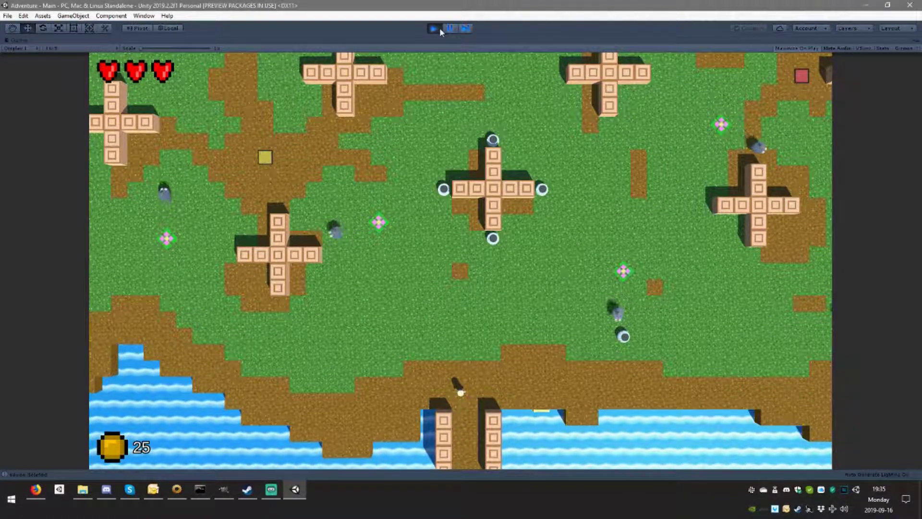
# Leave the fullscreen Game view and open the Map texture from Textures > Gimp in GIMP
pyautogui.click(440, 27)
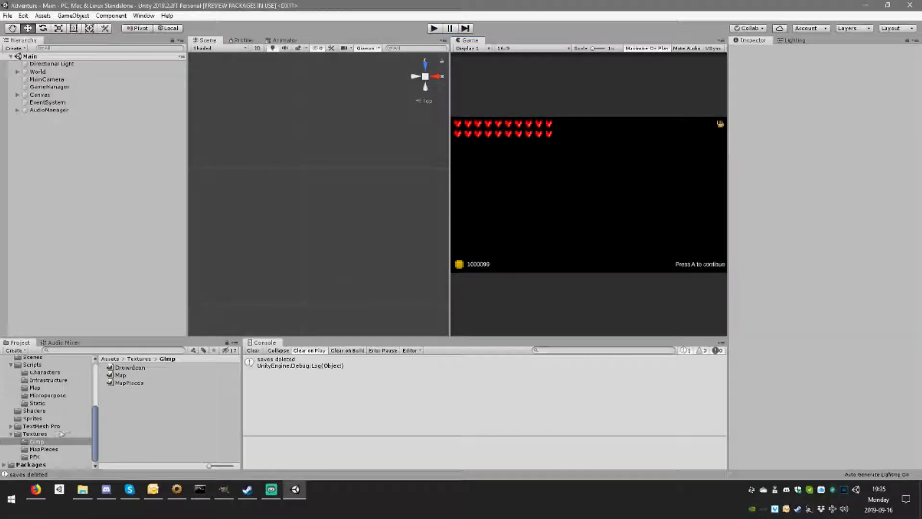
pyautogui.click(126, 377)
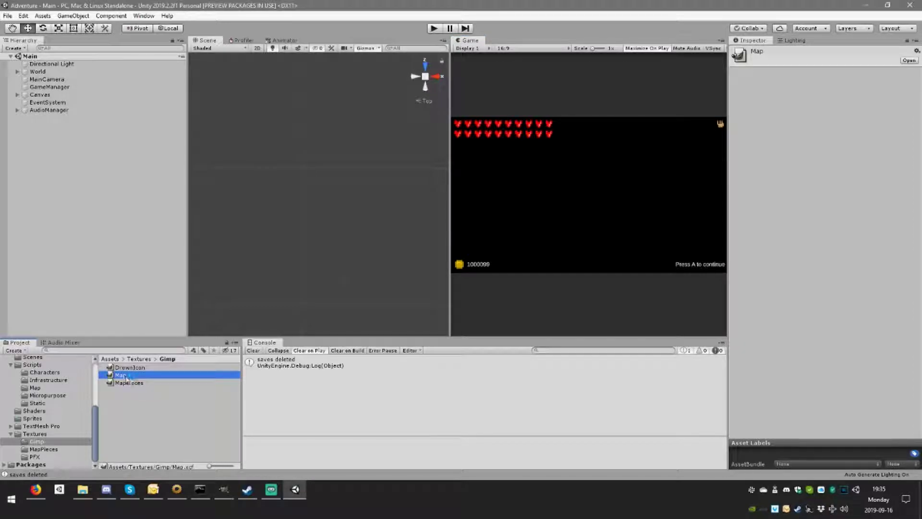
pyautogui.doubleClick(126, 376)
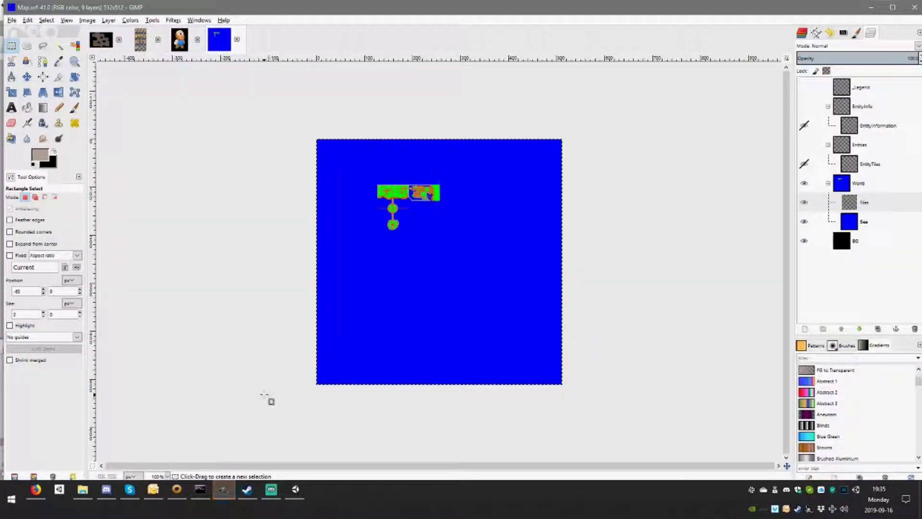
# Zoom into the map and turn on View > Show Grid
pyautogui.scroll(2, 426, 238)
pyautogui.scroll(3, 424, 245)
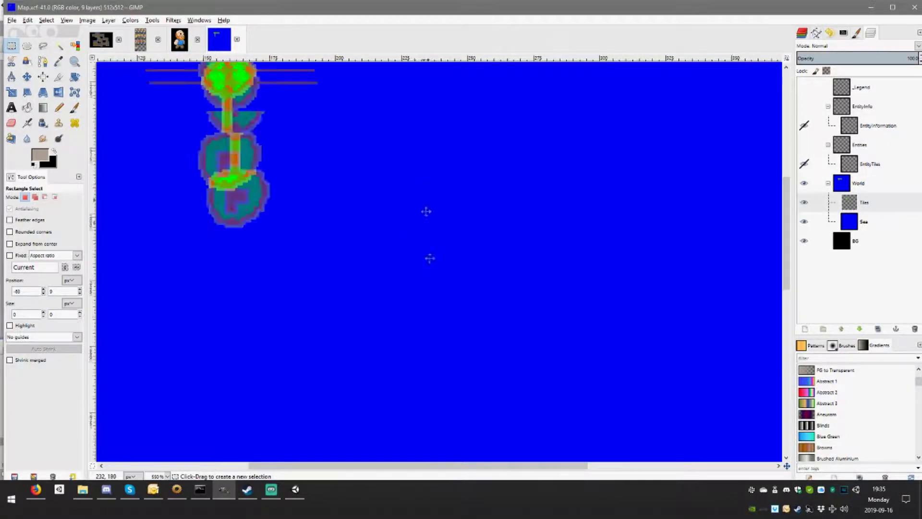
pyautogui.scroll(2, 430, 258)
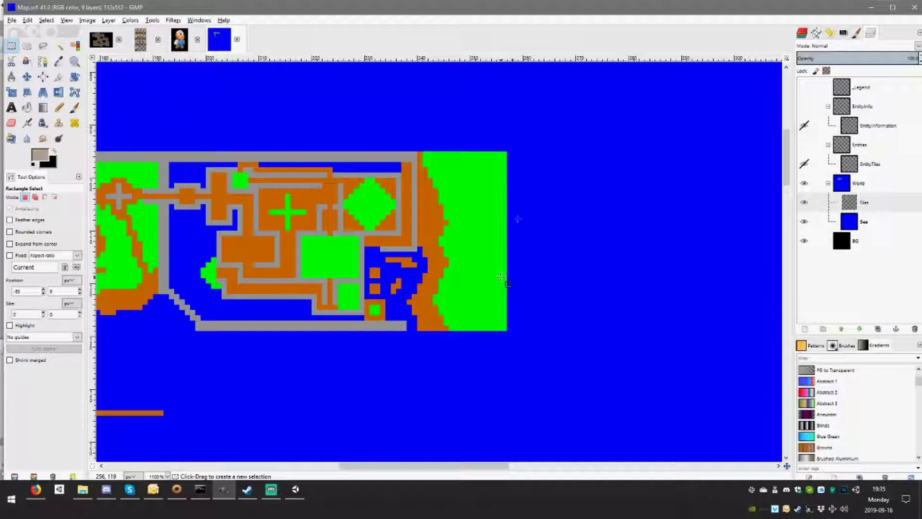
pyautogui.click(66, 21)
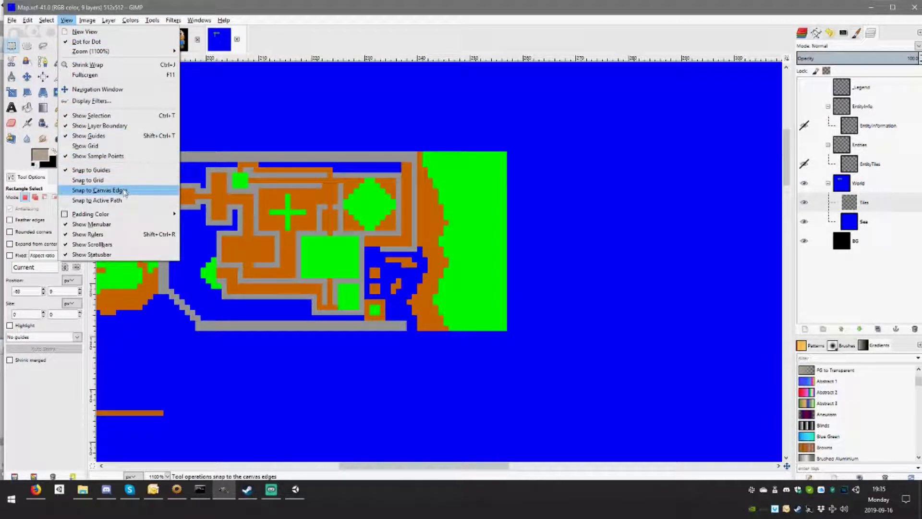
pyautogui.click(86, 145)
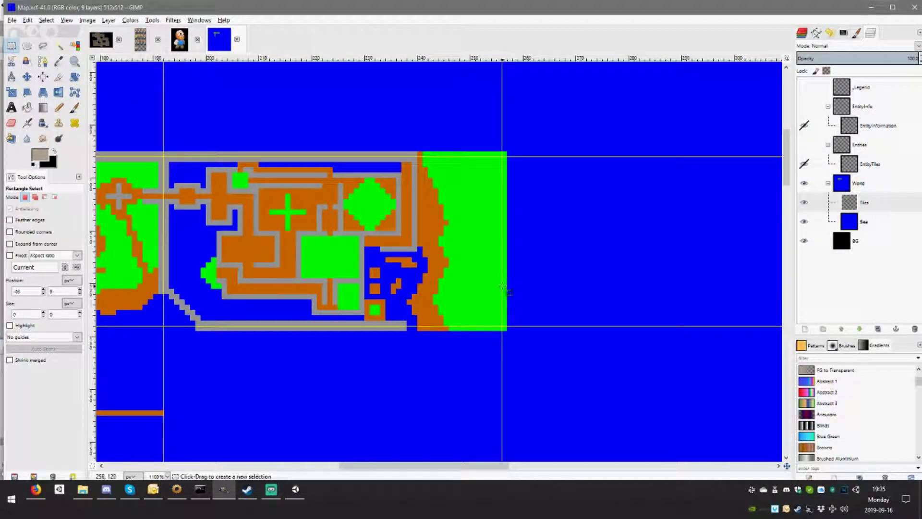
# Pan and zoom across the gridded map to survey its top edge
pyautogui.moveTo(502, 286)
pyautogui.mouseDown()
pyautogui.moveTo(555, 270)
pyautogui.moveTo(430, 267)
pyautogui.mouseUp()
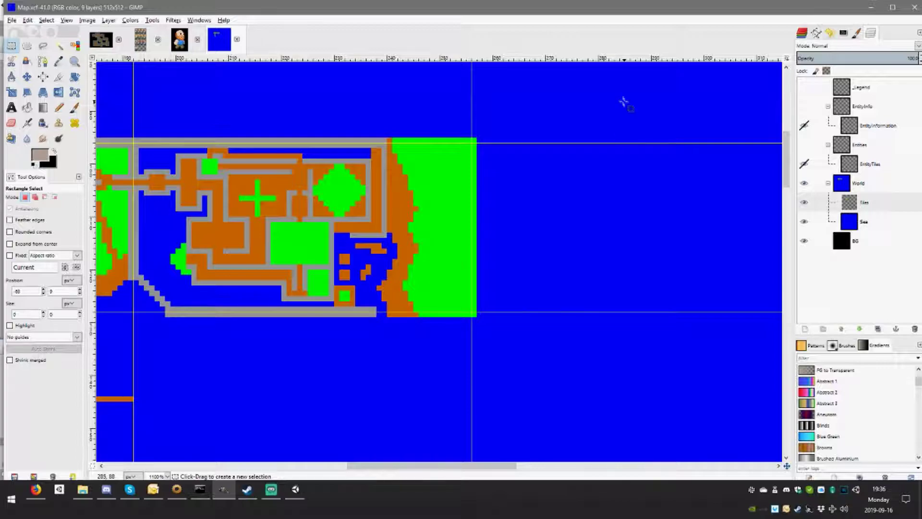
pyautogui.moveTo(494, 174); pyautogui.dragTo(401, 200)
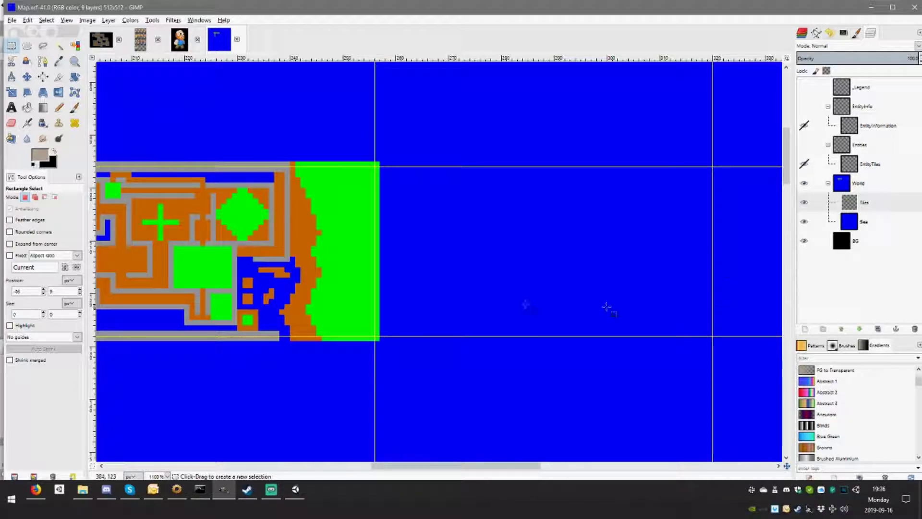
pyautogui.moveTo(505, 240); pyautogui.dragTo(593, 253)
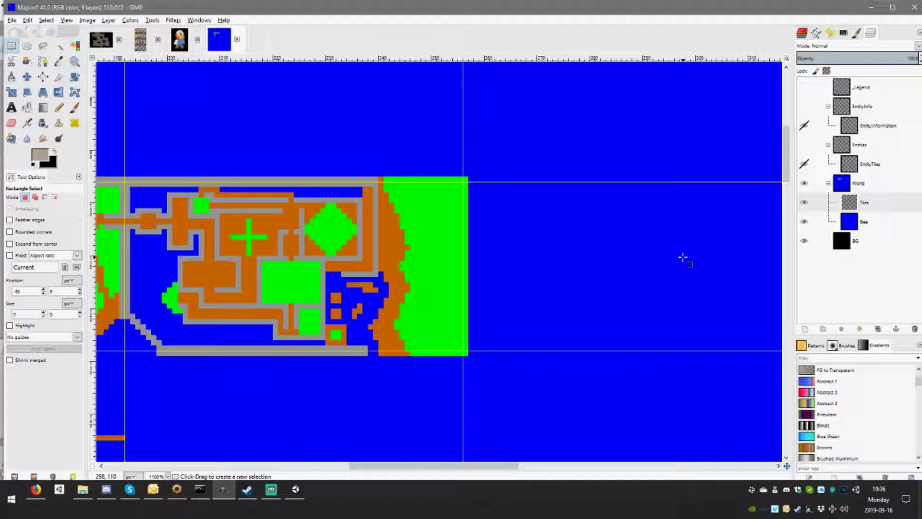
pyautogui.keyDown('ctrl'); pyautogui.scroll(-1, 520, 278); pyautogui.keyUp('ctrl')
pyautogui.keyDown('ctrl'); pyautogui.scroll(-1, 497, 326); pyautogui.keyUp('ctrl')
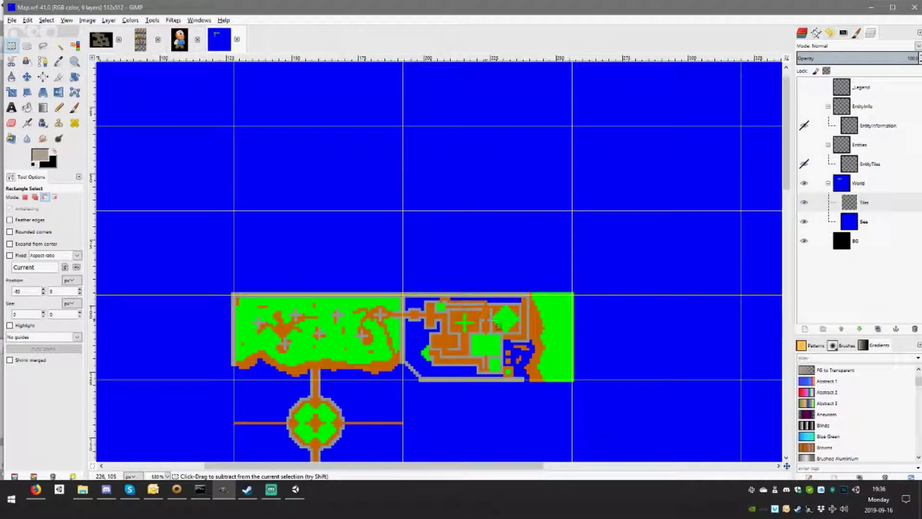
pyautogui.keyDown('ctrl'); pyautogui.scroll(3, 530, 295); pyautogui.keyUp('ctrl')
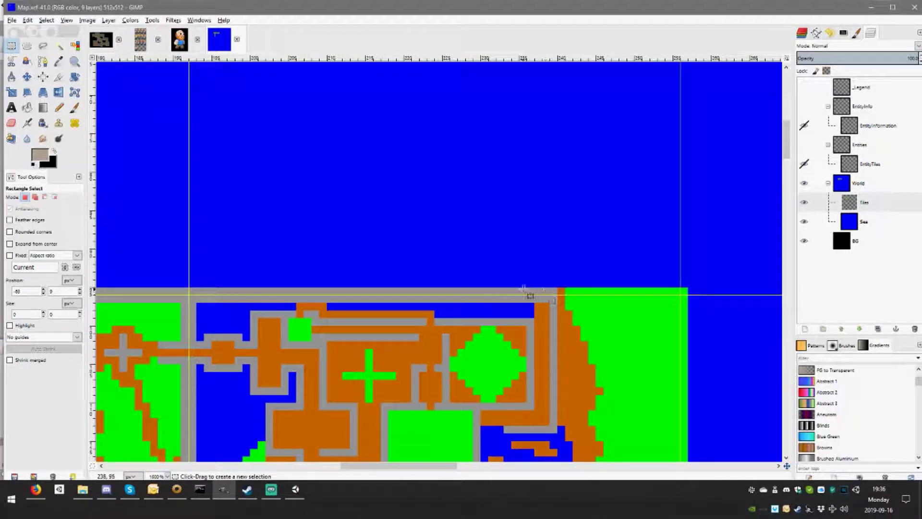
# With the Pencil, take the road's grey and extend the grey road eastward
pyautogui.click(59, 108)
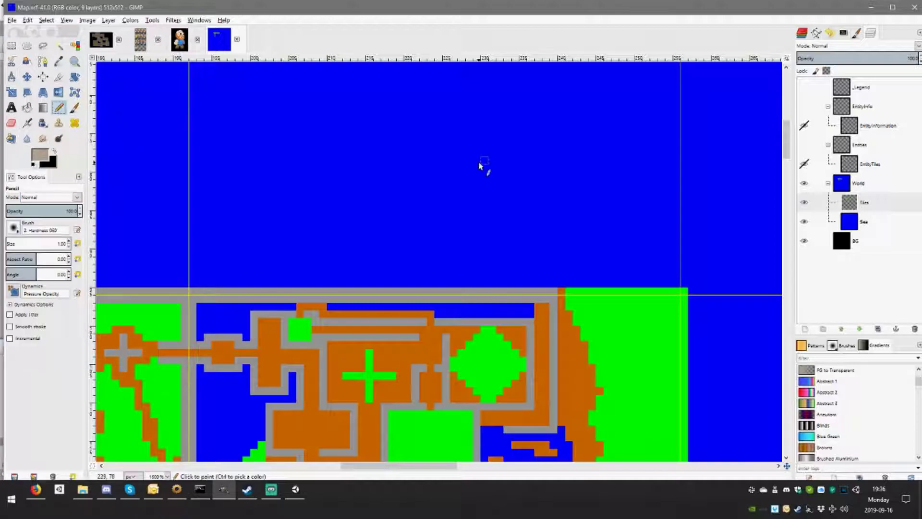
pyautogui.keyDown('ctrl'); pyautogui.scroll(1, 547, 287); pyautogui.keyUp('ctrl')
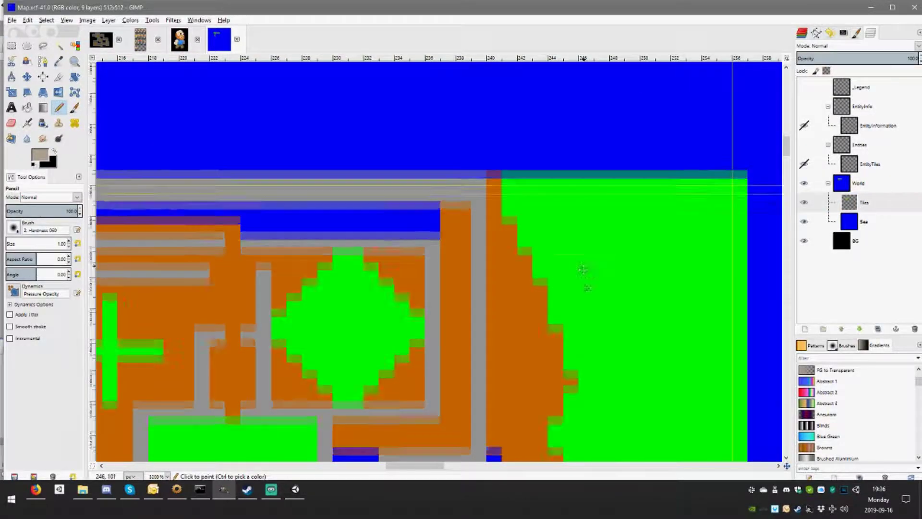
pyautogui.keyDown('ctrl'); pyautogui.scroll(1, 485, 250); pyautogui.keyUp('ctrl')
pyautogui.press('ctrl')
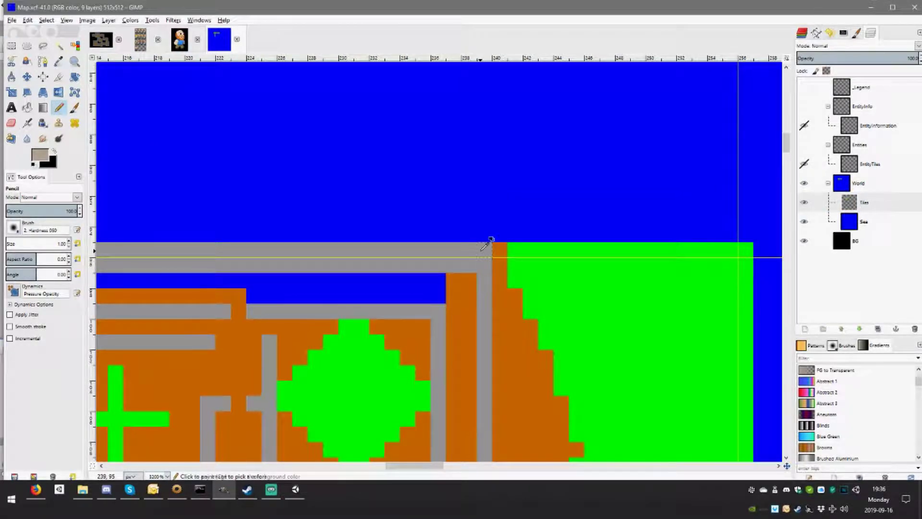
pyautogui.keyDown('ctrl'); pyautogui.click(486, 262); pyautogui.keyUp('ctrl')
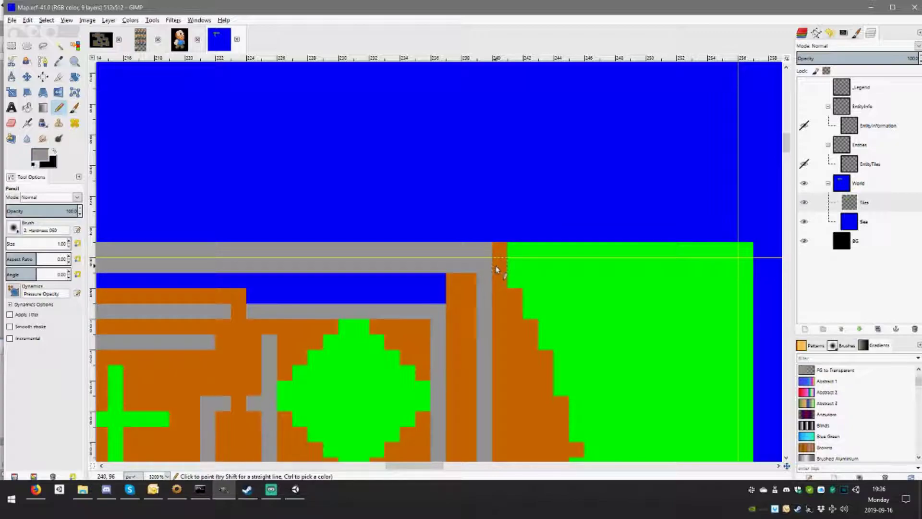
pyautogui.moveTo(495, 264); pyautogui.dragTo(704, 266)
pyautogui.click(711, 262)
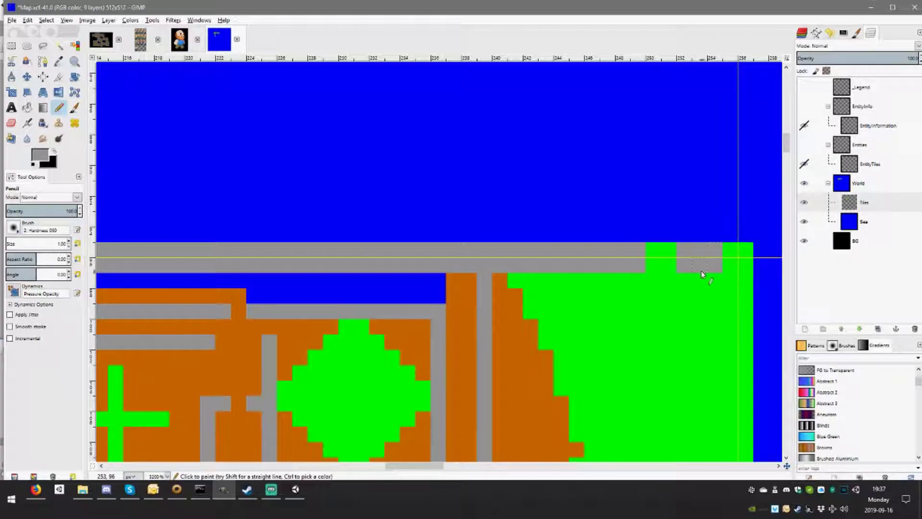
pyautogui.scroll(-2, 730, 263)
pyautogui.moveTo(749, 264); pyautogui.dragTo(681, 295)
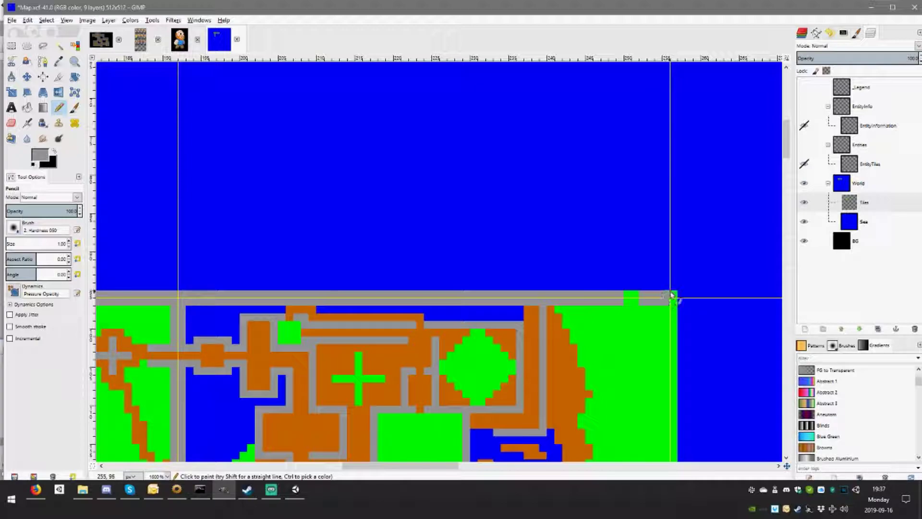
# Draw grey east, north and west walls forming a rectangular enclosure above the road
pyautogui.scroll(2, 672, 302)
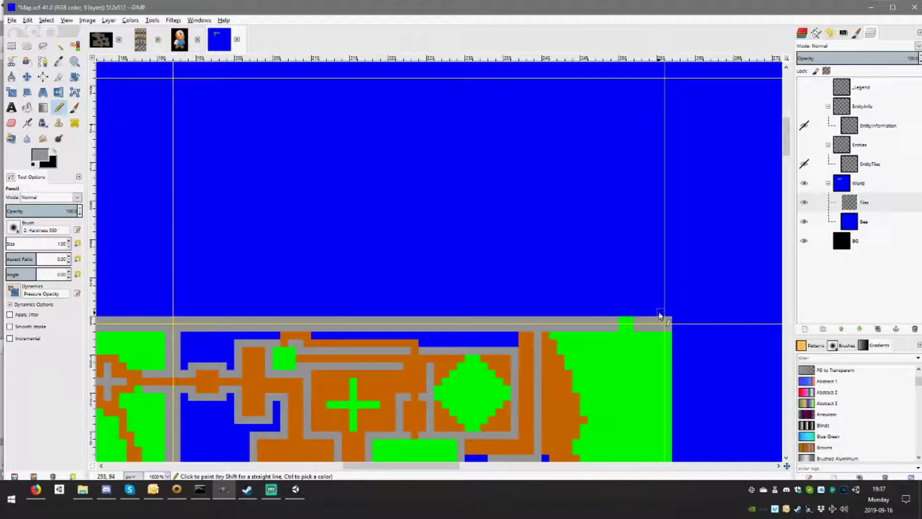
pyautogui.keyDown('shift'); pyautogui.click(661, 75); pyautogui.keyUp('shift')
pyautogui.keyDown('shift'); pyautogui.click(668, 314); pyautogui.keyUp('shift')
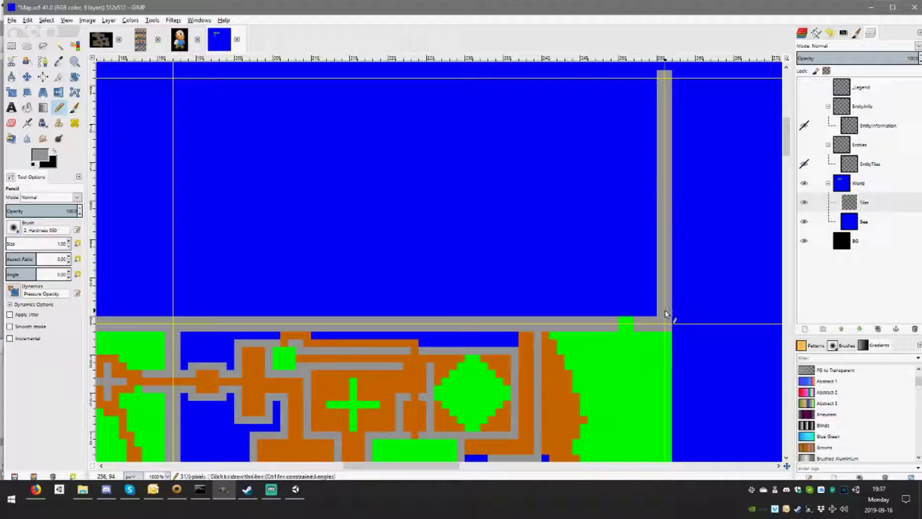
pyautogui.hscroll(-3, 692, 188)
pyautogui.moveTo(726, 87)
pyautogui.mouseDown()
pyautogui.moveTo(244, 86)
pyautogui.moveTo(725, 94)
pyautogui.mouseUp()
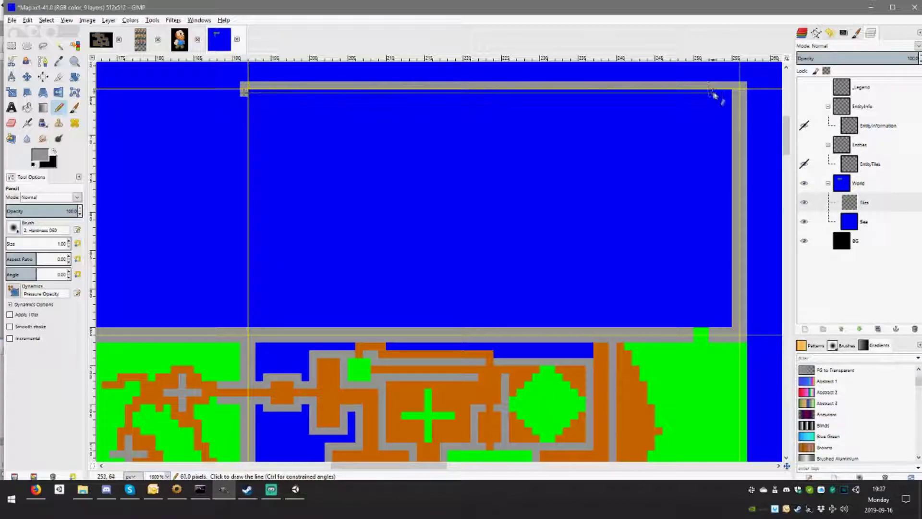
pyautogui.hscroll(-5, 405, 147)
pyautogui.click(361, 102)
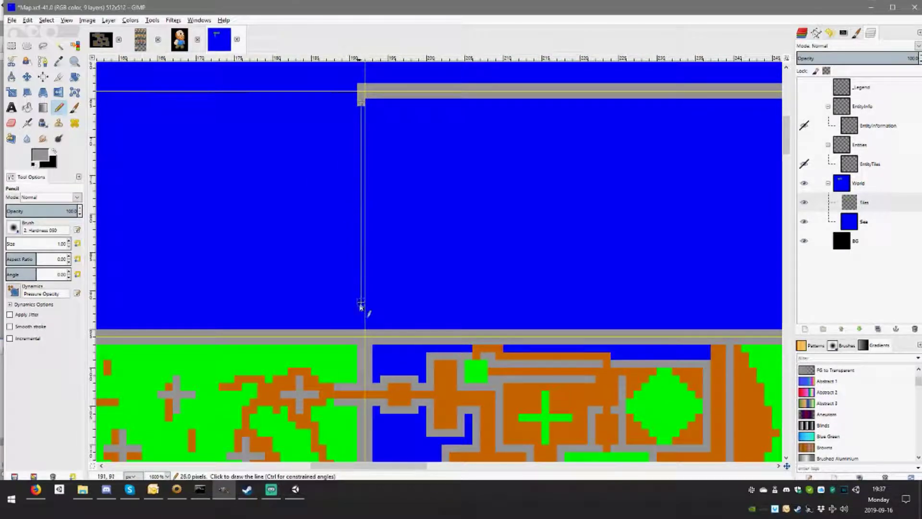
pyautogui.keyDown('shift'); pyautogui.click(361, 332); pyautogui.keyUp('shift')
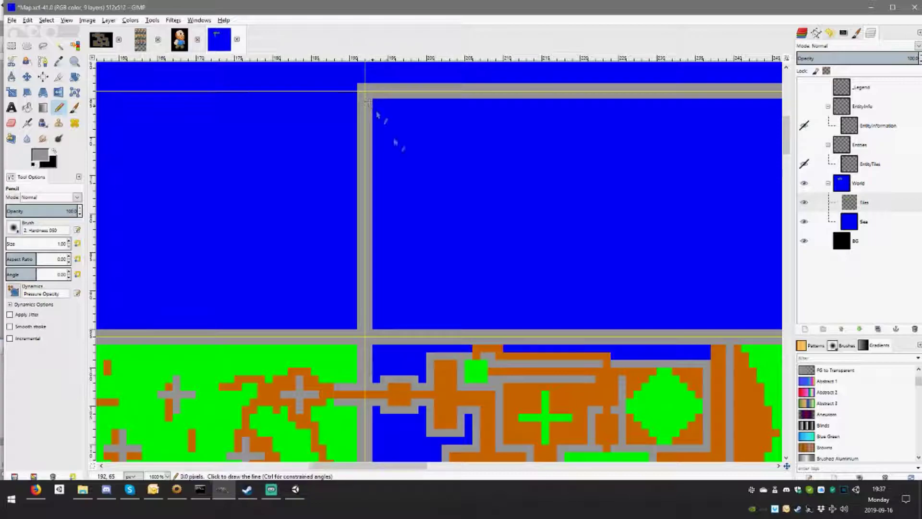
pyautogui.scroll(-3, 444, 201)
pyautogui.hscroll(-4, 384, 197)
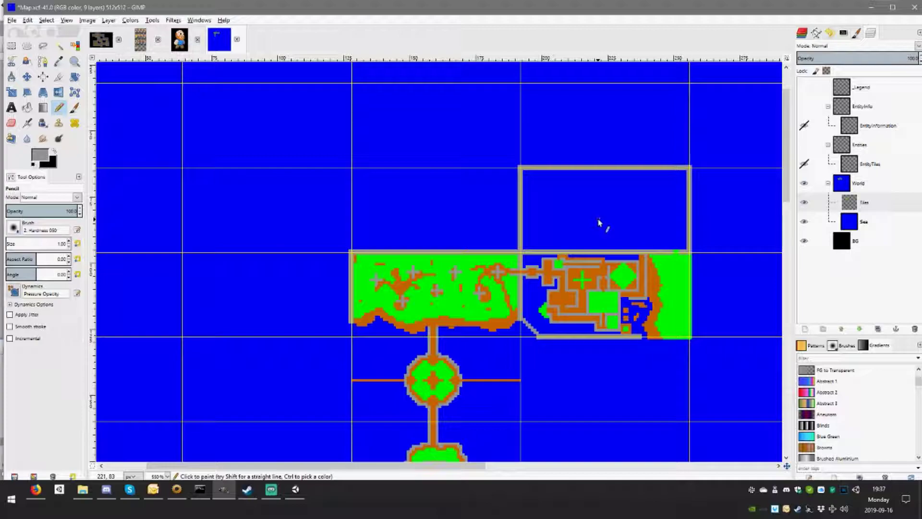
# Make a rectangular selection at the enclosure's top-left corner to cut a gap in the wall
pyautogui.scroll(1, 553, 240)
pyautogui.hscroll(-1, 552, 240)
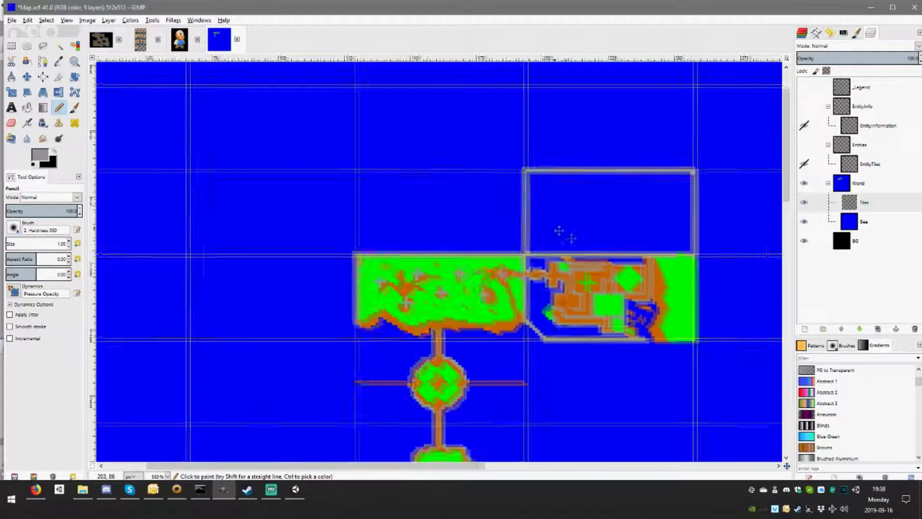
pyautogui.scroll(3, 562, 209)
pyautogui.scroll(2, 528, 216)
pyautogui.scroll(-3, 505, 240)
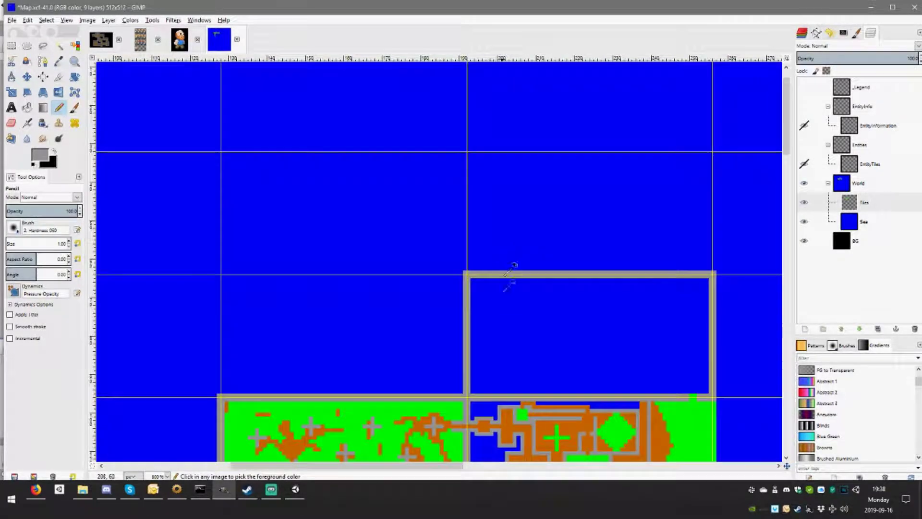
pyautogui.press('r')
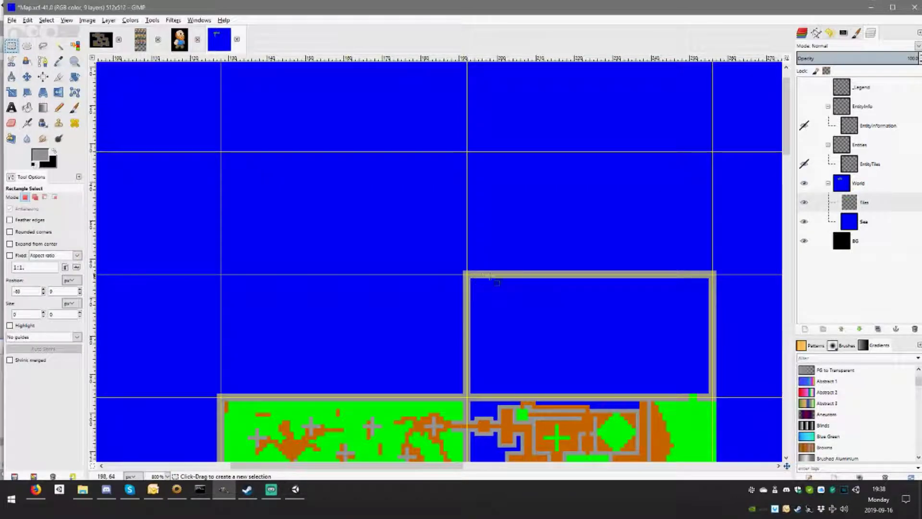
pyautogui.click(480, 284)
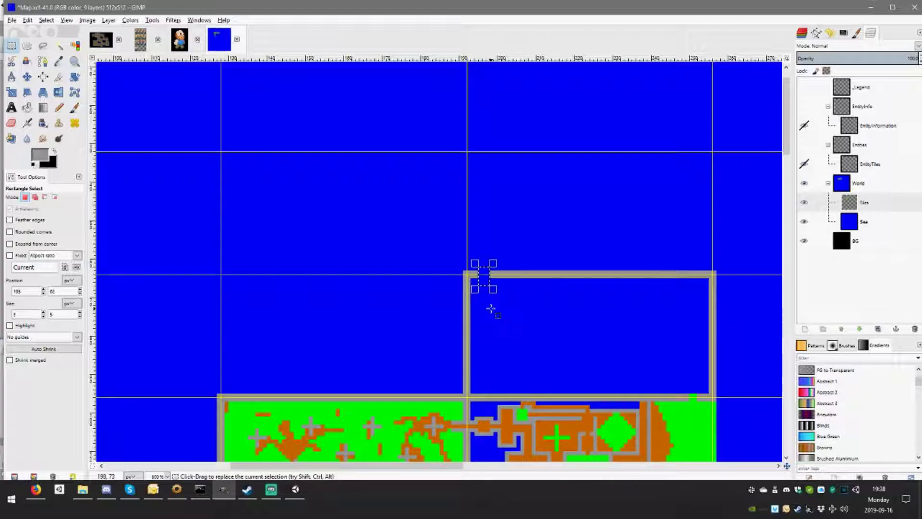
pyautogui.hscroll(2, 480, 298)
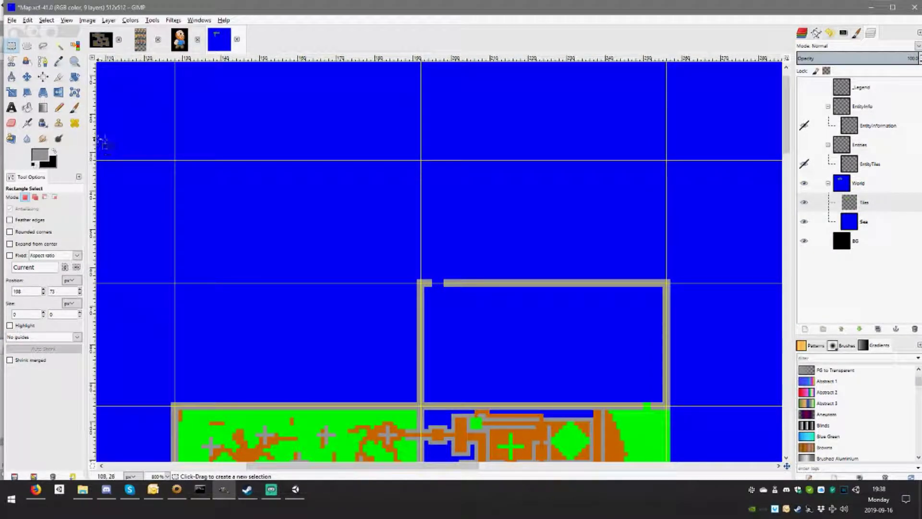
pyautogui.scroll(-3, 337, 192)
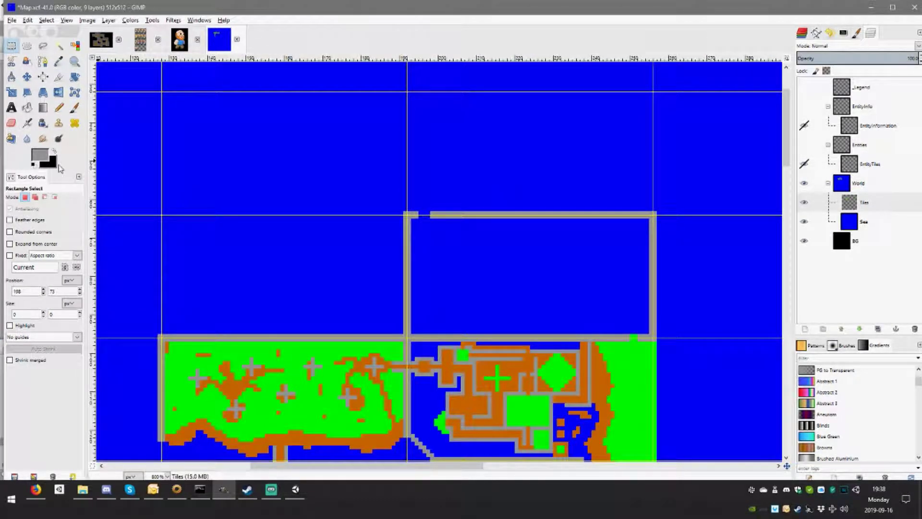
# Paint a short orange Pencil stroke along the room's top wall
pyautogui.click(59, 107)
pyautogui.scroll(-1, 432, 265)
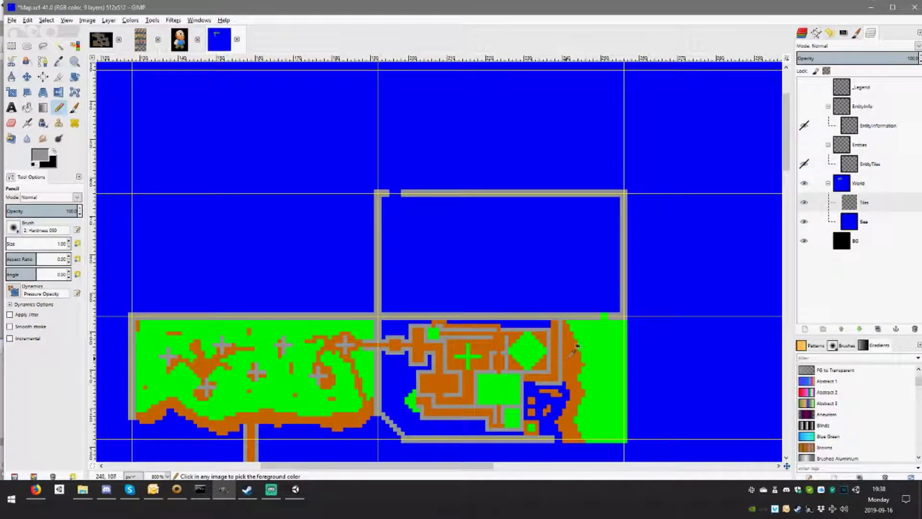
pyautogui.moveTo(384, 202); pyautogui.dragTo(402, 203)
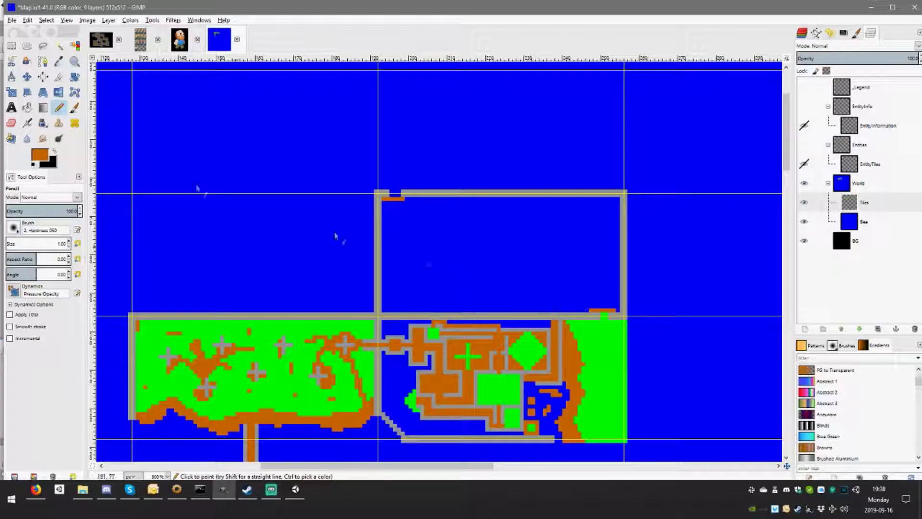
# Bucket-fill the empty northern room orange
pyautogui.click(27, 108)
pyautogui.click(513, 250)
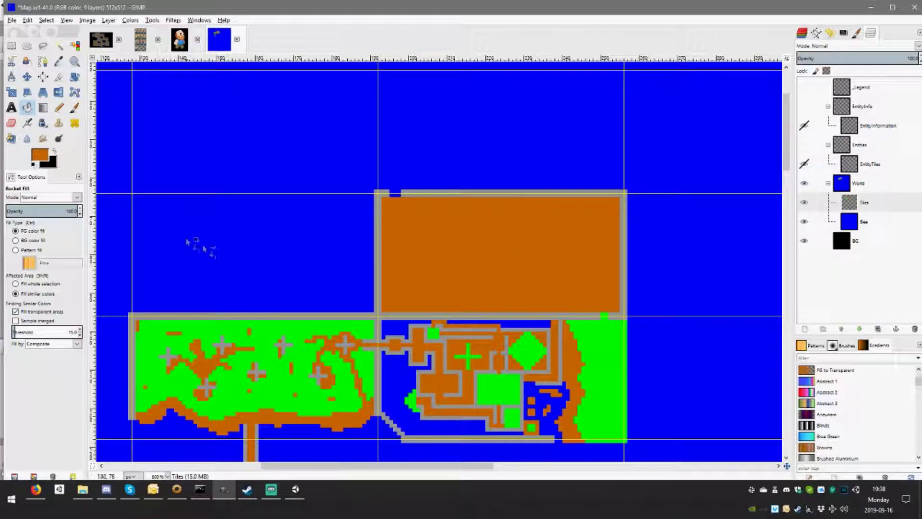
pyautogui.click(59, 108)
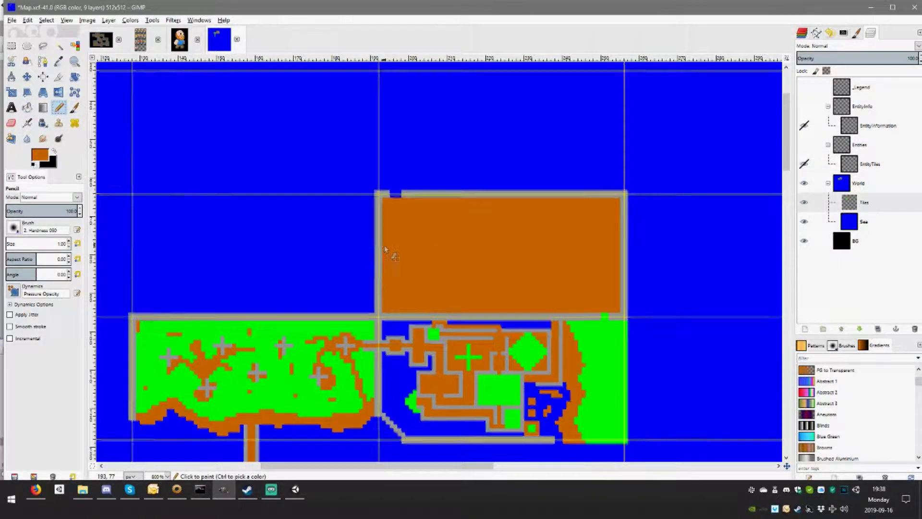
pyautogui.scroll(3, 584, 384)
pyautogui.hscroll(-3, 584, 385)
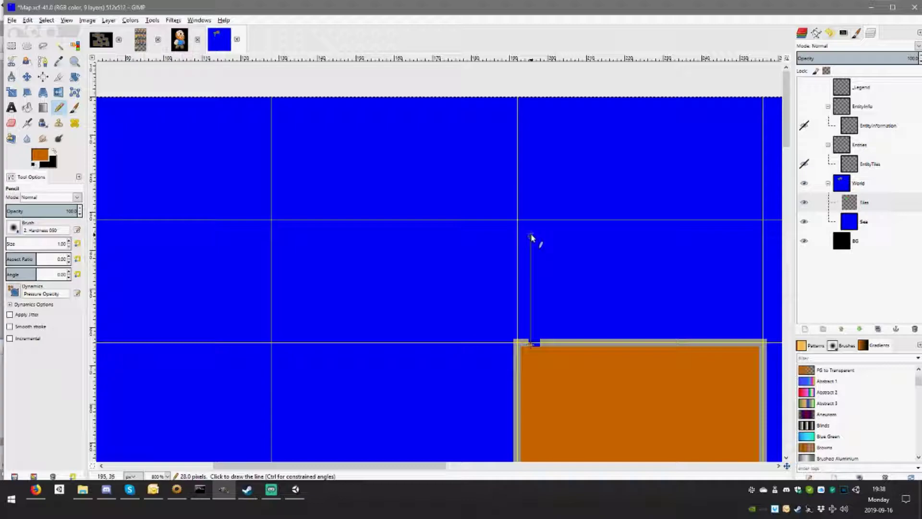
# Draw the spiral's outer orange loop north of the room, undoing a stepped bottom line
pyautogui.click(530, 235)
pyautogui.hscroll(2, 610, 241)
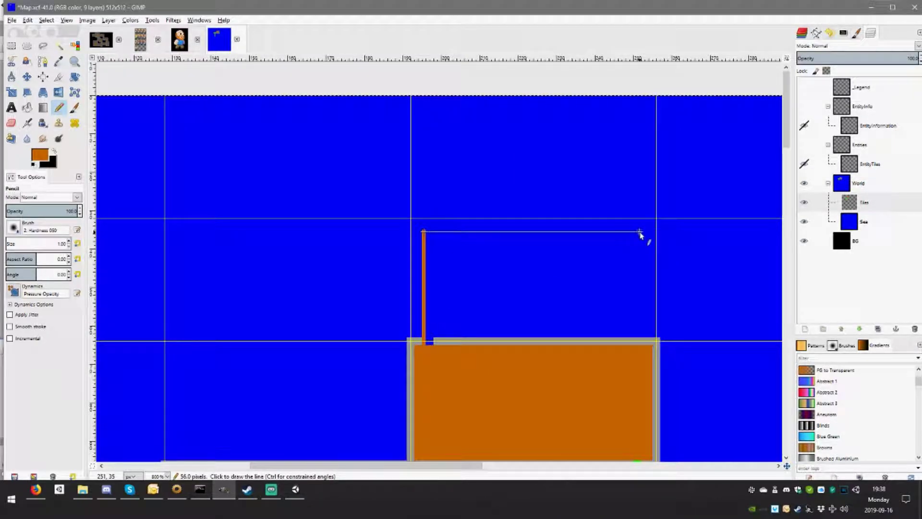
pyautogui.keyDown('shift'); pyautogui.click(640, 233); pyautogui.keyUp('shift')
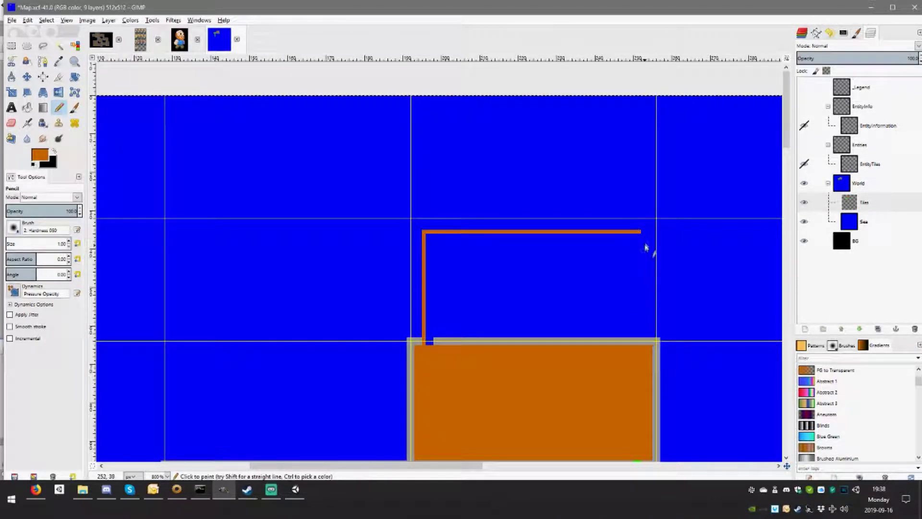
pyautogui.keyDown('shift'); pyautogui.click(644, 324); pyautogui.keyUp('shift')
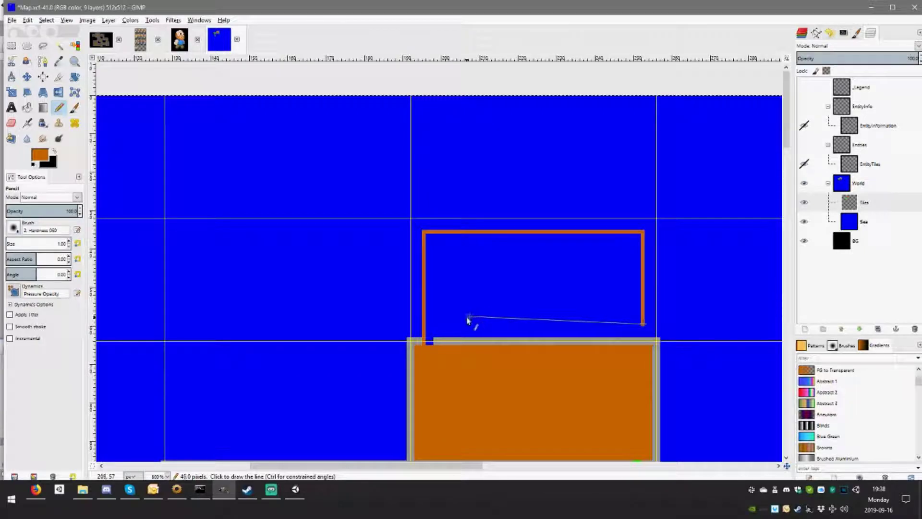
pyautogui.keyDown('shift'); pyautogui.click(445, 326); pyautogui.keyUp('shift')
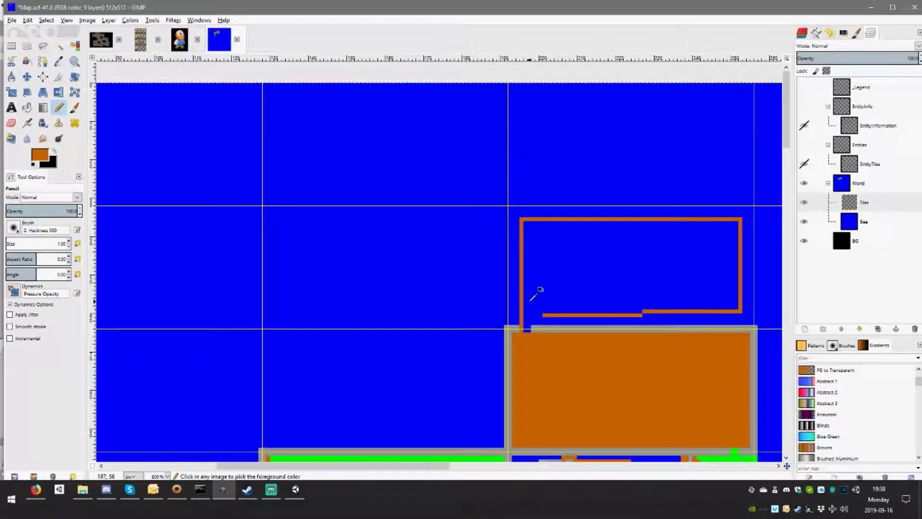
pyautogui.hotkey('ctrl', 'z')
pyautogui.scroll(2, 510, 339)
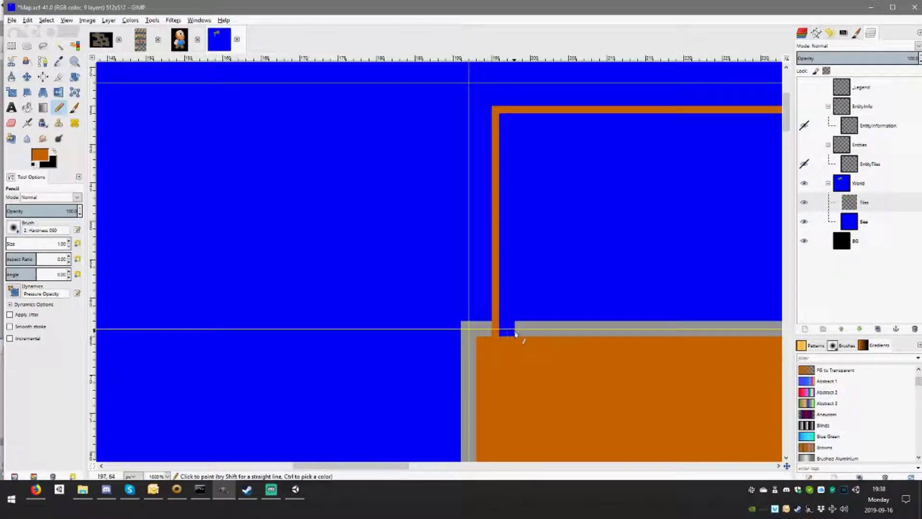
pyautogui.hscroll(3, 533, 326)
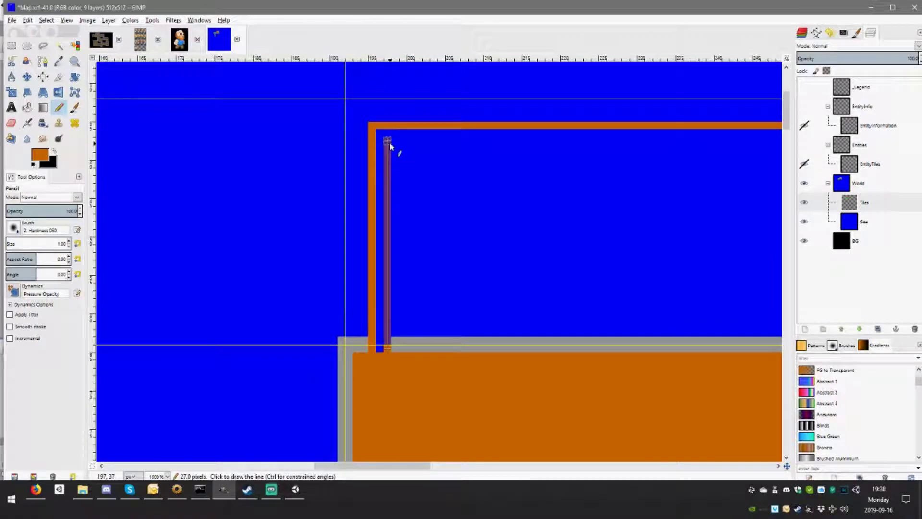
pyautogui.hscroll(4, 381, 179)
# Draw the next orange spiral loop inward with straight lines
pyautogui.keyDown('shift'); pyautogui.click(597, 169); pyautogui.keyUp('shift')
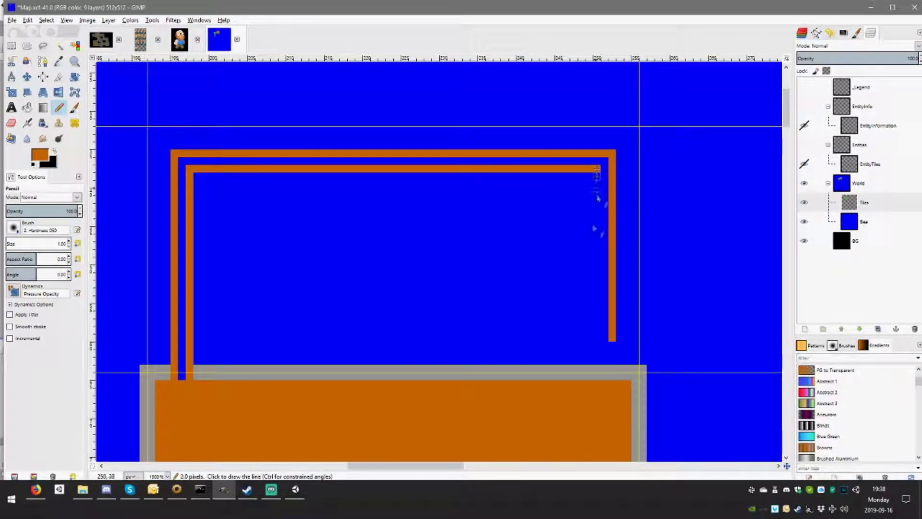
pyautogui.keyDown('shift'); pyautogui.click(597, 342); pyautogui.keyUp('shift')
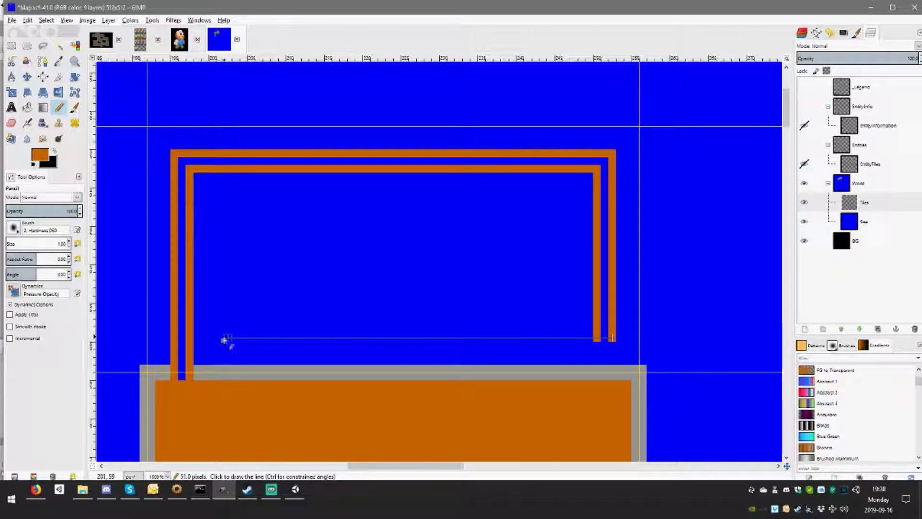
pyautogui.keyDown('shift'); pyautogui.click(220, 339); pyautogui.keyUp('shift')
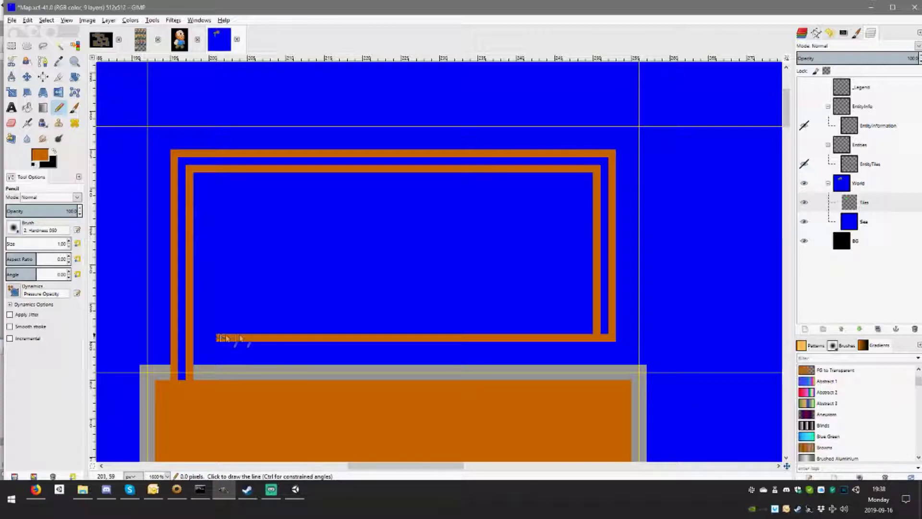
pyautogui.click(597, 322)
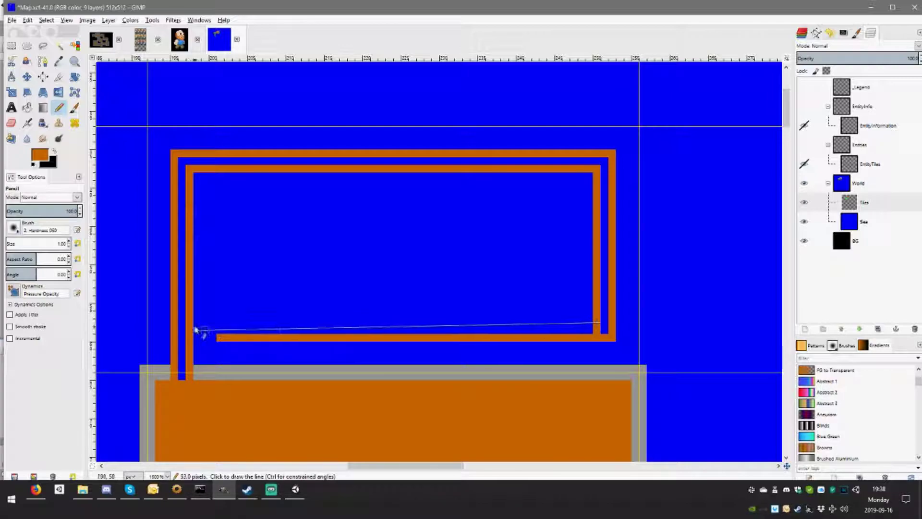
pyautogui.keyDown('shift'); pyautogui.click(220, 323); pyautogui.keyUp('shift')
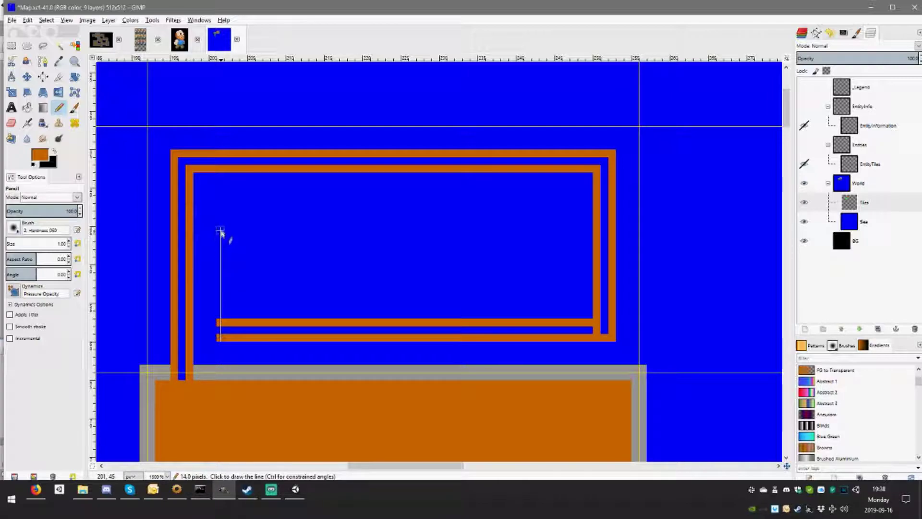
pyautogui.keyDown('shift'); pyautogui.click(220, 199); pyautogui.keyUp('shift')
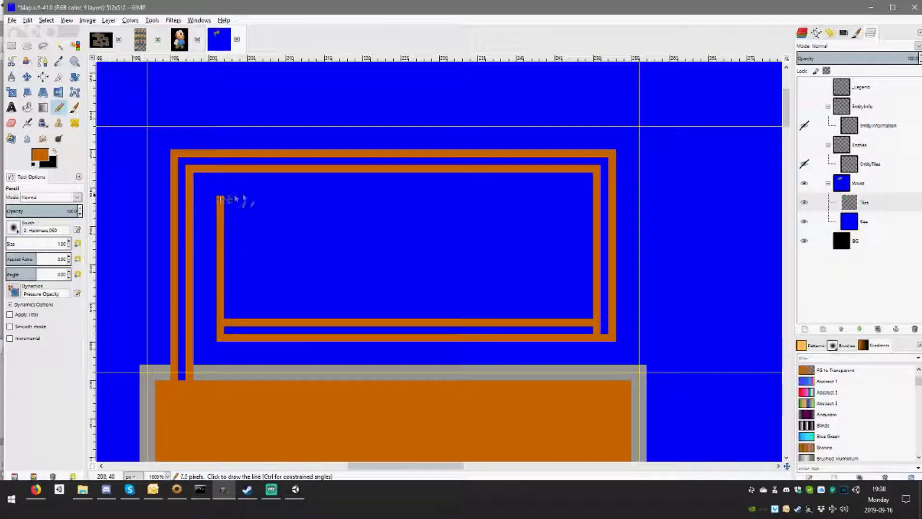
pyautogui.keyDown('shift'); pyautogui.click(567, 199); pyautogui.keyUp('shift')
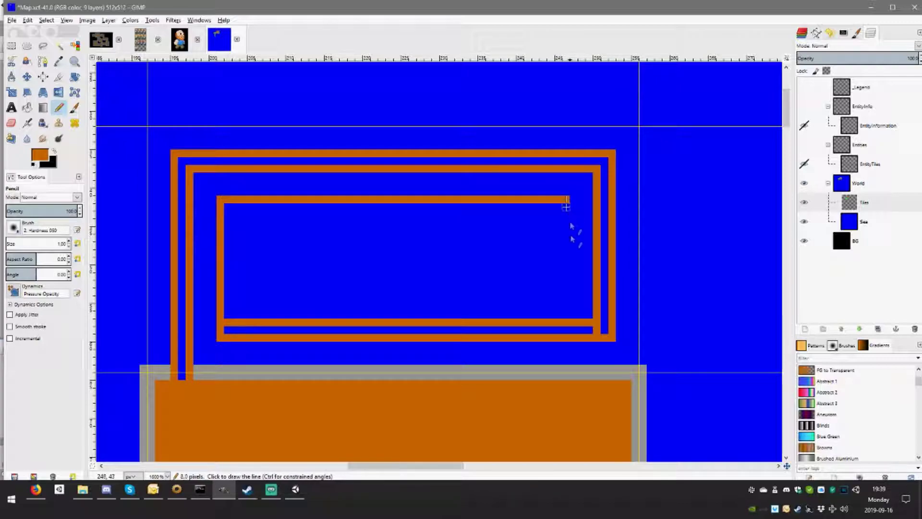
pyautogui.keyDown('shift'); pyautogui.click(566, 292); pyautogui.keyUp('shift')
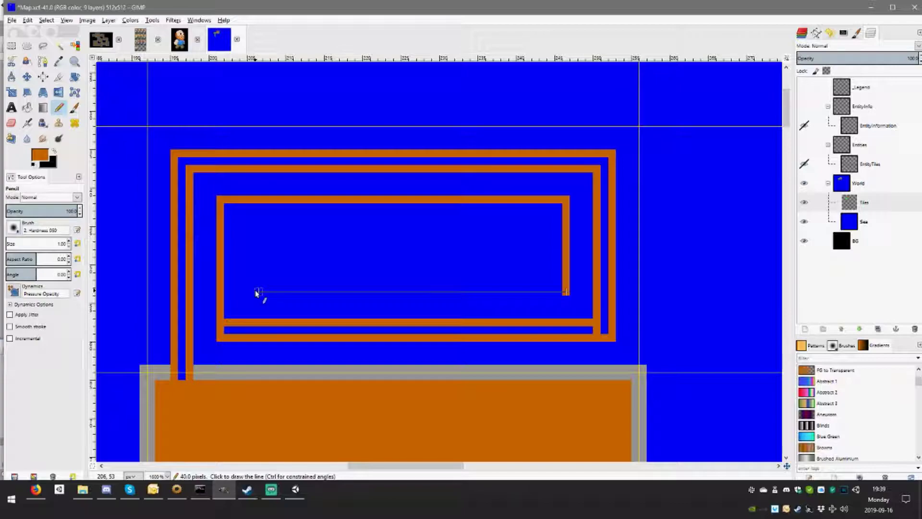
pyautogui.keyDown('shift'); pyautogui.click(358, 292); pyautogui.keyUp('shift')
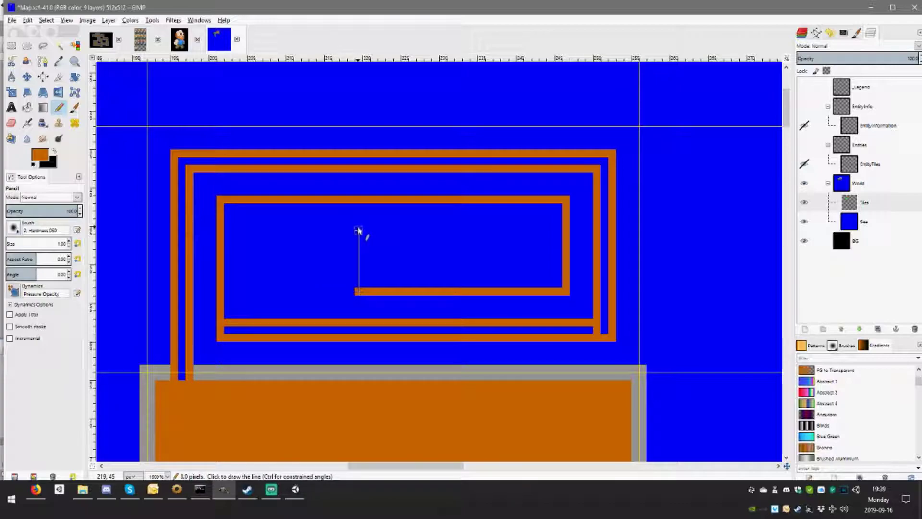
# Finish the spiral's innermost turns, ending in a shortened line at its centre
pyautogui.click(238, 338)
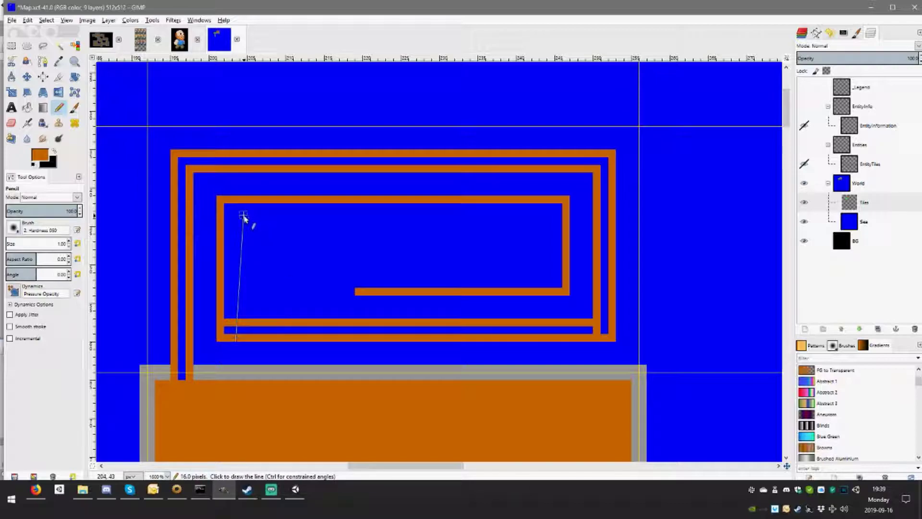
pyautogui.keyDown('shift'); pyautogui.click(236, 214); pyautogui.keyUp('shift')
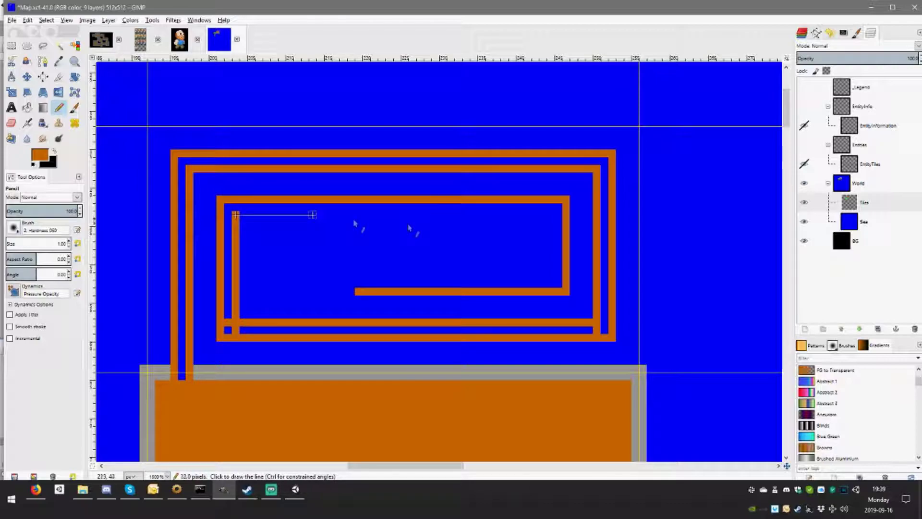
pyautogui.keyDown('shift'); pyautogui.click(551, 214); pyautogui.keyUp('shift')
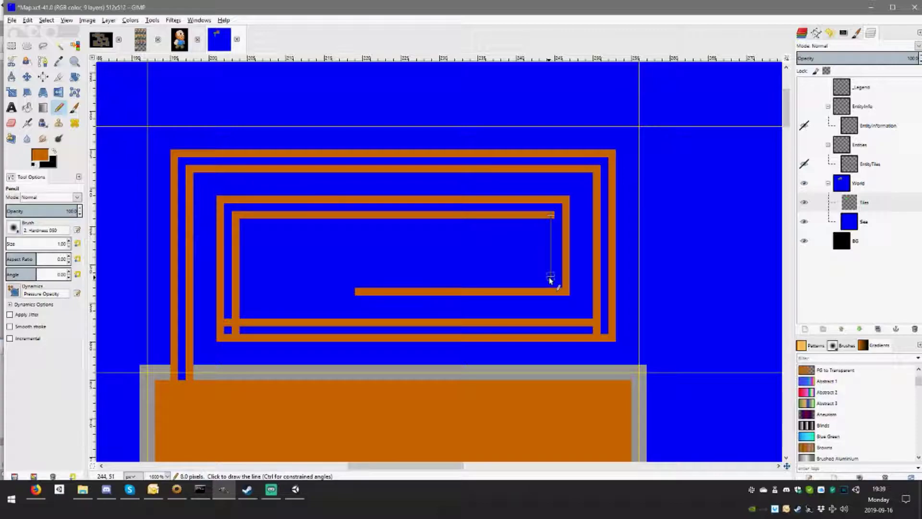
pyautogui.keyDown('shift'); pyautogui.click(551, 277); pyautogui.keyUp('shift')
pyautogui.keyDown('shift'); pyautogui.click(357, 276); pyautogui.keyUp('shift')
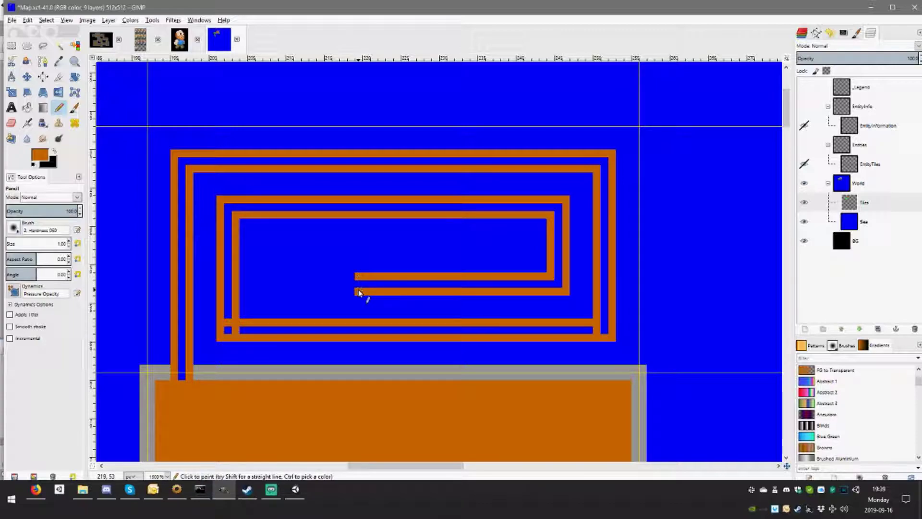
pyautogui.keyDown('shift'); pyautogui.click(358, 238); pyautogui.keyUp('shift')
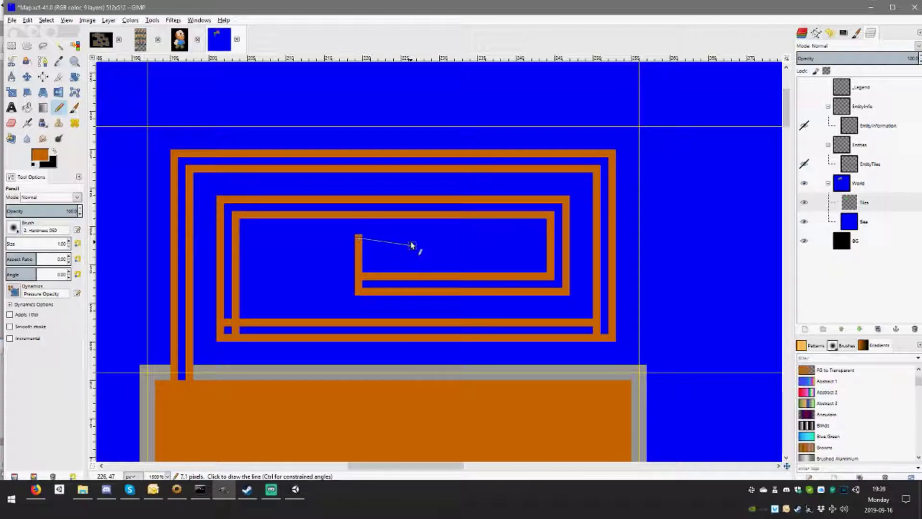
pyautogui.hotkey('ctrl', 'z')
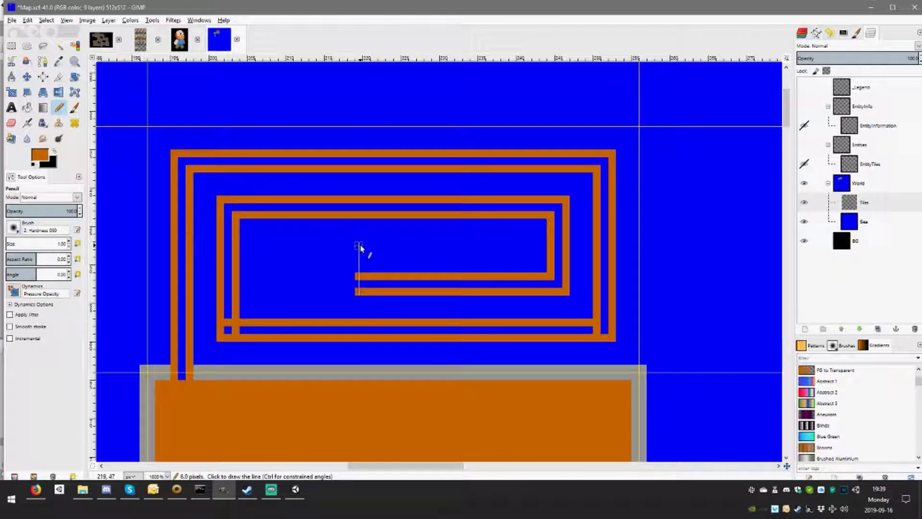
pyautogui.keyDown('shift'); pyautogui.click(359, 245); pyautogui.keyUp('shift')
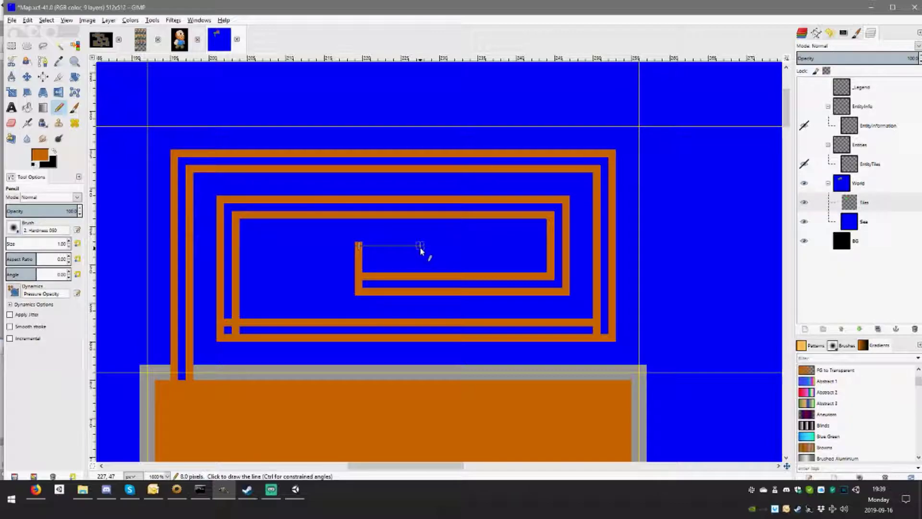
pyautogui.keyDown('shift'); pyautogui.click(421, 250); pyautogui.keyUp('shift')
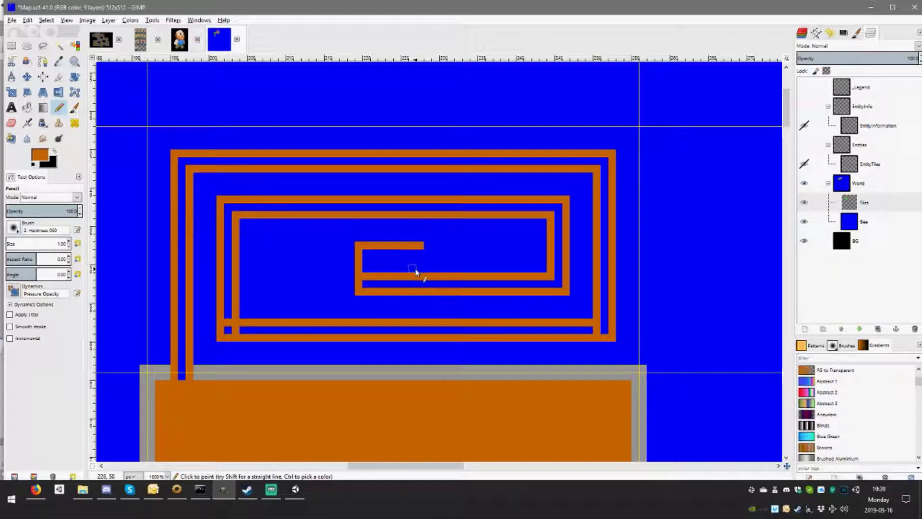
pyautogui.click(87, 21)
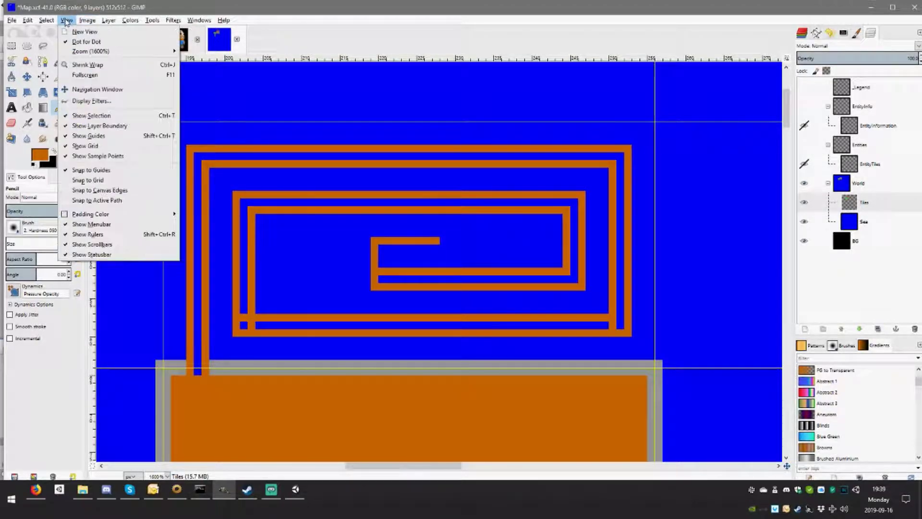
# Set the image grid to 32×16 and close the spiral's centre line into a box
pyautogui.click(120, 194)
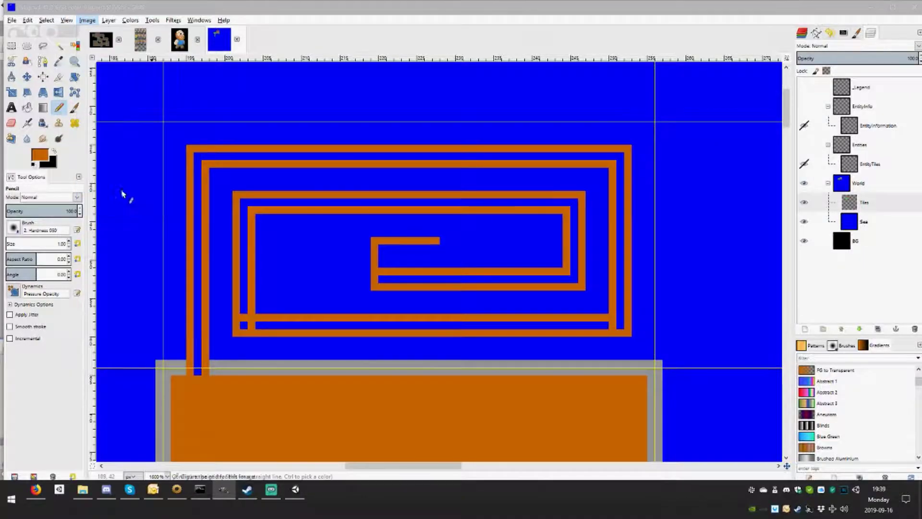
pyautogui.doubleClick(405, 259)
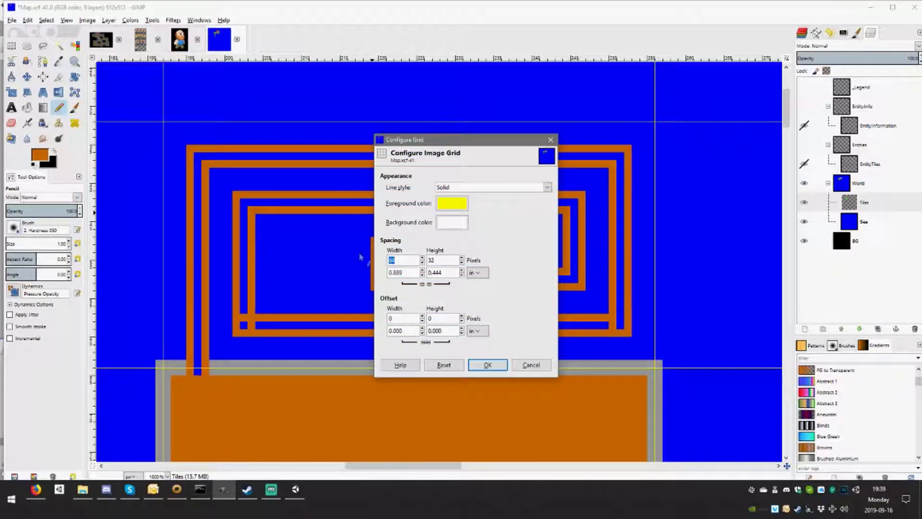
pyautogui.press('Tab')
pyautogui.write('16')
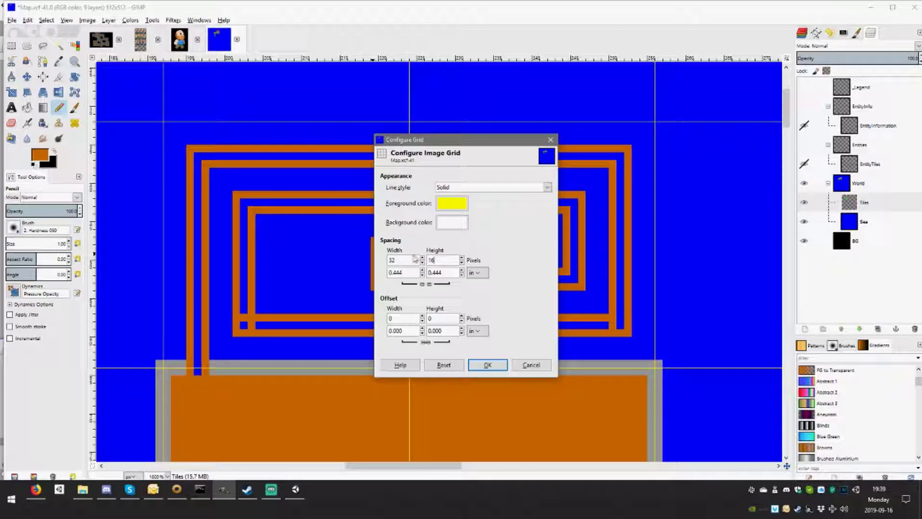
pyautogui.press('Tab')
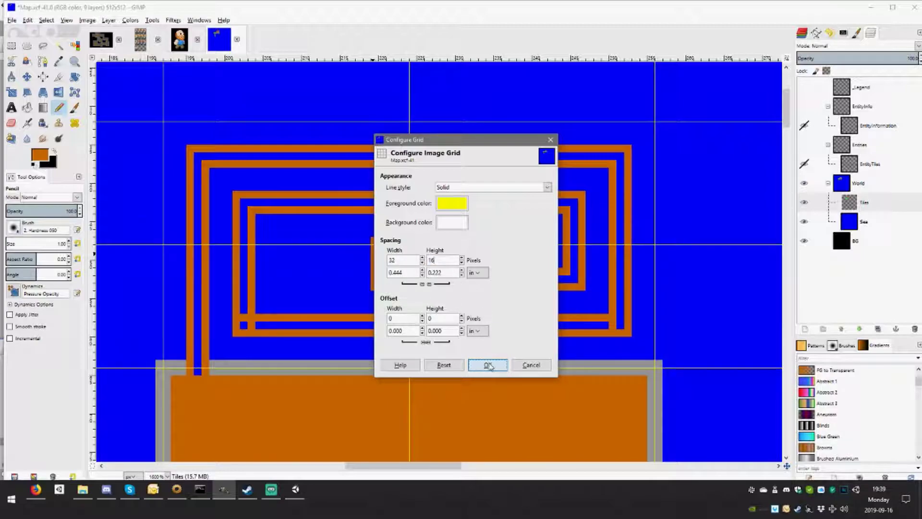
pyautogui.click(488, 365)
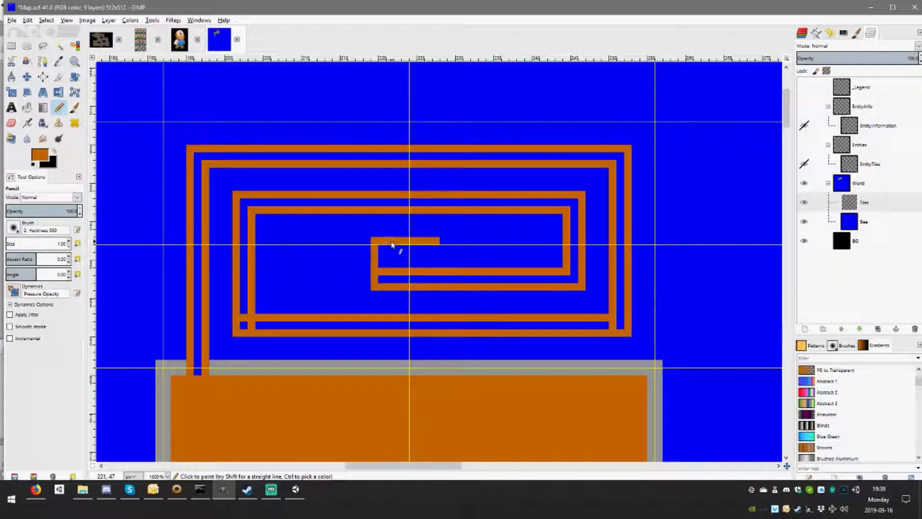
pyautogui.moveTo(401, 244); pyautogui.dragTo(442, 280)
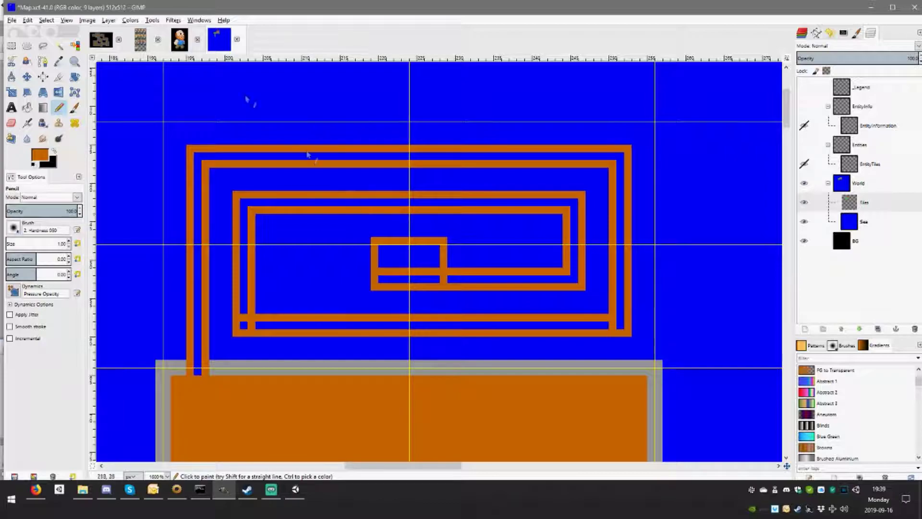
# Reset the image grid spacing to 64×32 pixels
pyautogui.click(87, 20)
pyautogui.click(130, 195)
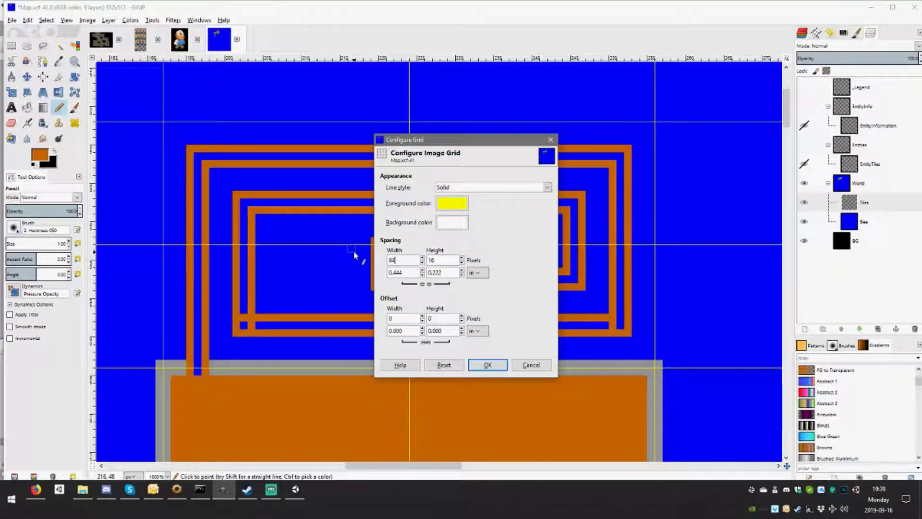
pyautogui.press('Tab')
pyautogui.write('32')
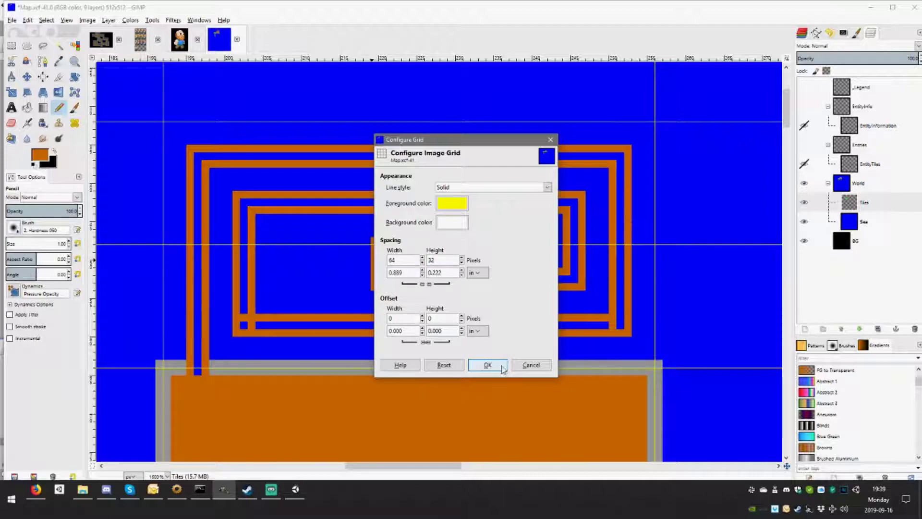
pyautogui.click(502, 367)
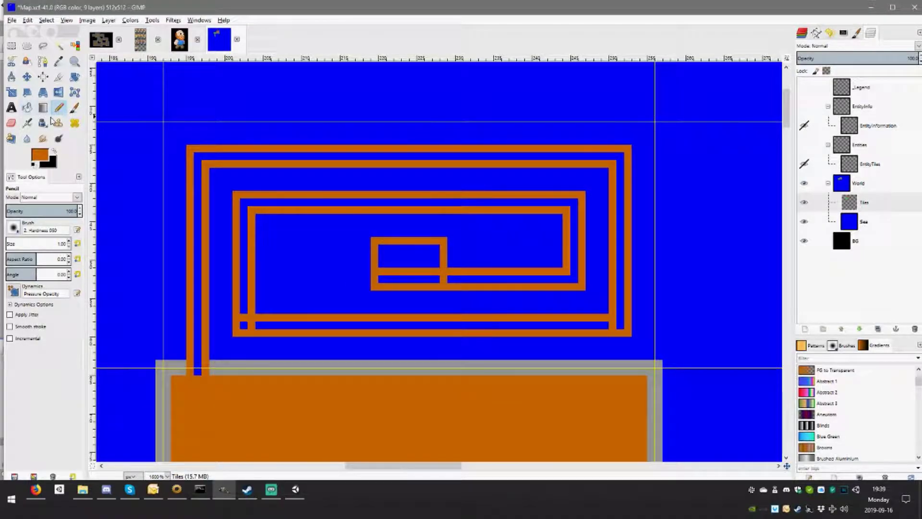
# Bucket-fill the blue gaps between spiral lines and inside the centre box orange
pyautogui.click(28, 108)
pyautogui.click(234, 156)
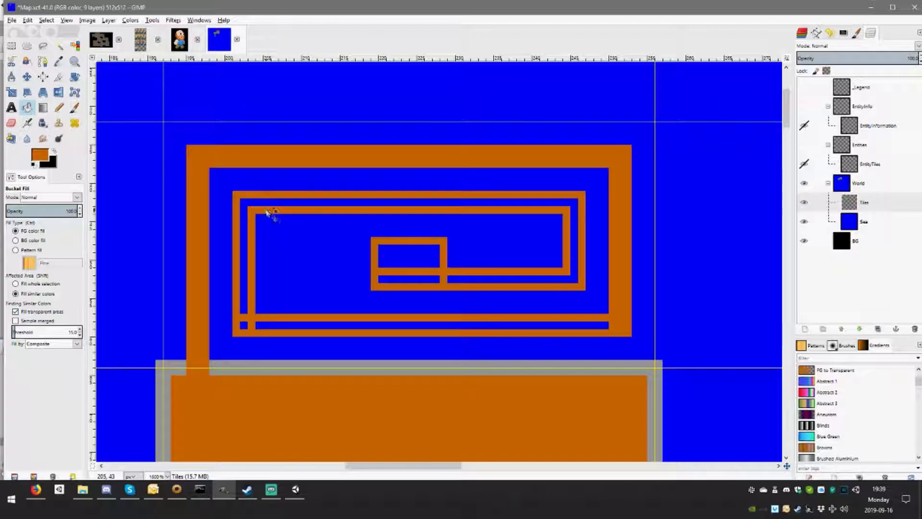
pyautogui.click(246, 204)
pyautogui.click(243, 325)
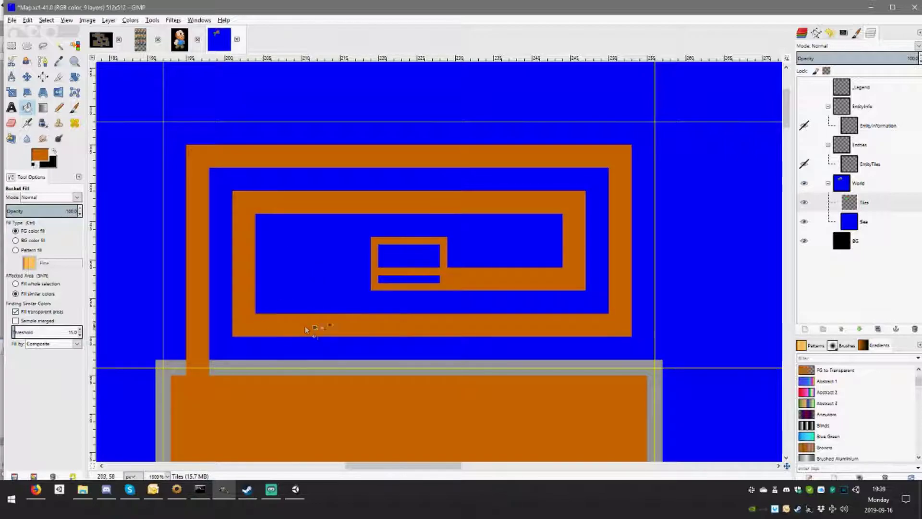
pyautogui.click(407, 278)
pyautogui.click(416, 263)
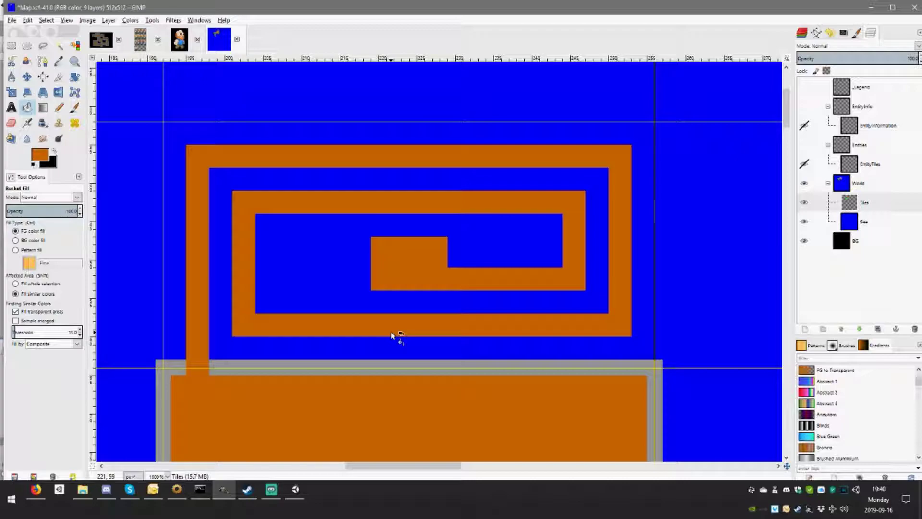
pyautogui.scroll(-2, 572, 202)
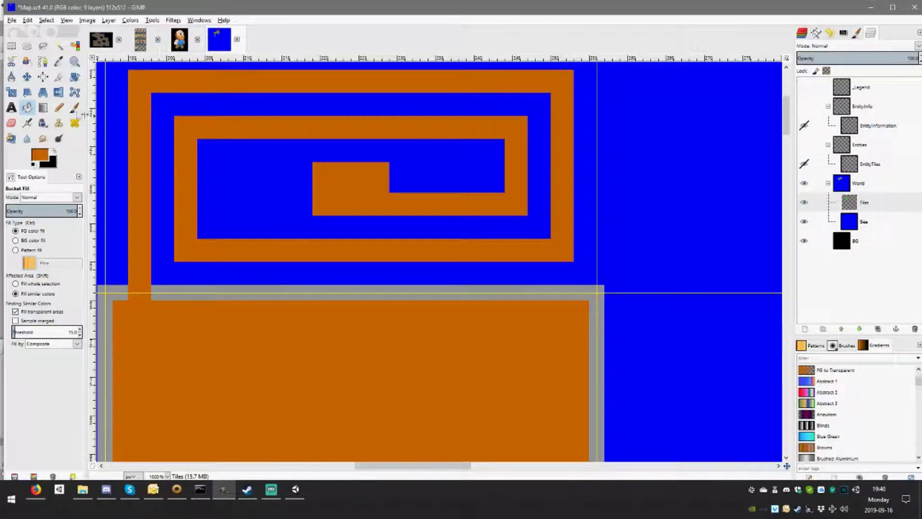
pyautogui.click(59, 108)
pyautogui.scroll(-5, 445, 137)
pyautogui.scroll(-1, 446, 138)
# Pick the map's grass green and paint the spiral's centre block solid green
pyautogui.keyDown('ctrl'); pyautogui.click(551, 382); pyautogui.keyUp('ctrl')
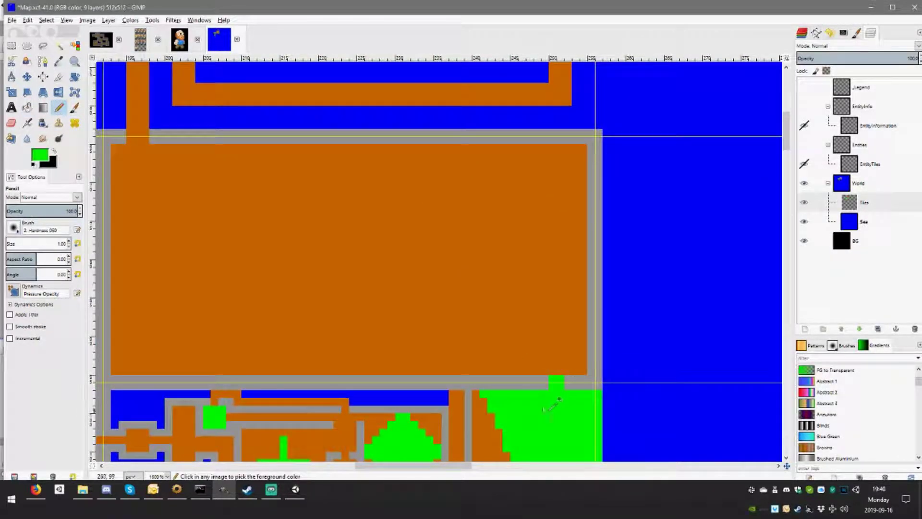
pyautogui.scroll(5, 416, 335)
pyautogui.moveTo(378, 203); pyautogui.dragTo(378, 241)
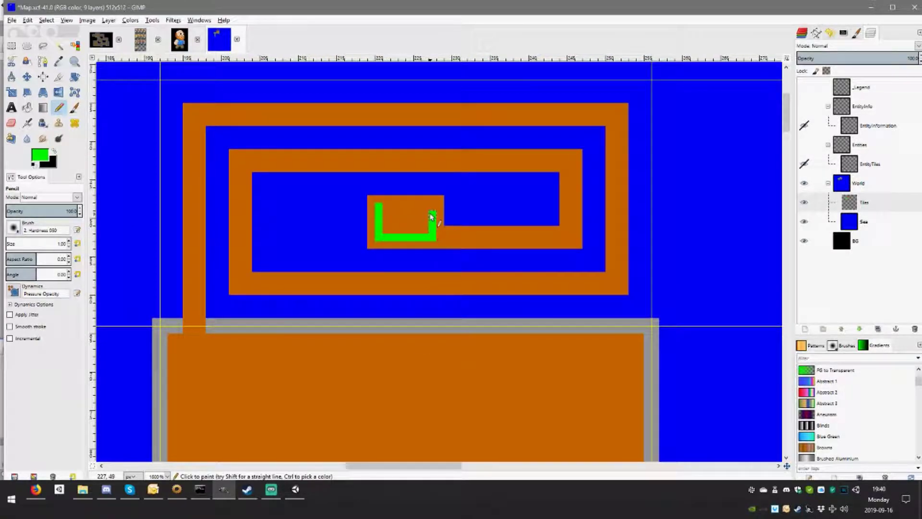
pyautogui.moveTo(431, 217)
pyautogui.mouseDown()
pyautogui.moveTo(406, 207)
pyautogui.moveTo(385, 235)
pyautogui.moveTo(422, 221)
pyautogui.mouseUp()
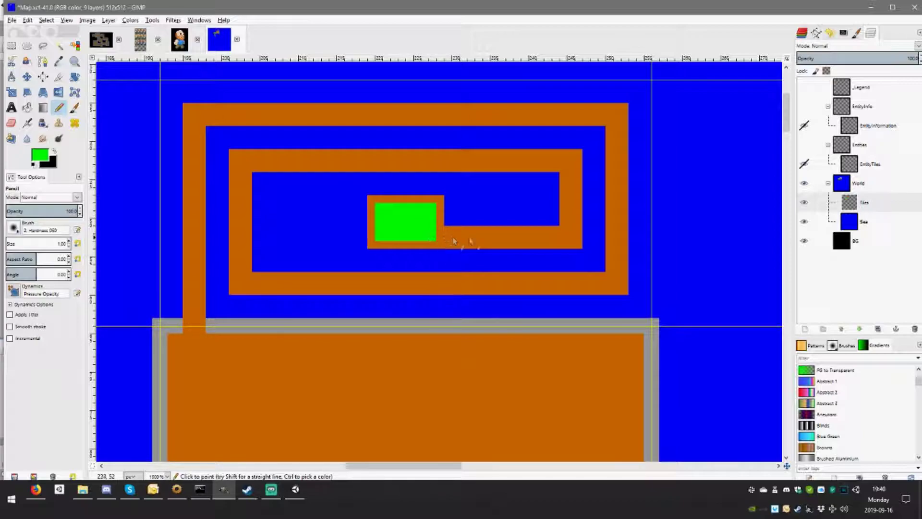
# Trace a green line along the middle of the spiral down to the room's border
pyautogui.keyDown('shift'); pyautogui.click(570, 238); pyautogui.keyUp('shift')
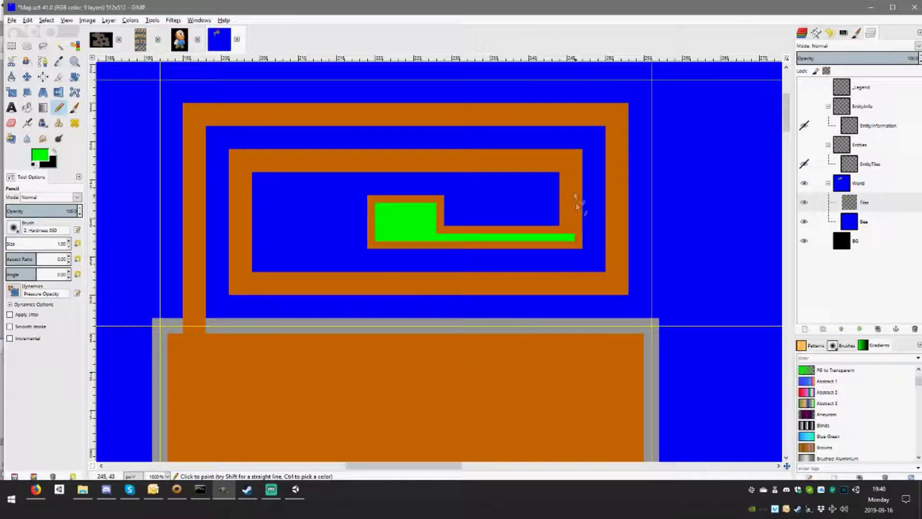
pyautogui.keyDown('shift'); pyautogui.click(570, 162); pyautogui.keyUp('shift')
pyautogui.keyDown('shift'); pyautogui.click(240, 160); pyautogui.keyUp('shift')
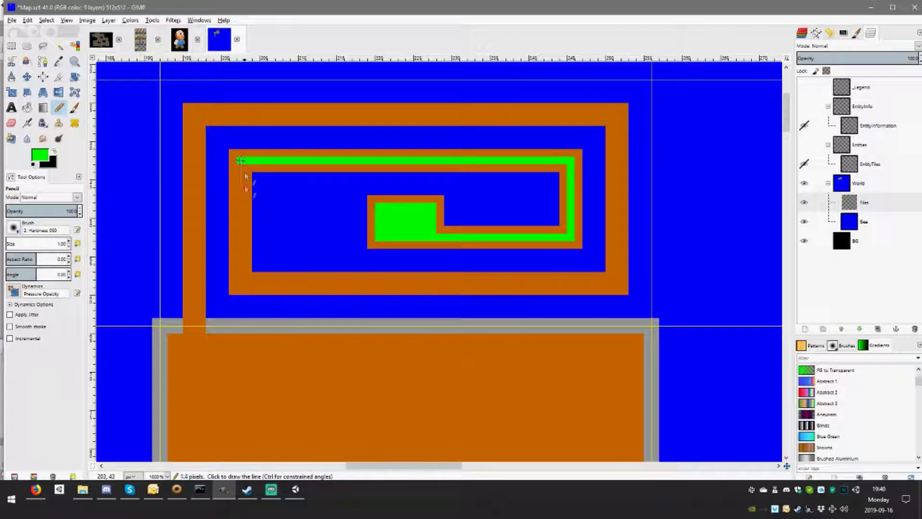
pyautogui.keyDown('shift'); pyautogui.click(240, 283); pyautogui.keyUp('shift')
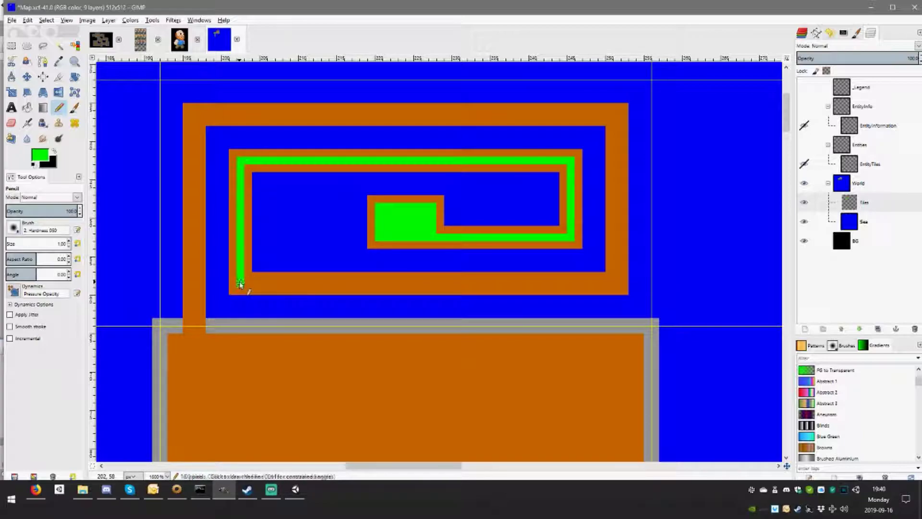
pyautogui.keyDown('shift'); pyautogui.click(617, 283); pyautogui.keyUp('shift')
pyautogui.keyDown('shift'); pyautogui.click(617, 113); pyautogui.keyUp('shift')
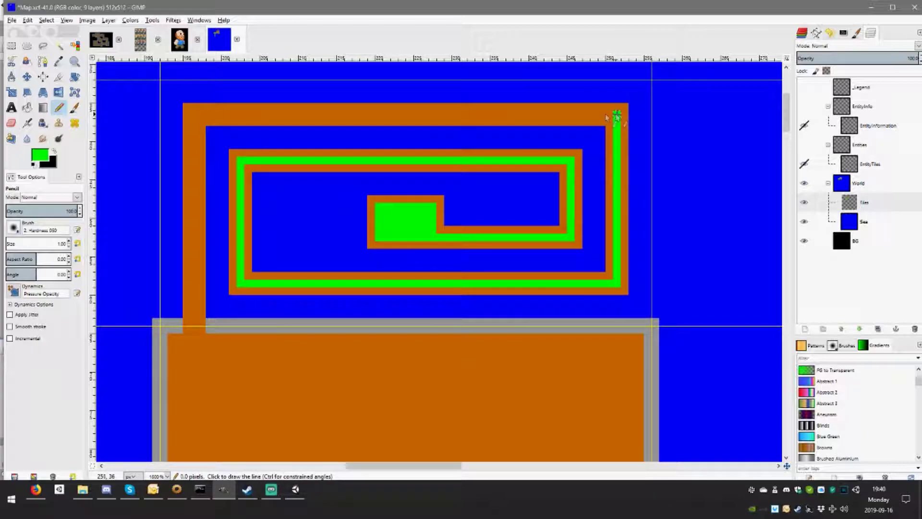
pyautogui.keyDown('shift'); pyautogui.click(195, 114); pyautogui.keyUp('shift')
pyautogui.keyDown('shift'); pyautogui.click(195, 328); pyautogui.keyUp('shift')
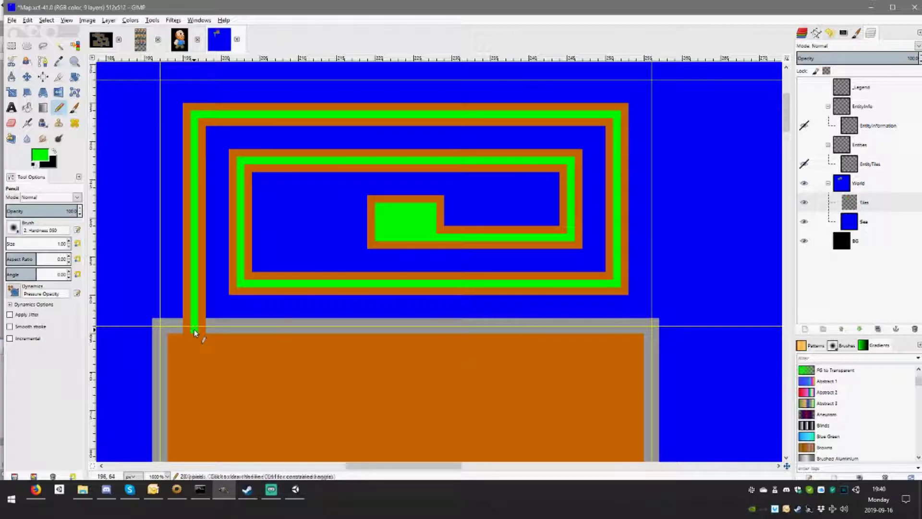
pyautogui.scroll(-2, 346, 312)
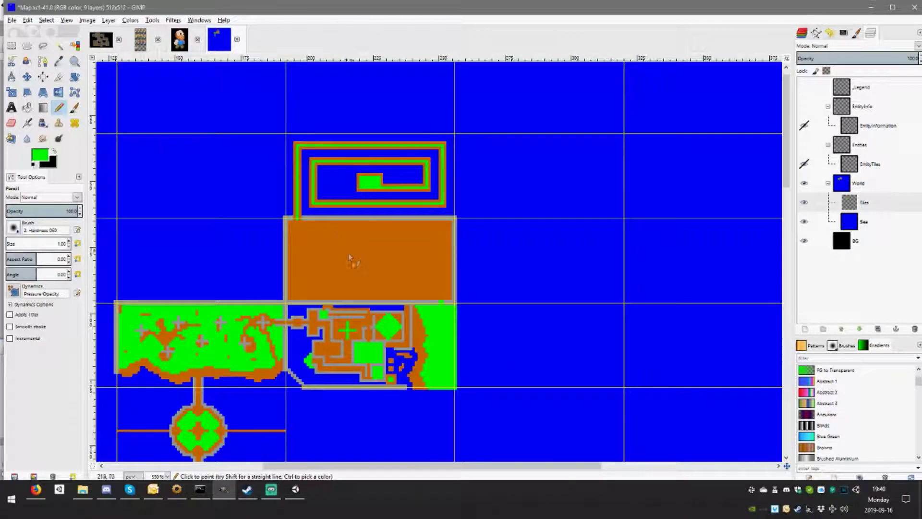
# Trace a closed green rectangle along the inside of the orange room's four walls
pyautogui.scroll(2, 352, 258)
pyautogui.scroll(-2, 337, 284)
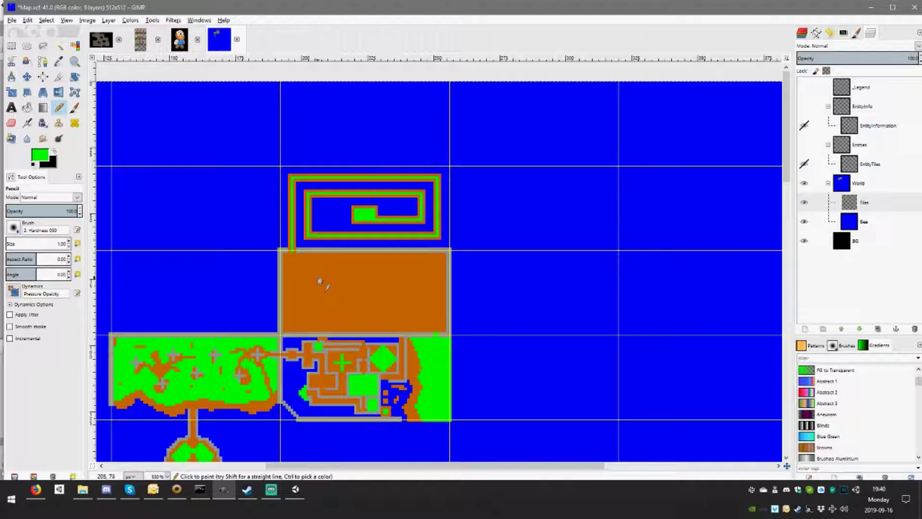
pyautogui.scroll(-2, 324, 254)
pyautogui.scroll(1, 330, 234)
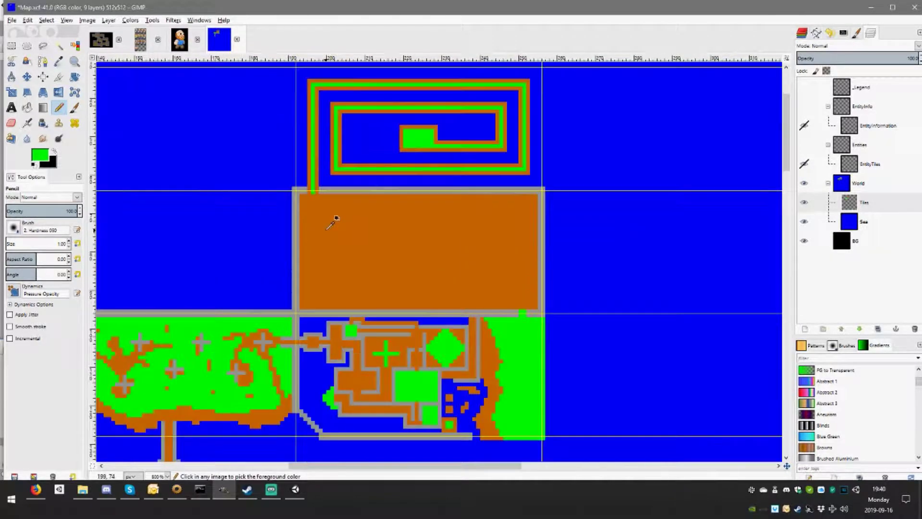
pyautogui.scroll(2, 333, 218)
pyautogui.scroll(-1, 284, 173)
pyautogui.scroll(-1, 260, 113)
pyautogui.scroll(2, 269, 173)
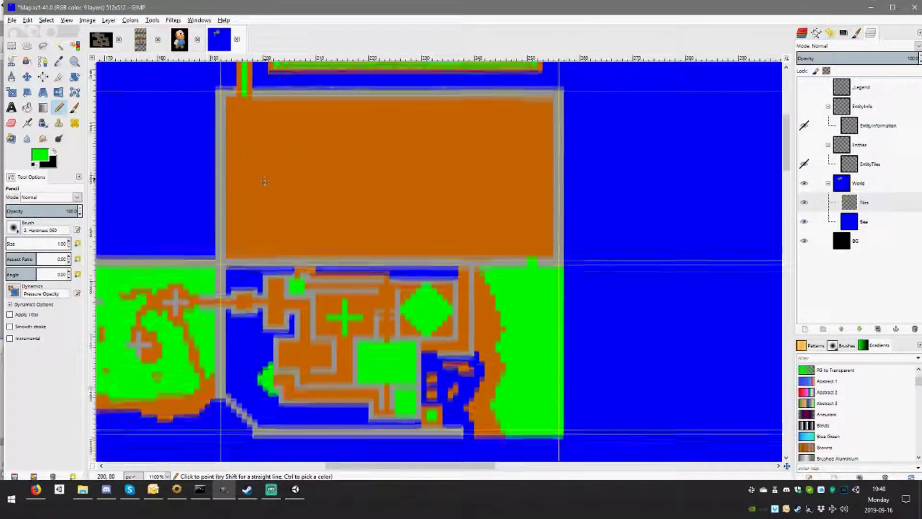
pyautogui.click(231, 114)
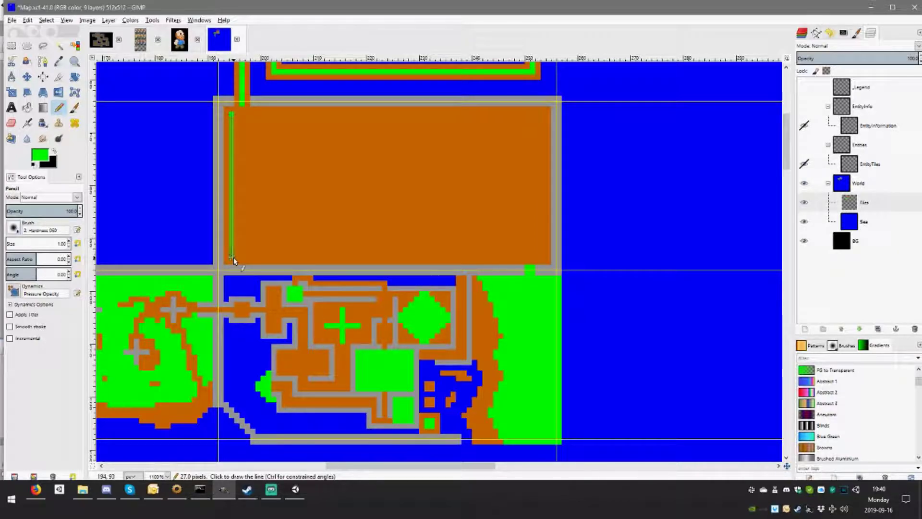
pyautogui.keyDown('shift'); pyautogui.click(232, 258); pyautogui.keyUp('shift')
pyautogui.keyDown('shift'); pyautogui.click(543, 258); pyautogui.keyUp('shift')
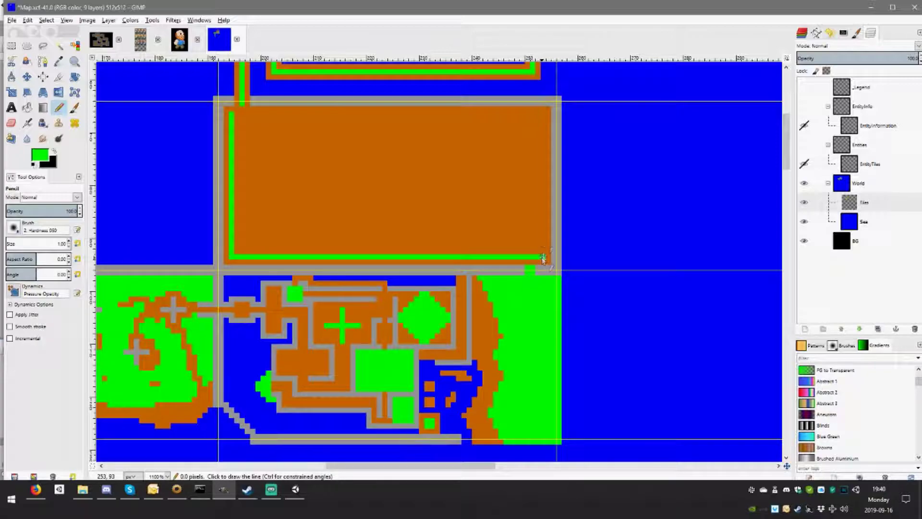
pyautogui.keyDown('shift'); pyautogui.click(543, 114); pyautogui.keyUp('shift')
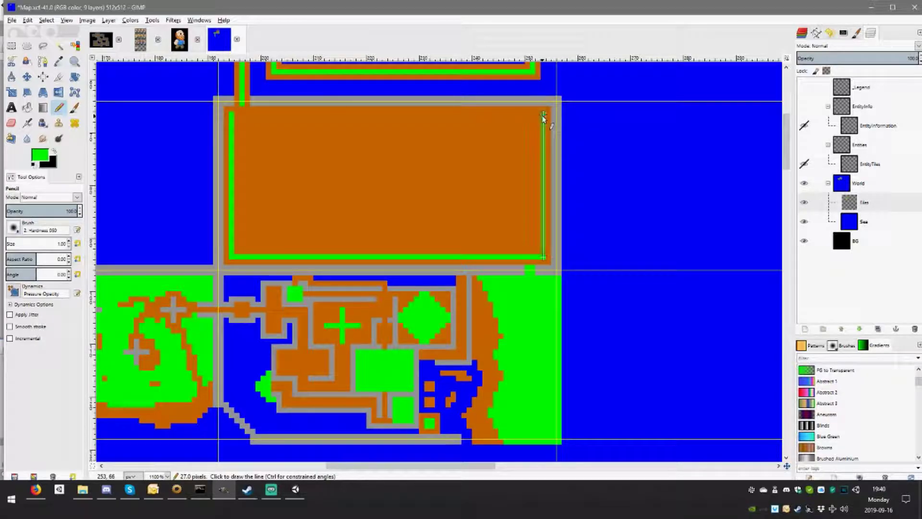
pyautogui.keyDown('shift'); pyautogui.click(232, 114); pyautogui.keyUp('shift')
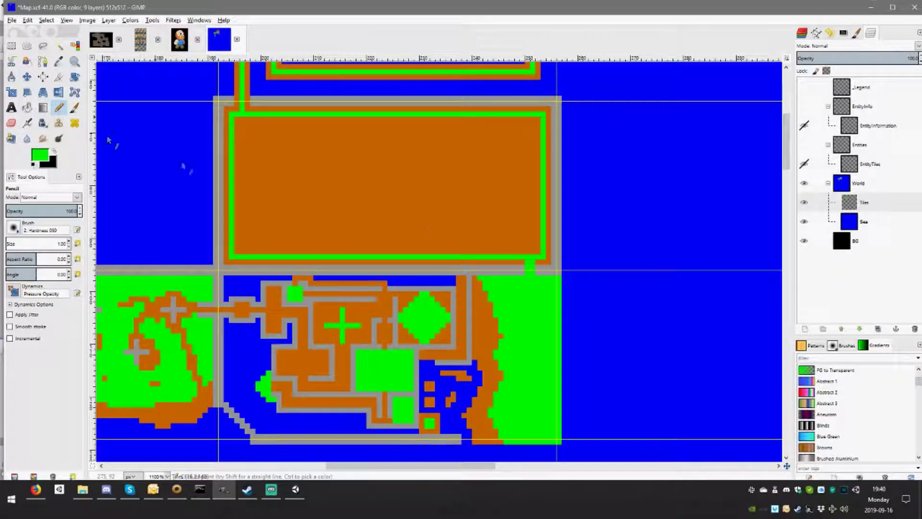
# Paint a short orange path from the room's bottom wall across the road into the grassland
pyautogui.scroll(3, 551, 262)
pyautogui.keyDown('ctrl'); pyautogui.click(531, 253); pyautogui.keyUp('ctrl')
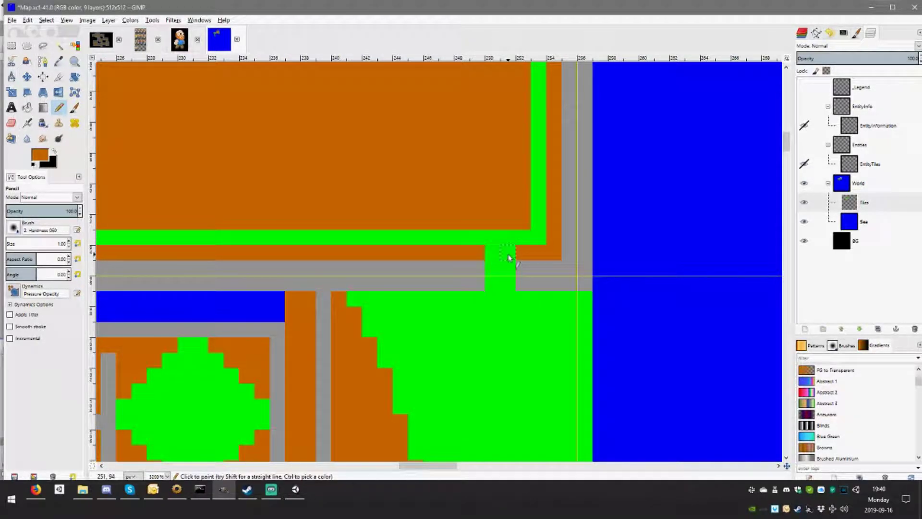
pyautogui.moveTo(507, 252); pyautogui.dragTo(508, 283)
pyautogui.scroll(-2, 528, 277)
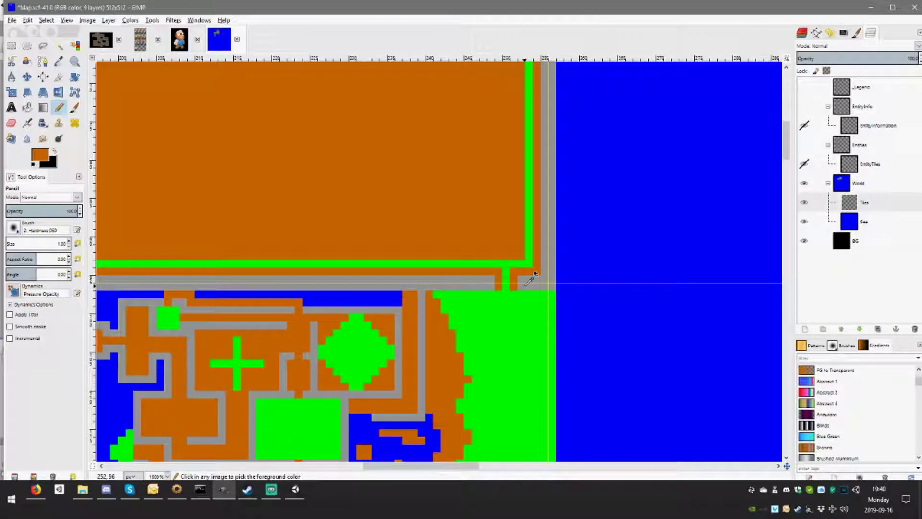
pyautogui.scroll(-1, 529, 278)
pyautogui.scroll(1, 529, 278)
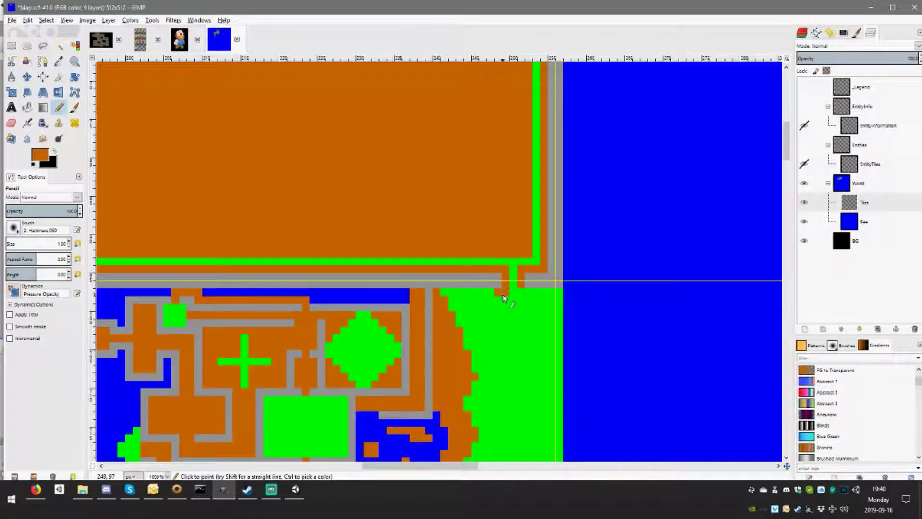
pyautogui.moveTo(505, 300); pyautogui.dragTo(522, 297)
pyautogui.moveTo(519, 308); pyautogui.dragTo(500, 303)
pyautogui.click(543, 294)
pyautogui.scroll(3, 529, 281)
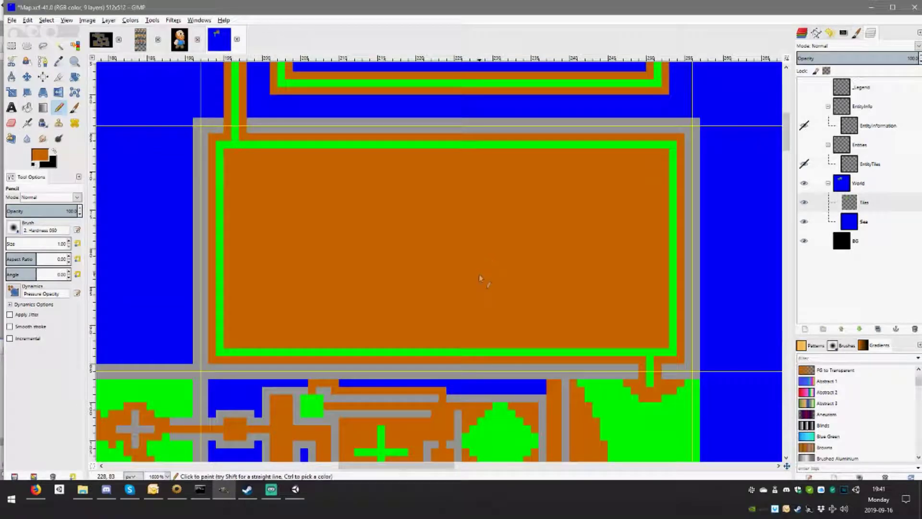
pyautogui.scroll(-2, 416, 207)
pyautogui.scroll(1, 414, 211)
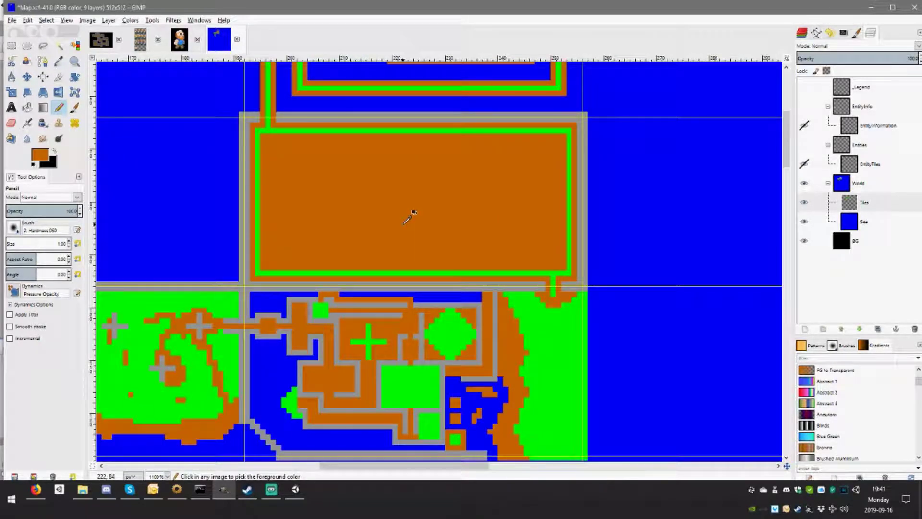
pyautogui.scroll(3, 414, 214)
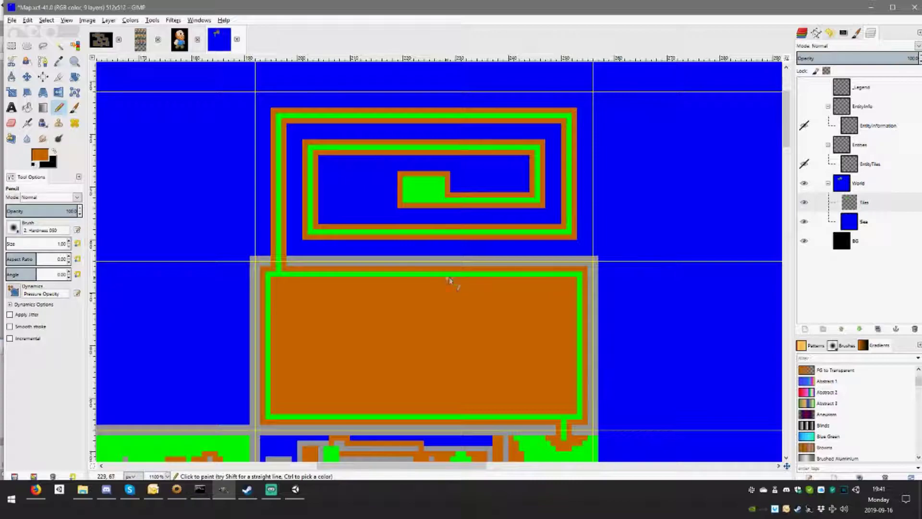
# Sample grass green and bucket-fill the northern room's interior with it
pyautogui.keyDown('ctrl'); pyautogui.click(280, 244); pyautogui.keyUp('ctrl')
pyautogui.hotkey('shift', 'b')
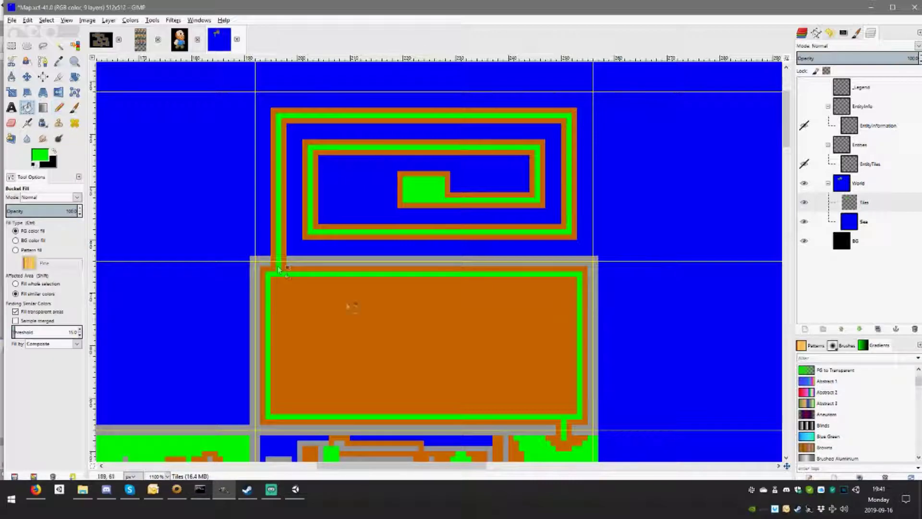
pyautogui.click(387, 345)
pyautogui.scroll(-3, 333, 281)
pyautogui.hscroll(1, 334, 281)
pyautogui.keyDown('ctrl'); pyautogui.scroll(1, 334, 281); pyautogui.keyUp('ctrl')
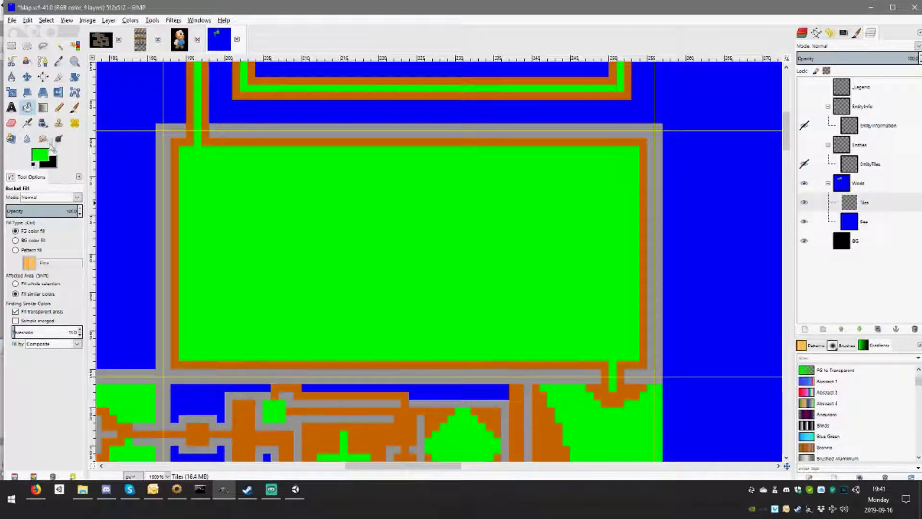
# Undo the stray wall fill and return to the Pencil with orange as the colour
pyautogui.keyDown('ctrl'); pyautogui.click(285, 145); pyautogui.keyUp('ctrl')
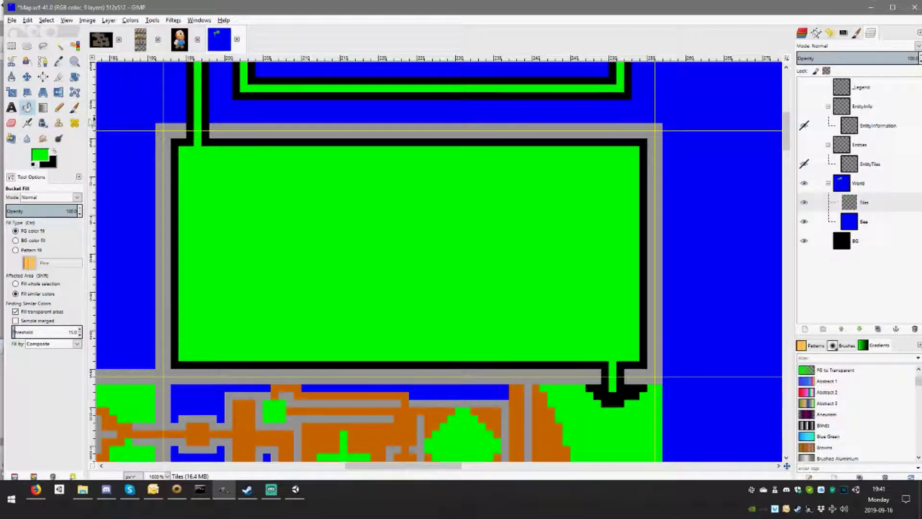
pyautogui.hotkey('ctrl', 'z')
pyautogui.click(59, 108)
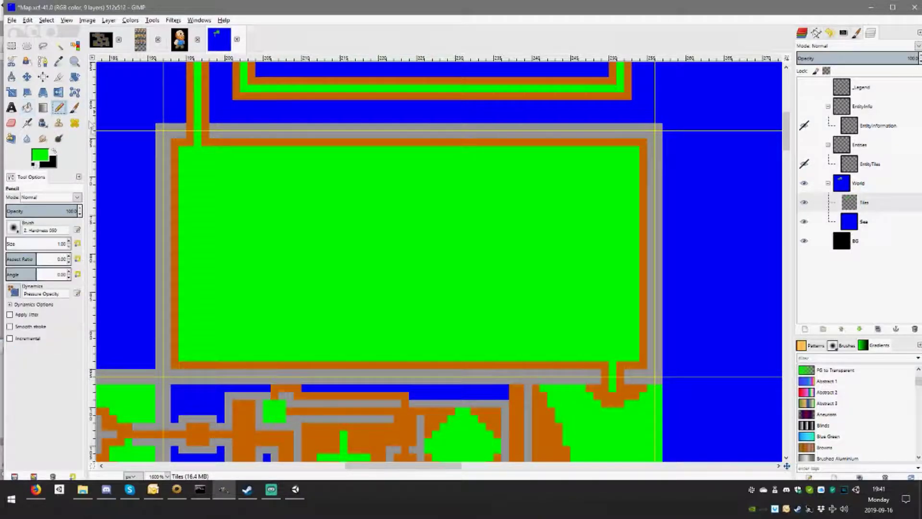
pyautogui.keyDown('ctrl'); pyautogui.click(415, 142); pyautogui.keyUp('ctrl')
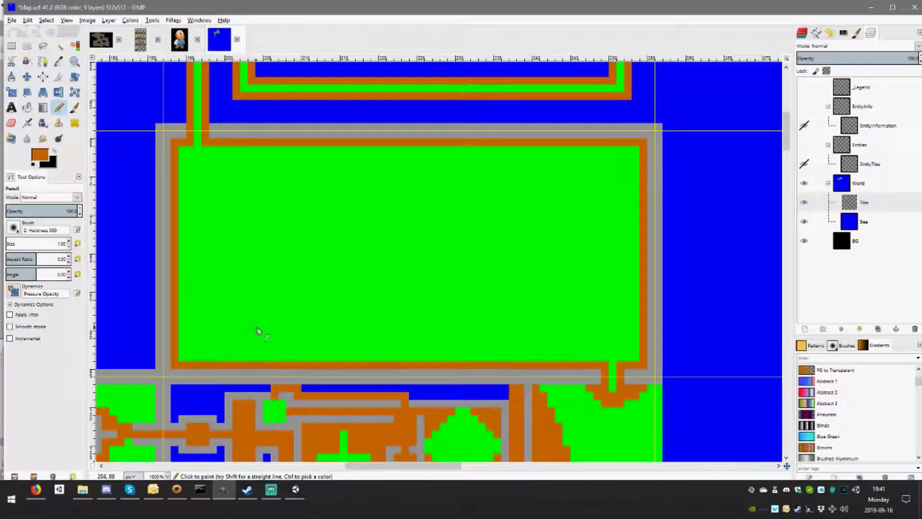
# Paint orange dirt in the green room: a small patch, an L-shape, a stepped line, and a top-right strip
pyautogui.moveTo(249, 327)
pyautogui.mouseDown()
pyautogui.moveTo(307, 326)
pyautogui.moveTo(255, 320)
pyautogui.moveTo(263, 317)
pyautogui.mouseUp()
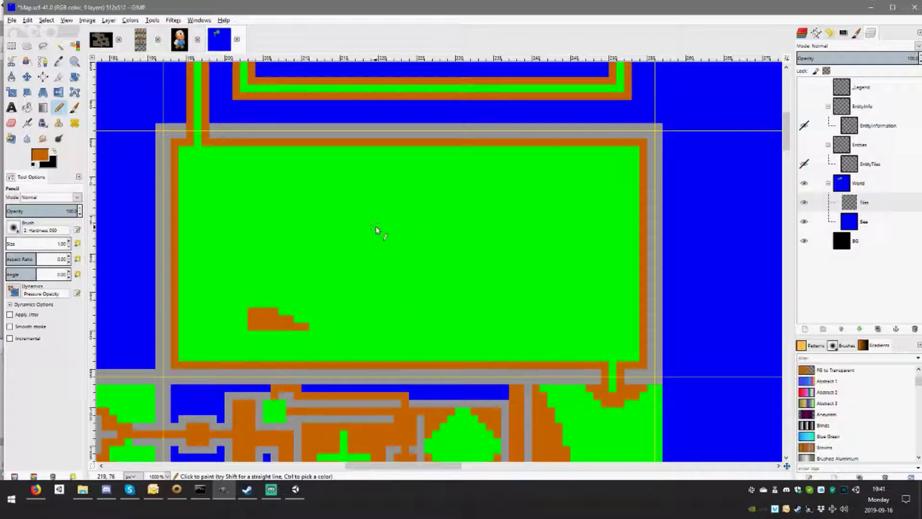
pyautogui.moveTo(364, 226)
pyautogui.mouseDown()
pyautogui.moveTo(391, 226)
pyautogui.moveTo(392, 216)
pyautogui.moveTo(412, 210)
pyautogui.moveTo(414, 235)
pyautogui.moveTo(437, 237)
pyautogui.moveTo(438, 250)
pyautogui.moveTo(387, 250)
pyautogui.mouseUp()
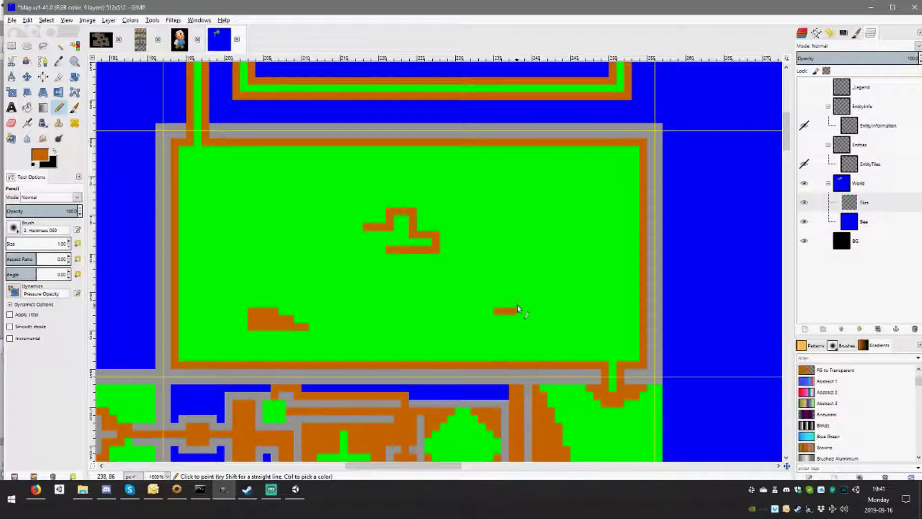
pyautogui.moveTo(515, 307); pyautogui.dragTo(578, 297)
pyautogui.moveTo(597, 171); pyautogui.dragTo(597, 190)
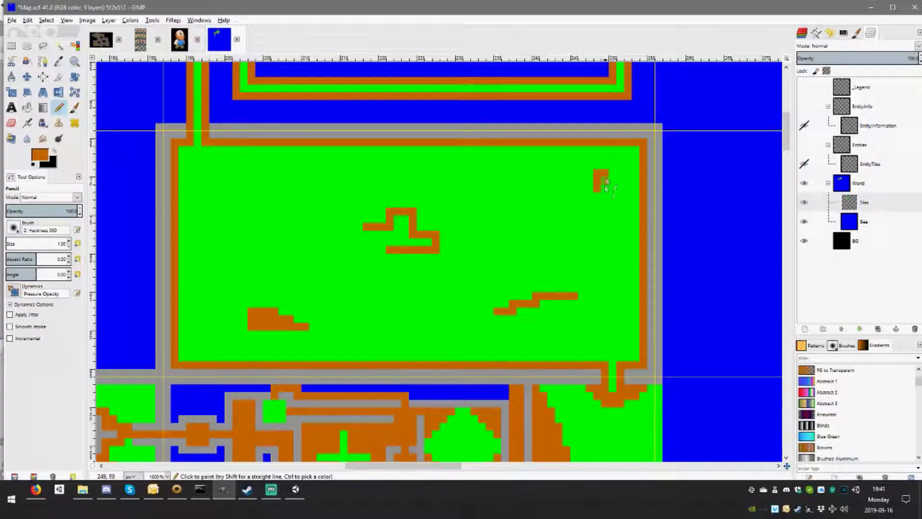
pyautogui.moveTo(612, 179)
pyautogui.mouseDown()
pyautogui.moveTo(614, 237)
pyautogui.moveTo(577, 216)
pyautogui.mouseUp()
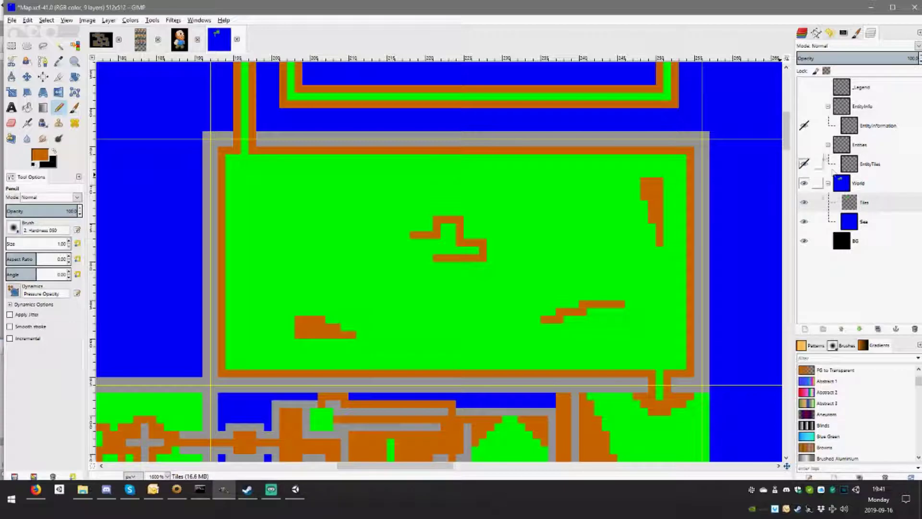
# Show the entity markers and make the EntityTiles layer active
pyautogui.click(805, 145)
pyautogui.click(805, 146)
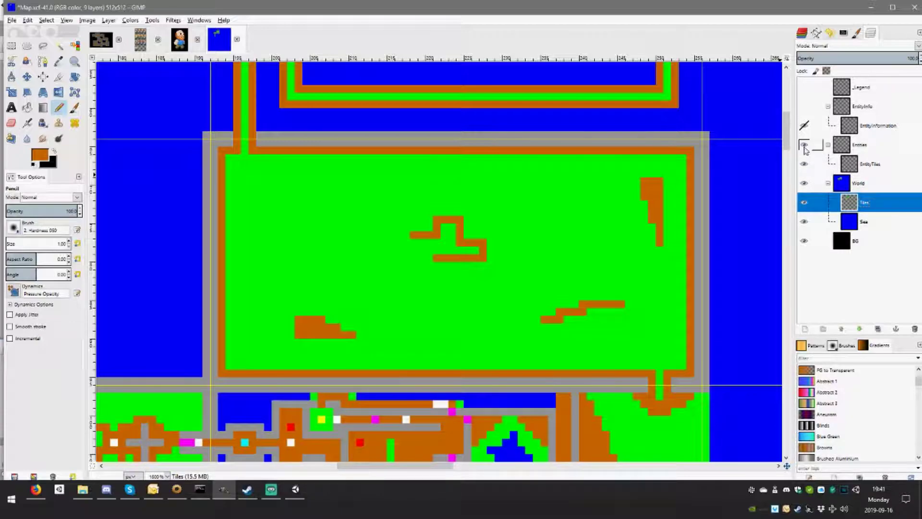
pyautogui.moveTo(494, 309); pyautogui.dragTo(662, 199)
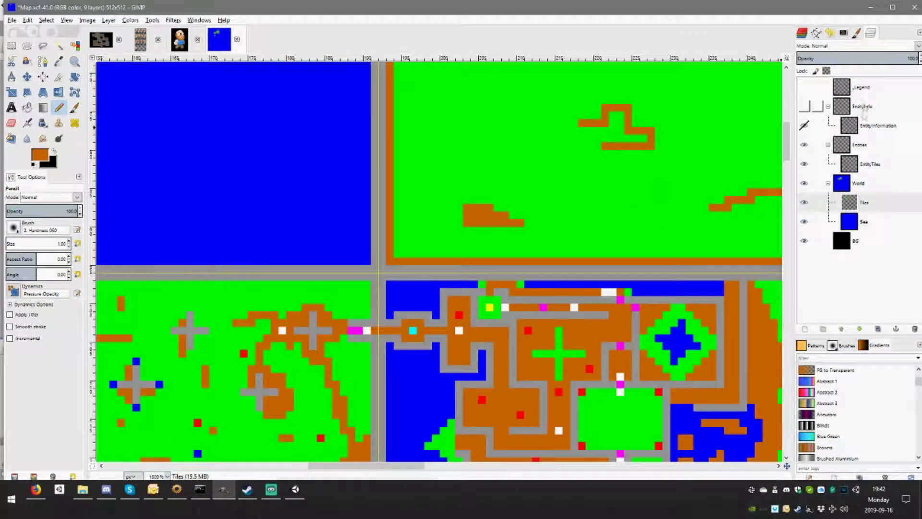
pyautogui.click(862, 146)
pyautogui.moveTo(624, 312); pyautogui.dragTo(635, 255)
pyautogui.click(864, 164)
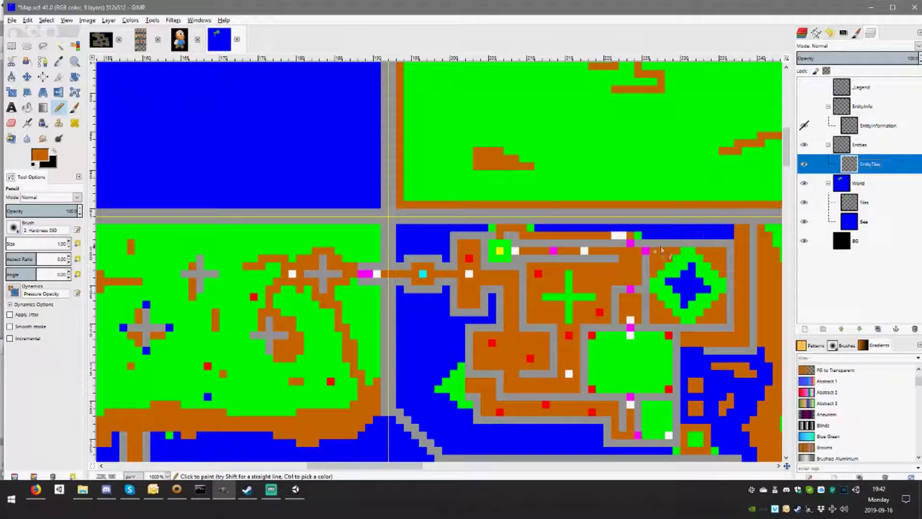
# Sample red and place two red markers, at the dirt line's end and the top-right strip
pyautogui.keyDown('ctrl'); pyautogui.click(492, 344); pyautogui.keyUp('ctrl')
pyautogui.moveTo(519, 329); pyautogui.dragTo(513, 243)
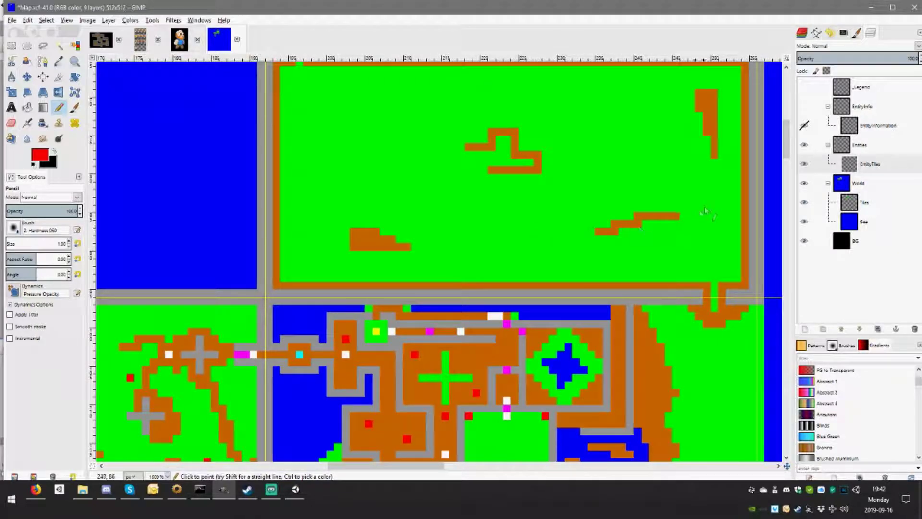
pyautogui.click(676, 209)
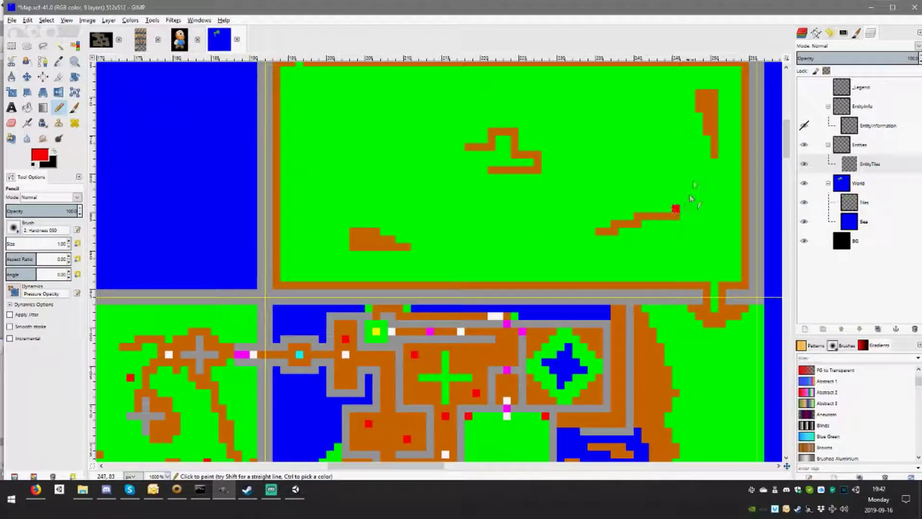
pyautogui.click(676, 140)
pyautogui.hscroll(-2, 550, 310)
pyautogui.scroll(-1, 550, 310)
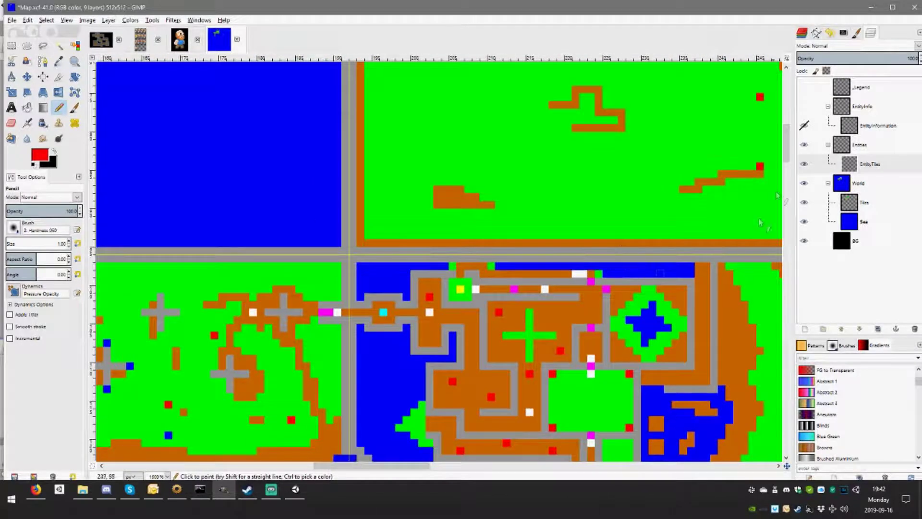
# Show the EntityInfo overlay, activate EntityInformation, and sample the central diamond's dark red
pyautogui.click(804, 107)
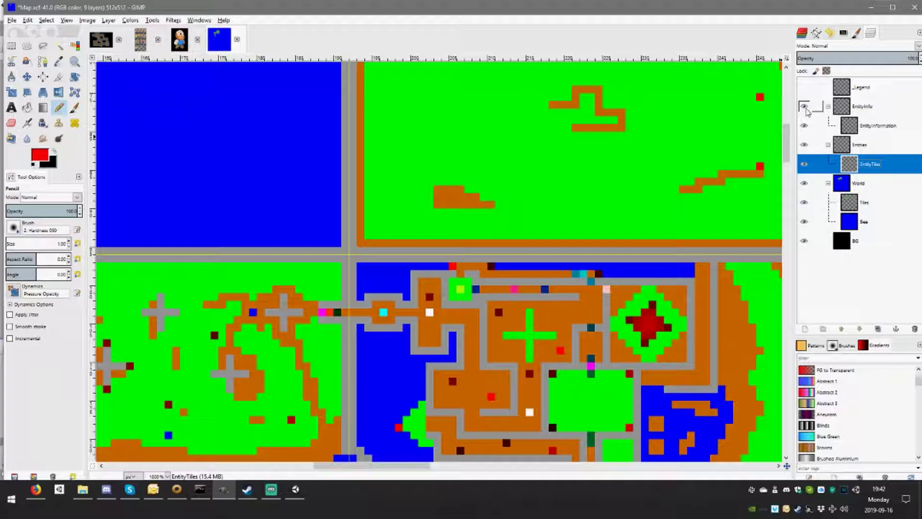
pyautogui.click(804, 107)
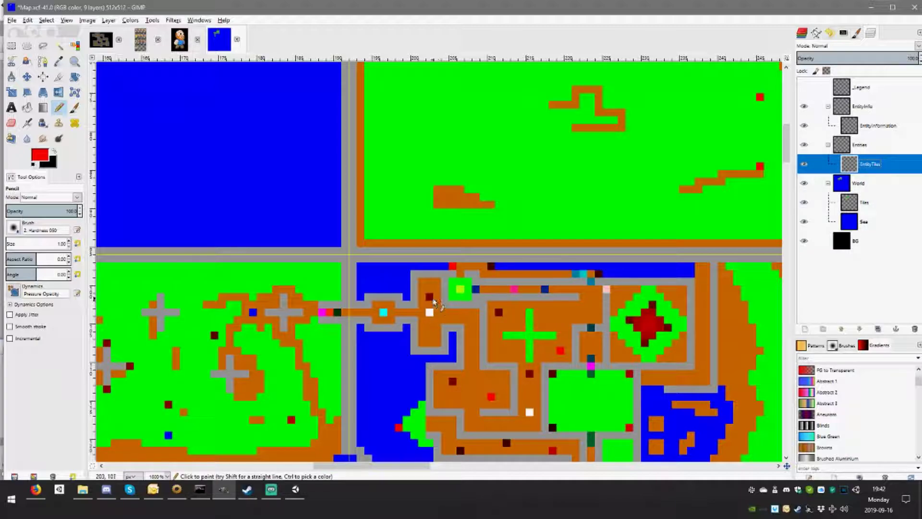
pyautogui.hscroll(1, 432, 310)
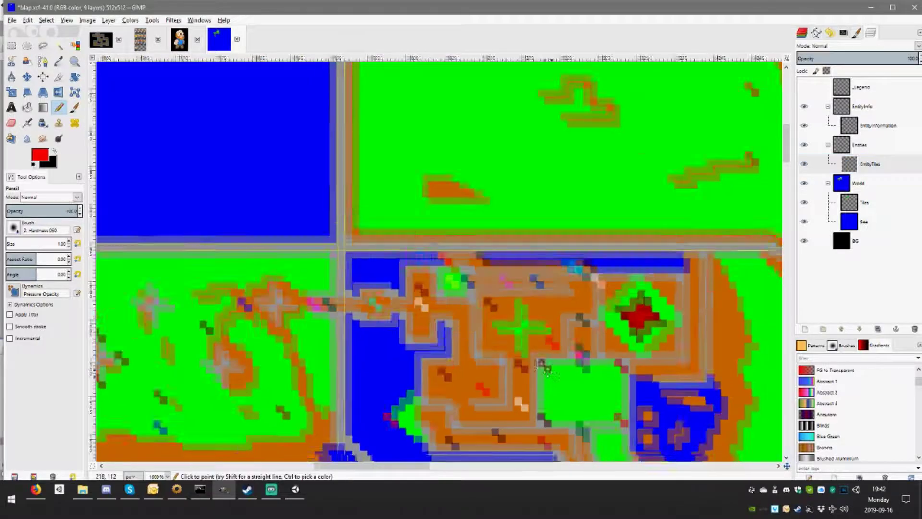
pyautogui.hscroll(2, 447, 332)
pyautogui.hscroll(3, 461, 356)
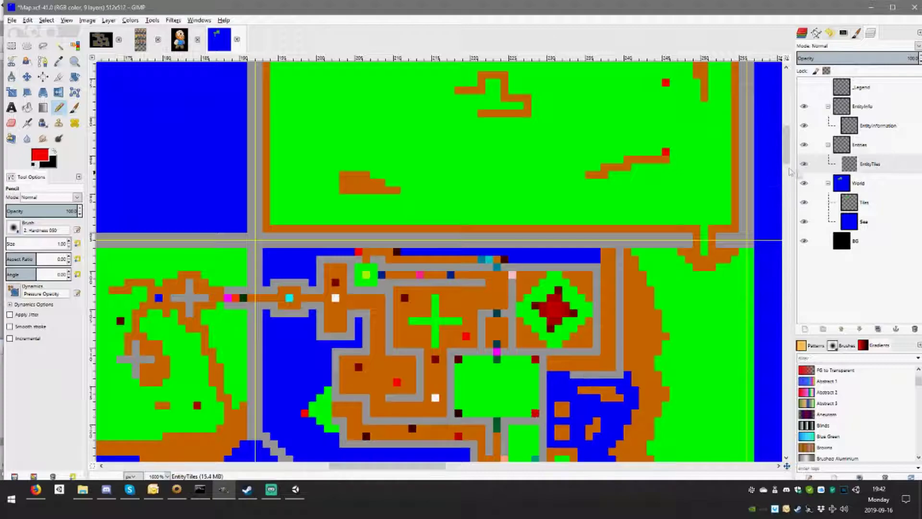
pyautogui.click(814, 123)
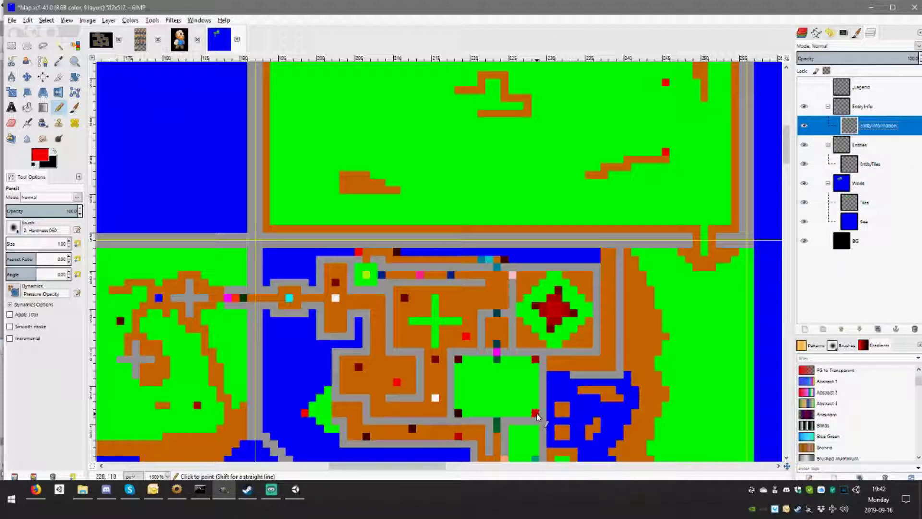
pyautogui.press('Return')
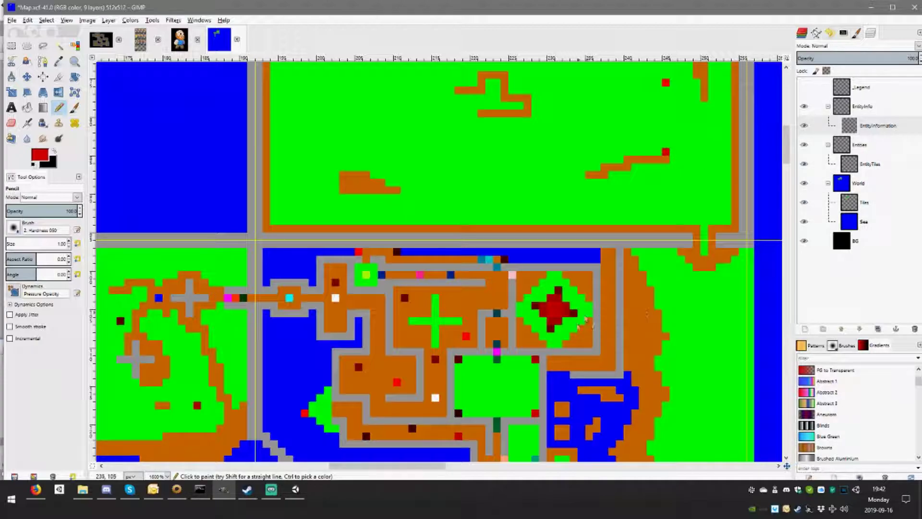
pyautogui.keyDown('ctrl'); pyautogui.click(552, 312); pyautogui.keyUp('ctrl')
# Zoom out to check the map, zoom back in, and pan to show the spiral above the room
pyautogui.keyDown('ctrl'); pyautogui.scroll(-3, 696, 101); pyautogui.keyUp('ctrl')
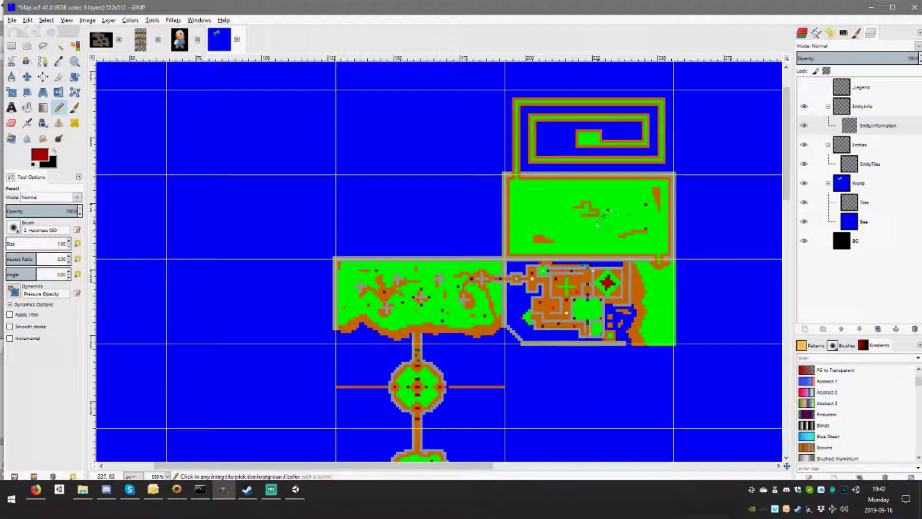
pyautogui.keyDown('ctrl'); pyautogui.scroll(2, 602, 216); pyautogui.keyUp('ctrl')
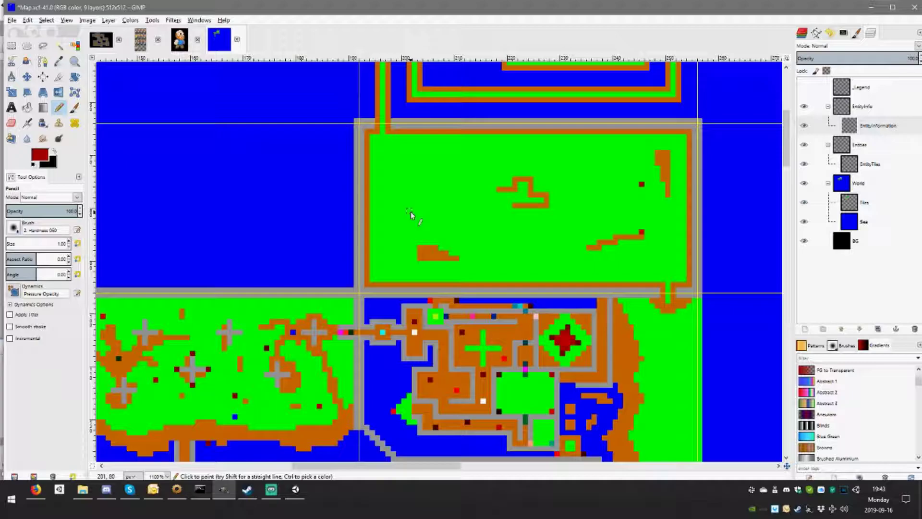
pyautogui.scroll(3, 517, 197)
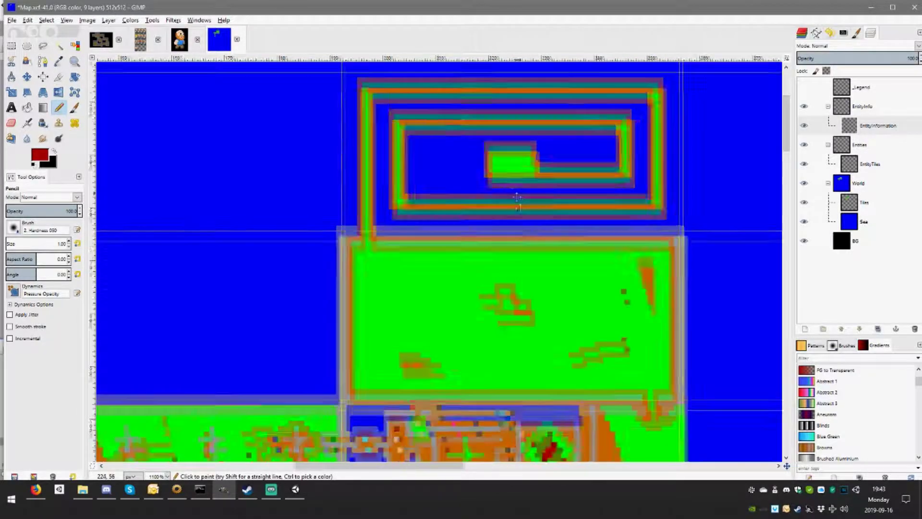
pyautogui.moveTo(517, 197); pyautogui.dragTo(524, 230)
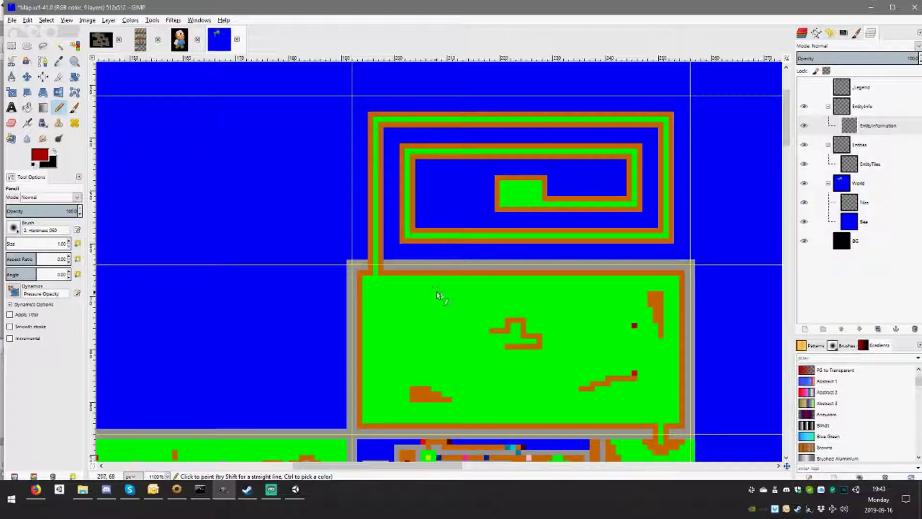
# Hide the EntityInformation markers and pencil green over the room's top wall pixel at the corridor junction
pyautogui.moveTo(452, 290); pyautogui.dragTo(417, 246)
pyautogui.scroll(-2, 467, 268)
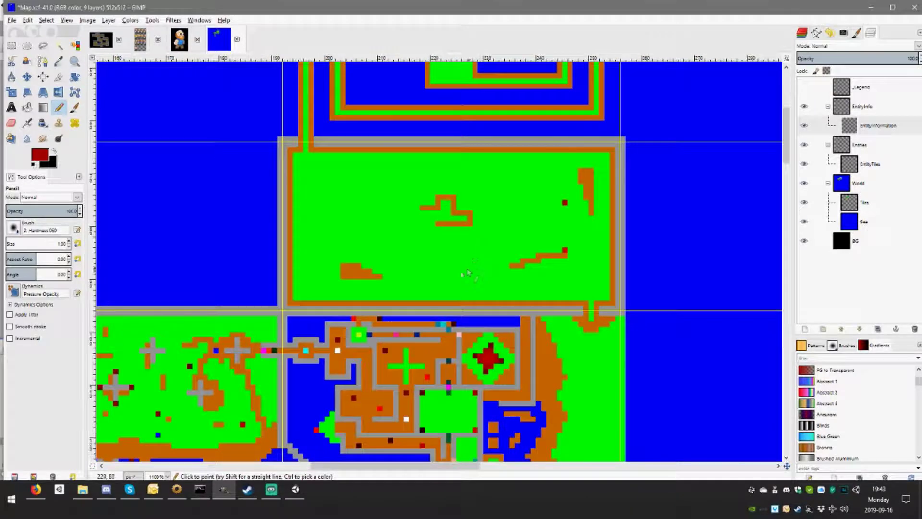
pyautogui.scroll(-1, 481, 279)
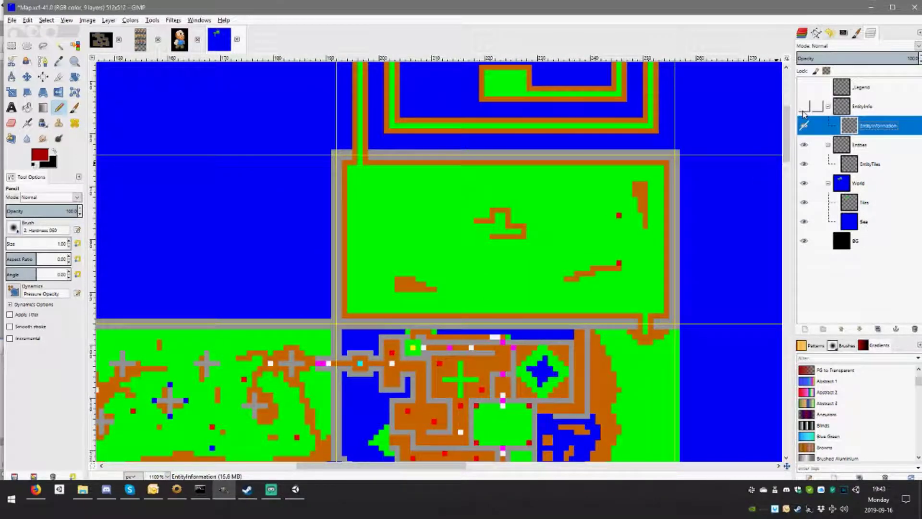
pyautogui.click(816, 126)
pyautogui.scroll(3, 492, 285)
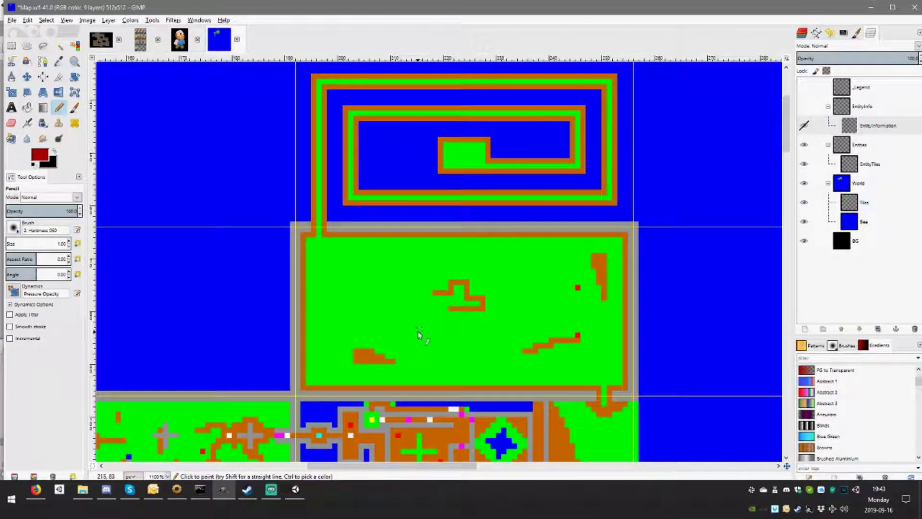
pyautogui.hscroll(-1, 420, 336)
pyautogui.moveTo(380, 315); pyautogui.dragTo(417, 312)
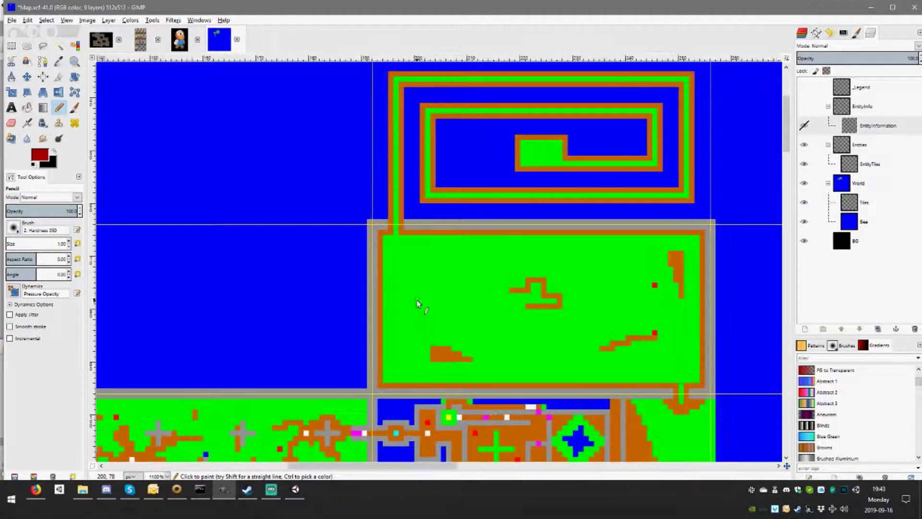
pyautogui.scroll(1, 422, 303)
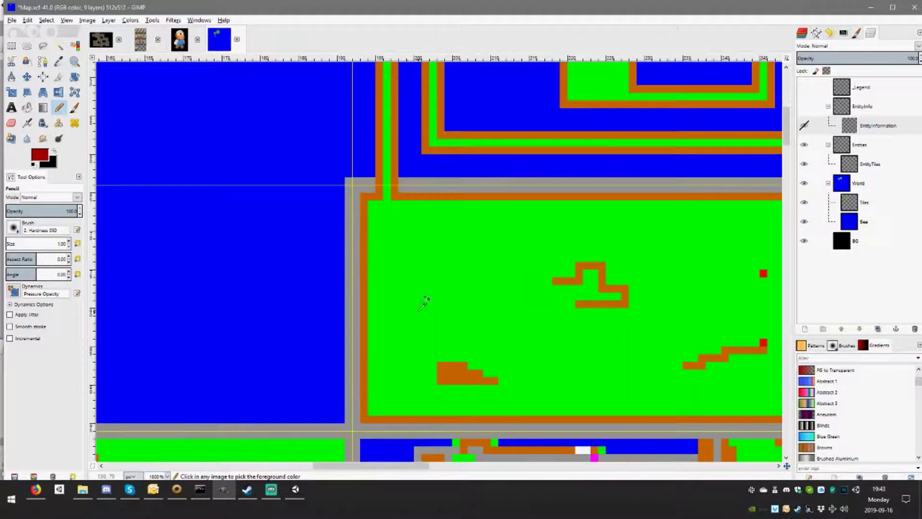
pyautogui.scroll(-1, 386, 194)
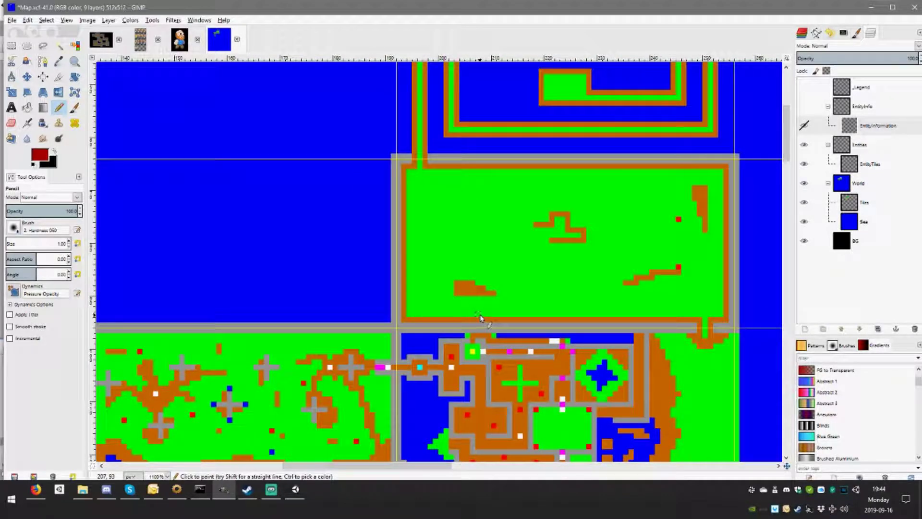
pyautogui.scroll(1, 481, 313)
pyautogui.scroll(1, 471, 313)
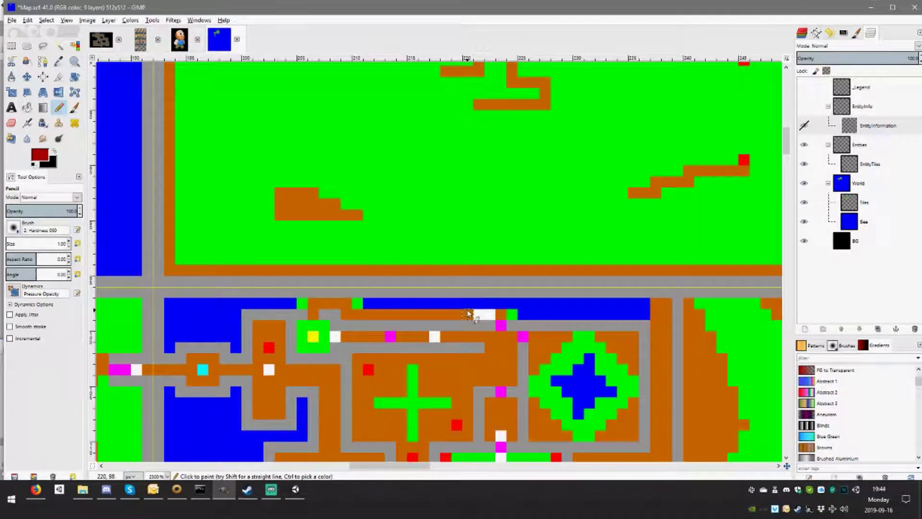
pyautogui.scroll(-2, 468, 313)
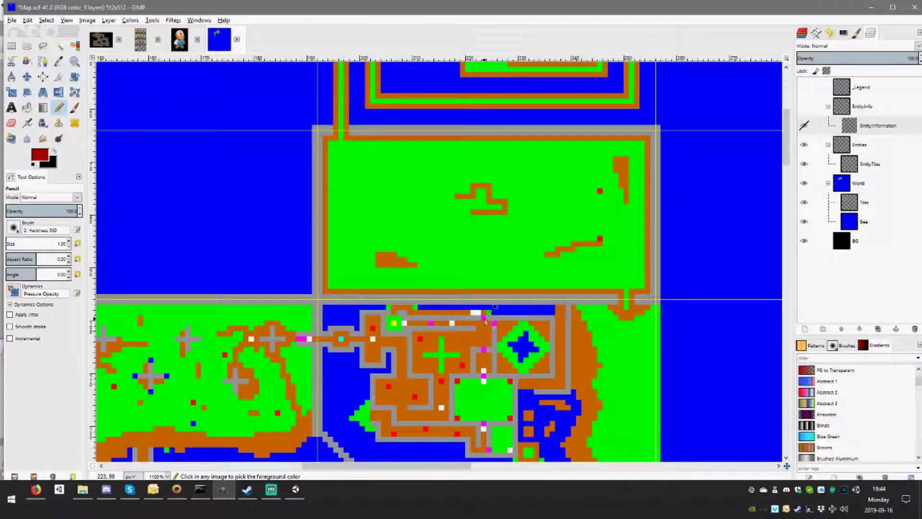
pyautogui.keyDown('ctrl'); pyautogui.click(485, 318); pyautogui.keyUp('ctrl')
pyautogui.scroll(1, 464, 149)
pyautogui.hscroll(-2, 464, 149)
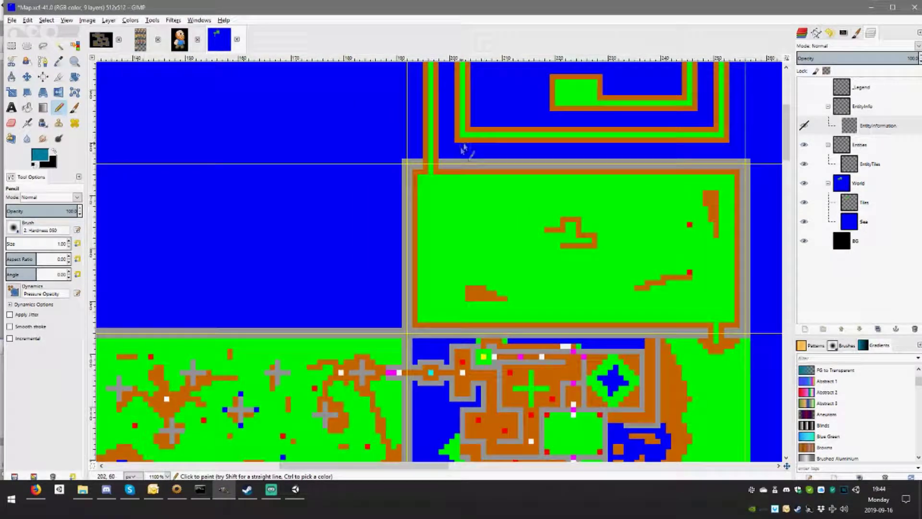
pyautogui.click(431, 171)
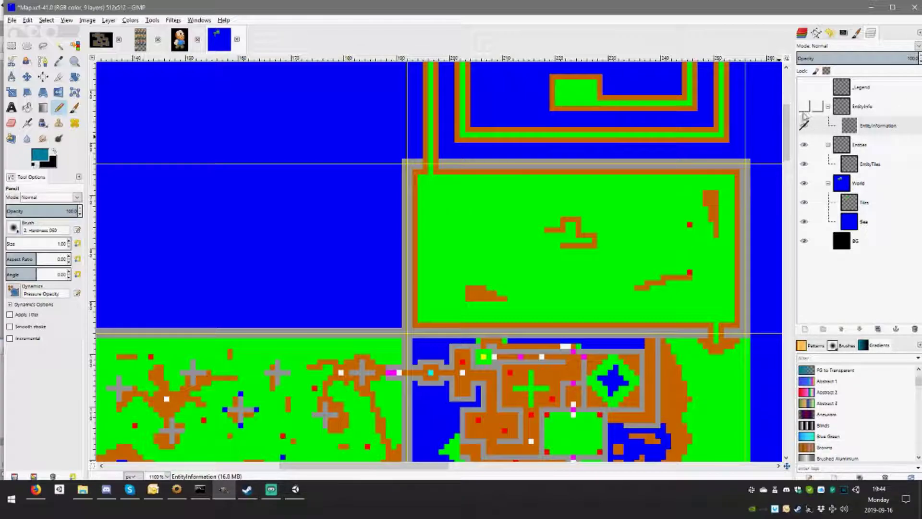
# Show the entity layers again, make EntityTiles active, and sample magenta
pyautogui.click(803, 106)
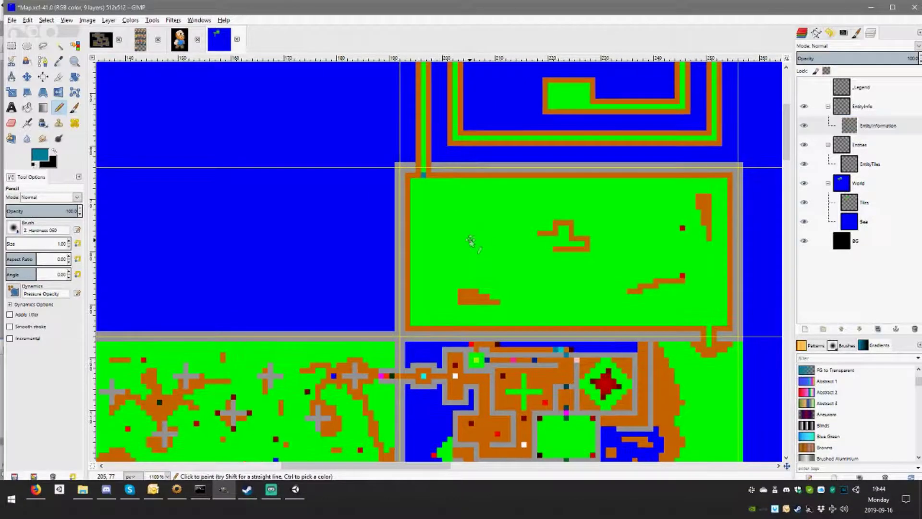
pyautogui.hscroll(-2, 455, 228)
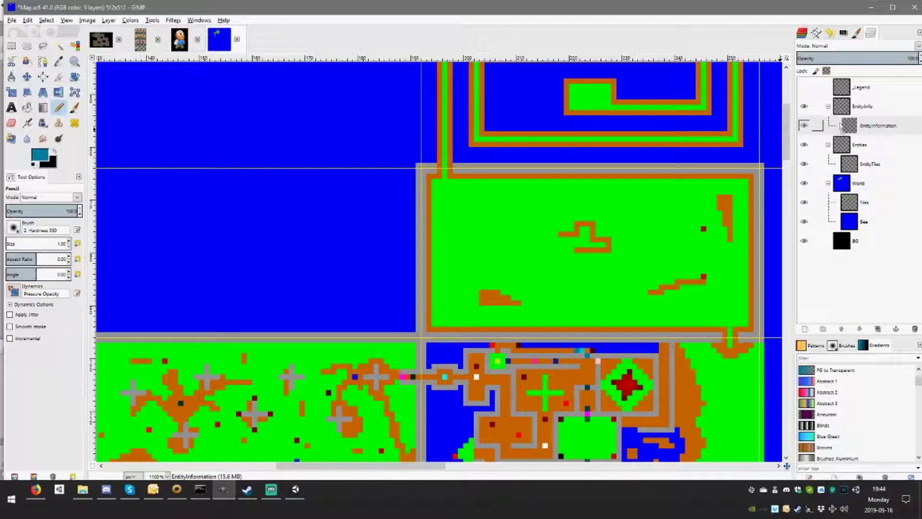
pyautogui.click(869, 164)
pyautogui.scroll(-1, 620, 325)
pyautogui.hscroll(-1, 621, 326)
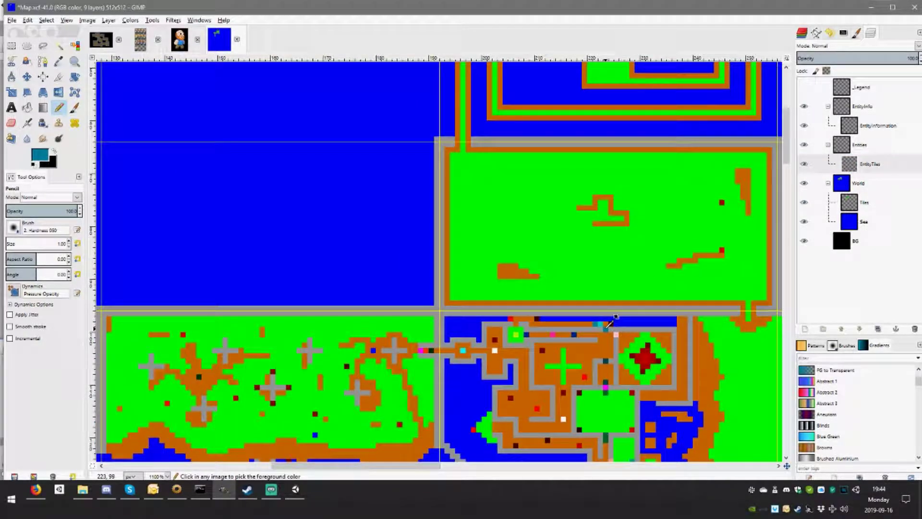
pyautogui.keyDown('ctrl'); pyautogui.click(606, 386); pyautogui.keyUp('ctrl')
pyautogui.scroll(3, 492, 201)
pyautogui.scroll(5, 493, 201)
pyautogui.hscroll(-3, 493, 200)
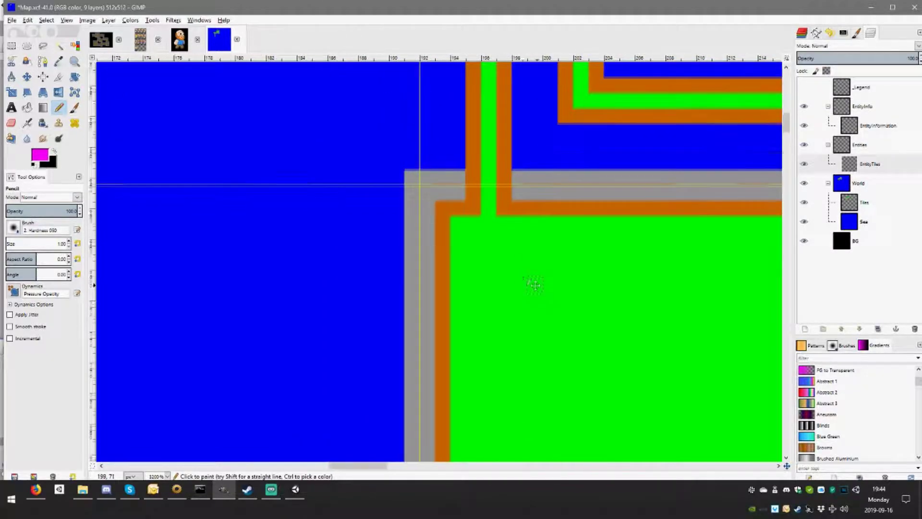
# Place a magenta marker at the corridor entrance, then switch to Tiles and sample grey and orange
pyautogui.click(488, 195)
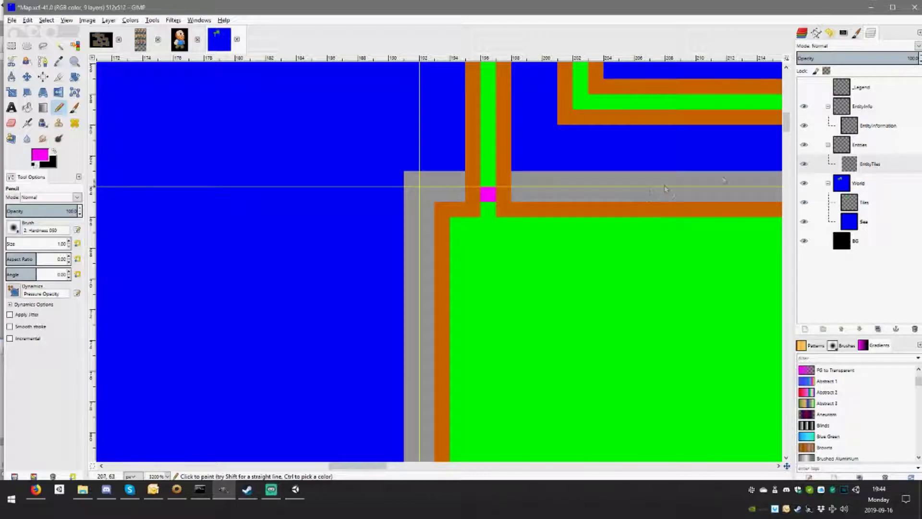
pyautogui.keyDown('alt'); pyautogui.middleClick(545, 194); pyautogui.keyUp('alt')
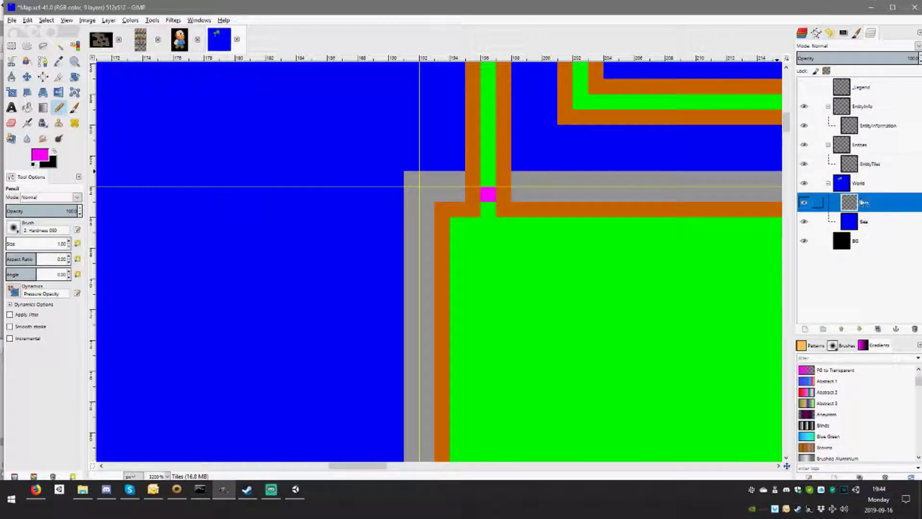
pyautogui.keyDown('ctrl'); pyautogui.click(505, 195); pyautogui.keyUp('ctrl')
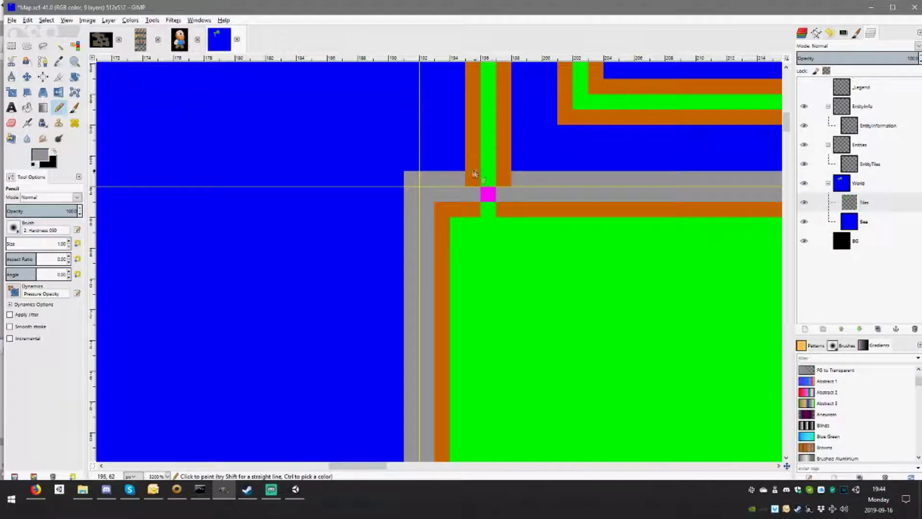
pyautogui.scroll(-3, 580, 191)
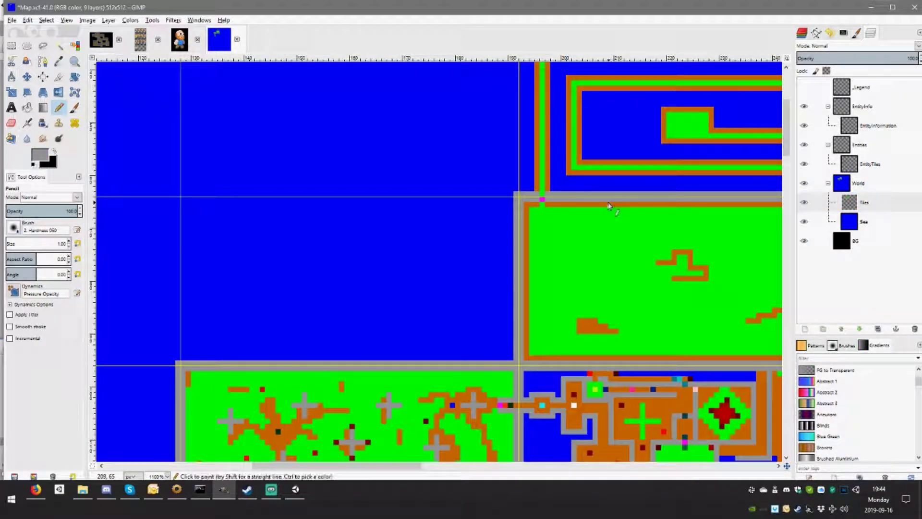
pyautogui.scroll(3, 542, 199)
pyautogui.keyDown('ctrl'); pyautogui.click(567, 207); pyautogui.keyUp('ctrl')
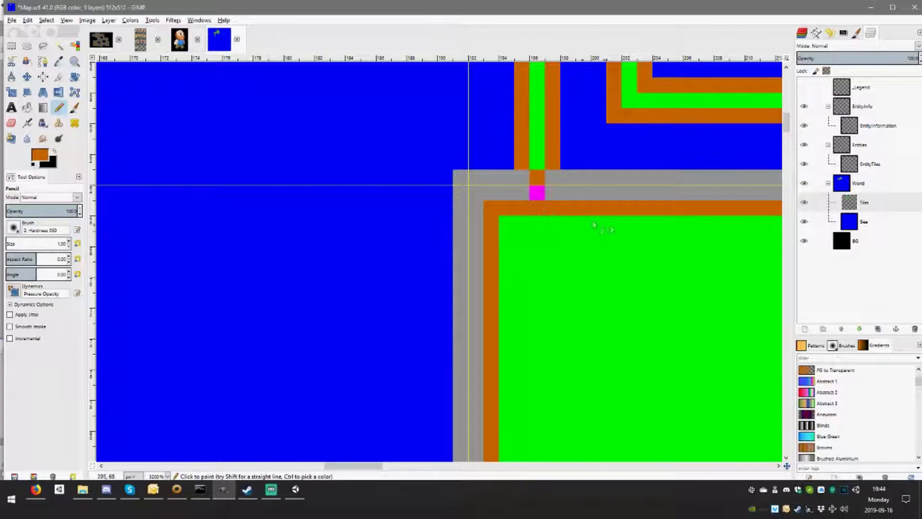
pyautogui.press('ctrl')
pyautogui.scroll(-1, 623, 218)
pyautogui.scroll(-1, 464, 150)
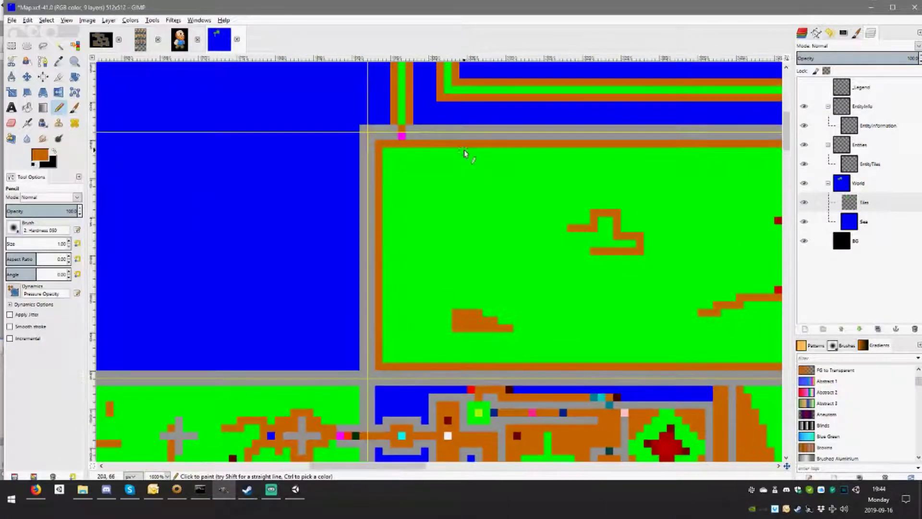
pyautogui.scroll(-3, 509, 156)
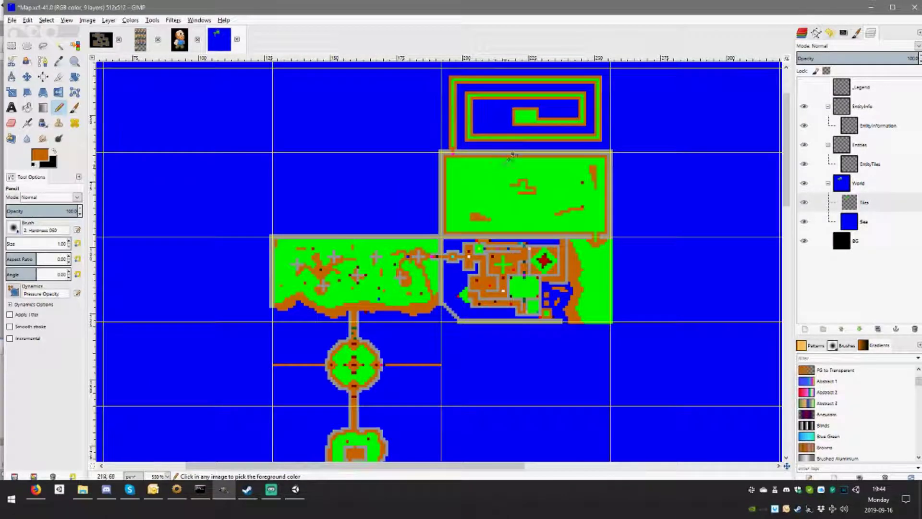
pyautogui.scroll(3, 521, 164)
pyautogui.scroll(-3, 524, 165)
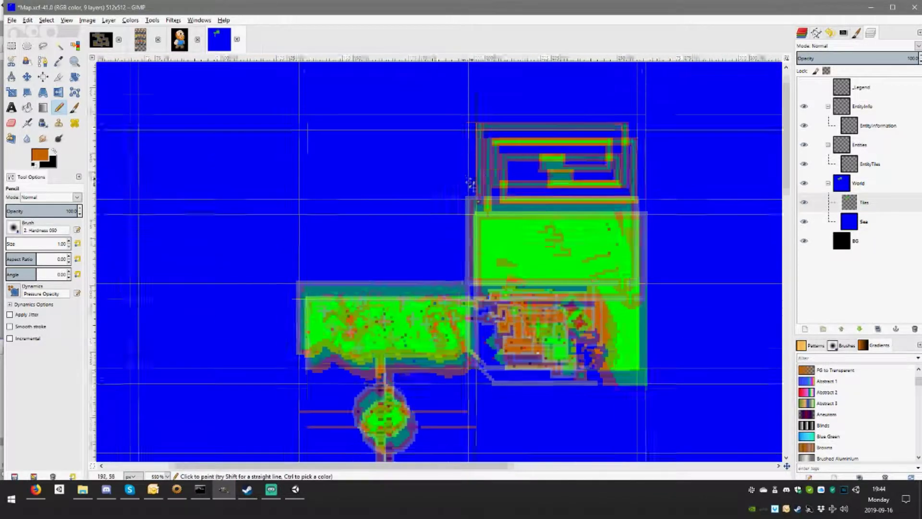
pyautogui.scroll(2, 478, 180)
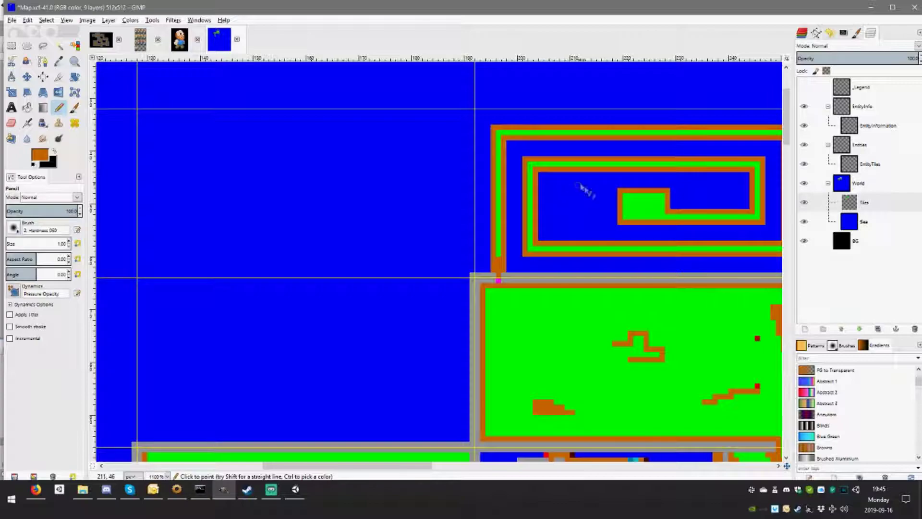
# Paint orange breaks in the spiral's top green strip and at the inner loop's corners
pyautogui.moveTo(597, 137); pyautogui.dragTo(585, 140)
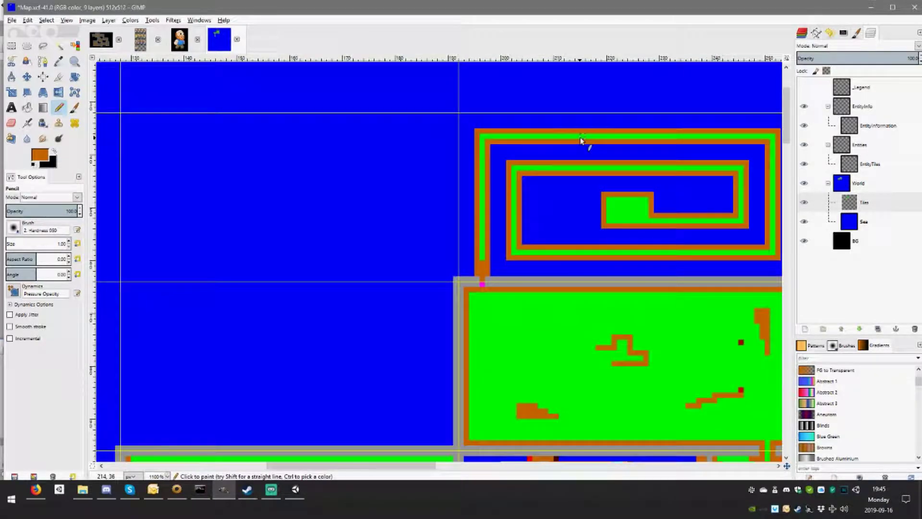
pyautogui.moveTo(644, 148); pyautogui.dragTo(614, 153)
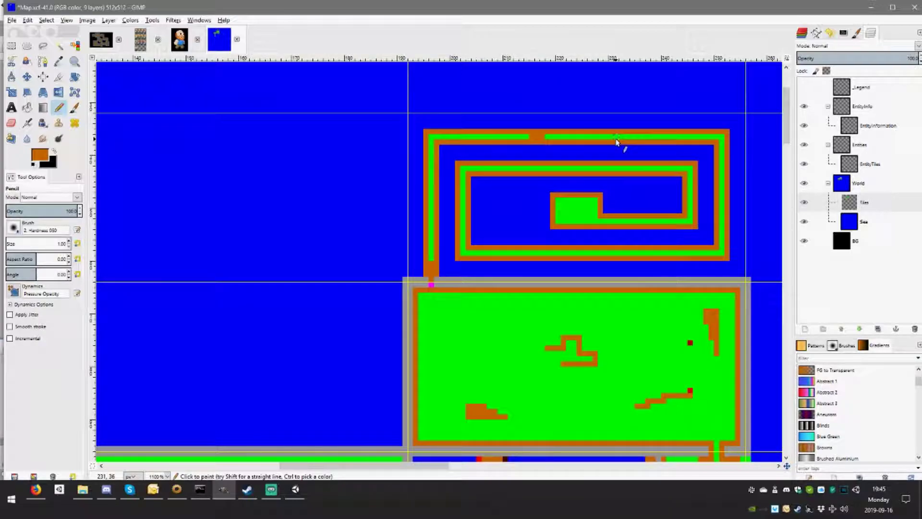
pyautogui.moveTo(619, 141); pyautogui.dragTo(626, 142)
pyautogui.hscroll(-3, 592, 223)
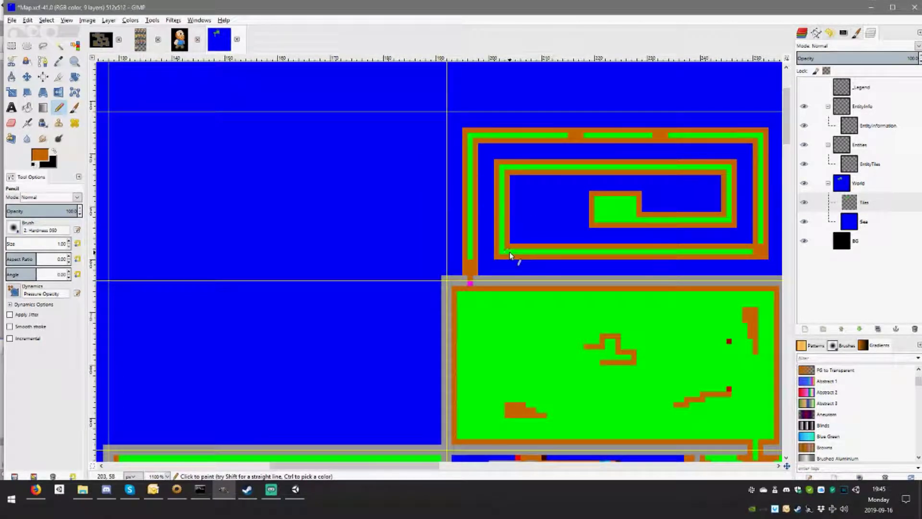
pyautogui.click(502, 238)
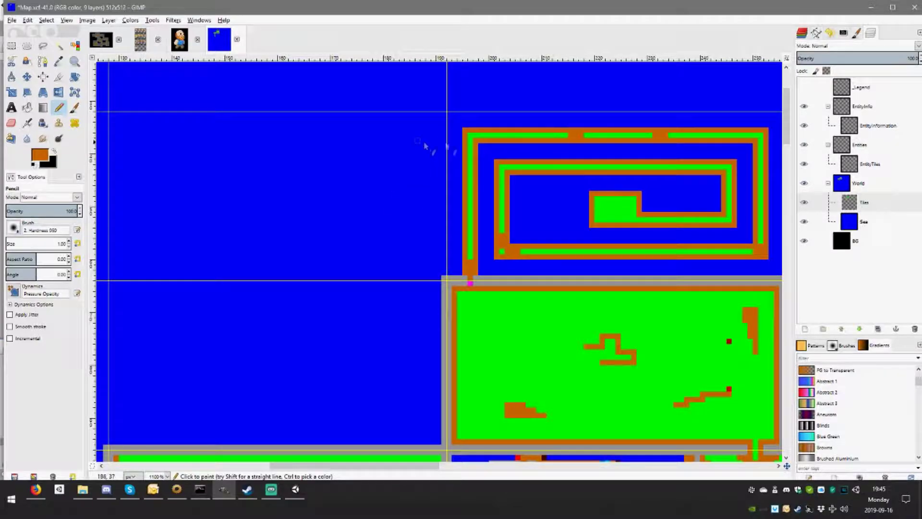
pyautogui.click(501, 169)
pyautogui.click(728, 168)
# Make the EntityTiles layer active and sample green as the marker colour
pyautogui.scroll(-3, 528, 216)
pyautogui.scroll(-2, 577, 202)
pyautogui.hscroll(-1, 577, 202)
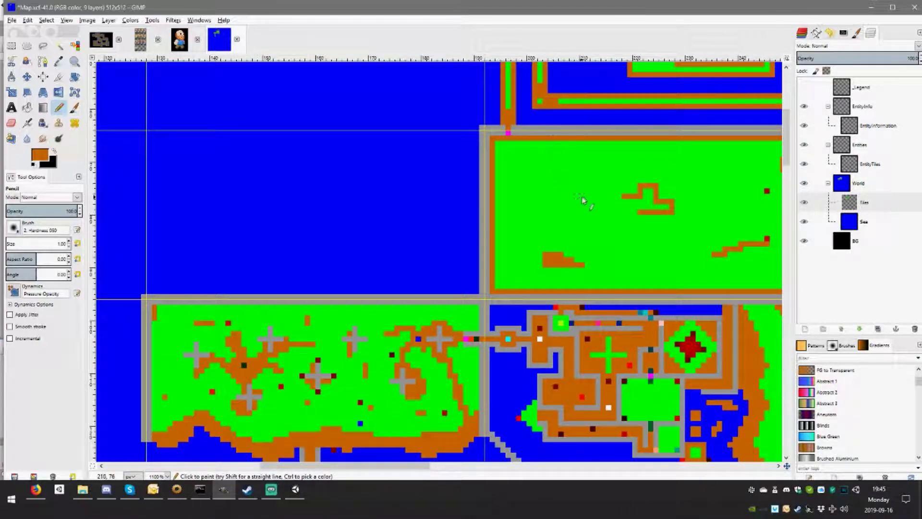
pyautogui.click(845, 164)
pyautogui.scroll(-2, 352, 386)
pyautogui.hscroll(1, 352, 386)
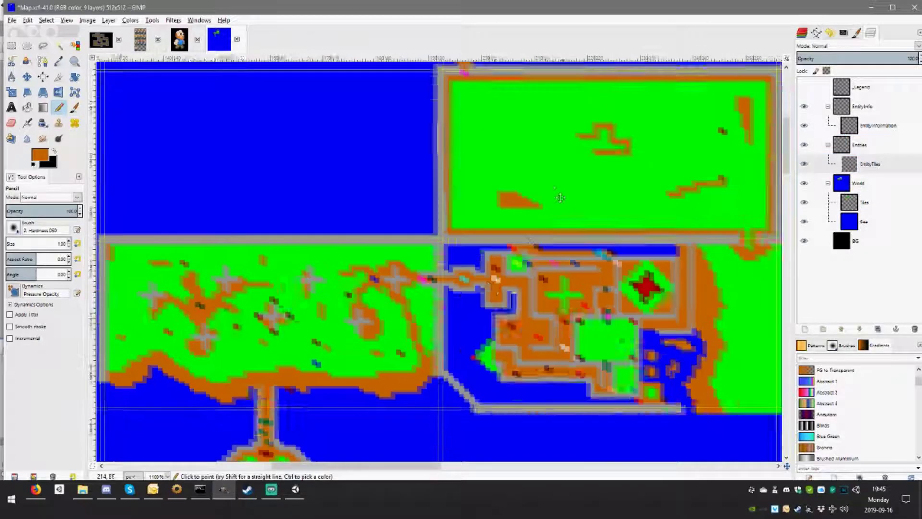
pyautogui.keyDown('ctrl'); pyautogui.click(294, 377); pyautogui.keyUp('ctrl')
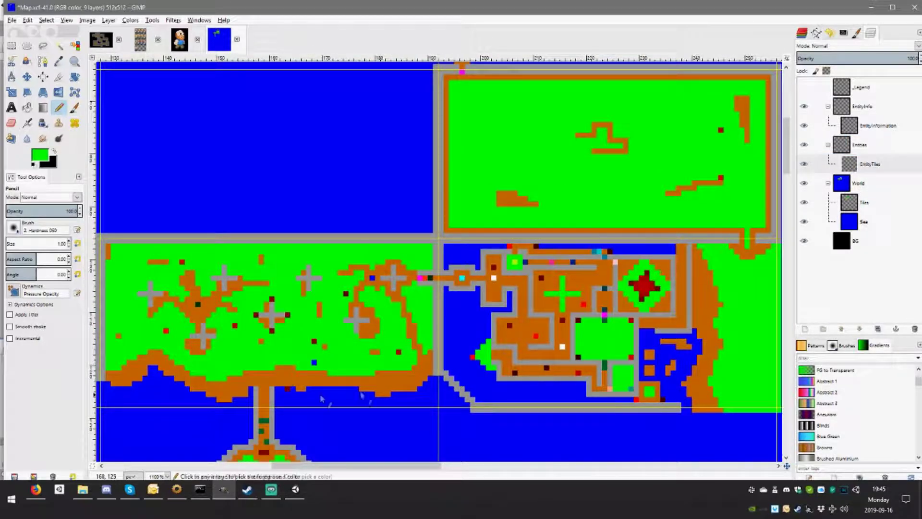
# Place three green marker pixels around the spiral: beside it, on its path, and on its left edge
pyautogui.scroll(2, 493, 305)
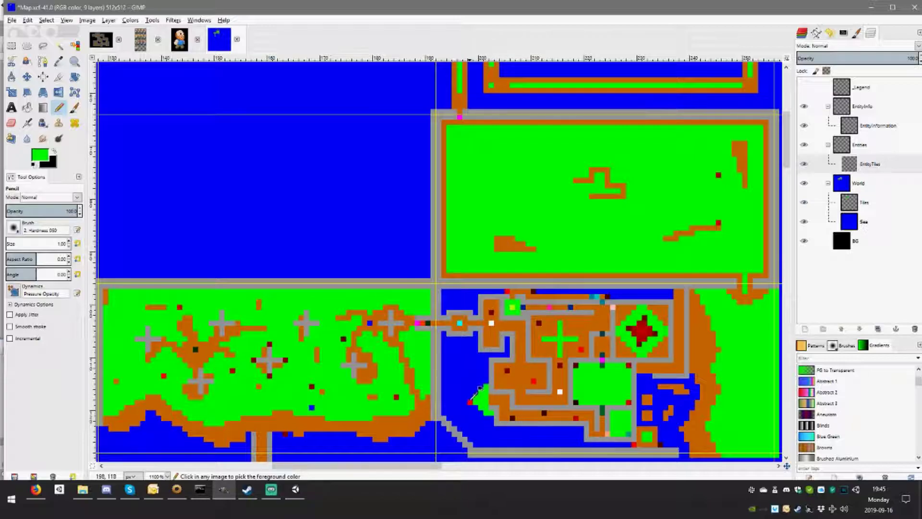
pyautogui.scroll(4, 480, 384)
pyautogui.scroll(3, 529, 288)
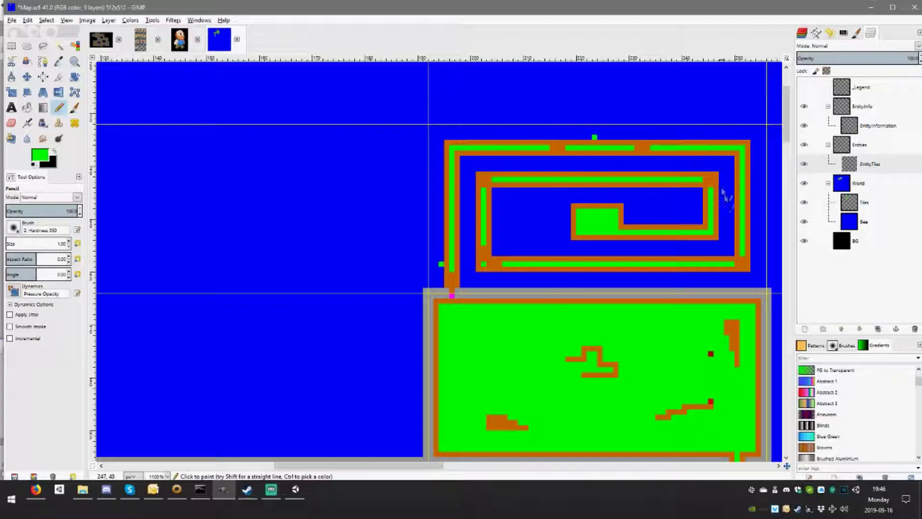
pyautogui.click(753, 206)
pyautogui.click(600, 169)
pyautogui.click(442, 223)
# Rectangle-select a 2x2 pixel area under the spiral, then clear the selection
pyautogui.press('r')
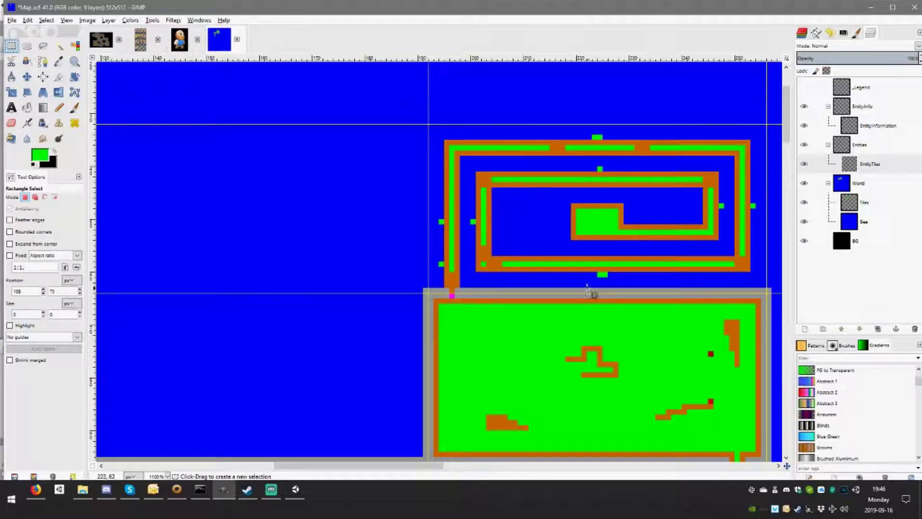
pyautogui.moveTo(602, 270); pyautogui.dragTo(614, 280)
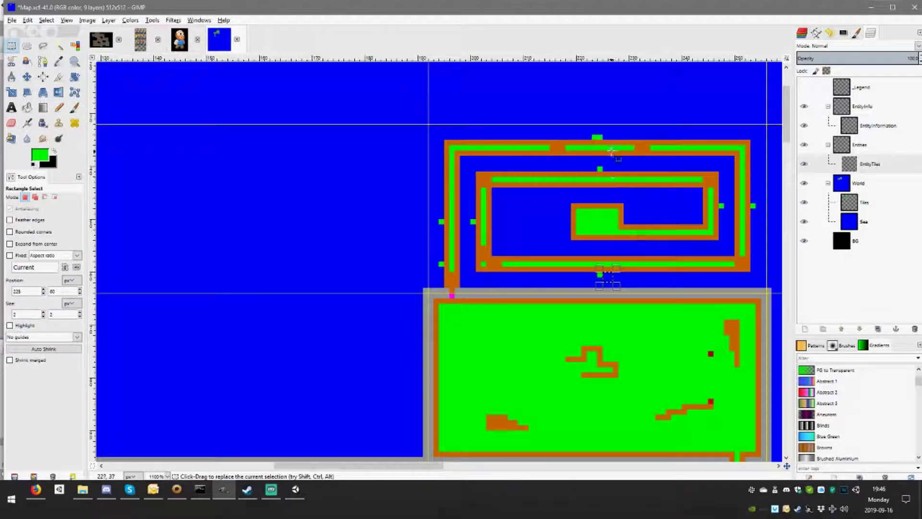
pyautogui.click(558, 151)
pyautogui.scroll(-1, 544, 225)
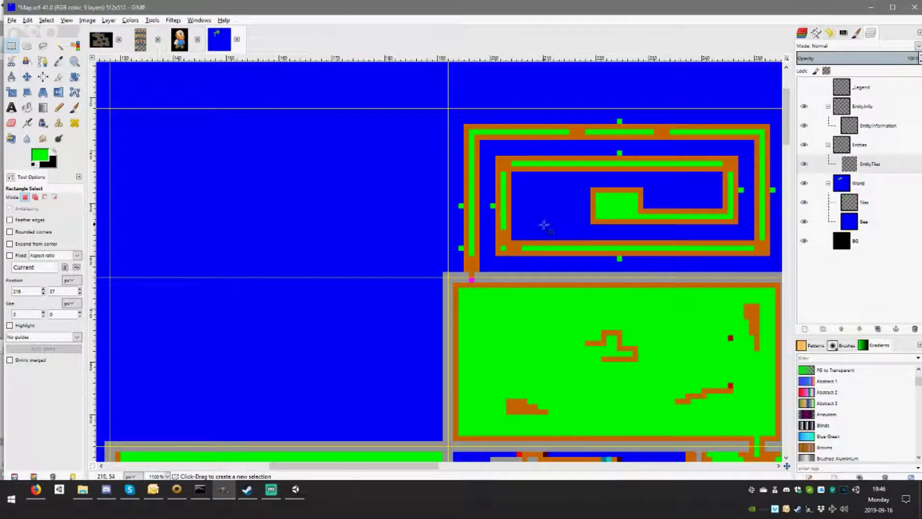
pyautogui.scroll(-1, 533, 221)
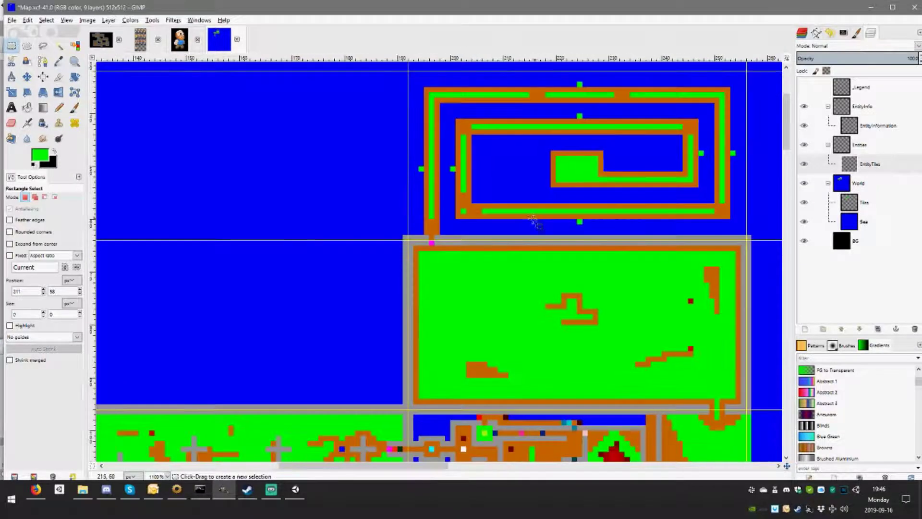
pyautogui.keyDown('ctrl'); pyautogui.scroll(-1, 533, 221); pyautogui.keyUp('ctrl')
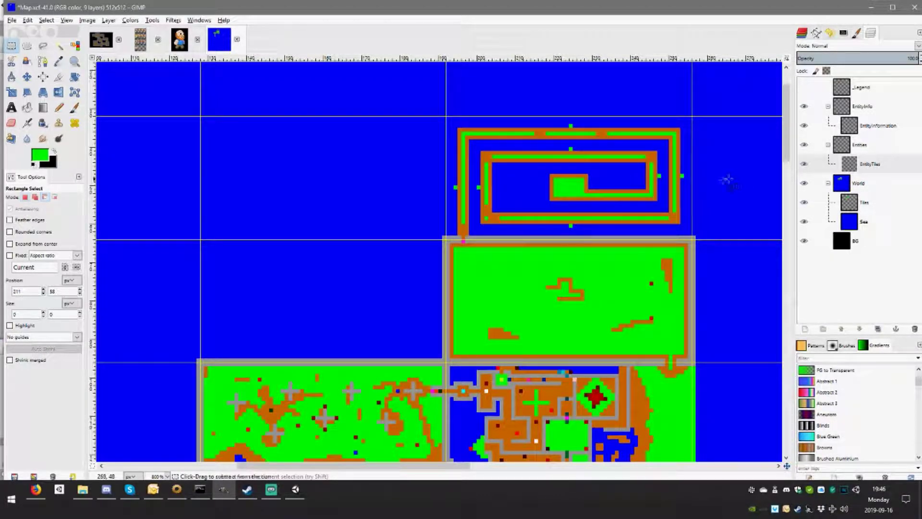
pyautogui.scroll(-1, 664, 222)
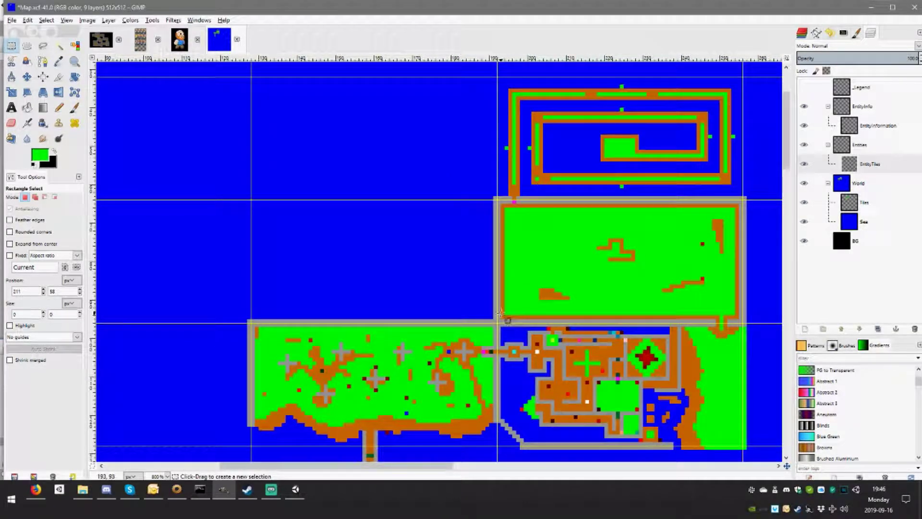
# Return to the Pencil on the EntityInformation layer and sample dark red
pyautogui.click(59, 108)
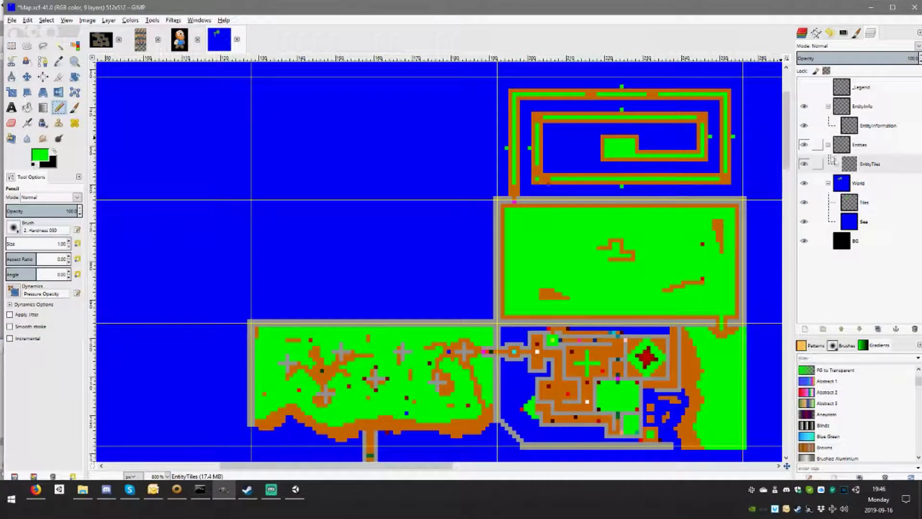
pyautogui.click(878, 126)
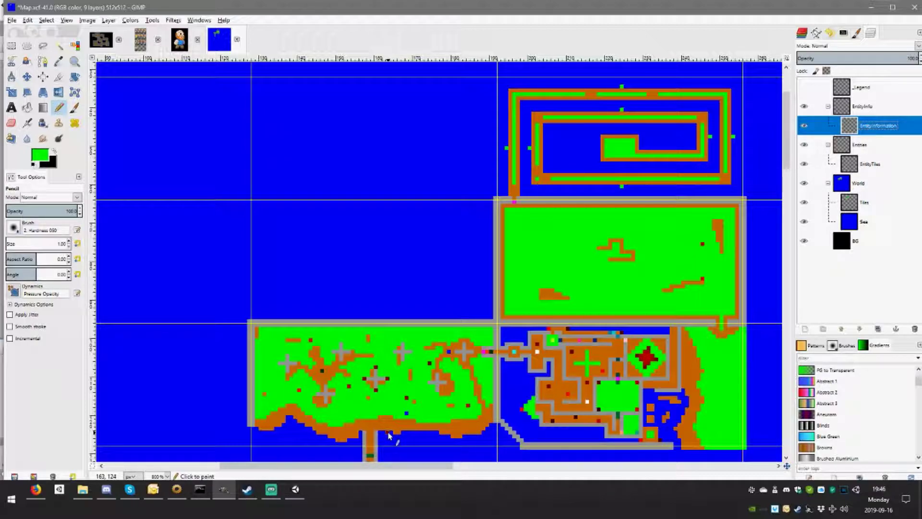
pyautogui.keyDown('ctrl'); pyautogui.click(387, 433); pyautogui.keyUp('ctrl')
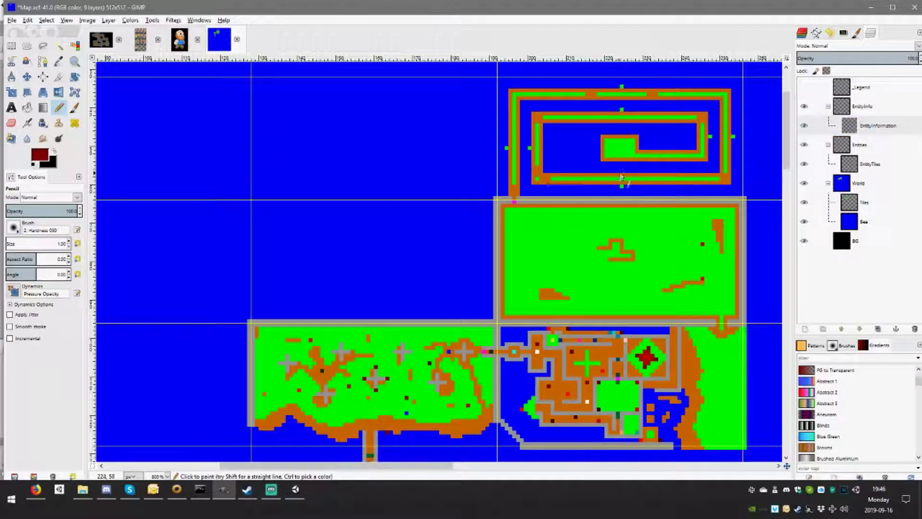
pyautogui.scroll(-2, 643, 240)
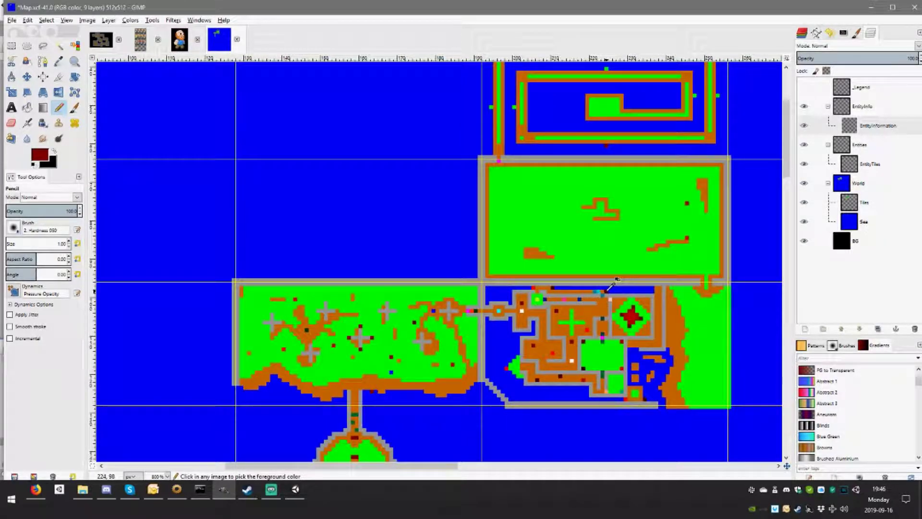
pyautogui.scroll(3, 698, 147)
pyautogui.hscroll(2, 699, 147)
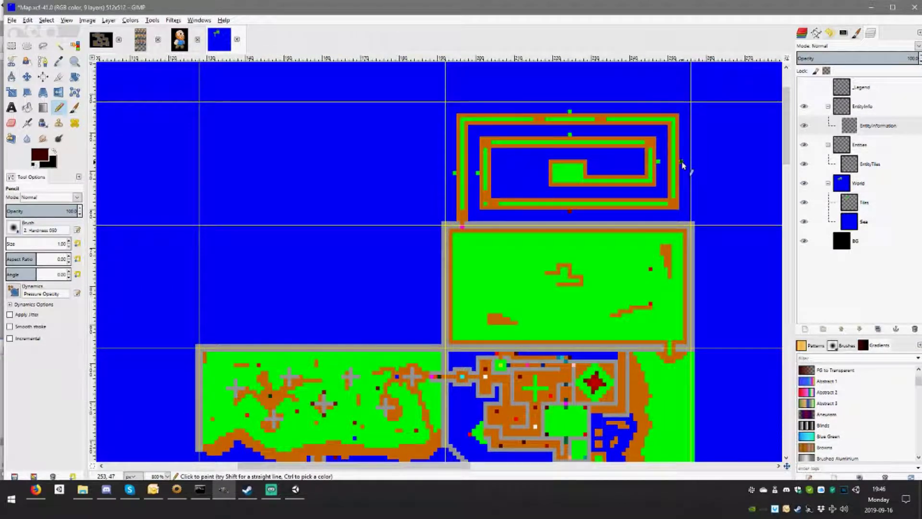
pyautogui.scroll(-1, 567, 264)
pyautogui.hscroll(-1, 567, 264)
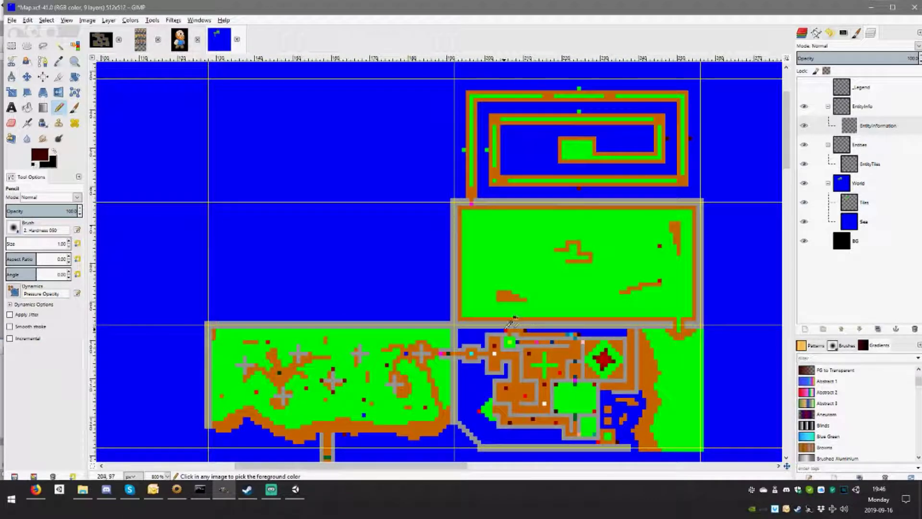
# Sample bright red and repaint the spiral's left marker red
pyautogui.keyDown('ctrl'); pyautogui.click(505, 330); pyautogui.keyUp('ctrl')
pyautogui.click(464, 150)
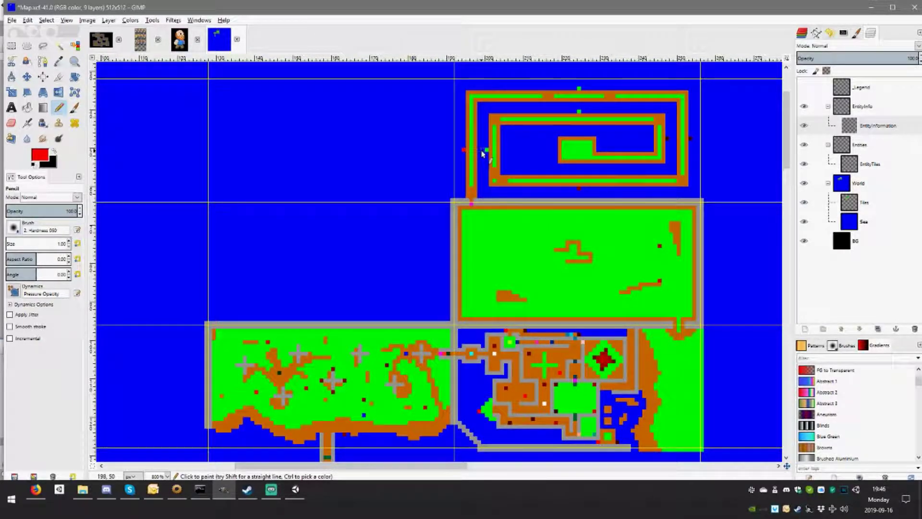
pyautogui.click(487, 150)
pyautogui.moveTo(552, 245); pyautogui.dragTo(602, 97)
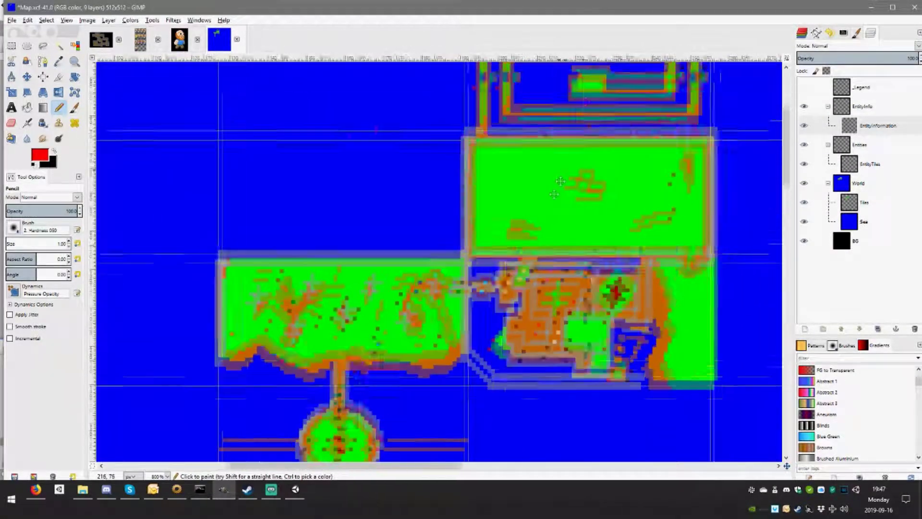
pyautogui.moveTo(602, 97); pyautogui.dragTo(548, 174)
pyautogui.keyDown('ctrl'); pyautogui.scroll(2, 547, 174); pyautogui.keyUp('ctrl')
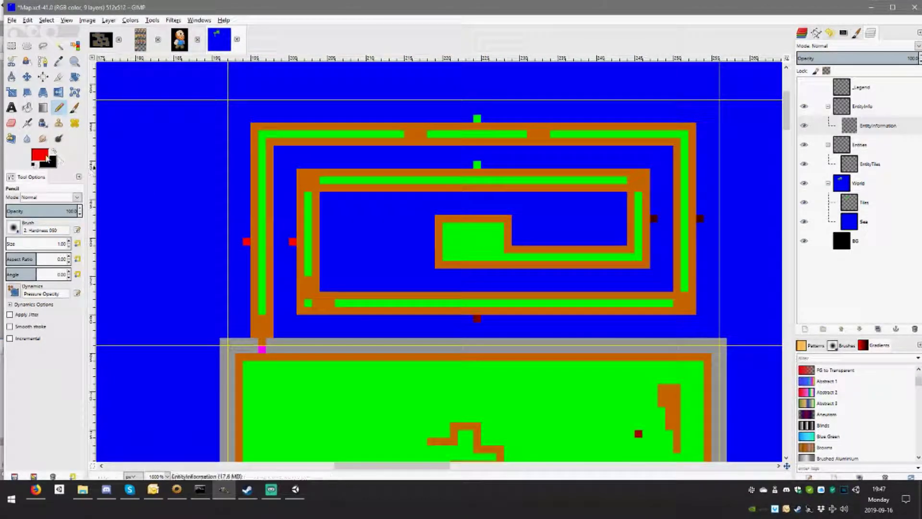
# Sample the dark red marker colours and inspect their values in the foreground colour dialog
pyautogui.click(40, 154)
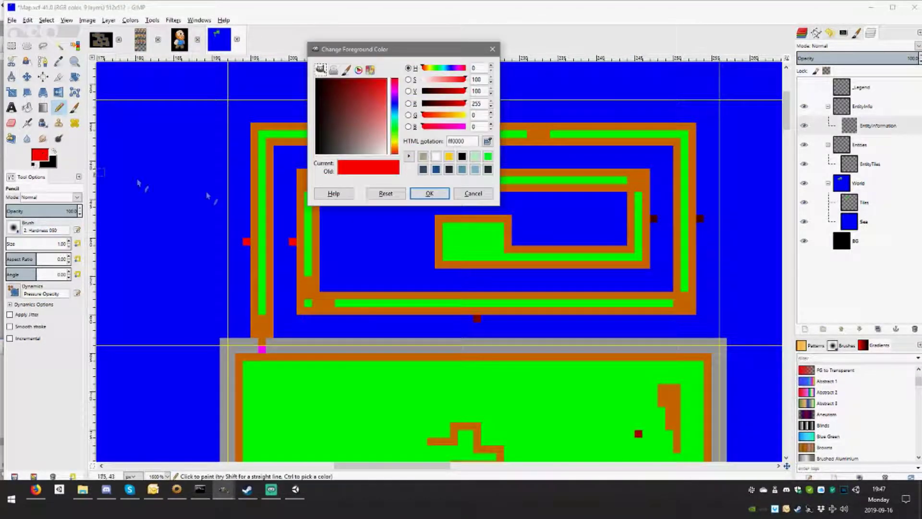
pyautogui.keyDown('ctrl'); pyautogui.click(477, 318); pyautogui.keyUp('ctrl')
pyautogui.click(497, 48)
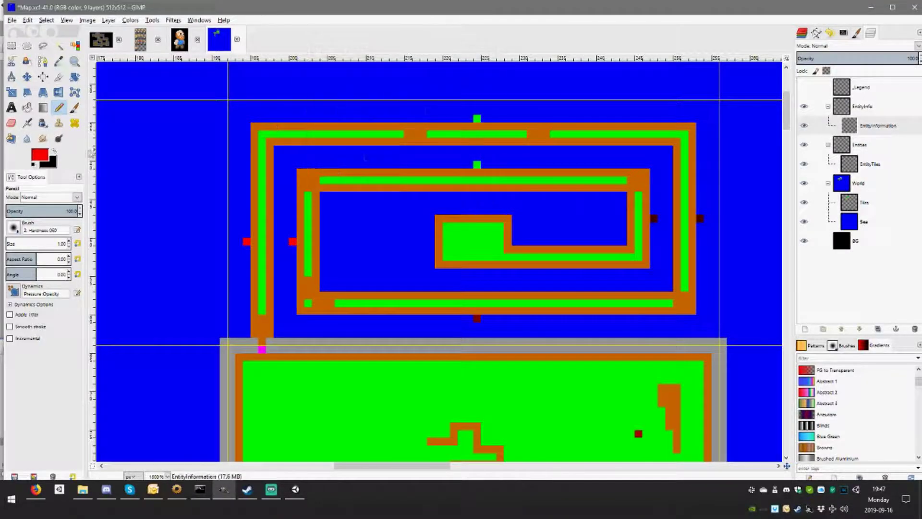
pyautogui.keyDown('ctrl'); pyautogui.click(477, 318); pyautogui.keyUp('ctrl')
pyautogui.click(40, 157)
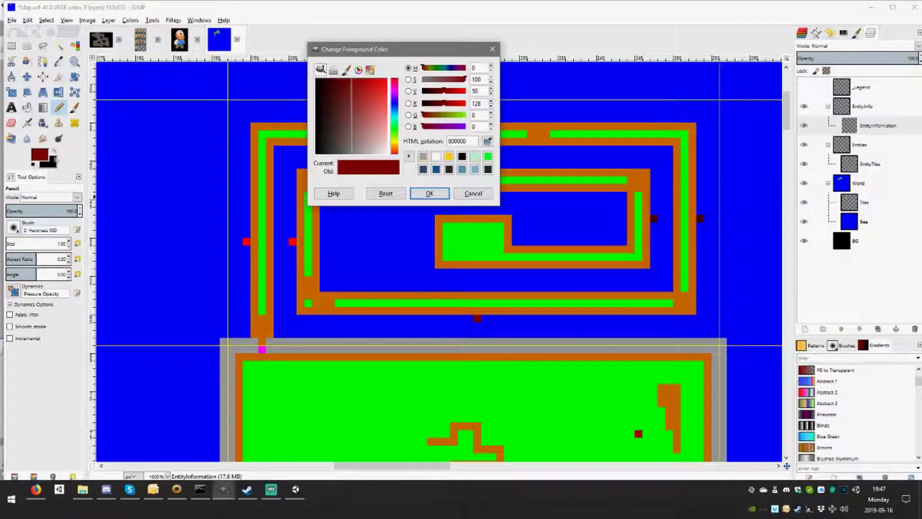
pyautogui.click(494, 52)
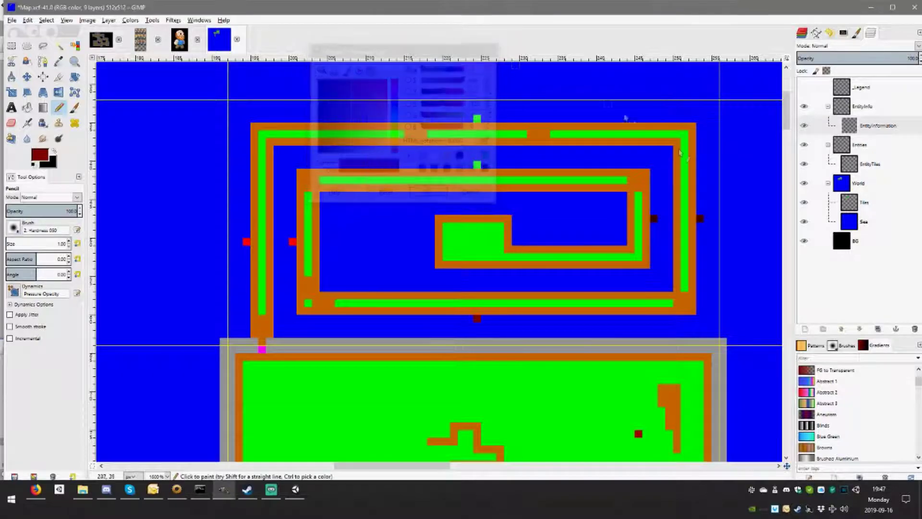
pyautogui.keyDown('ctrl'); pyautogui.click(655, 218); pyautogui.keyUp('ctrl')
pyautogui.click(41, 156)
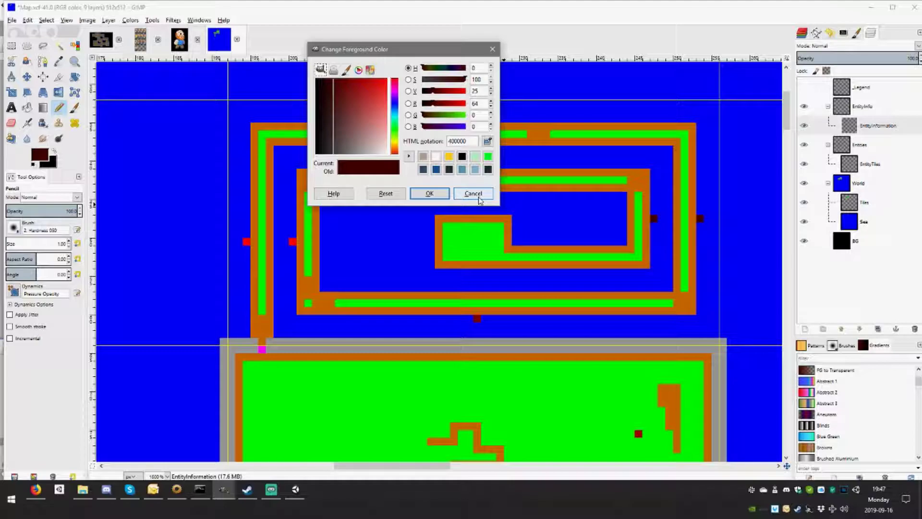
pyautogui.click(478, 197)
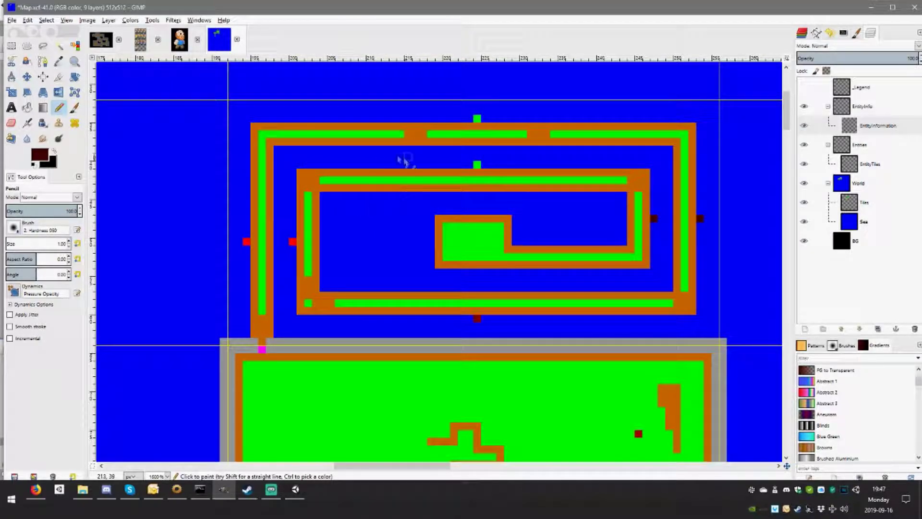
# Set the foreground colour's red value to 19 and apply it
pyautogui.click(40, 156)
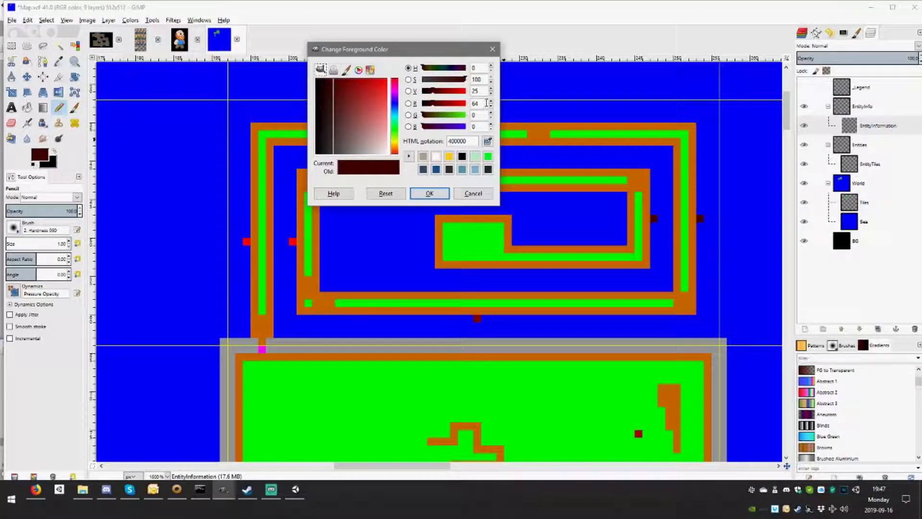
pyautogui.doubleClick(487, 102)
pyautogui.write('19')
pyautogui.click(430, 193)
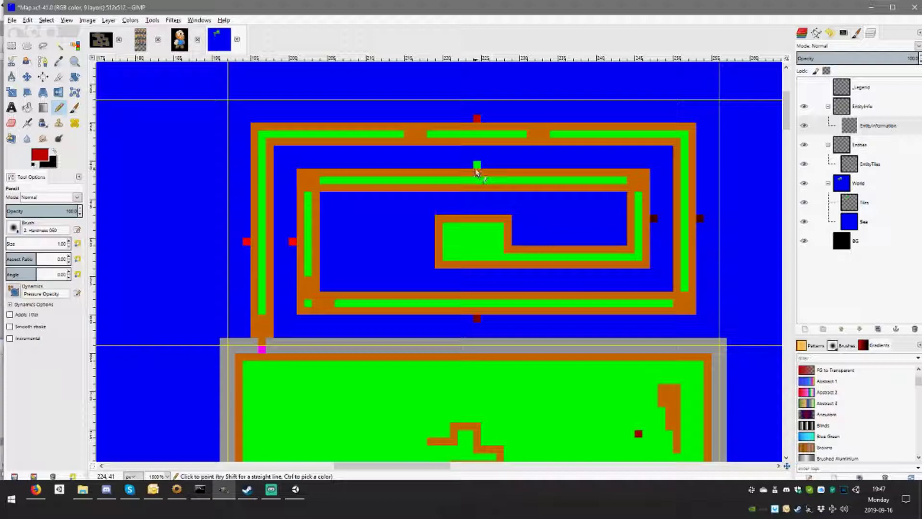
pyautogui.keyDown('ctrl'); pyautogui.scroll(-2, 551, 213); pyautogui.keyUp('ctrl')
# On the EntityTiles layer, pick white and paint one marker pixel in the grass room's upper-left
pyautogui.keyDown('ctrl'); pyautogui.scroll(-1, 551, 214); pyautogui.keyUp('ctrl')
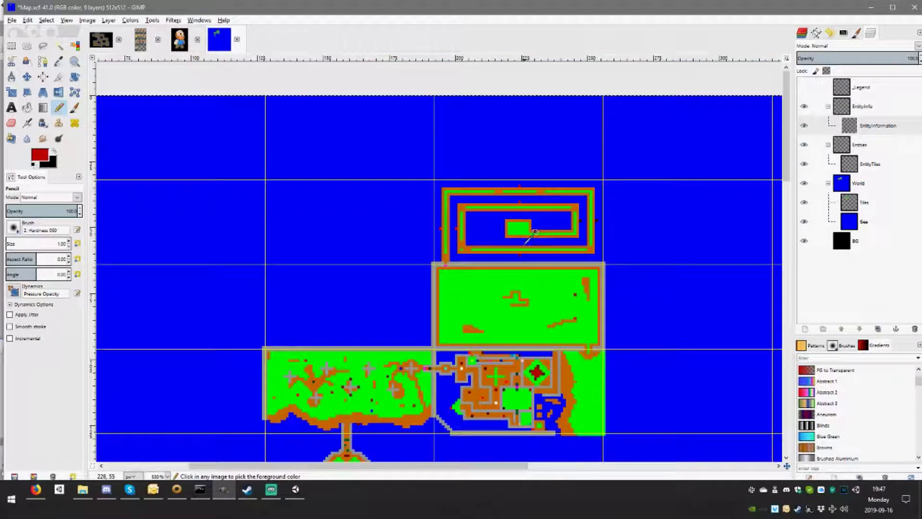
pyautogui.keyDown('ctrl'); pyautogui.scroll(1, 588, 245); pyautogui.keyUp('ctrl')
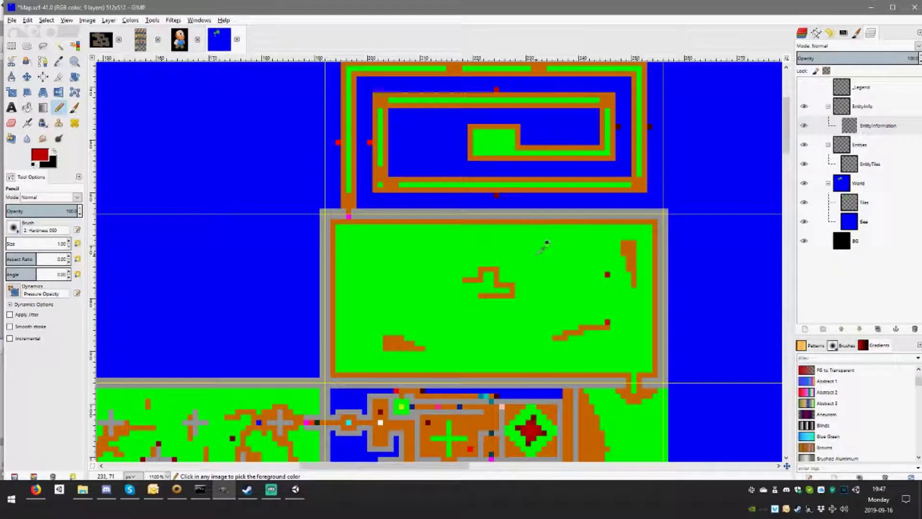
pyautogui.keyDown('ctrl'); pyautogui.scroll(1, 543, 247); pyautogui.keyUp('ctrl')
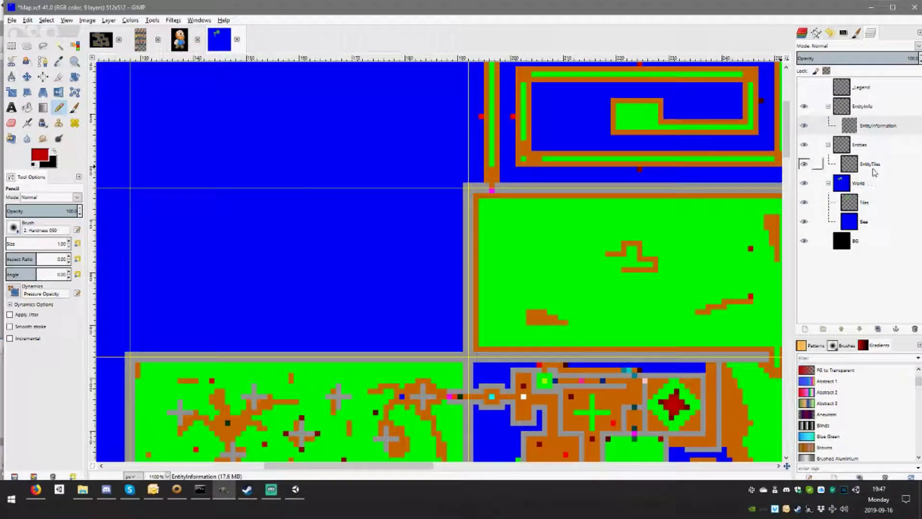
pyautogui.click(865, 164)
pyautogui.scroll(-2, 576, 266)
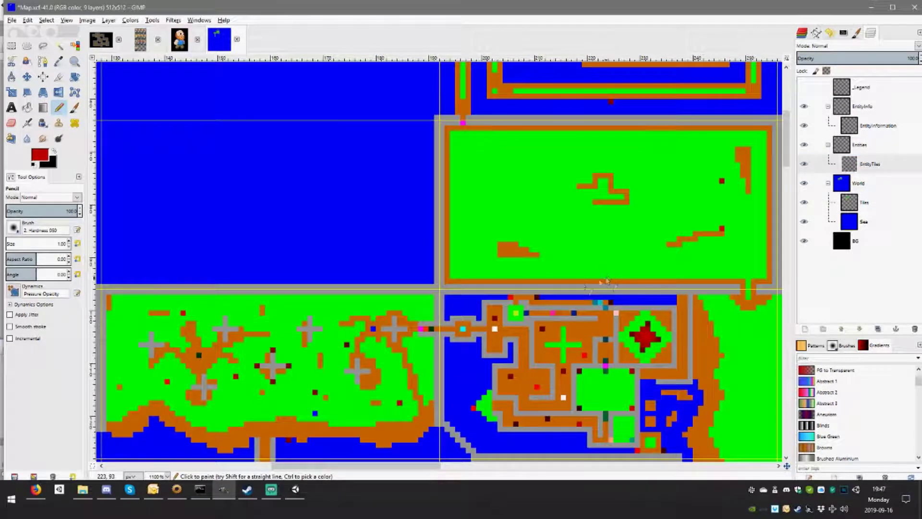
pyautogui.keyDown('ctrl'); pyautogui.click(496, 328); pyautogui.keyUp('ctrl')
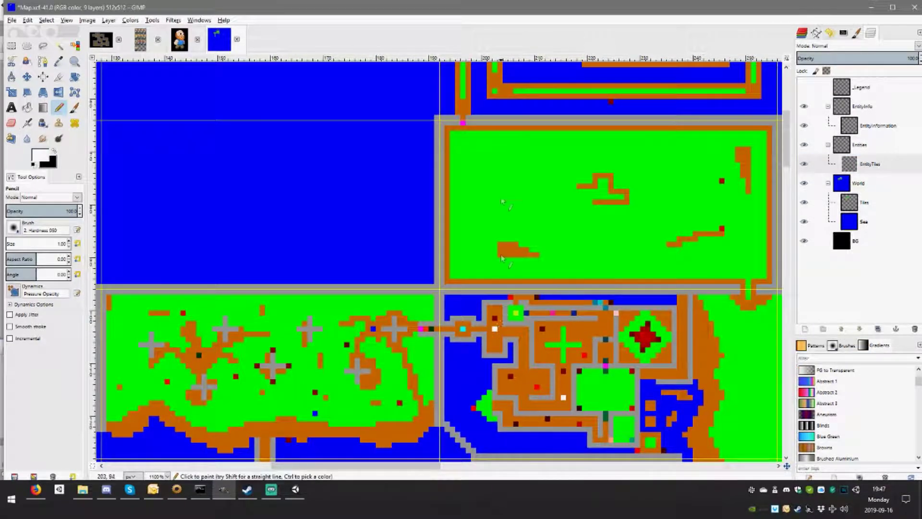
pyautogui.scroll(1, 471, 241)
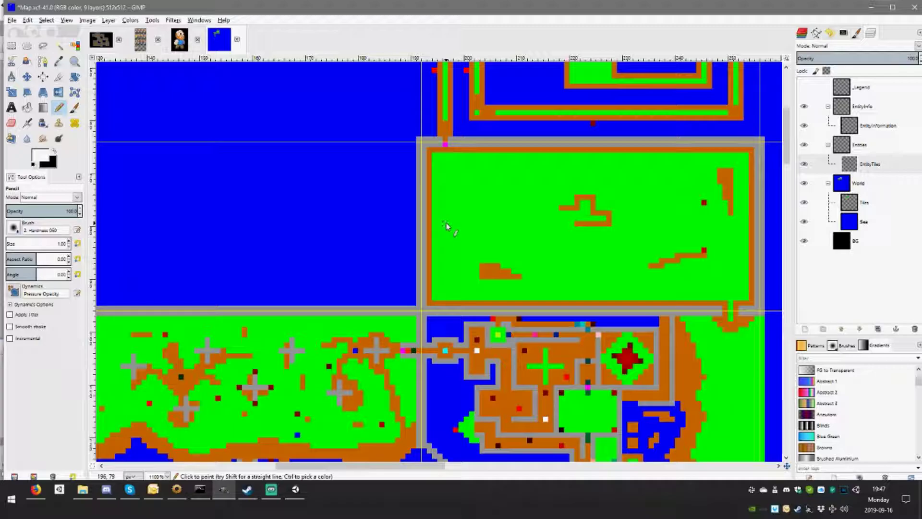
pyautogui.click(445, 224)
pyautogui.scroll(1, 528, 231)
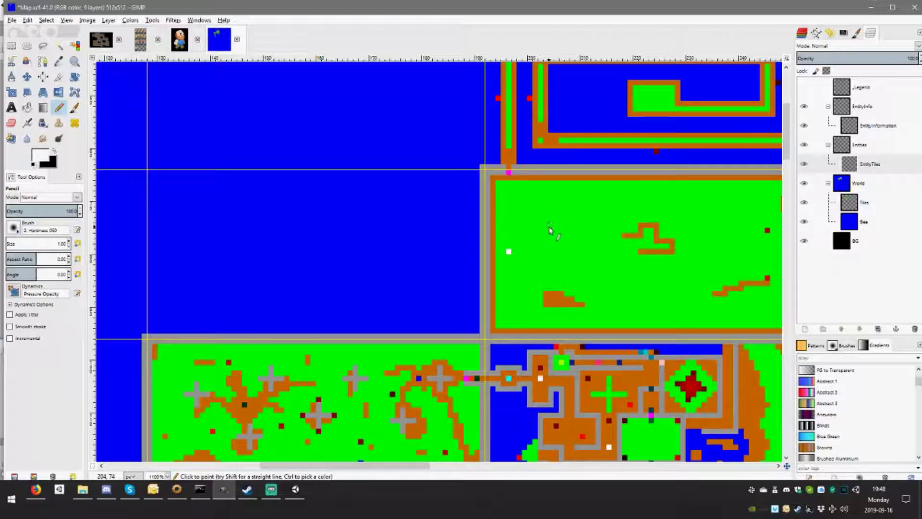
# On the Tiles layer, draw two parallel grey walls down from the magenta marker
pyautogui.moveTo(558, 220); pyautogui.dragTo(450, 238)
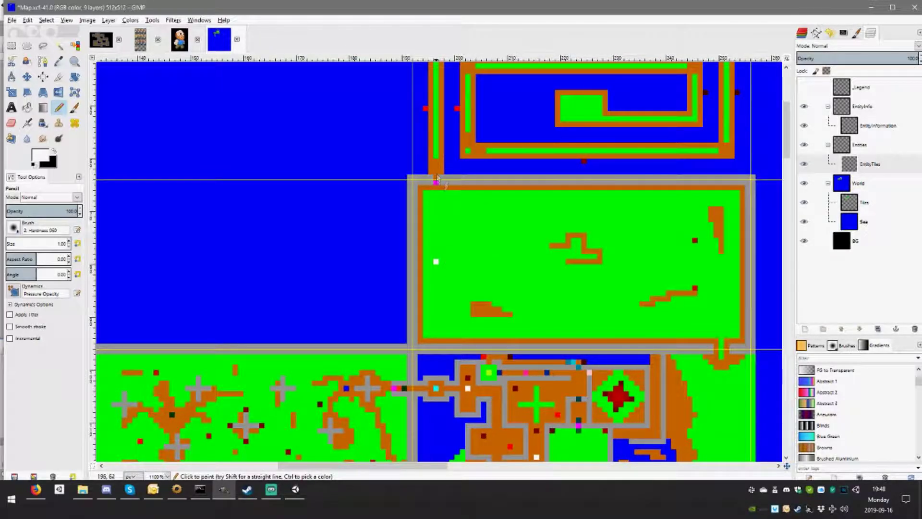
pyautogui.moveTo(448, 216); pyautogui.dragTo(510, 216)
pyautogui.scroll(2, 510, 216)
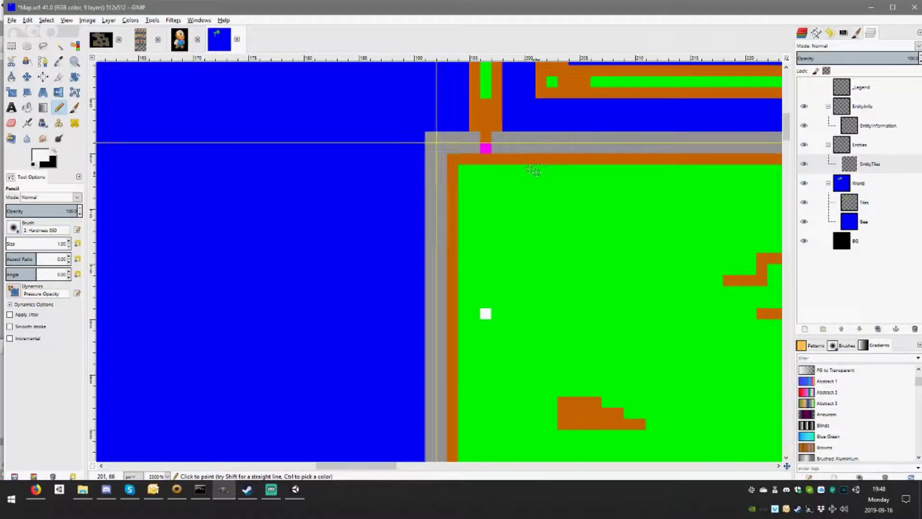
pyautogui.click(864, 202)
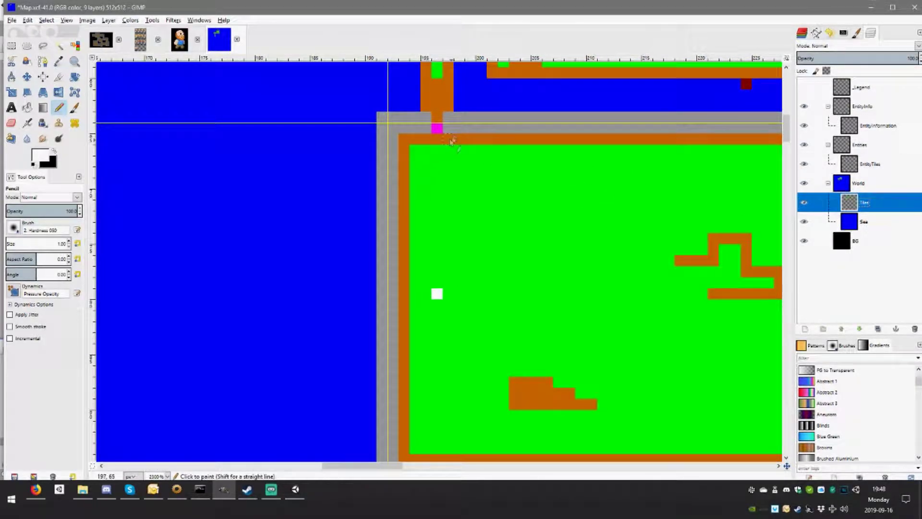
pyautogui.keyDown('ctrl'); pyautogui.click(448, 119); pyautogui.keyUp('ctrl')
pyautogui.moveTo(448, 128); pyautogui.dragTo(448, 220)
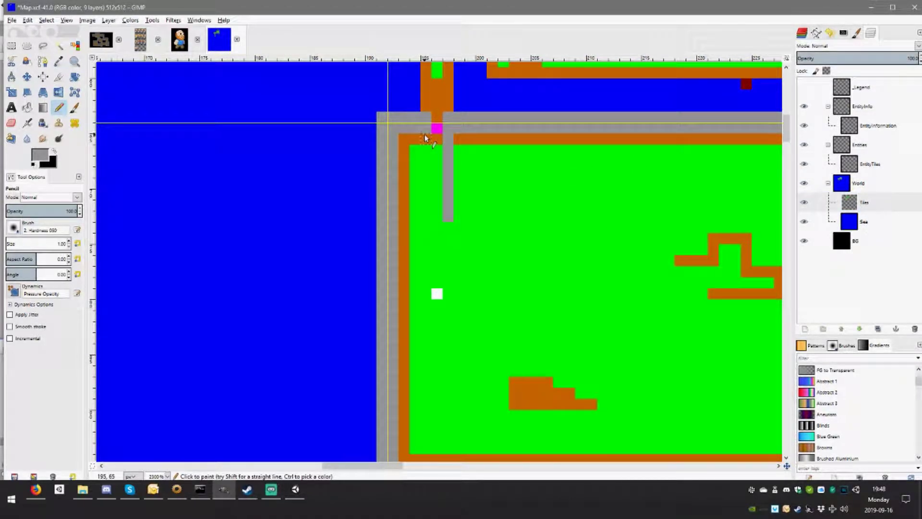
pyautogui.moveTo(426, 135); pyautogui.dragTo(426, 221)
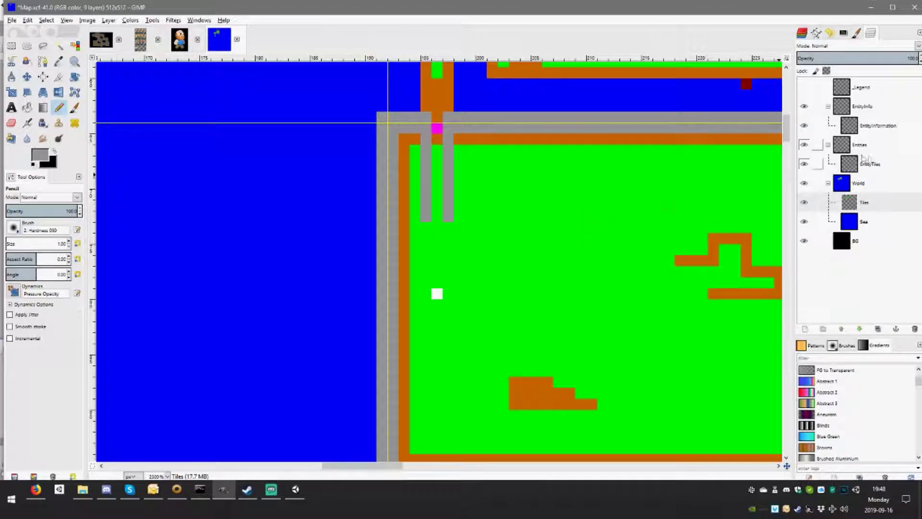
# On EntityTiles, move the magenta marker to the corridor's inner end
pyautogui.click(875, 165)
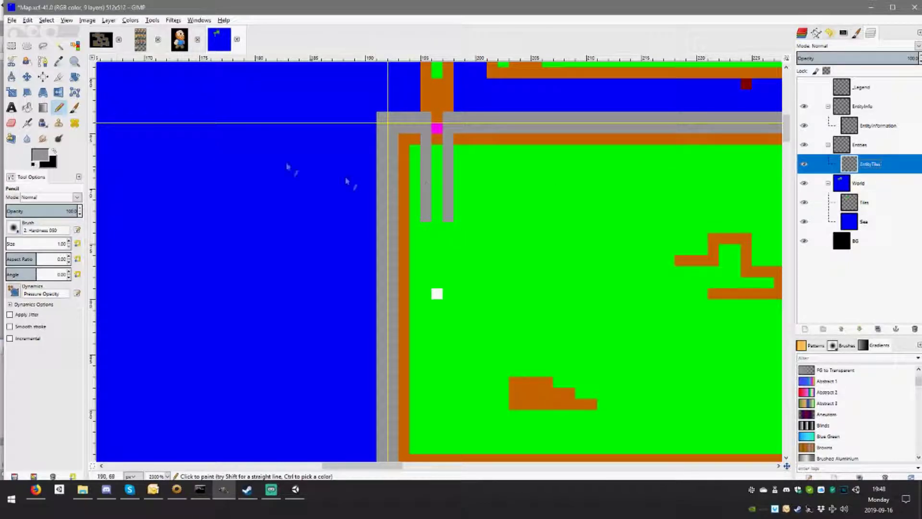
pyautogui.keyDown('ctrl'); pyautogui.click(436, 128); pyautogui.keyUp('ctrl')
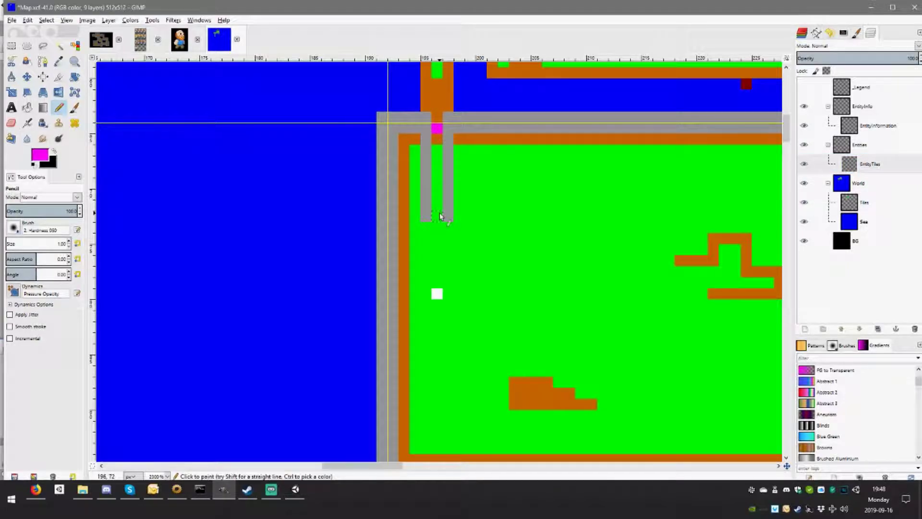
pyautogui.click(436, 216)
pyautogui.click(12, 46)
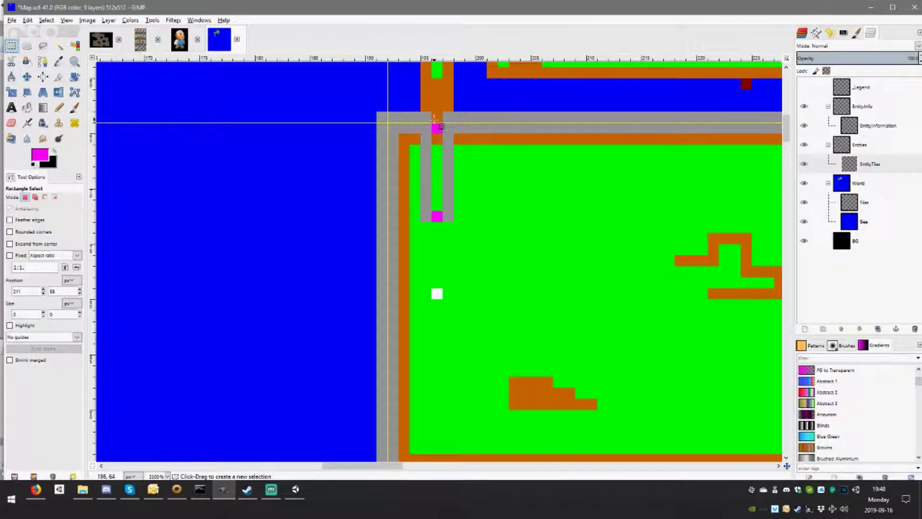
pyautogui.click(58, 108)
# On the Tiles layer, paint orange beside the corridor and restore the grey left wall
pyautogui.click(864, 202)
pyautogui.keyDown('ctrl'); pyautogui.click(458, 140); pyautogui.keyUp('ctrl')
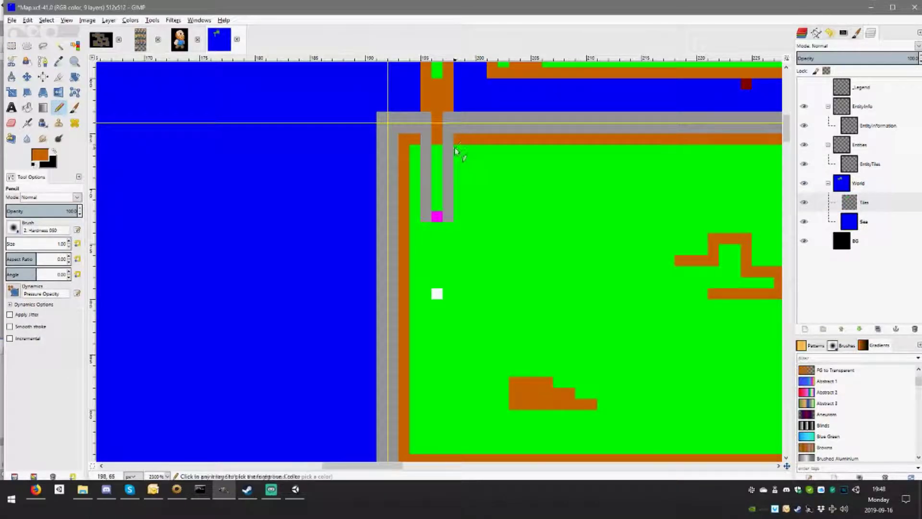
pyautogui.moveTo(459, 144)
pyautogui.mouseDown()
pyautogui.moveTo(459, 229)
pyautogui.moveTo(418, 227)
pyautogui.moveTo(417, 157)
pyautogui.moveTo(437, 140)
pyautogui.moveTo(437, 206)
pyautogui.mouseUp()
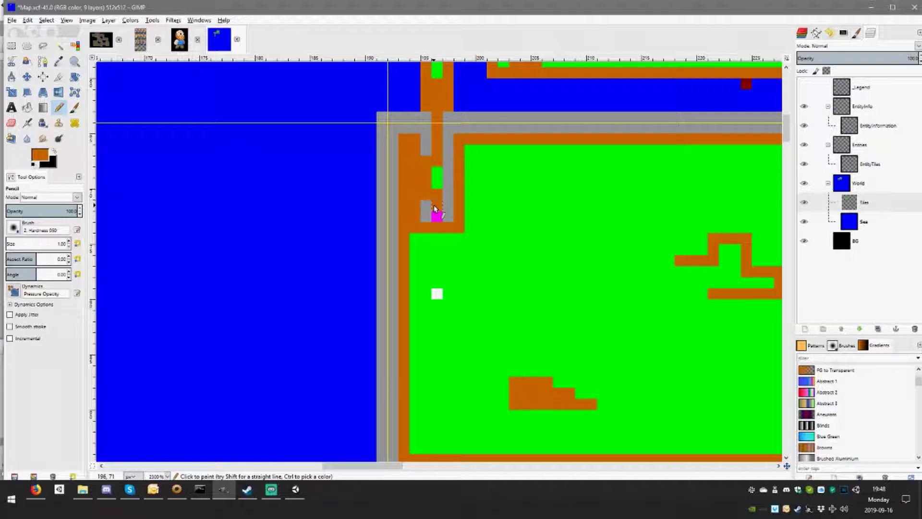
pyautogui.moveTo(440, 161); pyautogui.dragTo(451, 178)
pyautogui.keyDown('ctrl'); pyautogui.click(448, 168); pyautogui.keyUp('ctrl')
pyautogui.moveTo(426, 208); pyautogui.dragTo(426, 154)
# Paint orange pixels from the corridor mouth into the grass room's top-left corner
pyautogui.scroll(-3, 494, 186)
pyautogui.scroll(1, 553, 188)
pyautogui.scroll(1, 392, 161)
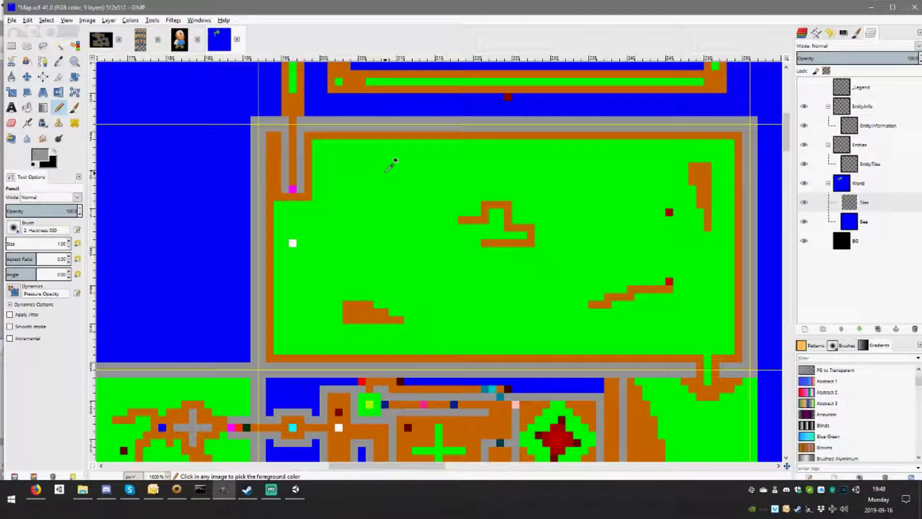
pyautogui.scroll(1, 379, 170)
pyautogui.scroll(1, 370, 176)
pyautogui.keyDown('ctrl'); pyautogui.click(349, 205); pyautogui.keyUp('ctrl')
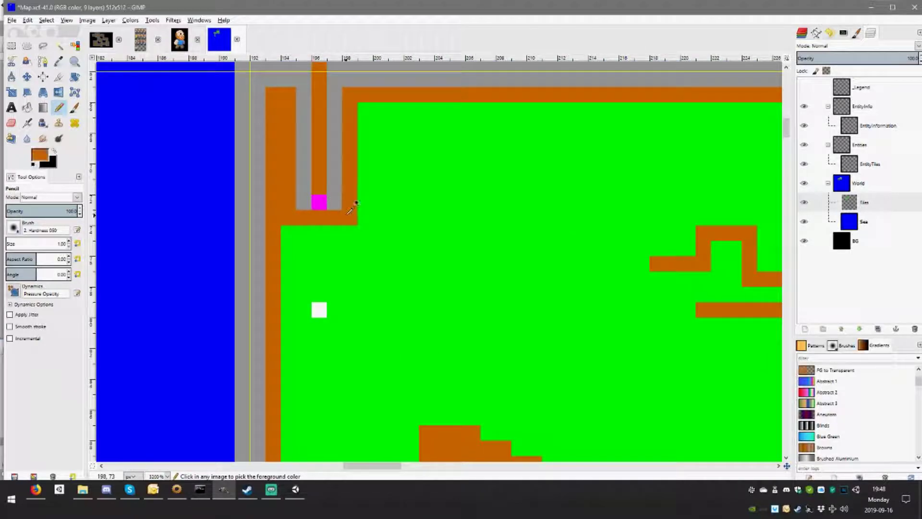
pyautogui.click(288, 233)
pyautogui.moveTo(308, 255)
pyautogui.mouseDown()
pyautogui.moveTo(309, 243)
pyautogui.moveTo(366, 233)
pyautogui.moveTo(365, 154)
pyautogui.moveTo(370, 222)
pyautogui.moveTo(397, 249)
pyautogui.mouseUp()
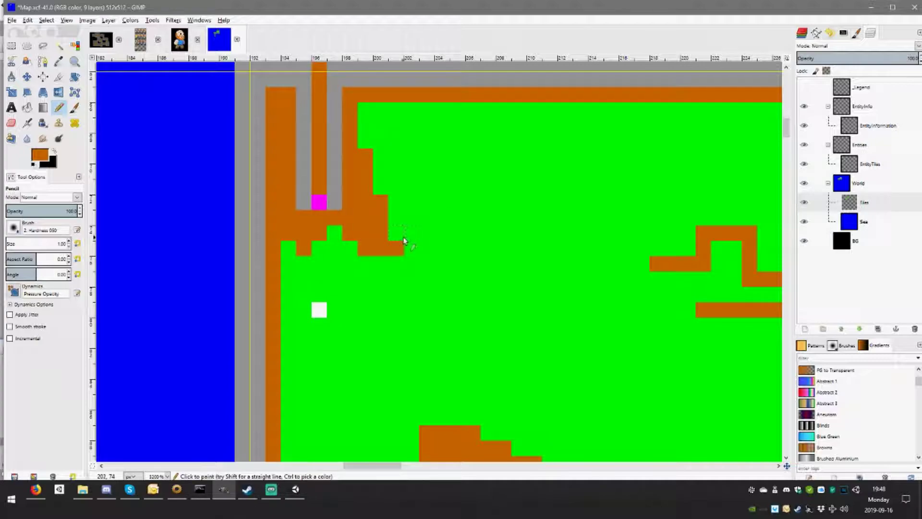
pyautogui.hotkey('ctrl', 'z')
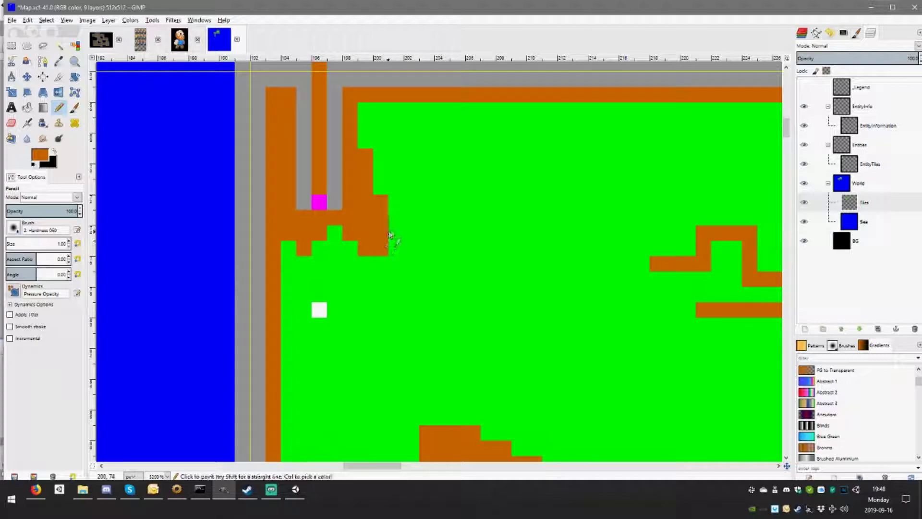
pyautogui.click(395, 233)
pyautogui.keyDown('ctrl'); pyautogui.scroll(-5, 500, 228); pyautogui.keyUp('ctrl')
pyautogui.keyDown('ctrl'); pyautogui.scroll(4, 509, 226); pyautogui.keyUp('ctrl')
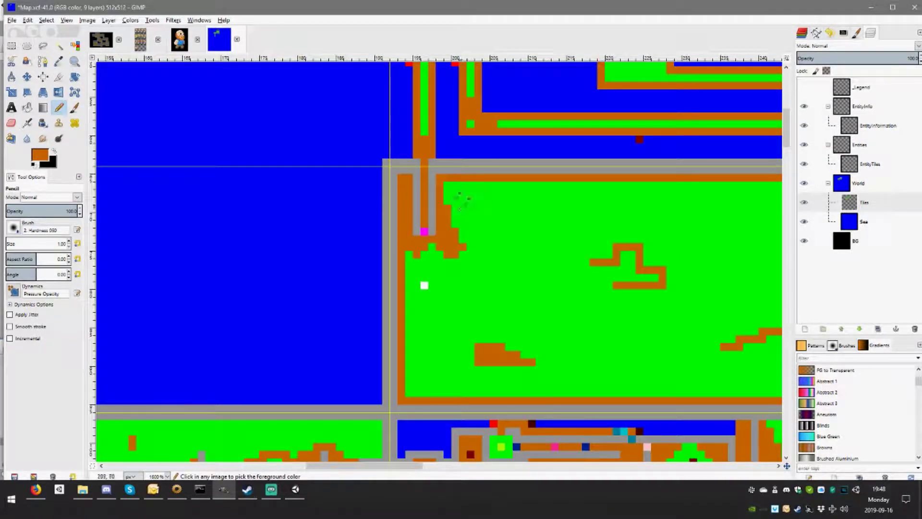
pyautogui.keyDown('ctrl'); pyautogui.scroll(-5, 526, 232); pyautogui.keyUp('ctrl')
pyautogui.keyDown('ctrl'); pyautogui.scroll(3, 468, 263); pyautogui.keyUp('ctrl')
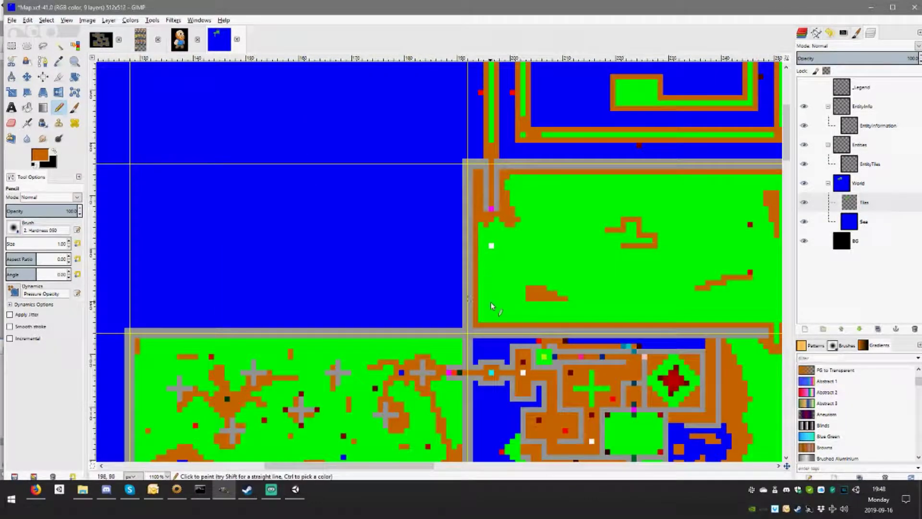
pyautogui.keyDown('ctrl'); pyautogui.scroll(2, 468, 262); pyautogui.keyUp('ctrl')
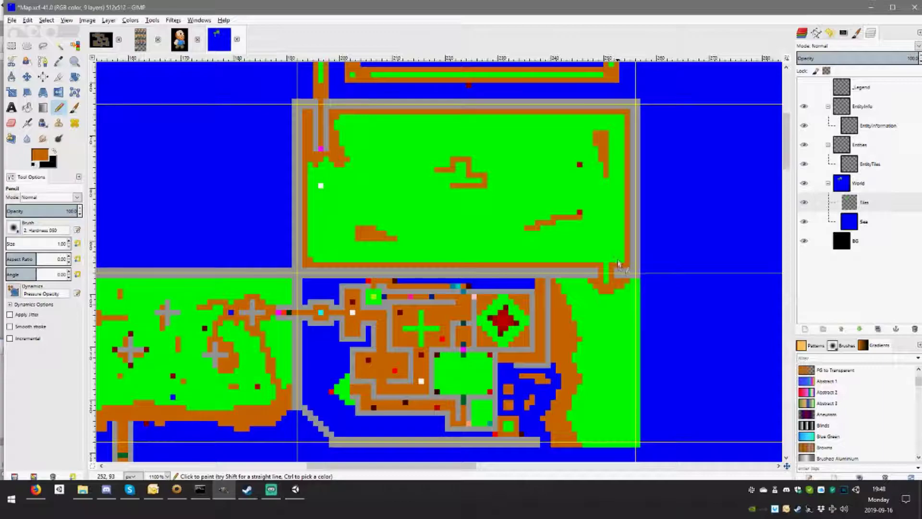
pyautogui.scroll(1, 622, 259)
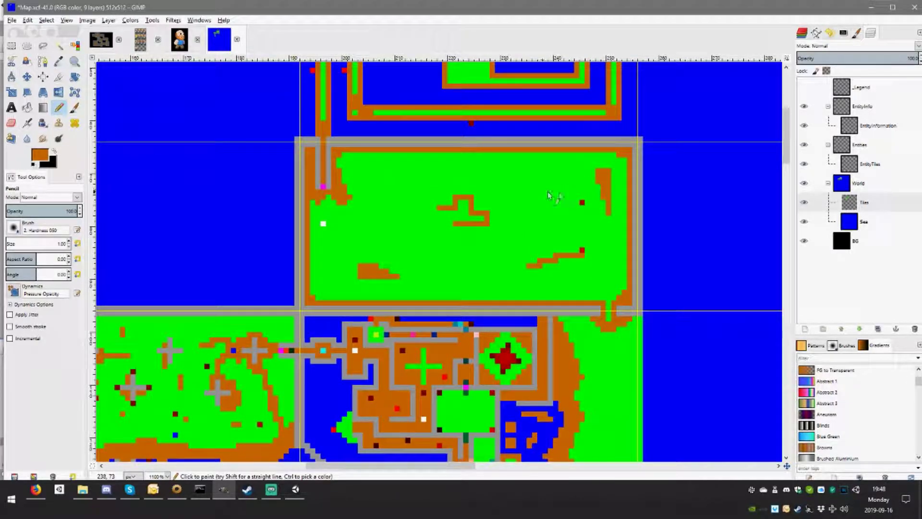
pyautogui.keyDown('ctrl'); pyautogui.scroll(-1, 521, 215); pyautogui.keyUp('ctrl')
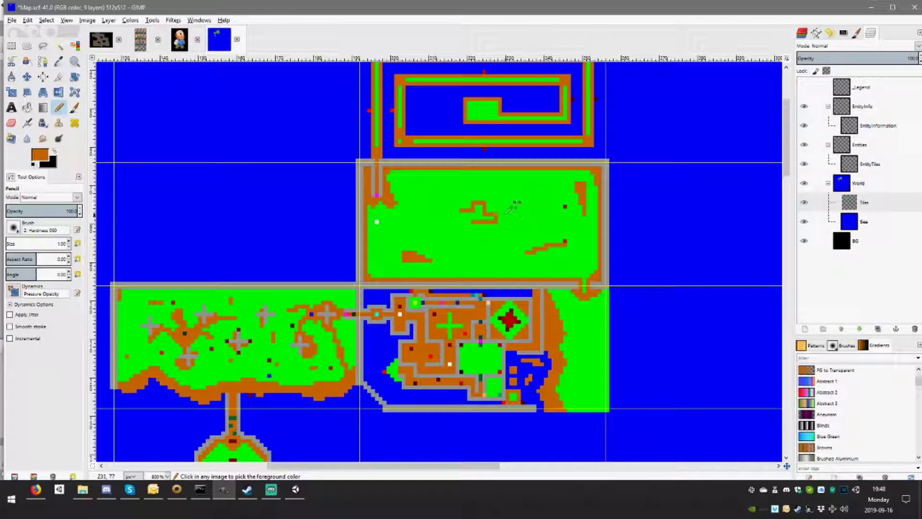
pyautogui.keyDown('ctrl'); pyautogui.scroll(1, 502, 200); pyautogui.keyUp('ctrl')
pyautogui.keyDown('ctrl'); pyautogui.scroll(1, 533, 198); pyautogui.keyUp('ctrl')
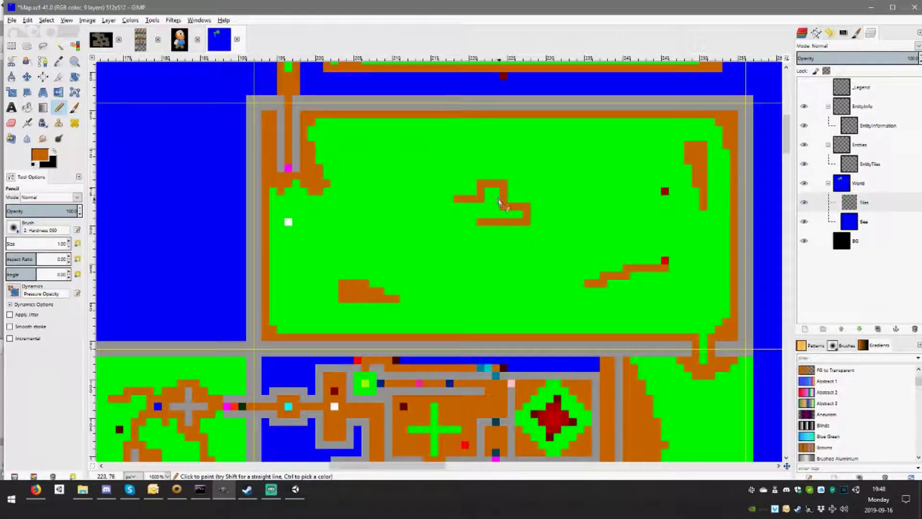
pyautogui.keyDown('ctrl'); pyautogui.scroll(-1, 495, 186); pyautogui.keyUp('ctrl')
pyautogui.keyDown('ctrl'); pyautogui.scroll(-2, 528, 194); pyautogui.keyUp('ctrl')
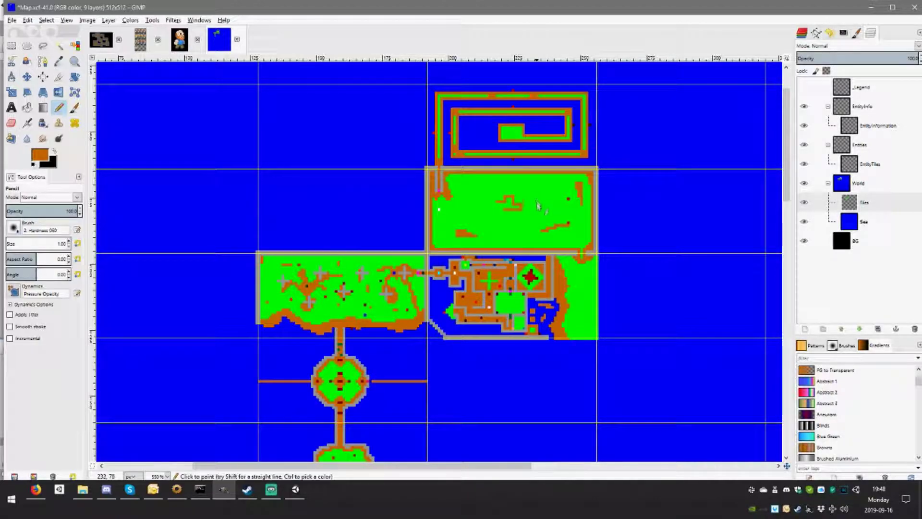
pyautogui.keyDown('ctrl'); pyautogui.scroll(-1, 498, 200); pyautogui.keyUp('ctrl')
pyautogui.keyDown('ctrl'); pyautogui.scroll(1, 540, 210); pyautogui.keyUp('ctrl')
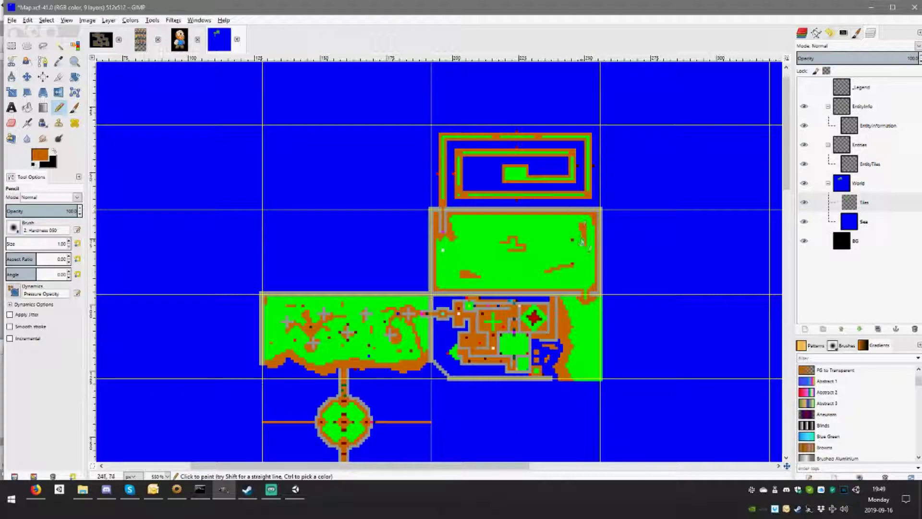
# Activate the EntityTiles layer and pick yellow as the painting colour
pyautogui.moveTo(523, 205); pyautogui.dragTo(523, 251)
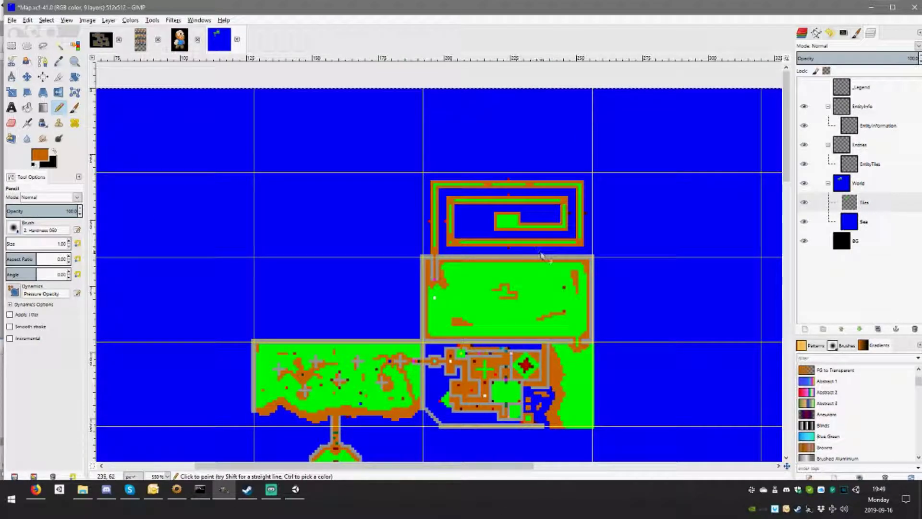
pyautogui.scroll(2, 530, 254)
pyautogui.scroll(1, 480, 340)
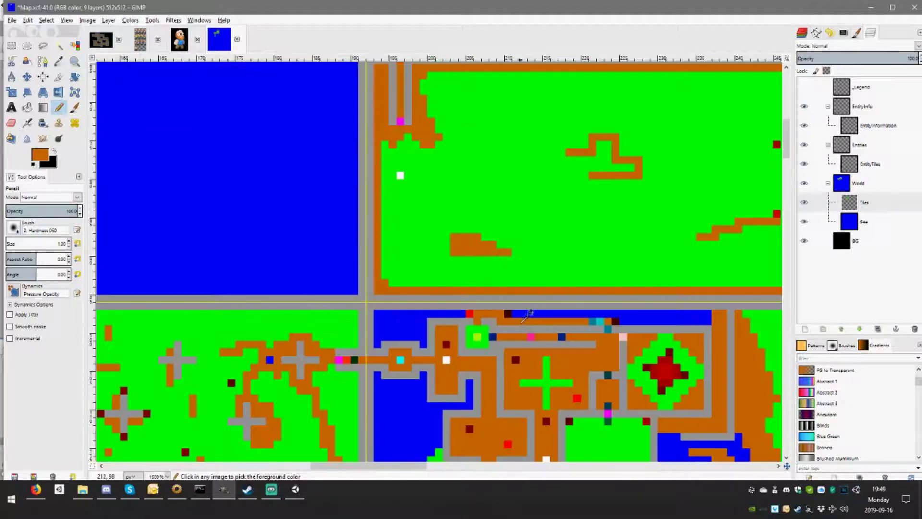
pyautogui.keyDown('alt'); pyautogui.middleClick(483, 342); pyautogui.keyUp('alt')
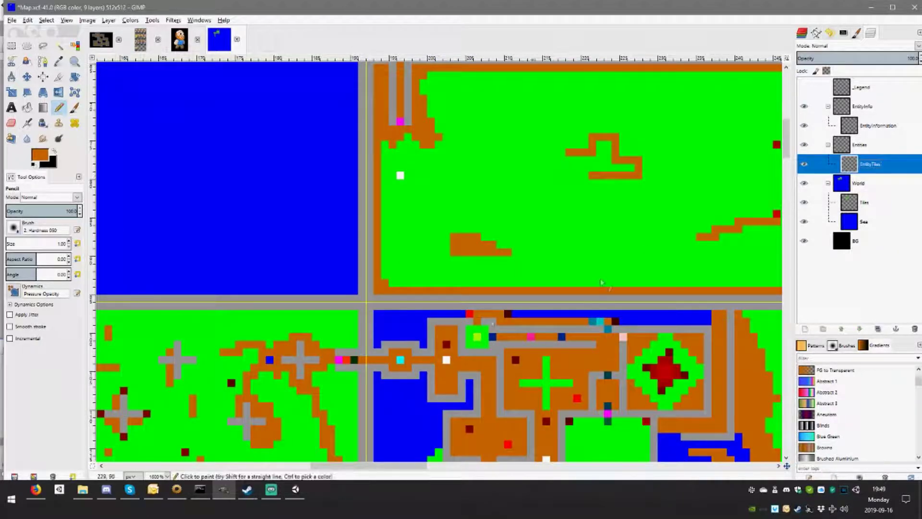
pyautogui.keyDown('ctrl'); pyautogui.click(477, 337); pyautogui.keyUp('ctrl')
pyautogui.scroll(5, 481, 288)
pyautogui.hscroll(2, 480, 288)
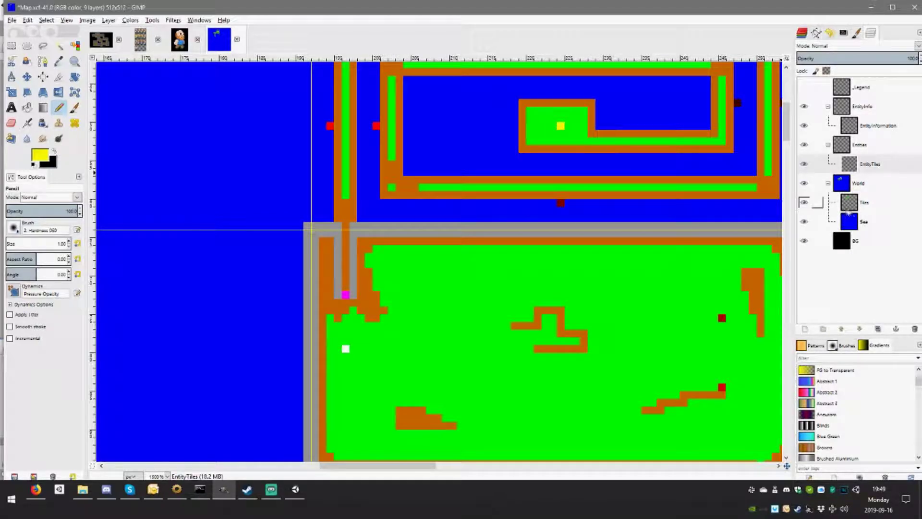
# On the Tiles layer, paint a brown column down the spiral centre's left edge
pyautogui.press('ctrl')
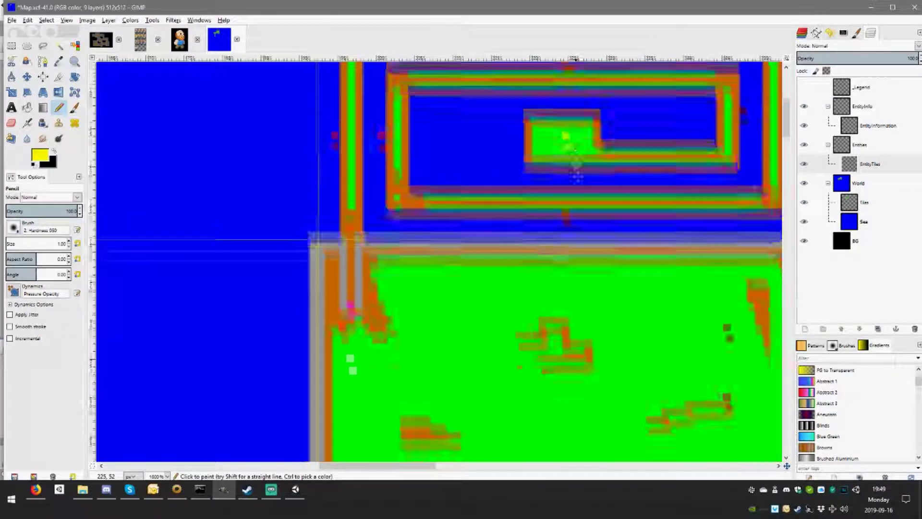
pyautogui.click(868, 204)
pyautogui.keyDown('ctrl'); pyautogui.click(530, 151); pyautogui.keyUp('ctrl')
pyautogui.moveTo(535, 151); pyautogui.dragTo(536, 184)
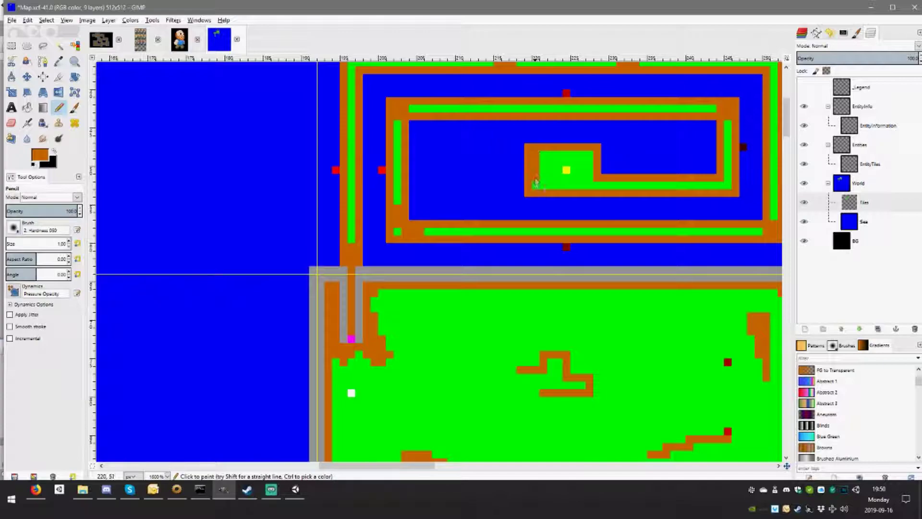
# Draw a rectangle selection in the spiral centre, then clear it and return to the Pencil
pyautogui.press('r')
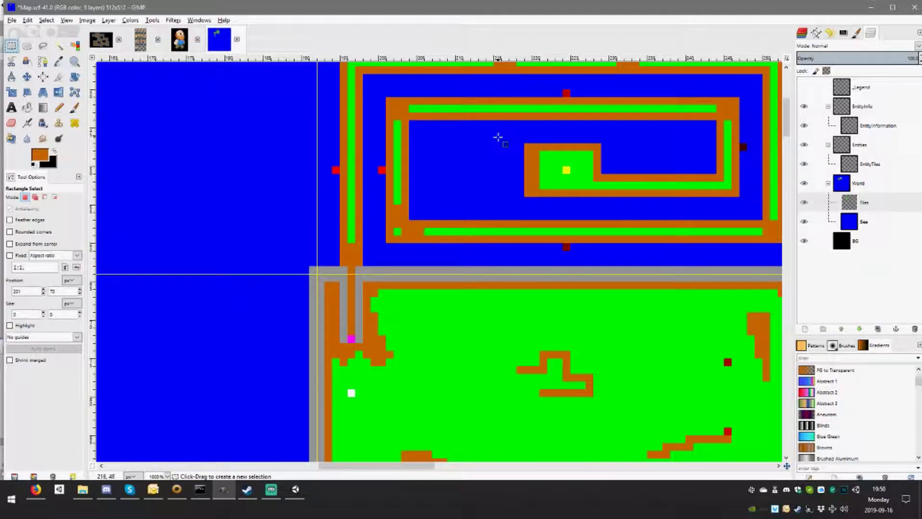
pyautogui.moveTo(501, 136); pyautogui.dragTo(531, 204)
pyautogui.click(648, 166)
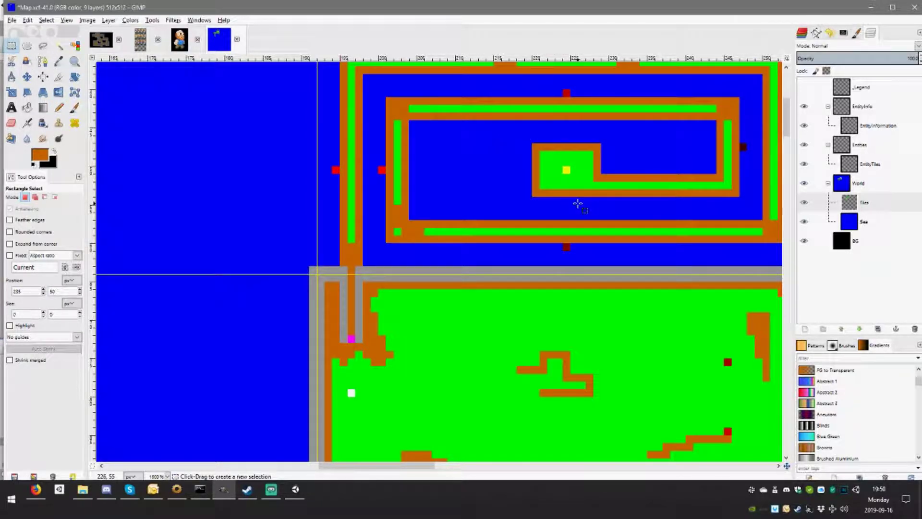
pyautogui.click(60, 107)
# Paint pixels around the yellow centre pixel to form a cross
pyautogui.click(570, 156)
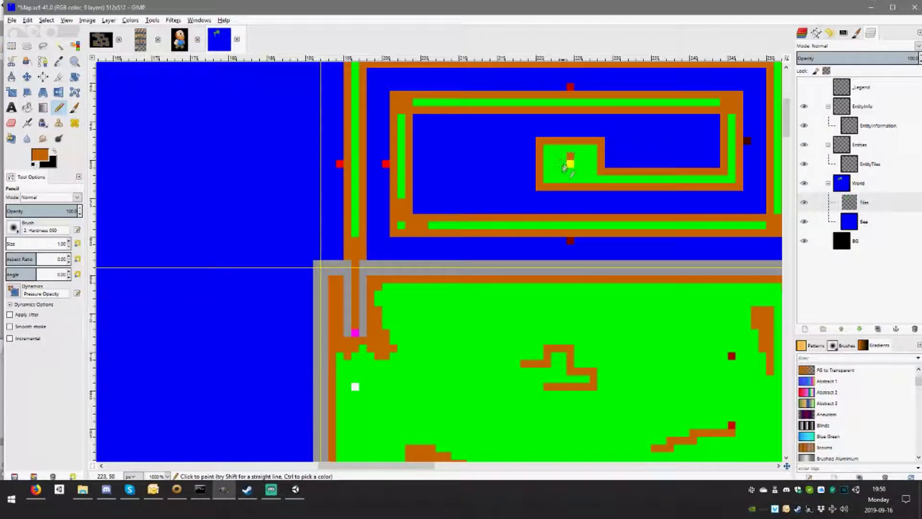
pyautogui.click(570, 172)
pyautogui.scroll(-5, 634, 170)
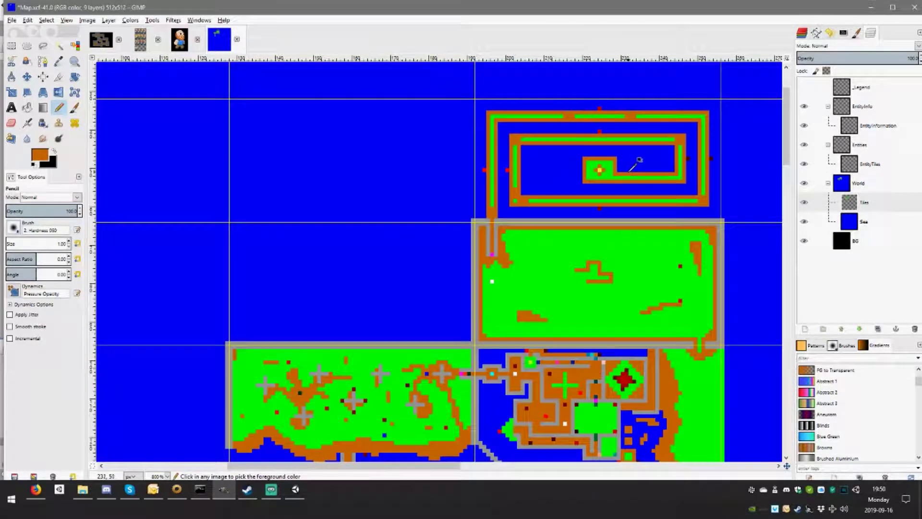
pyautogui.scroll(5, 634, 171)
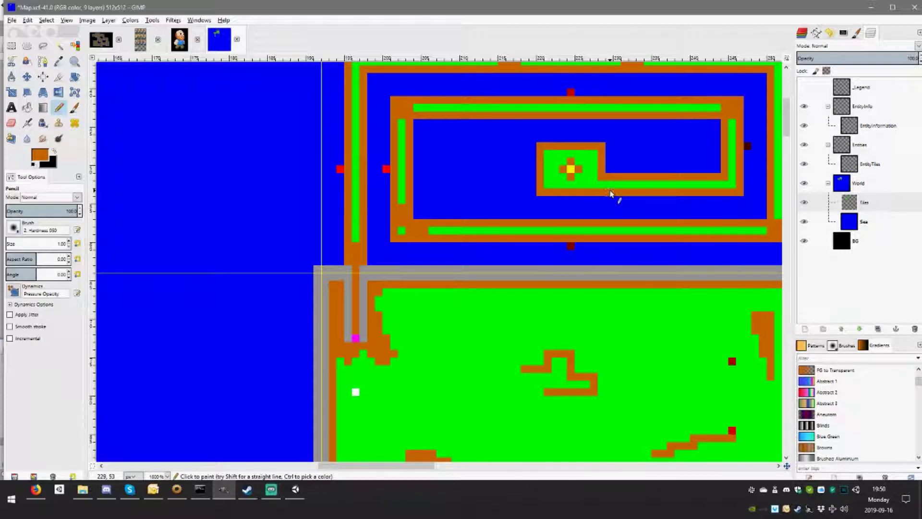
pyautogui.scroll(-2, 545, 243)
pyautogui.hscroll(2, 546, 243)
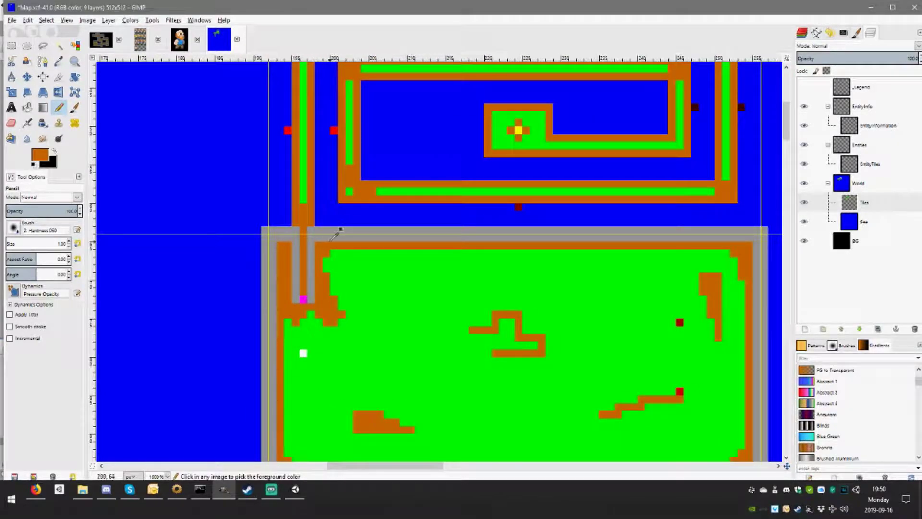
# Pick the corridor grey and place grey markers across the spiral's inner gaps, fixing one misplaced pixel
pyautogui.keyDown('ctrl'); pyautogui.click(334, 234); pyautogui.keyUp('ctrl')
pyautogui.scroll(2, 336, 230)
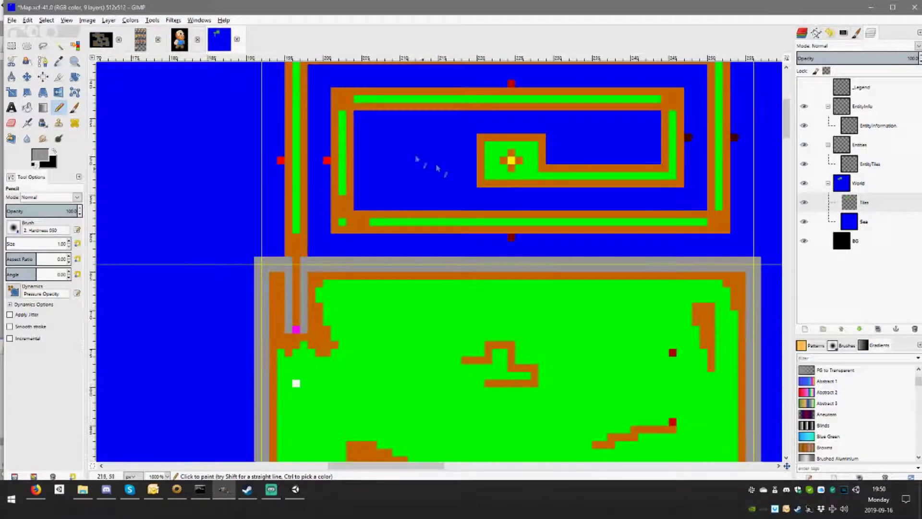
pyautogui.click(365, 122)
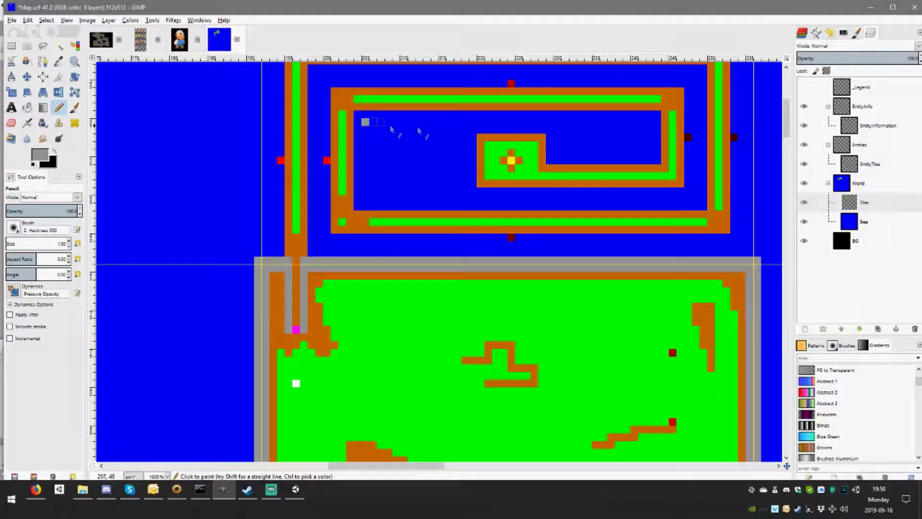
pyautogui.click(649, 122)
pyautogui.click(650, 152)
pyautogui.click(557, 152)
pyautogui.click(557, 129)
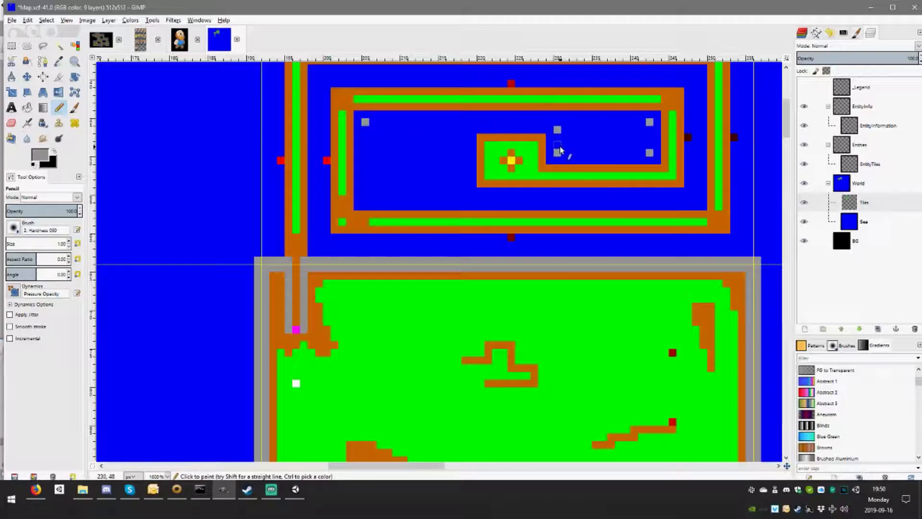
pyautogui.hotkey('ctrl', 'z')
pyautogui.click(557, 121)
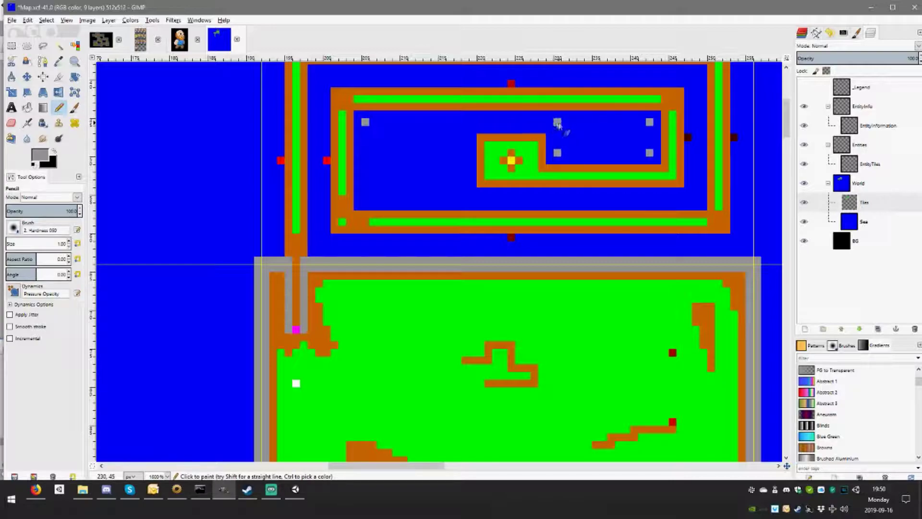
pyautogui.click(465, 122)
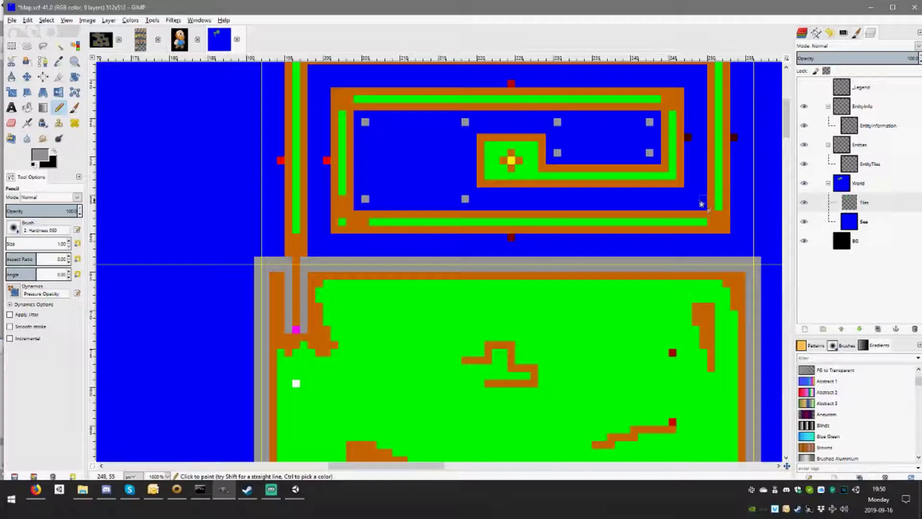
# Add a grey marker at the outer ring's corner of the spiral
pyautogui.scroll(3, 735, 206)
pyautogui.hscroll(-2, 735, 206)
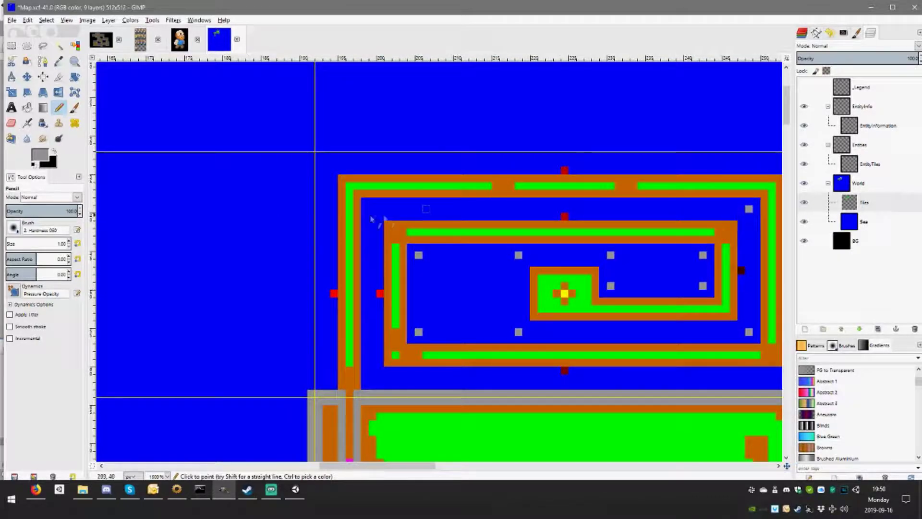
pyautogui.scroll(-2, 427, 267)
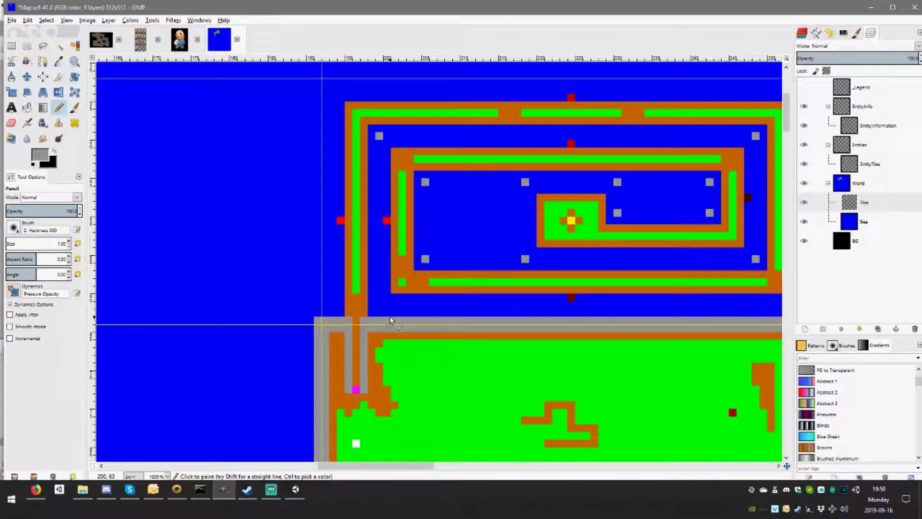
pyautogui.hscroll(2, 567, 312)
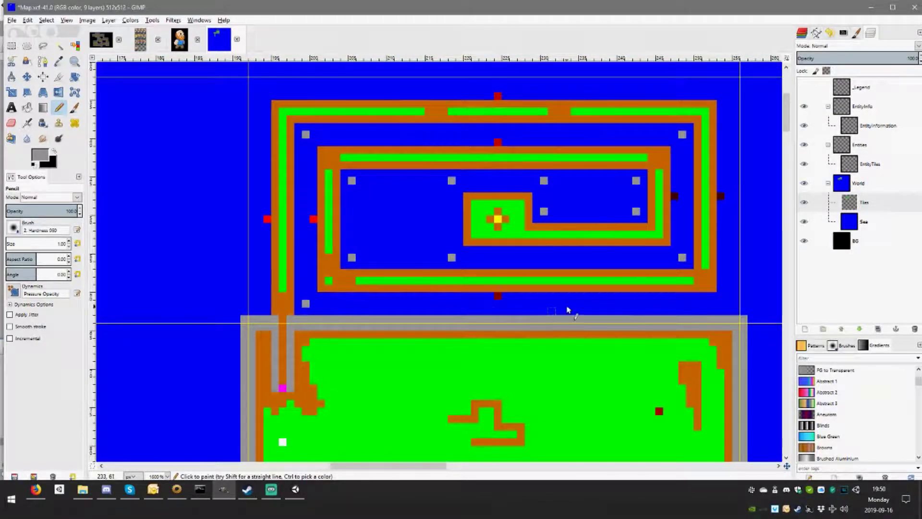
pyautogui.hscroll(3, 567, 309)
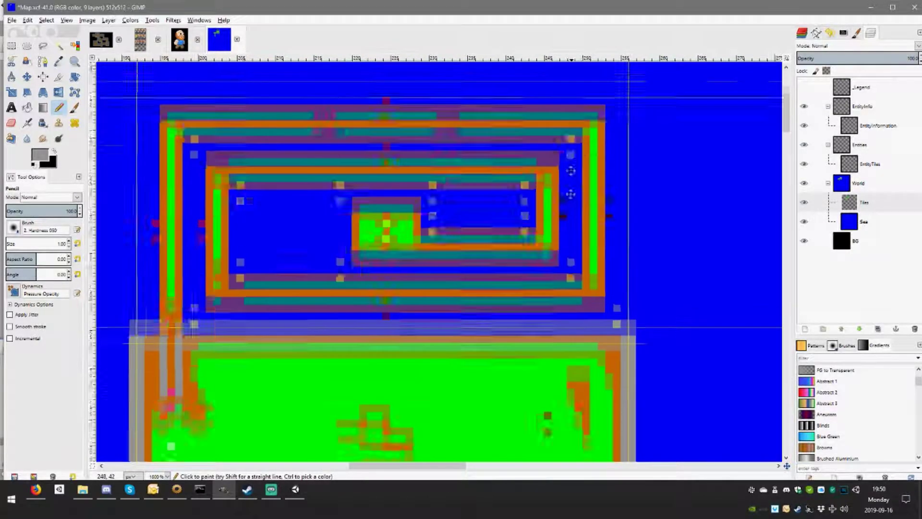
pyautogui.scroll(1, 571, 183)
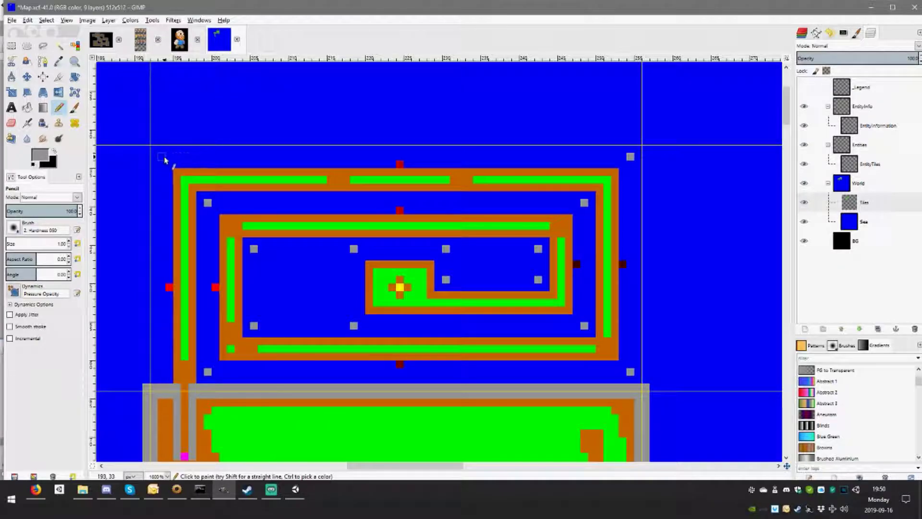
pyautogui.hscroll(-2, 556, 247)
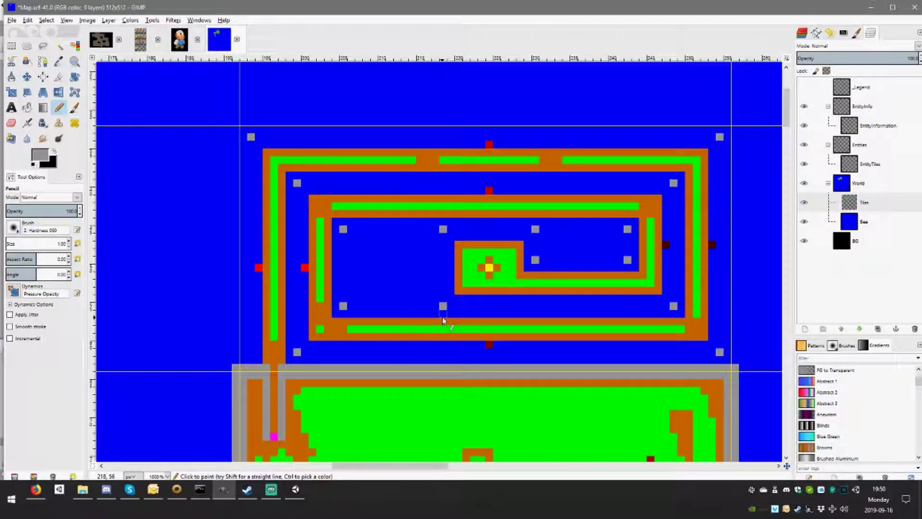
pyautogui.click(251, 352)
pyautogui.scroll(-5, 652, 246)
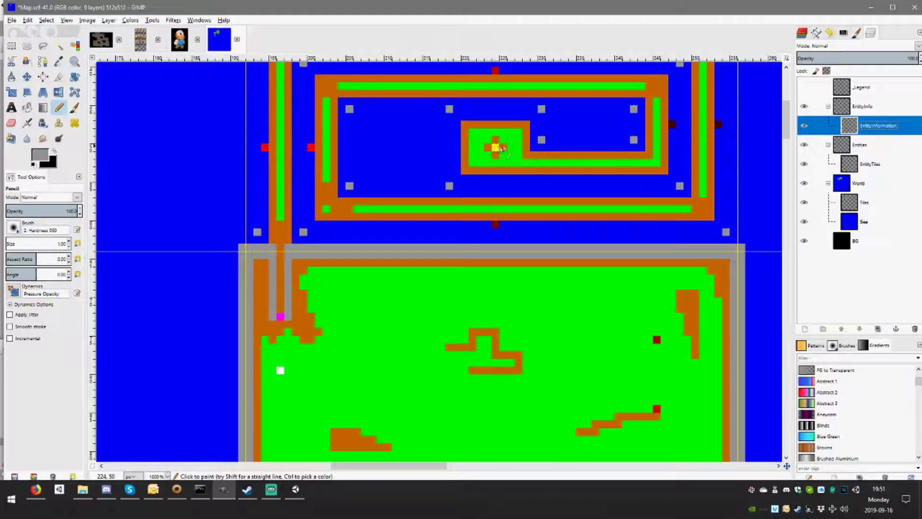
# Sample the yellow-green pixel and check its value in the foreground colour dialog without changes
pyautogui.scroll(-5, 528, 216)
pyautogui.scroll(-4, 537, 238)
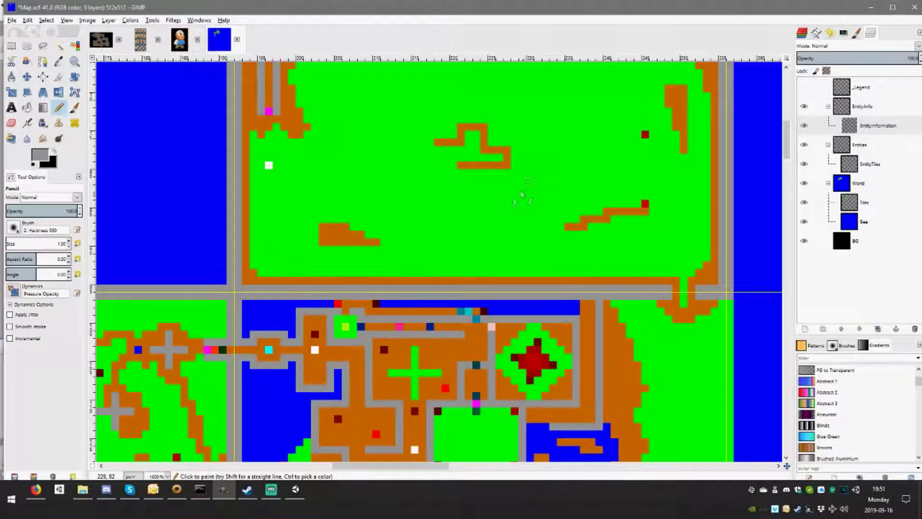
pyautogui.scroll(-2, 485, 211)
pyautogui.hscroll(-5, 485, 212)
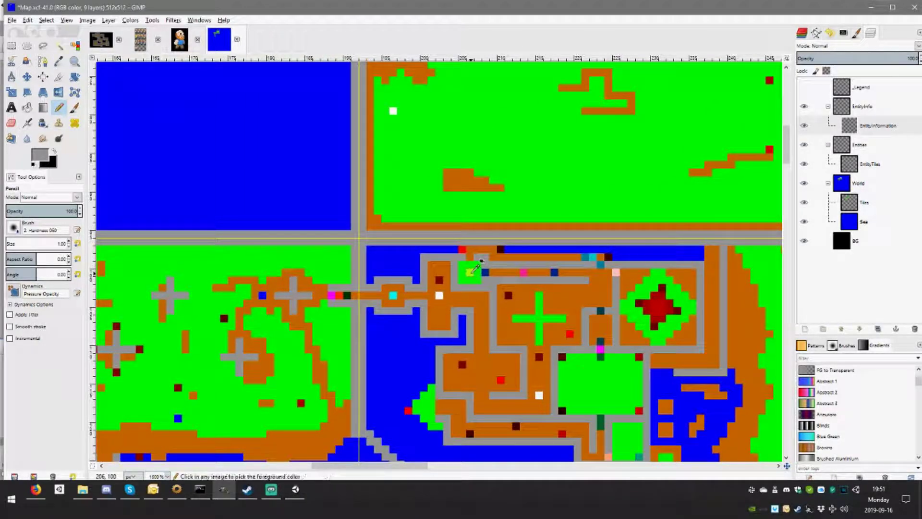
pyautogui.keyDown('ctrl'); pyautogui.click(471, 273); pyautogui.keyUp('ctrl')
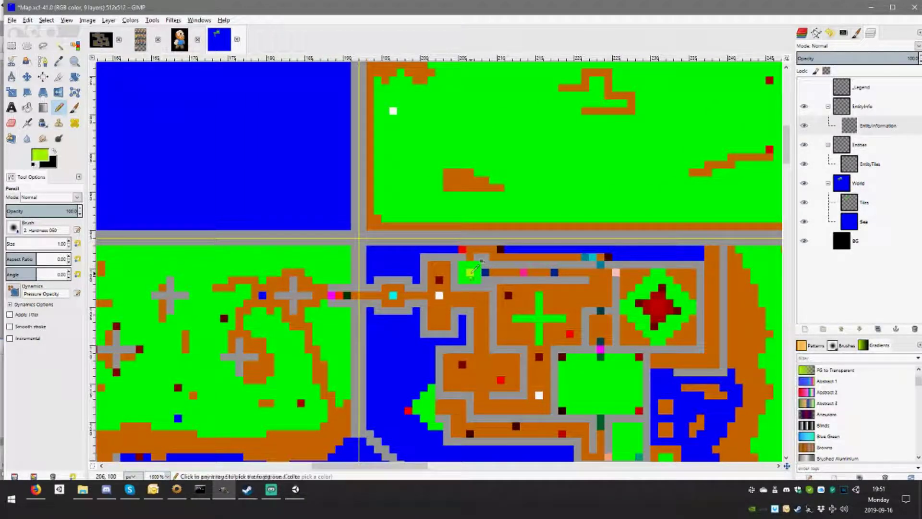
pyautogui.click(42, 157)
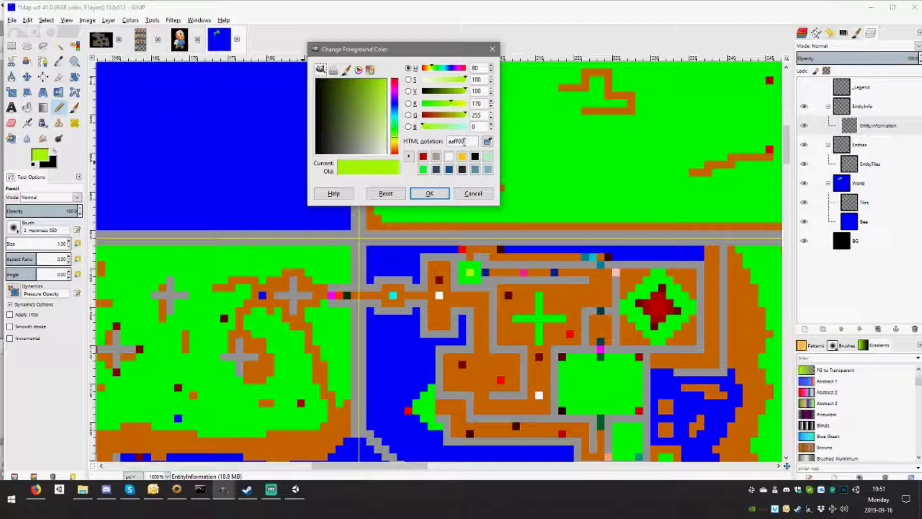
pyautogui.click(474, 194)
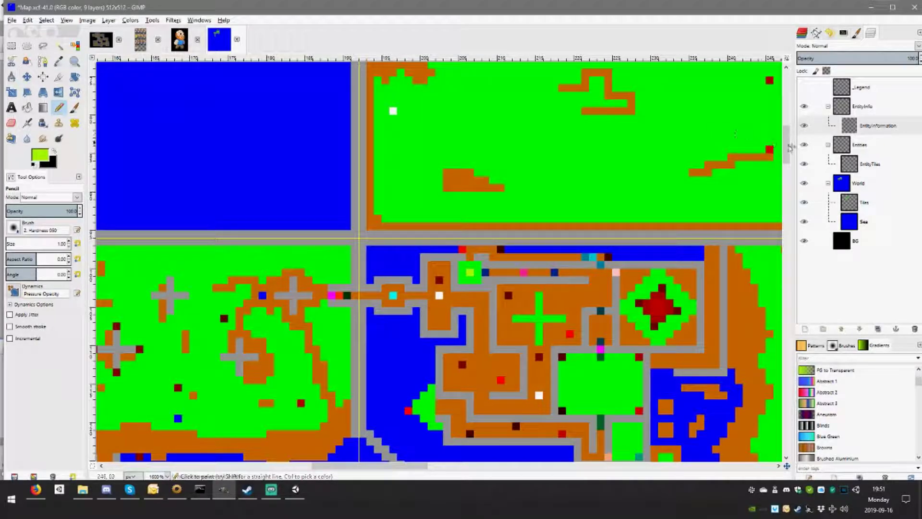
# Make the EntityInformation layer active
pyautogui.click(804, 125)
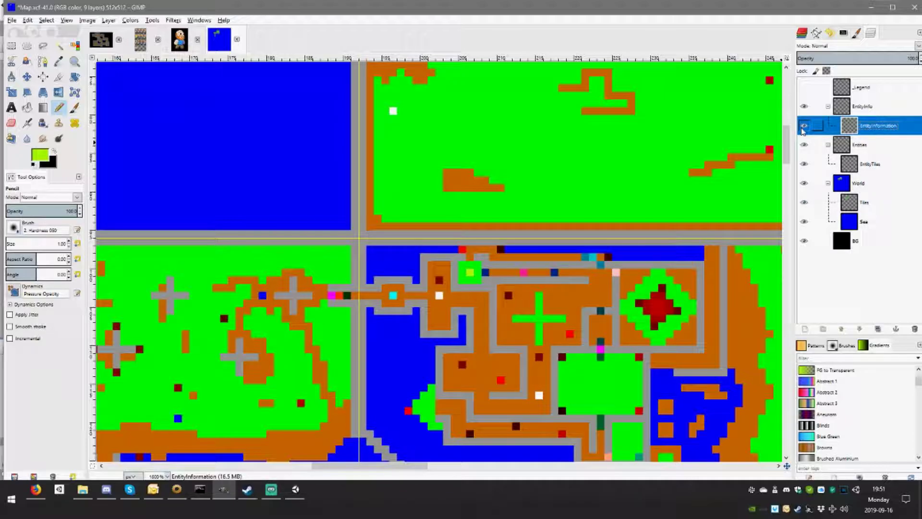
pyautogui.hscroll(3, 490, 155)
pyautogui.scroll(3, 490, 155)
pyautogui.scroll(4, 471, 160)
pyautogui.scroll(3, 452, 165)
pyautogui.hscroll(2, 451, 165)
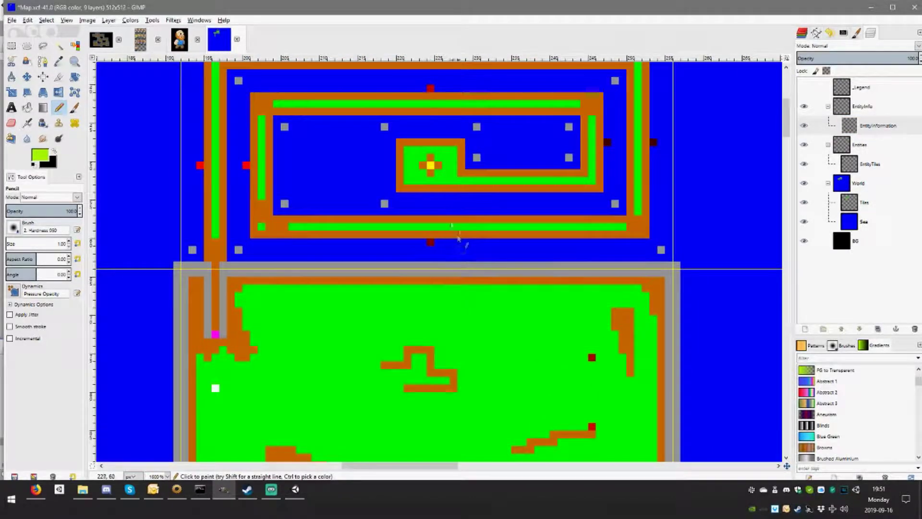
# In Unity, open the project's C# code in Visual Studio from the Gimp textures folder
pyautogui.click(296, 489)
pyautogui.rightClick(166, 432)
pyautogui.click(206, 418)
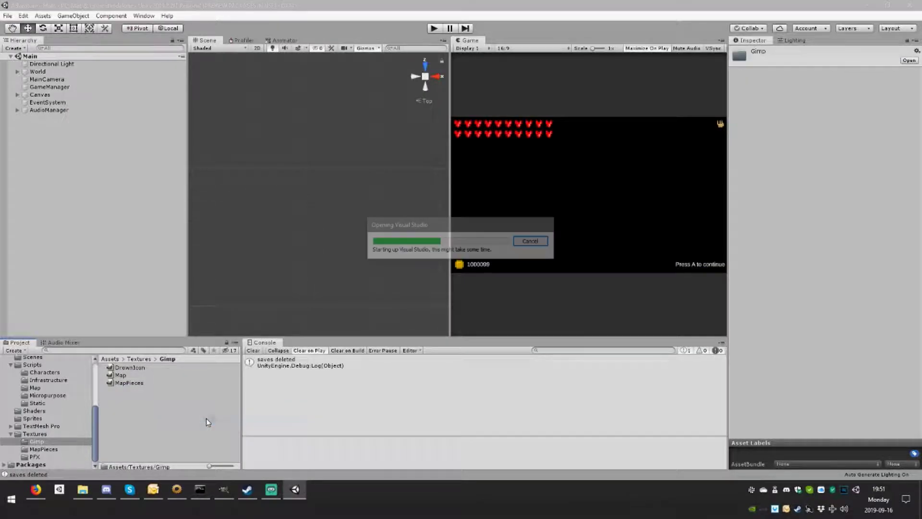
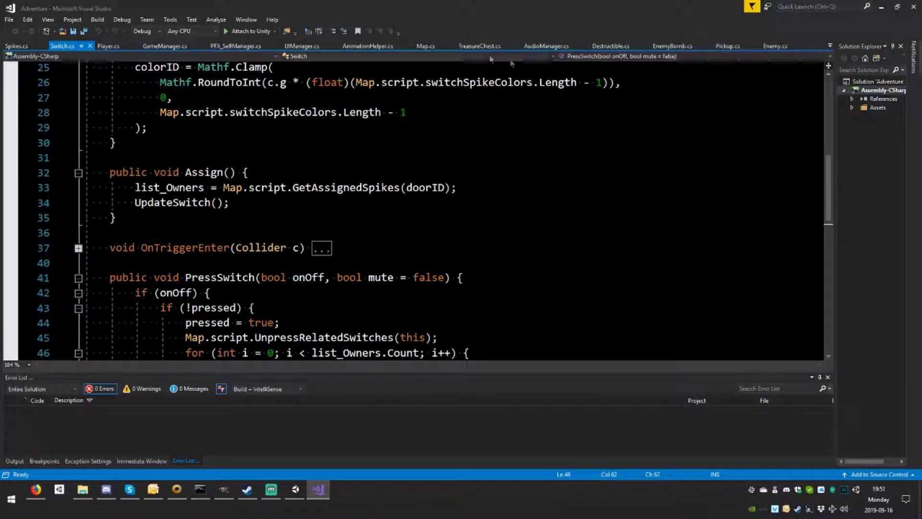
# Expand TreasureChest's Setup method to see how colour parameter c sets the TREASURECONTENT pickup
pyautogui.click(476, 46)
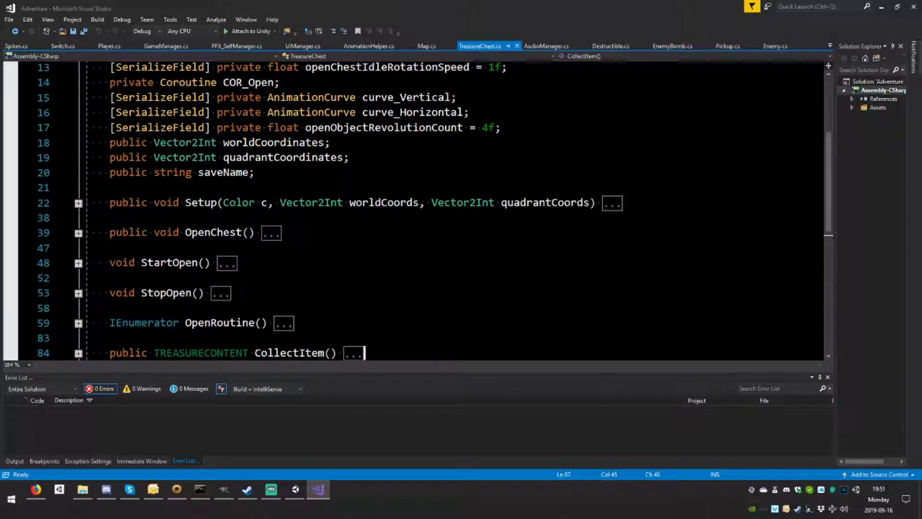
pyautogui.click(78, 204)
pyautogui.click(269, 208)
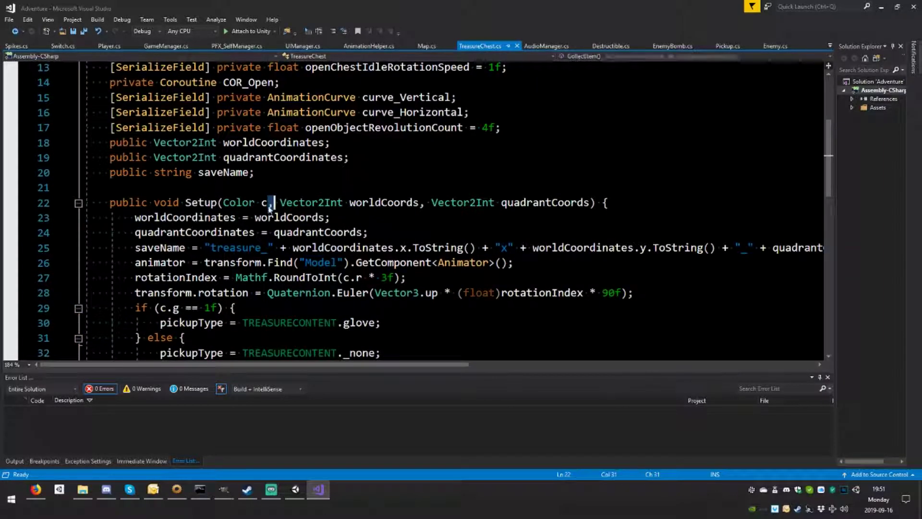
pyautogui.press('Left')
pyautogui.press('Left')
pyautogui.scroll(-3, 269, 207)
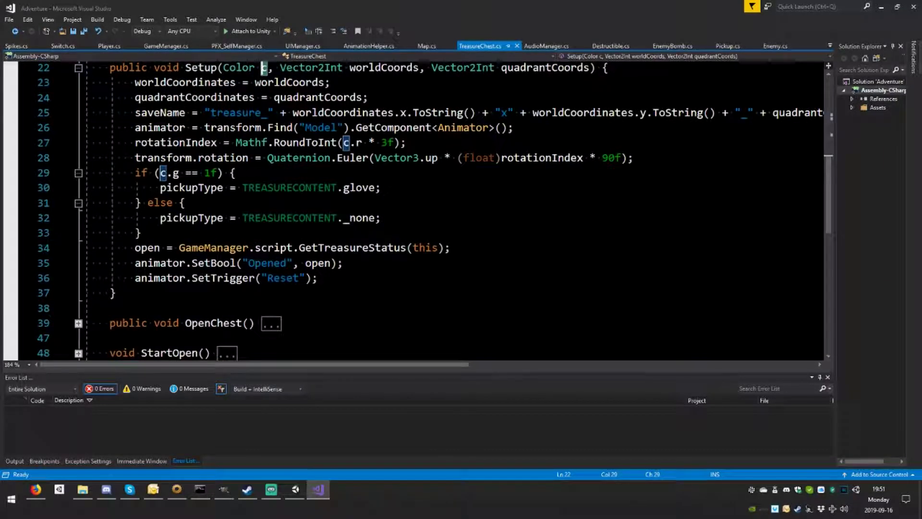
pyautogui.moveTo(192, 187)
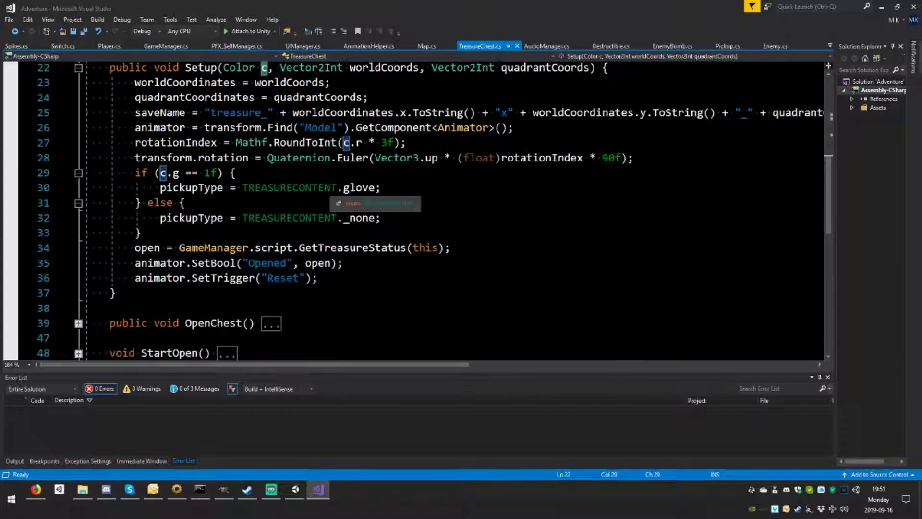
pyautogui.click(325, 218)
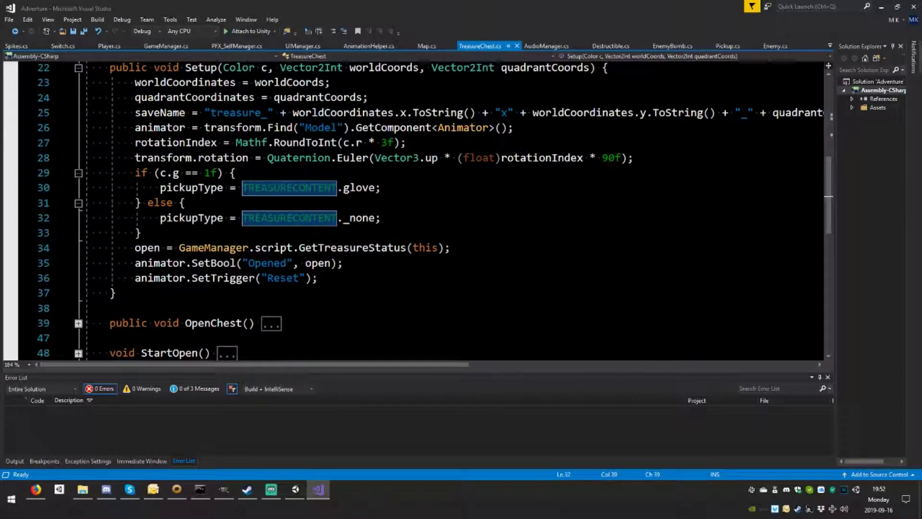
pyautogui.click(370, 97)
# In GIMP's Map image, open the foreground colour editor with its green value selected
pyautogui.click(295, 490)
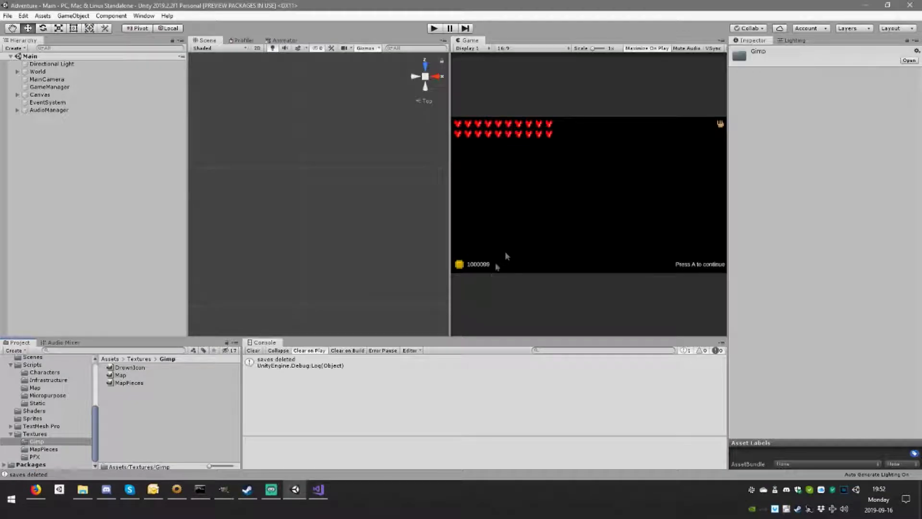
pyautogui.click(318, 490)
pyautogui.click(224, 491)
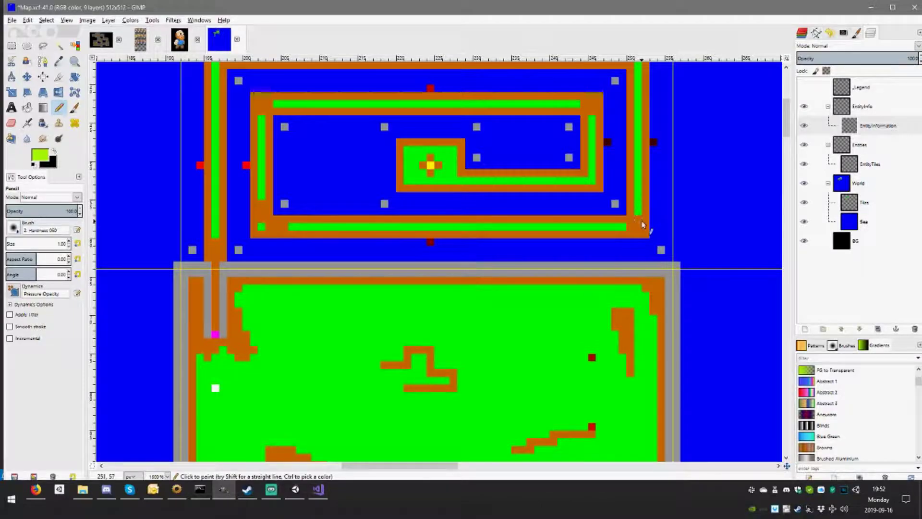
pyautogui.click(40, 155)
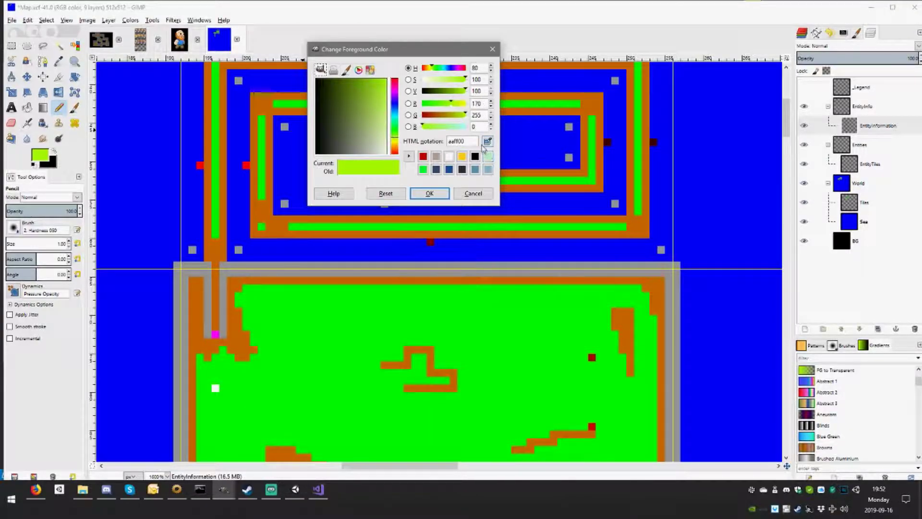
pyautogui.moveTo(481, 118); pyautogui.dragTo(464, 116)
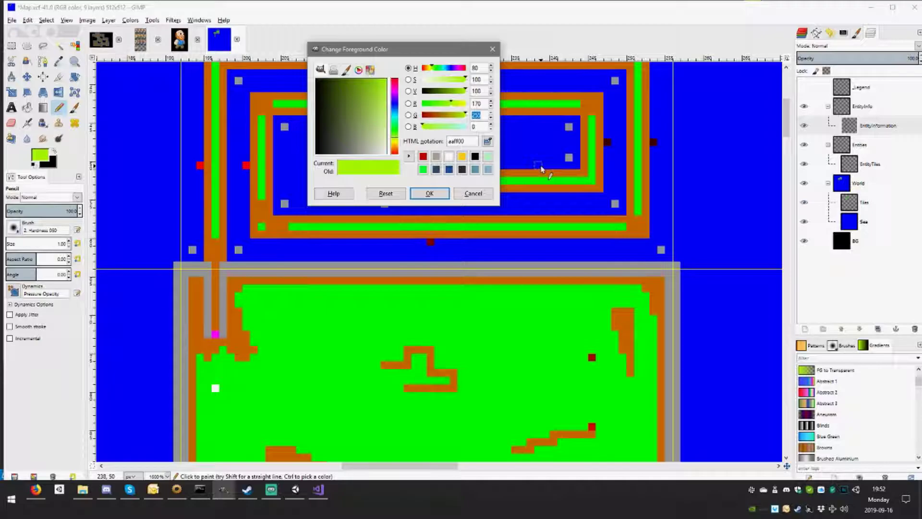
# Work out 255/10 and 255/5 in Calculator
pyautogui.press('super')
pyautogui.write('calc')
pyautogui.press('Return')
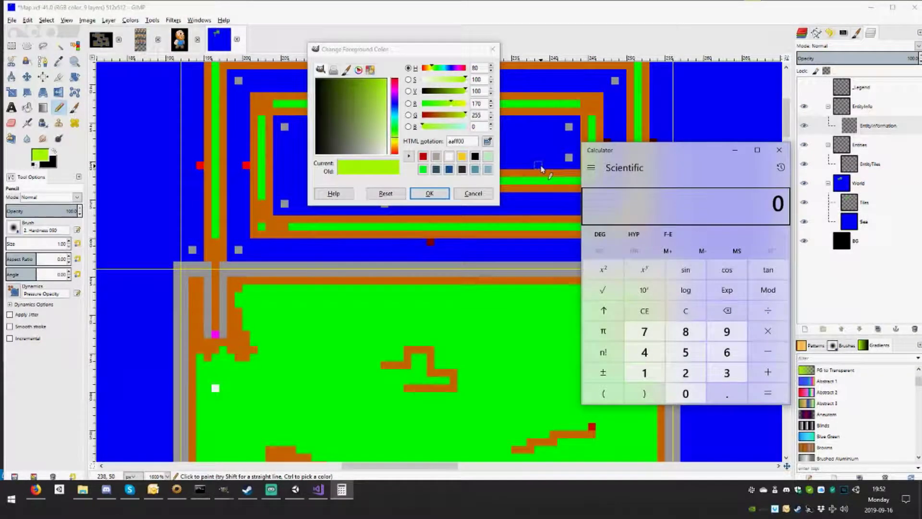
pyautogui.write('255/10')
pyautogui.press('Return')
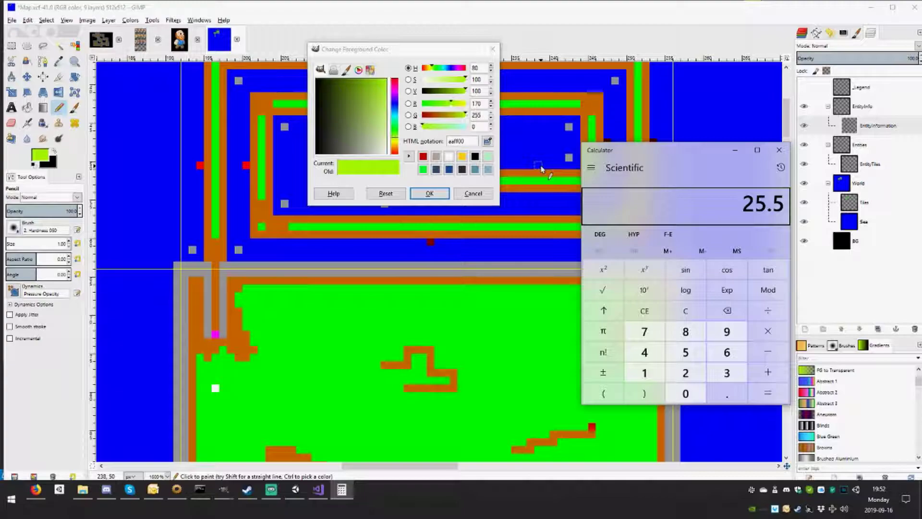
pyautogui.write('255/5')
pyautogui.press('Return')
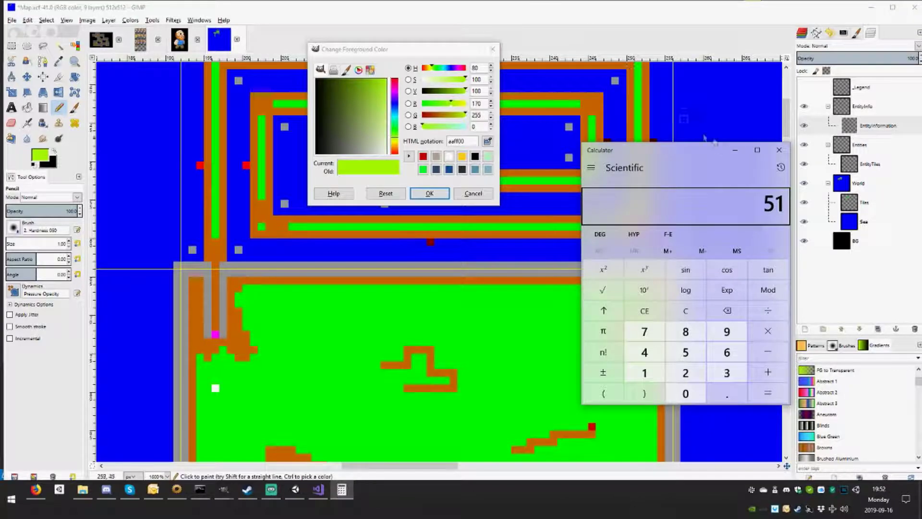
pyautogui.click(779, 150)
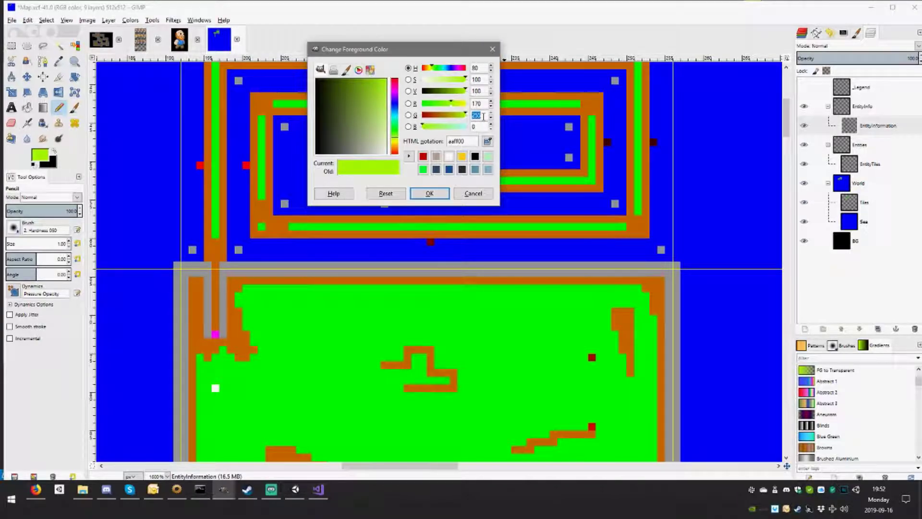
# Change the foreground colour's green value to 204
pyautogui.moveTo(482, 116); pyautogui.dragTo(476, 115)
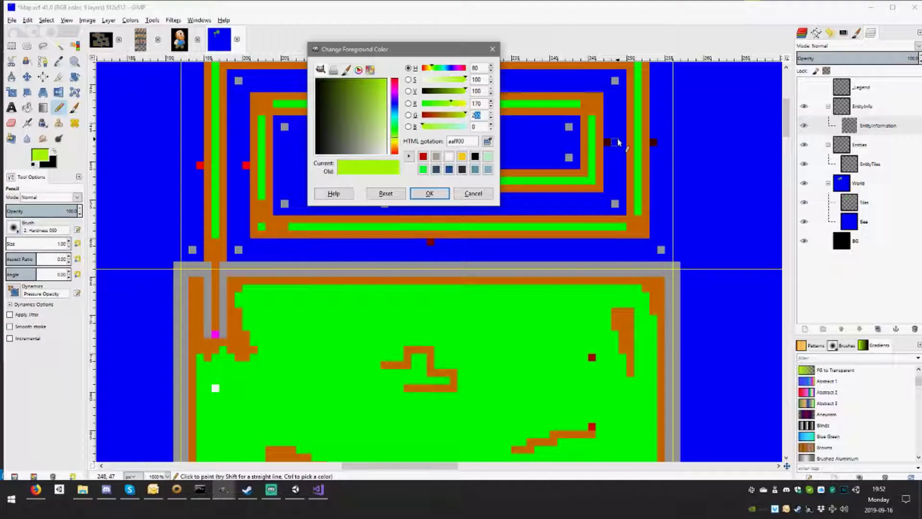
pyautogui.write('04')
pyautogui.click(318, 489)
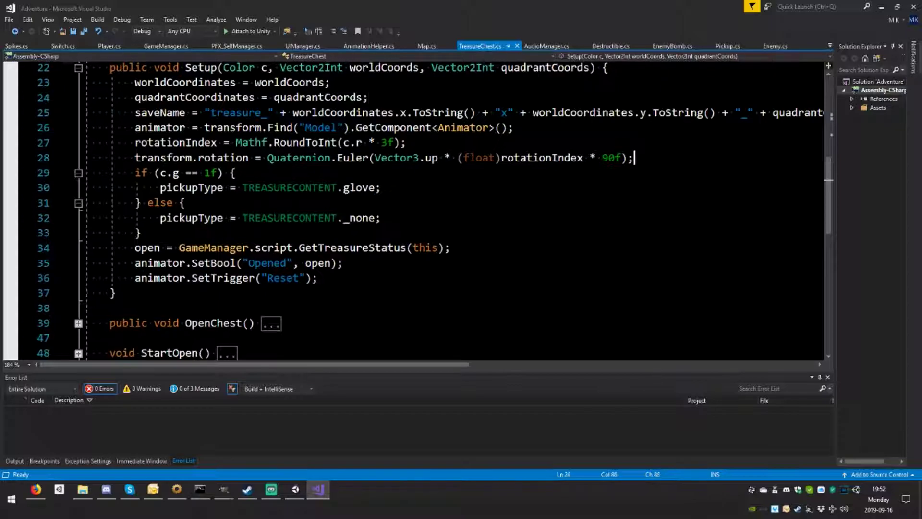
# Insert a switch statement on c.g above the if, and save the script
pyautogui.press('Return')
pyautogui.write('switch')
pyautogui.press('Tab')
pyautogui.press('Tab')
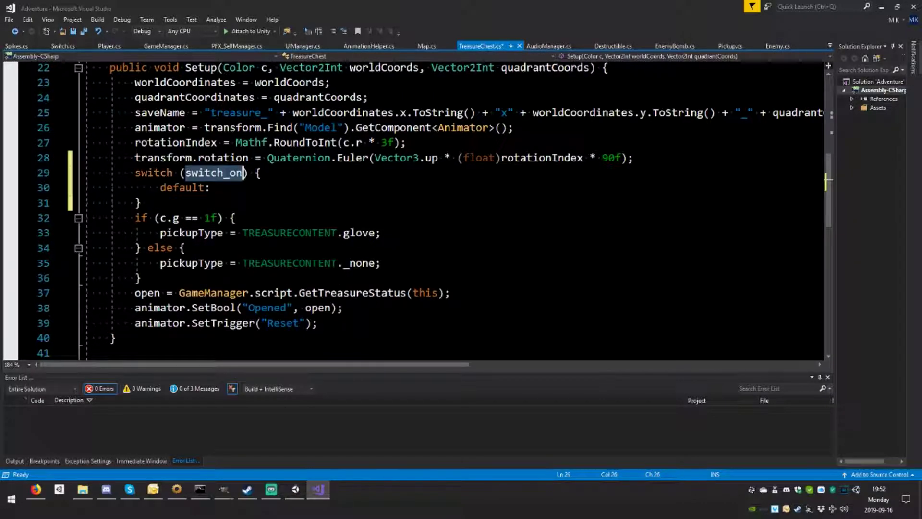
pyautogui.write('c.g')
pyautogui.press('Return')
pyautogui.press('Return')
pyautogui.write('break;')
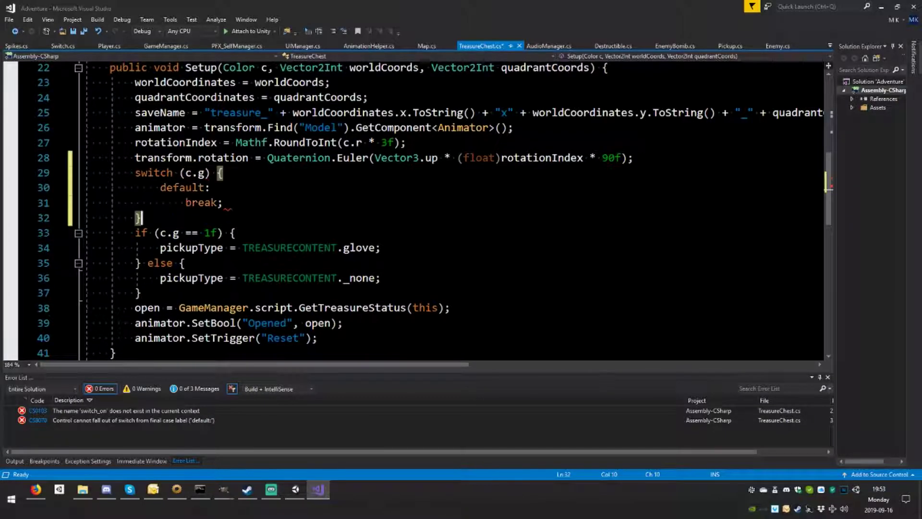
pyautogui.hotkey('ctrl', 's')
# Turn the default label into case 1f: and move the glove assignment into it
pyautogui.press('Up')
pyautogui.press('Up')
pyautogui.hotkey('ctrl', 'shift', 'Right')
pyautogui.write('case 1f')
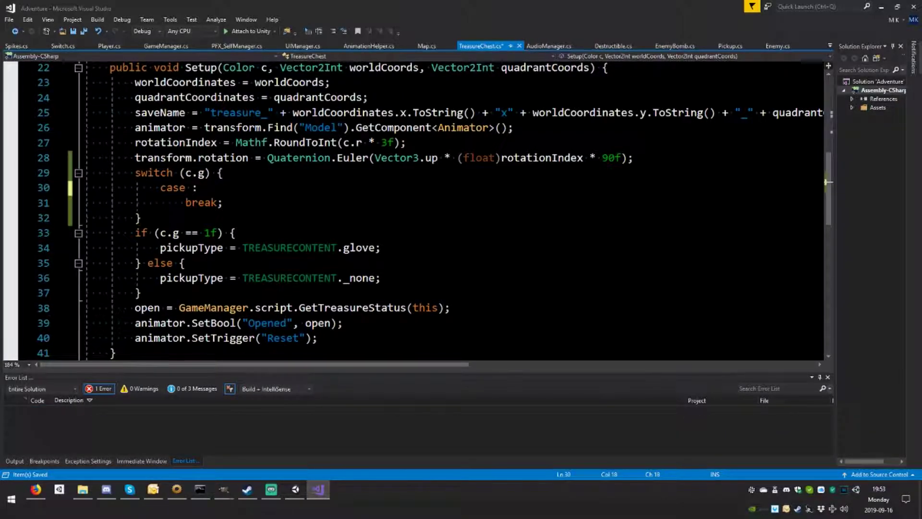
pyautogui.write(':')
pyautogui.press('Down')
pyautogui.press('Down')
pyautogui.press('Down')
pyautogui.press('Home')
pyautogui.hotkey('shift', 'End')
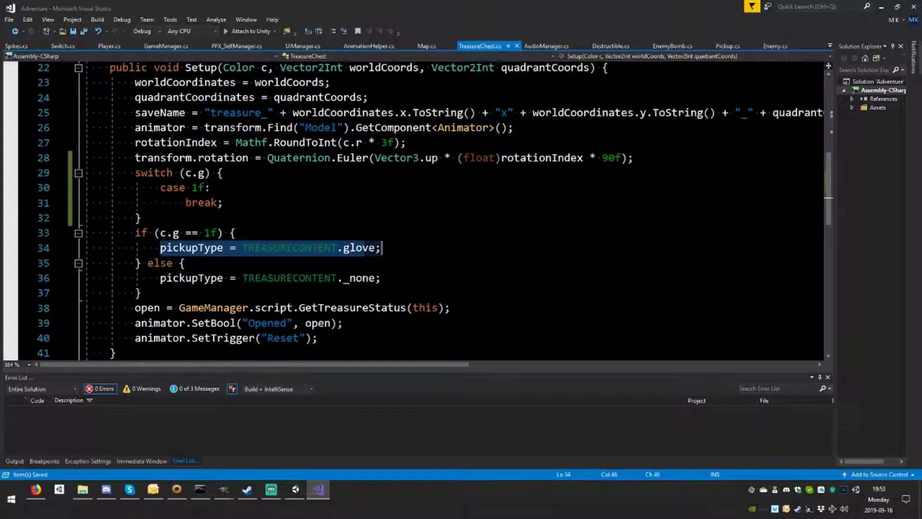
pyautogui.press('Delete')
pyautogui.press('Up')
pyautogui.press('Up')
pyautogui.press('Up')
pyautogui.write('pickupType = TREASURECONTENT.glove;')
pyautogui.press('Return')
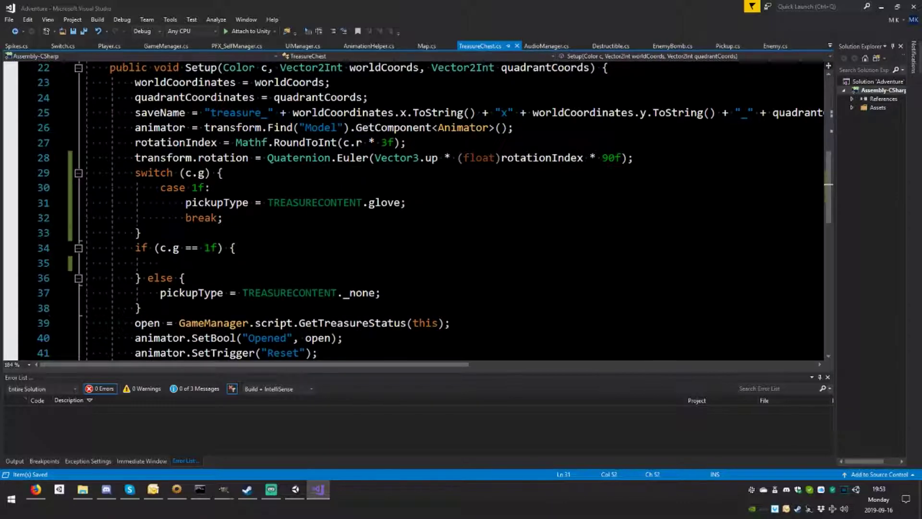
# Add an empty case 0.8f: branch ending in break;
pyautogui.press('End')
pyautogui.press('Return')
pyautogui.write('case 0.8')
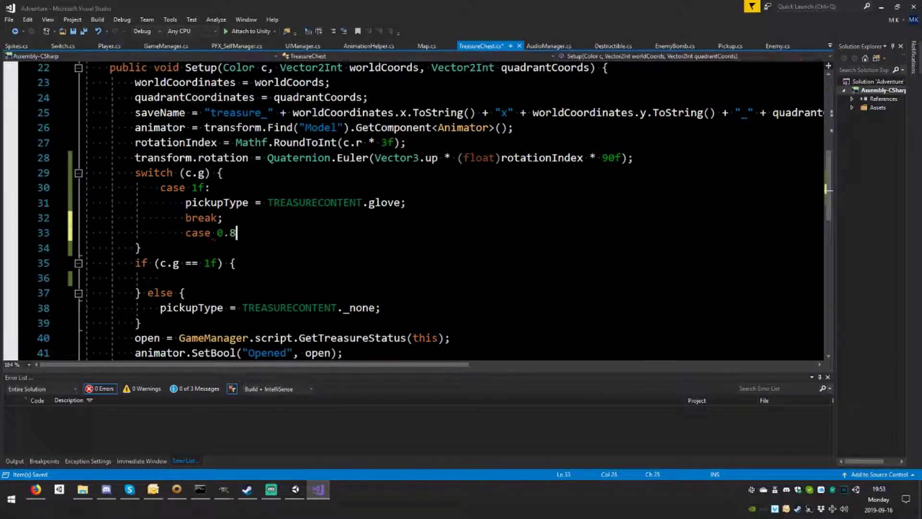
pyautogui.write('f:')
pyautogui.press('Return')
pyautogui.press('Return')
pyautogui.write('b')
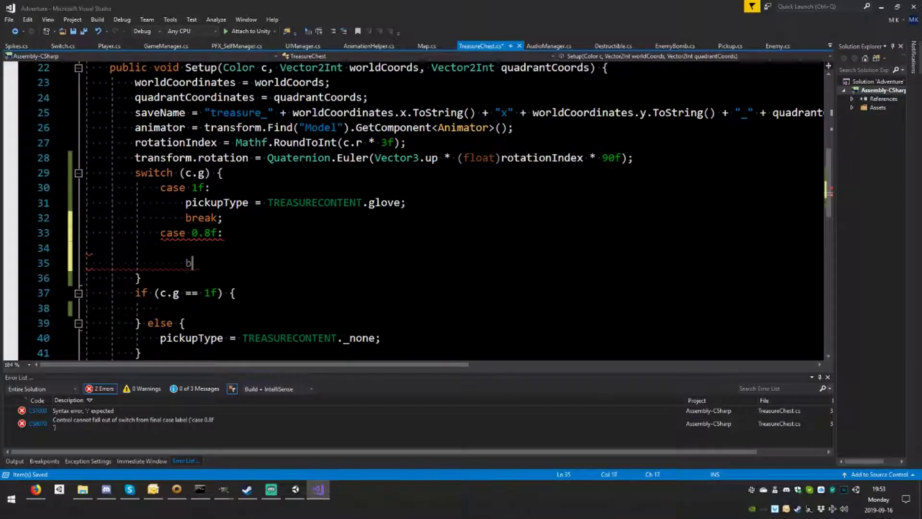
pyautogui.write('reka;')
pyautogui.press('Left')
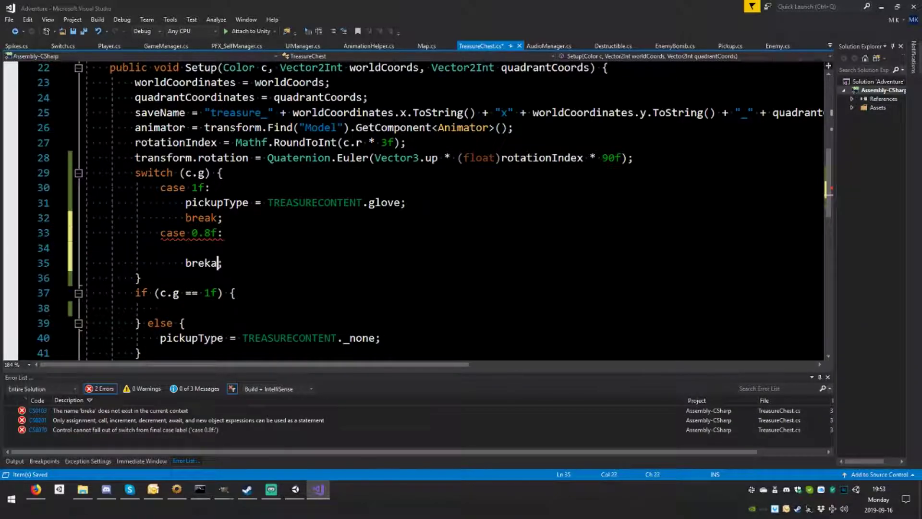
pyautogui.press('BackSpace')
pyautogui.press('BackSpace')
pyautogui.write('ak')
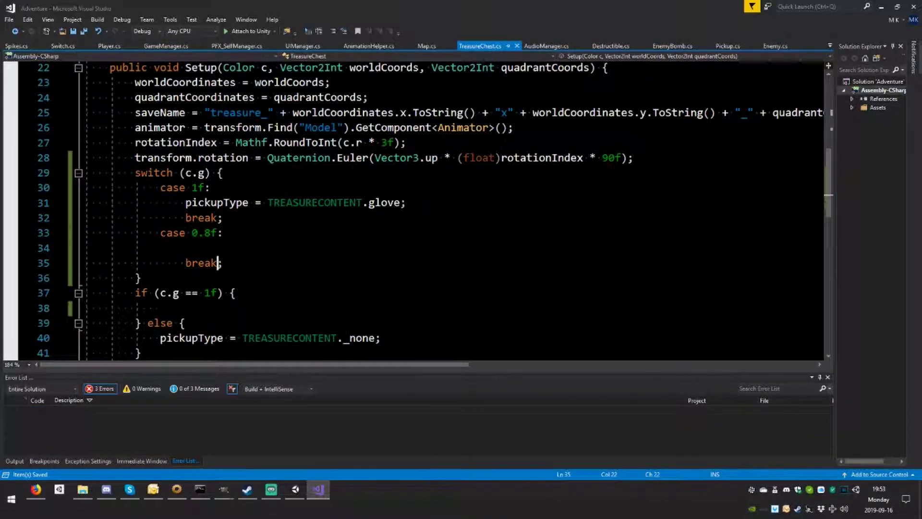
# Add a default: branch holding the _none assignment moved from the else, plus break;
pyautogui.moveTo(160, 338); pyautogui.dragTo(383, 338)
pyautogui.hotkey('ctrl', 'x')
pyautogui.press('Up')
pyautogui.press('Up')
pyautogui.press('Up')
pyautogui.press('End')
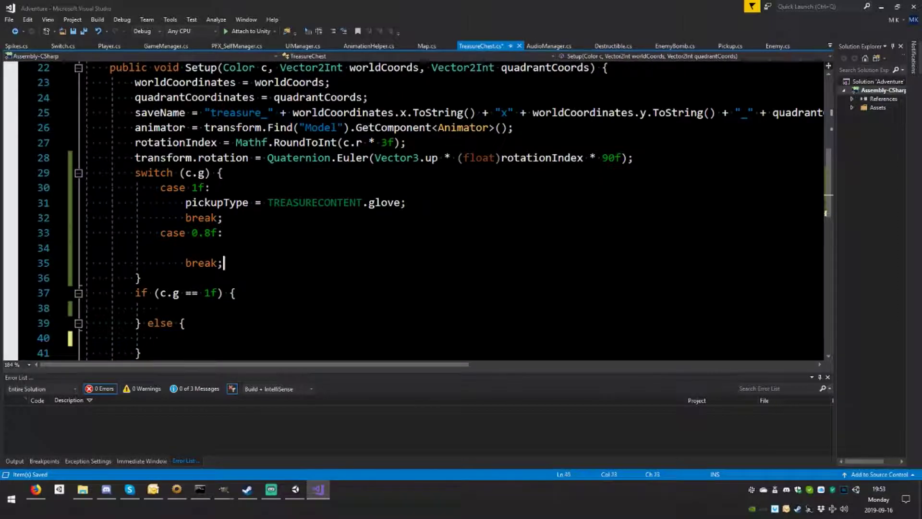
pyautogui.press('Return')
pyautogui.write('defautl')
pyautogui.press('BackSpace')
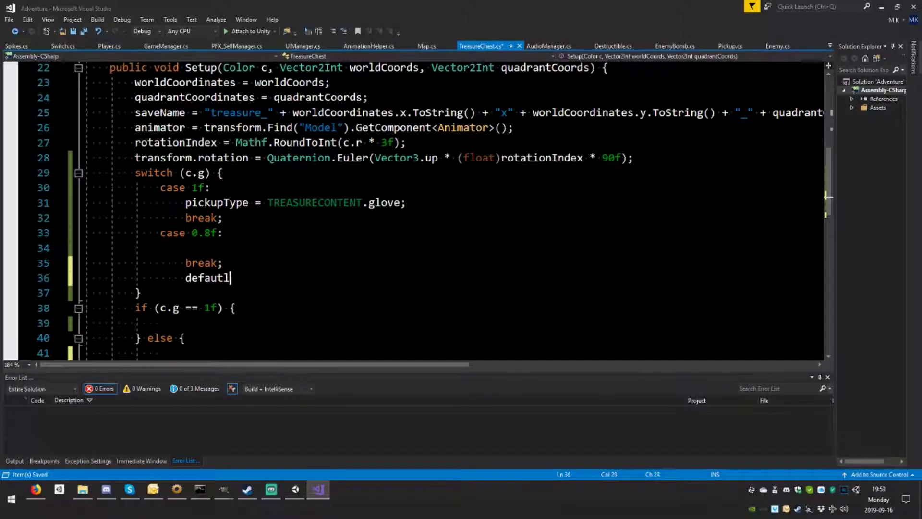
pyautogui.press('BackSpace')
pyautogui.write('lt:')
pyautogui.press('Return')
pyautogui.hotkey('ctrl', 'v')
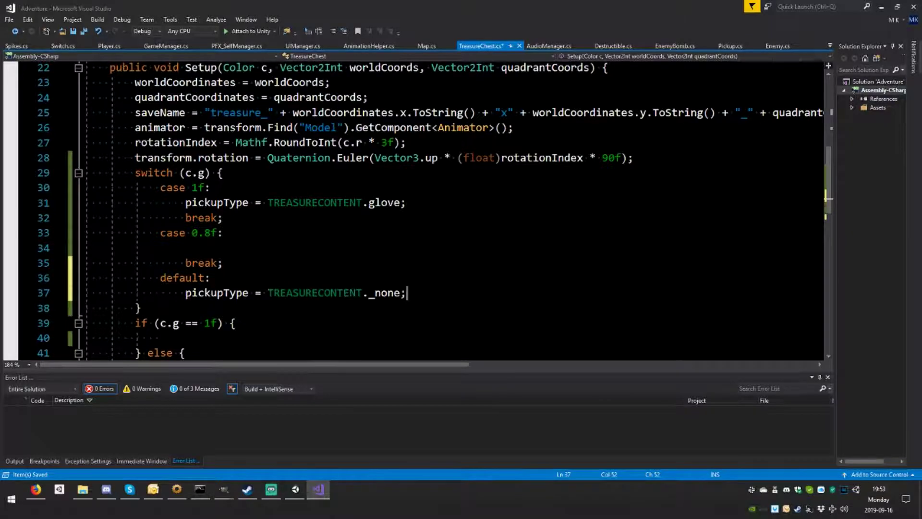
pyautogui.press('Return')
pyautogui.write('break;')
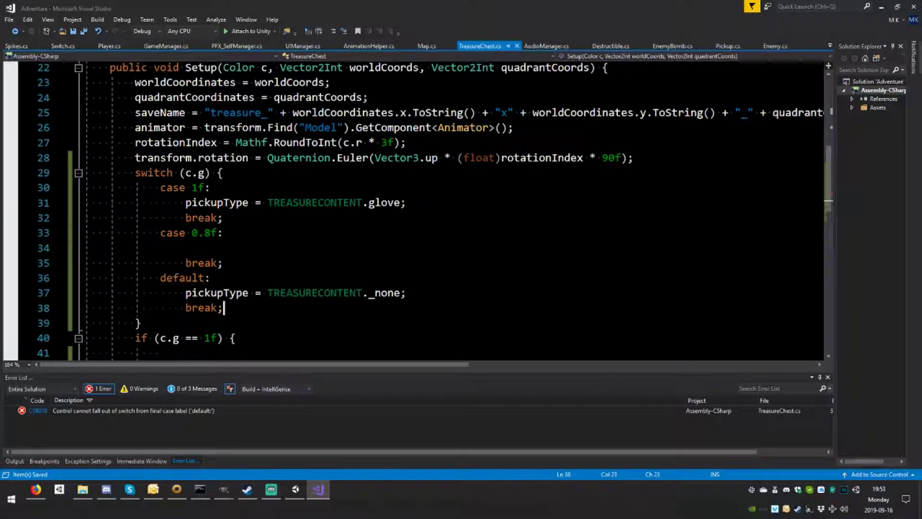
# Delete the now-redundant old if/else block
pyautogui.scroll(-2, 413, 211)
pyautogui.moveTo(142, 308)
pyautogui.mouseDown()
pyautogui.moveTo(85, 263)
pyautogui.moveTo(85, 247)
pyautogui.mouseUp()
pyautogui.press('Delete')
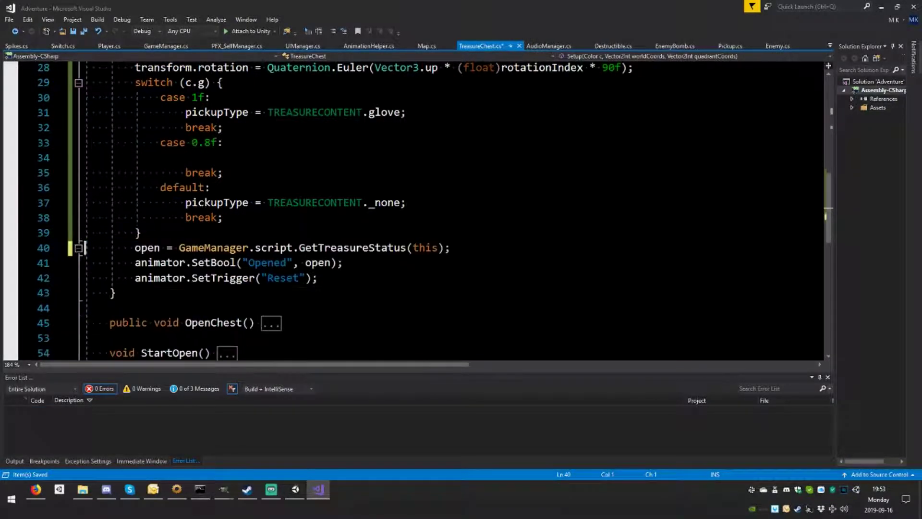
pyautogui.click(332, 112)
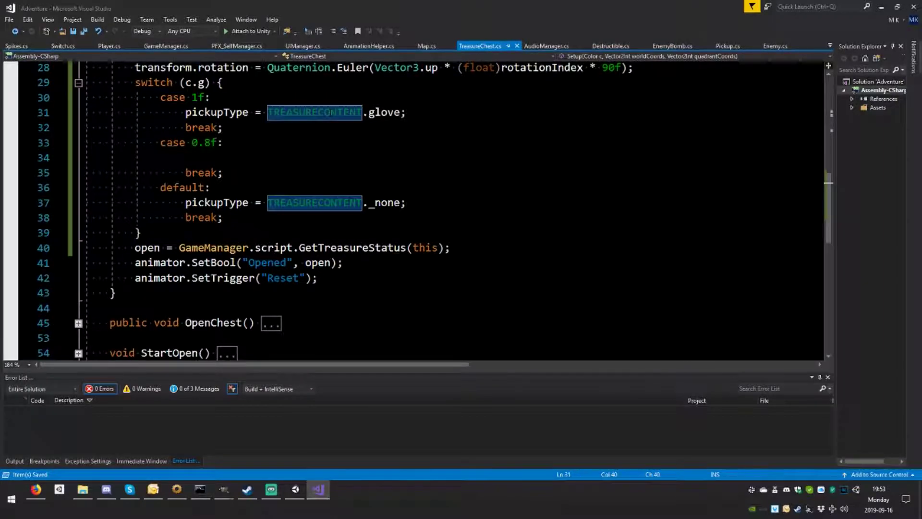
# Add a sword entry after glove in the TREASURECONTENT enum and save GameManager
pyautogui.press('F12')
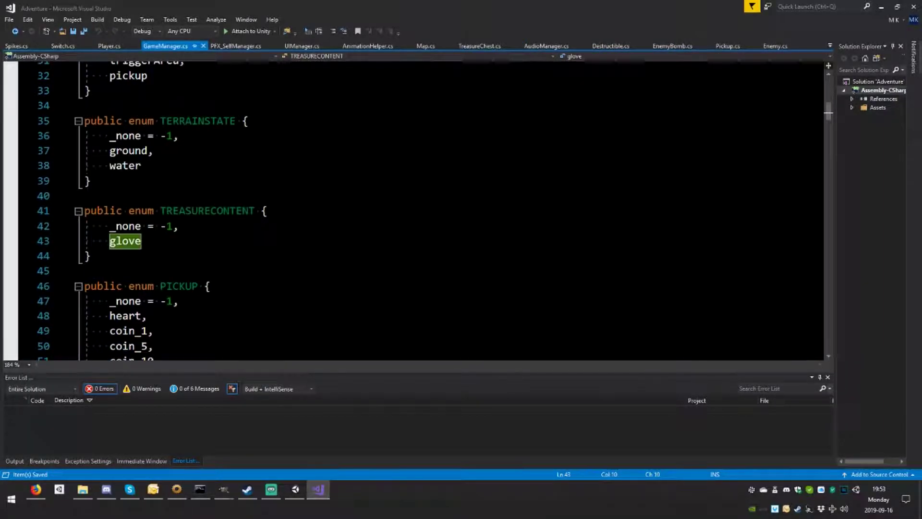
pyautogui.write(',')
pyautogui.press('Return')
pyautogui.write('swords')
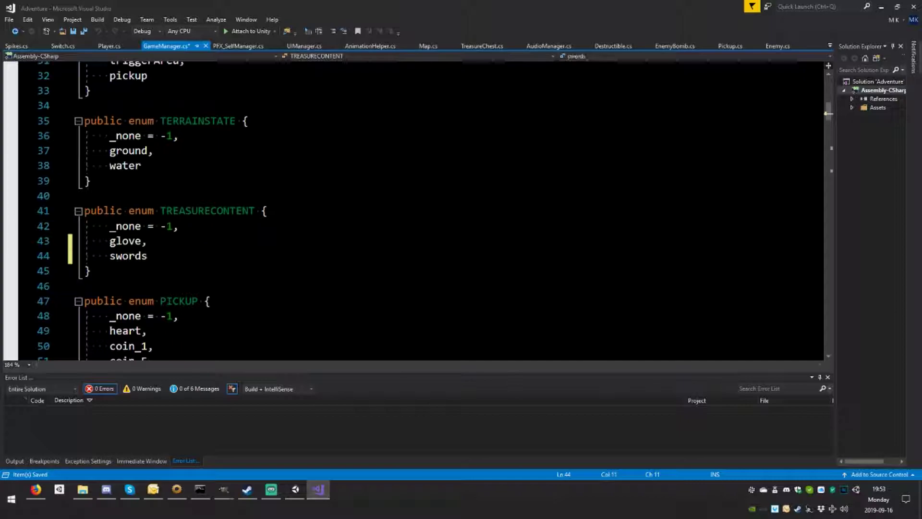
pyautogui.press('BackSpace')
pyautogui.hotkey('ctrl', 's')
pyautogui.doubleClick(128, 256)
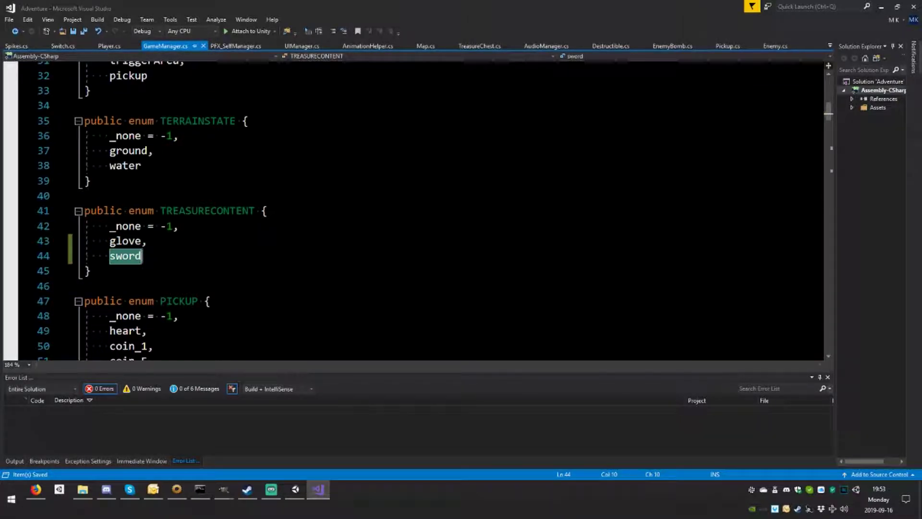
# Write pickupType = TREASURECONTENT.sword; on the empty line under case 0.8f
pyautogui.hotkey('ctrl', 'Tab')
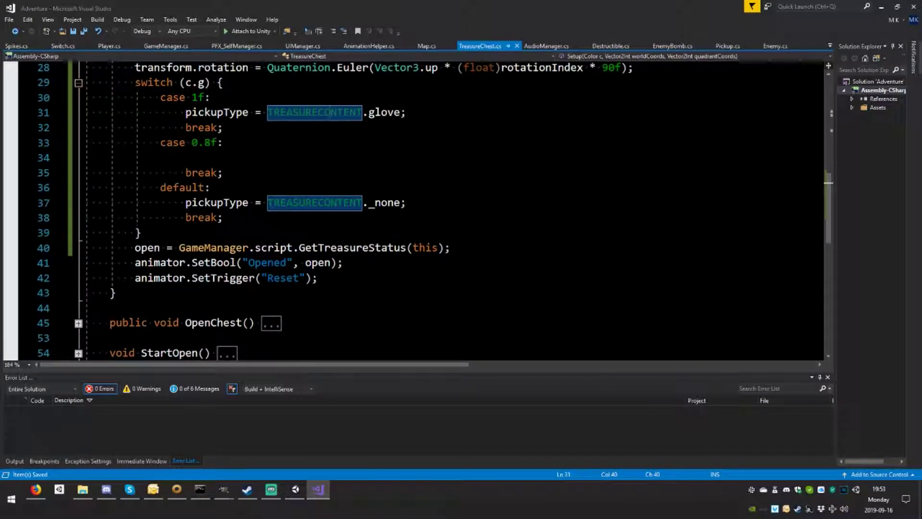
pyautogui.press('Down')
pyautogui.press('Down')
pyautogui.press('Down')
pyautogui.write('pi')
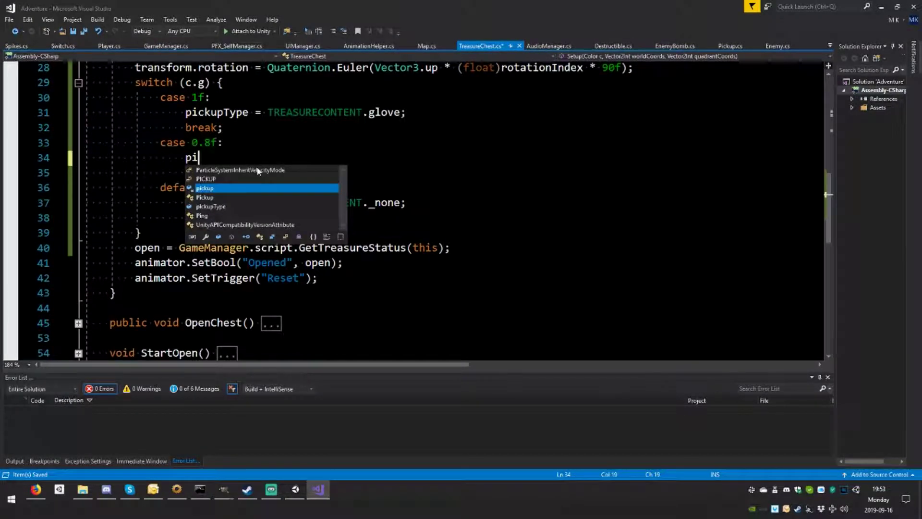
pyautogui.write('ckupT')
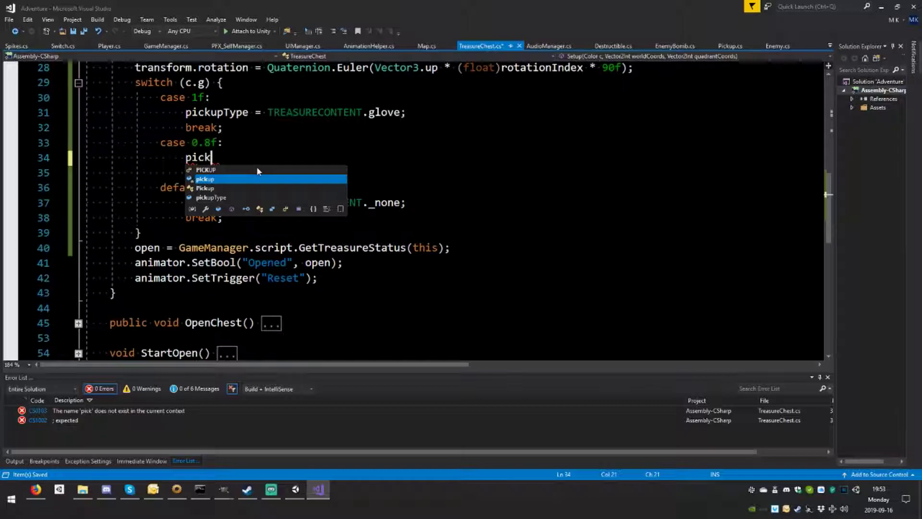
pyautogui.press('Tab')
pyautogui.write('= sword')
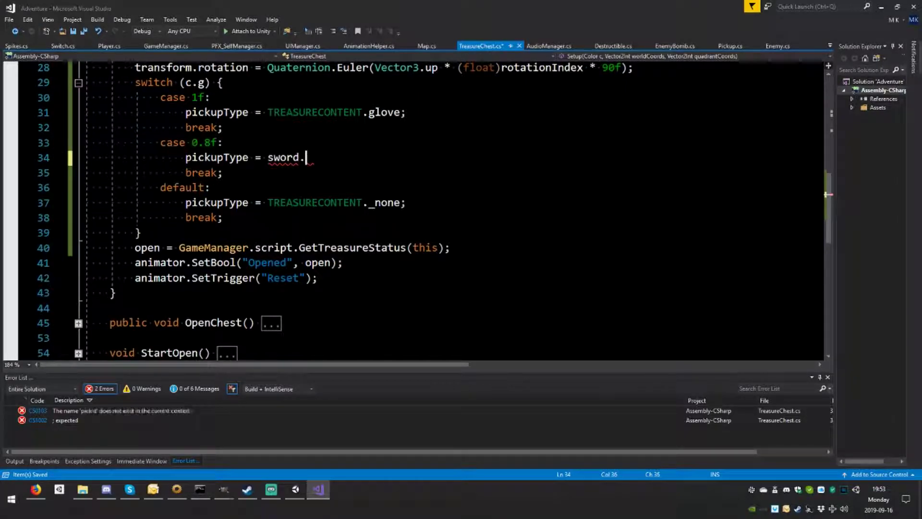
pyautogui.press('BackSpace')
pyautogui.press('BackSpace')
pyautogui.press('BackSpace')
pyautogui.press('BackSpace')
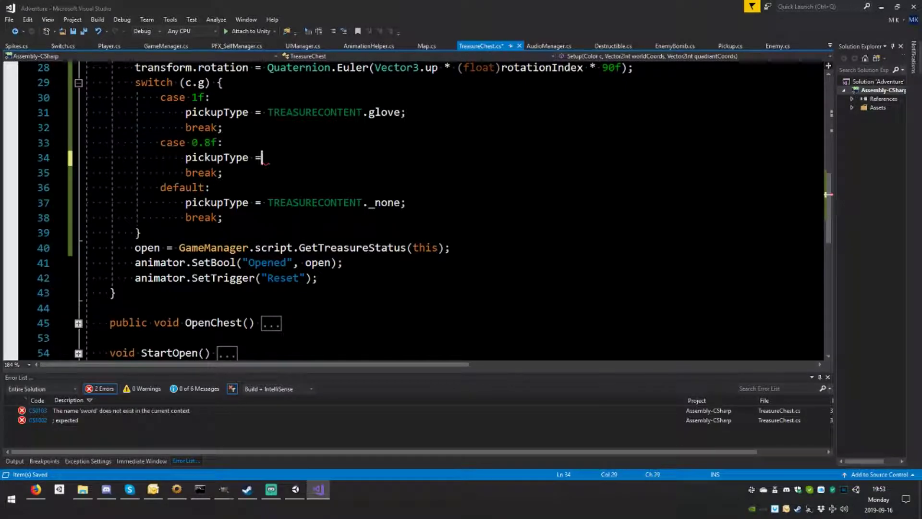
pyautogui.write('T')
pyautogui.press('Tab')
pyautogui.write('.sword')
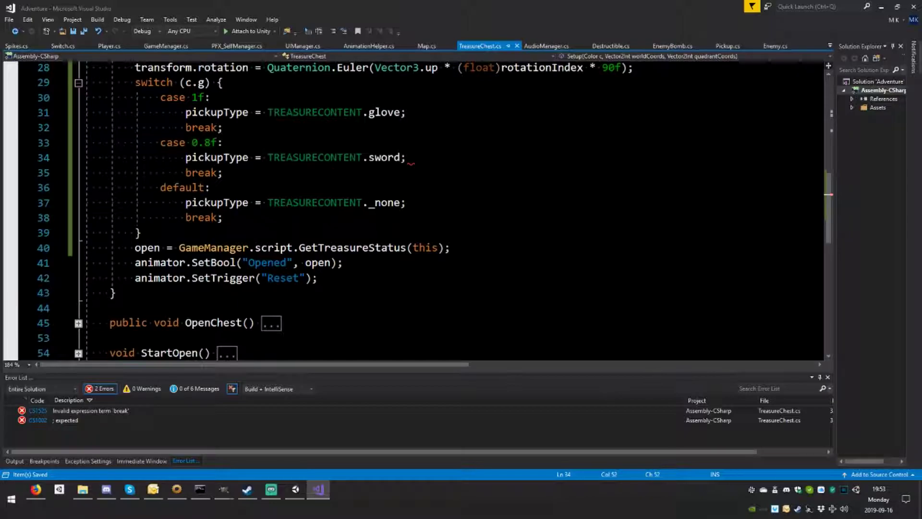
pyautogui.write(';')
pyautogui.scroll(2, 413, 211)
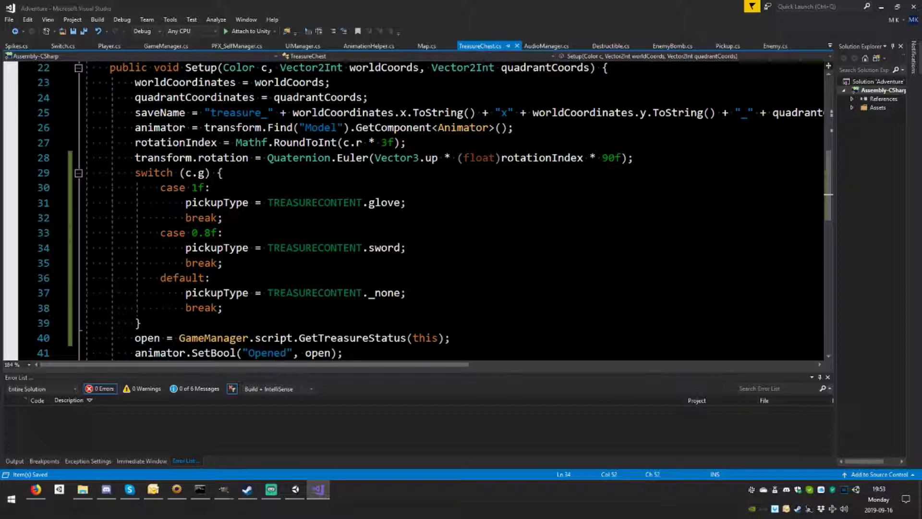
pyautogui.click(211, 233)
# Close GIMP's foreground colour dialog and bring the Map image to the front
pyautogui.hotkey('alt', 'Tab')
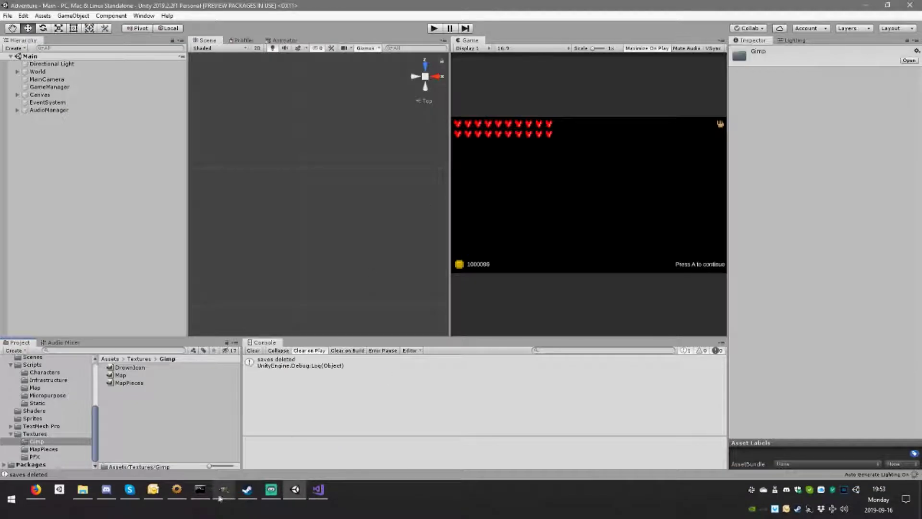
pyautogui.moveTo(223, 490)
pyautogui.click(249, 454)
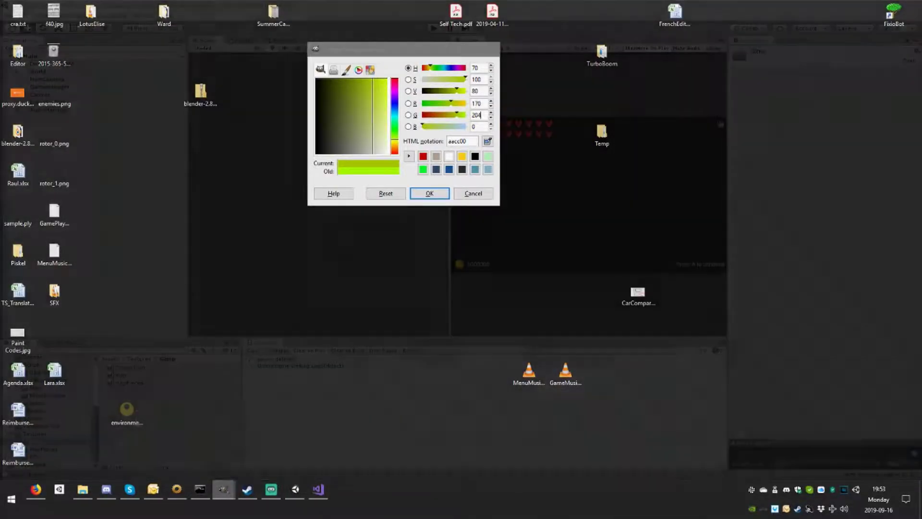
pyautogui.click(429, 193)
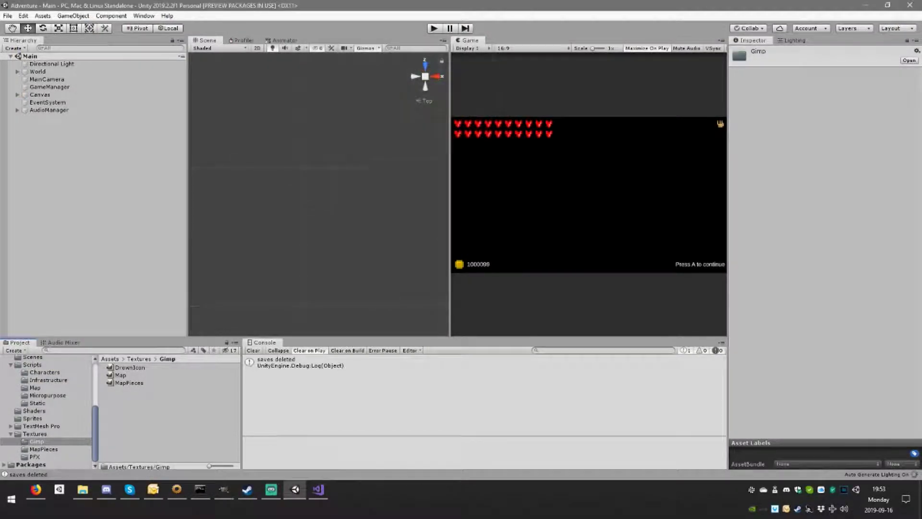
pyautogui.click(223, 489)
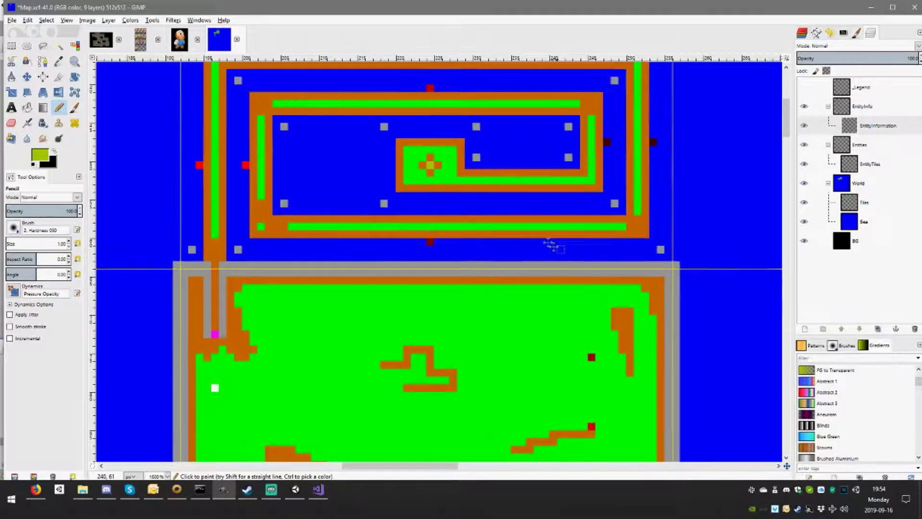
# Pan around the map canvas and make EntityTiles the active layer
pyautogui.scroll(-2, 551, 243)
pyautogui.hscroll(2, 528, 221)
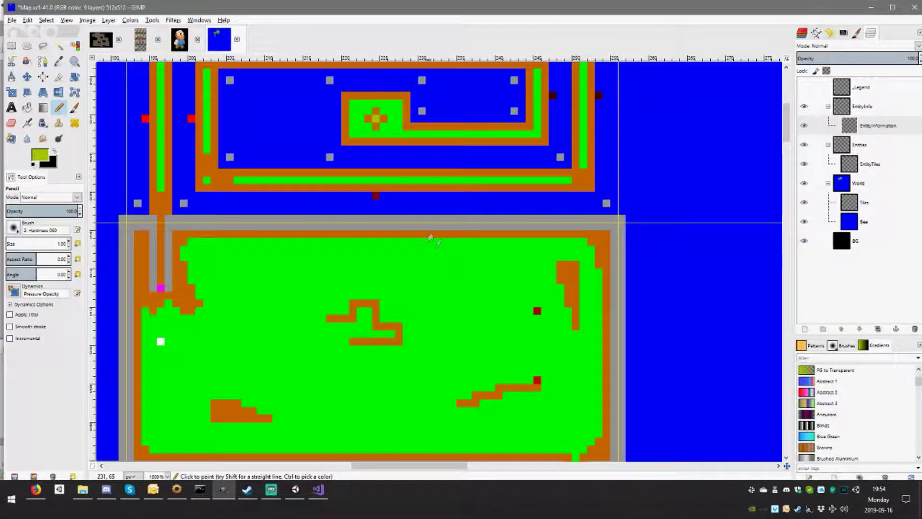
pyautogui.scroll(2, 430, 237)
pyautogui.hscroll(2, 430, 237)
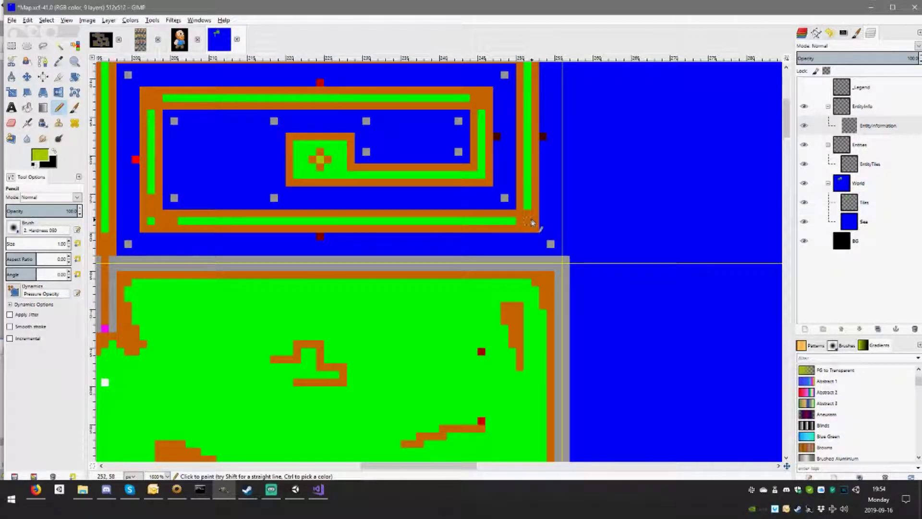
pyautogui.scroll(-3, 507, 226)
pyautogui.hscroll(-2, 506, 226)
pyautogui.hscroll(-2, 495, 201)
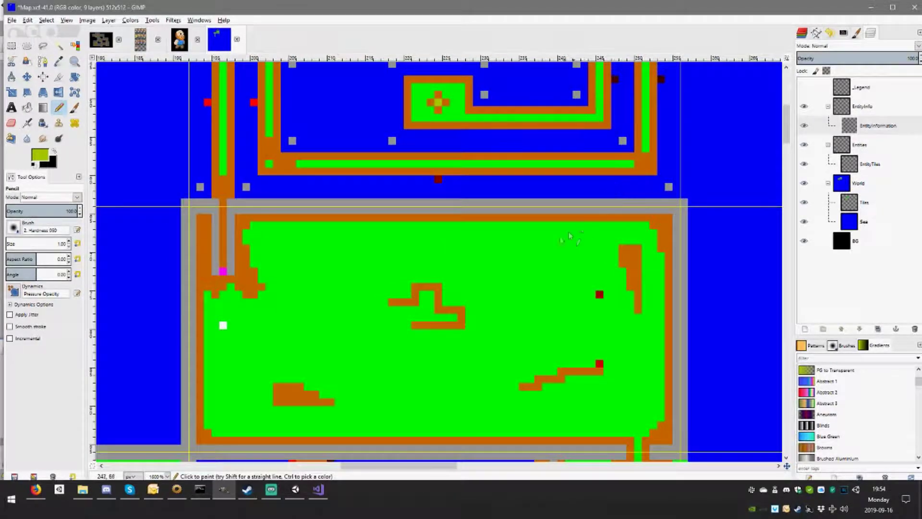
pyautogui.scroll(-3, 486, 180)
pyautogui.scroll(-1, 486, 180)
pyautogui.scroll(-1, 525, 263)
pyautogui.hscroll(2, 442, 171)
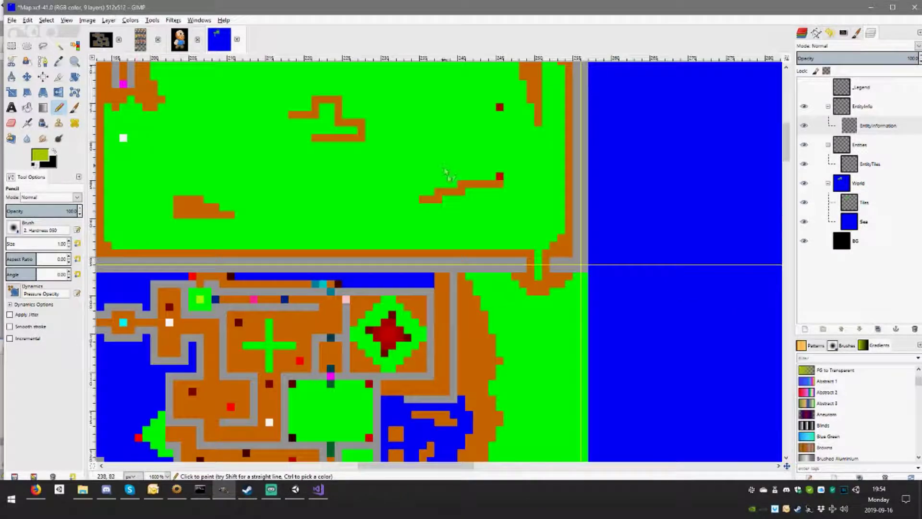
pyautogui.scroll(-2, 443, 171)
pyautogui.hscroll(-4, 442, 171)
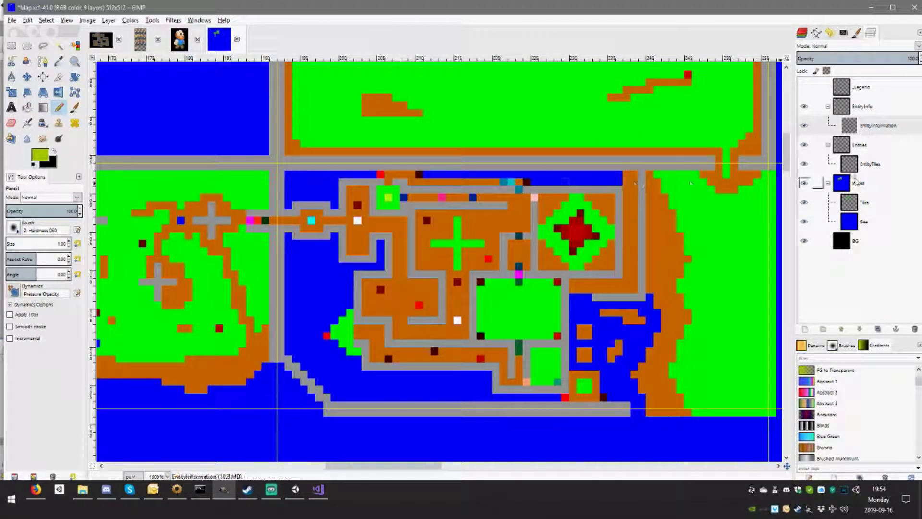
pyautogui.click(868, 166)
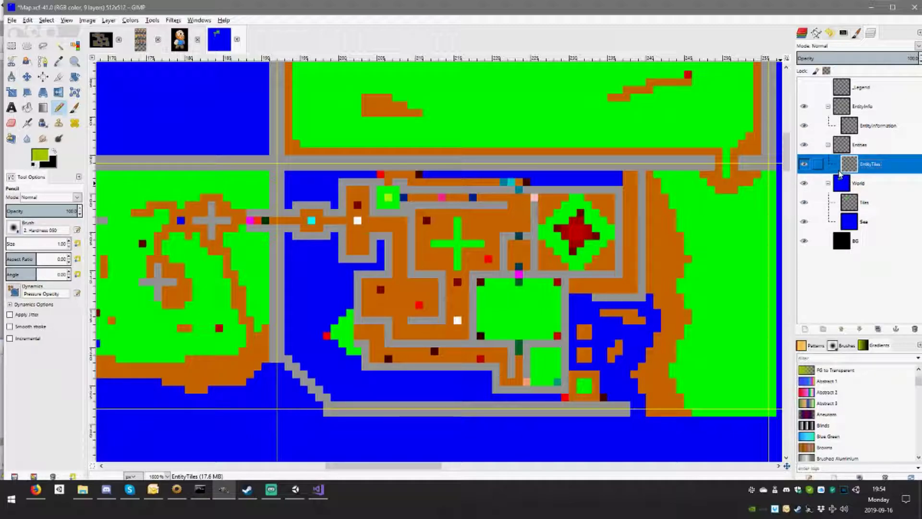
# Paint a red pixel below the entrance's magenta pixel and redraw the magenta pixel one higher
pyautogui.keyDown('ctrl'); pyautogui.click(419, 306); pyautogui.keyUp('ctrl')
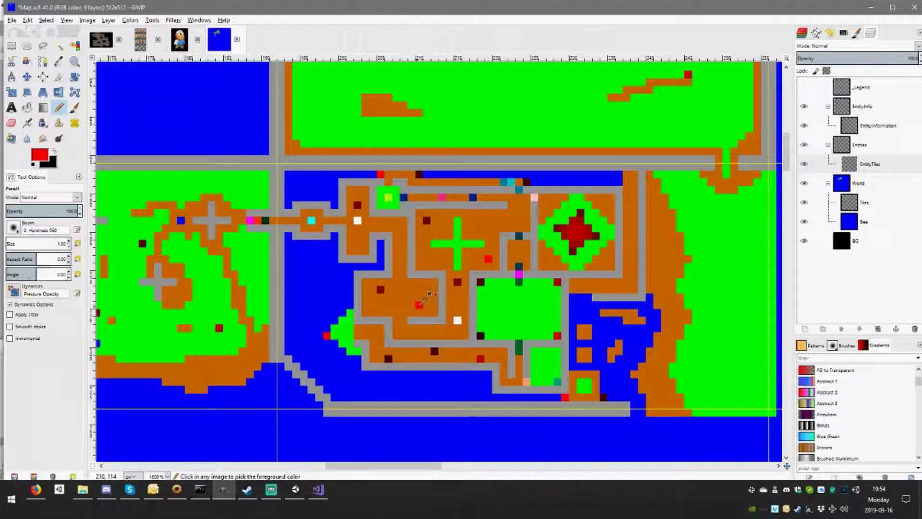
pyautogui.scroll(5, 442, 234)
pyautogui.scroll(3, 442, 234)
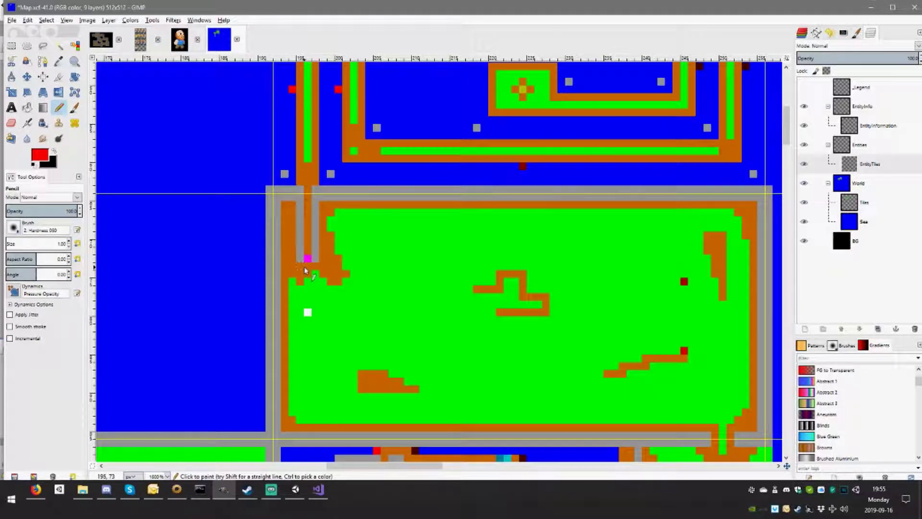
pyautogui.click(306, 266)
pyautogui.keyDown('ctrl'); pyautogui.click(307, 258); pyautogui.keyUp('ctrl')
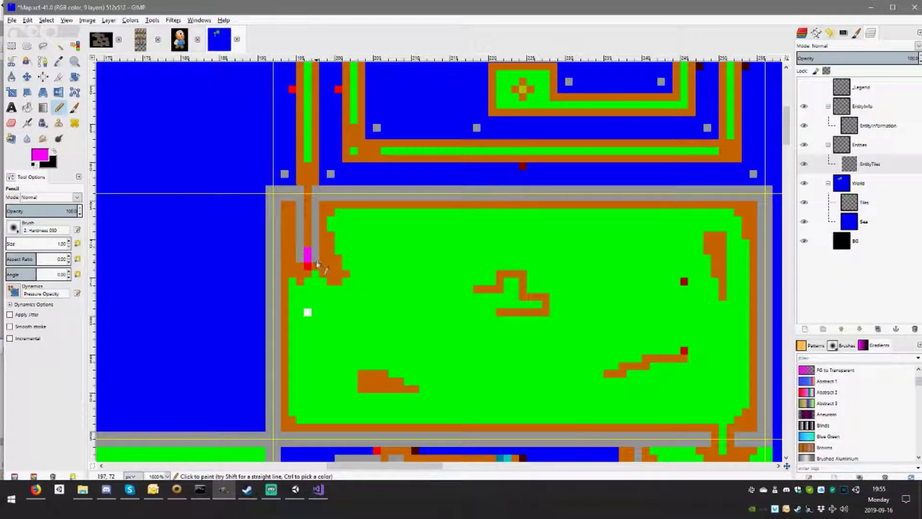
pyautogui.click(307, 252)
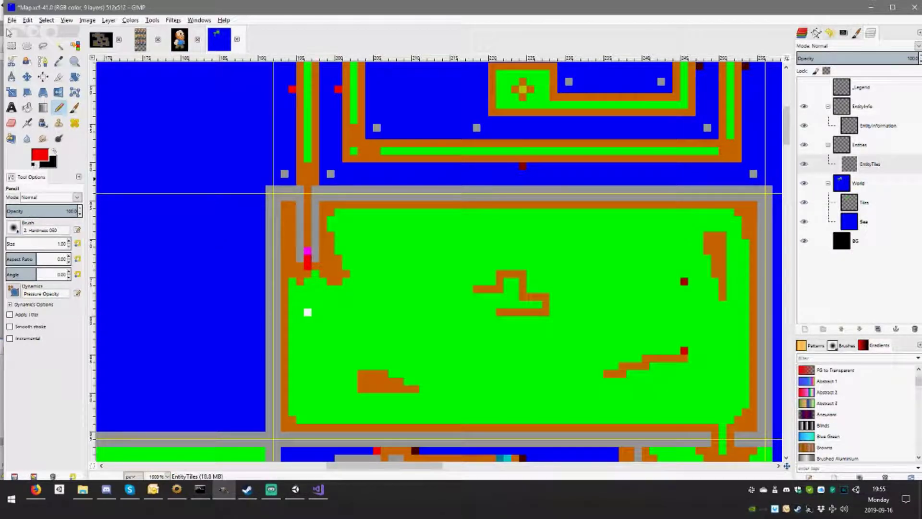
pyautogui.press('r')
pyautogui.click(307, 259)
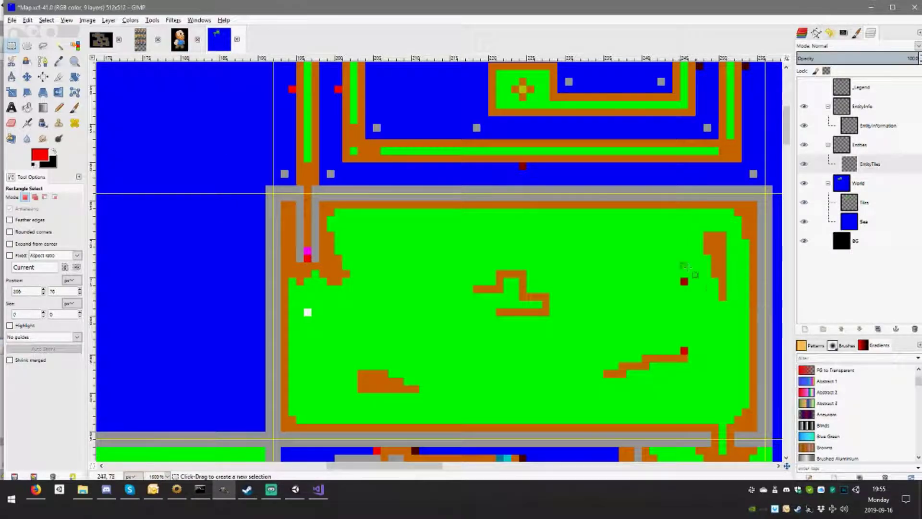
# Copy the two right-hand dark red pixels and anchor a copy, shifted left, mid-field
pyautogui.moveTo(658, 248); pyautogui.dragTo(726, 393)
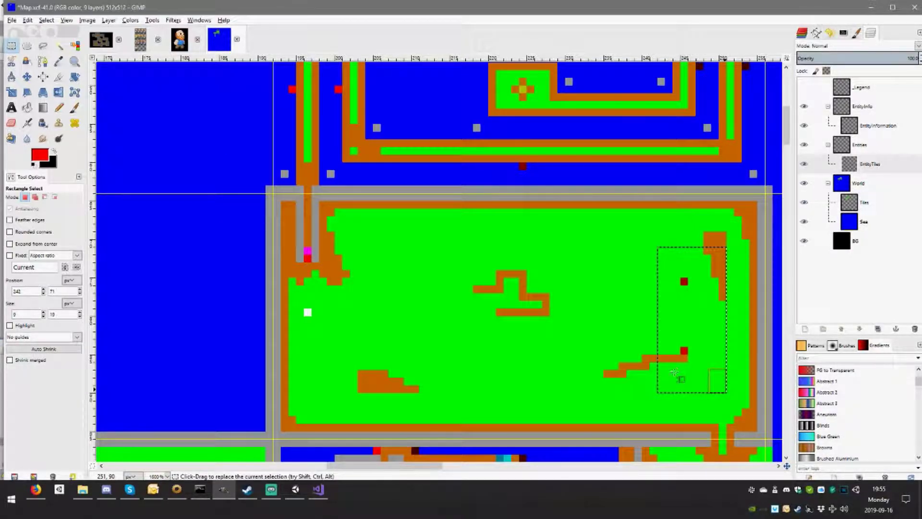
pyautogui.press('ctrl')
pyautogui.hotkey('ctrl', 'c')
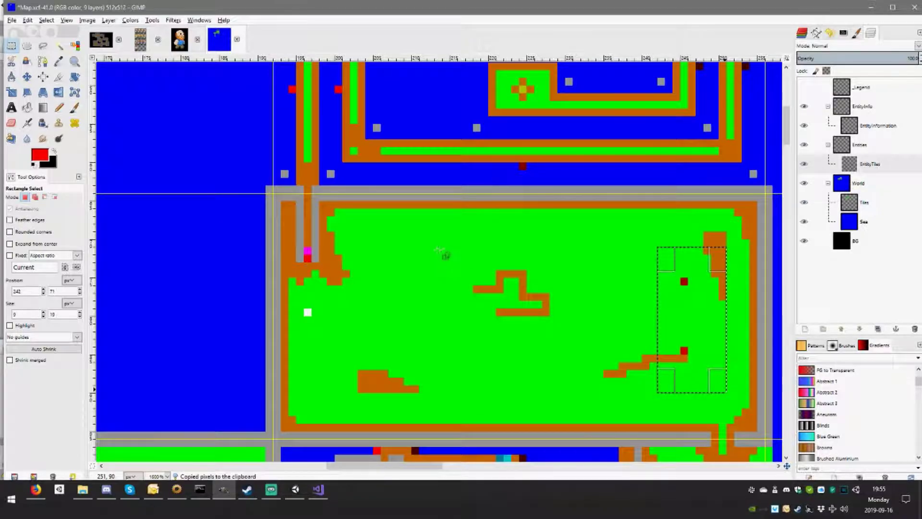
pyautogui.moveTo(442, 247); pyautogui.dragTo(520, 385)
pyautogui.hotkey('ctrl', 'v')
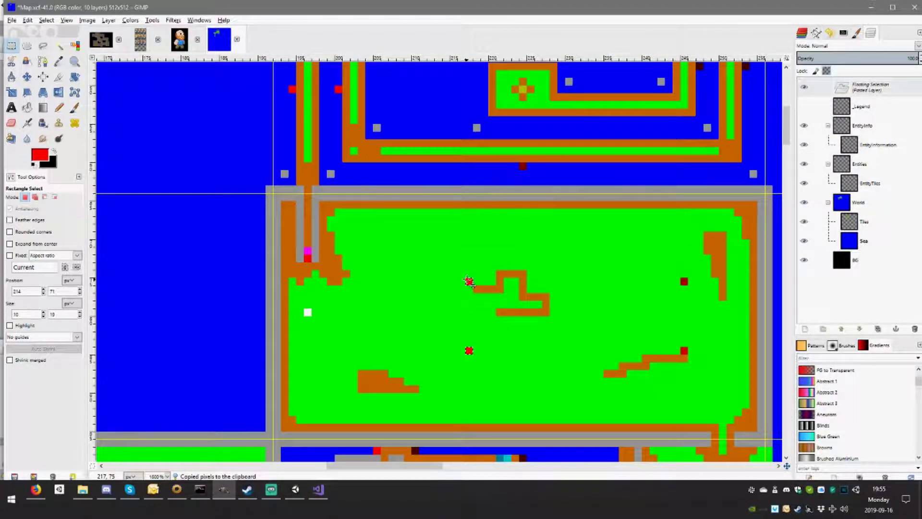
pyautogui.moveTo(469, 281); pyautogui.dragTo(439, 286)
pyautogui.click(502, 323)
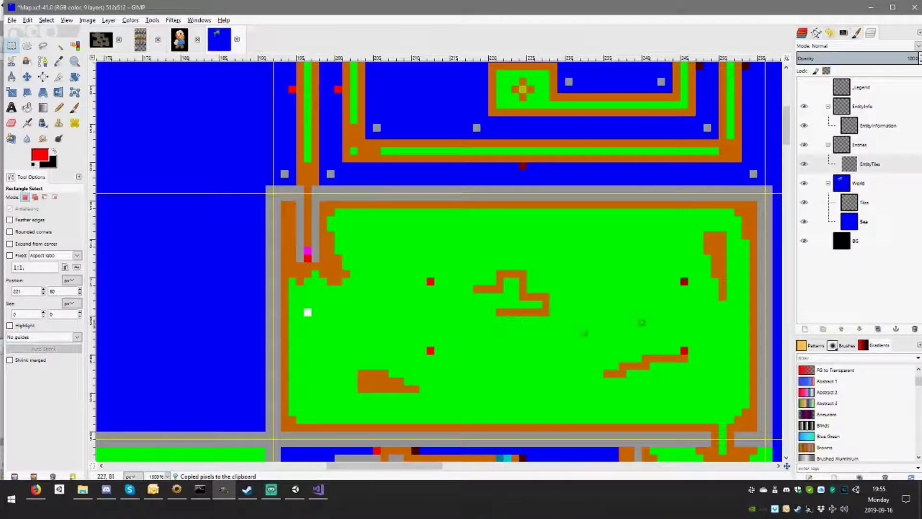
# Recopy the right-hand dark red pixels, paste them over the new ones, then clear selections
pyautogui.moveTo(623, 240); pyautogui.dragTo(706, 384)
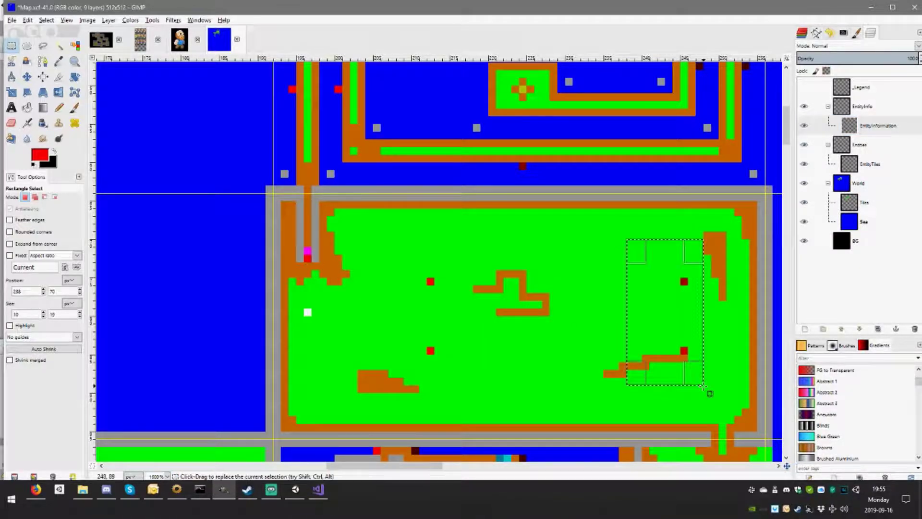
pyautogui.hotkey('ctrl', 'c')
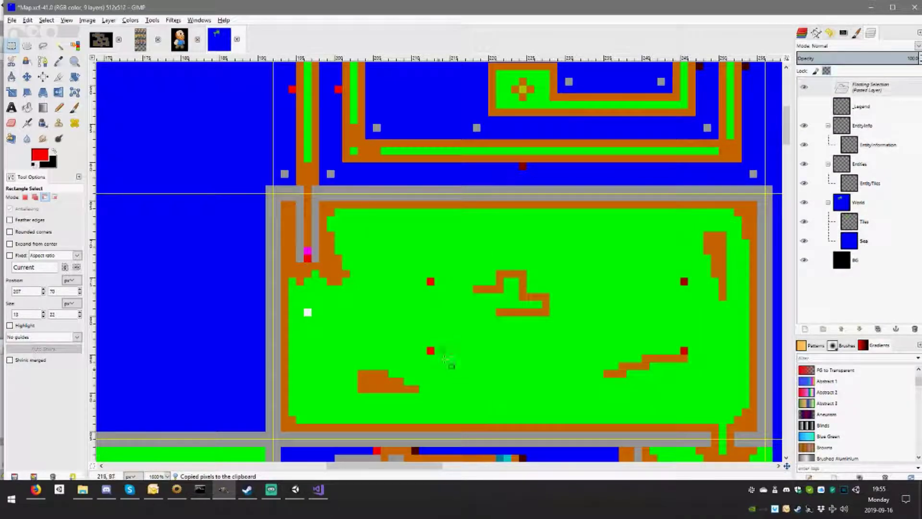
pyautogui.hotkey('ctrl', 'v')
pyautogui.click(557, 324)
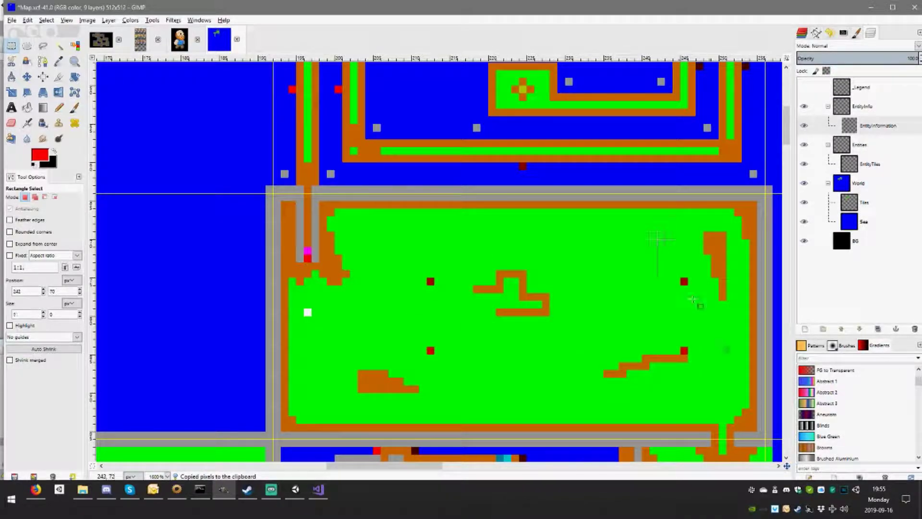
pyautogui.moveTo(655, 238); pyautogui.dragTo(744, 382)
pyautogui.click(531, 367)
pyautogui.moveTo(588, 263); pyautogui.dragTo(611, 338)
pyautogui.click(584, 365)
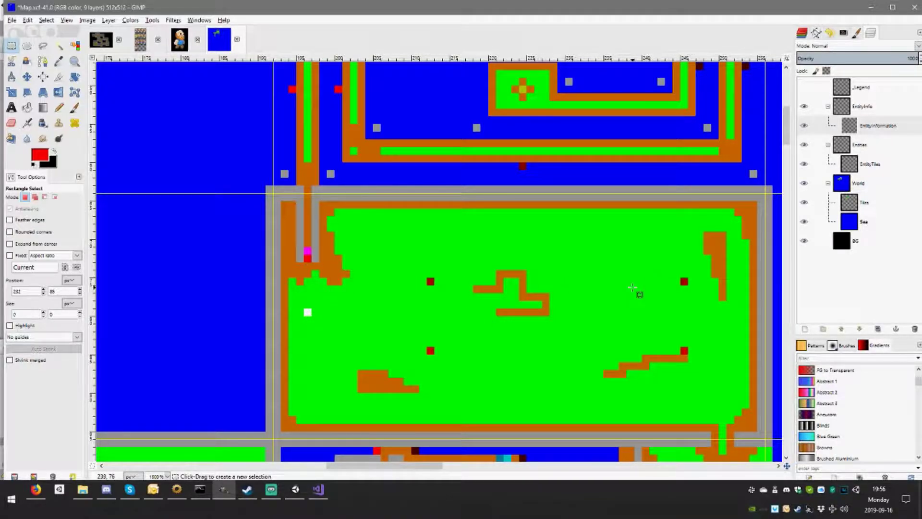
# With the Pencil, paint the white entity pixel in the upper grass teal, sampled from an existing teal pixel
pyautogui.click(308, 252)
pyautogui.scroll(-3, 308, 252)
pyautogui.hscroll(-3, 308, 252)
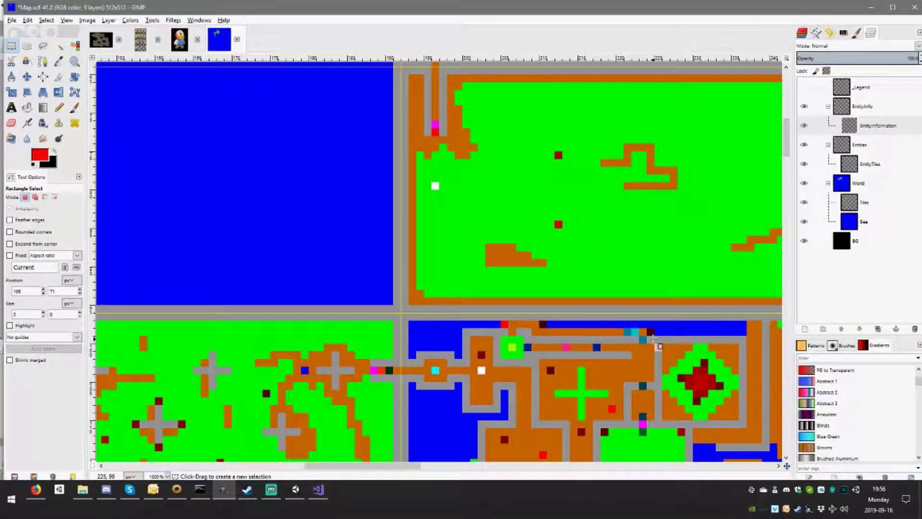
pyautogui.hscroll(1, 601, 330)
pyautogui.scroll(1, 601, 330)
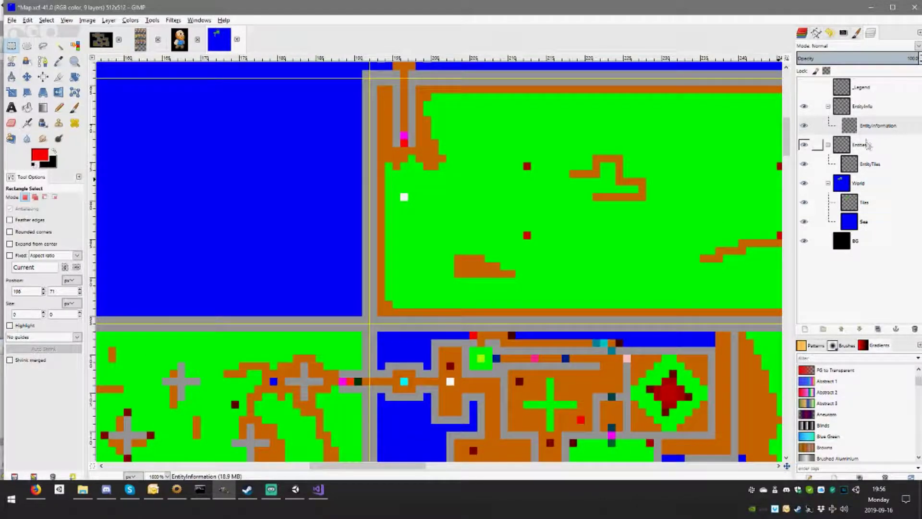
pyautogui.click(63, 111)
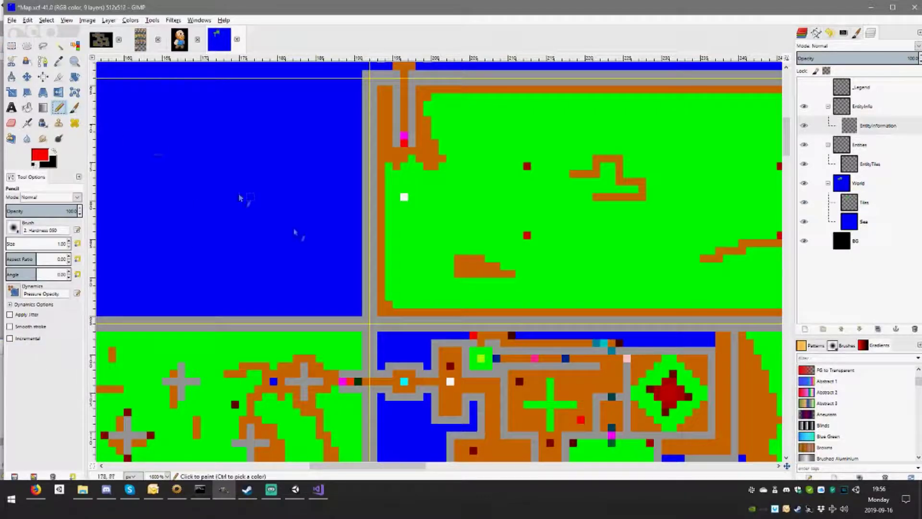
pyautogui.keyDown('ctrl'); pyautogui.click(615, 346); pyautogui.keyUp('ctrl')
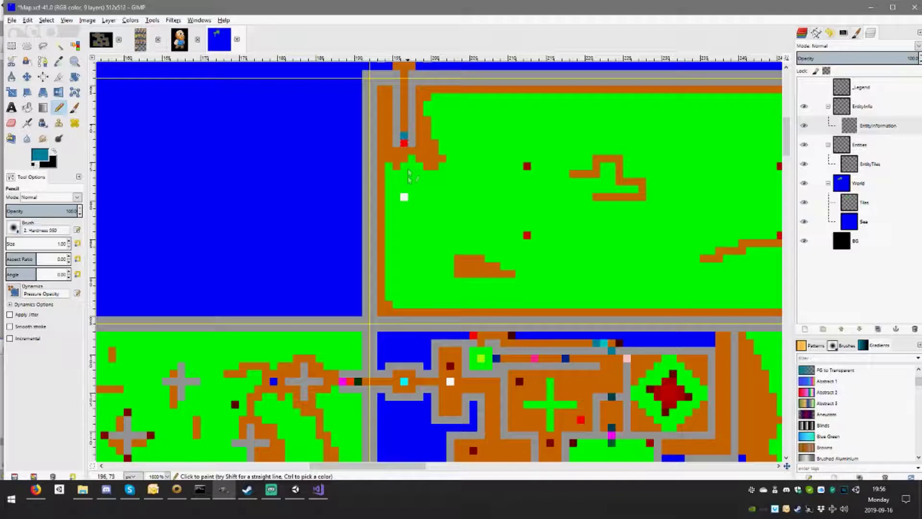
pyautogui.click(404, 196)
# Zoom around the map to check the recoloured entity pixels, then return to Visual Studio
pyautogui.scroll(-1, 641, 246)
pyautogui.scroll(1, 537, 229)
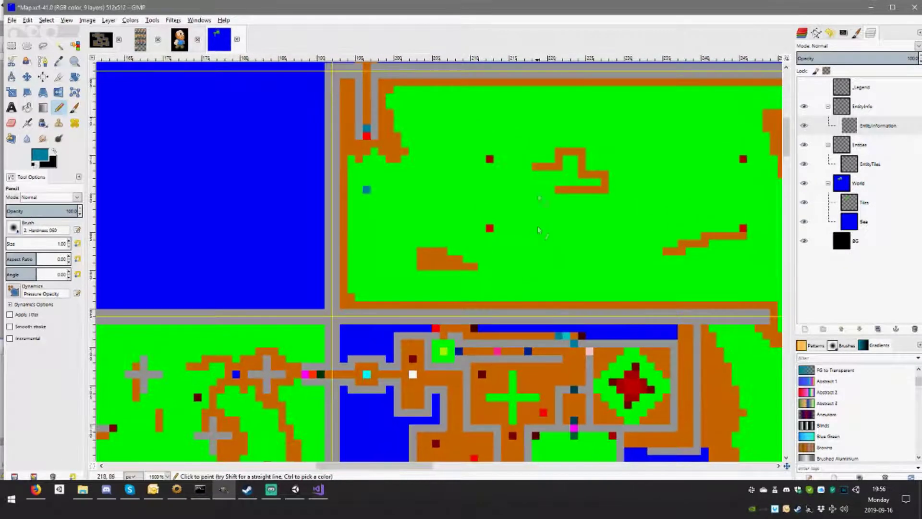
pyautogui.scroll(-1, 538, 229)
pyautogui.scroll(1, 561, 261)
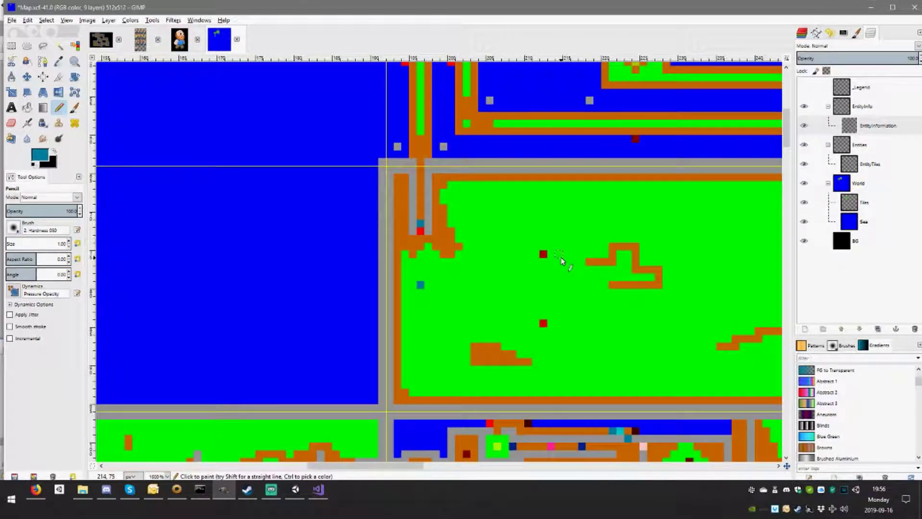
pyautogui.scroll(-1, 512, 254)
pyautogui.scroll(1, 512, 253)
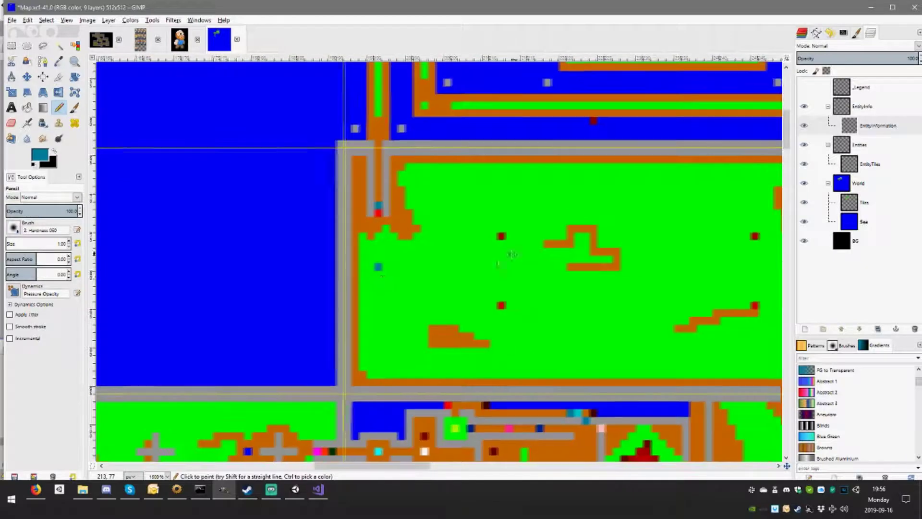
pyautogui.scroll(-1, 512, 254)
pyautogui.scroll(1, 482, 239)
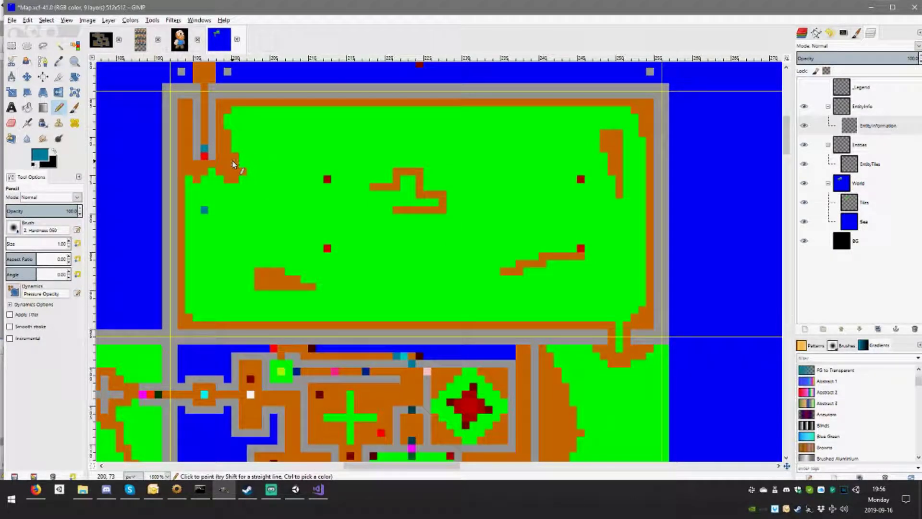
pyautogui.scroll(-1, 233, 160)
pyautogui.scroll(1, 362, 188)
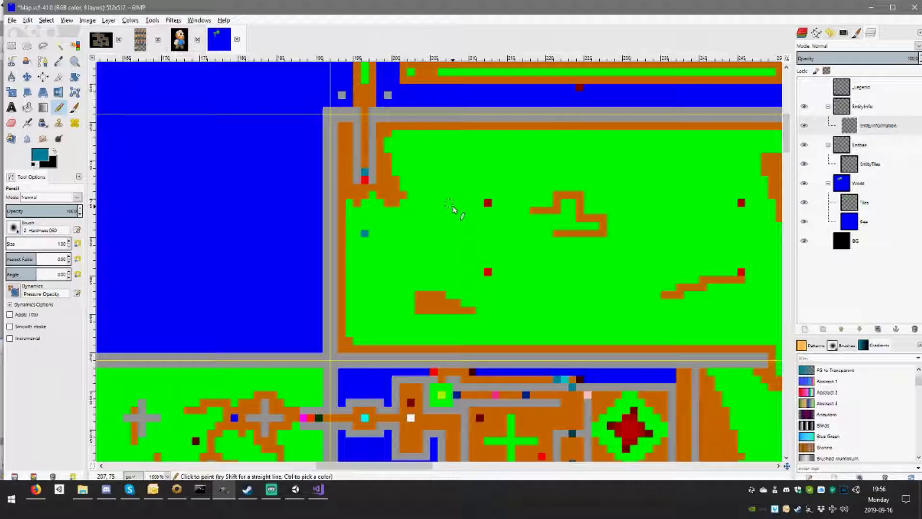
pyautogui.hotkey('alt', 'Tab')
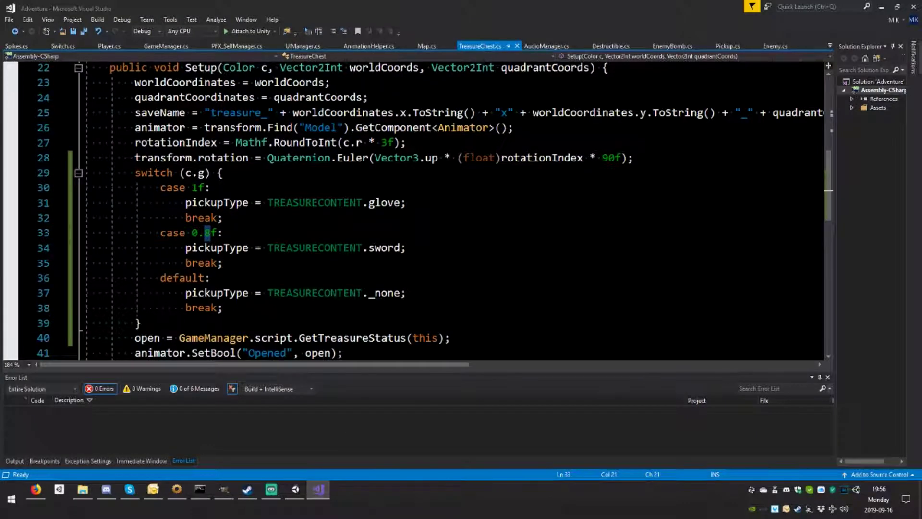
# Show Map.cs with its SetupMap method expanded to read the tile-building code
pyautogui.click(418, 48)
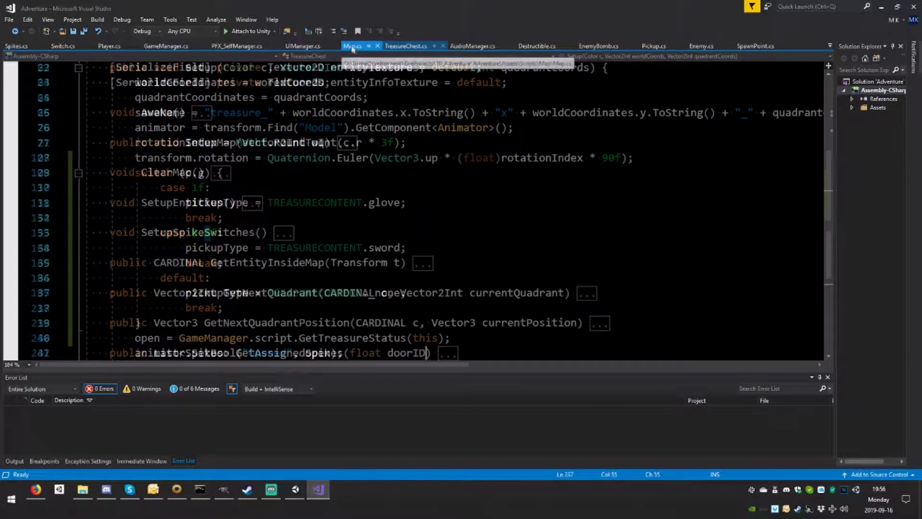
pyautogui.scroll(-3, 413, 212)
pyautogui.scroll(1, 413, 211)
pyautogui.scroll(-1, 413, 211)
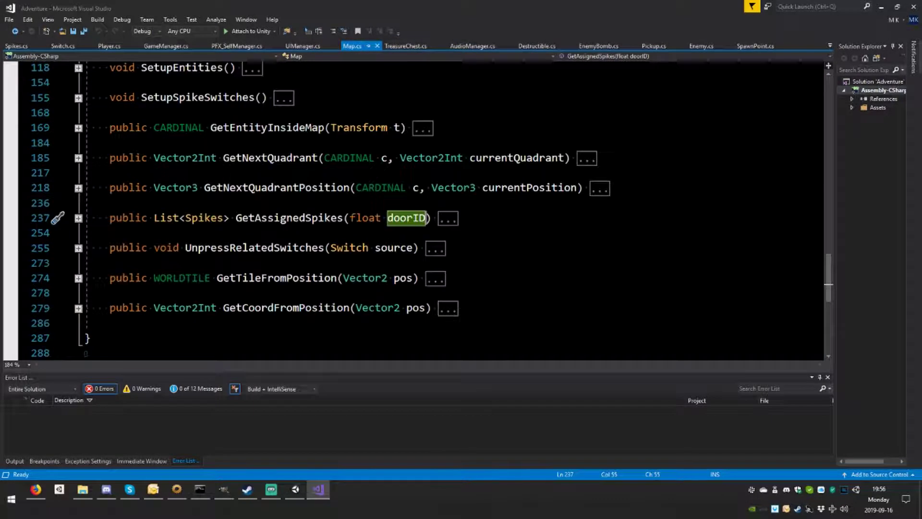
pyautogui.scroll(1, 413, 211)
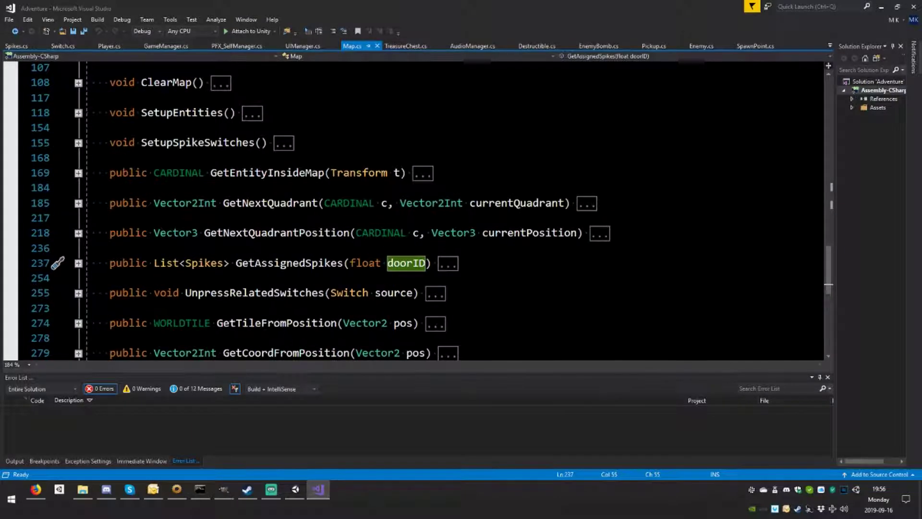
pyautogui.scroll(2, 414, 211)
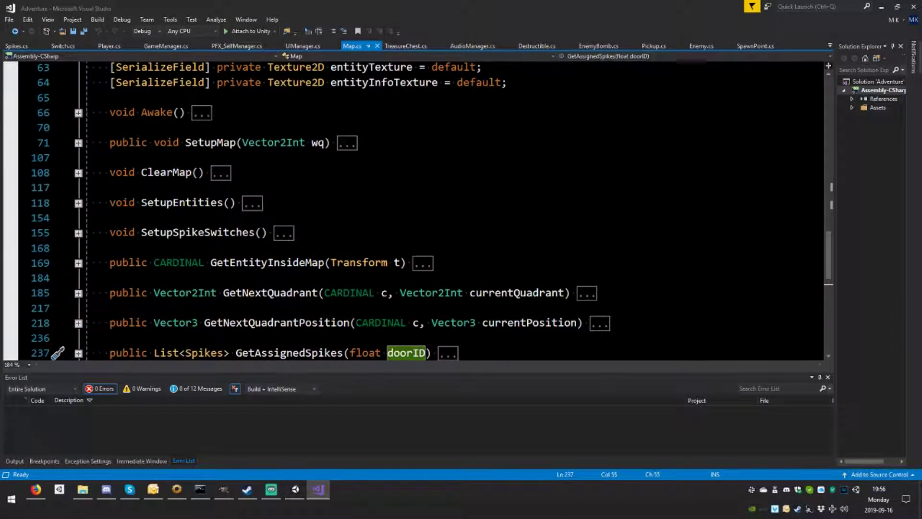
pyautogui.click(79, 143)
pyautogui.scroll(-3, 413, 212)
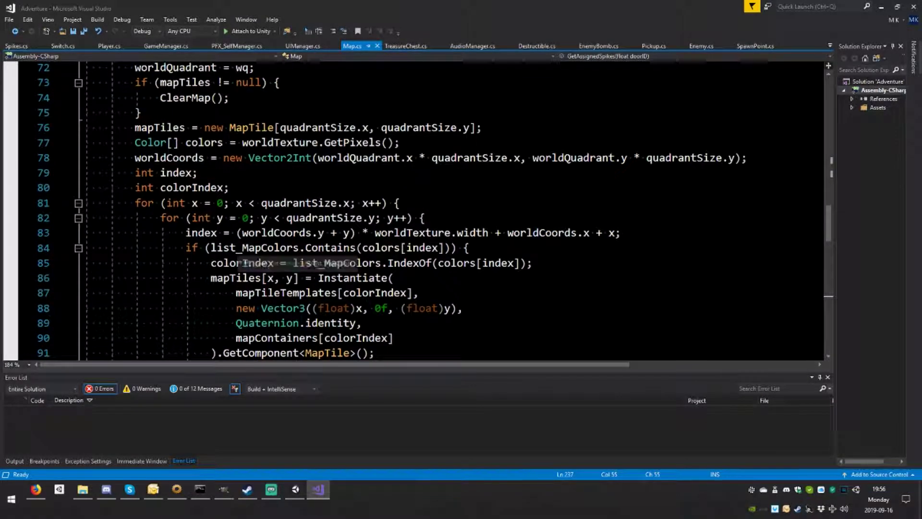
pyautogui.scroll(3, 413, 211)
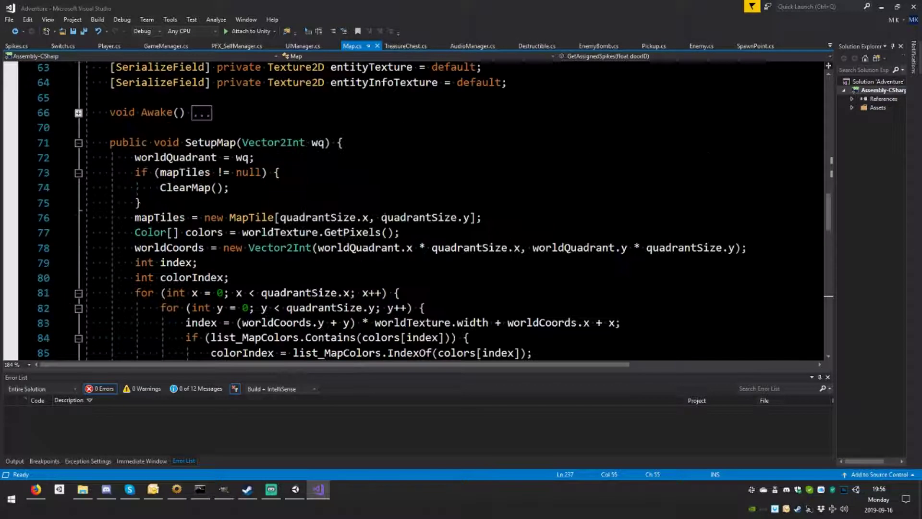
pyautogui.scroll(-3, 413, 211)
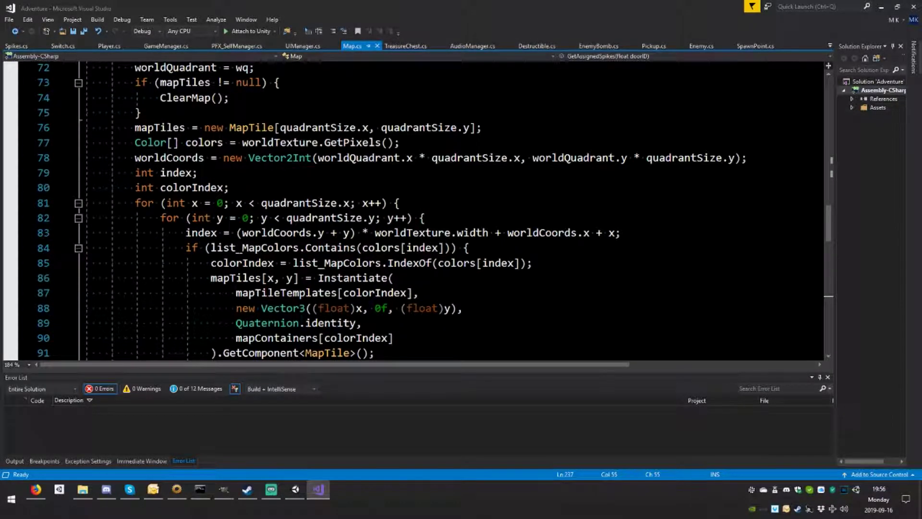
pyautogui.click(296, 493)
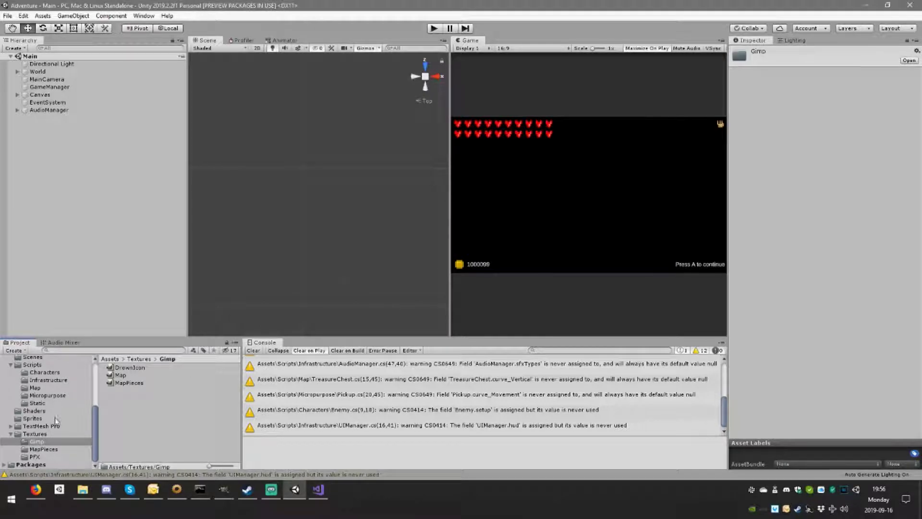
# Select the Characters through Static script folders together in the Project panel
pyautogui.click(43, 434)
pyautogui.click(34, 419)
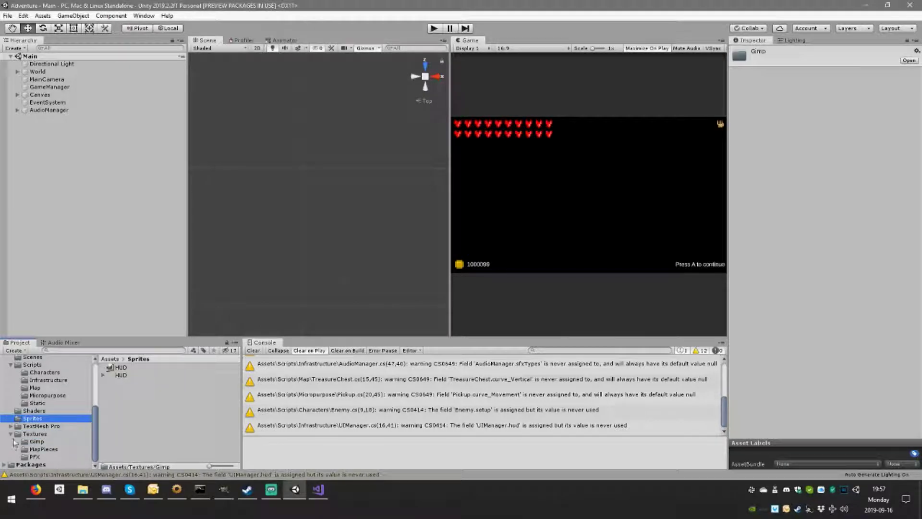
pyautogui.click(11, 434)
pyautogui.click(43, 396)
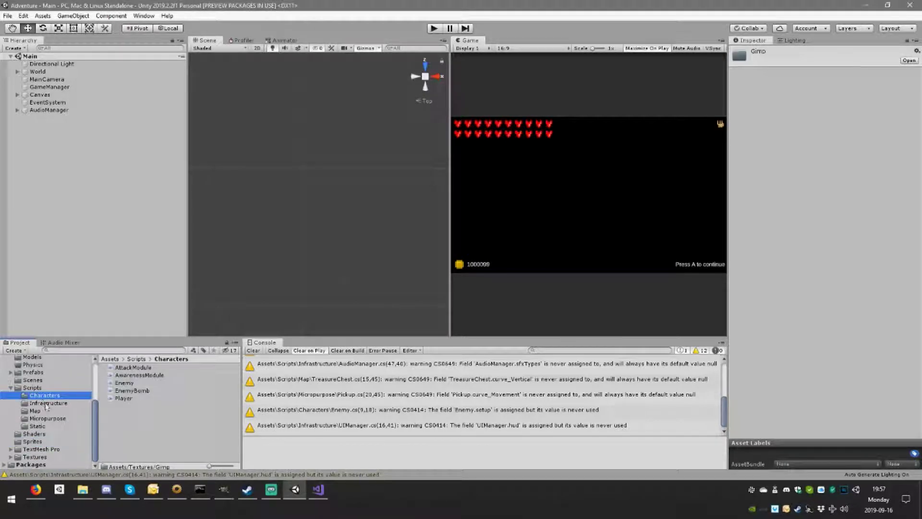
pyautogui.keyDown('shift'); pyautogui.click(45, 428); pyautogui.keyUp('shift')
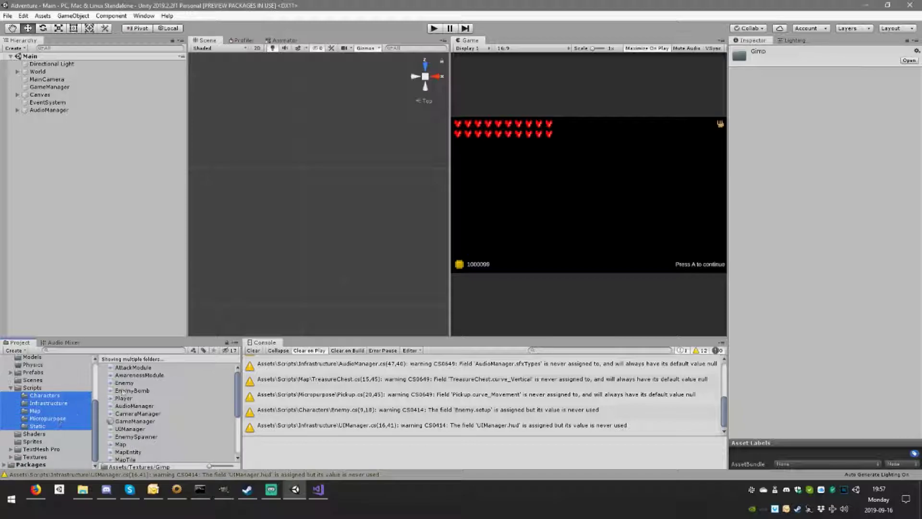
pyautogui.click(130, 368)
pyautogui.scroll(-5, 158, 452)
# Select all 25 scripts and open them in Visual Studio
pyautogui.keyDown('shift'); pyautogui.click(154, 458); pyautogui.keyUp('shift')
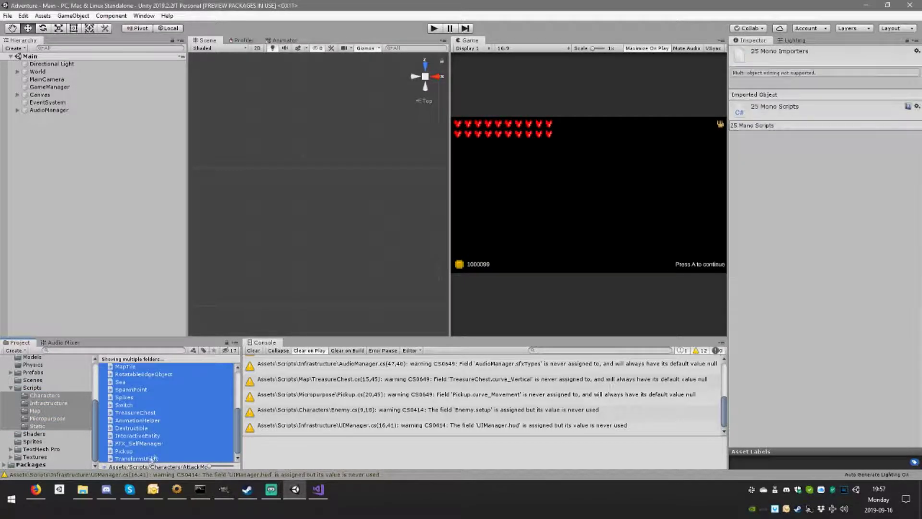
pyautogui.press('Return')
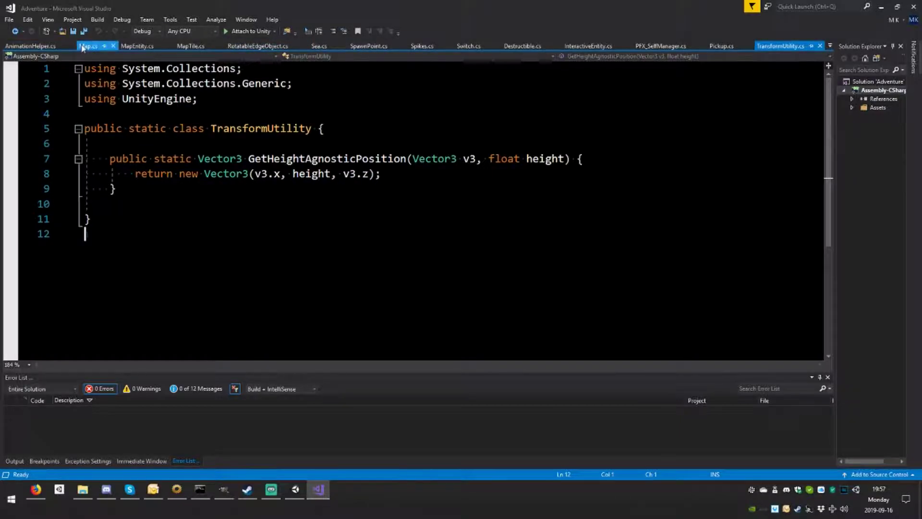
pyautogui.scroll(3, 481, 269)
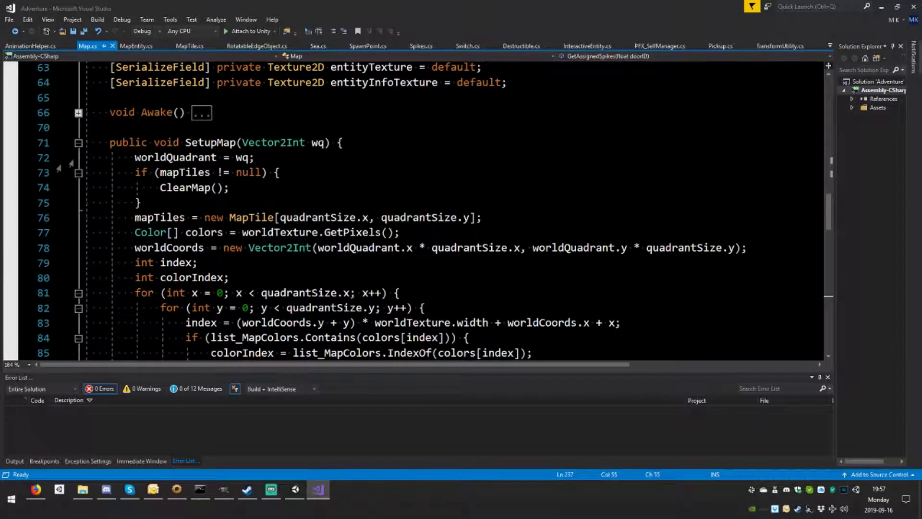
pyautogui.scroll(-1, 480, 269)
pyautogui.scroll(-2, 480, 269)
pyautogui.scroll(-3, 480, 269)
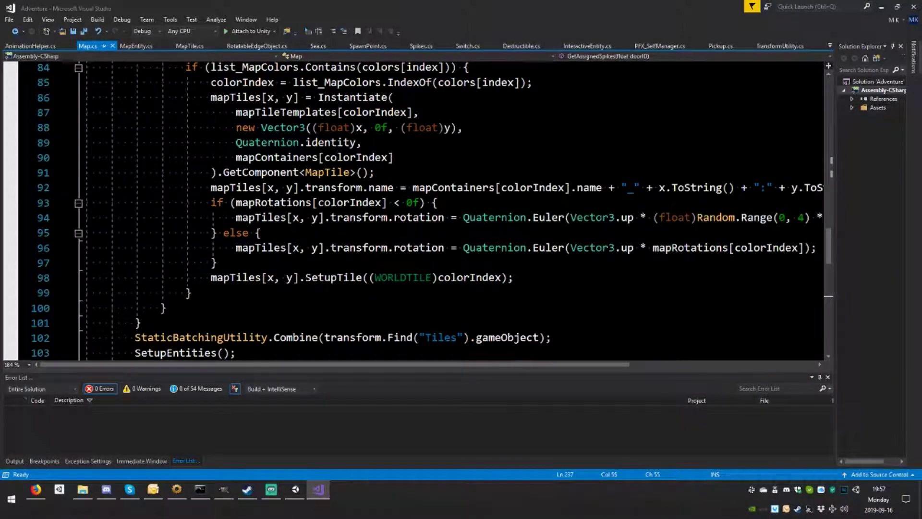
pyautogui.scroll(2, 413, 211)
pyautogui.scroll(-2, 413, 211)
pyautogui.scroll(-2, 413, 211)
pyautogui.scroll(-2, 413, 212)
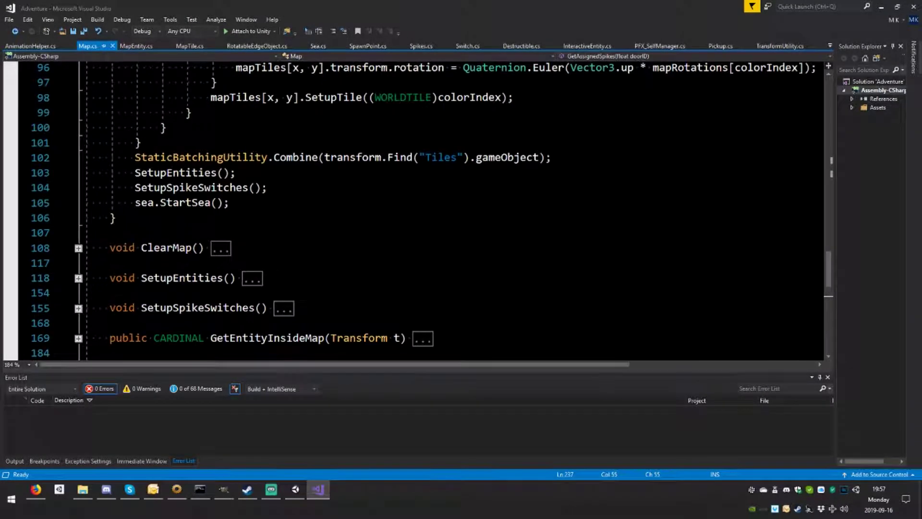
# Expand SetupEntities in Map.cs and highlight its list_EntityColors references
pyautogui.click(78, 279)
pyautogui.scroll(-4, 413, 212)
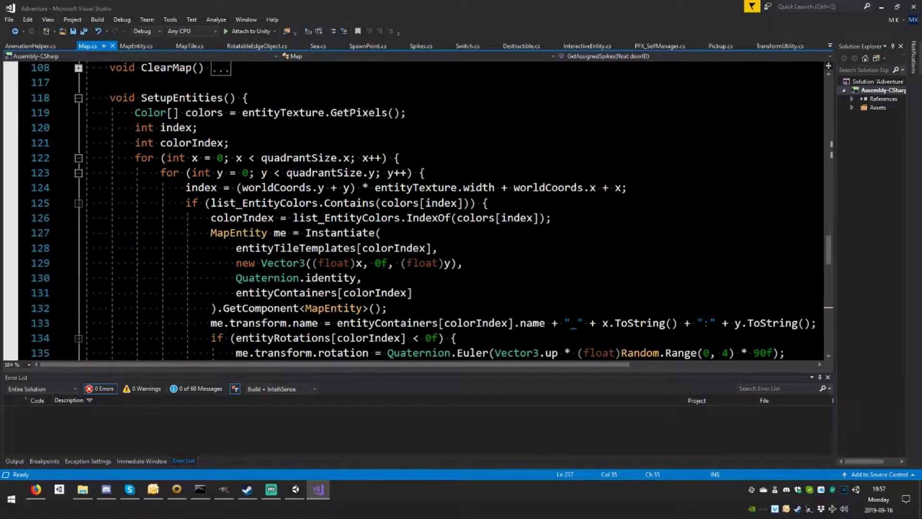
pyautogui.scroll(-2, 355, 130)
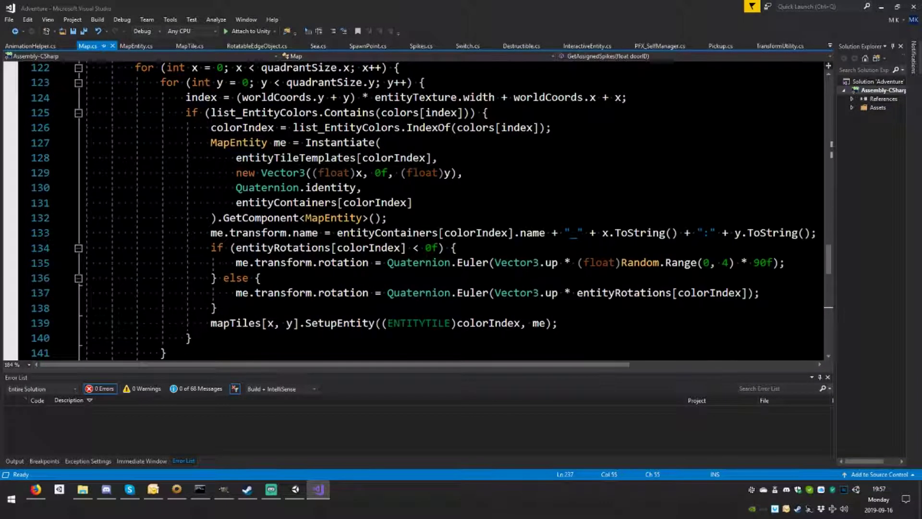
pyautogui.click(356, 128)
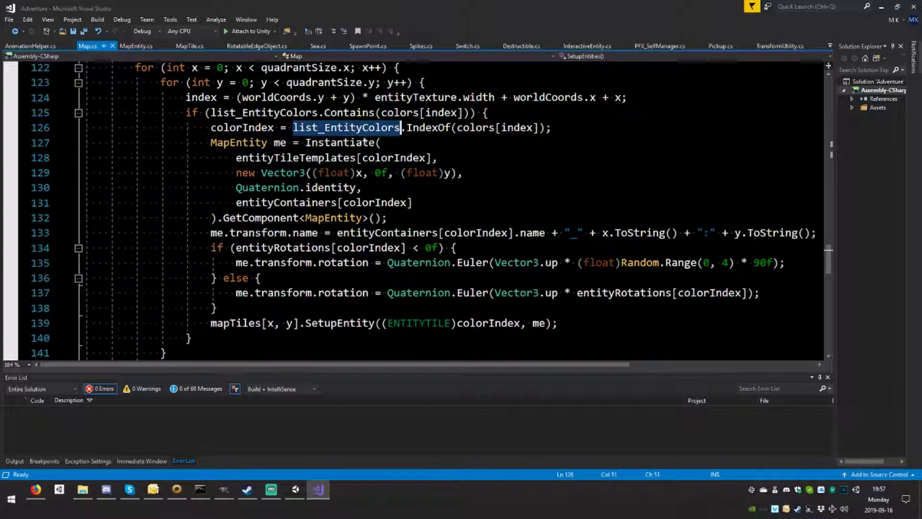
pyautogui.click(295, 490)
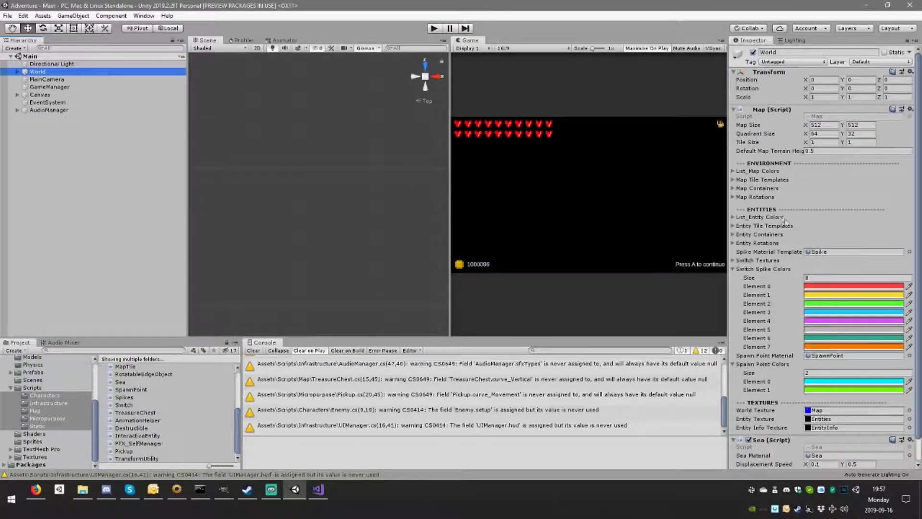
# Expand List_Entity Colors and Entity Tile Templates on the World object's Map script
pyautogui.click(733, 217)
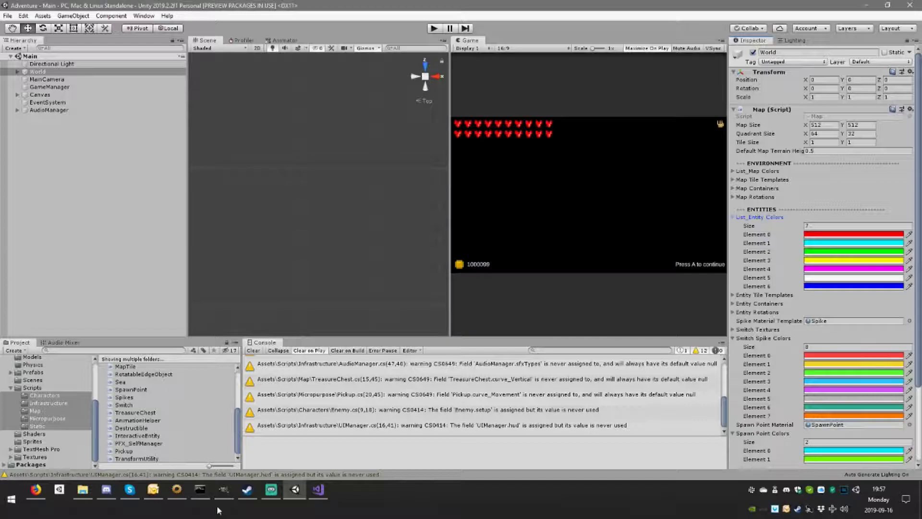
pyautogui.click(317, 491)
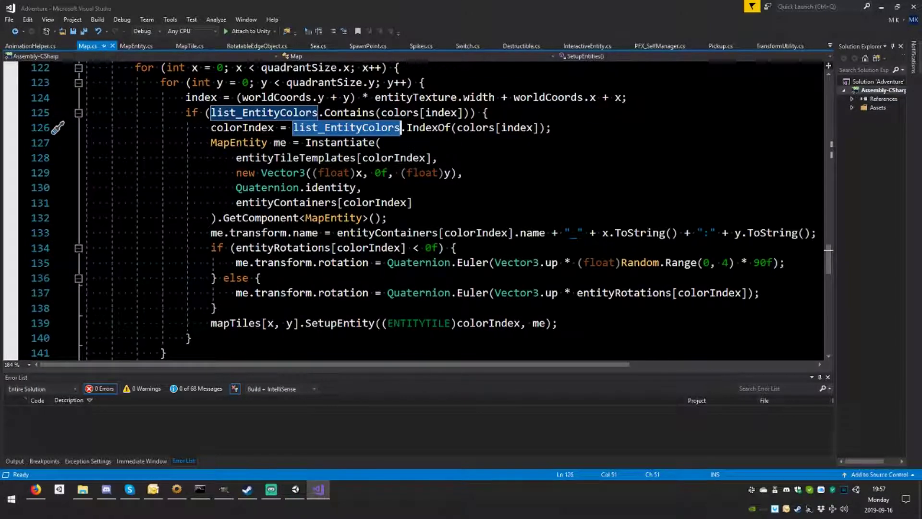
pyautogui.click(295, 489)
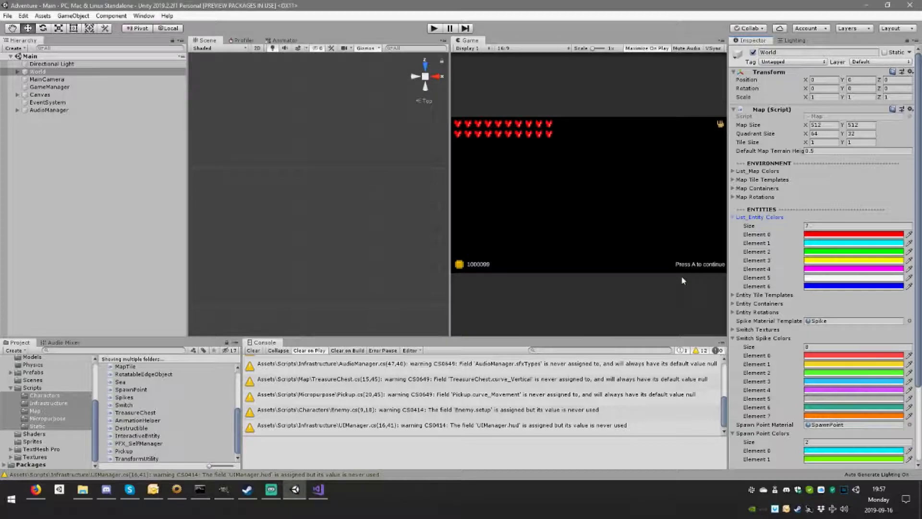
pyautogui.click(733, 295)
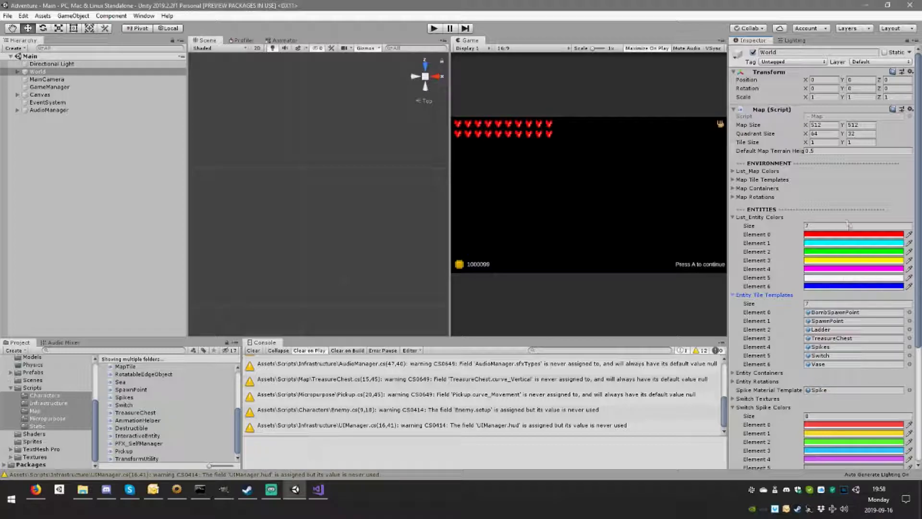
# Resize List_Entity Colors to 8 and set the new Element 7 to orange FF8000
pyautogui.click(847, 261)
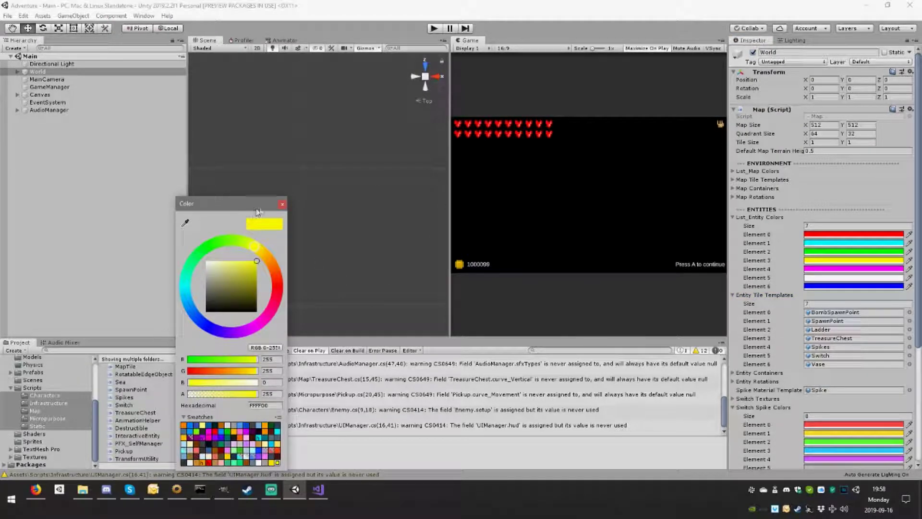
pyautogui.click(283, 204)
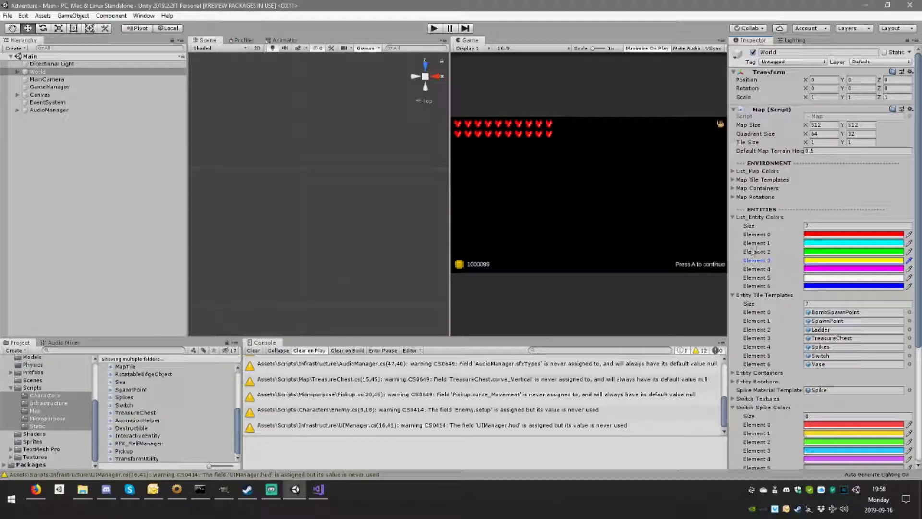
pyautogui.click(828, 225)
pyautogui.write('8')
pyautogui.press('Return')
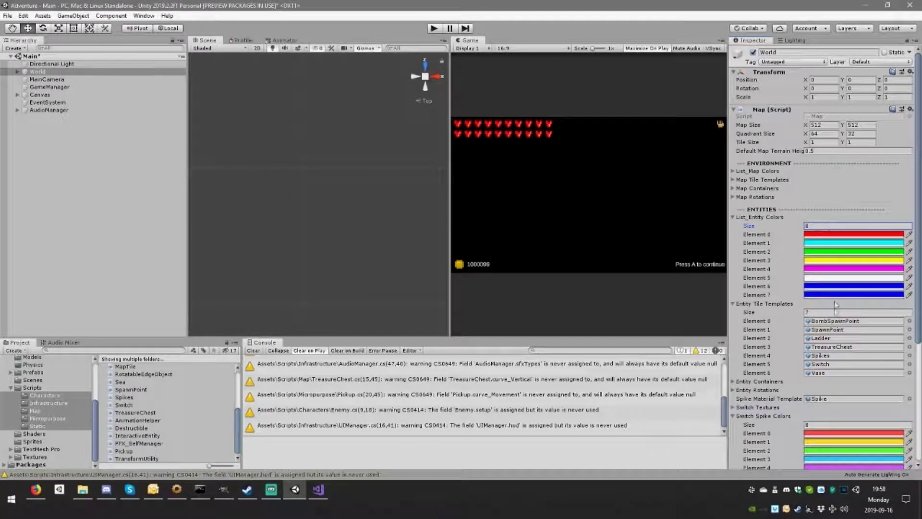
pyautogui.click(840, 295)
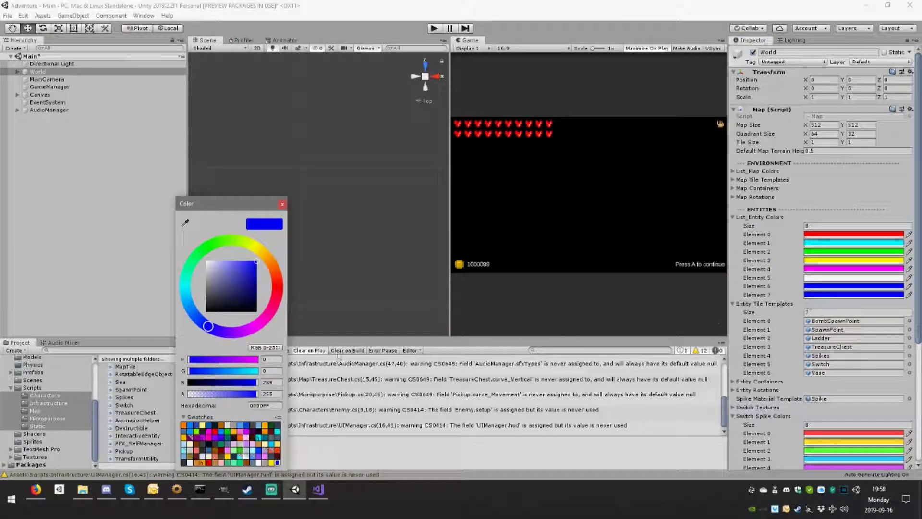
pyautogui.click(273, 287)
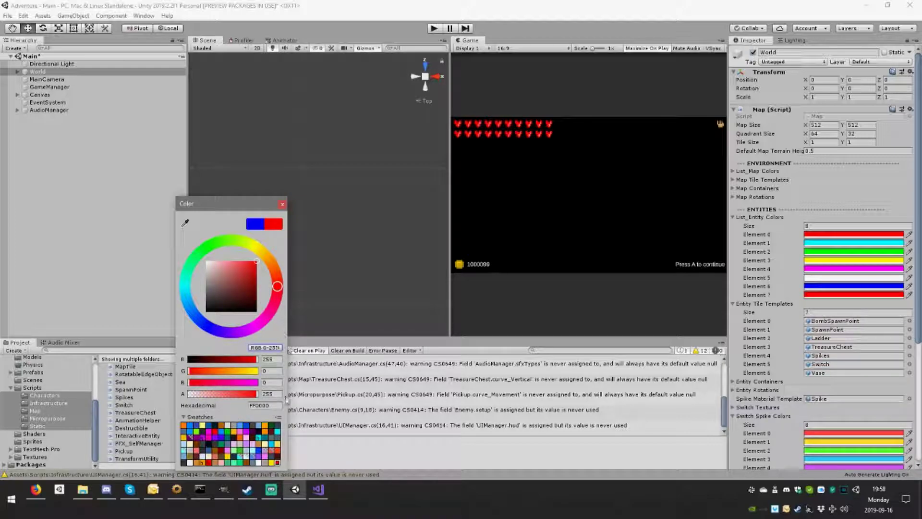
pyautogui.click(223, 375)
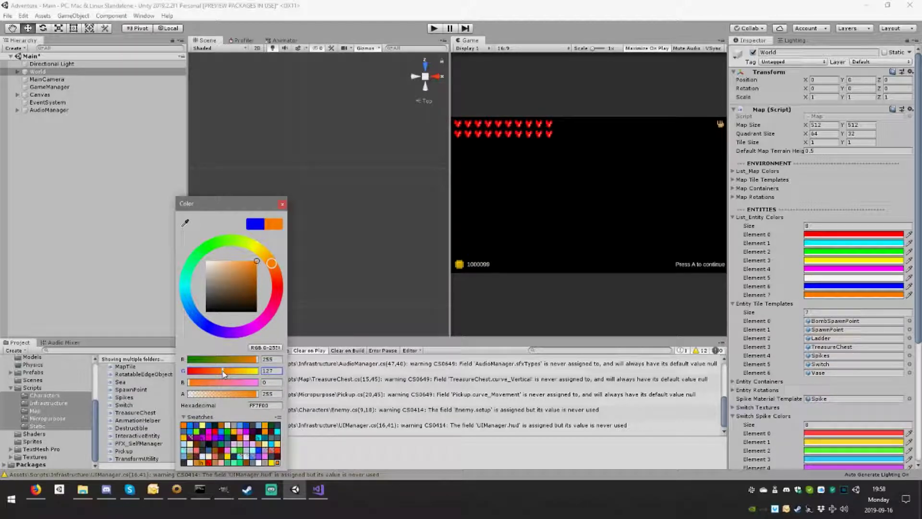
pyautogui.moveTo(223, 370); pyautogui.dragTo(222, 371)
pyautogui.click(282, 203)
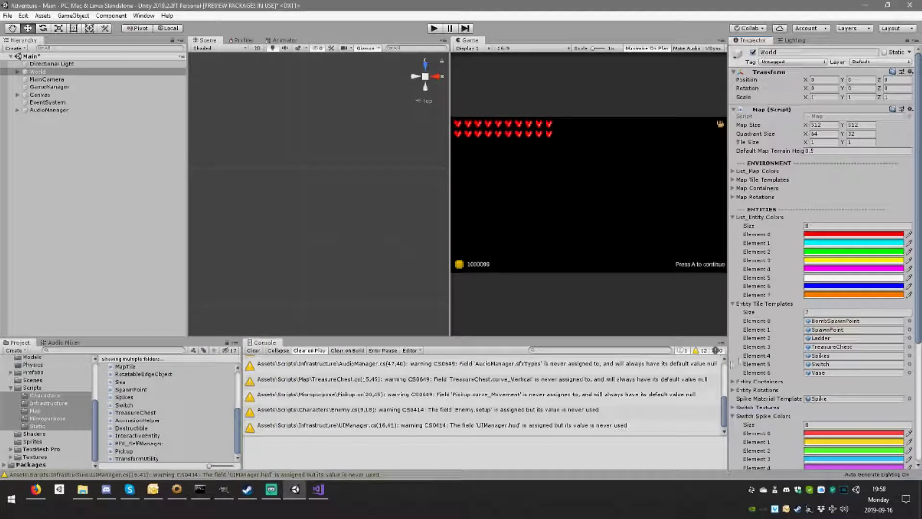
# Resize Entity Tile Templates to 8 and assign the Vase prefab to Element 7
pyautogui.click(827, 313)
pyautogui.write('8')
pyautogui.press('Return')
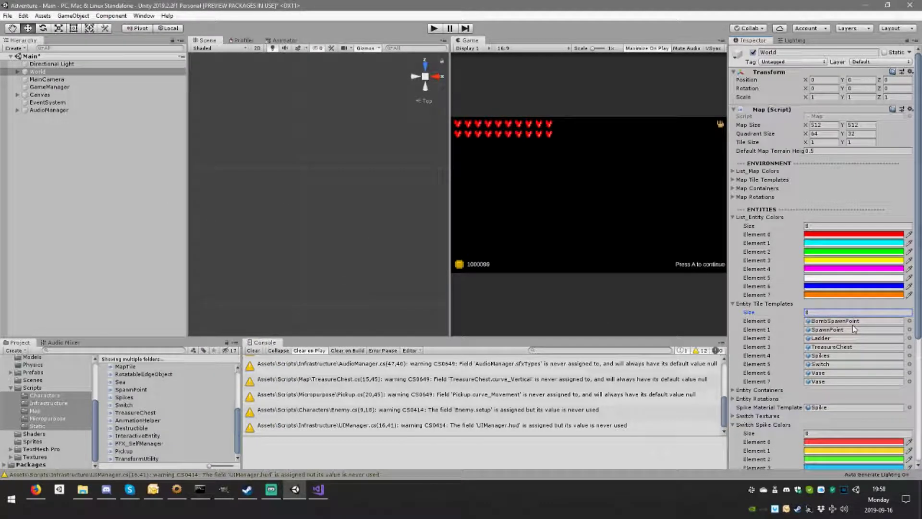
pyautogui.click(909, 382)
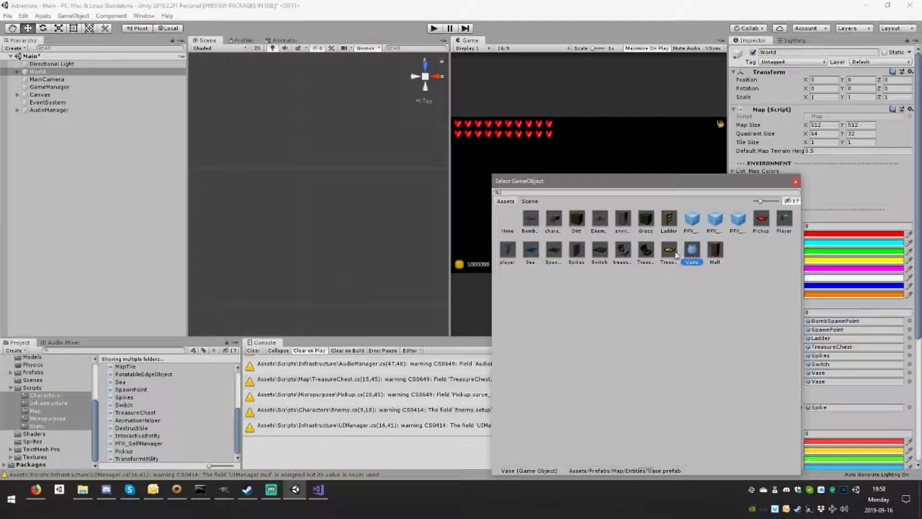
pyautogui.doubleClick(692, 251)
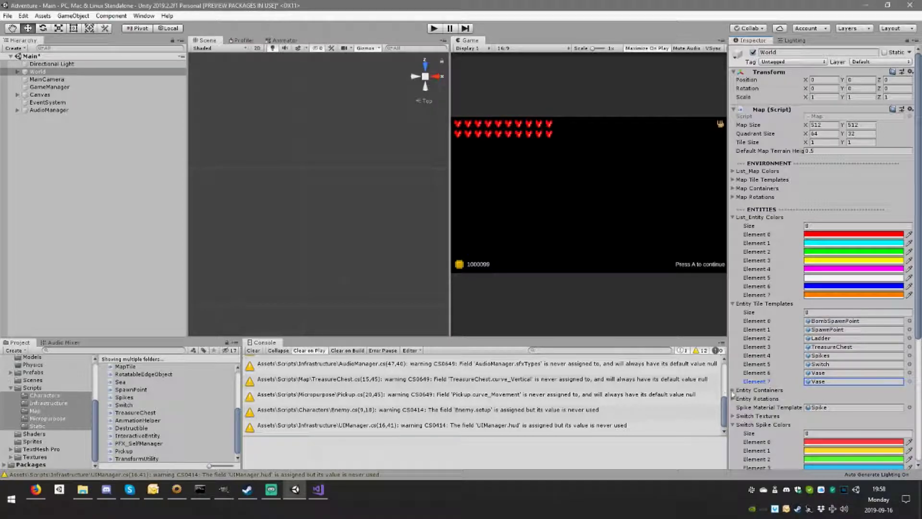
# Set the Entity Containers and Entity Rotations list sizes to 8 each
pyautogui.click(733, 391)
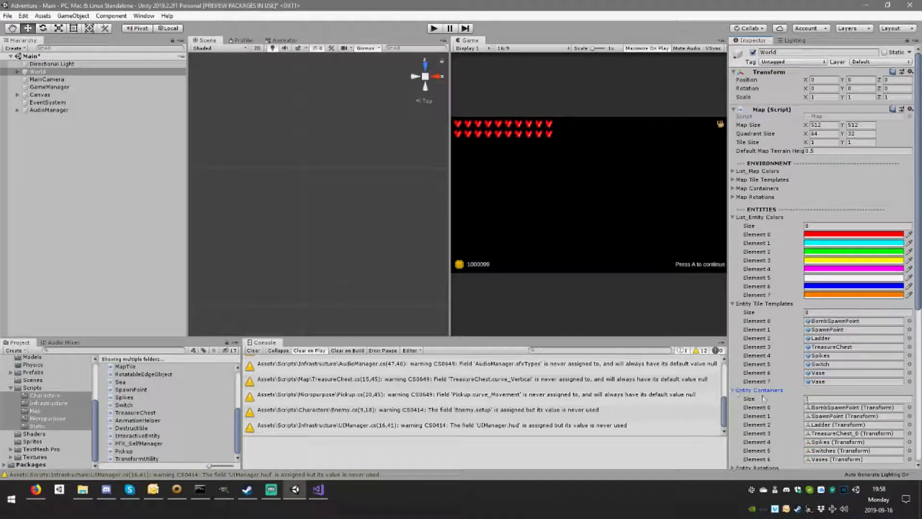
pyautogui.click(836, 399)
pyautogui.write('8')
pyautogui.press('Return')
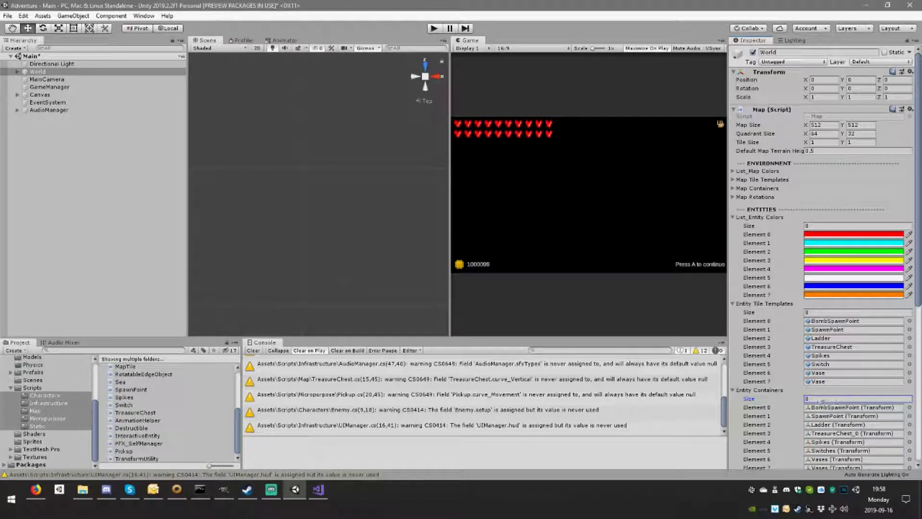
pyautogui.scroll(-5, 816, 409)
pyautogui.click(733, 304)
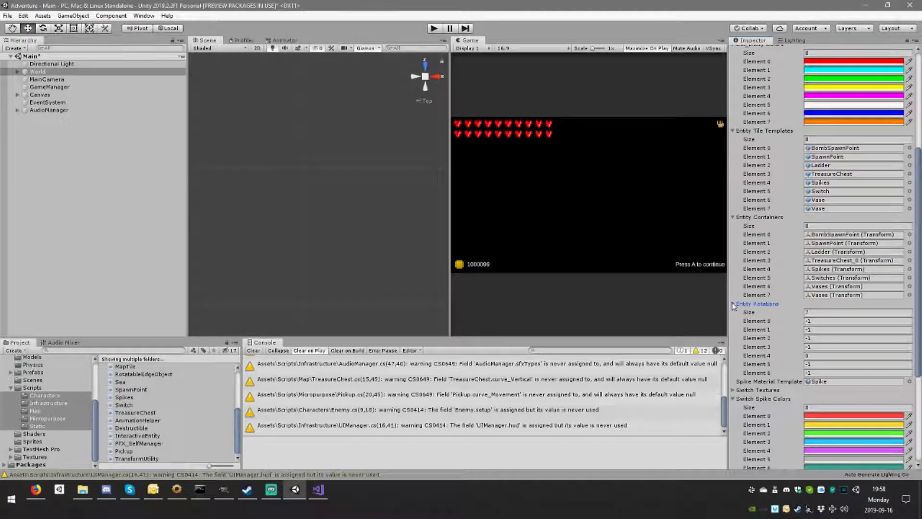
pyautogui.click(825, 312)
pyautogui.write('8')
pyautogui.press('Return')
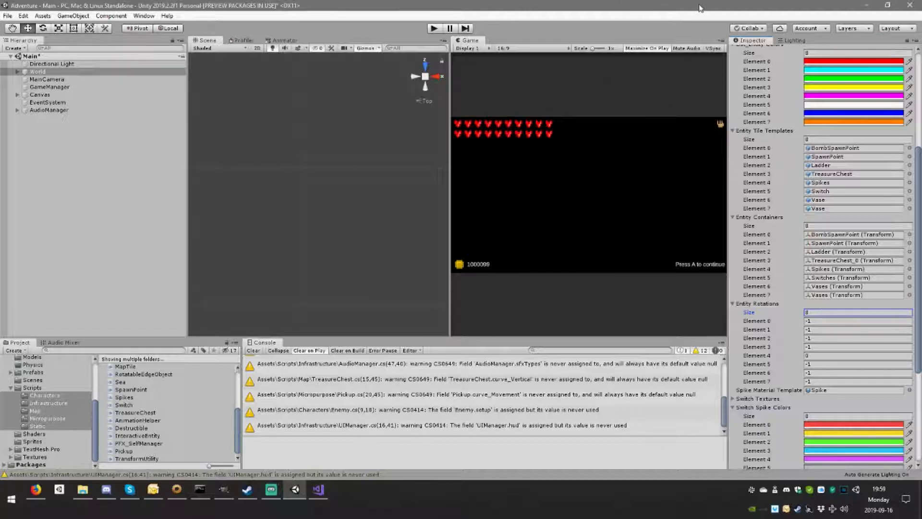
# Save the Unity scene and hide the EntityInfo and Entities layer groups in GIMP
pyautogui.hotkey('ctrl', 's')
pyautogui.click(224, 489)
pyautogui.scroll(1, 526, 306)
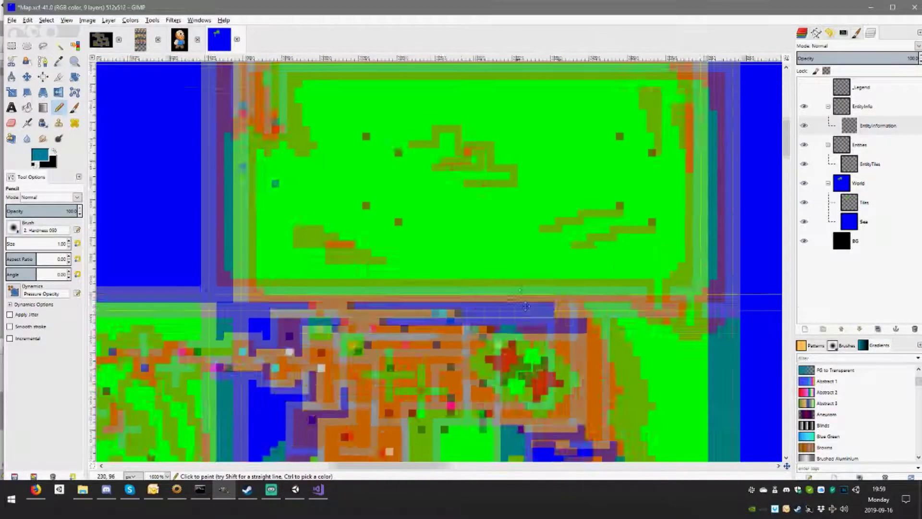
pyautogui.scroll(-1, 507, 358)
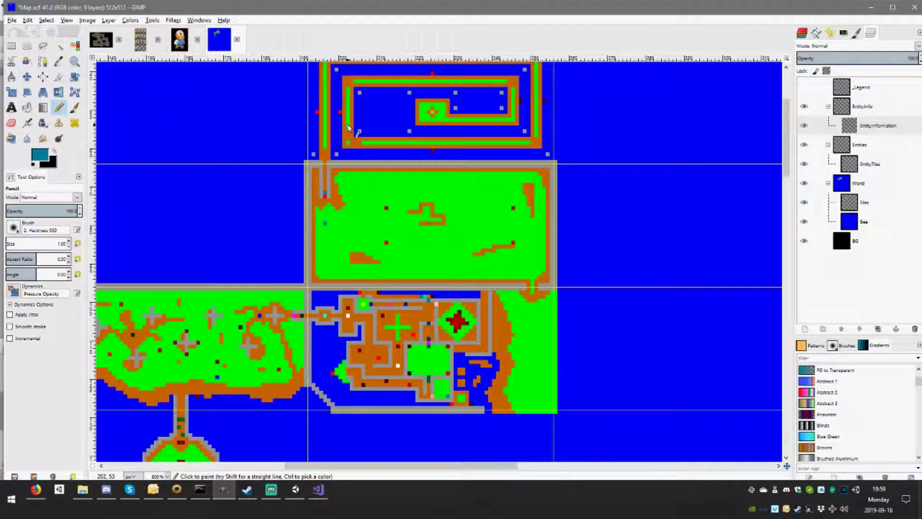
pyautogui.click(804, 106)
pyautogui.click(804, 145)
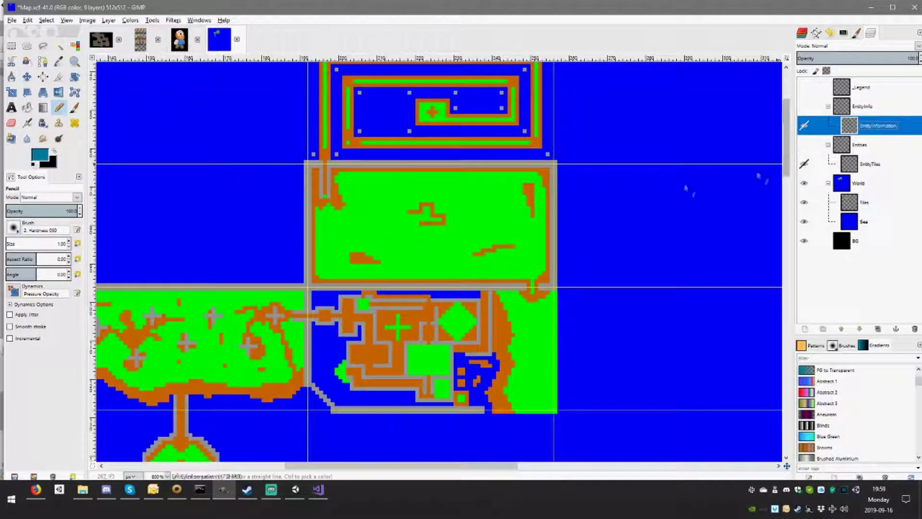
# Save the map file and export the terrain over Textures/Map.png, replacing it
pyautogui.hotkey('ctrl', 's')
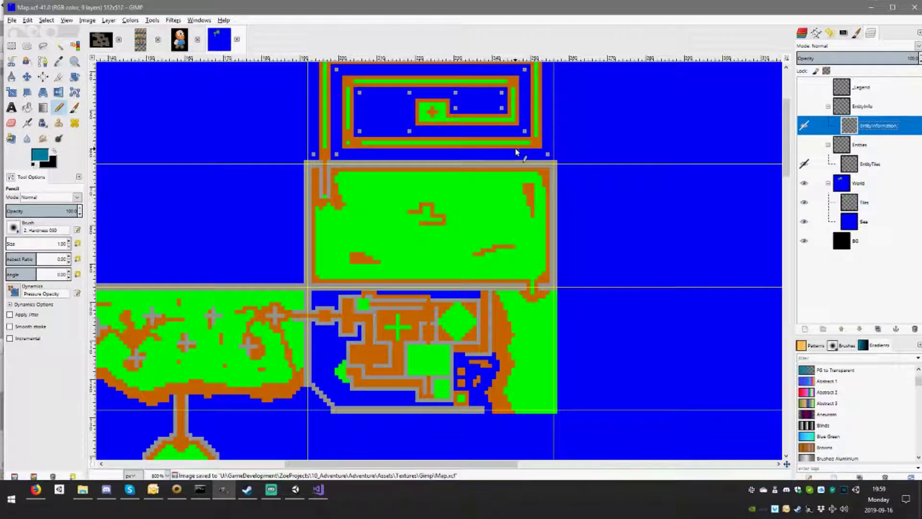
pyautogui.hotkey('ctrl', 'shift', 'e')
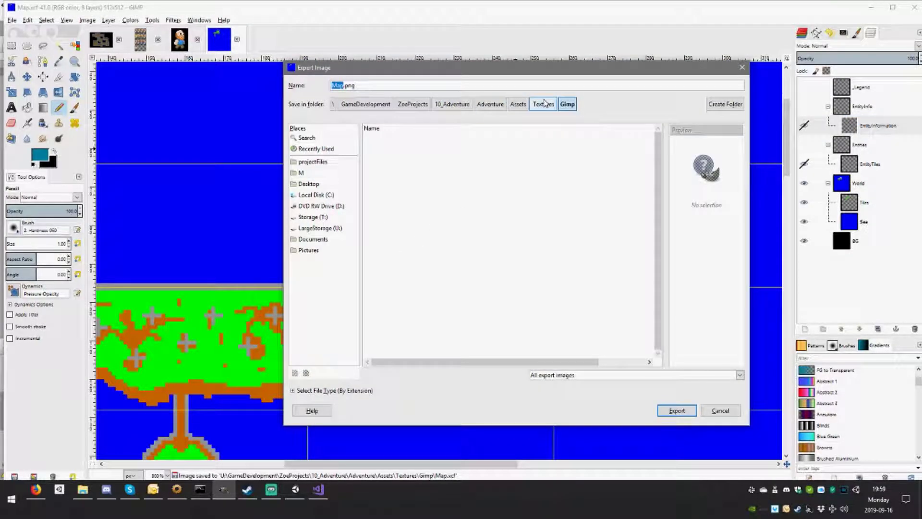
pyautogui.click(543, 103)
pyautogui.click(390, 193)
pyautogui.doubleClick(390, 193)
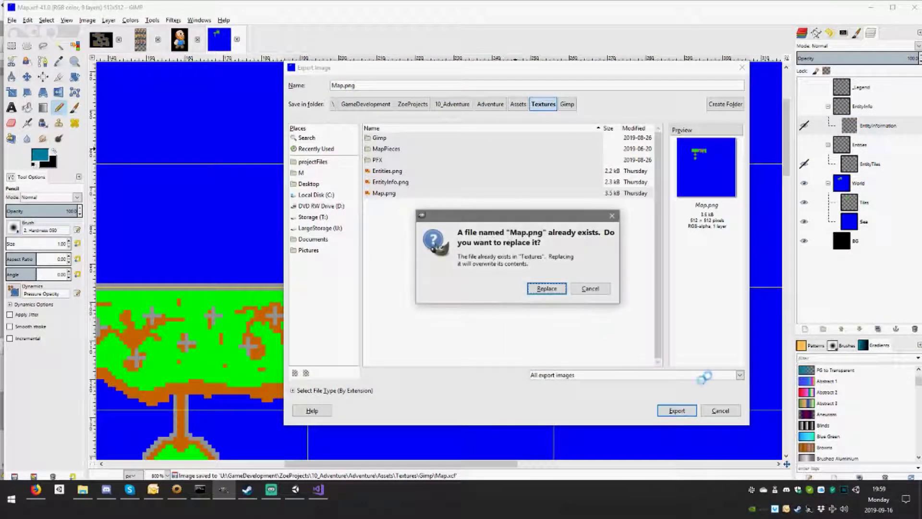
pyautogui.click(542, 286)
pyautogui.click(464, 346)
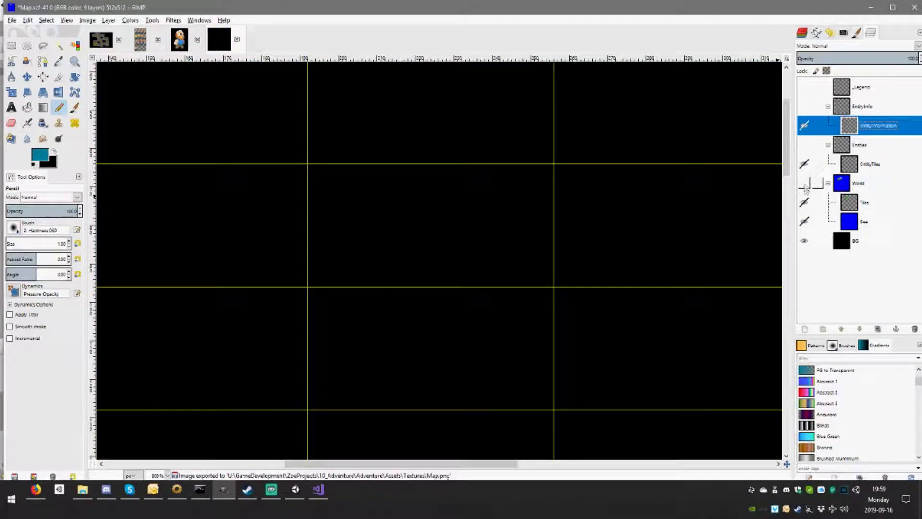
# Show only the Entities layer and export it over Entities.png
pyautogui.click(804, 183)
pyautogui.click(804, 144)
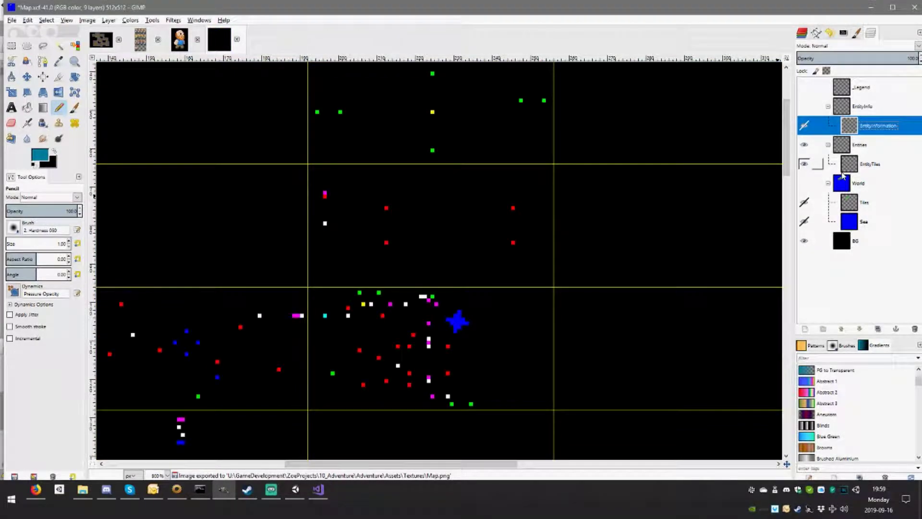
pyautogui.hotkey('ctrl', 'shift', 'e')
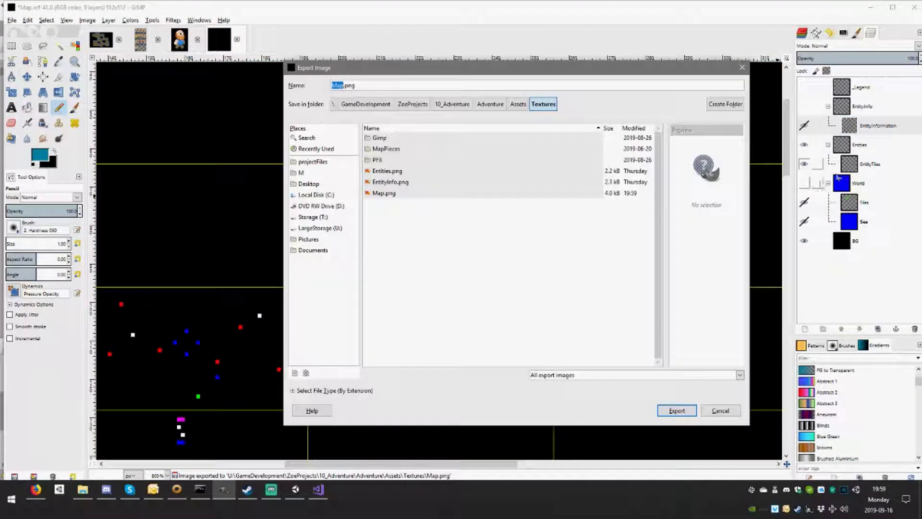
pyautogui.click(387, 171)
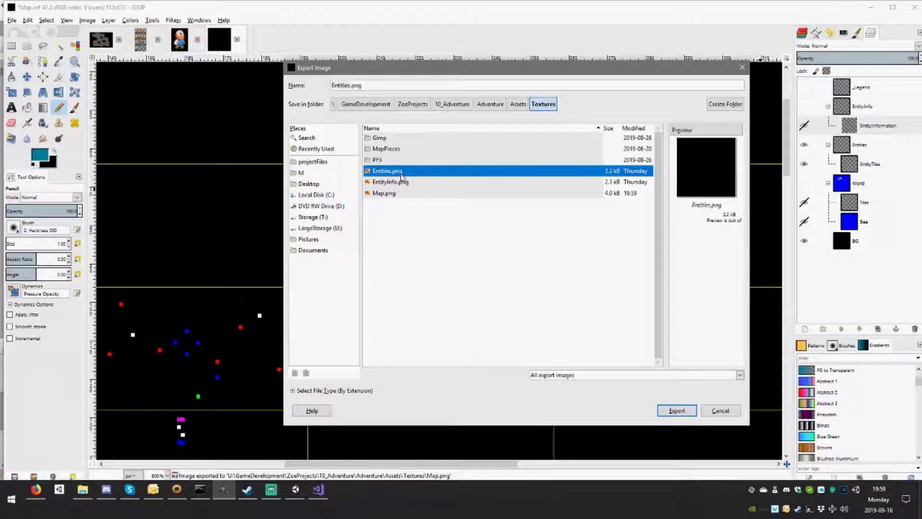
pyautogui.doubleClick(408, 171)
pyautogui.click(548, 289)
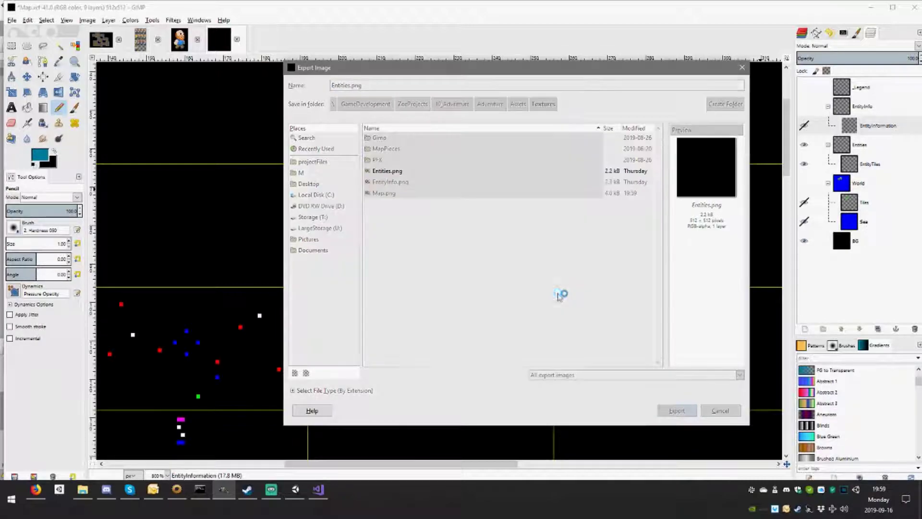
pyautogui.click(464, 342)
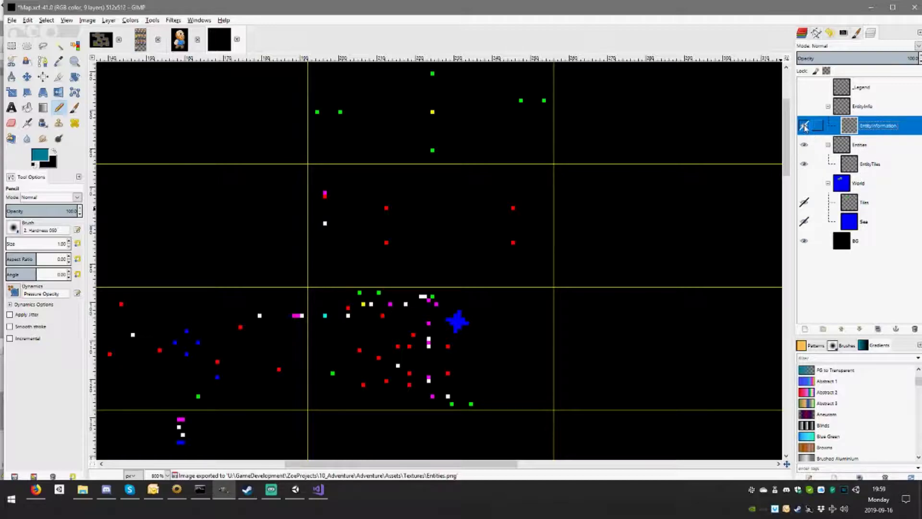
# Show only the EntityInfo layer and export it over EntityInfo.png
pyautogui.click(804, 106)
pyautogui.click(804, 145)
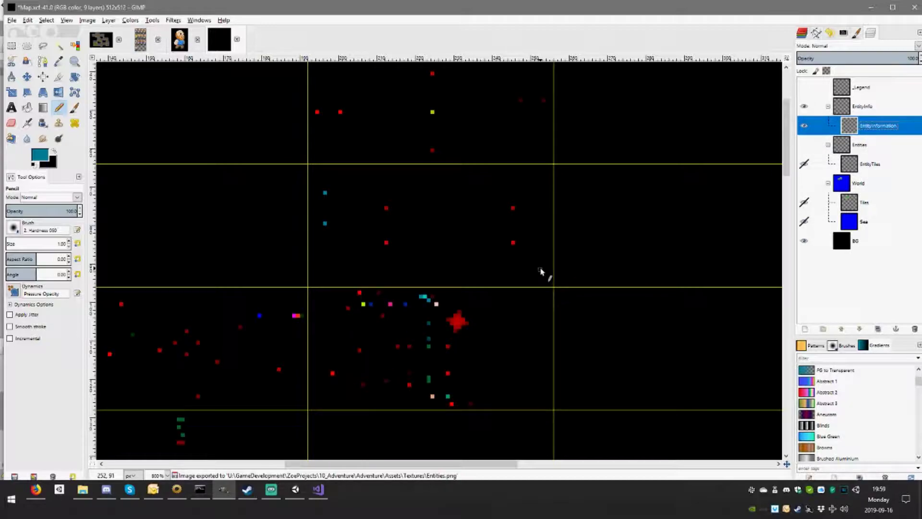
pyautogui.hotkey('shift', 'ctrl', 'e')
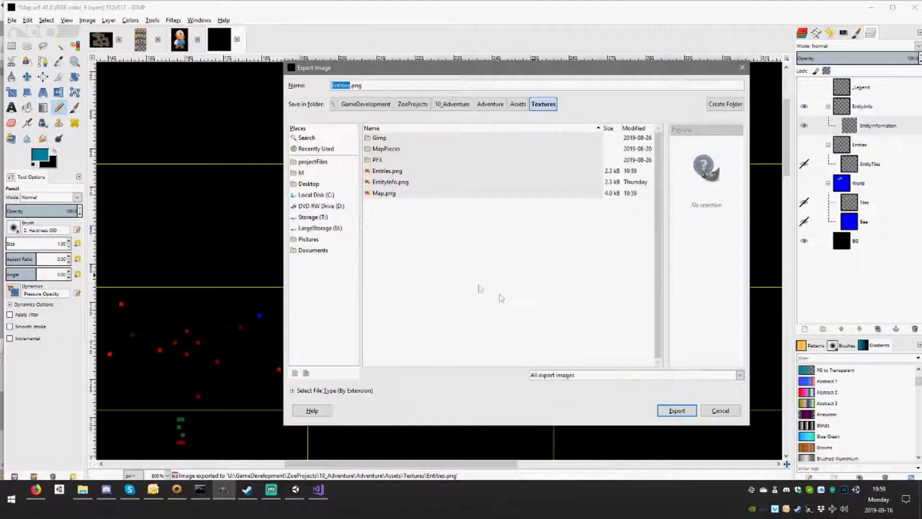
pyautogui.click(395, 182)
pyautogui.press('Return')
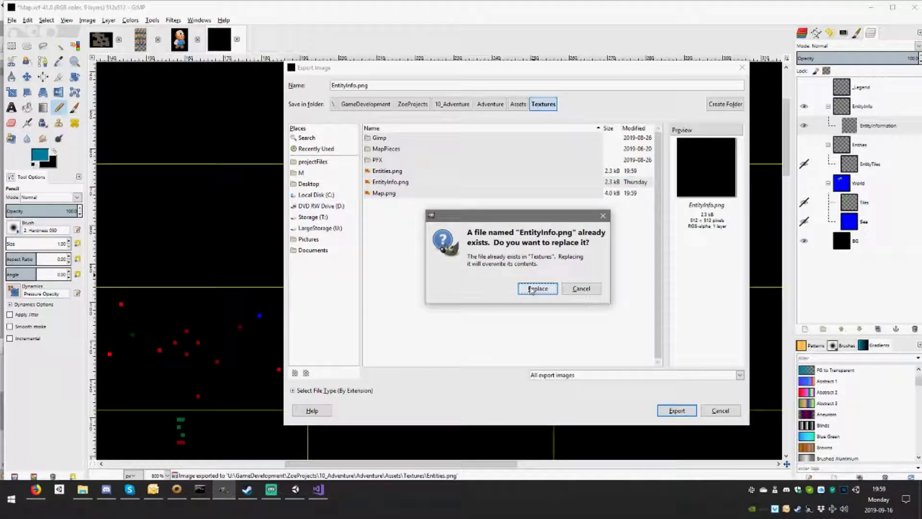
pyautogui.click(541, 289)
pyautogui.click(465, 346)
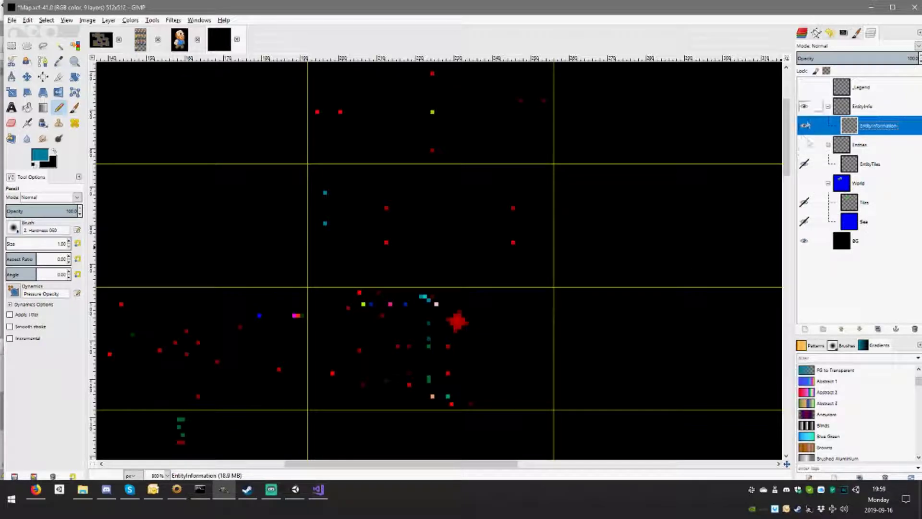
# Re-show all map layers and pencil a cyan pixel on the eastern grass in EntityTiles
pyautogui.moveTo(804, 144); pyautogui.dragTo(804, 221)
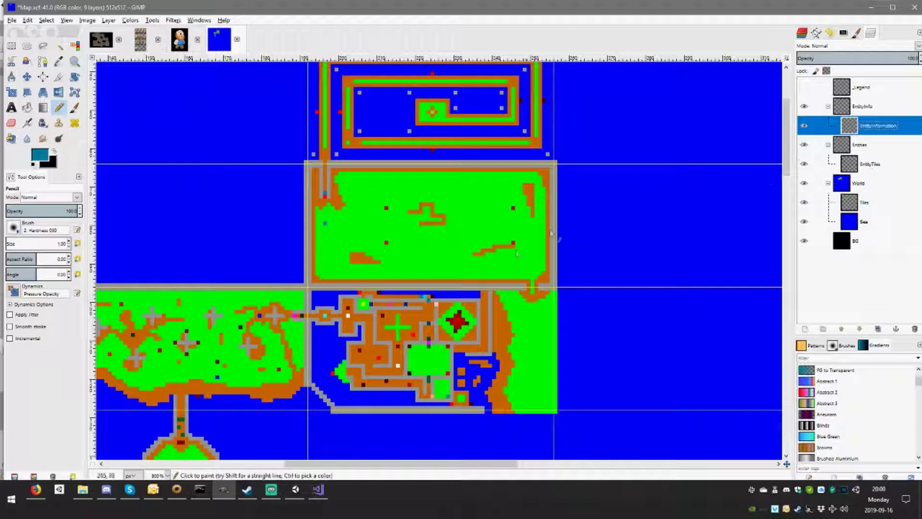
pyautogui.click(804, 106)
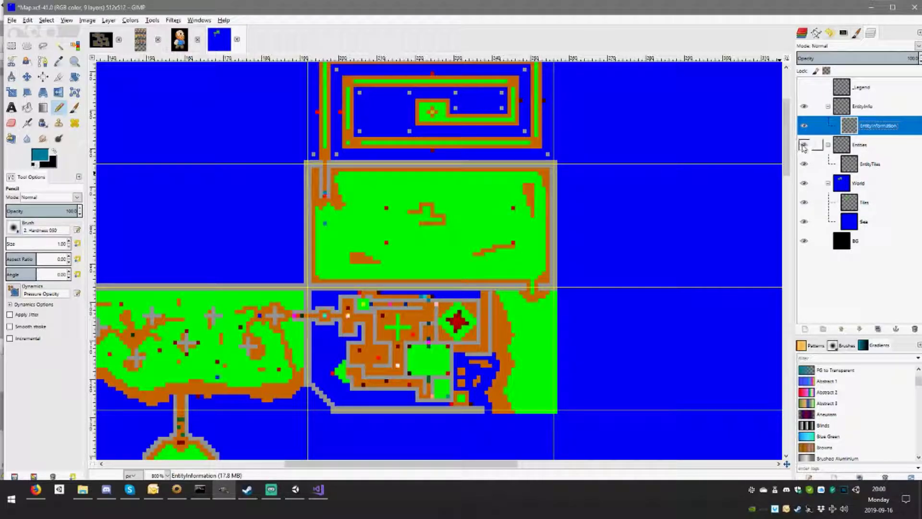
pyautogui.click(873, 166)
pyautogui.keyDown('ctrl'); pyautogui.scroll(1, 438, 287); pyautogui.keyUp('ctrl')
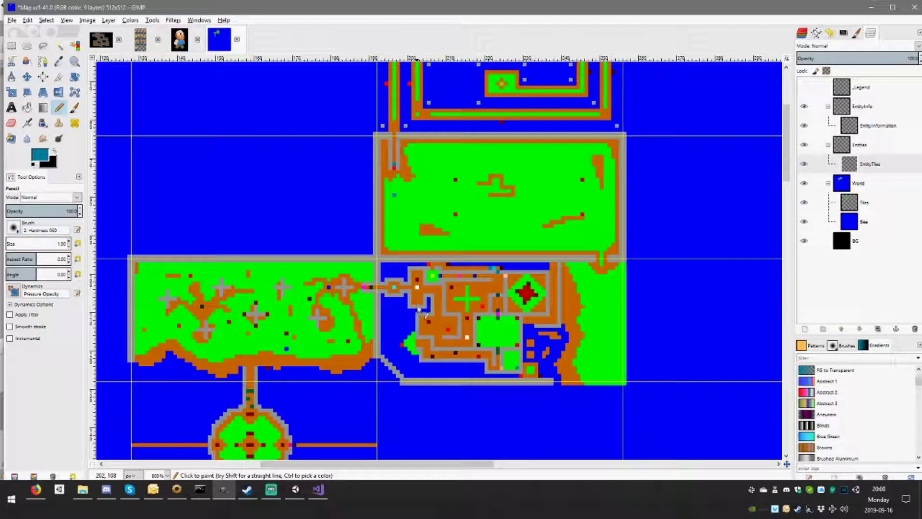
pyautogui.keyDown('ctrl'); pyautogui.scroll(1, 438, 287); pyautogui.keyUp('ctrl')
pyautogui.scroll(-2, 528, 293)
pyautogui.hscroll(4, 529, 293)
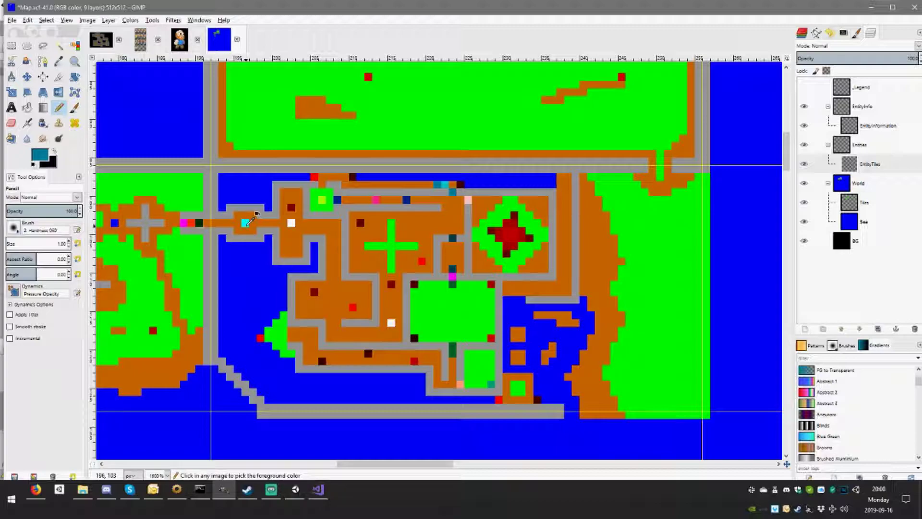
pyautogui.keyDown('ctrl'); pyautogui.click(245, 223); pyautogui.keyUp('ctrl')
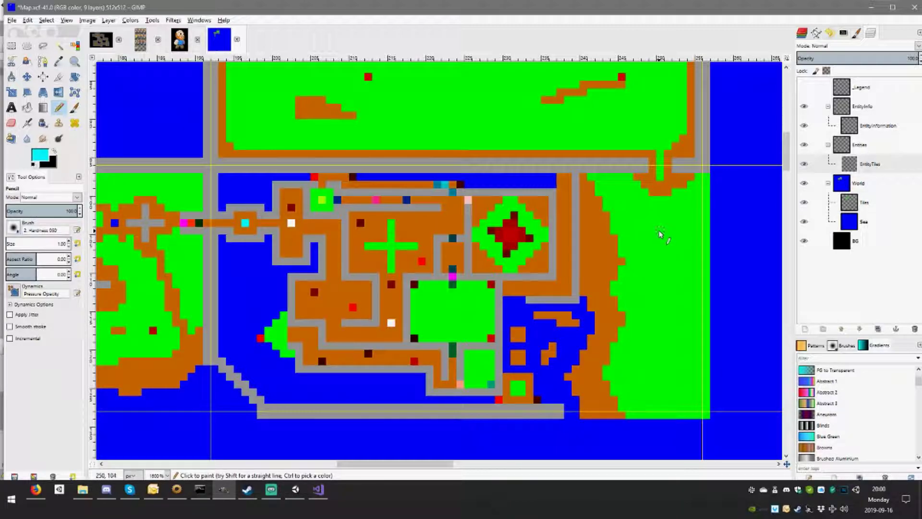
pyautogui.click(660, 232)
pyautogui.hotkey('shift', 'F10')
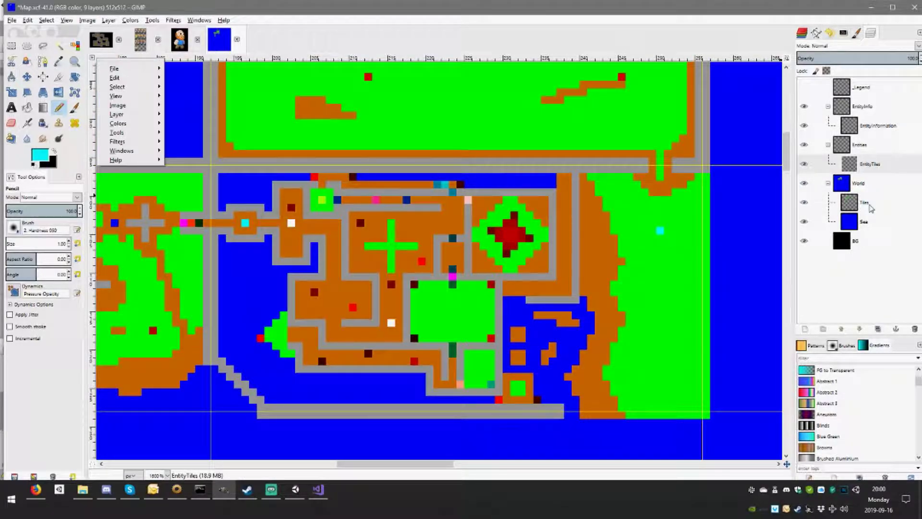
# On the Tiles layer, sample the brown dirt colour and paint dirt around the cyan marker
pyautogui.click(864, 209)
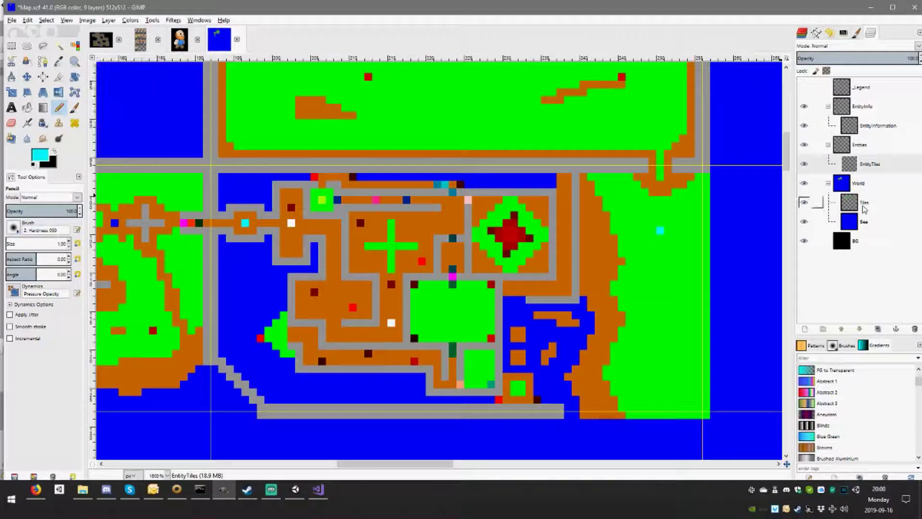
pyautogui.doubleClick(873, 208)
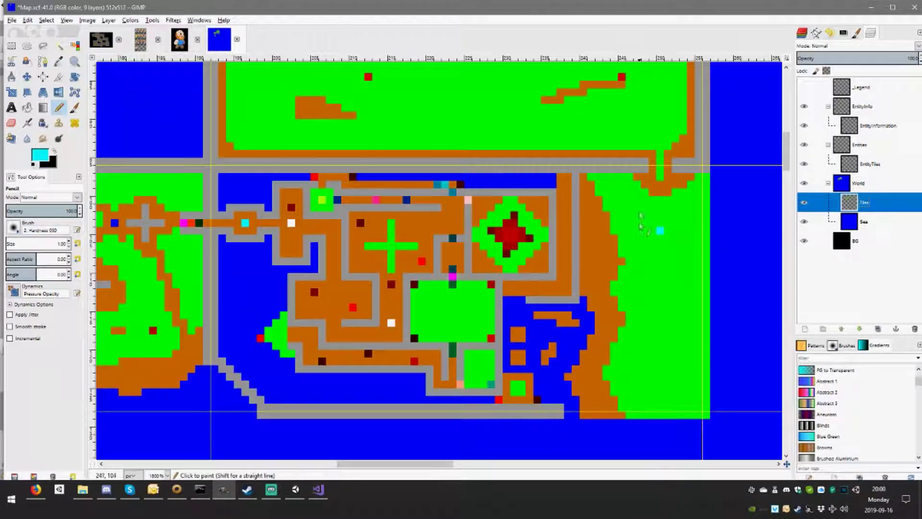
pyautogui.keyDown('ctrl'); pyautogui.click(660, 231); pyautogui.keyUp('ctrl')
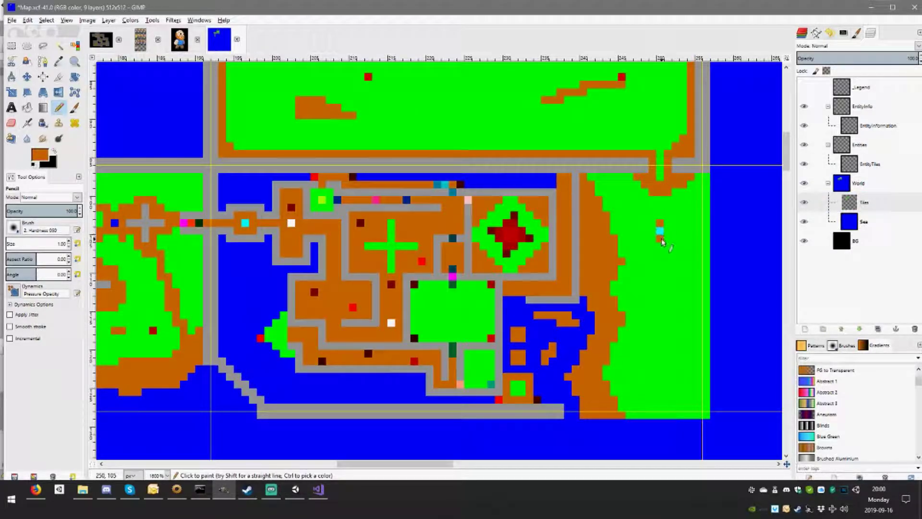
pyautogui.click(661, 239)
pyautogui.click(653, 231)
pyautogui.click(645, 231)
# Draw a dirt path up toward the shoreline road and widen the clearing below the marker
pyautogui.moveTo(661, 223)
pyautogui.mouseDown()
pyautogui.moveTo(663, 202)
pyautogui.moveTo(669, 222)
pyautogui.mouseUp()
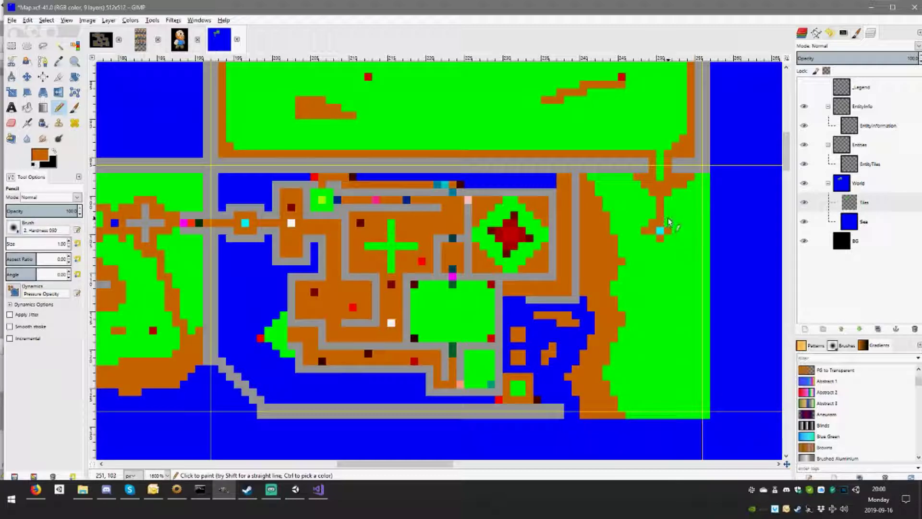
pyautogui.click(675, 231)
pyautogui.click(661, 247)
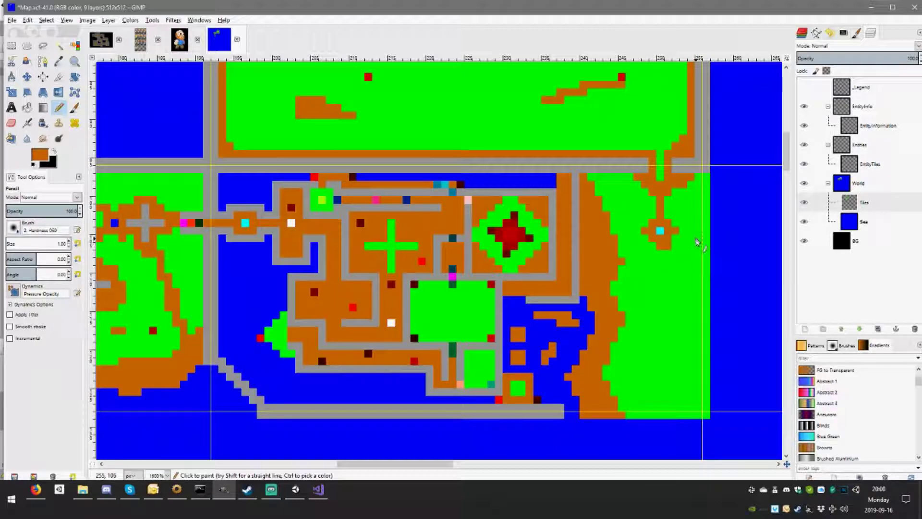
pyautogui.click(675, 245)
pyautogui.click(668, 253)
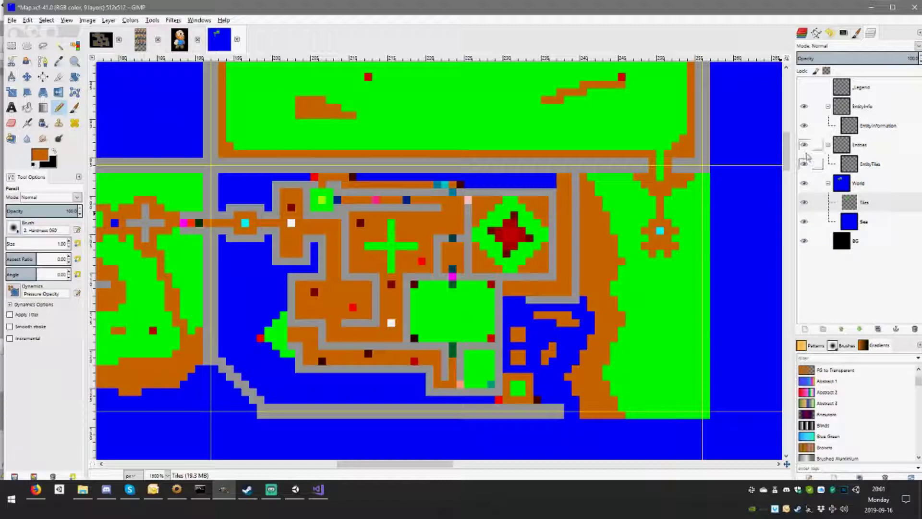
# Hide the entity info and Entities layers and export the map over Map.png
pyautogui.click(804, 145)
pyautogui.click(860, 202)
pyautogui.click(804, 106)
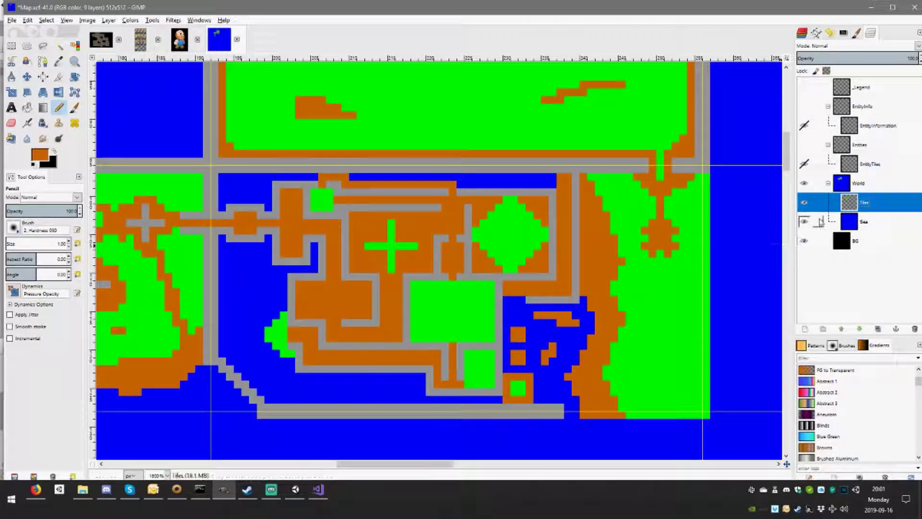
pyautogui.hotkey('ctrl', 'shift', 'e')
pyautogui.click(384, 192)
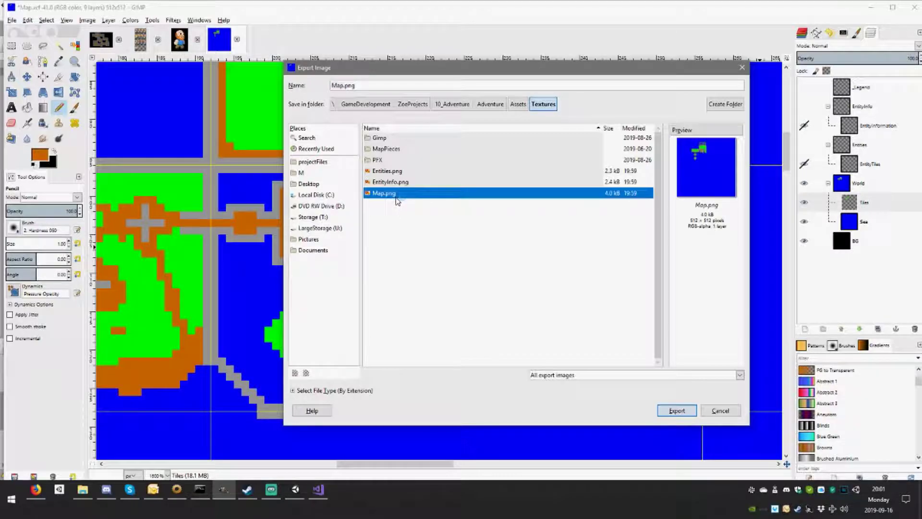
pyautogui.click(677, 410)
pyautogui.click(490, 288)
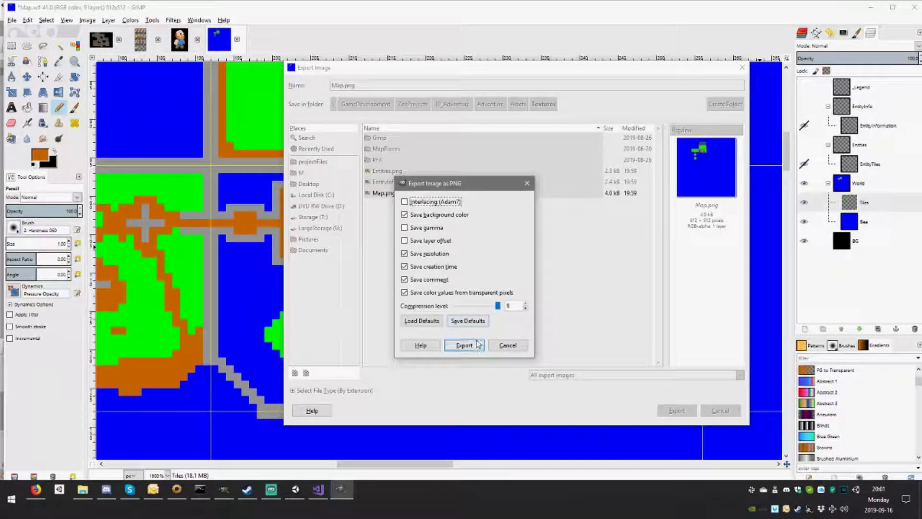
pyautogui.click(464, 344)
# Show only the Entities group and export it over Entities.png
pyautogui.click(804, 145)
pyautogui.click(804, 183)
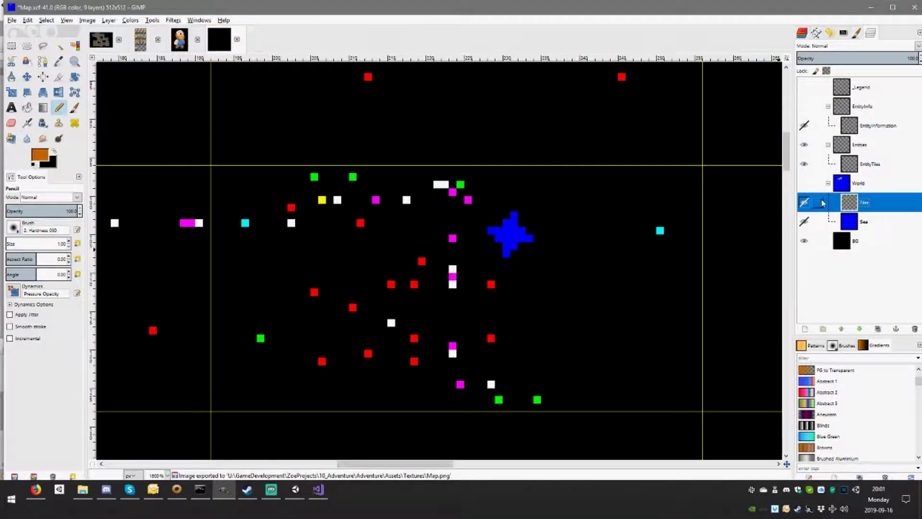
pyautogui.hotkey('ctrl', 'shift', 'e')
pyautogui.doubleClick(388, 171)
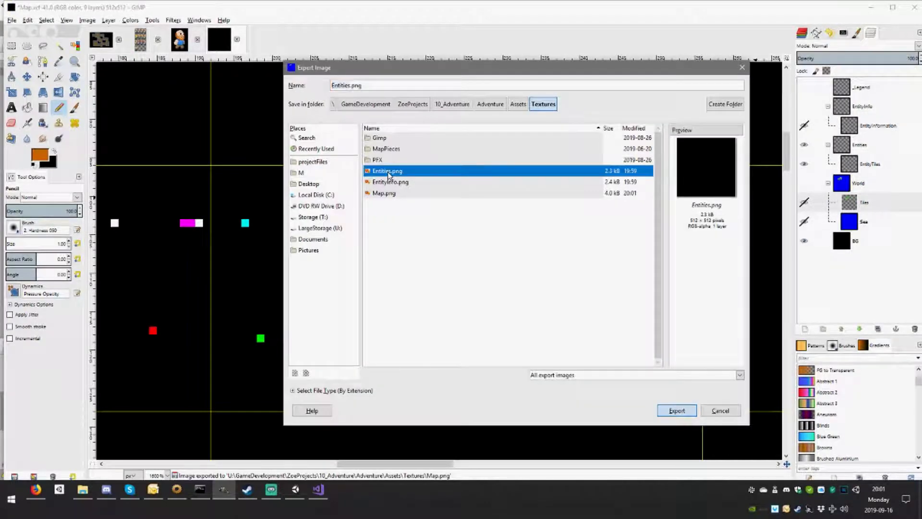
pyautogui.press('Return')
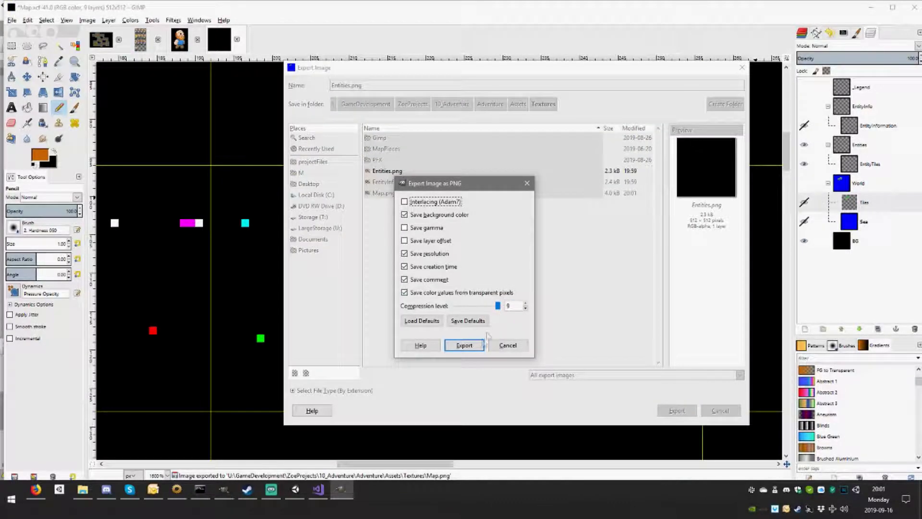
pyautogui.click(464, 344)
# Show only the entity information layers and export them over EntityInfo.png
pyautogui.click(804, 125)
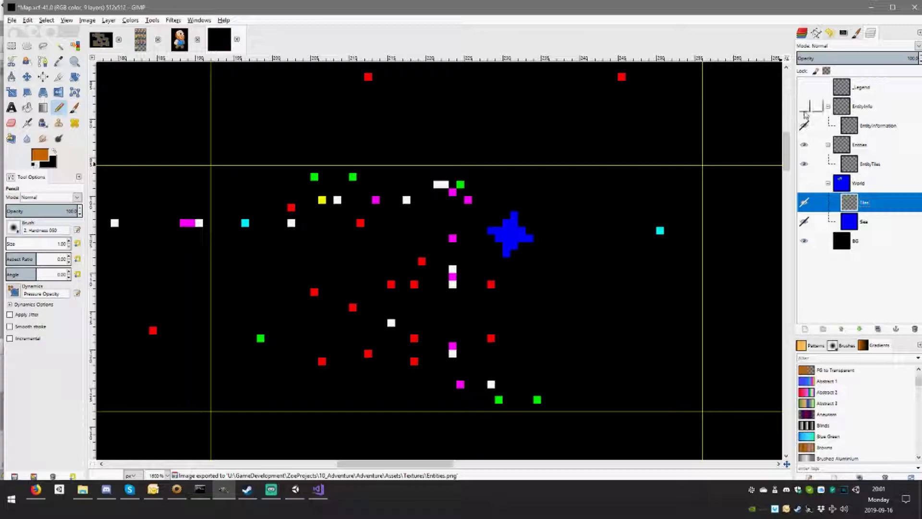
pyautogui.click(803, 144)
pyautogui.hotkey('ctrl', 'shift', 'e')
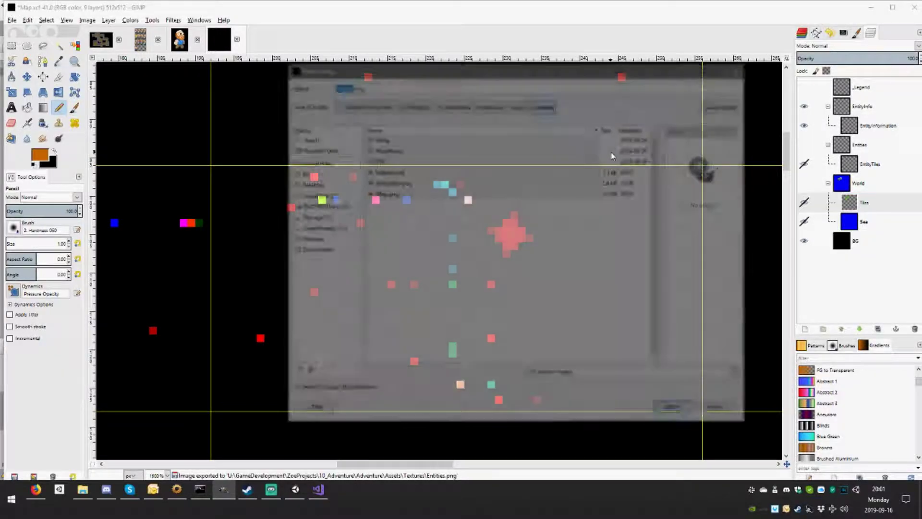
pyautogui.click(390, 181)
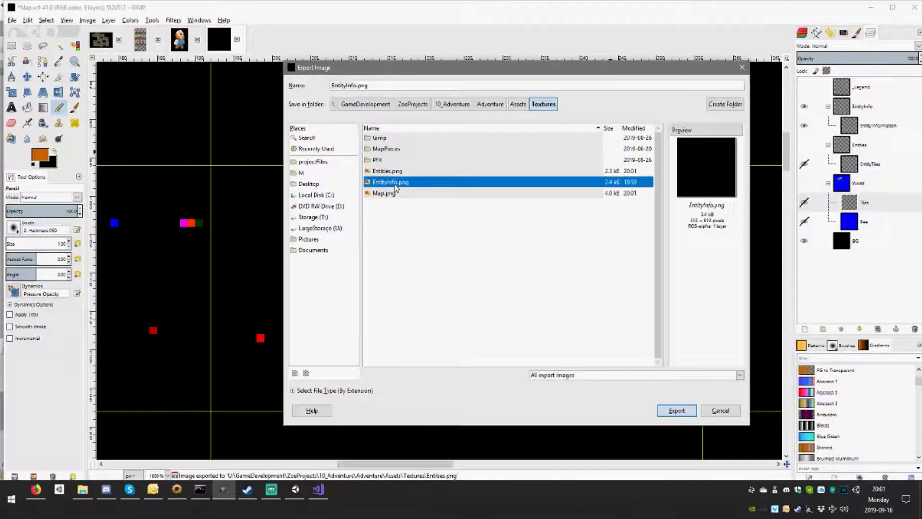
pyautogui.click(677, 410)
pyautogui.press('Return')
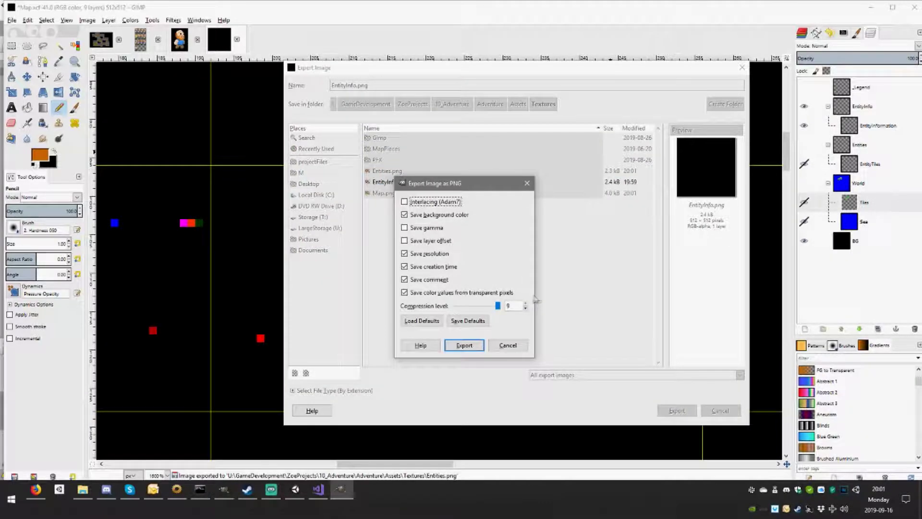
pyautogui.click(464, 345)
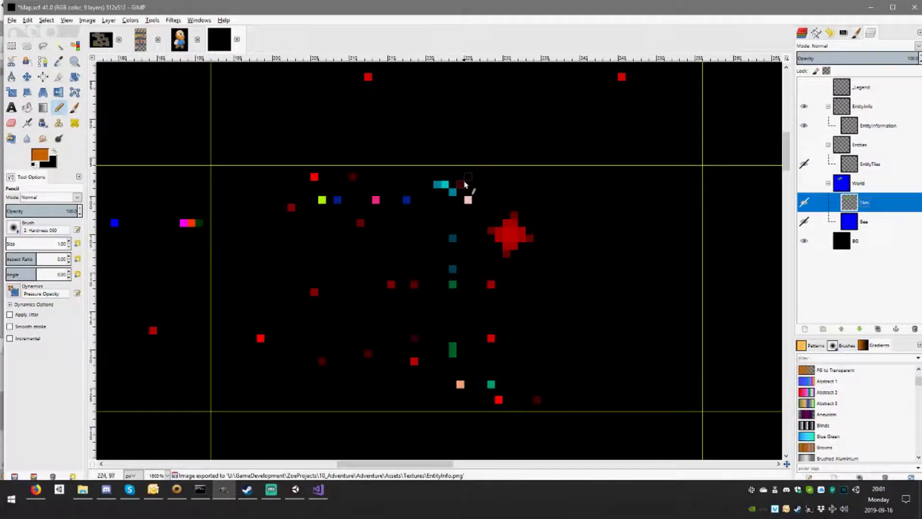
pyautogui.click(296, 490)
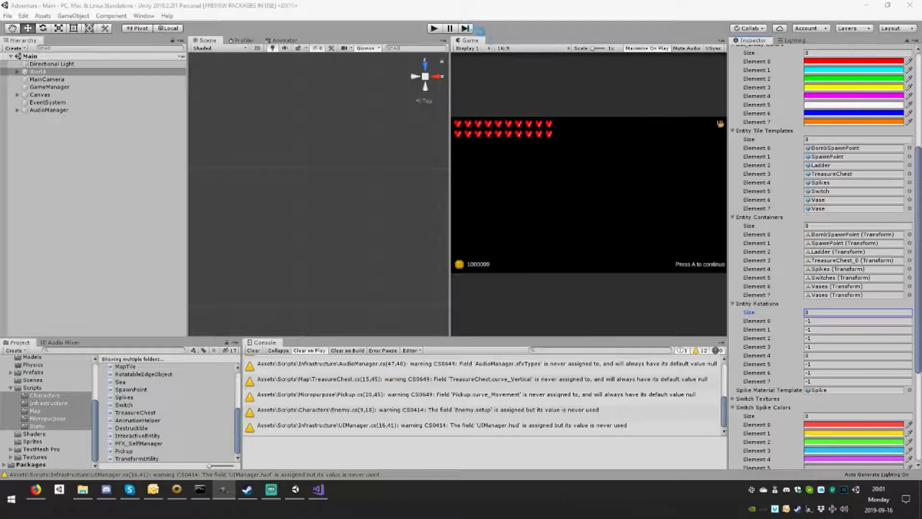
# Enter Play mode in Unity to start the game with the updated map
pyautogui.click(436, 29)
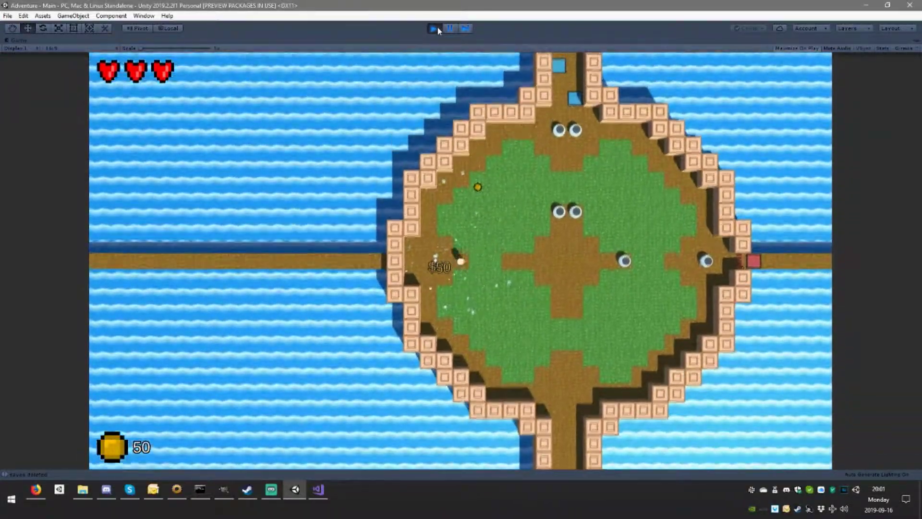
# Walk the player north up the path onto the grassland
pyautogui.press('Up')
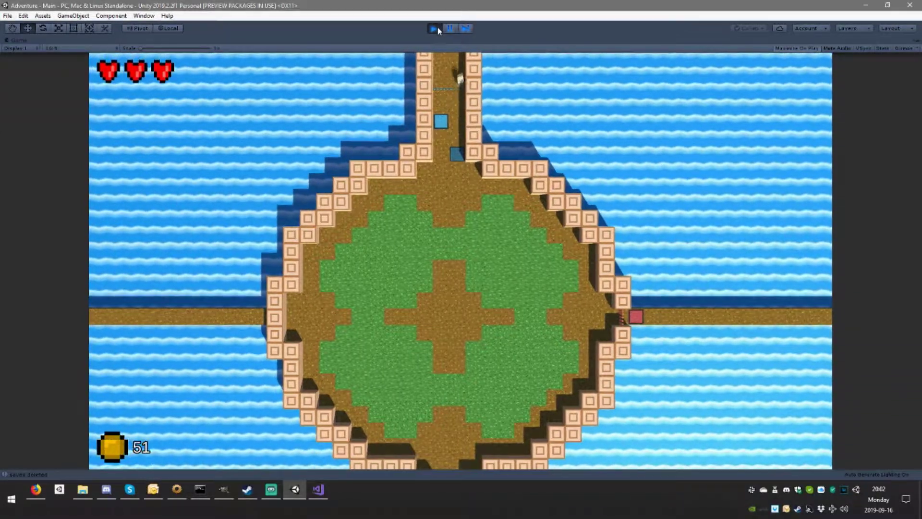
pyautogui.press('w')
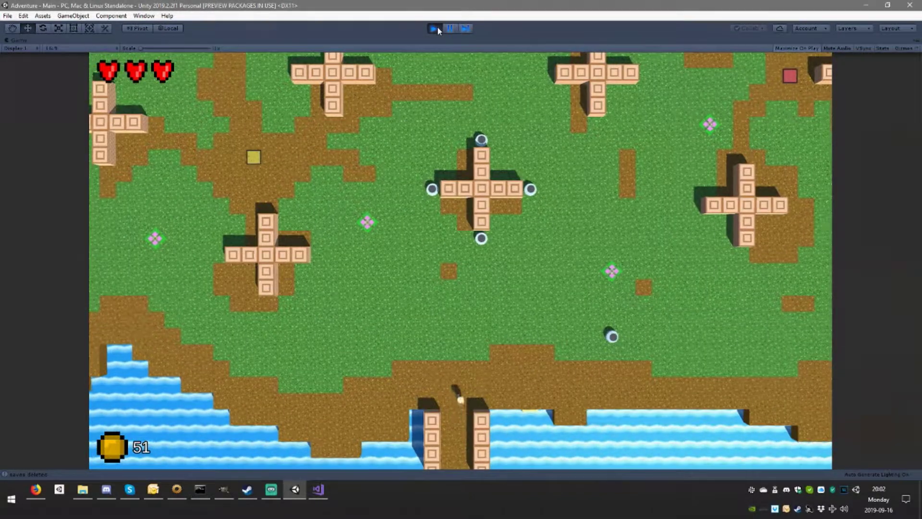
pyautogui.press('w')
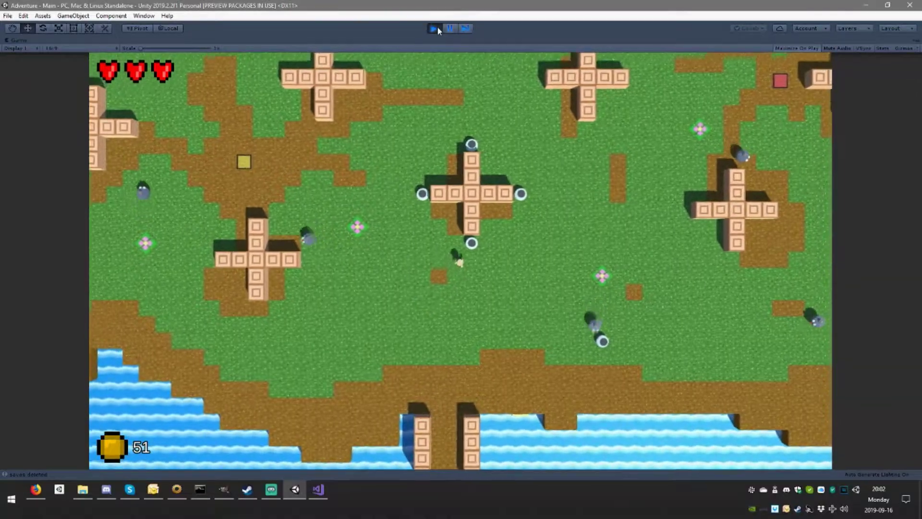
pyautogui.press('w')
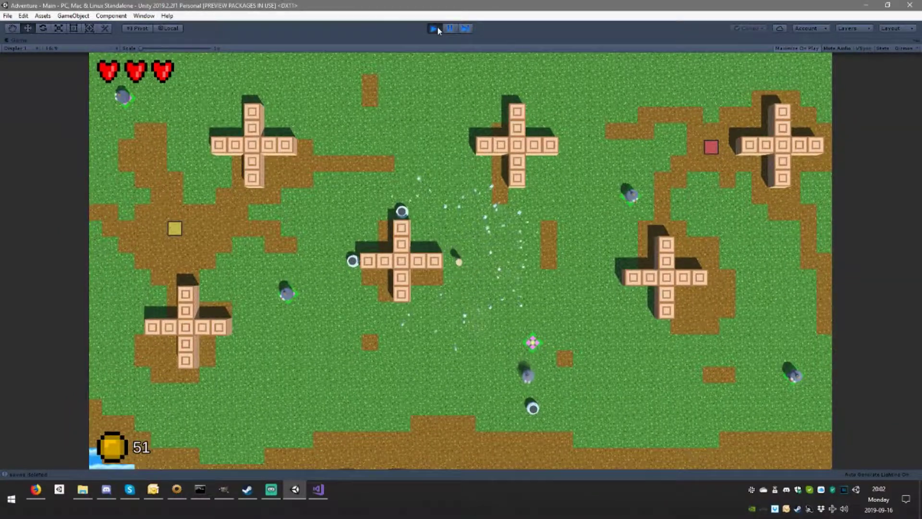
# Cross the grass past the red block and through the right wall opening
pyautogui.press('a')
pyautogui.press('a')
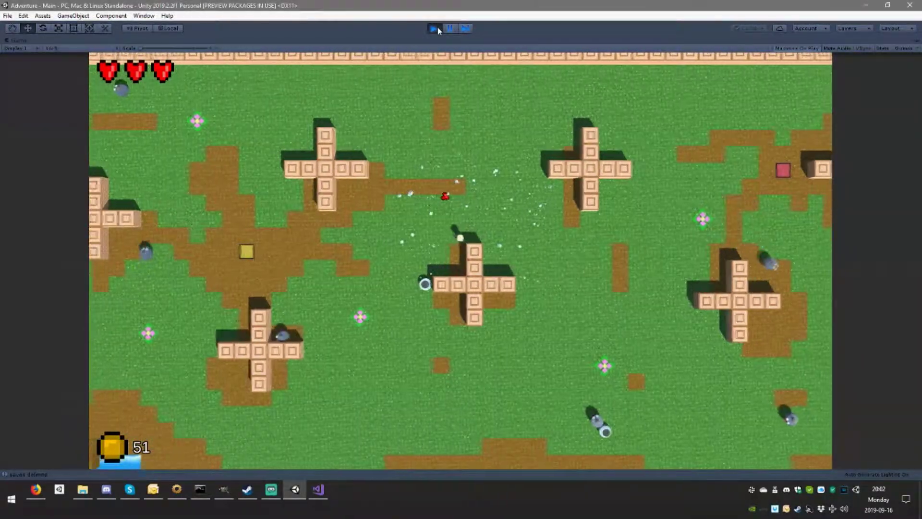
pyautogui.press('s')
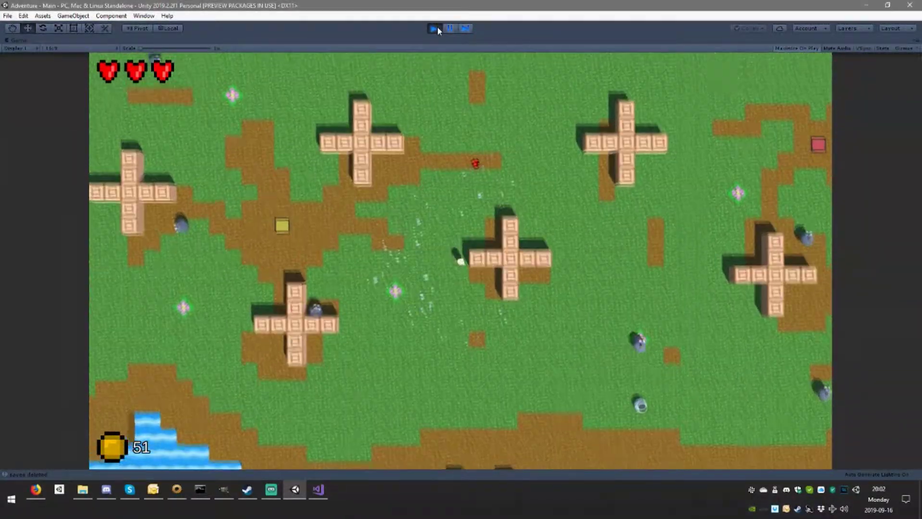
pyautogui.press('w')
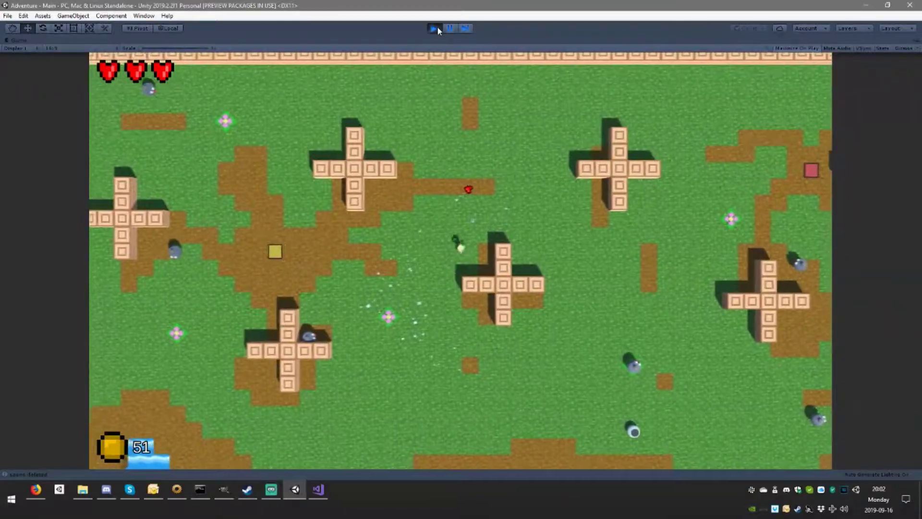
pyautogui.press('a')
pyautogui.press('s')
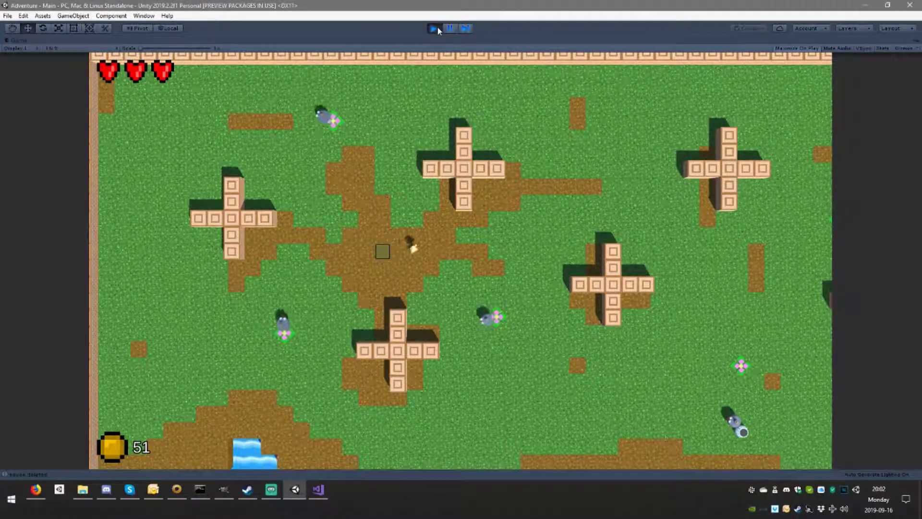
pyautogui.press('d')
pyautogui.press('w')
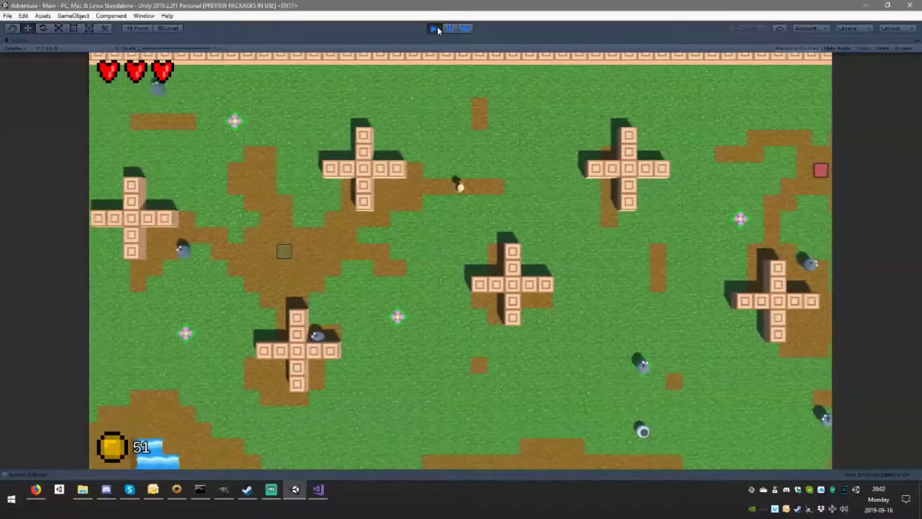
pyautogui.press('d')
pyautogui.press('w')
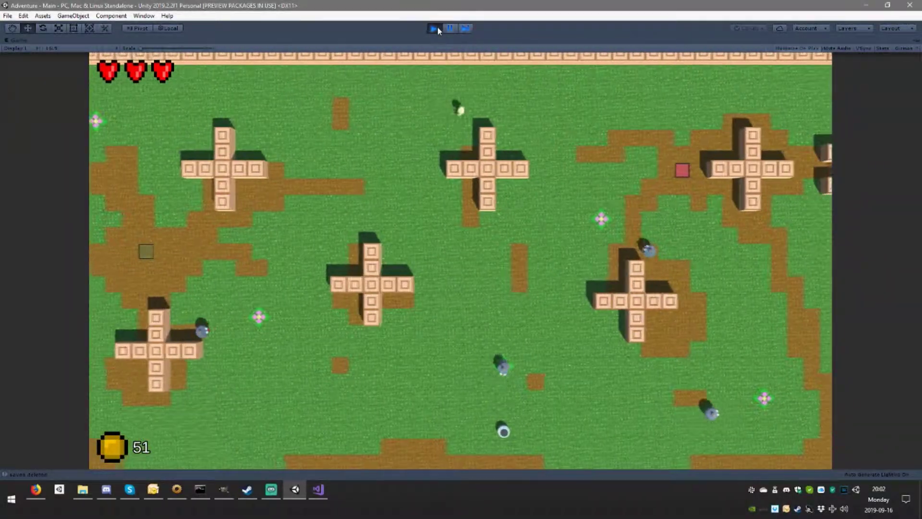
pyautogui.press('d')
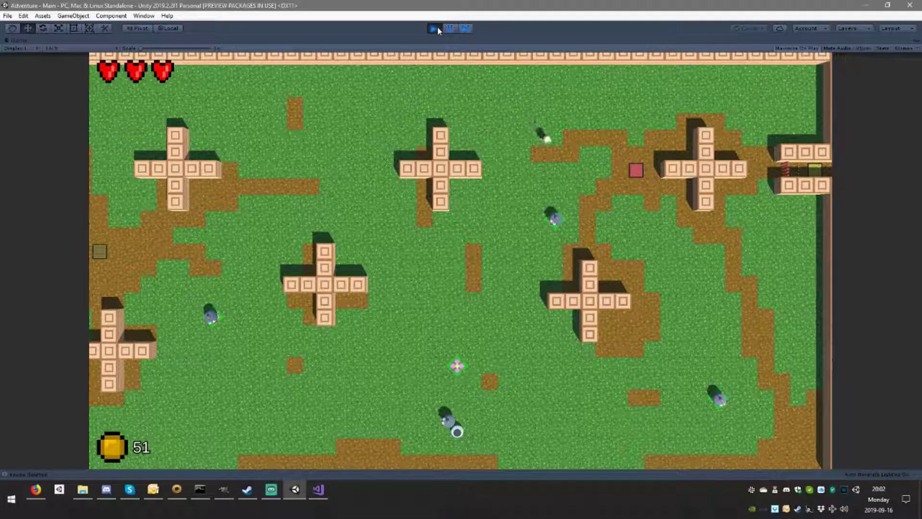
pyautogui.press('d')
pyautogui.press('s')
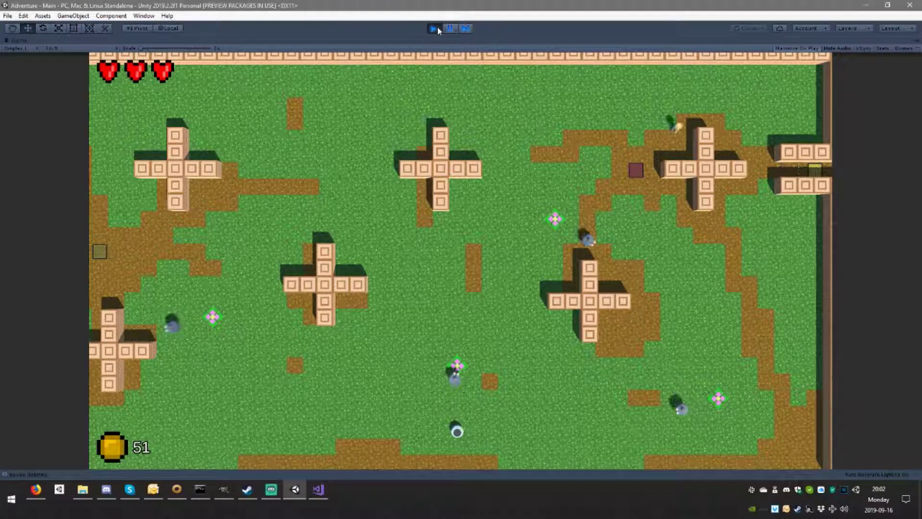
pyautogui.press('d')
pyautogui.press('s')
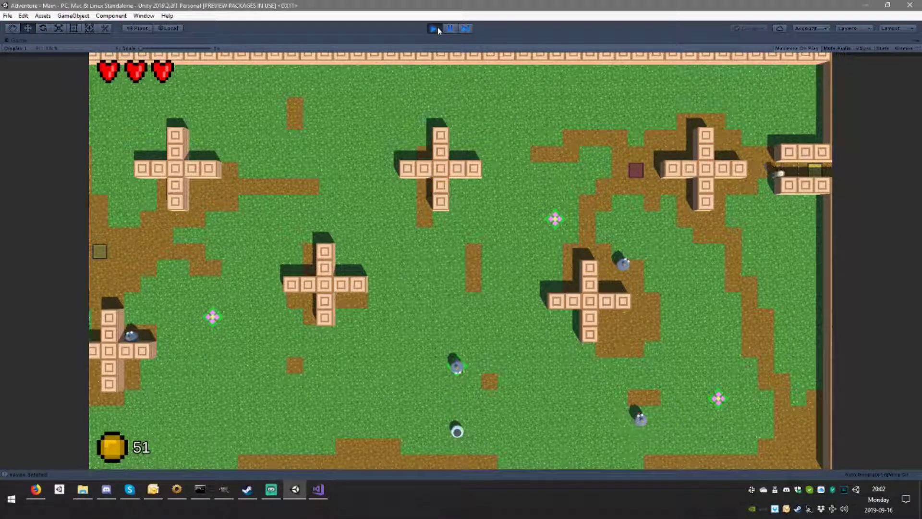
pyautogui.press('d')
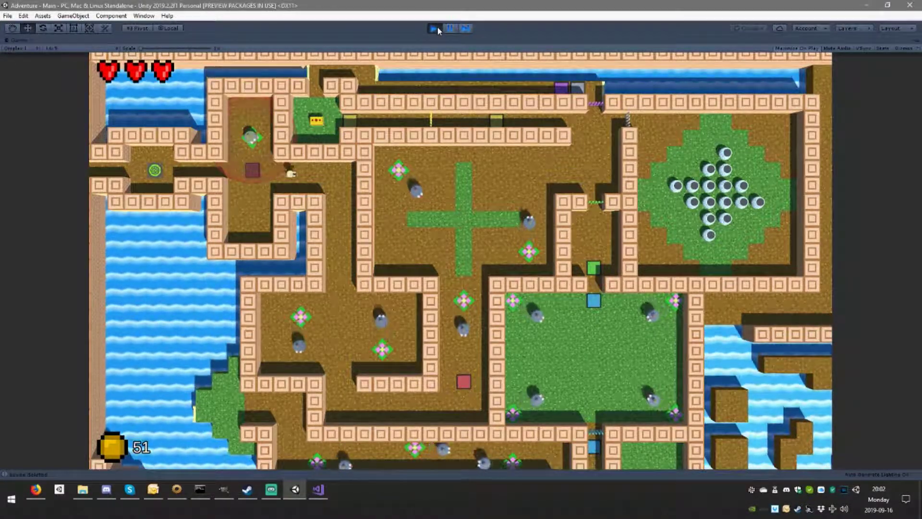
# Navigate the maze to the upper corridor and pick up the glove near the chest
pyautogui.press('w')
pyautogui.press('s')
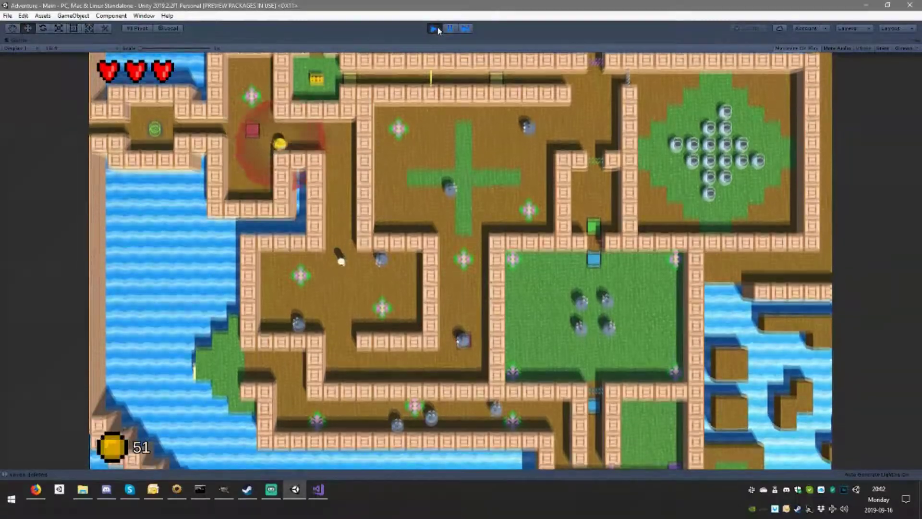
pyautogui.press('w')
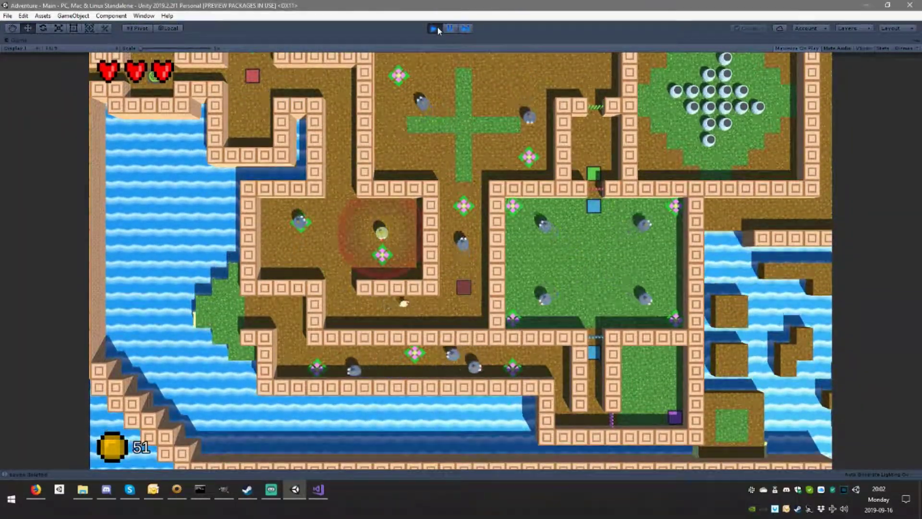
pyautogui.press('d')
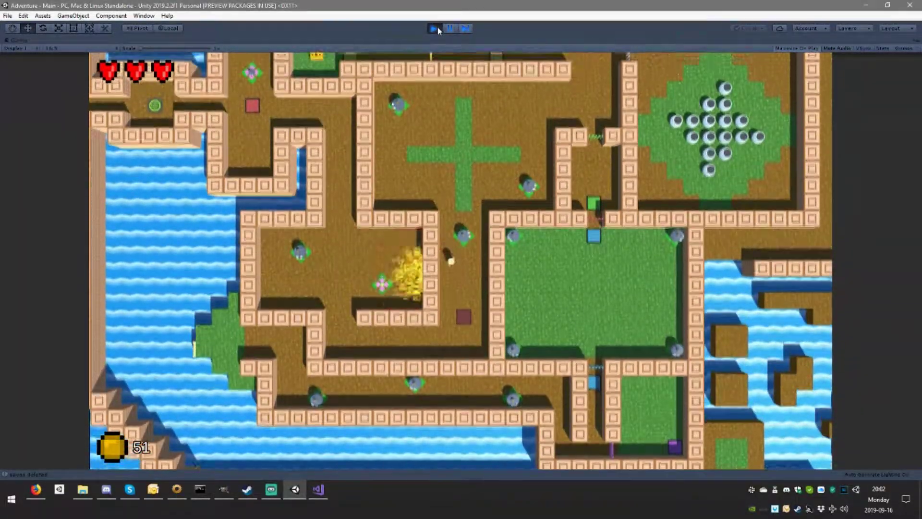
pyautogui.press('w')
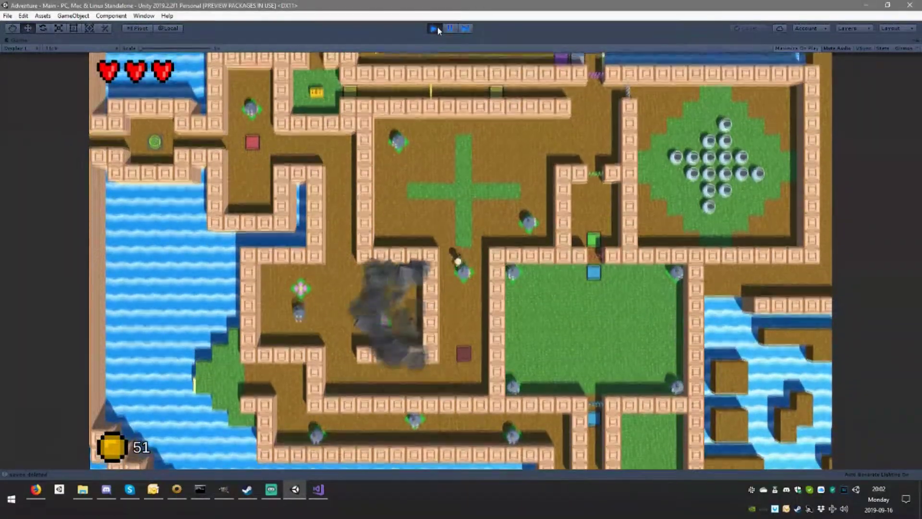
pyautogui.press('d')
pyautogui.press('d')
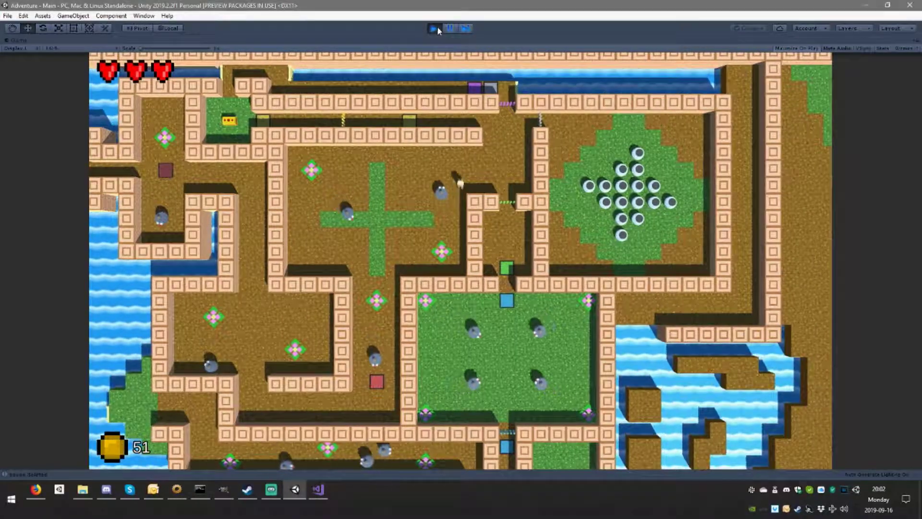
pyautogui.press('w')
pyautogui.press('a')
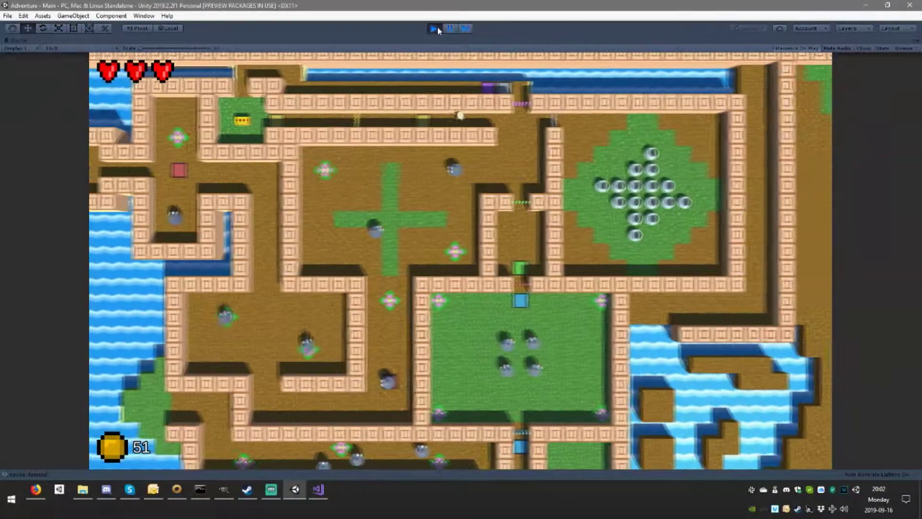
pyautogui.press('a')
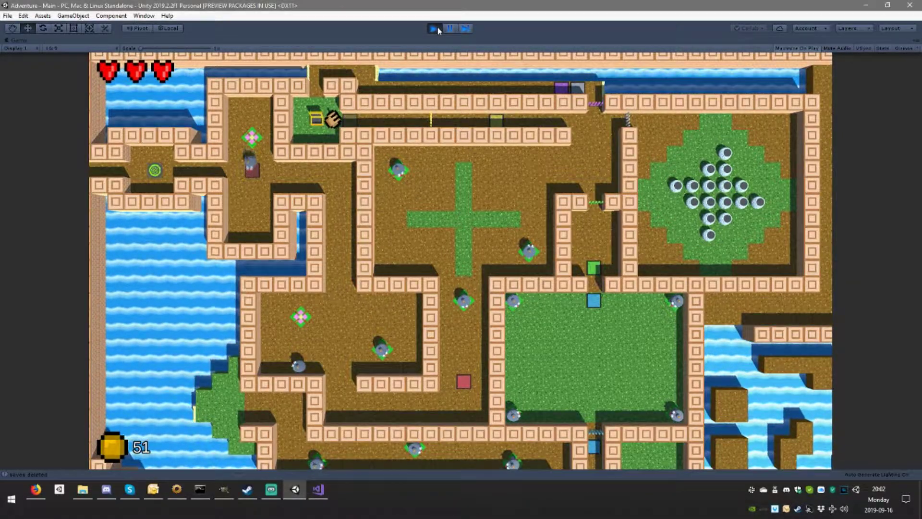
pyautogui.press('e')
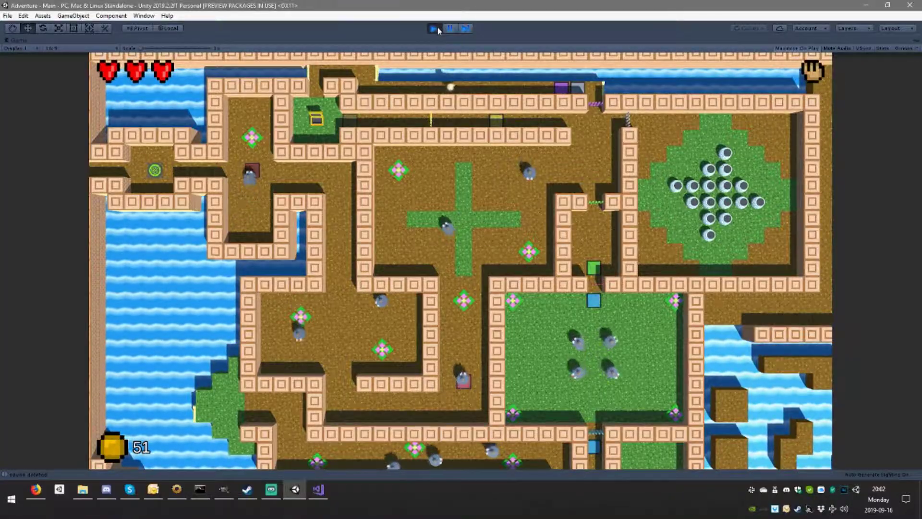
# Walk down through the grass room collecting a coin, then along the bottom corridor
pyautogui.press('d')
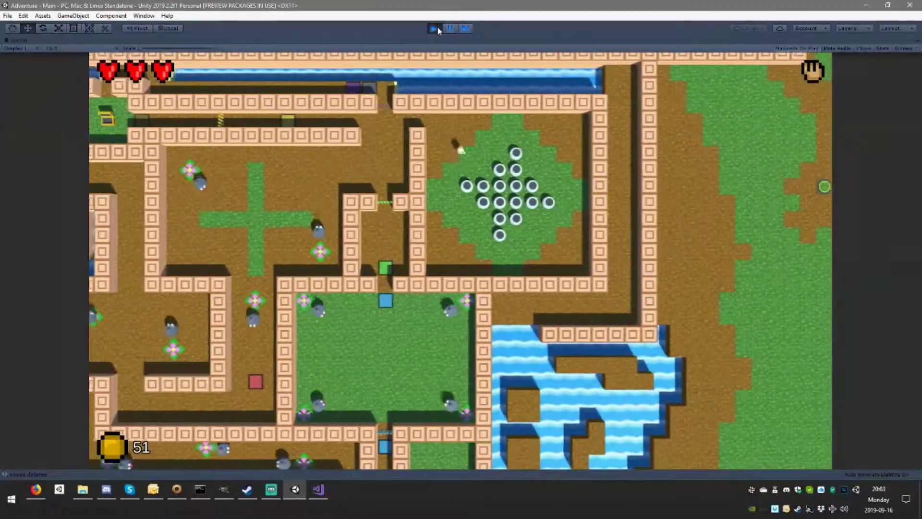
pyautogui.press('a')
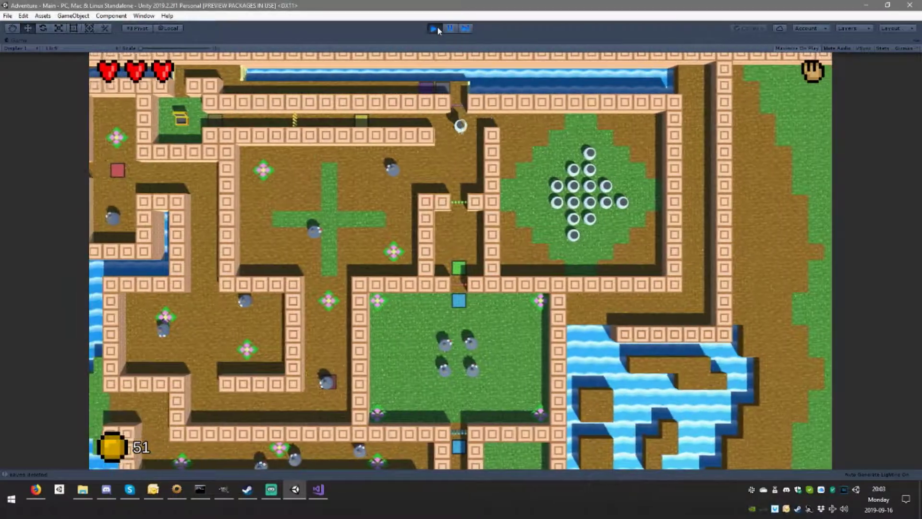
pyautogui.press('s')
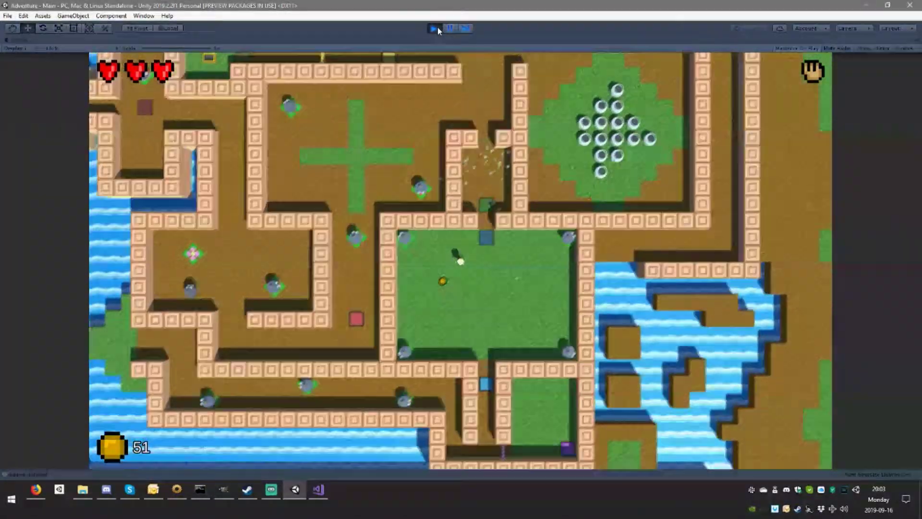
pyautogui.press('s')
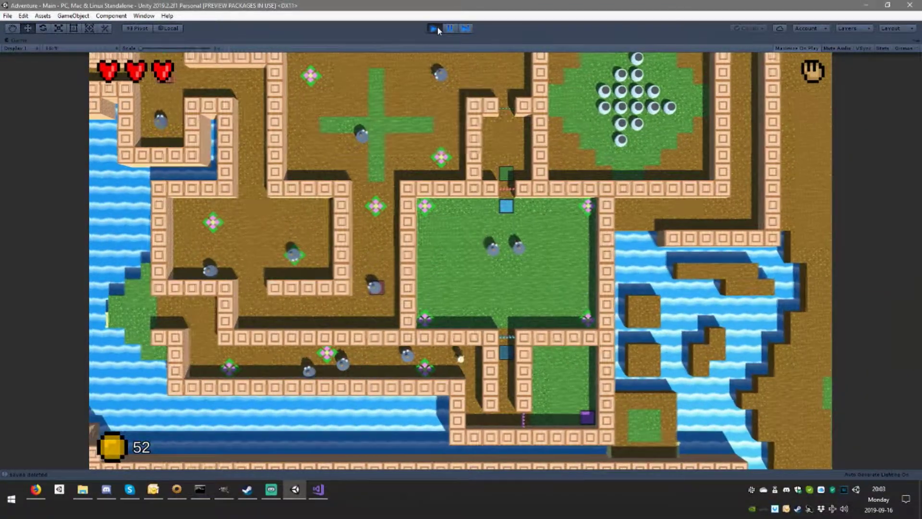
pyautogui.press('a')
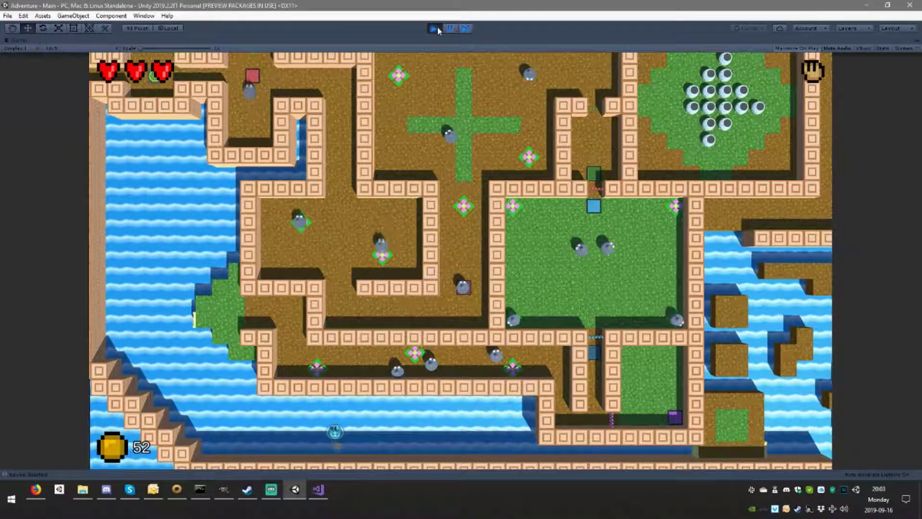
pyautogui.press('d')
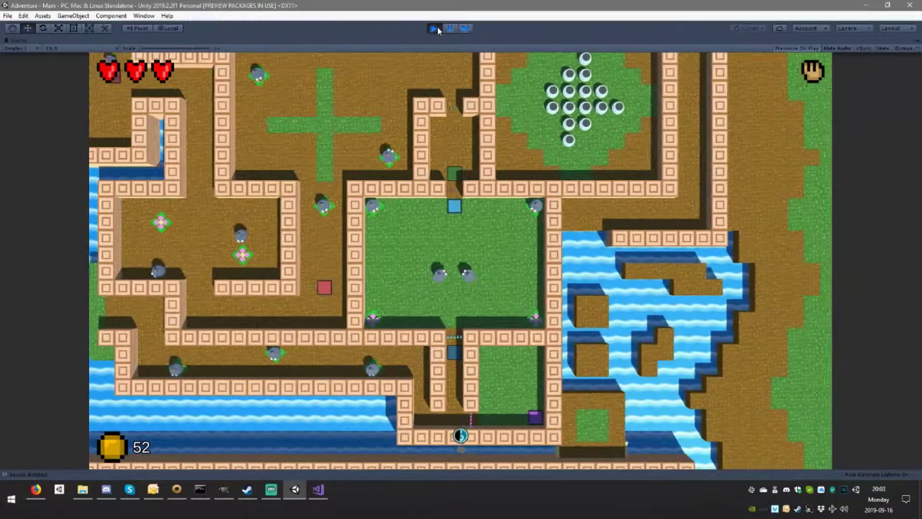
pyautogui.press('d')
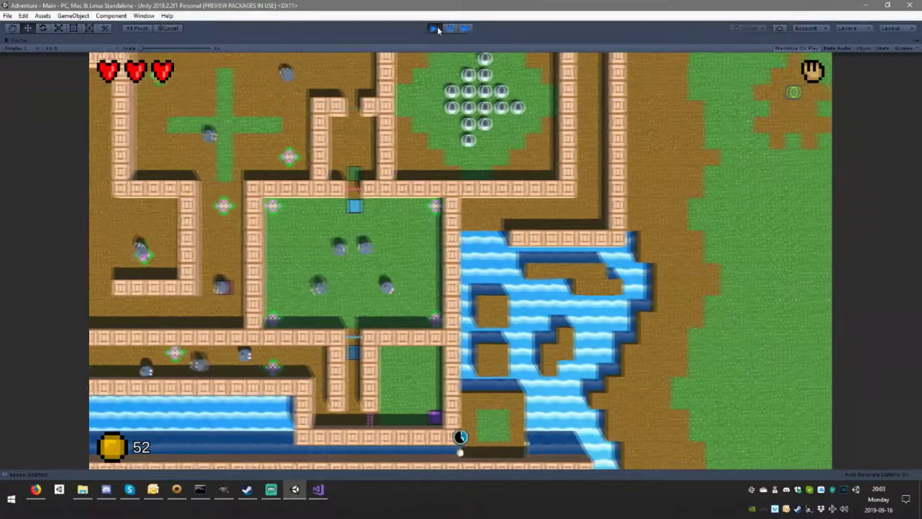
# Hop across the water islands to the new dirt clearing and walk up its path
pyautogui.press('w')
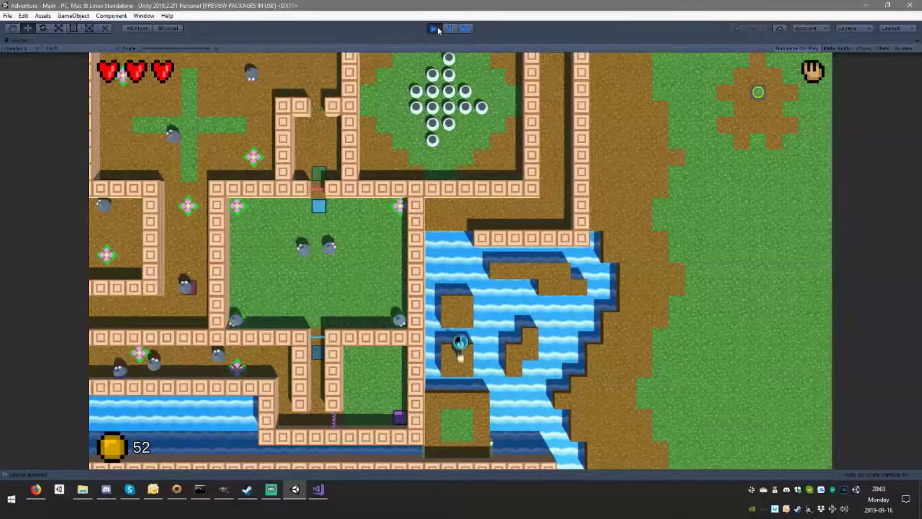
pyautogui.press('w')
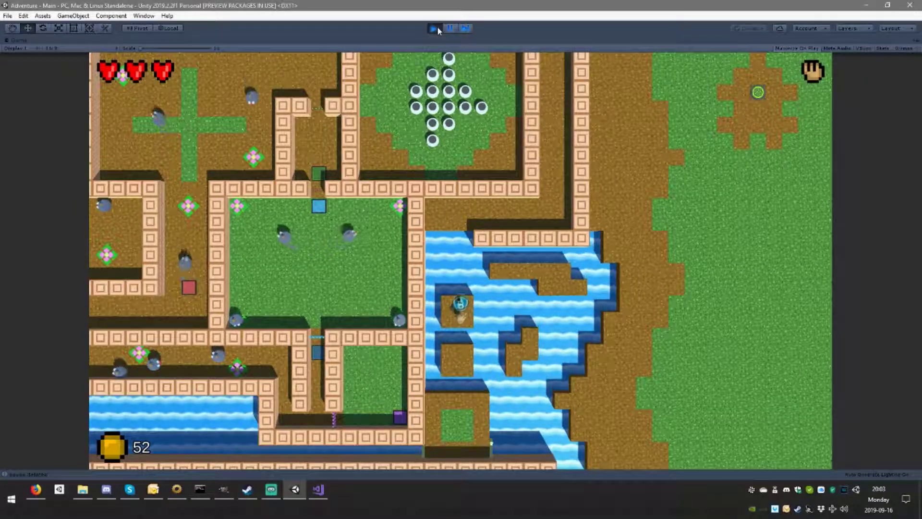
pyautogui.press('d')
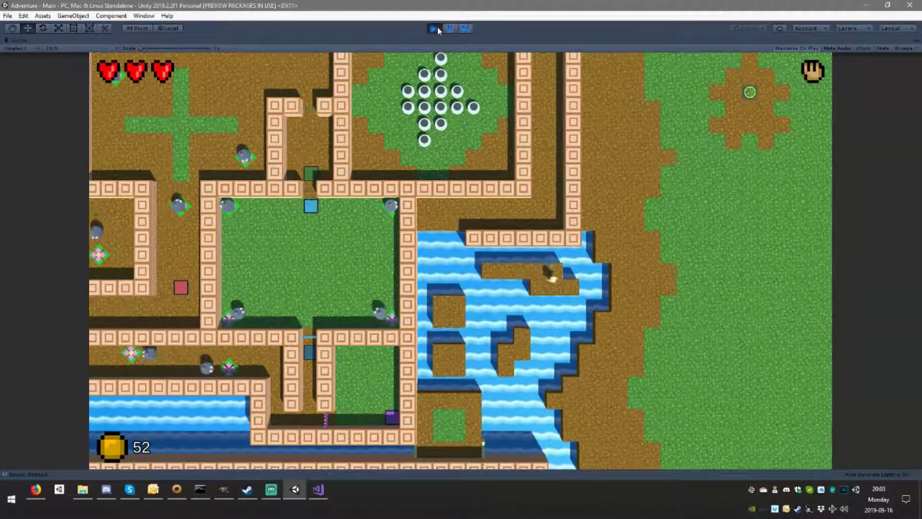
pyautogui.press('d')
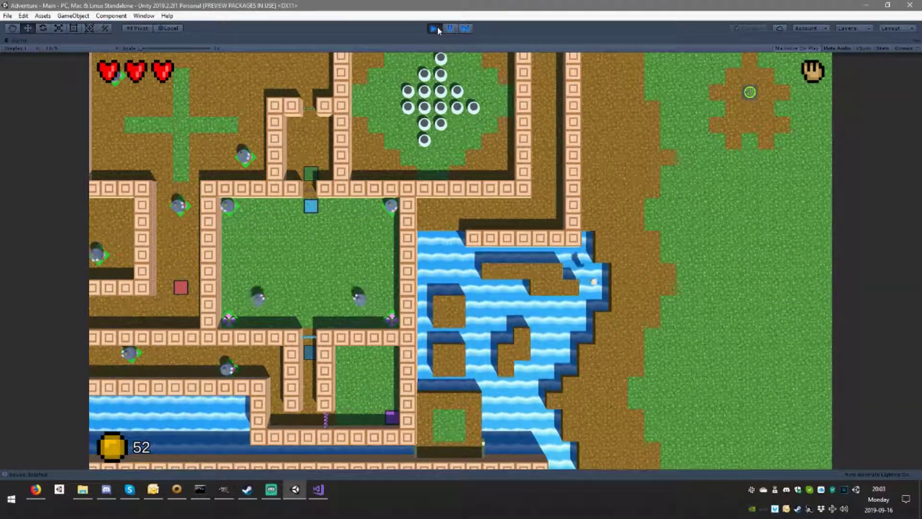
pyautogui.press('w')
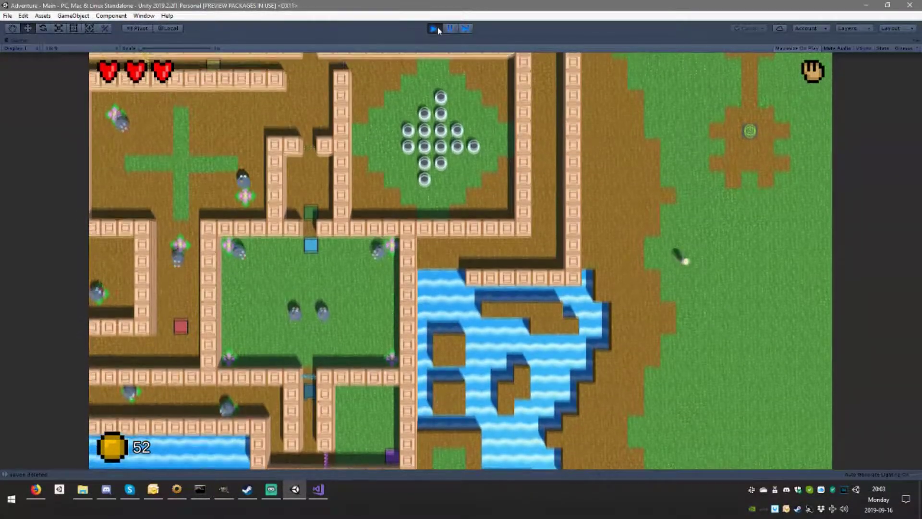
pyautogui.press('w')
pyautogui.press('d')
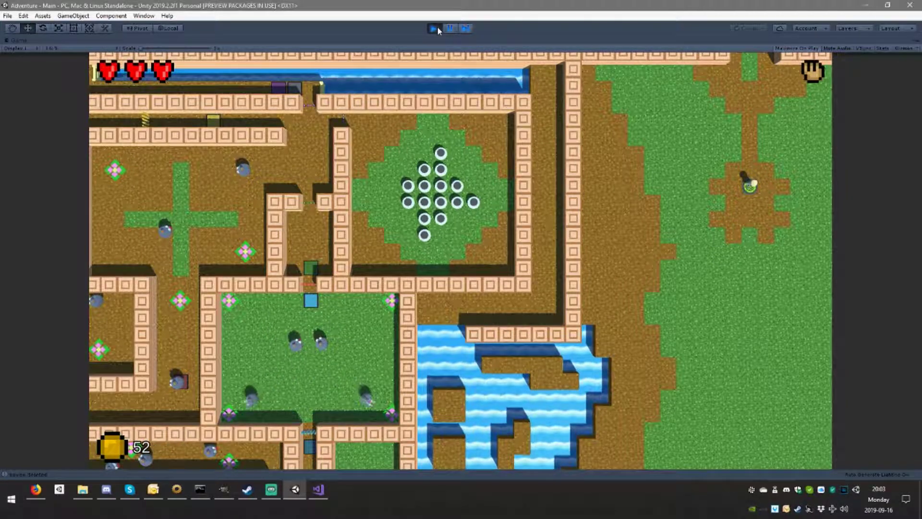
pyautogui.press('a')
pyautogui.press('s')
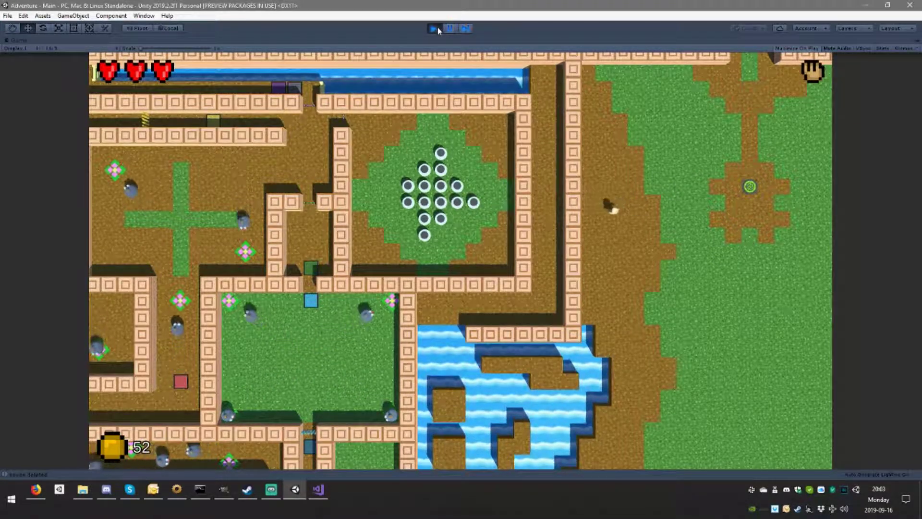
pyautogui.press('w')
pyautogui.press('d')
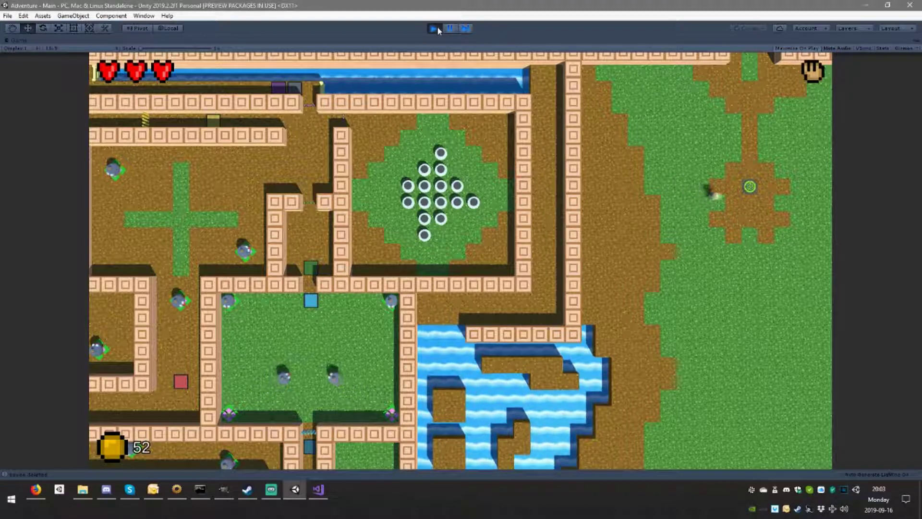
pyautogui.press('a')
pyautogui.press('s')
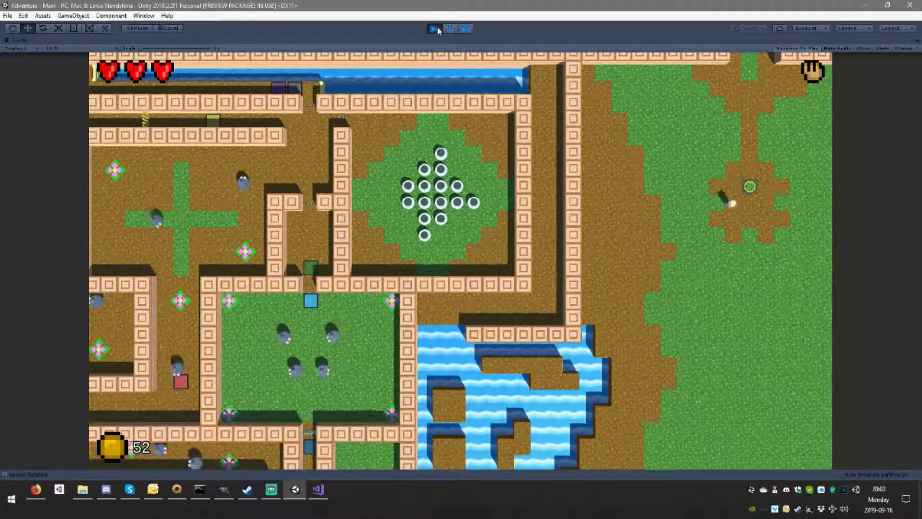
pyautogui.press('w')
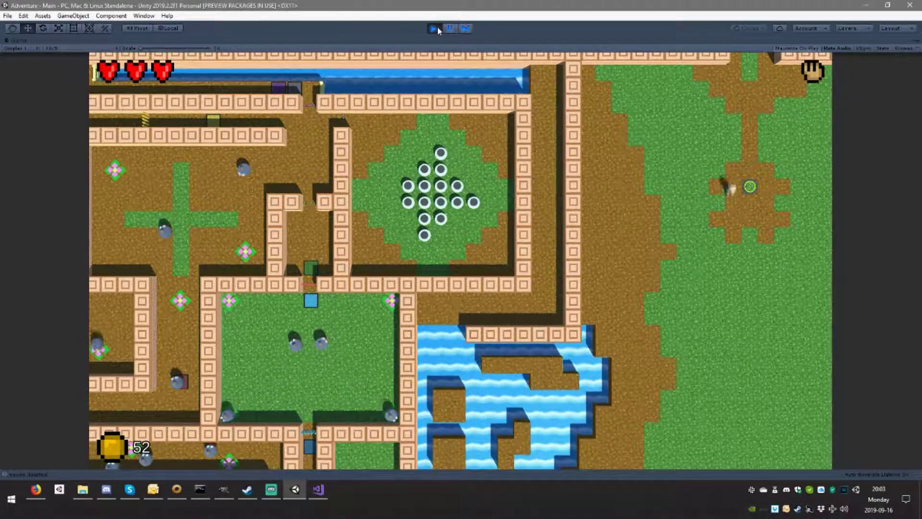
pyautogui.press('d')
pyautogui.press('w')
pyautogui.press('d')
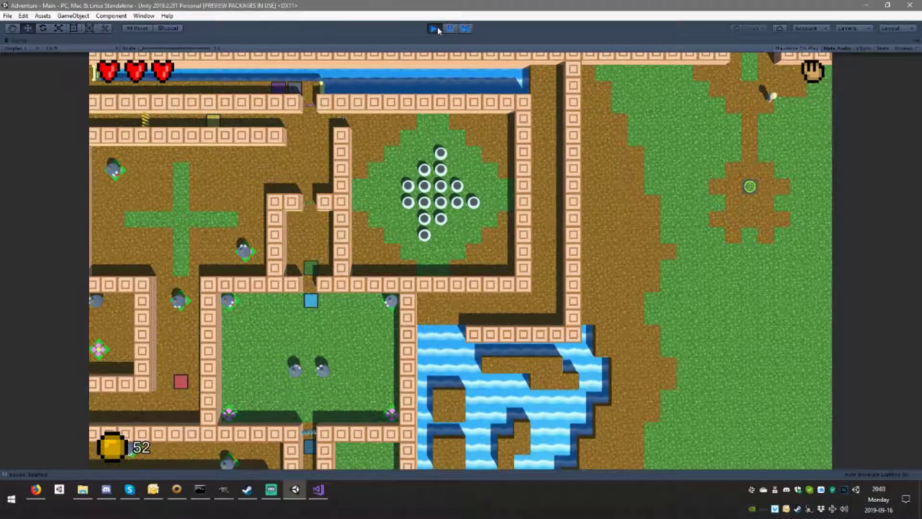
# Step between the walled water room and the grassy room, ending in the grassy room
pyautogui.press('w')
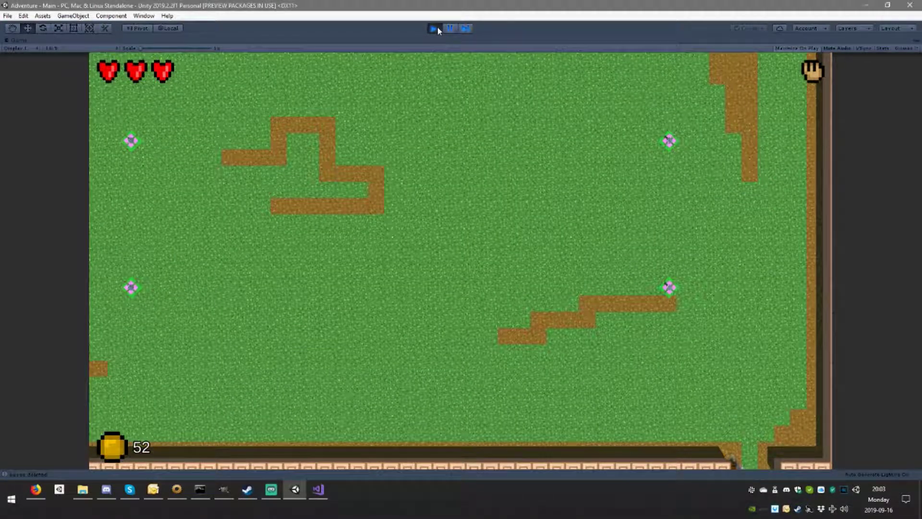
pyautogui.press('s')
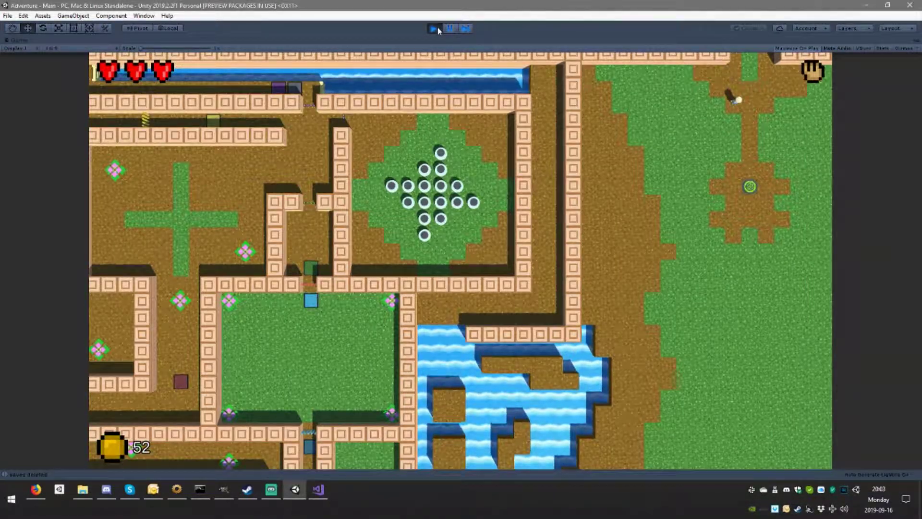
pyautogui.press('w')
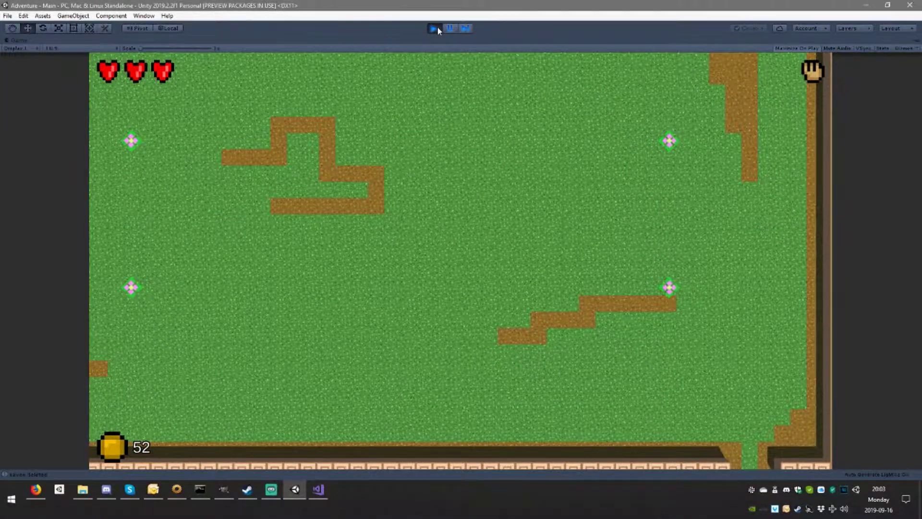
pyautogui.press('s')
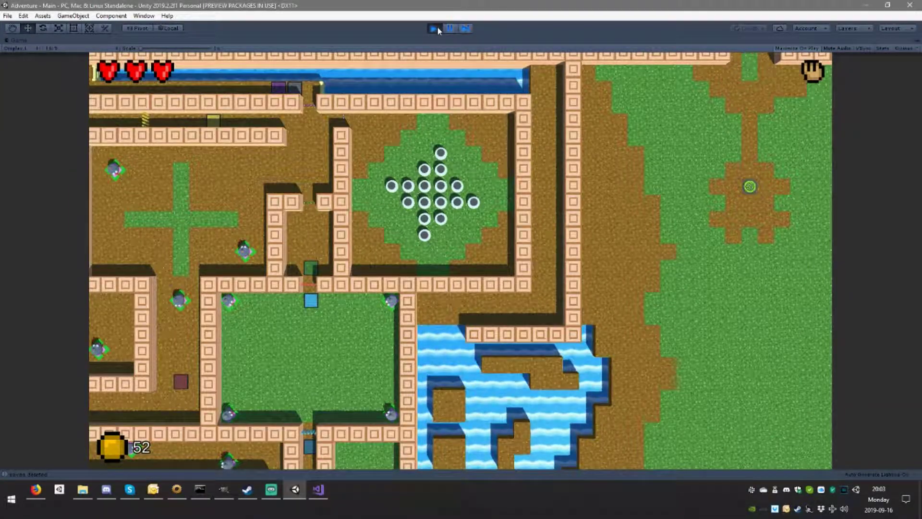
pyautogui.press('w')
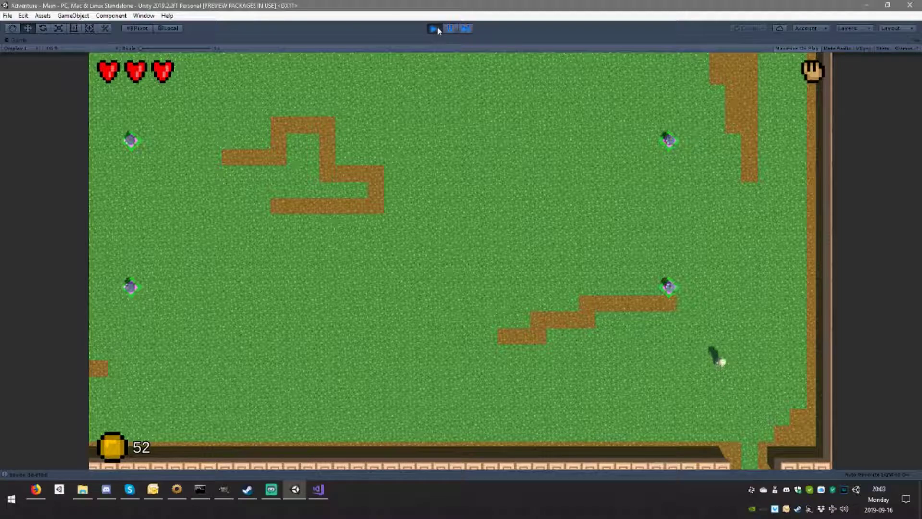
# Walk the player left and up past the enemies toward the pillared wall
pyautogui.press('a')
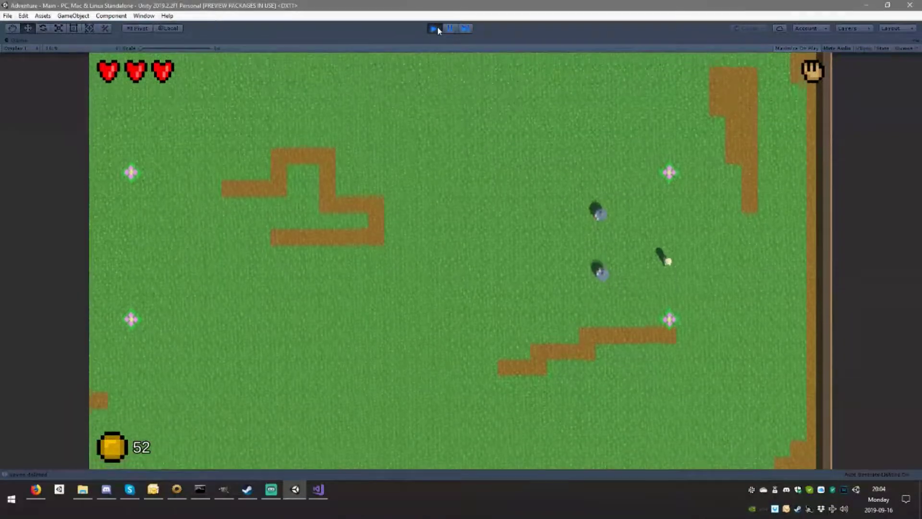
pyautogui.press('a')
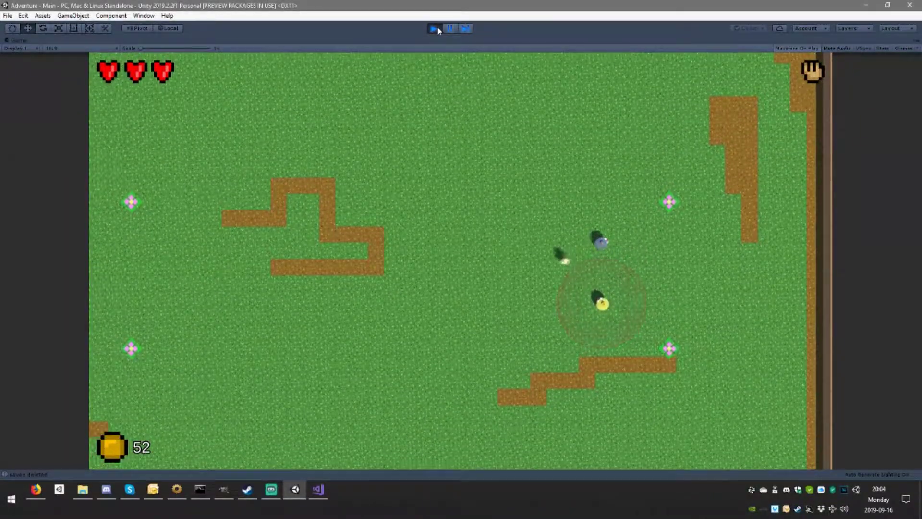
pyautogui.press('a')
pyautogui.press('w')
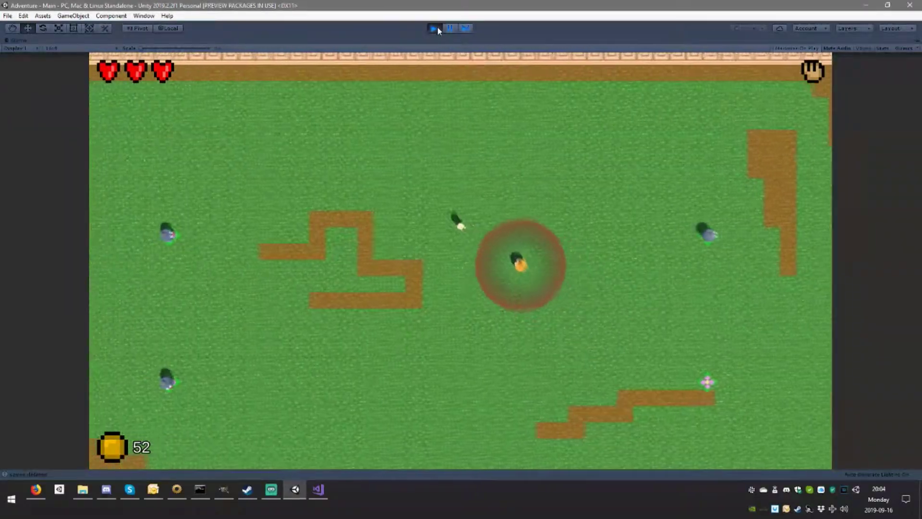
pyautogui.press('a')
pyautogui.press('w')
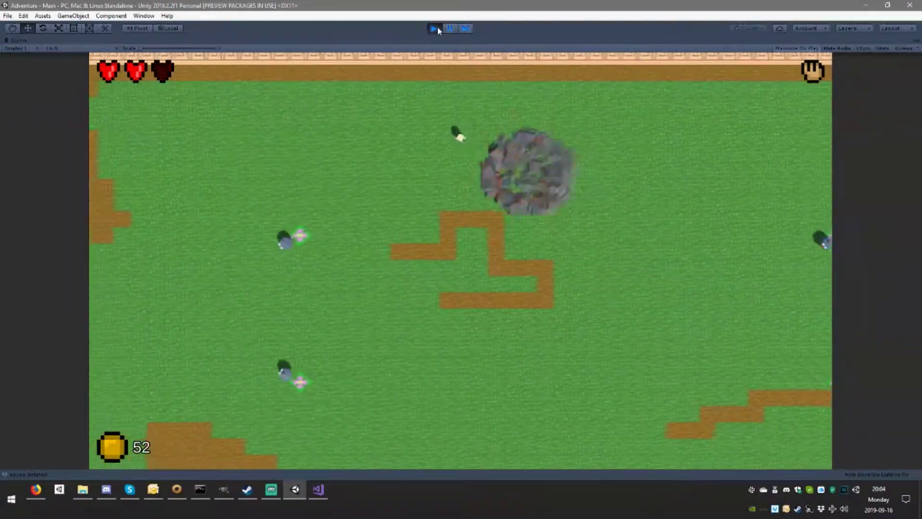
pyautogui.press('a')
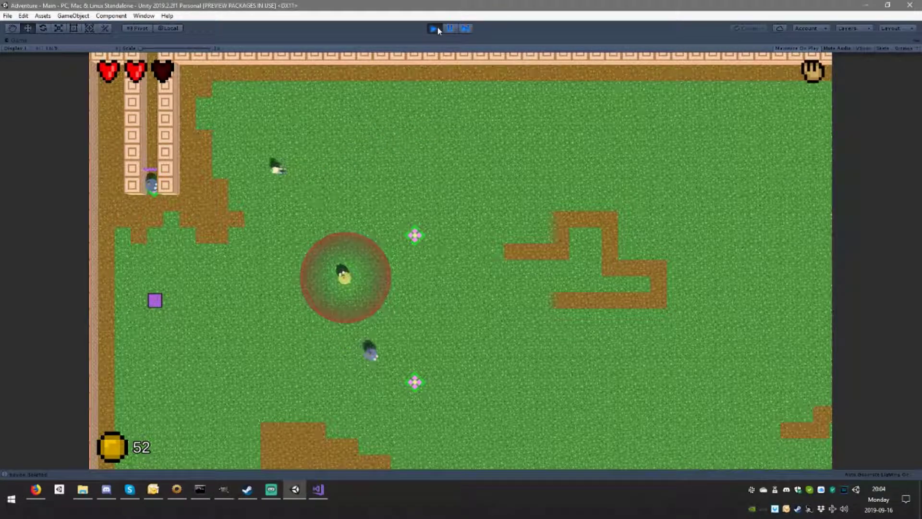
pyautogui.press('a')
pyautogui.press('w')
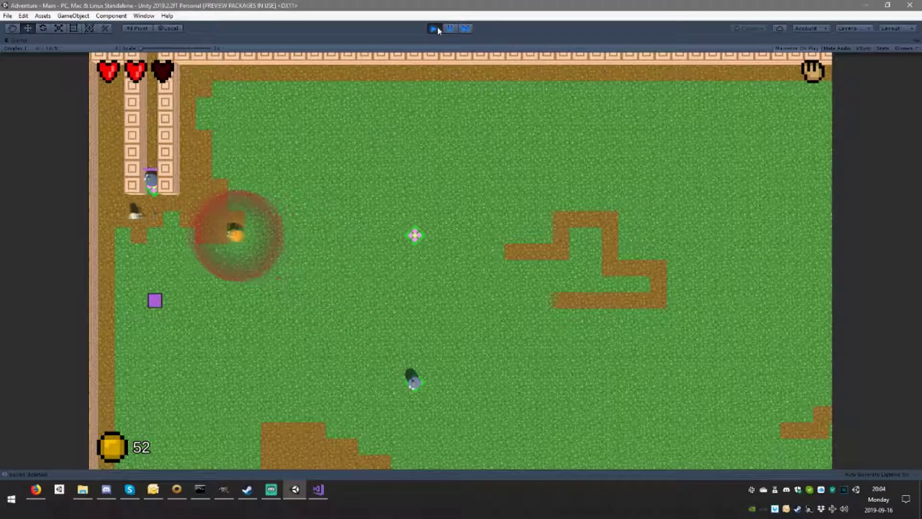
pyautogui.press('a')
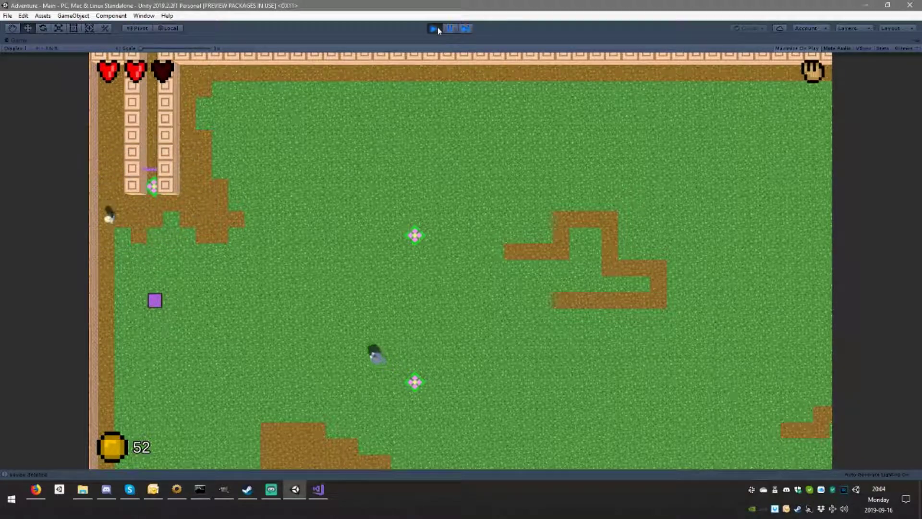
# Move below the tower and exit through the top corridor into the water level
pyautogui.press('d')
pyautogui.press('w')
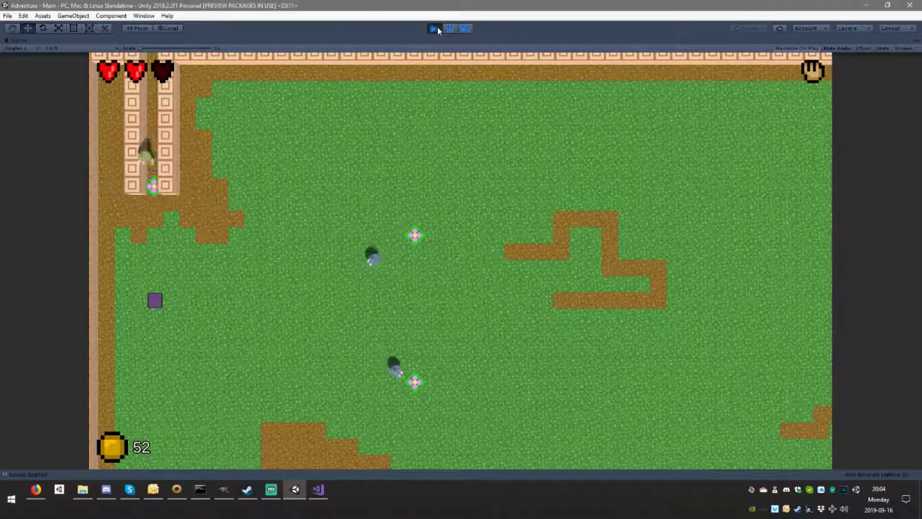
pyautogui.press('s')
pyautogui.press('Up')
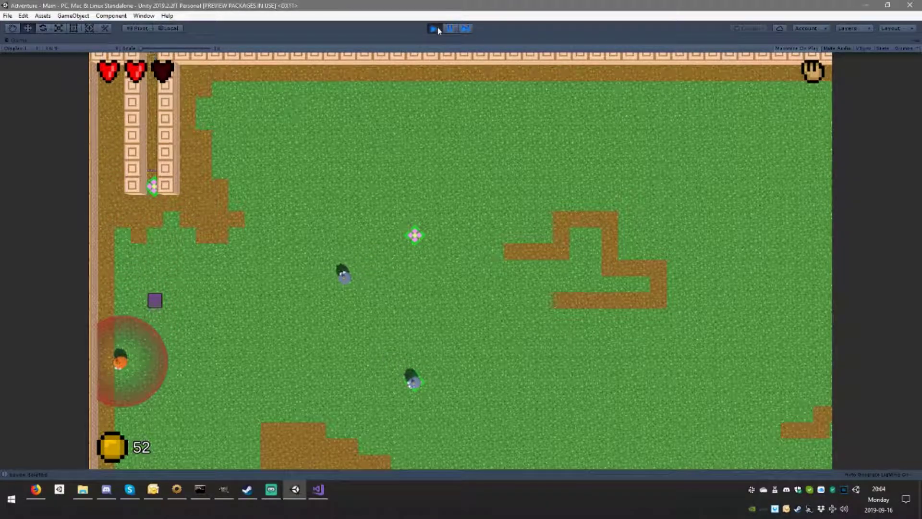
# Walk up the grass corridor, cross the water and follow the dirt strip down and back
pyautogui.press('Up')
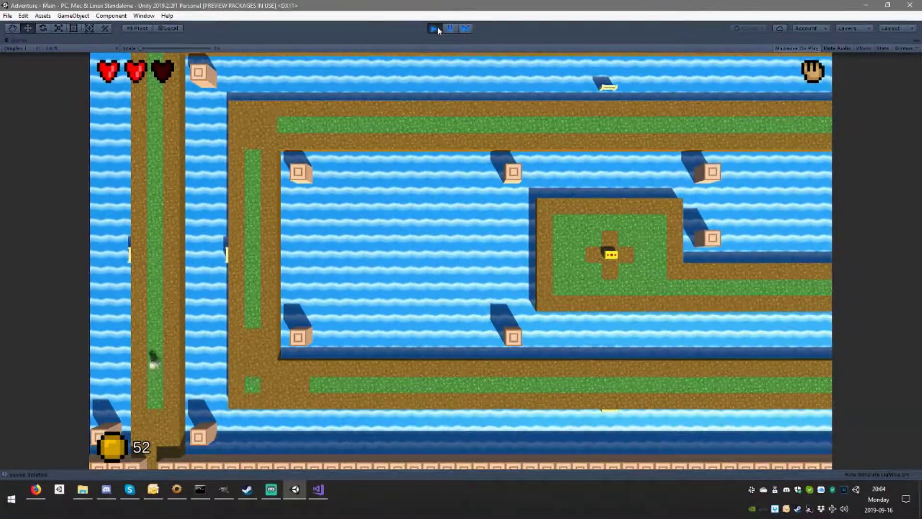
pyautogui.press('Right')
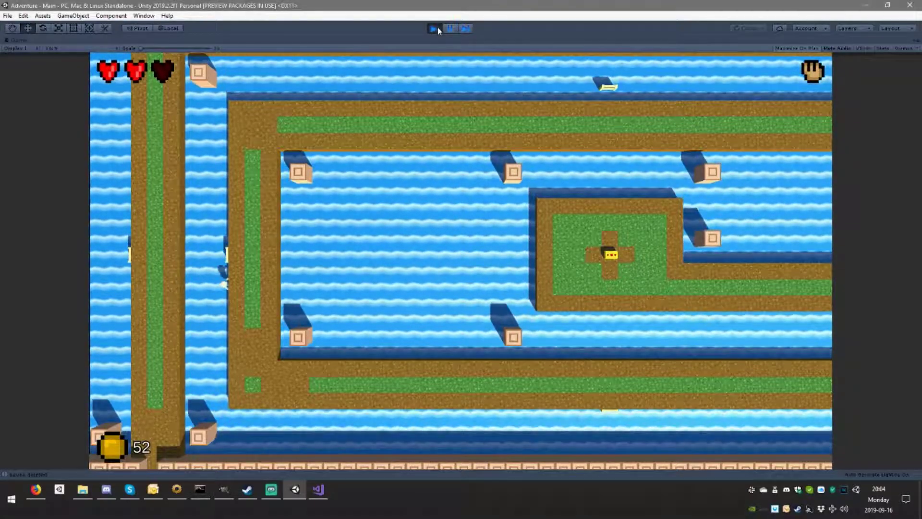
pyautogui.press('Right')
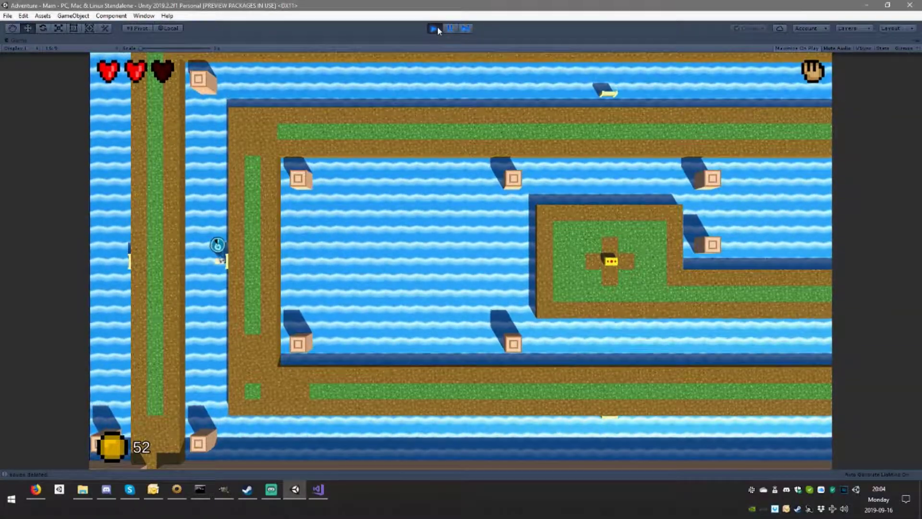
pyautogui.press('Right')
pyautogui.press('Down')
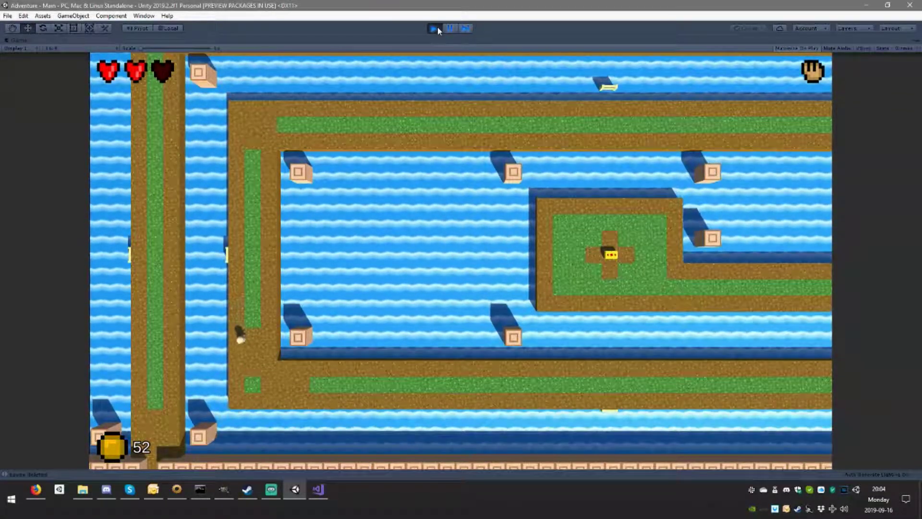
pyautogui.press('Right')
pyautogui.press('Left')
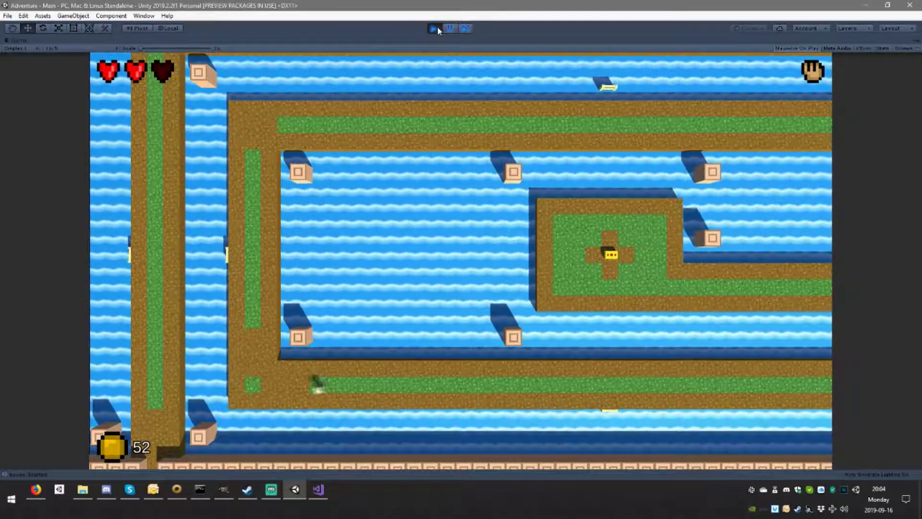
pyautogui.press('Up')
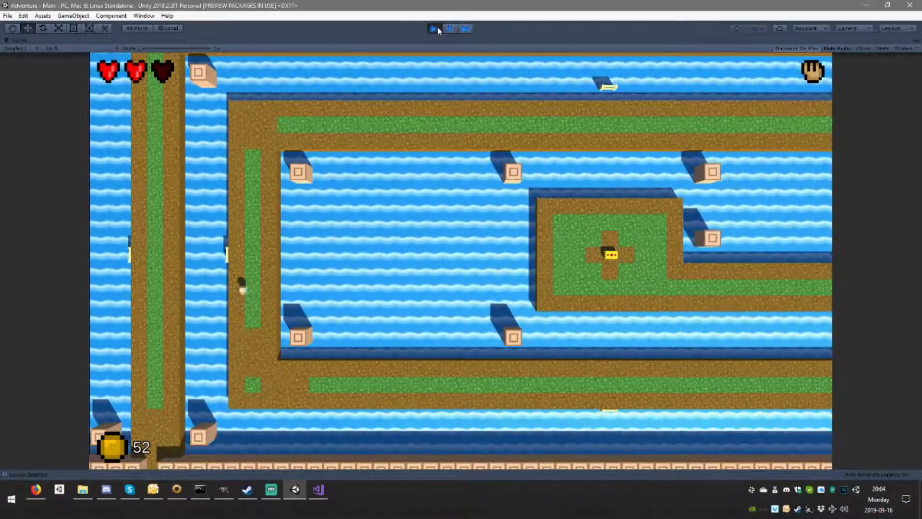
pyautogui.press('Right')
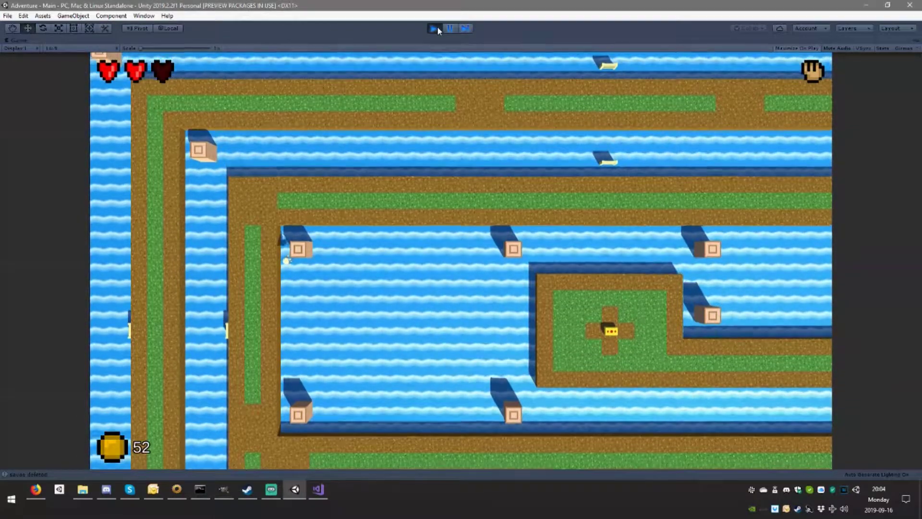
# Wade right through the water onto the upper grass strip and walk its grass column
pyautogui.press('Right')
pyautogui.press('Right')
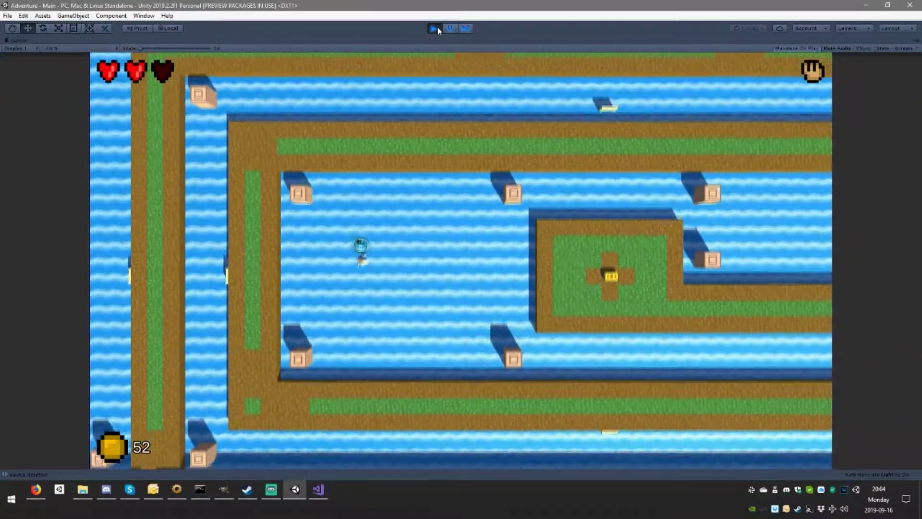
pyautogui.press('Right')
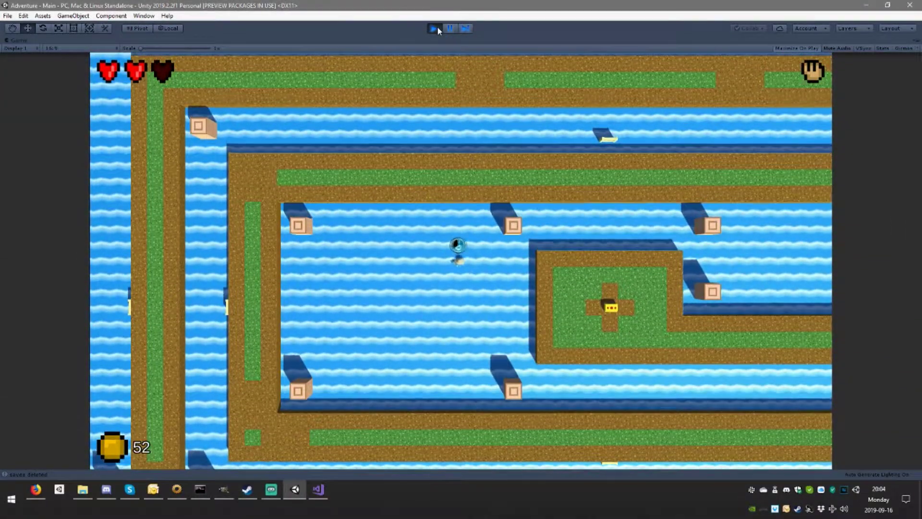
pyautogui.press('Down')
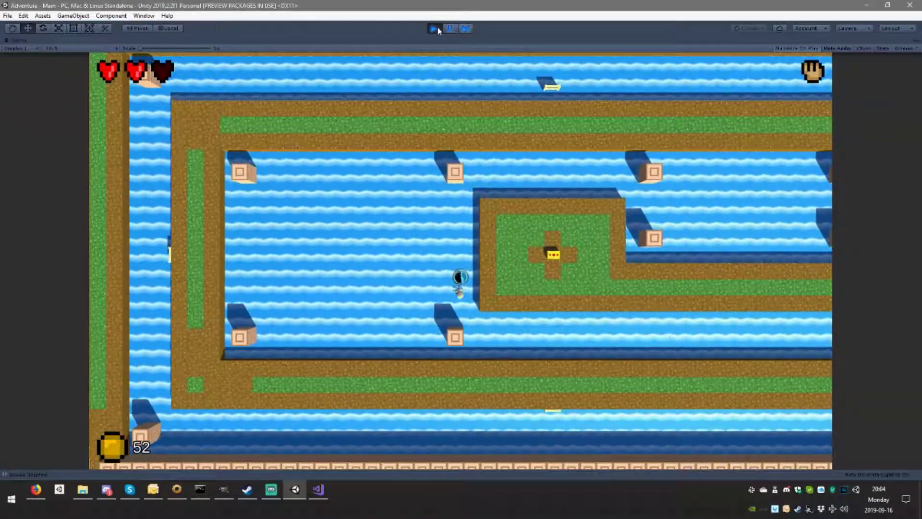
pyautogui.press('Right')
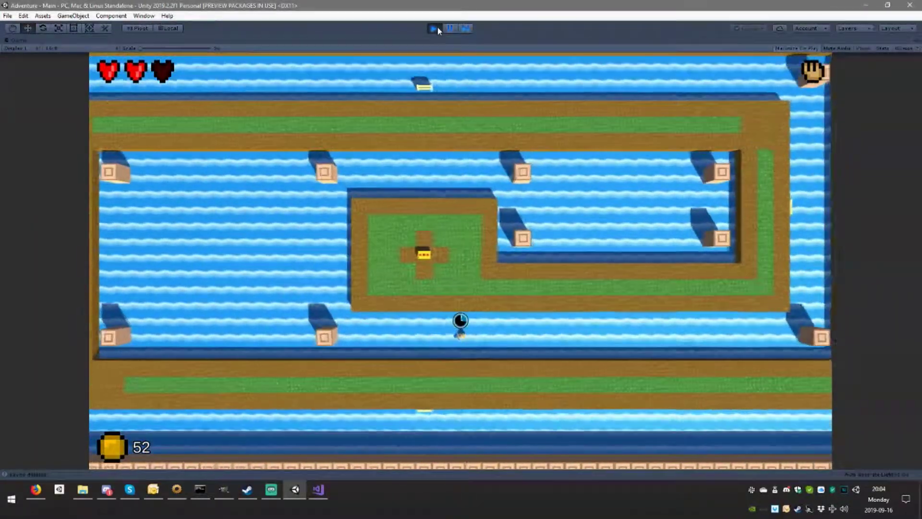
pyautogui.press('Right')
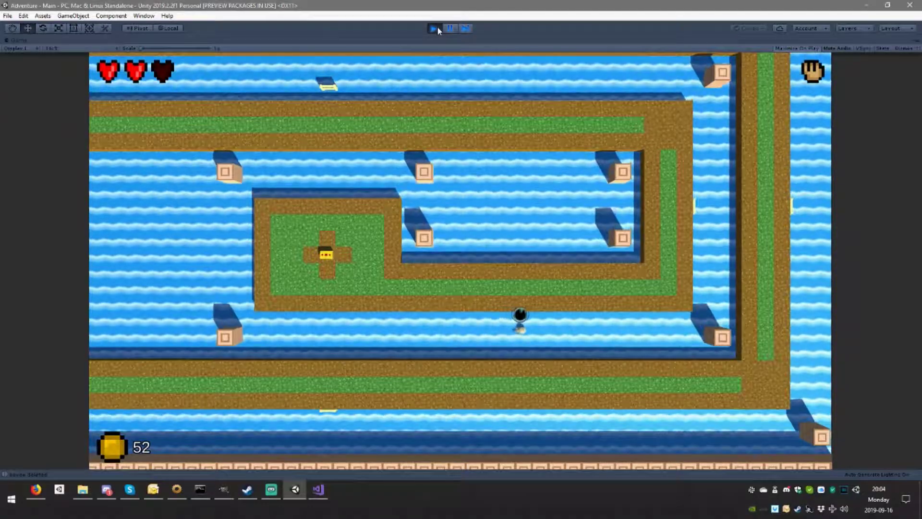
pyautogui.press('Up')
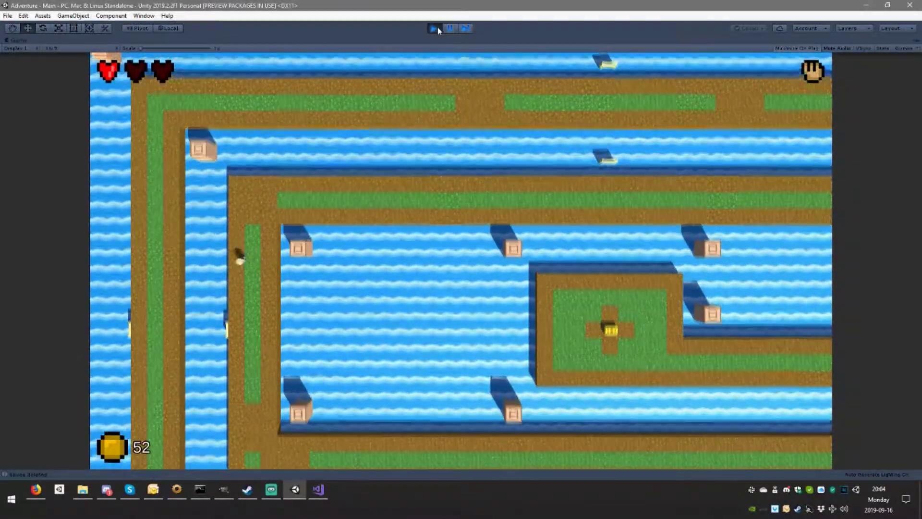
pyautogui.press('Right')
pyautogui.press('Left')
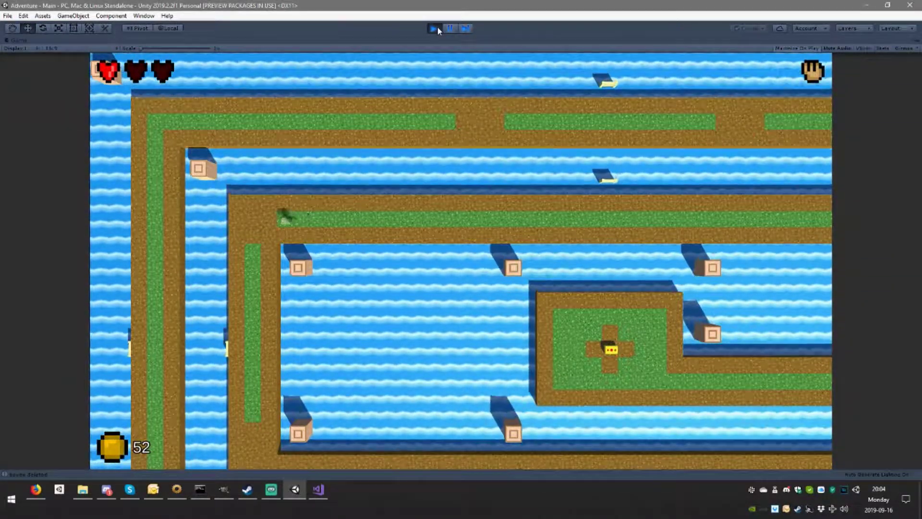
pyautogui.press('Down')
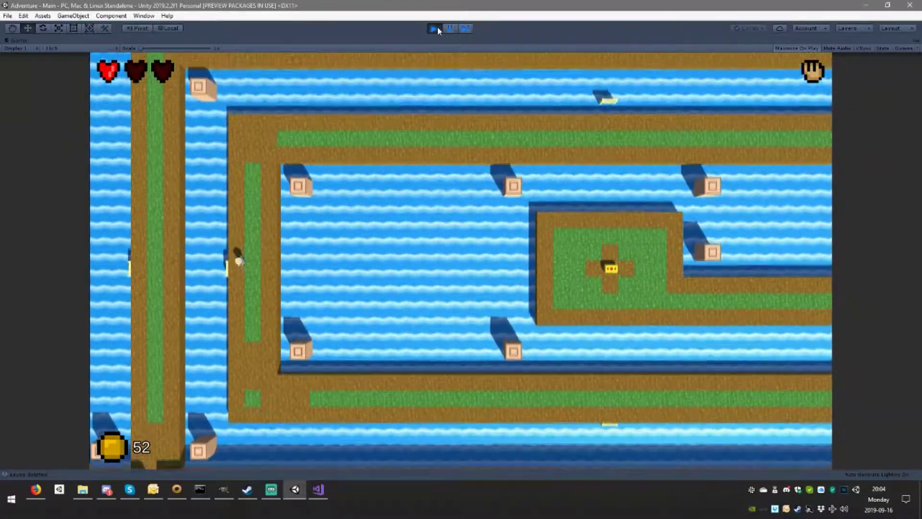
pyautogui.press('Up')
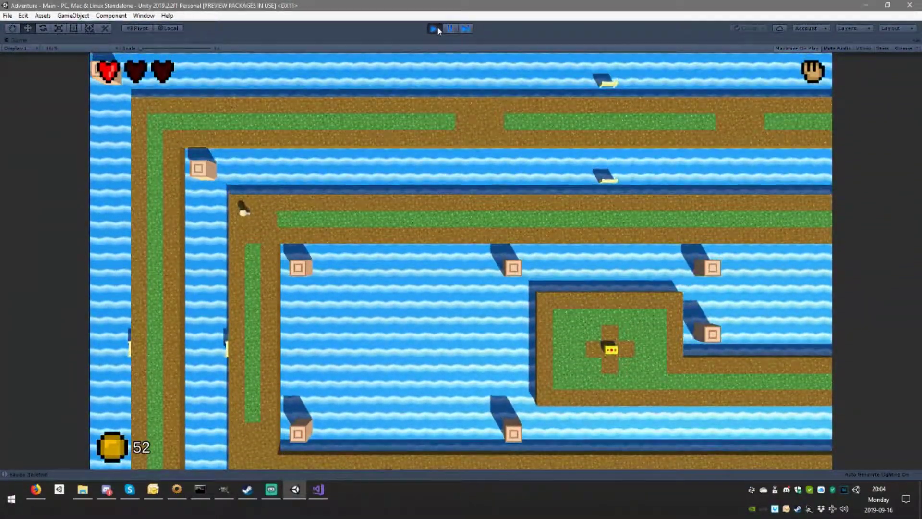
pyautogui.press('Right')
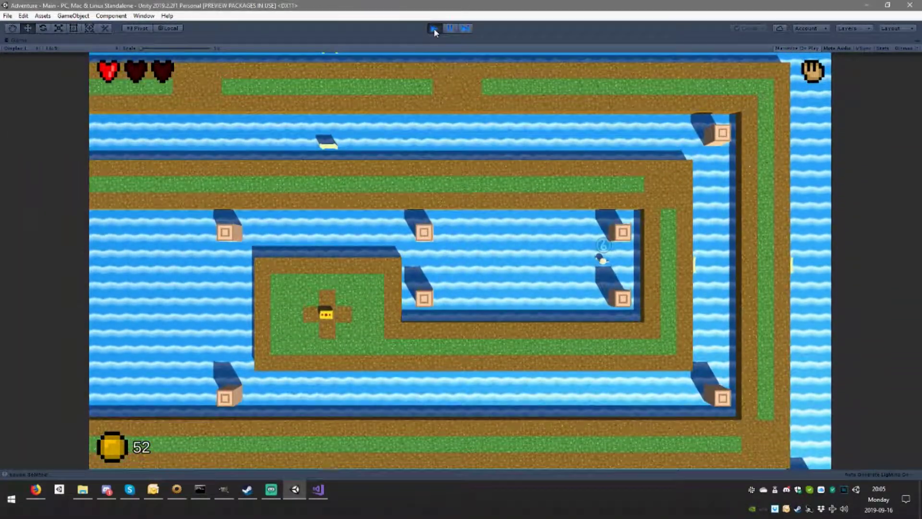
# Stop the Unity play test and bring the GIMP map back into view
pyautogui.click(434, 28)
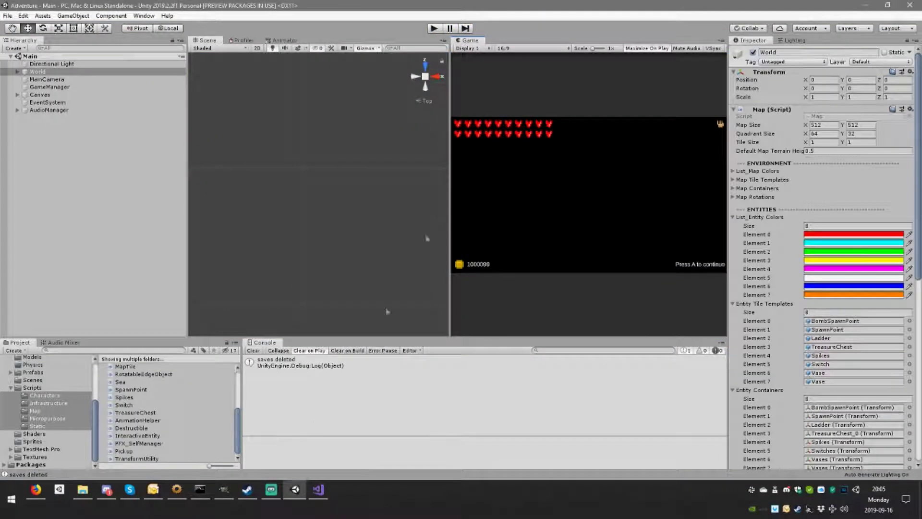
pyautogui.click(222, 490)
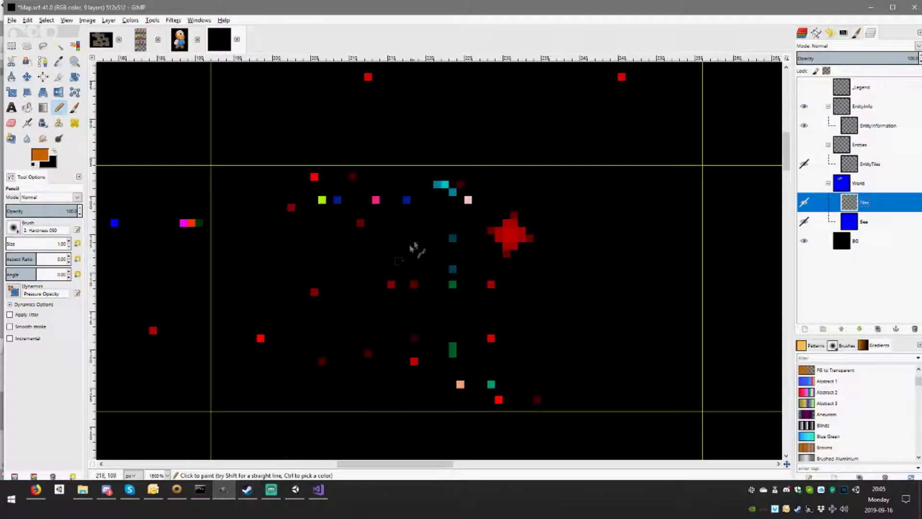
pyautogui.scroll(3, 525, 175)
pyautogui.scroll(2, 398, 178)
pyautogui.scroll(2, 398, 178)
pyautogui.hscroll(-2, 398, 177)
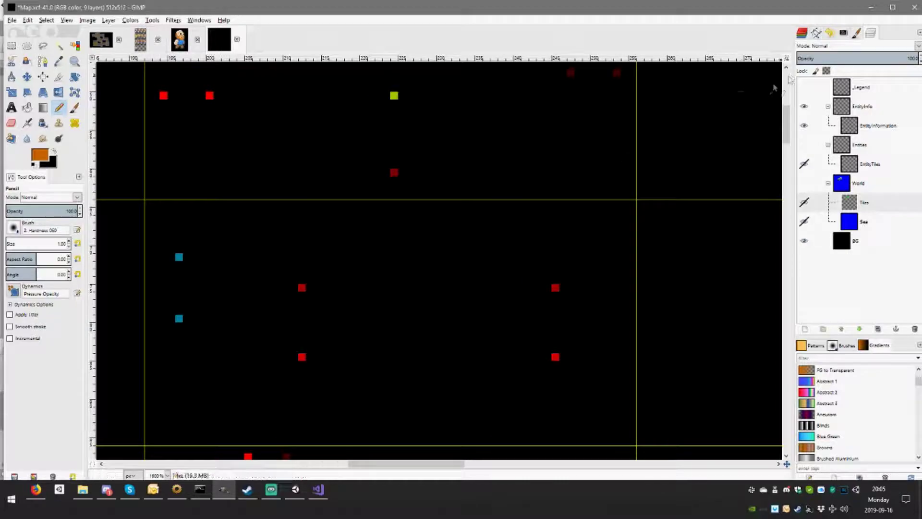
pyautogui.click(804, 145)
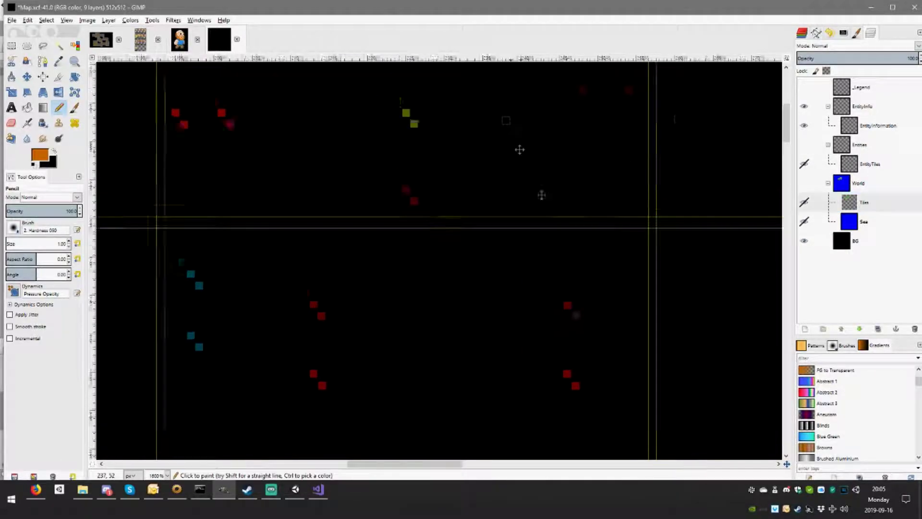
pyautogui.scroll(4, 518, 149)
pyautogui.hscroll(-2, 518, 148)
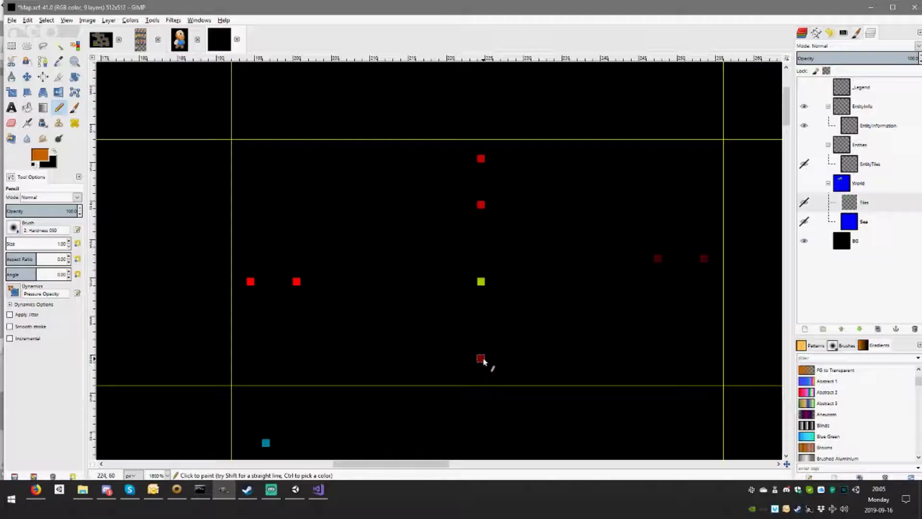
# On the EntityInformation layer, sample the red entity pixel to set foreground colour c50000
pyautogui.keyDown('ctrl'); pyautogui.click(483, 361); pyautogui.keyUp('ctrl')
pyautogui.keyDown('alt'); pyautogui.middleClick(468, 396); pyautogui.keyUp('alt')
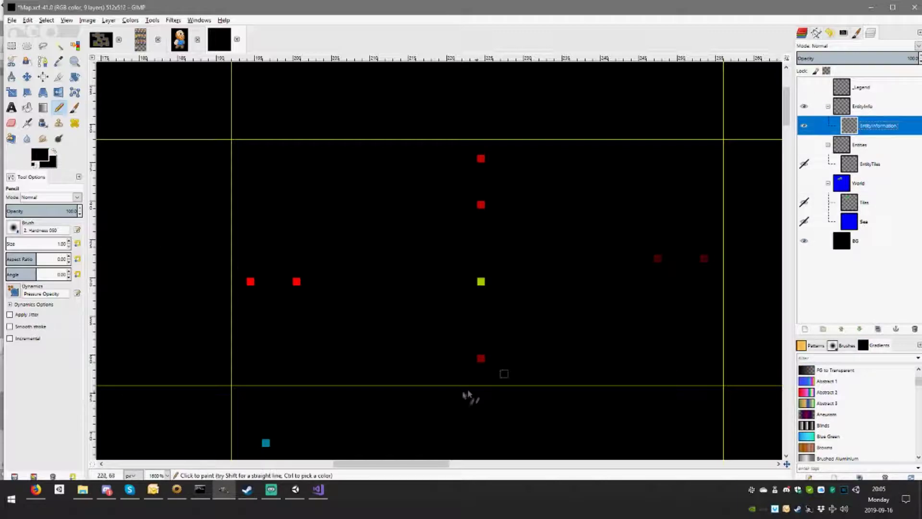
pyautogui.keyDown('ctrl'); pyautogui.click(481, 359); pyautogui.keyUp('ctrl')
pyautogui.click(39, 157)
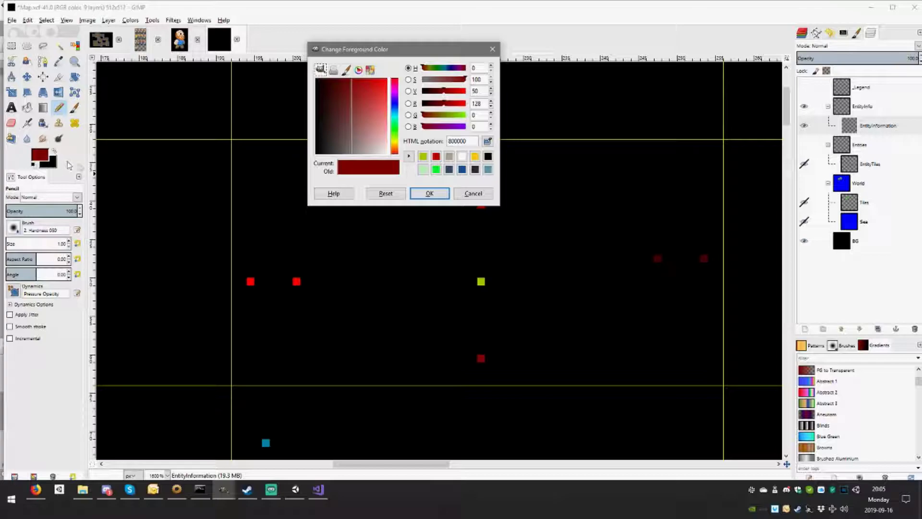
pyautogui.click(429, 193)
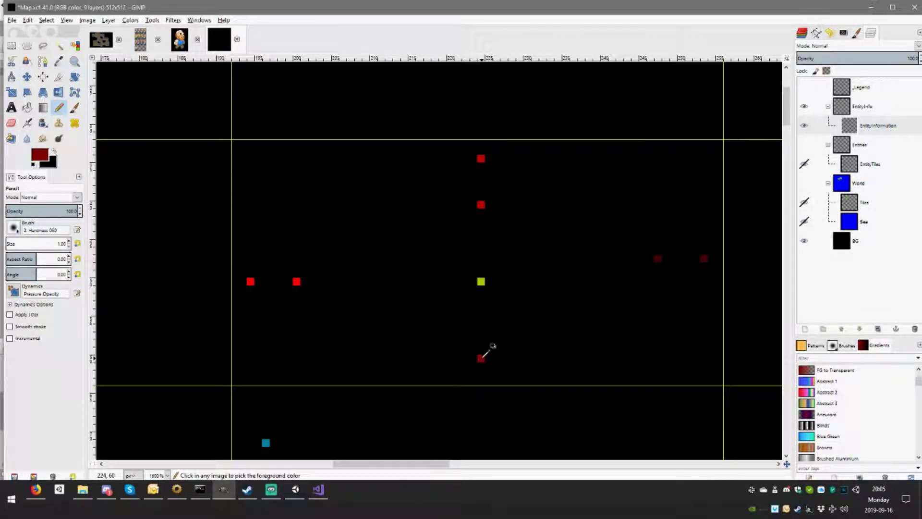
pyautogui.keyDown('ctrl'); pyautogui.click(480, 204); pyautogui.keyUp('ctrl')
pyautogui.write('197')
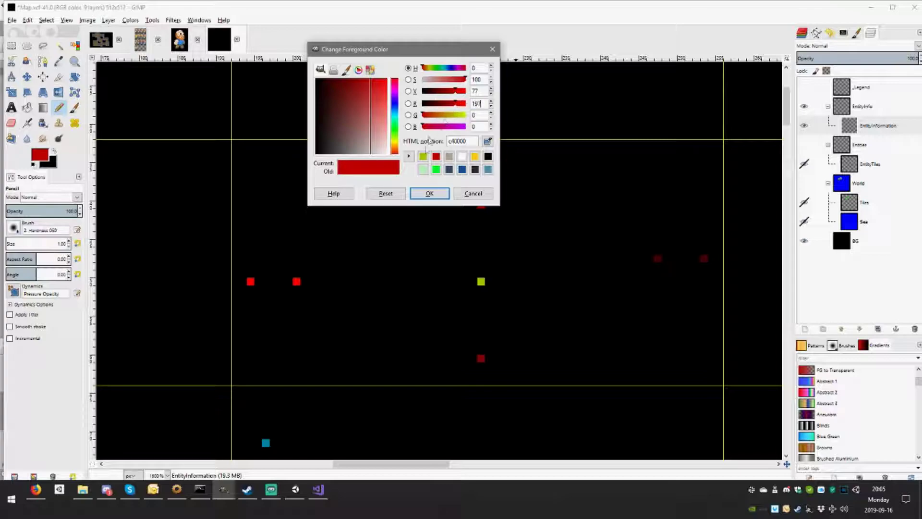
pyautogui.click(430, 193)
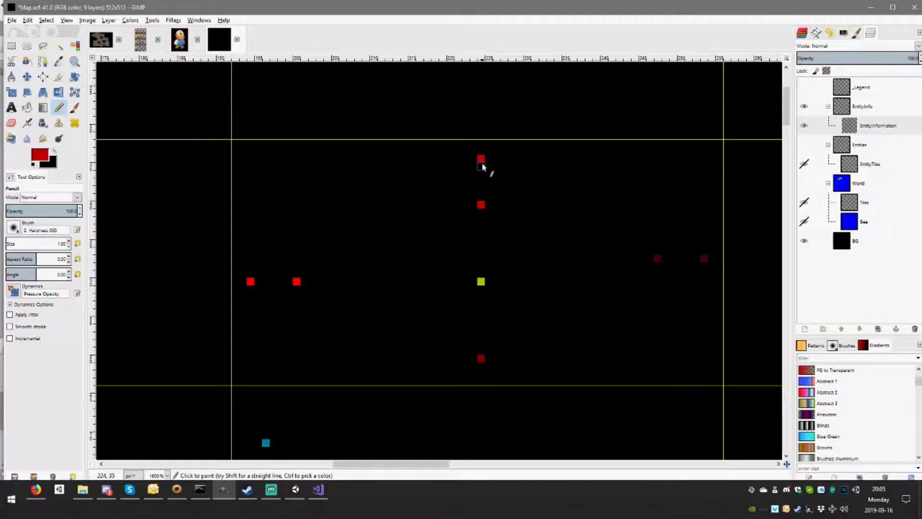
# Recheck the deep red foreground colour, then return to the Unity editor
pyautogui.click(40, 155)
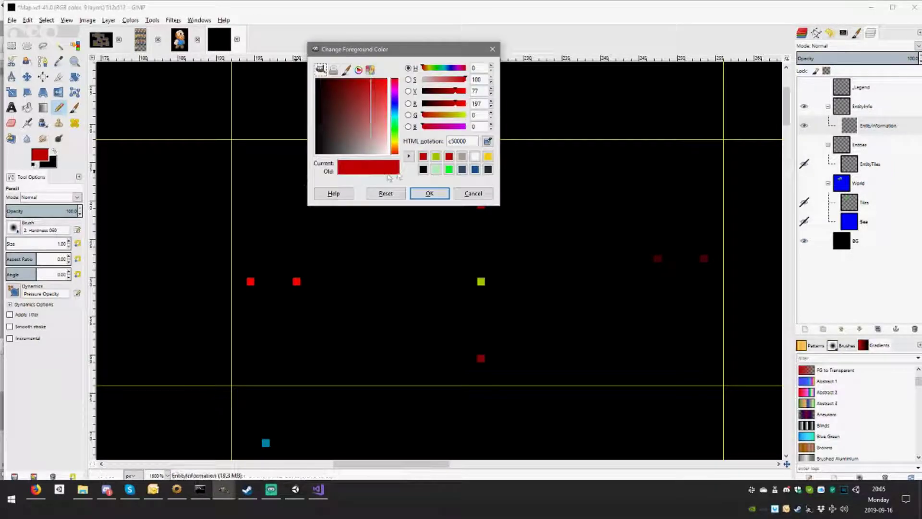
pyautogui.click(465, 191)
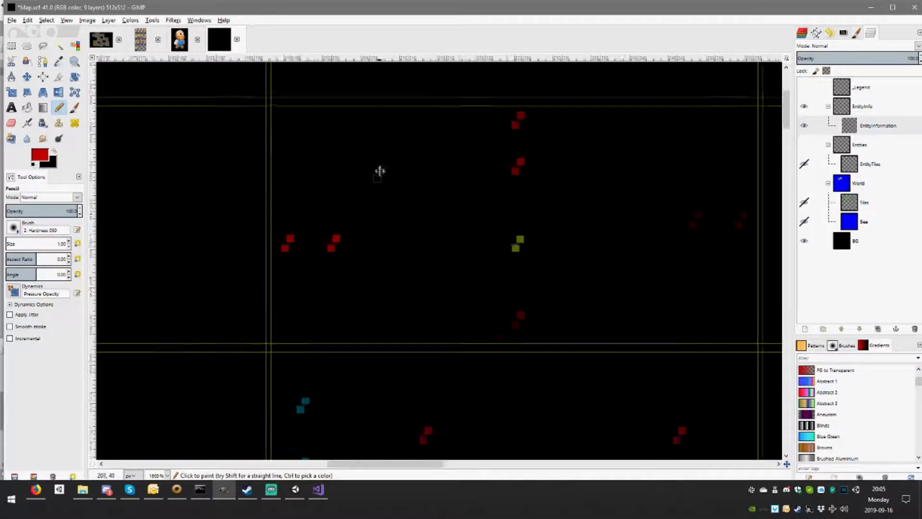
pyautogui.scroll(-2, 377, 169)
pyautogui.hscroll(-2, 377, 169)
pyautogui.click(295, 489)
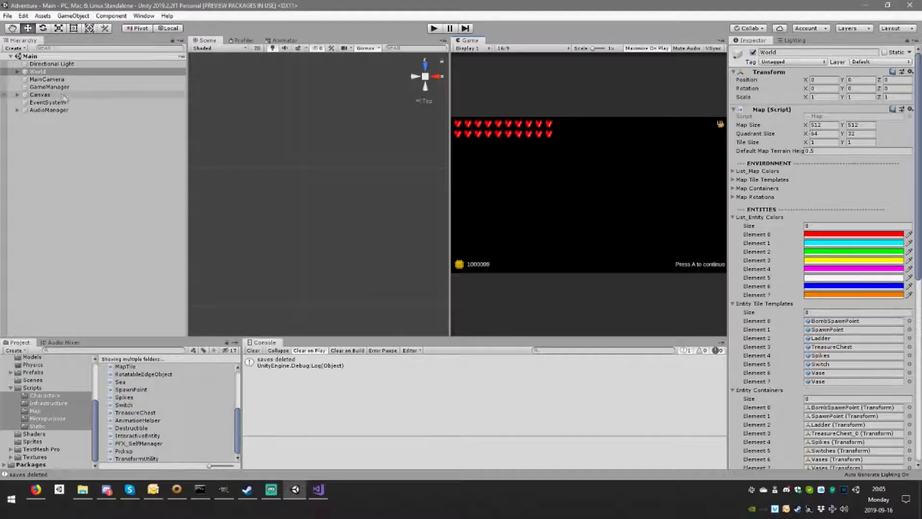
# Uncheck DEBUG_Load Defaults on the GameManager object and go back to GIMP
pyautogui.click(50, 87)
pyautogui.click(808, 125)
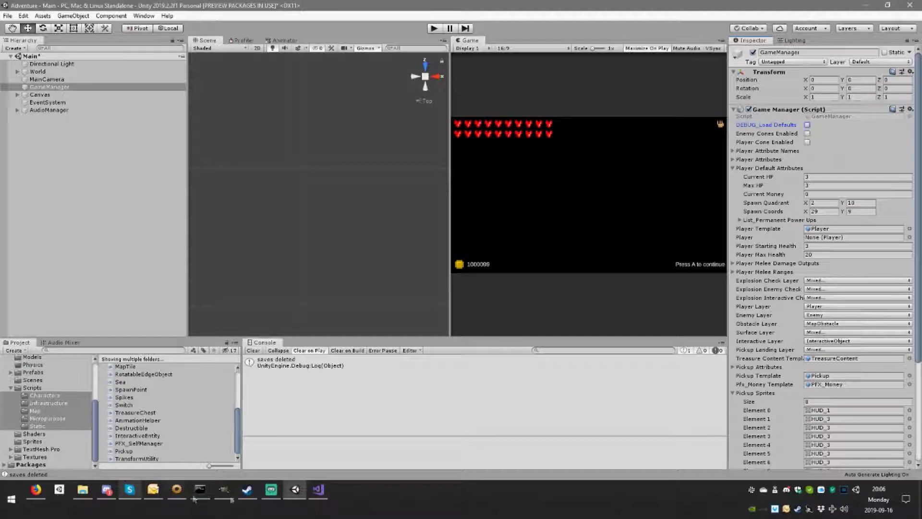
pyautogui.click(223, 492)
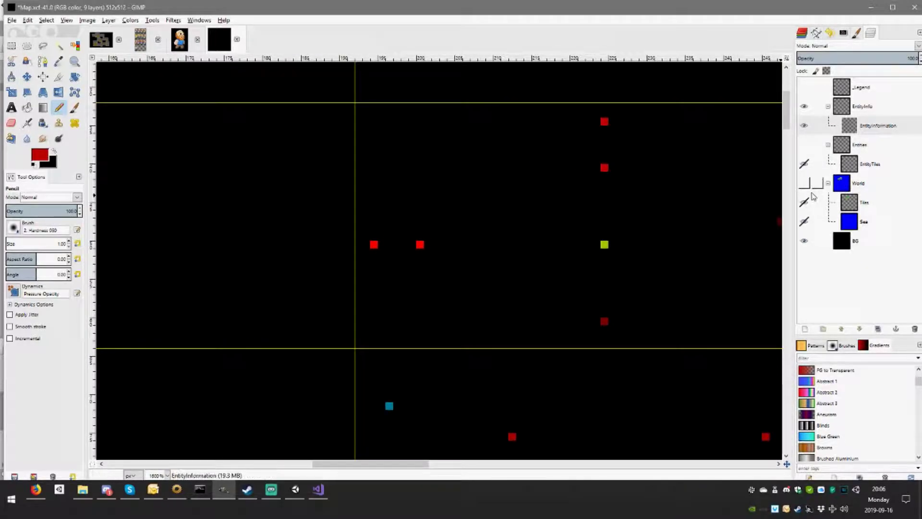
# Show the World map and Entities group, and rectangle-select a red entity pixel on EntityTiles
pyautogui.hotkey('ctrl', 'z')
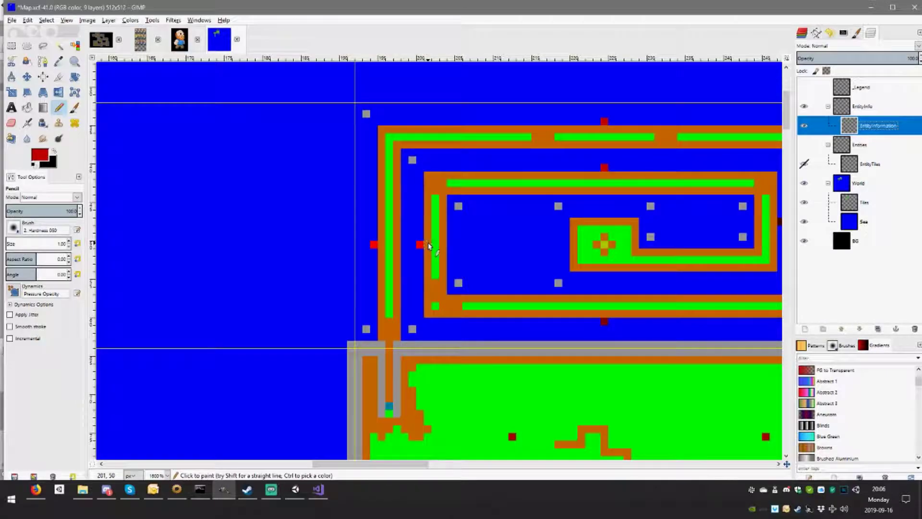
pyautogui.press('r')
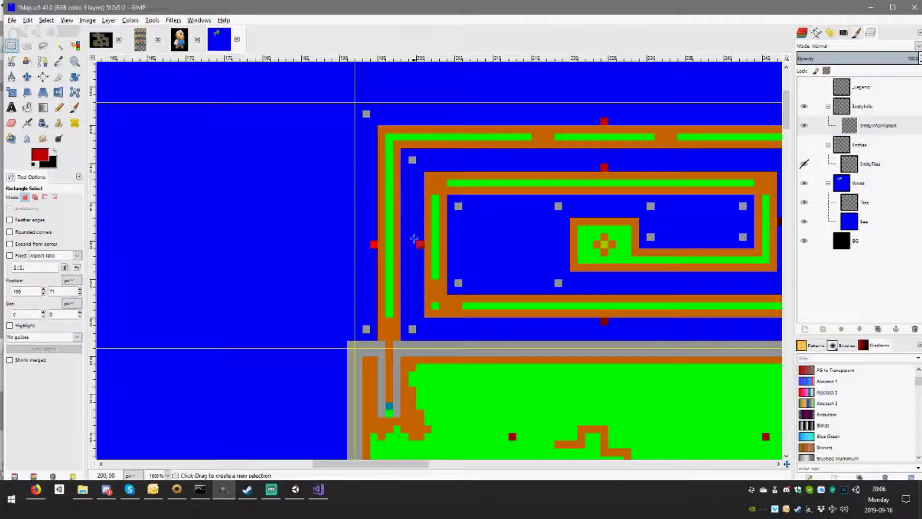
pyautogui.moveTo(414, 238); pyautogui.dragTo(433, 264)
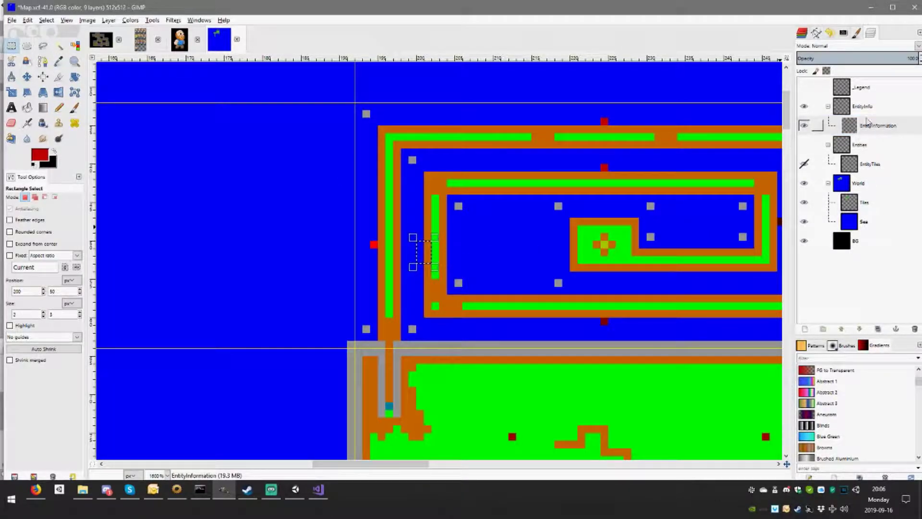
pyautogui.click(869, 164)
pyautogui.click(804, 145)
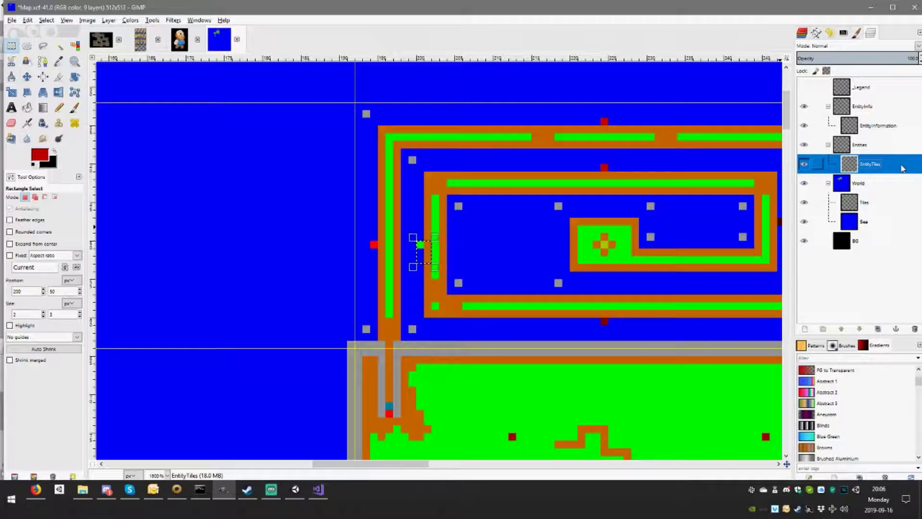
pyautogui.click(518, 278)
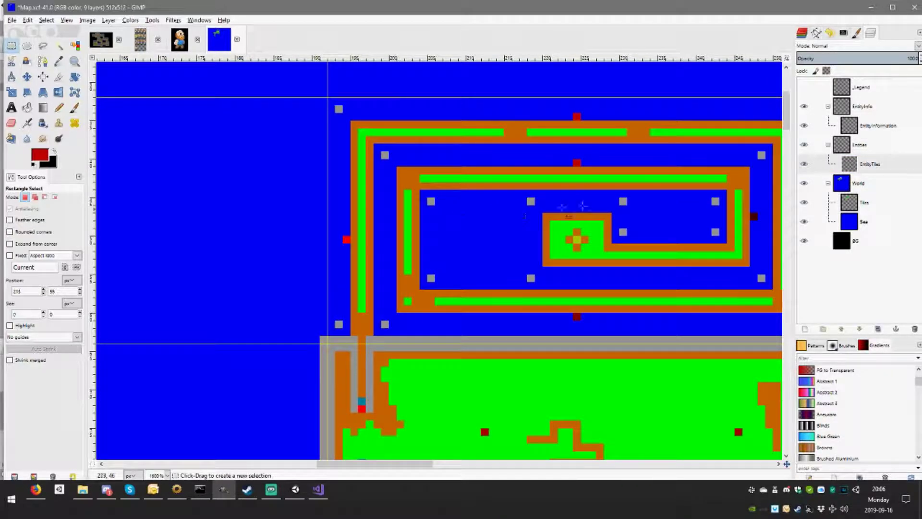
# Select red entity tiles while alternating between the EntityInformation and EntityTiles layers
pyautogui.moveTo(560, 160); pyautogui.dragTo(597, 174)
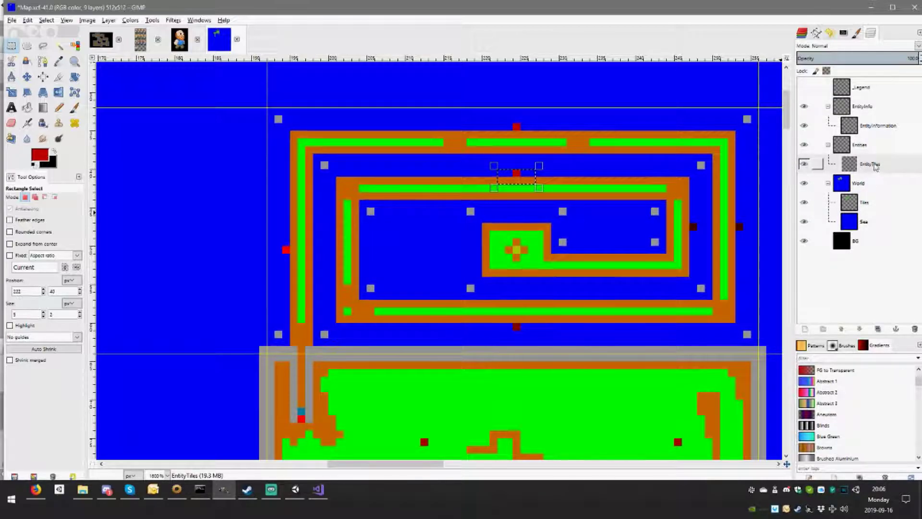
pyautogui.click(879, 126)
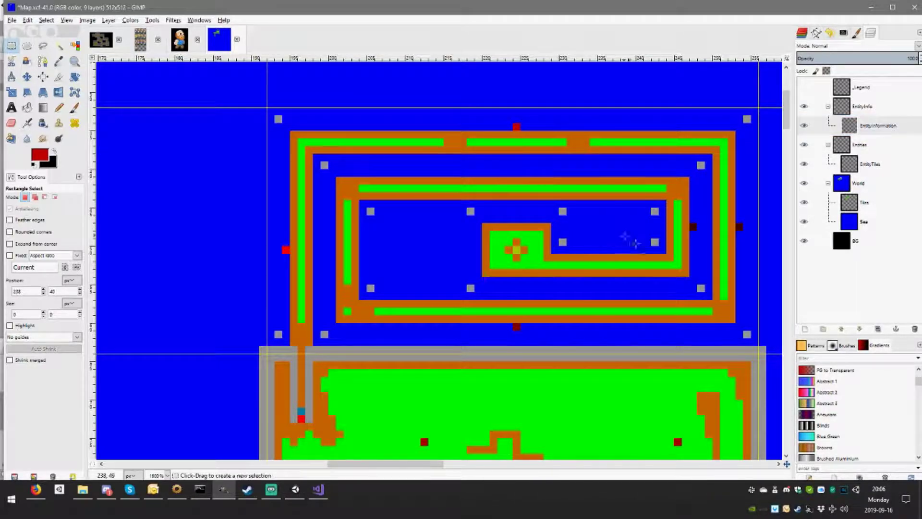
pyautogui.hscroll(2, 665, 252)
pyautogui.moveTo(640, 215); pyautogui.dragTo(661, 252)
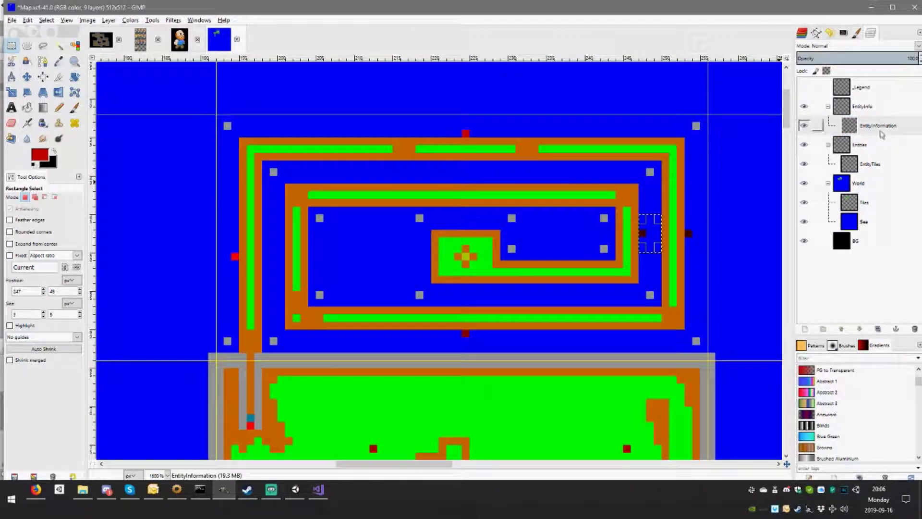
pyautogui.click(865, 126)
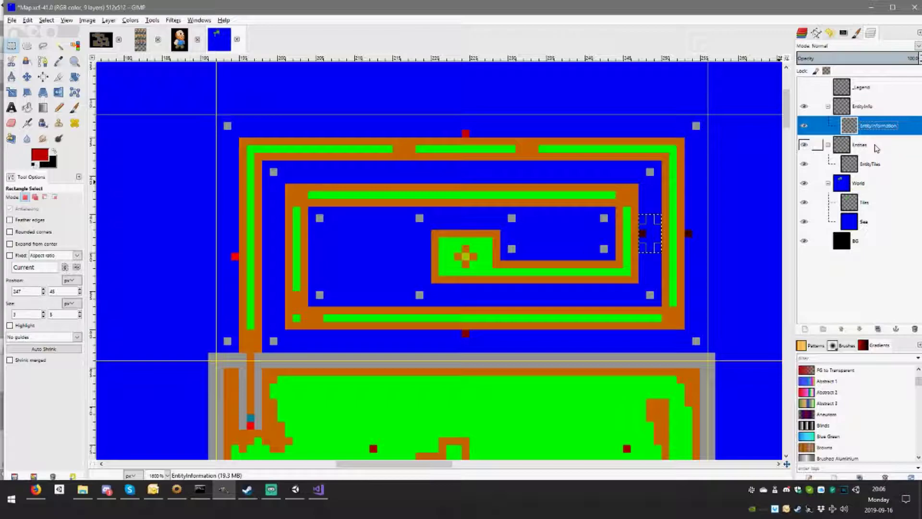
pyautogui.click(869, 164)
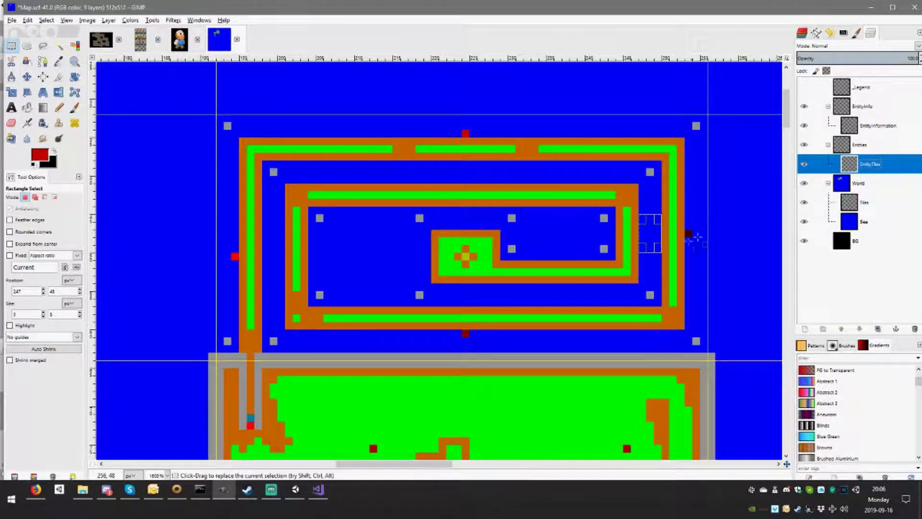
pyautogui.click(676, 295)
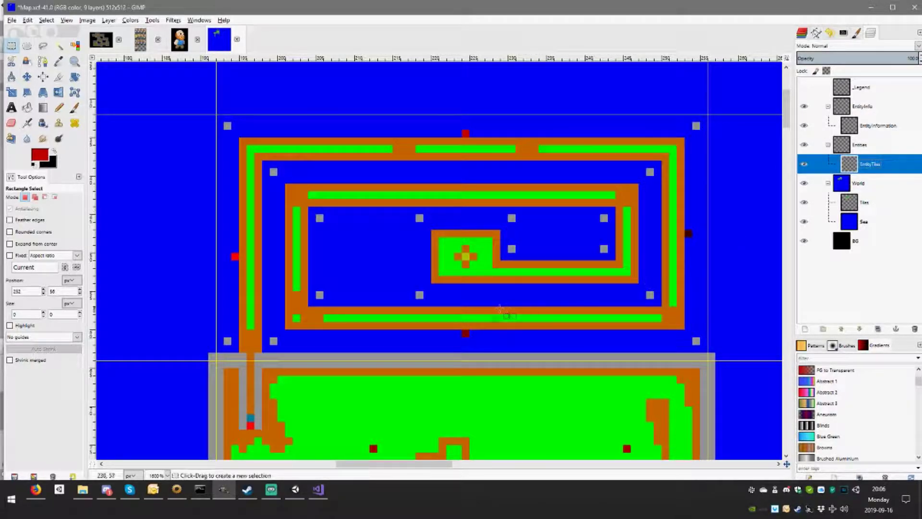
# Cut the red marker above the water maze's top wall from EntityInformation with Ctrl+X
pyautogui.moveTo(423, 322); pyautogui.dragTo(477, 352)
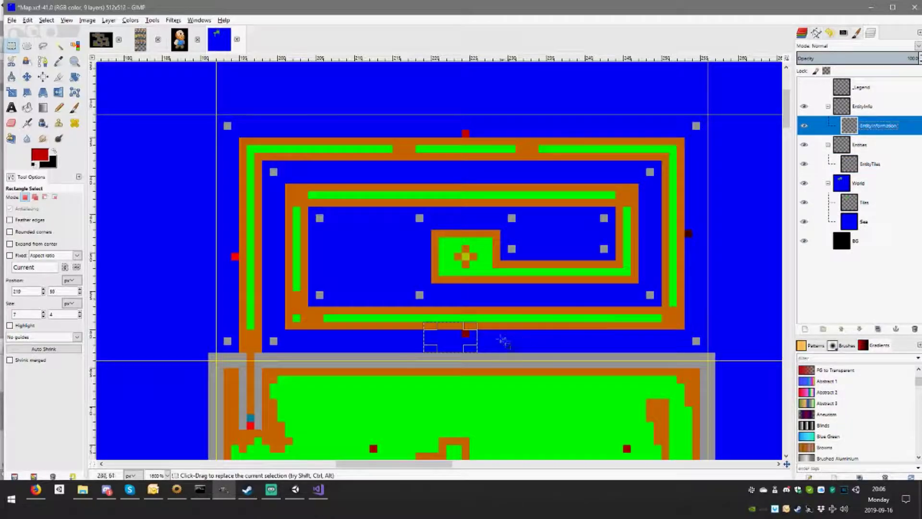
pyautogui.moveTo(447, 322); pyautogui.dragTo(484, 344)
pyautogui.click(570, 325)
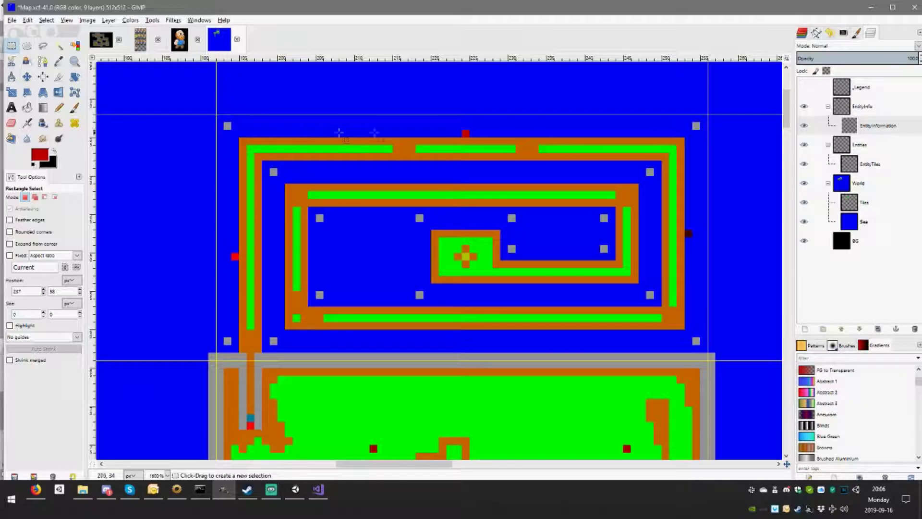
pyautogui.moveTo(451, 118); pyautogui.dragTo(495, 141)
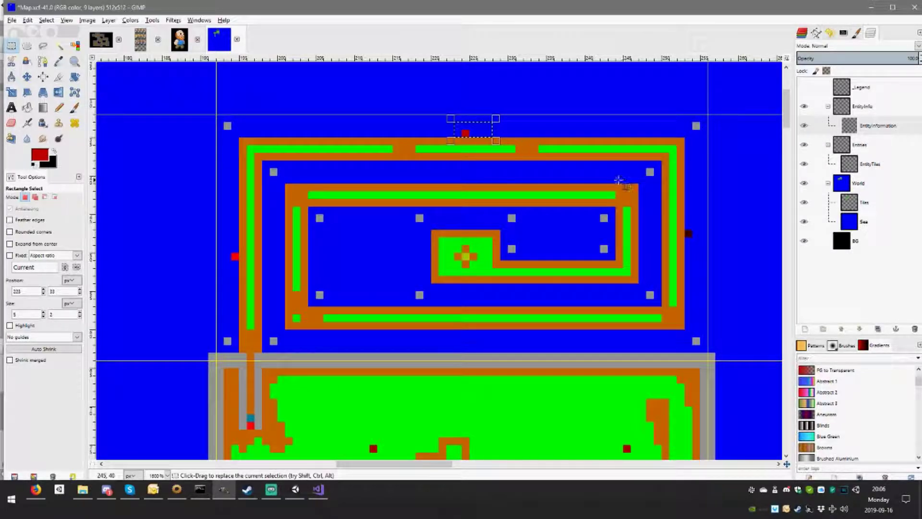
pyautogui.hotkey('ctrl', 'x')
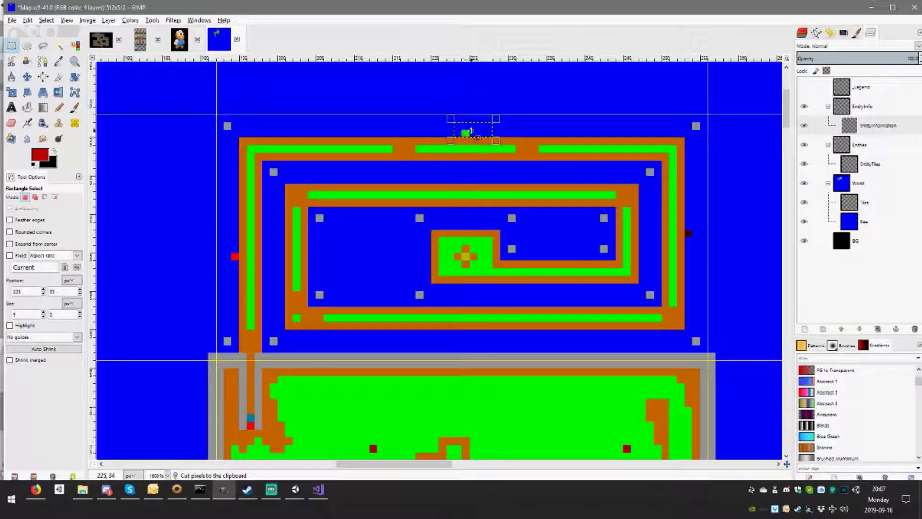
pyautogui.moveTo(478, 176); pyautogui.dragTo(464, 177)
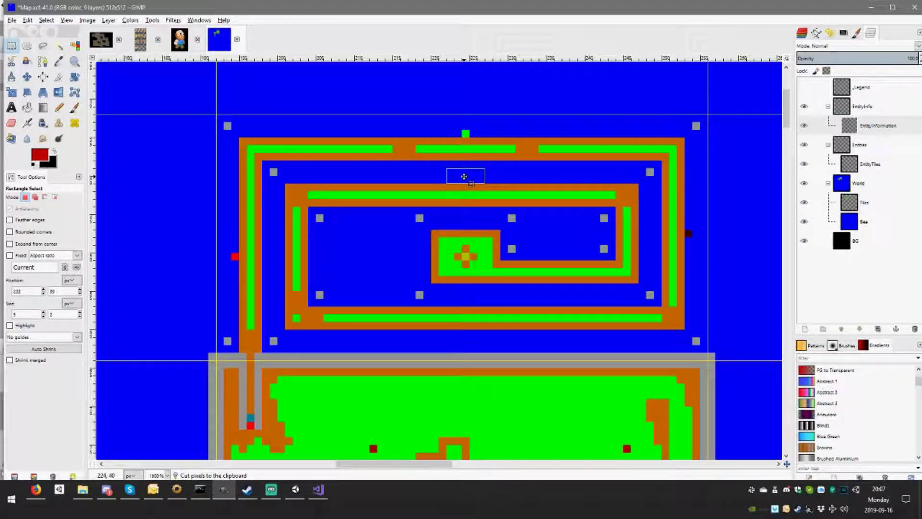
pyautogui.moveTo(451, 118); pyautogui.dragTo(497, 149)
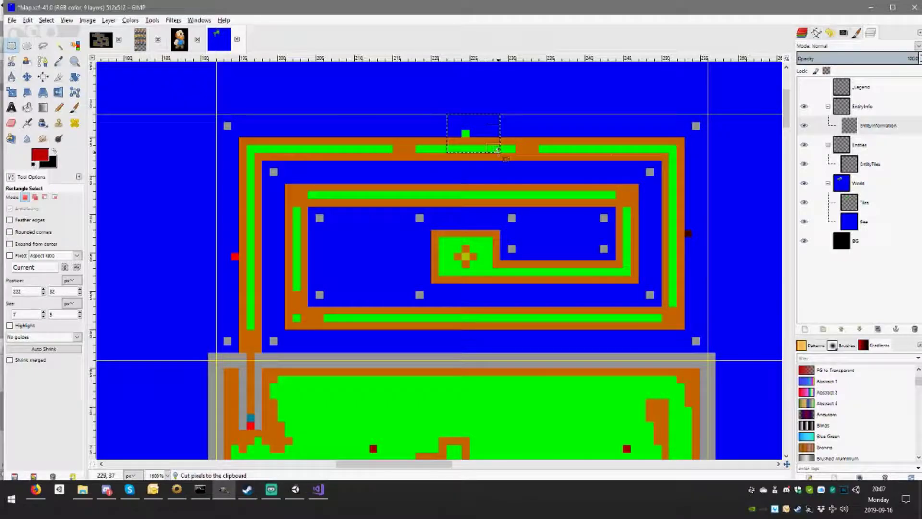
pyautogui.click(867, 164)
pyautogui.click(542, 207)
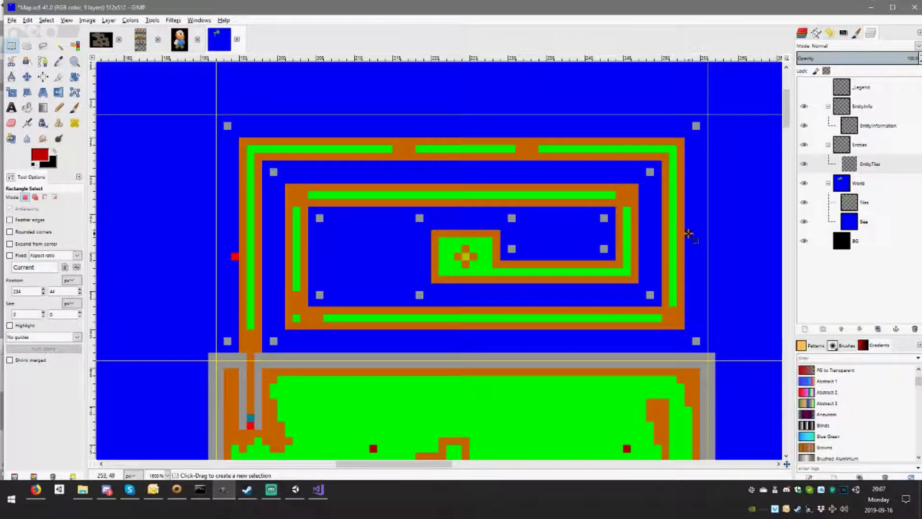
# Measure with a one-pixel row selection, clear it, and hide the Entities layer group
pyautogui.moveTo(692, 234); pyautogui.dragTo(217, 236)
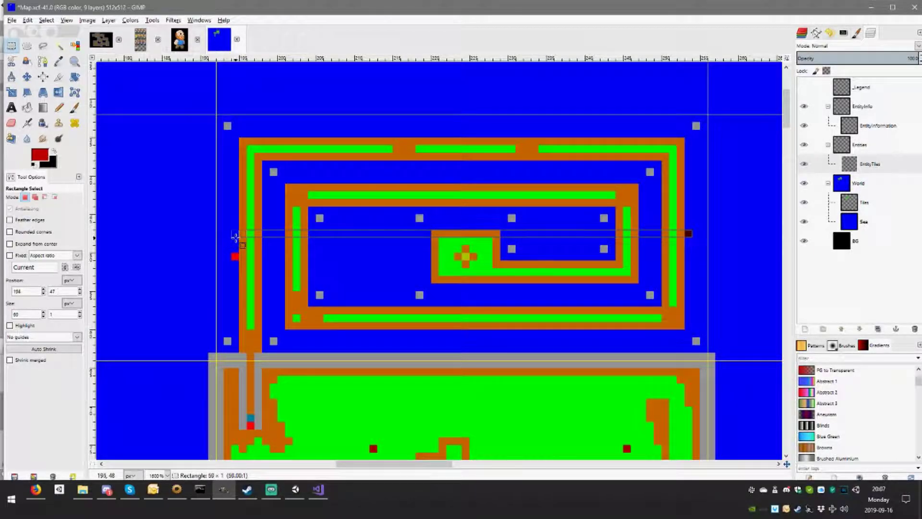
pyautogui.click(358, 298)
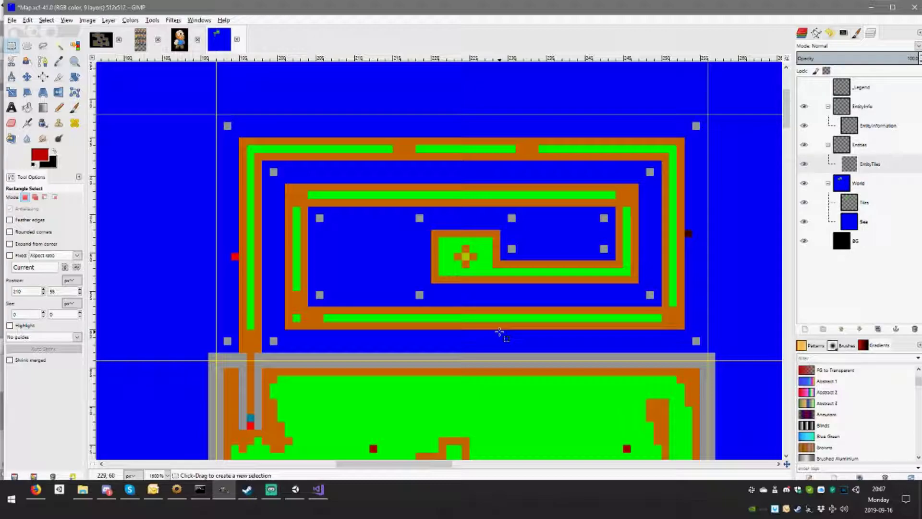
pyautogui.click(805, 145)
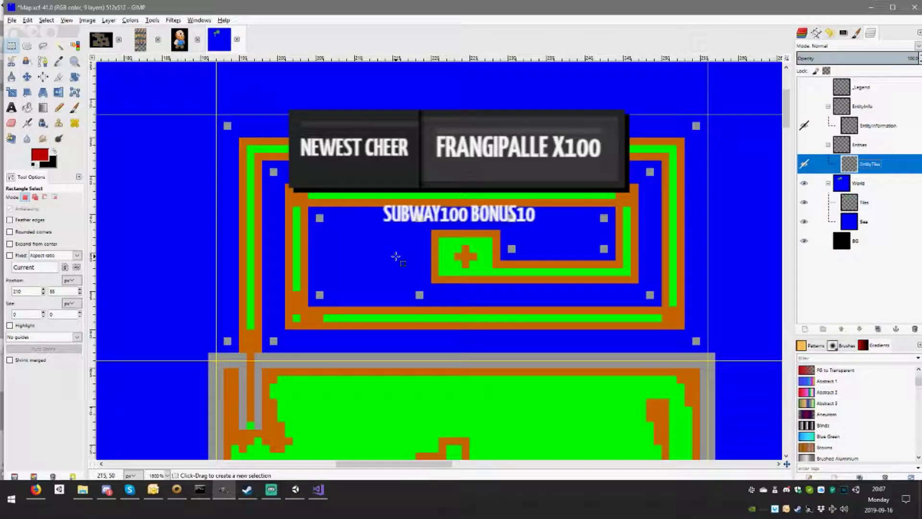
# Export the map tiles over Map.png, replacing the existing file
pyautogui.hotkey('ctrl', 'shift', 'e')
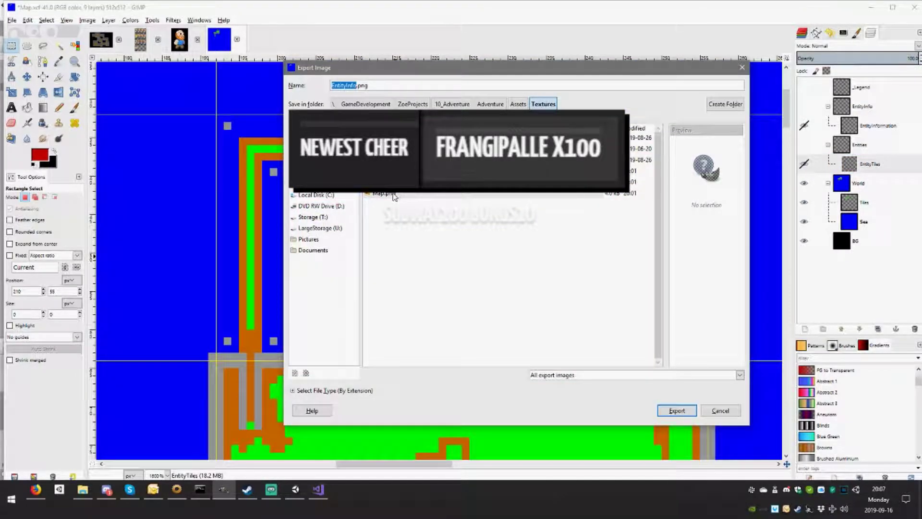
pyautogui.click(394, 194)
pyautogui.doubleClick(410, 194)
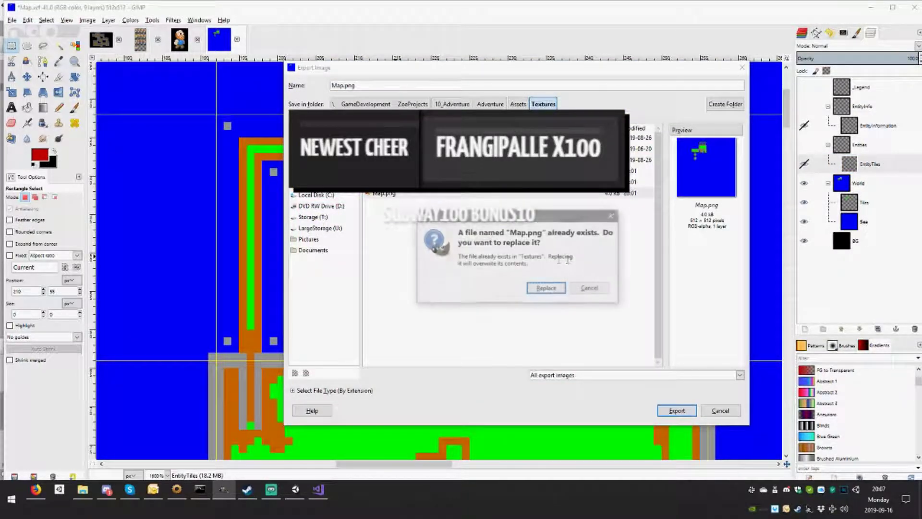
pyautogui.click(548, 290)
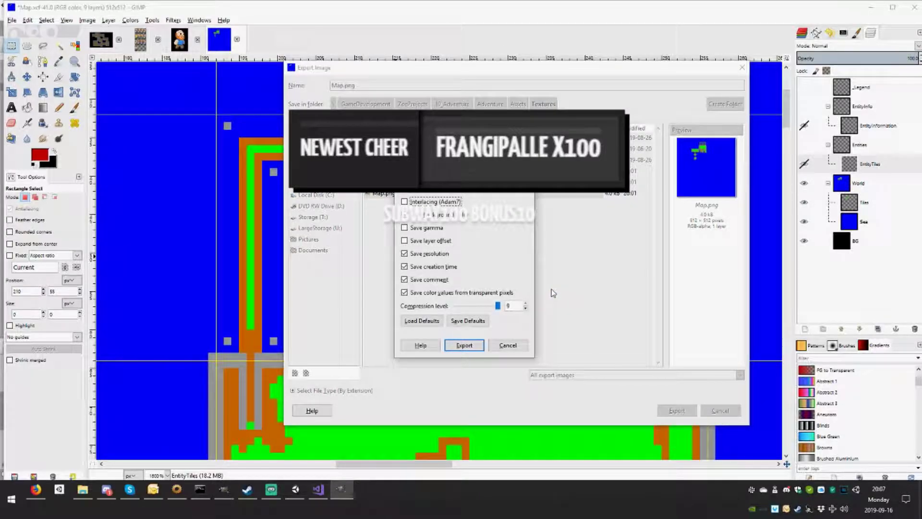
pyautogui.click(474, 346)
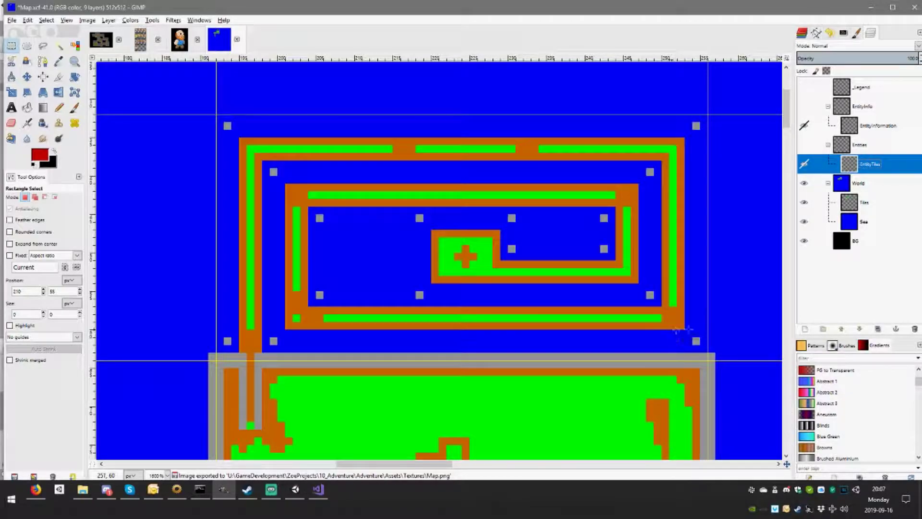
# Hide the World layers and export the entity markers over Entities.png
pyautogui.click(805, 184)
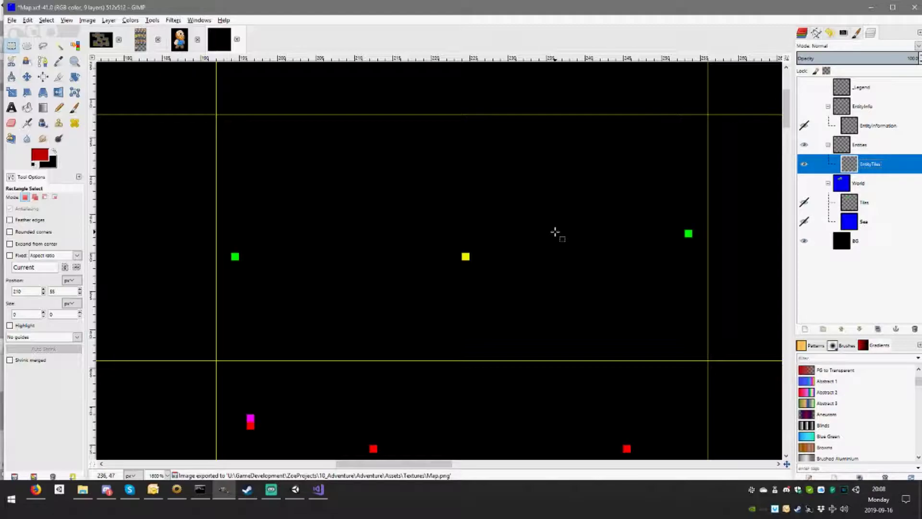
pyautogui.hotkey('ctrl', 'shift', 'e')
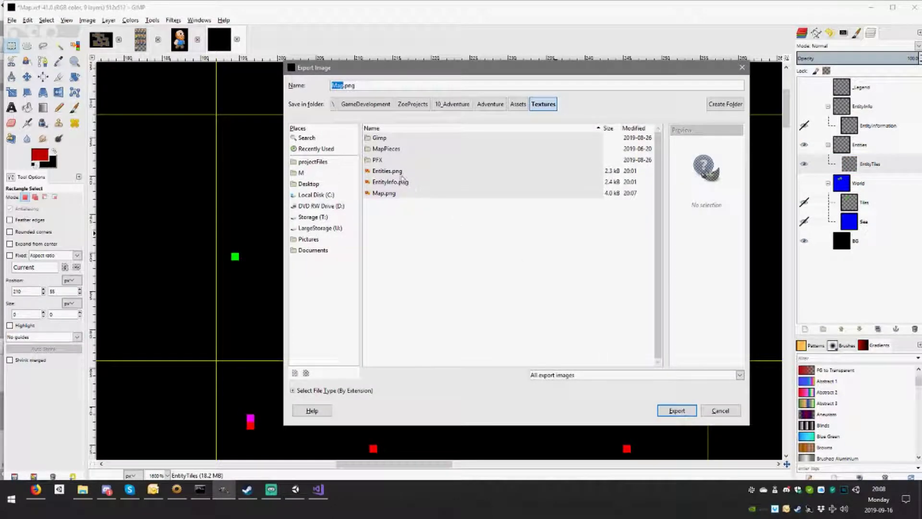
pyautogui.click(399, 174)
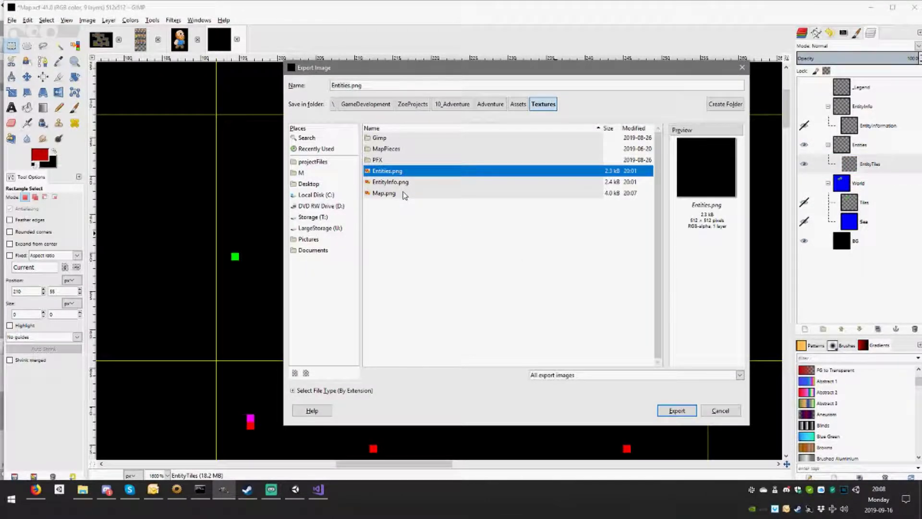
pyautogui.press('Return')
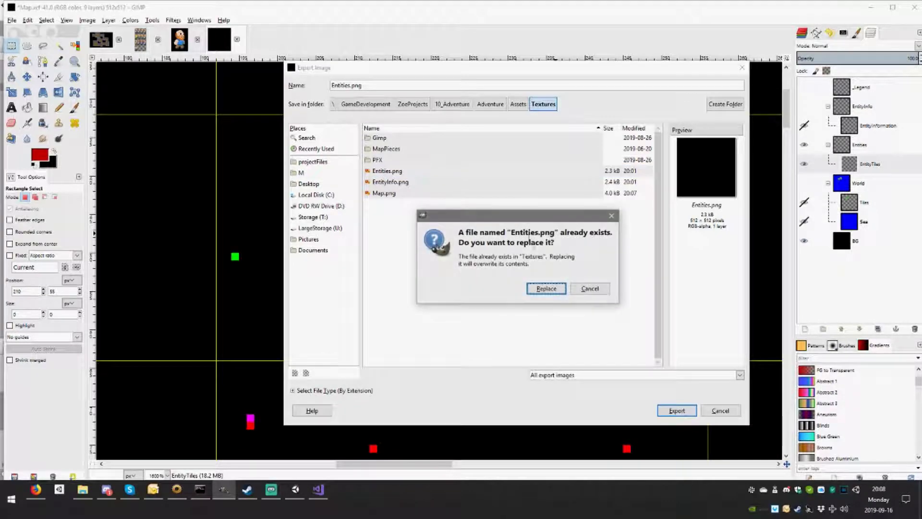
pyautogui.click(547, 289)
pyautogui.click(464, 342)
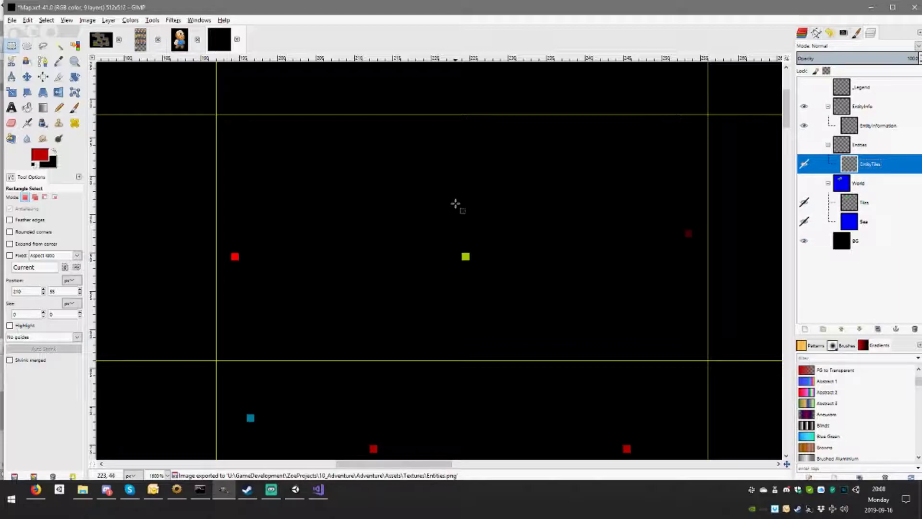
# Export the entity info layer over EntityInfo.png, replacing the old file
pyautogui.hotkey('ctrl', 'shift', 'e')
pyautogui.click(401, 182)
pyautogui.press('Return')
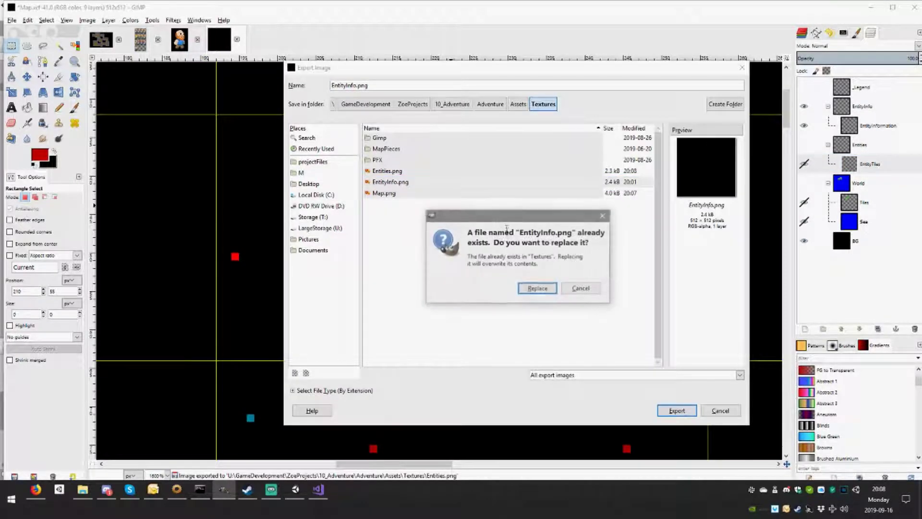
pyautogui.click(537, 288)
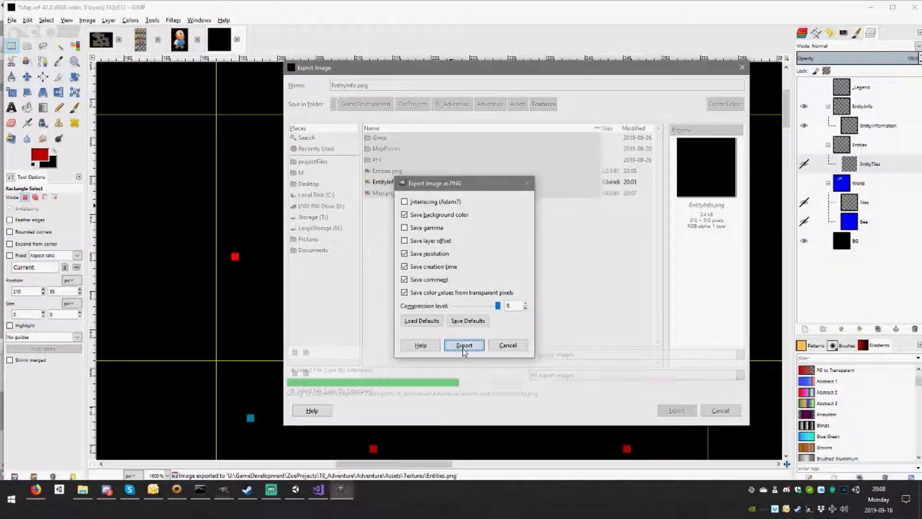
pyautogui.click(463, 347)
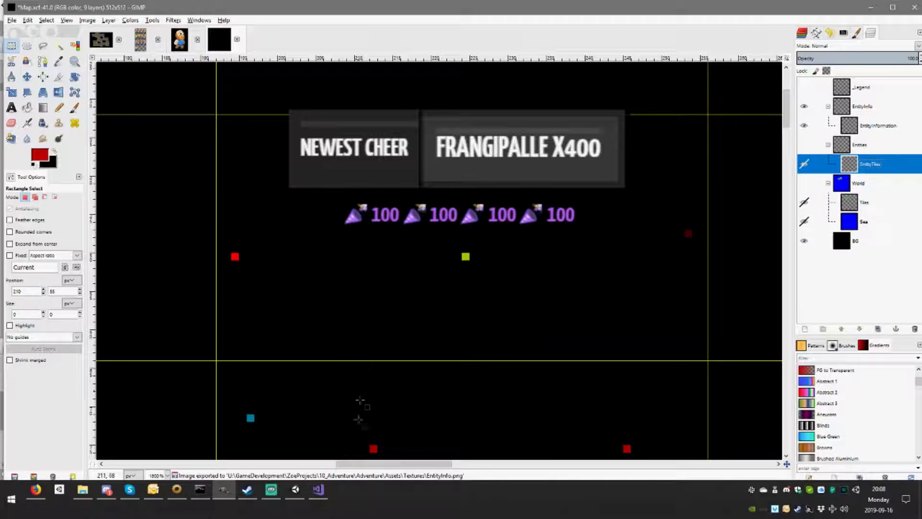
pyautogui.click(293, 496)
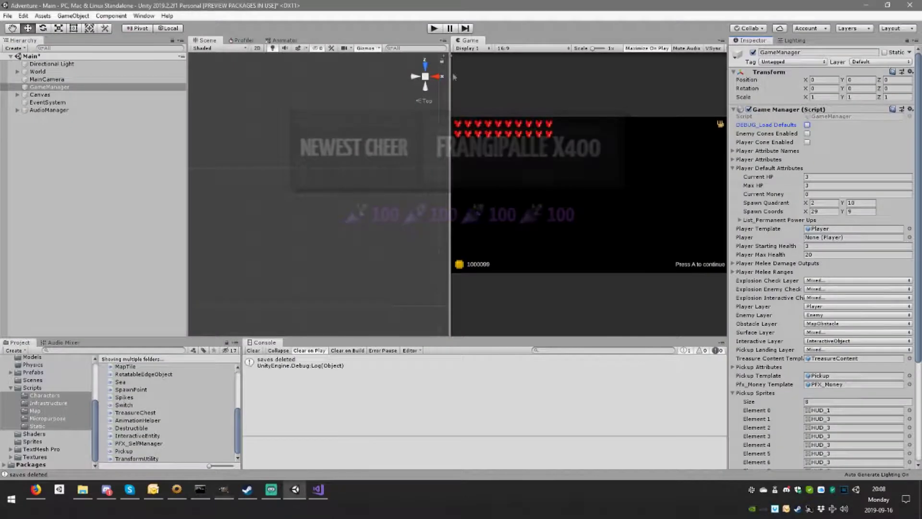
# Start Play mode and walk the player up and left past the enemies toward the wall
pyautogui.click(431, 29)
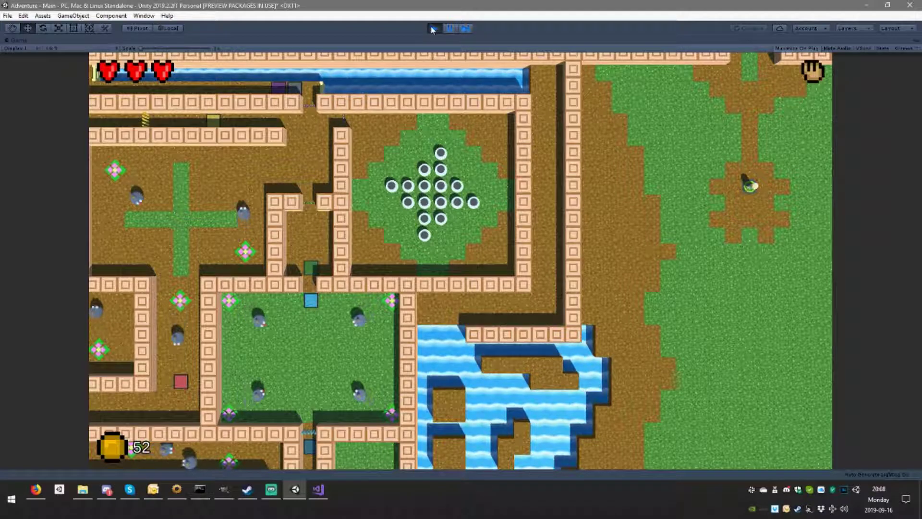
pyautogui.press('Up')
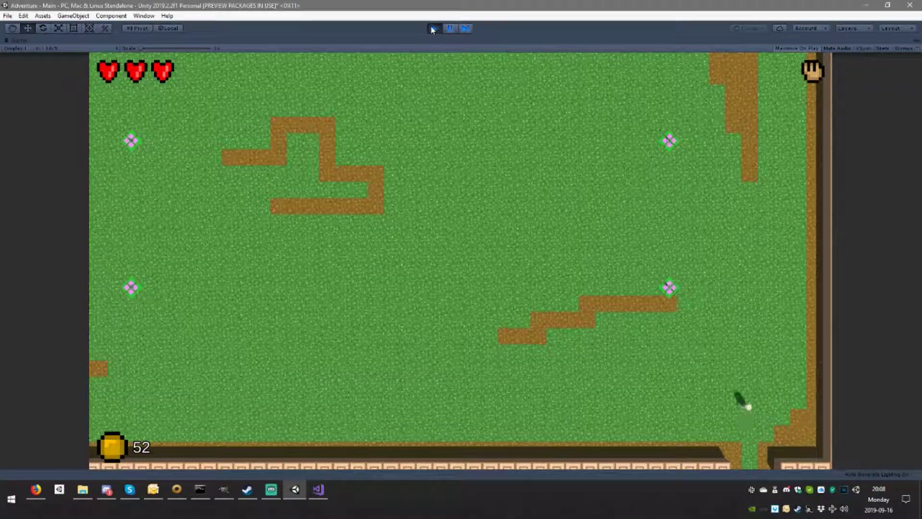
pyautogui.press('Up')
pyautogui.press('Left')
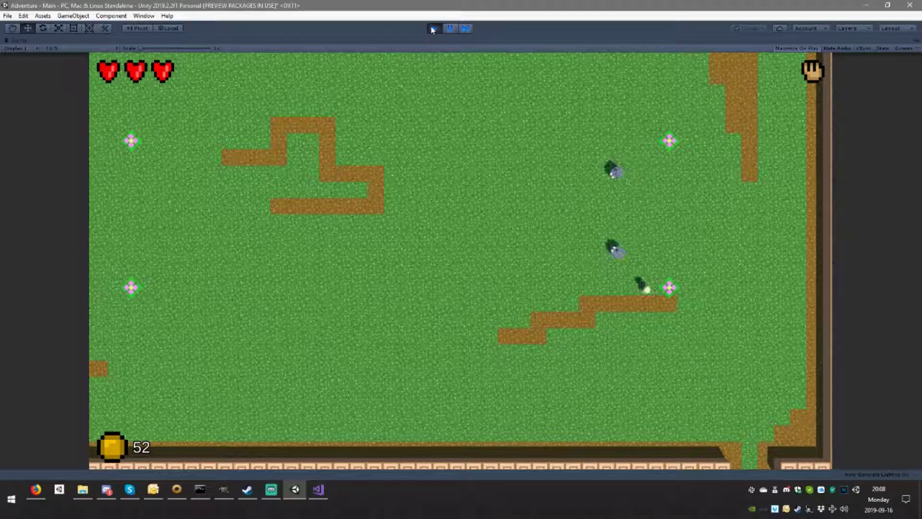
pyautogui.press('Left')
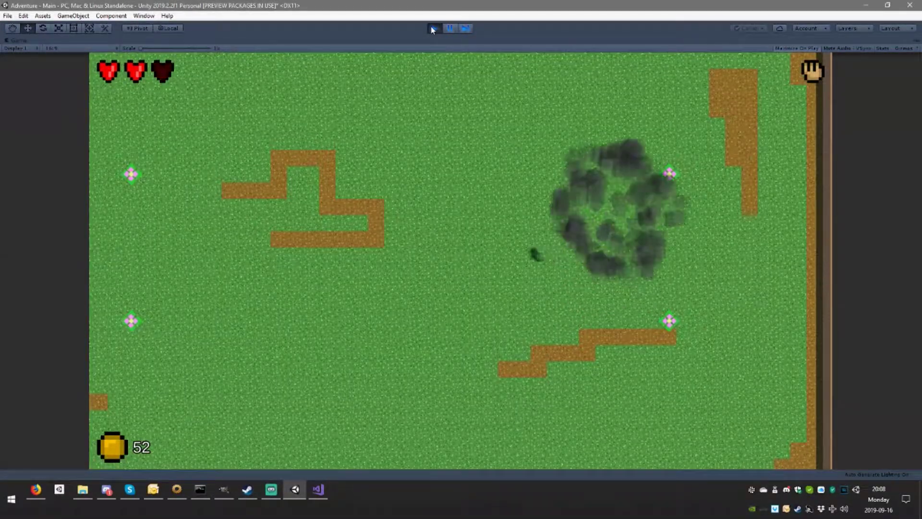
pyautogui.press('Left')
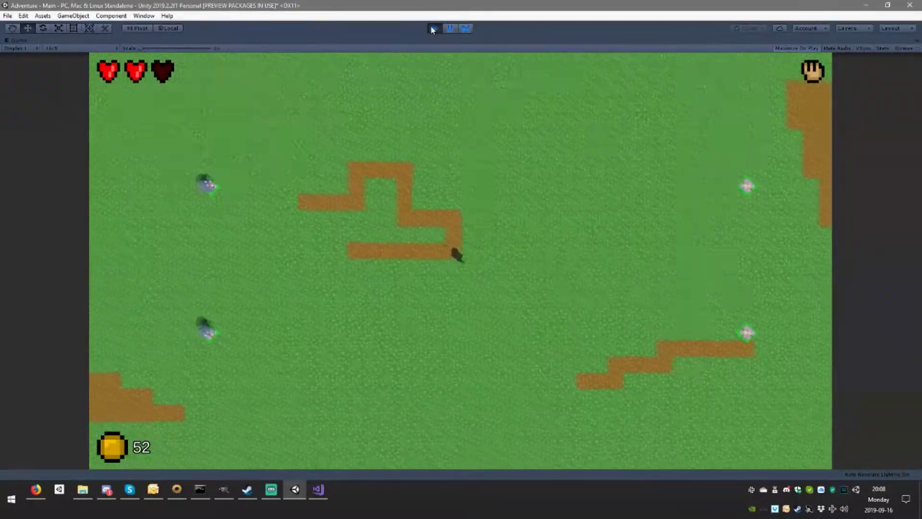
pyautogui.press('Up')
pyautogui.press('Left')
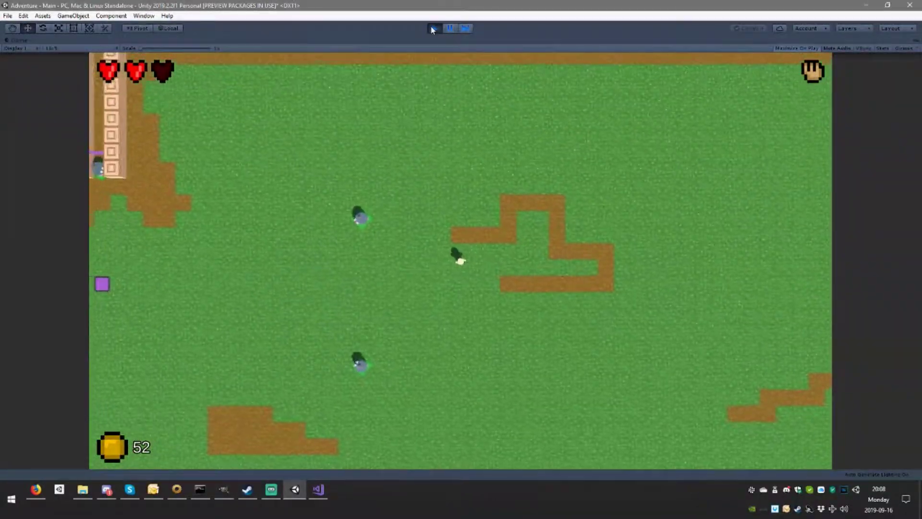
# Walk the player left toward the enemy, then down-left and back up-right
pyautogui.press('Left')
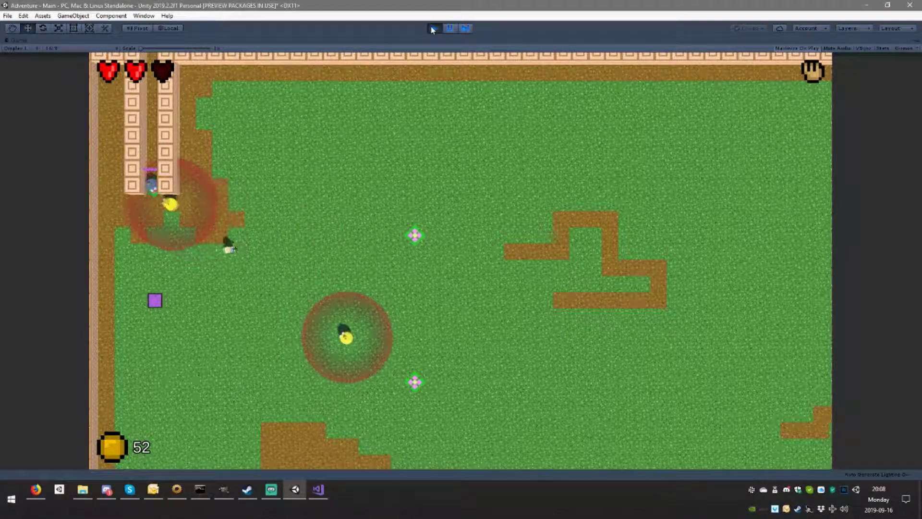
pyautogui.press('Up')
pyautogui.press('Left')
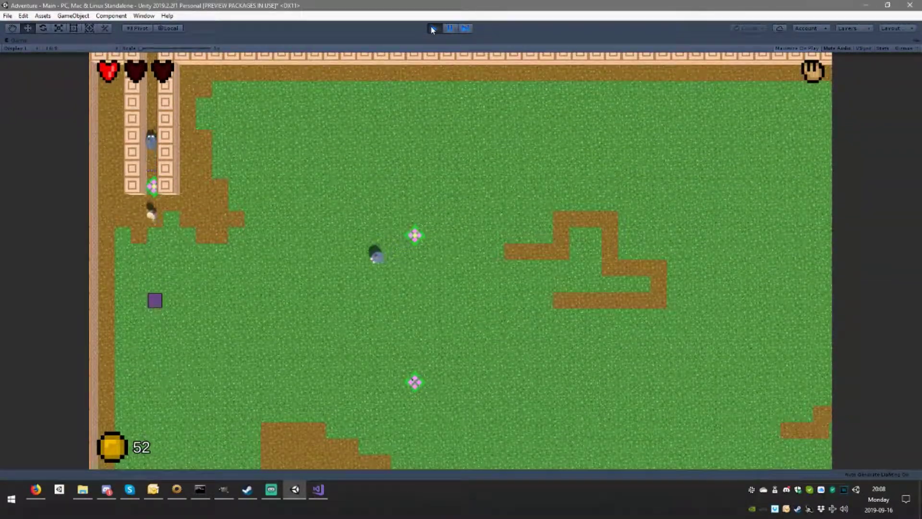
pyautogui.press('Down')
pyautogui.press('Left')
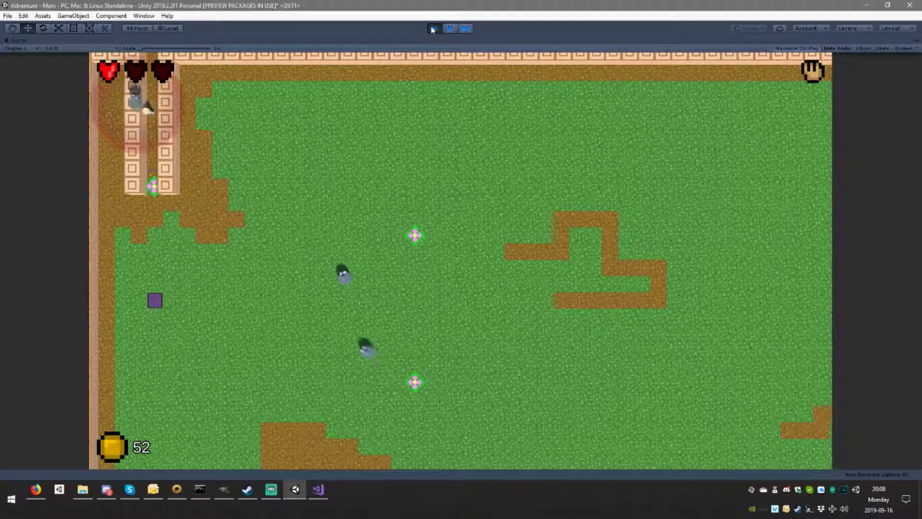
pyautogui.press('Up')
pyautogui.press('Right')
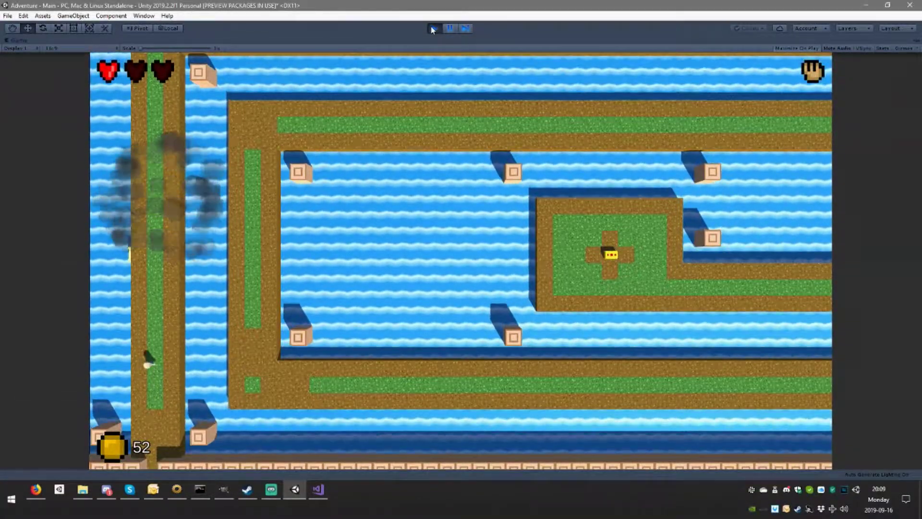
# Walk the player up the left path, right along the water row and down the right channel
pyautogui.press('Up')
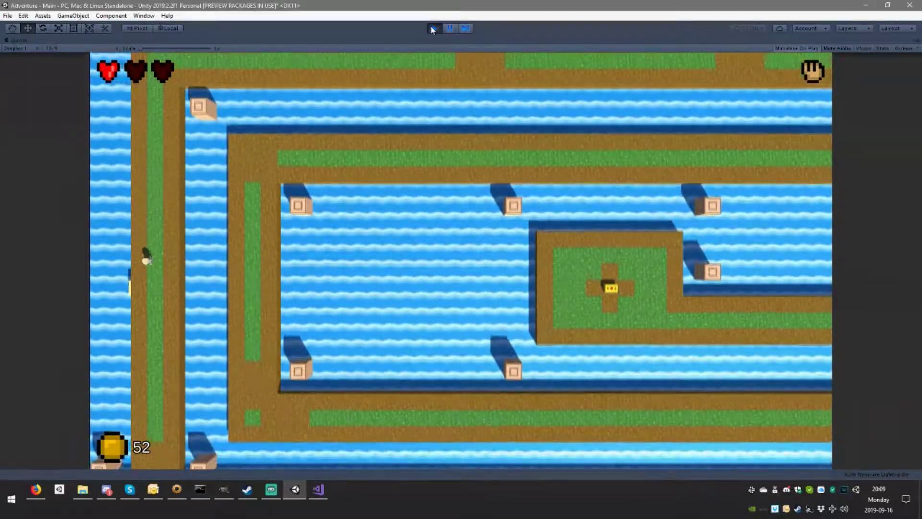
pyautogui.press('Up')
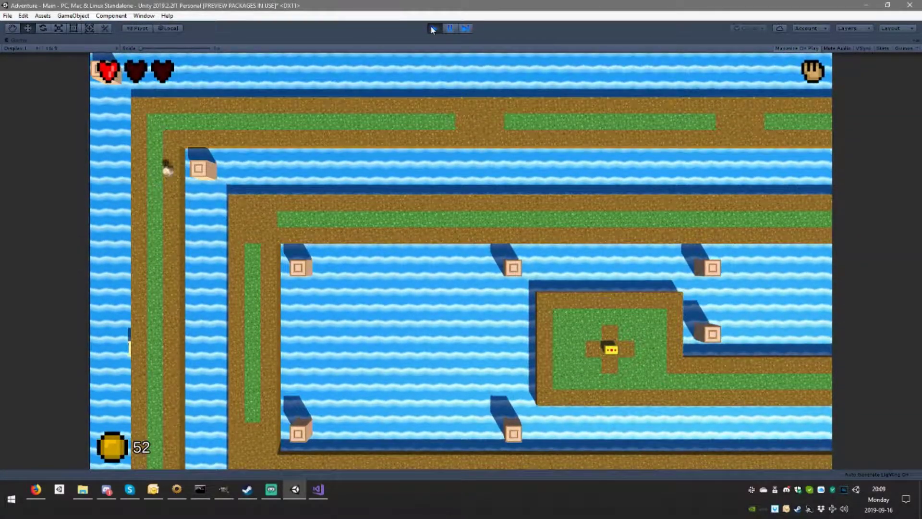
pyautogui.press('Right')
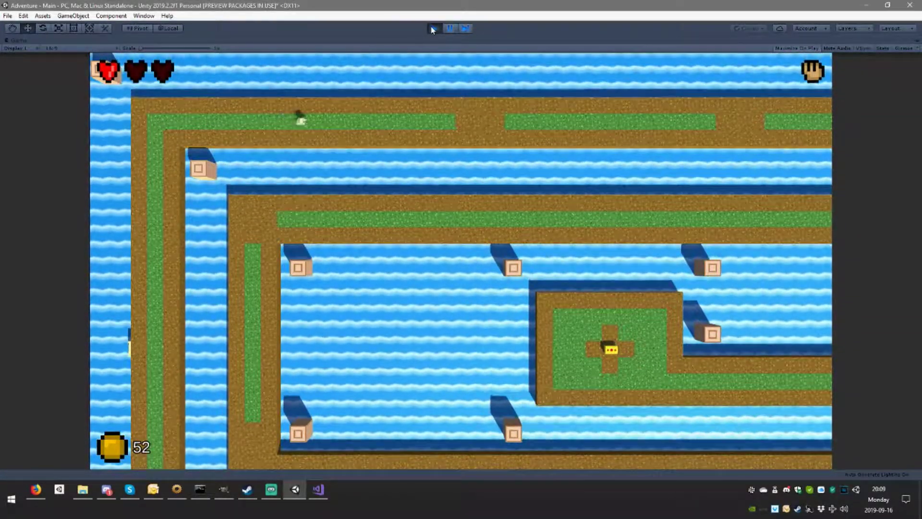
pyautogui.press('Right')
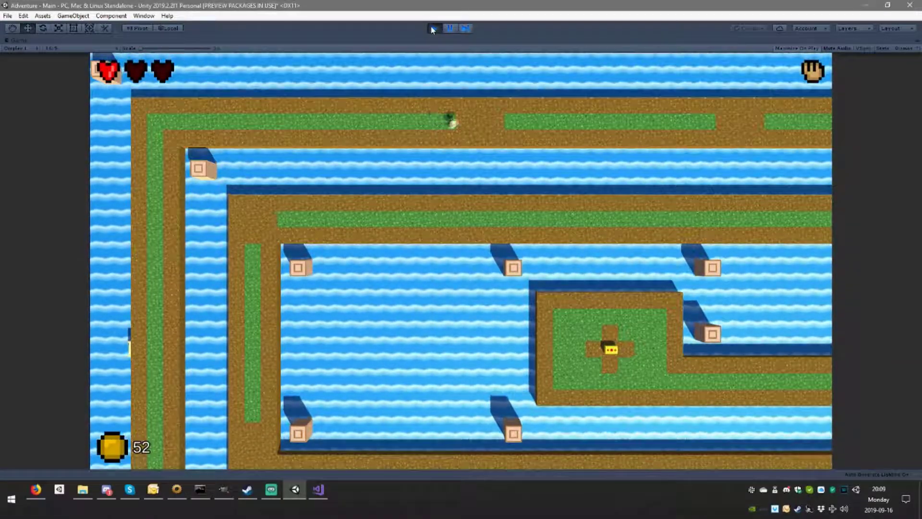
pyautogui.press('Down')
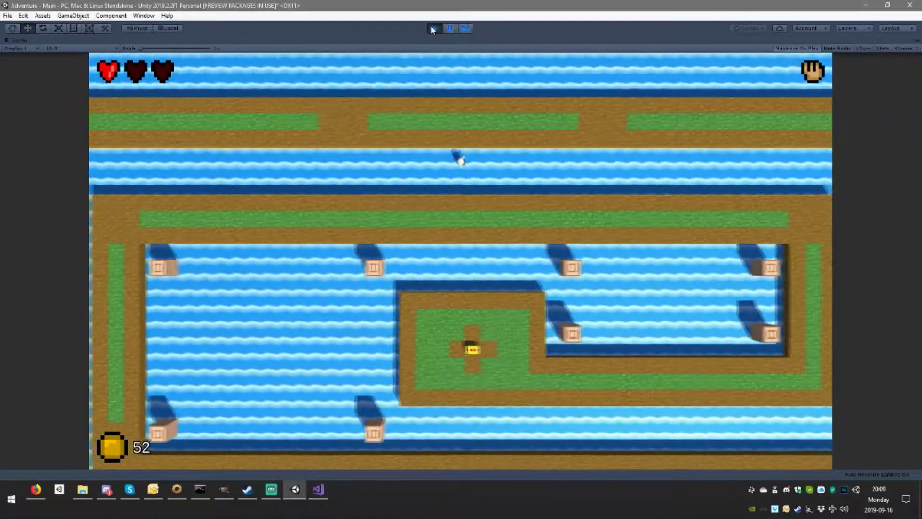
pyautogui.press('Right')
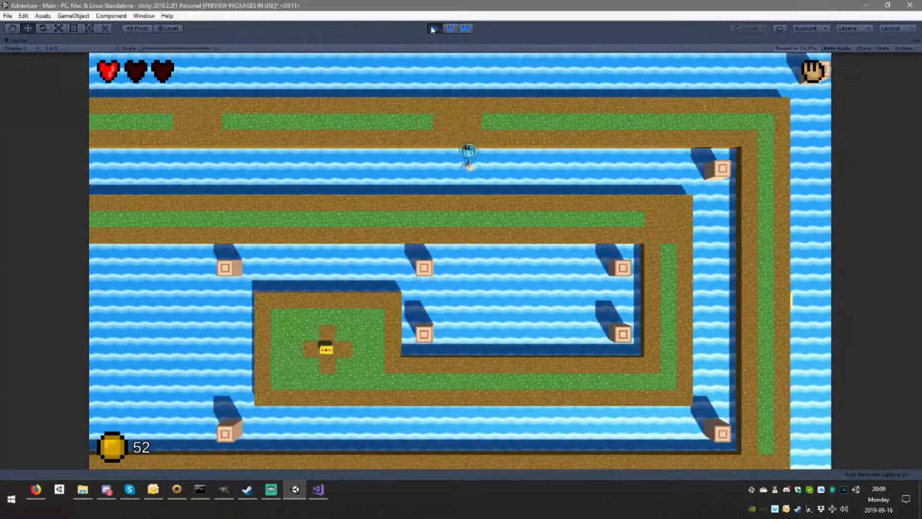
pyautogui.press('Right')
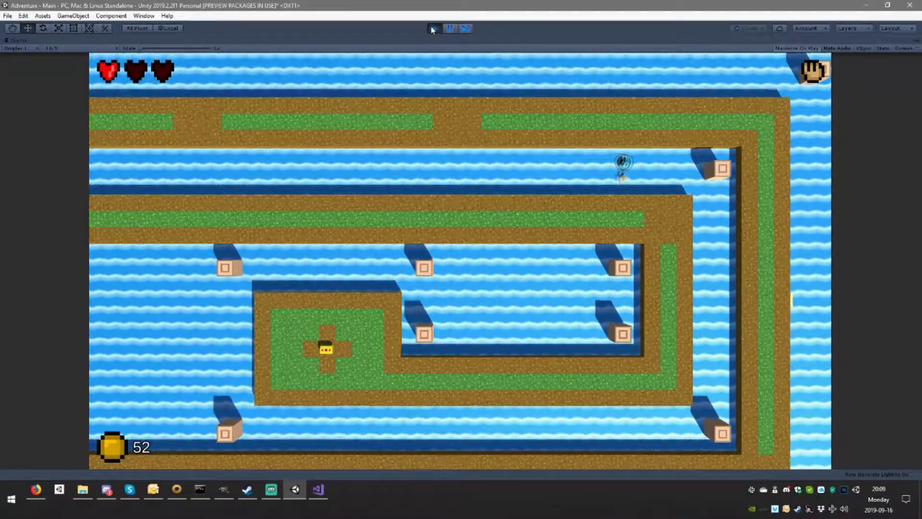
pyautogui.press('Right')
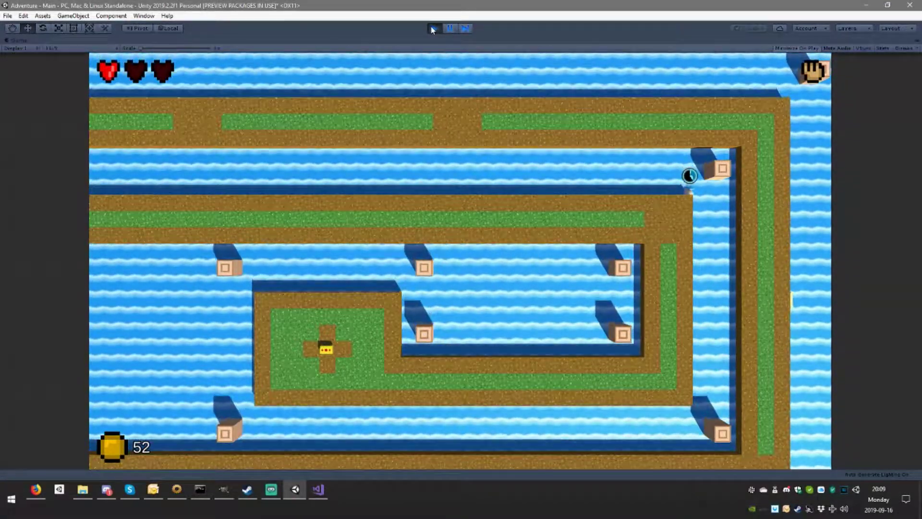
pyautogui.press('Down')
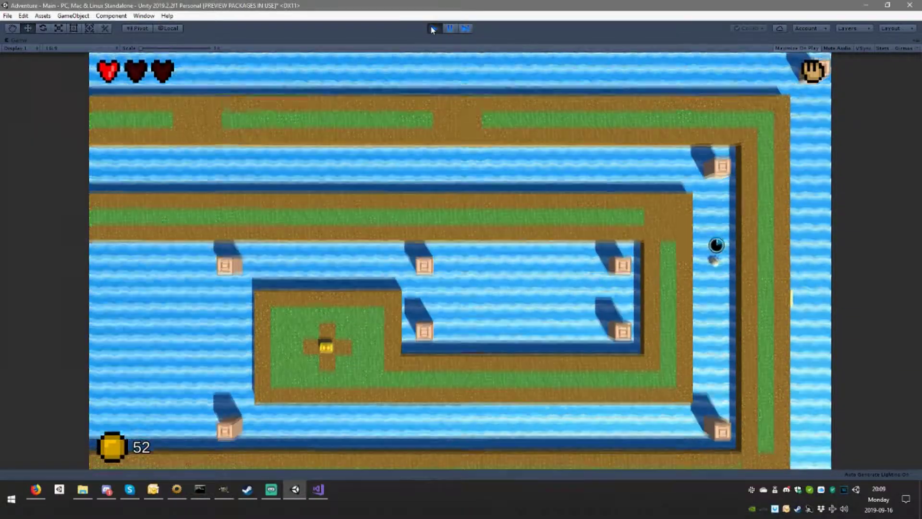
pyautogui.press('Down')
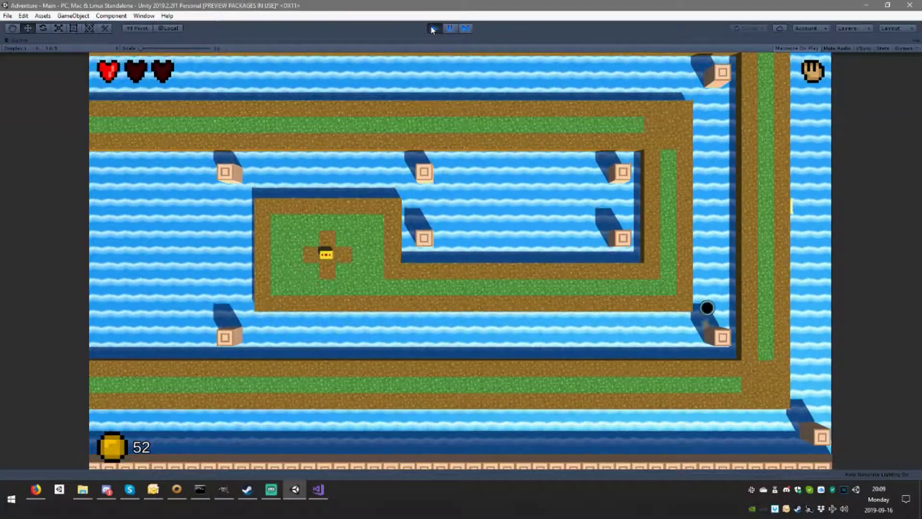
# Walk the respawned player right along the top path, down the right strip, and left along the bottom
pyautogui.press('Right')
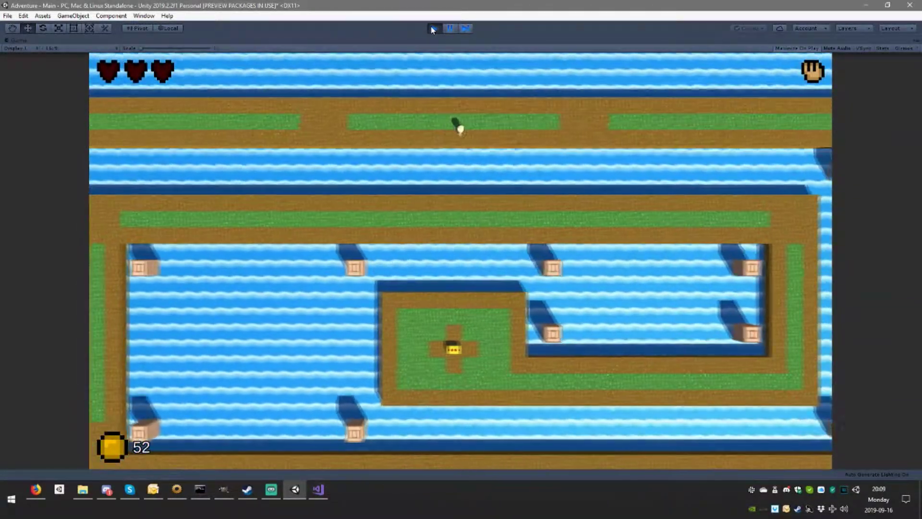
pyautogui.press('Right')
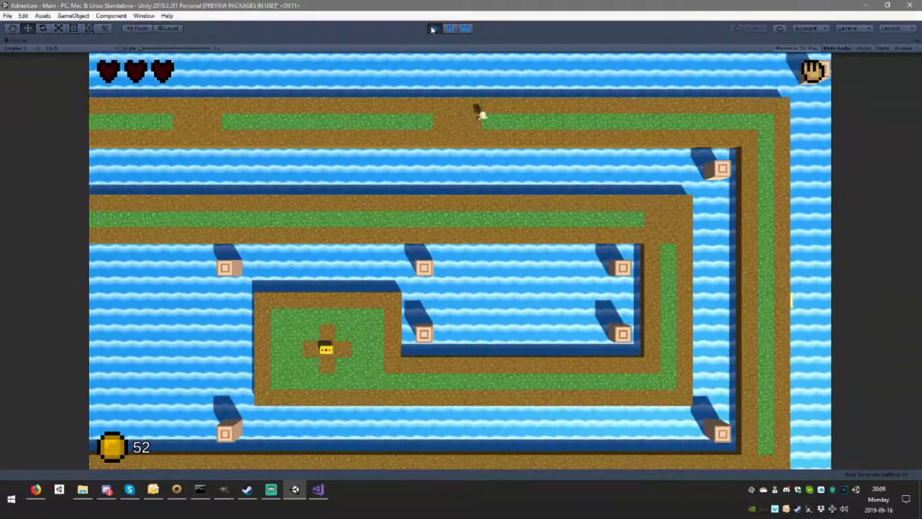
pyautogui.press('Right')
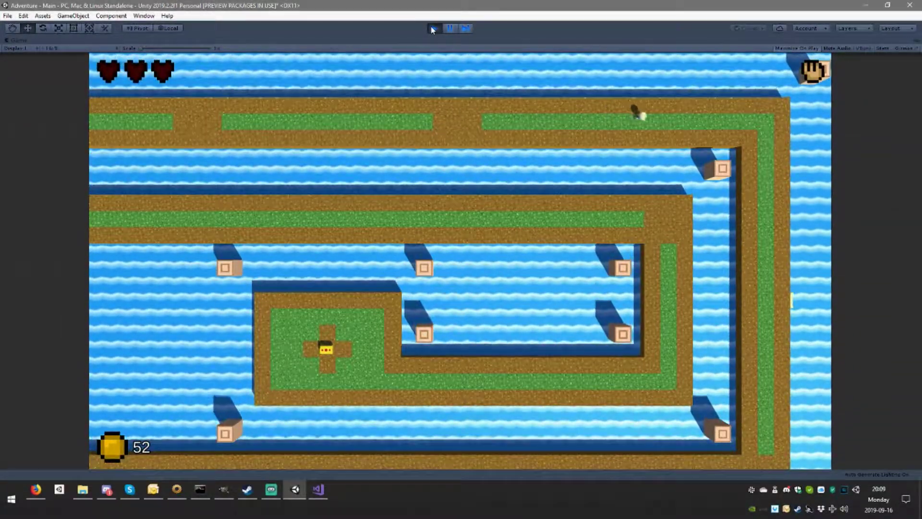
pyautogui.press('Right')
pyautogui.press('Down')
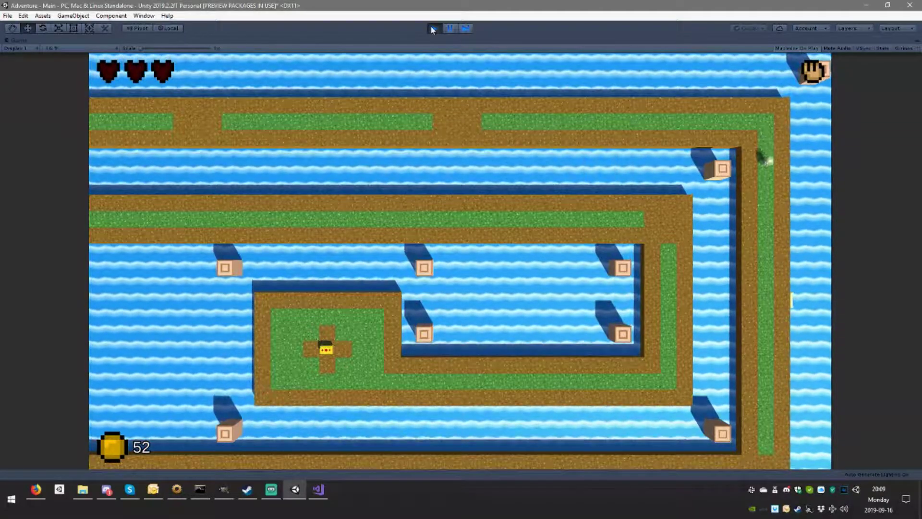
pyautogui.press('Down')
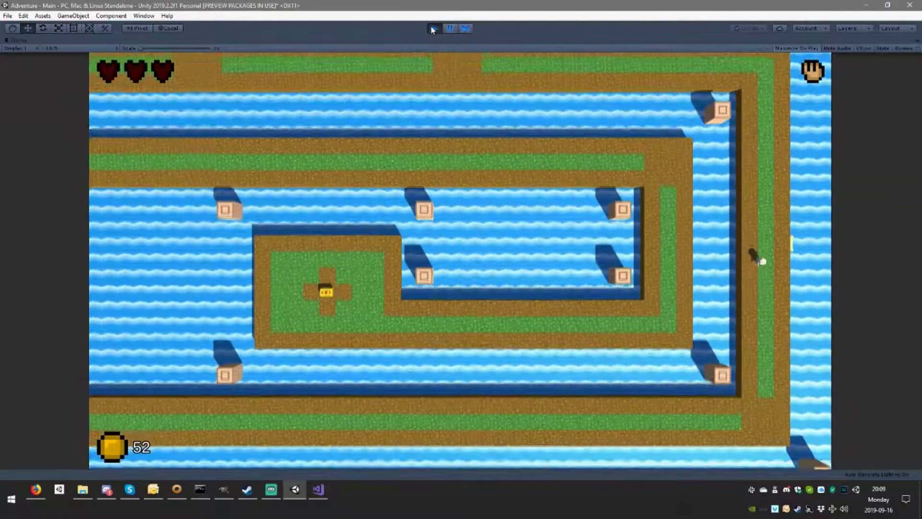
pyautogui.press('Down')
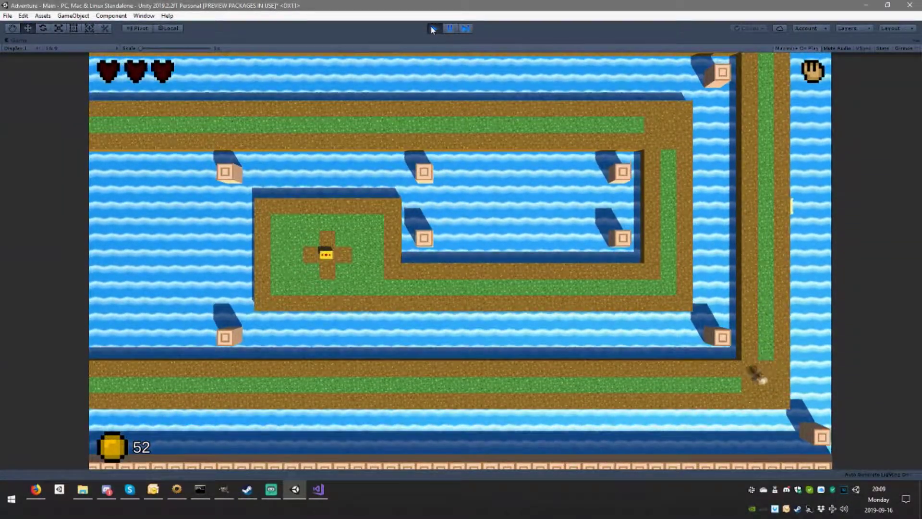
pyautogui.press('Left')
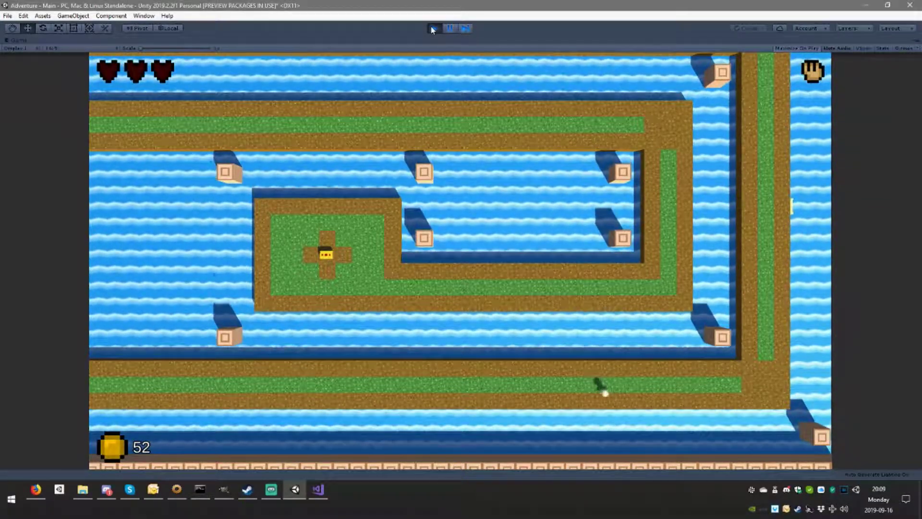
pyautogui.press('Left')
pyautogui.press('Up')
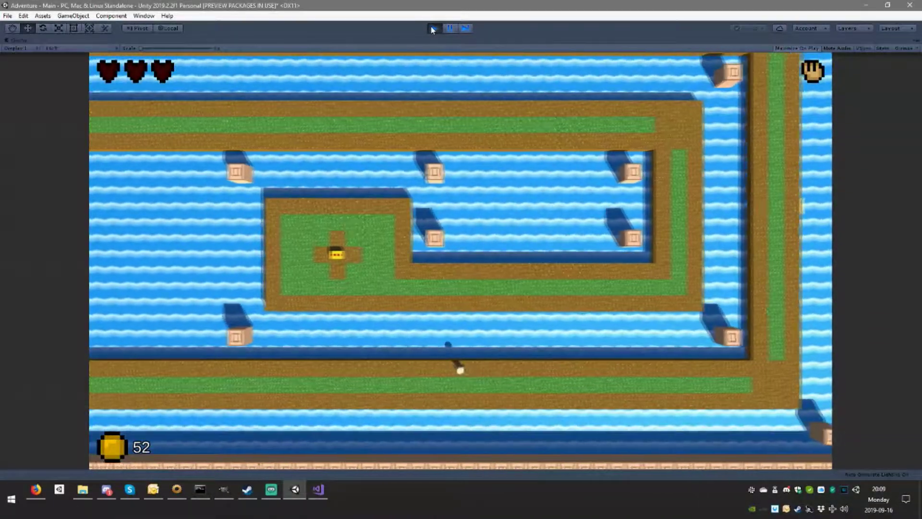
pyautogui.press('Left')
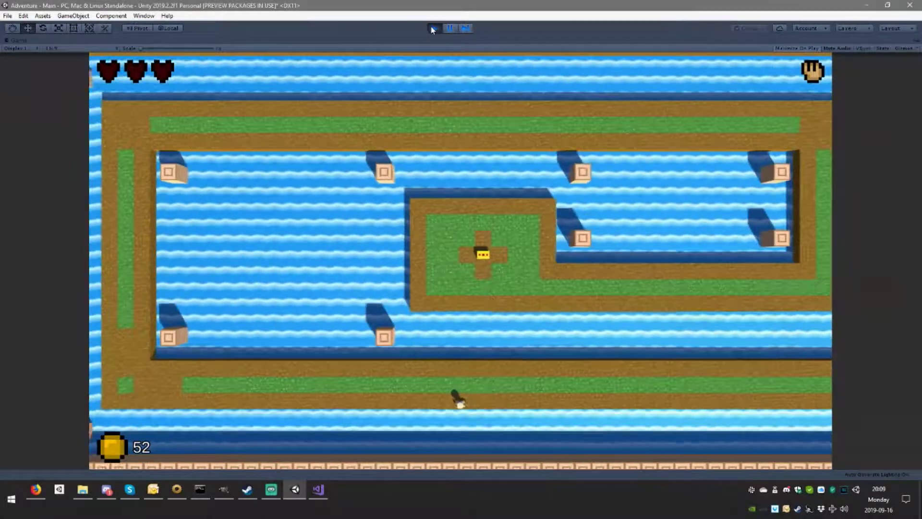
pyautogui.press('Left')
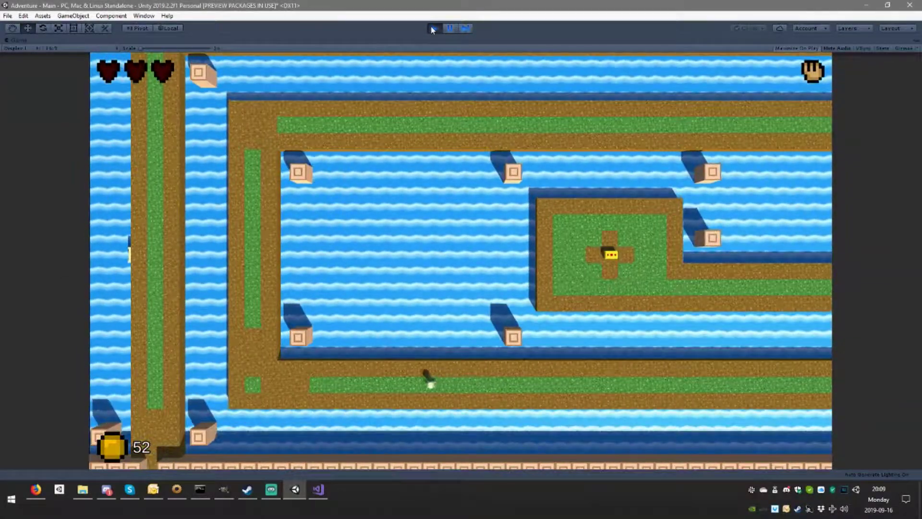
pyautogui.press('Left')
pyautogui.press('Up')
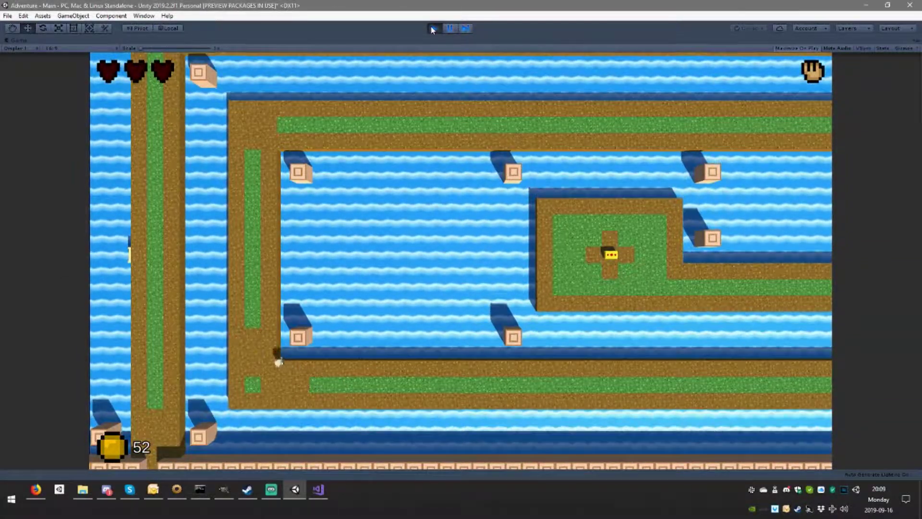
# Take the player up the left path, right along the upper green path, then down across the water
pyautogui.press('Up')
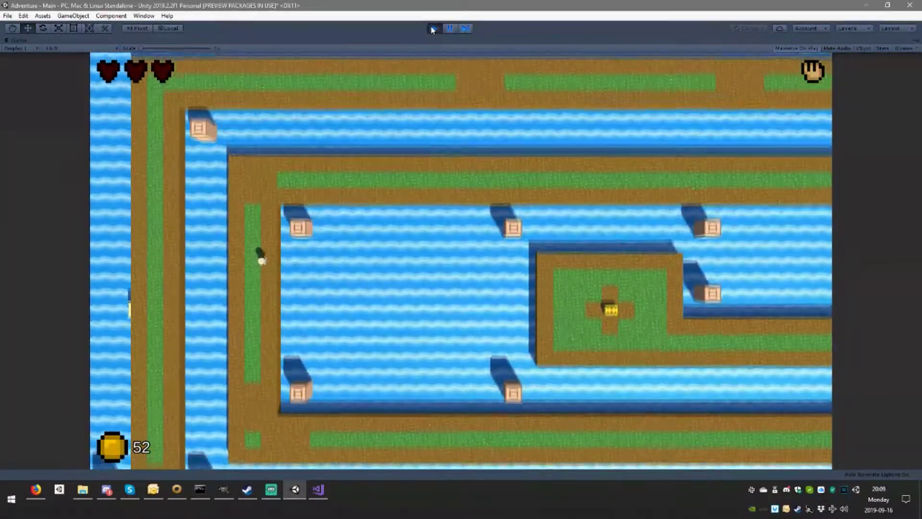
pyautogui.press('Up')
pyautogui.press('Right')
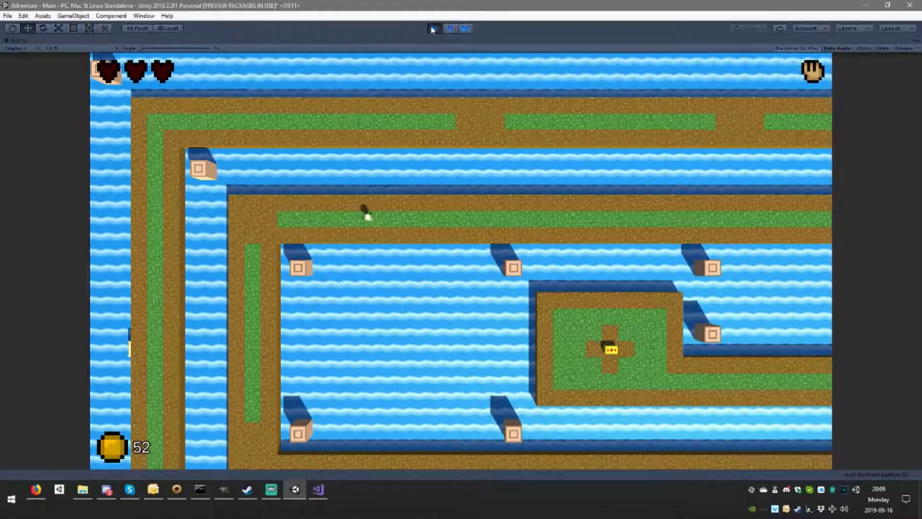
pyautogui.press('Right')
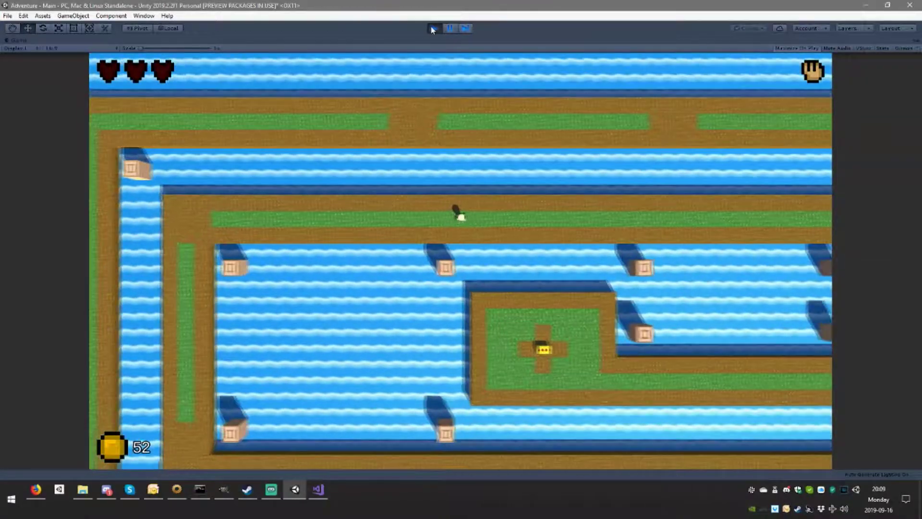
pyautogui.press('Right')
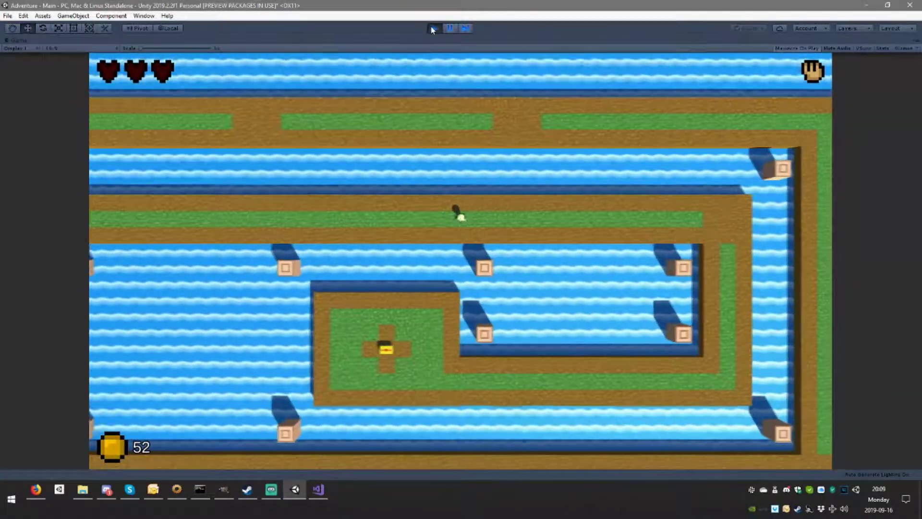
pyautogui.press('Right')
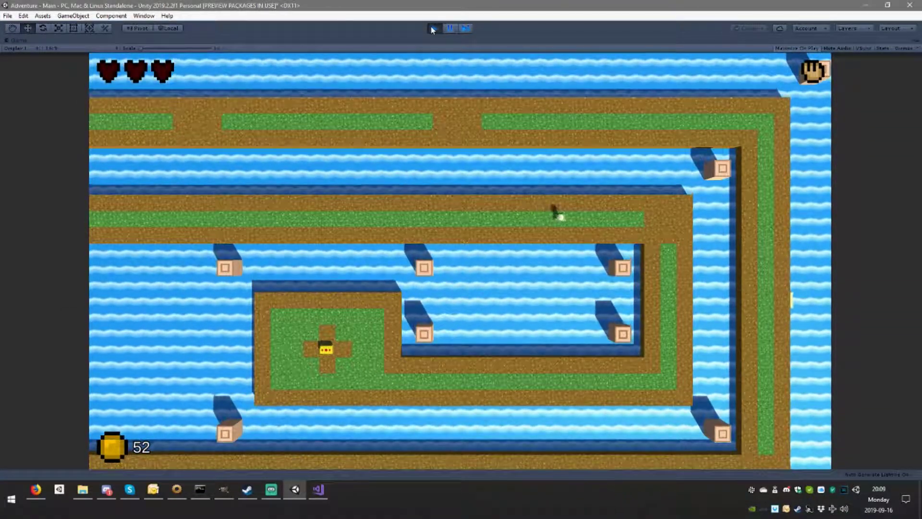
pyautogui.press('Right')
pyautogui.press('Down')
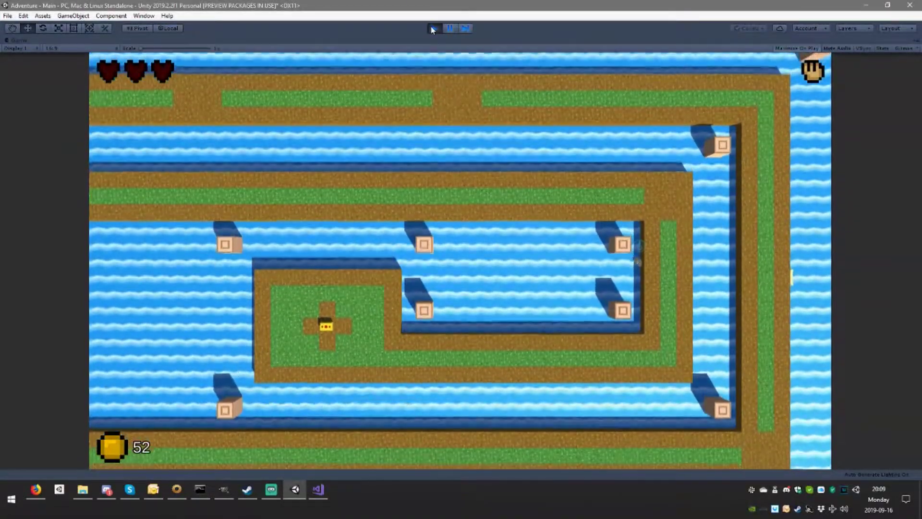
pyautogui.press('Left')
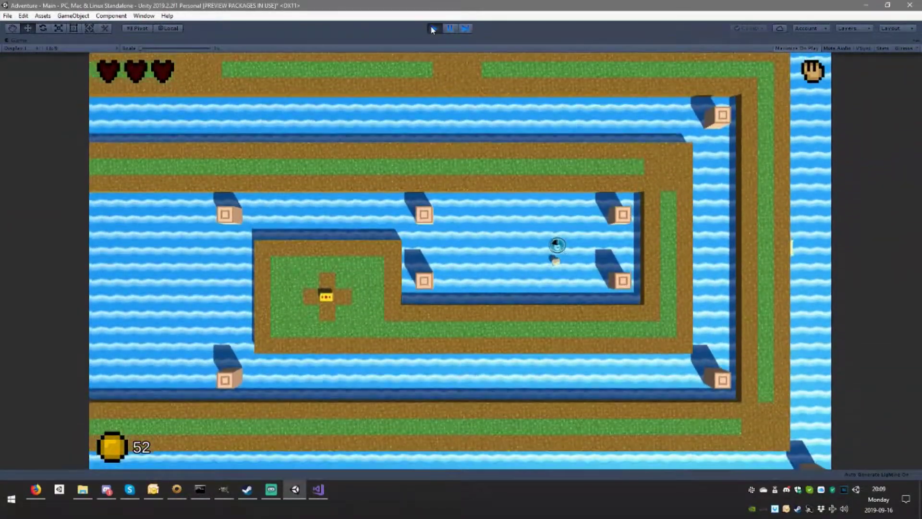
# Maneuver the player through the water past the wall and onto the treasure chest
pyautogui.press('Up')
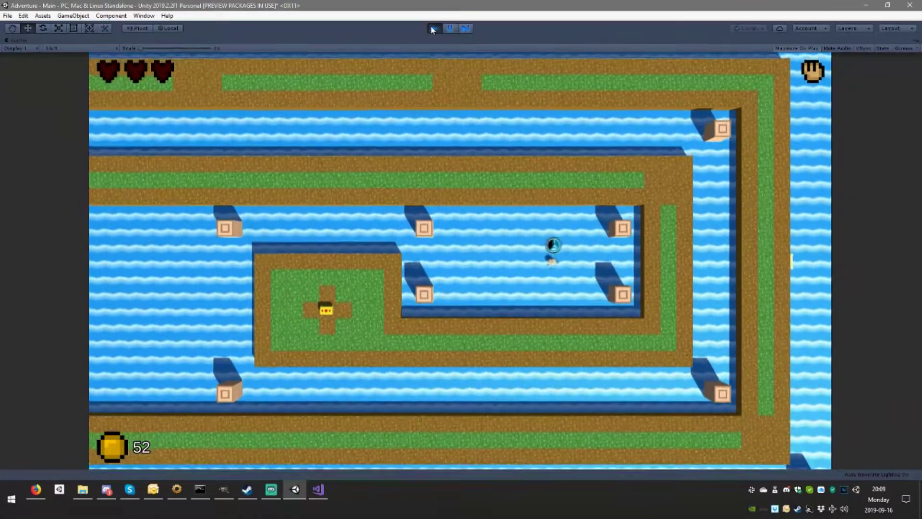
pyautogui.press('Left')
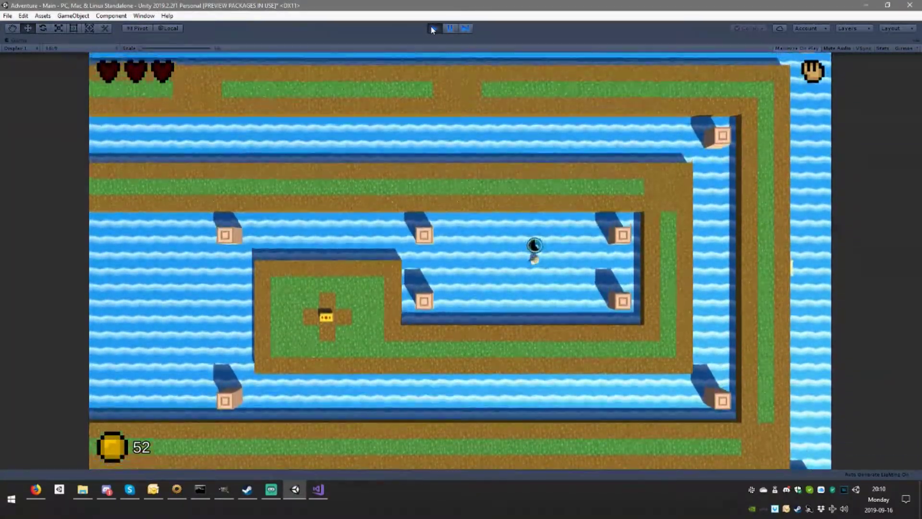
pyautogui.press('Right')
pyautogui.press('Left')
pyautogui.press('Up')
pyautogui.press('Right')
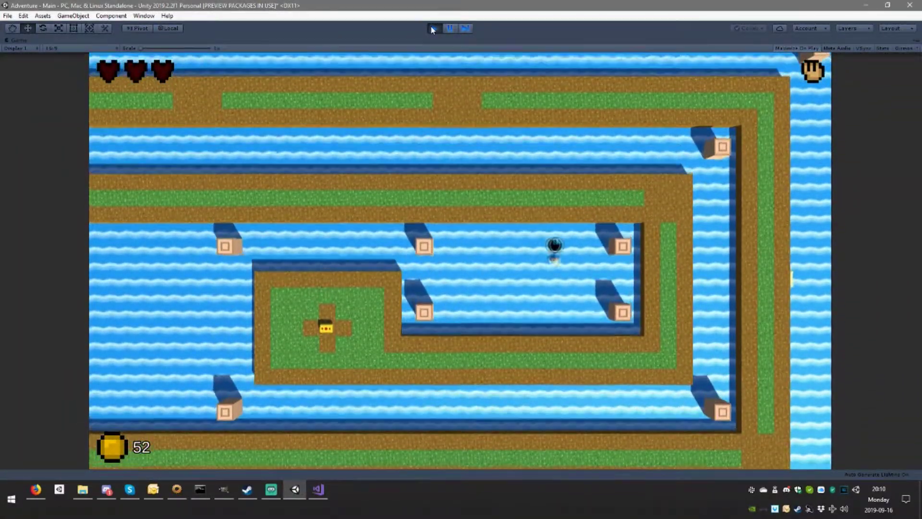
pyautogui.press('Right')
pyautogui.press('Left')
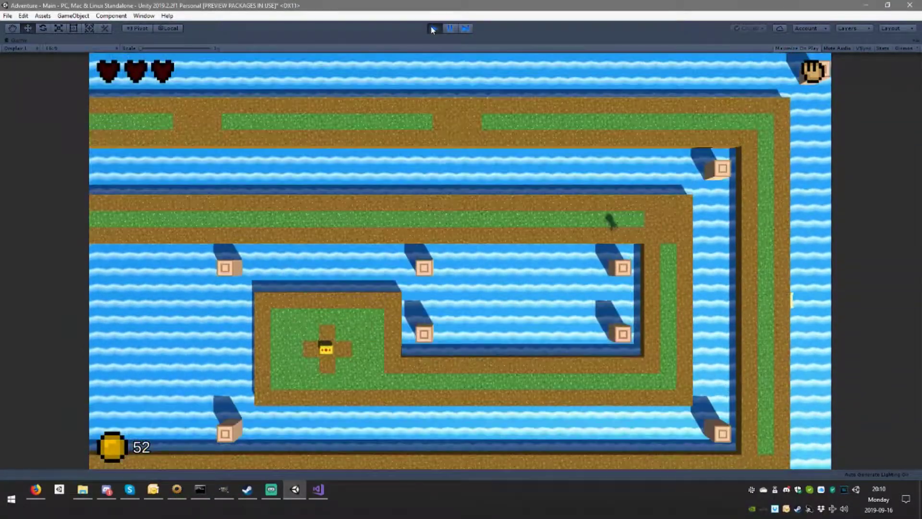
pyautogui.press('Right')
pyautogui.press('Down')
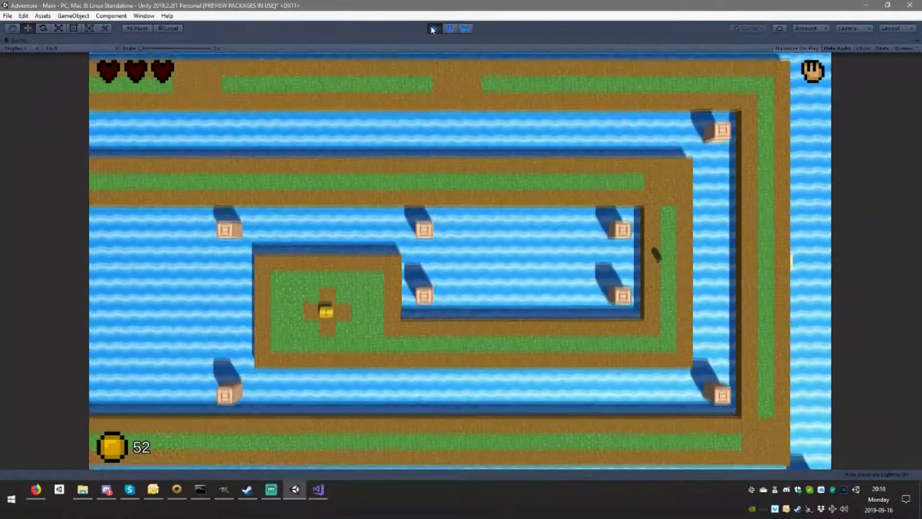
pyautogui.press('Left')
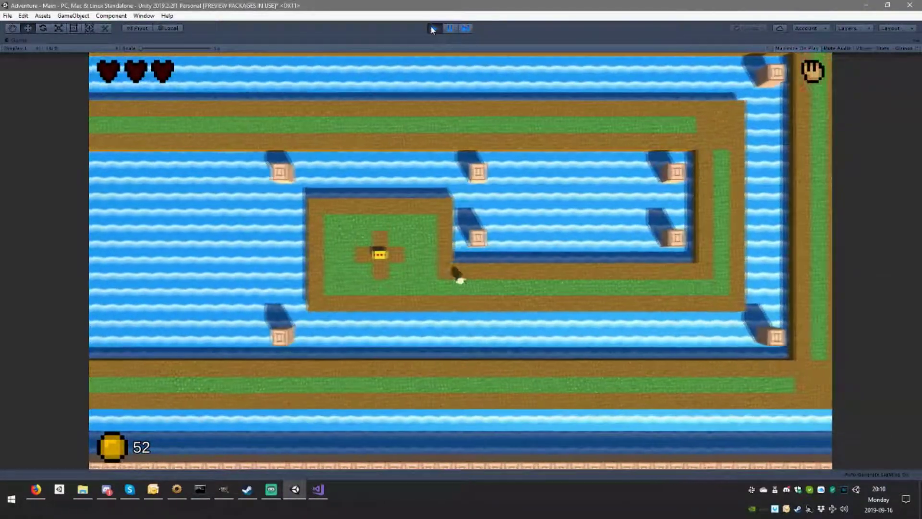
pyautogui.press('Up')
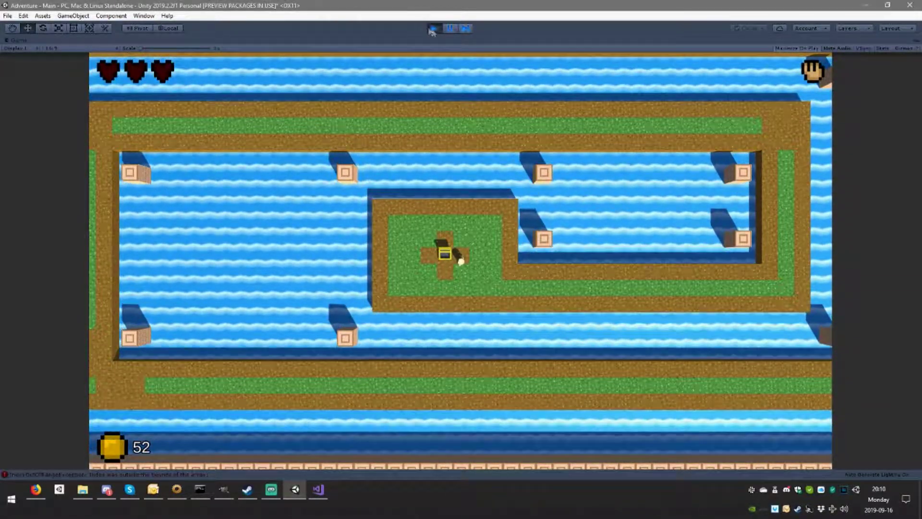
# Stop the running game to leave Unity's Play mode
pyautogui.click(433, 29)
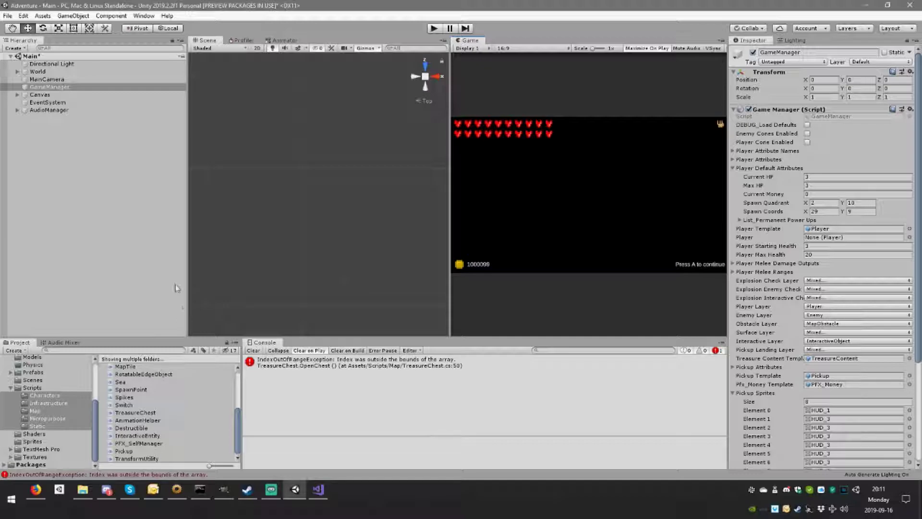
# Bring Map.xcf forward, show the World layer group, re-frame the view, and make Tiles the active layer
pyautogui.click(223, 489)
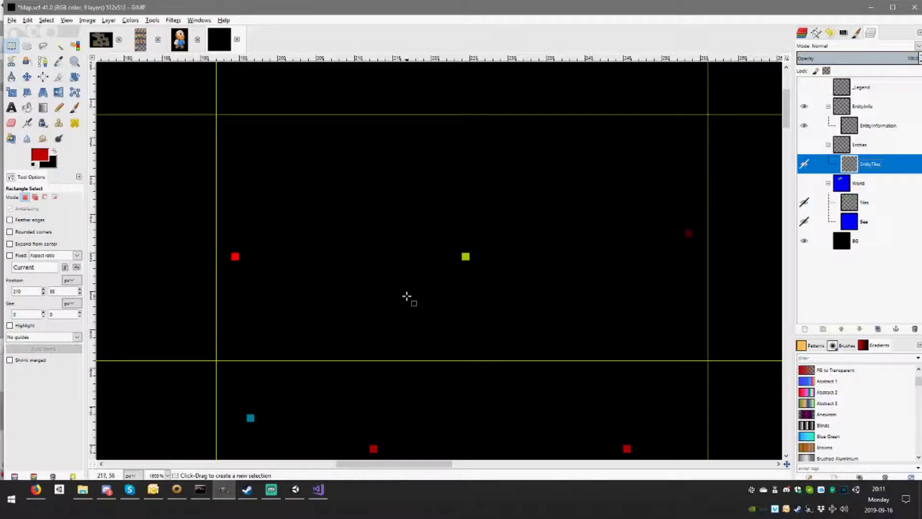
pyautogui.click(804, 183)
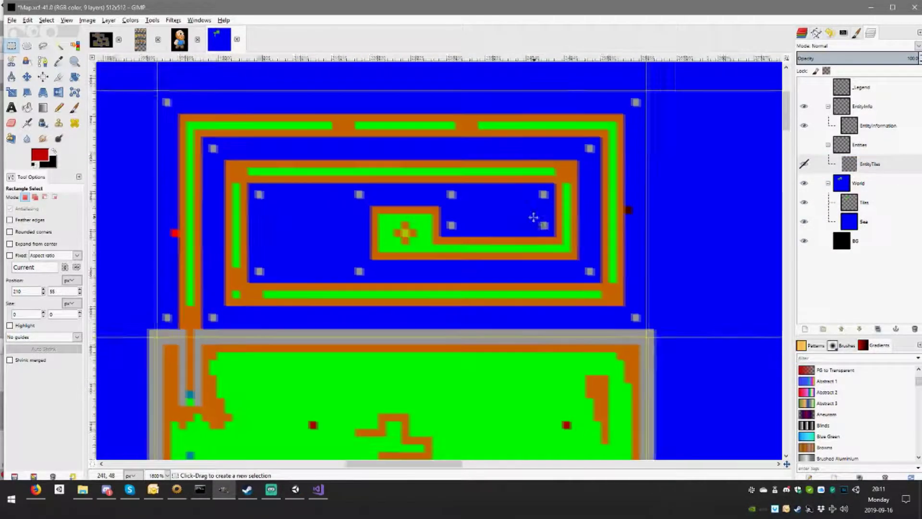
pyautogui.press('2')
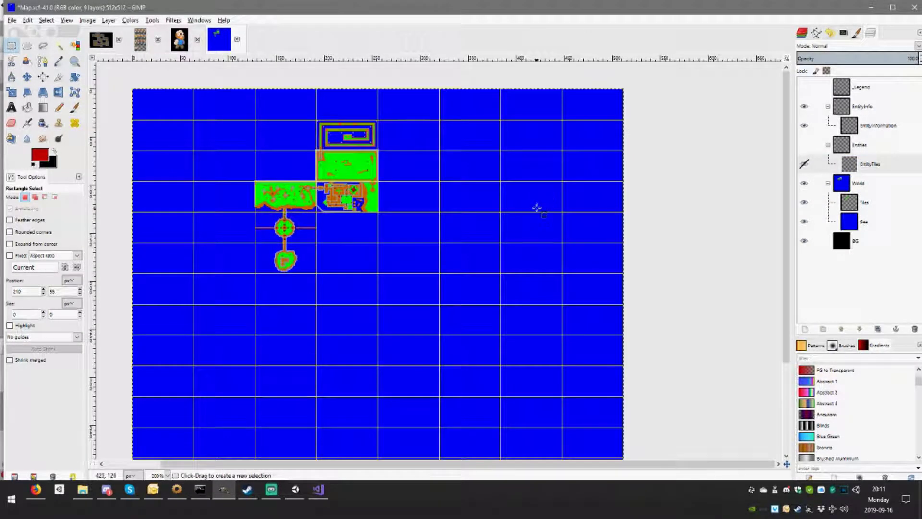
pyautogui.scroll(-5, 456, 334)
pyautogui.hscroll(-2, 564, 307)
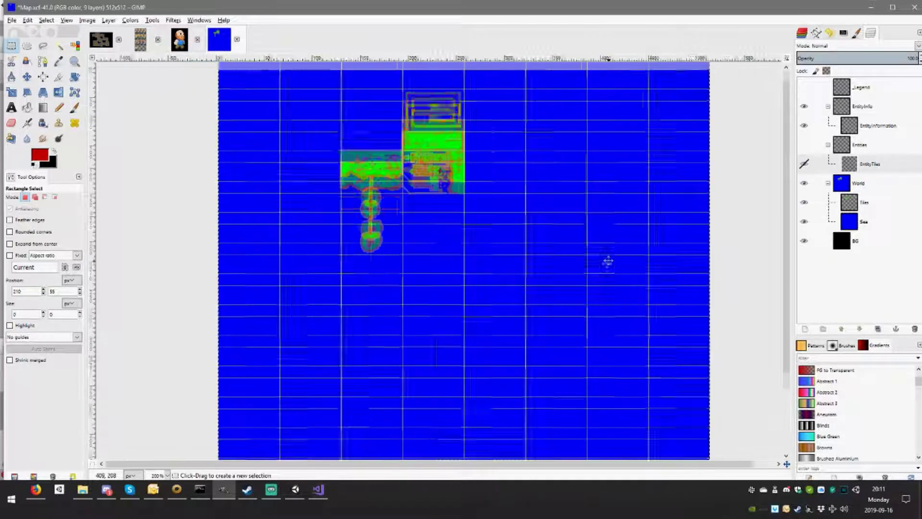
pyautogui.scroll(4, 608, 261)
pyautogui.hscroll(-2, 608, 261)
pyautogui.hscroll(1, 601, 264)
pyautogui.scroll(-1, 598, 279)
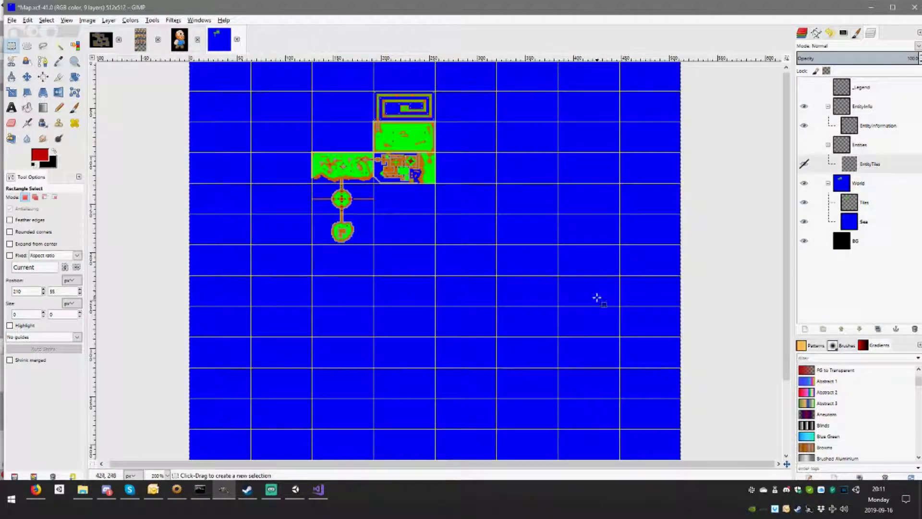
pyautogui.scroll(2, 550, 282)
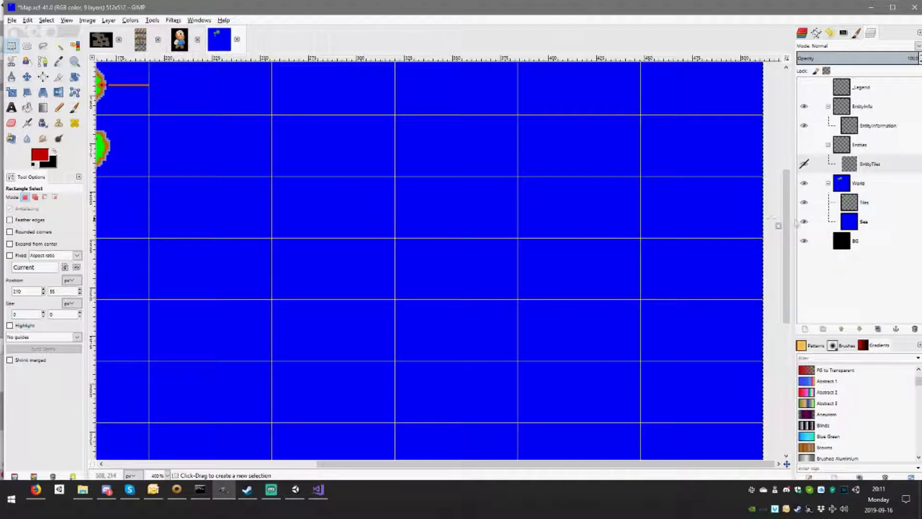
pyautogui.click(884, 210)
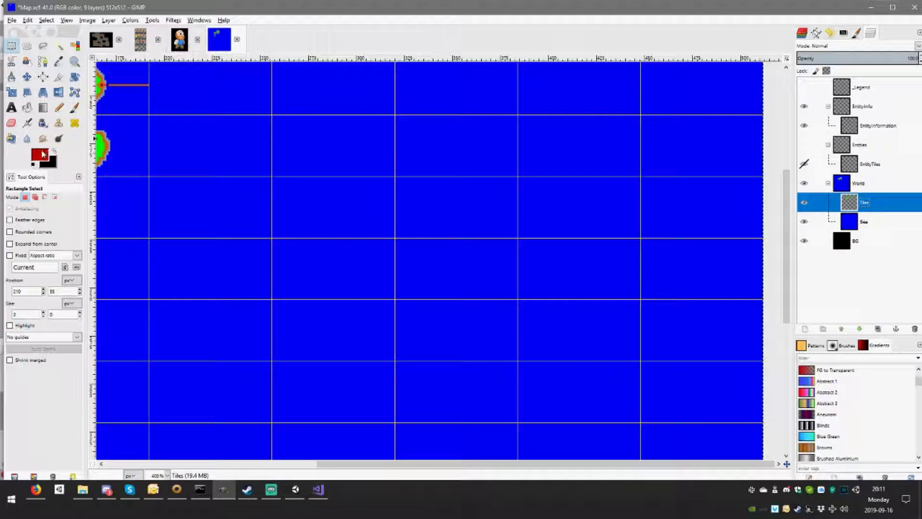
# With the Pencil and the island's orange colour, paint a small orange block in the open sea
pyautogui.click(58, 108)
pyautogui.scroll(3, 294, 214)
pyautogui.hscroll(-4, 294, 214)
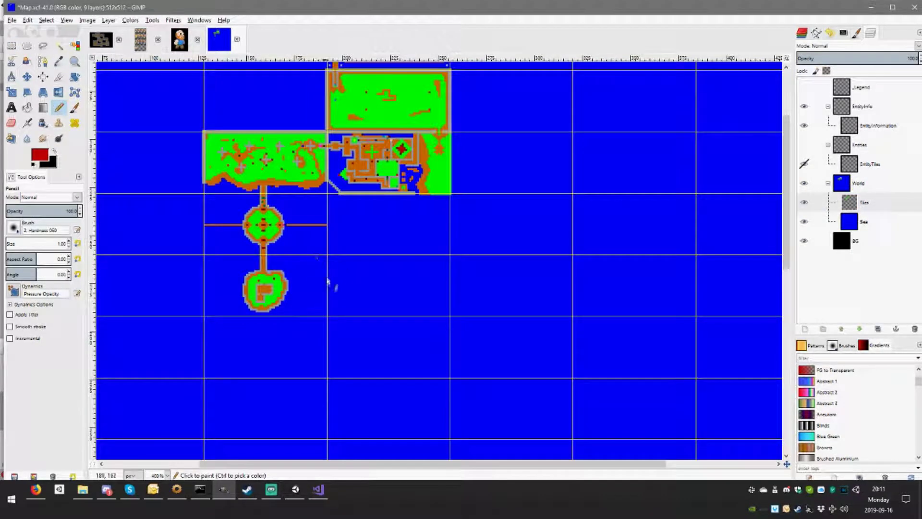
pyautogui.keyDown('ctrl'); pyautogui.click(265, 282); pyautogui.keyUp('ctrl')
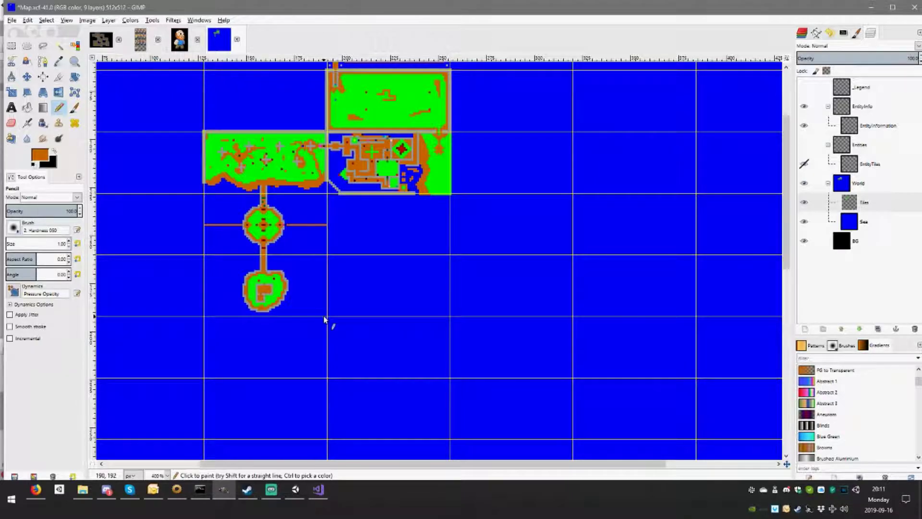
pyautogui.scroll(-2, 414, 332)
pyautogui.hscroll(3, 413, 332)
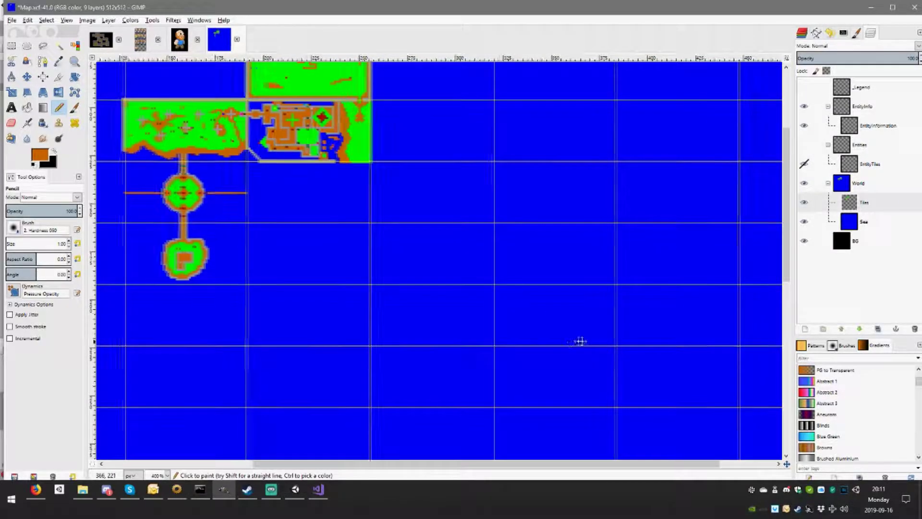
pyautogui.hscroll(3, 552, 341)
pyautogui.scroll(1, 526, 330)
pyautogui.scroll(2, 519, 326)
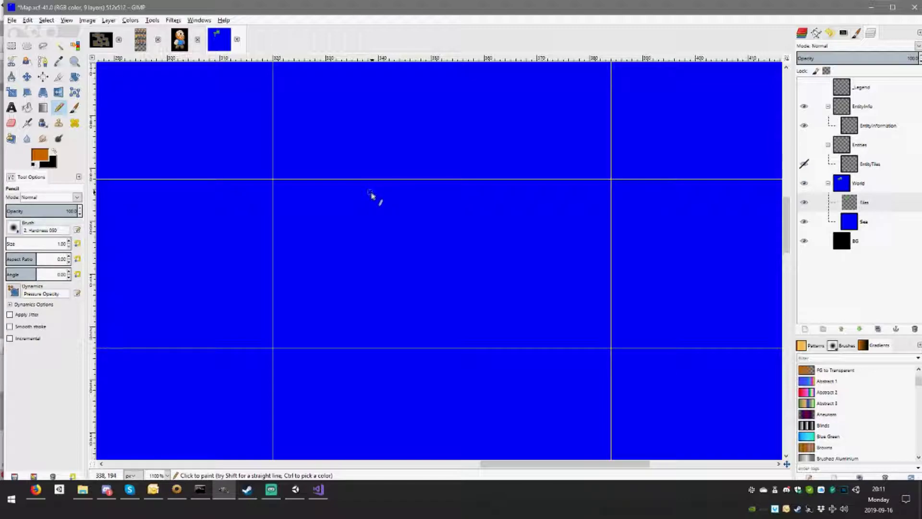
pyautogui.moveTo(360, 182)
pyautogui.mouseDown()
pyautogui.moveTo(374, 210)
pyautogui.moveTo(373, 188)
pyautogui.moveTo(365, 189)
pyautogui.mouseUp()
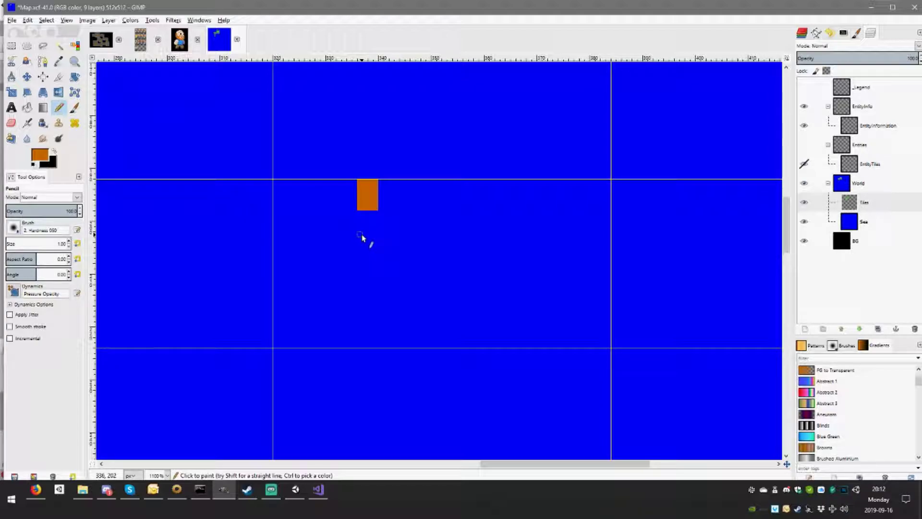
# Pencil the orange L-shaped wall with a stepped base bar, then rectangle-select the painted half
pyautogui.moveTo(360, 236); pyautogui.dragTo(361, 278)
pyautogui.moveTo(375, 245)
pyautogui.mouseDown()
pyautogui.moveTo(373, 284)
pyautogui.moveTo(364, 242)
pyautogui.moveTo(366, 288)
pyautogui.moveTo(469, 288)
pyautogui.mouseUp()
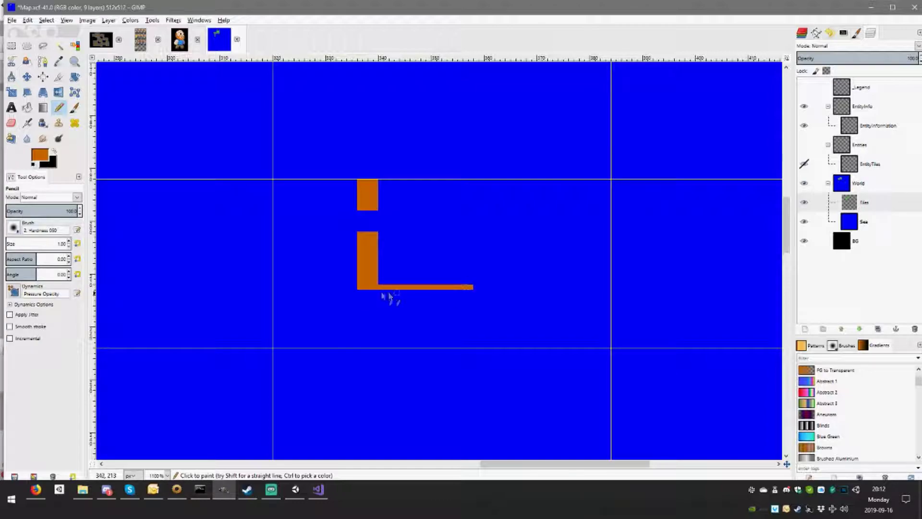
pyautogui.moveTo(360, 292); pyautogui.dragTo(471, 293)
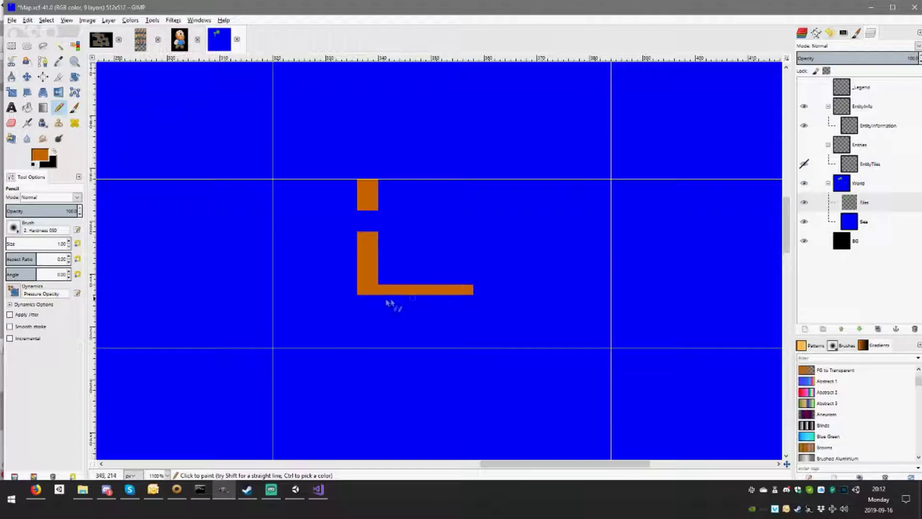
pyautogui.moveTo(359, 301); pyautogui.dragTo(469, 303)
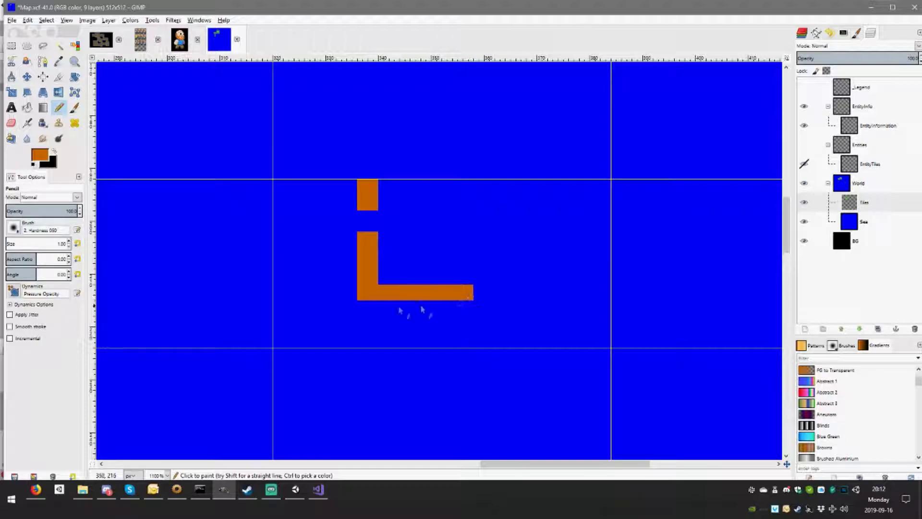
pyautogui.moveTo(362, 306); pyautogui.dragTo(464, 307)
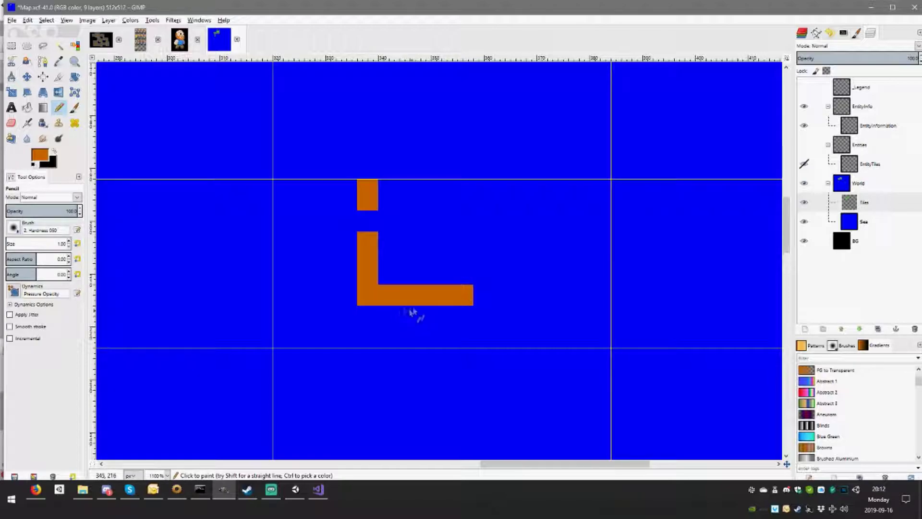
pyautogui.moveTo(414, 308)
pyautogui.mouseDown()
pyautogui.moveTo(413, 320)
pyautogui.moveTo(449, 328)
pyautogui.moveTo(471, 314)
pyautogui.moveTo(416, 316)
pyautogui.moveTo(464, 318)
pyautogui.mouseUp()
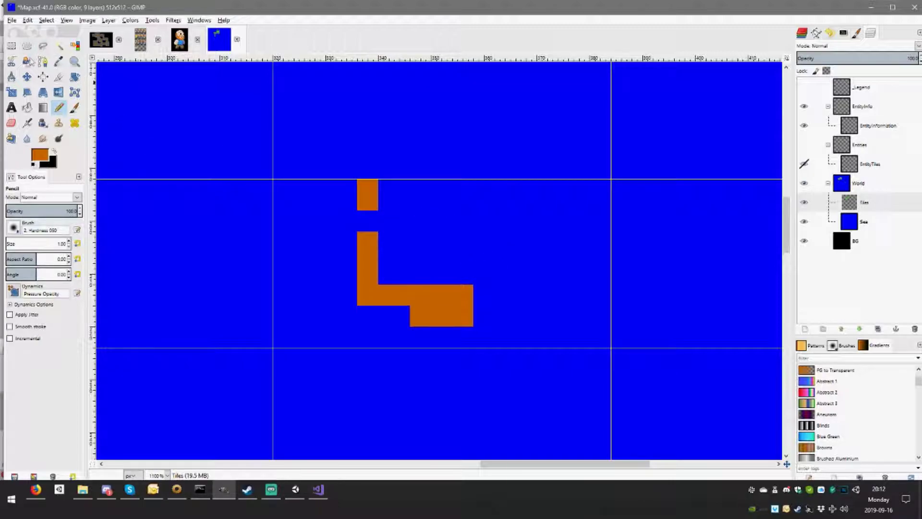
pyautogui.press('r')
pyautogui.moveTo(275, 180)
pyautogui.mouseDown()
pyautogui.moveTo(528, 333)
pyautogui.moveTo(606, 356)
pyautogui.mouseUp()
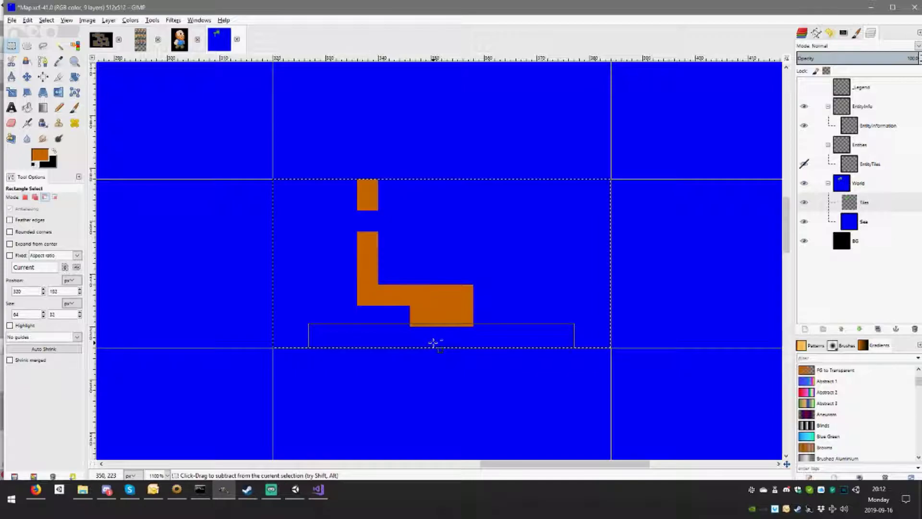
# Copy the orange half, flip the pasted copy, and anchor it to form a symmetric U-shaped wall
pyautogui.hotkey('ctrl', 'c')
pyautogui.hotkey('ctrl', 'v')
pyautogui.hotkey('shift', 'f')
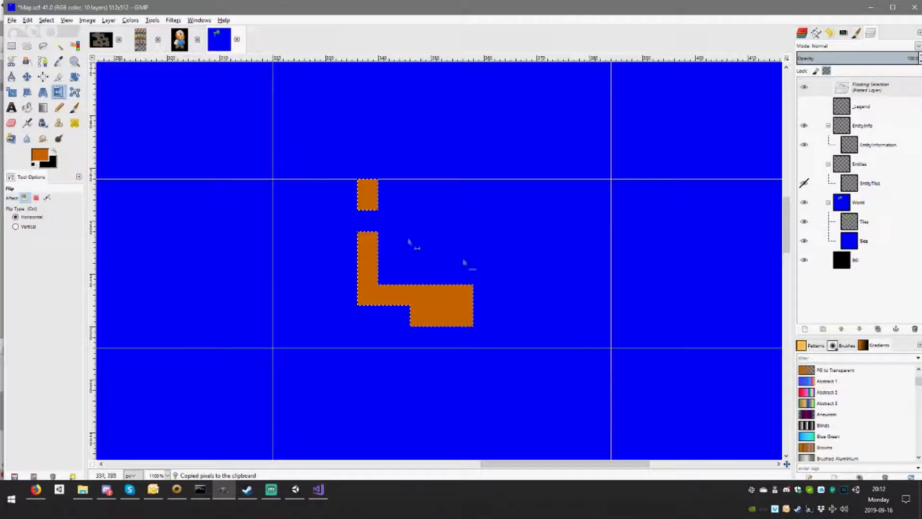
pyautogui.click(469, 263)
pyautogui.click(11, 46)
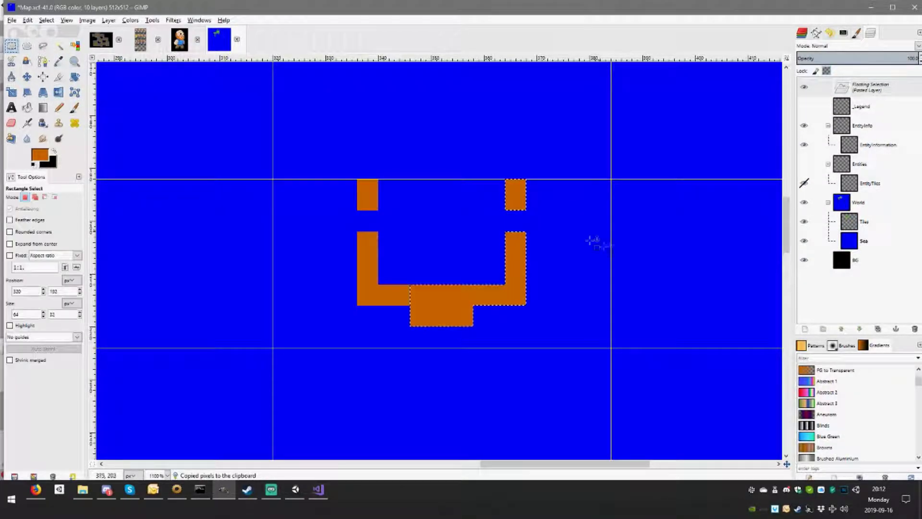
pyautogui.click(596, 253)
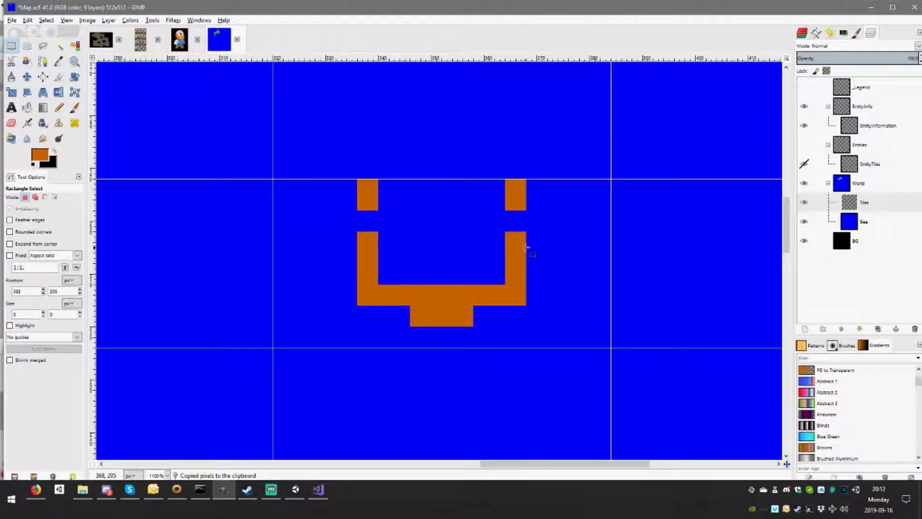
# Pick the island's green and pencil a stepped green line along the top inside the U
pyautogui.hscroll(-2, 500, 243)
pyautogui.hscroll(-5, 508, 317)
pyautogui.scroll(3, 508, 317)
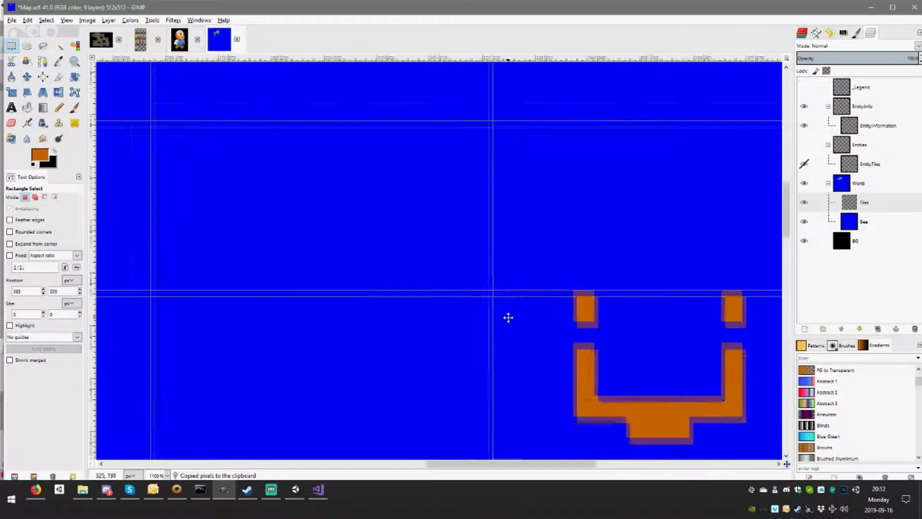
pyautogui.hscroll(-5, 335, 253)
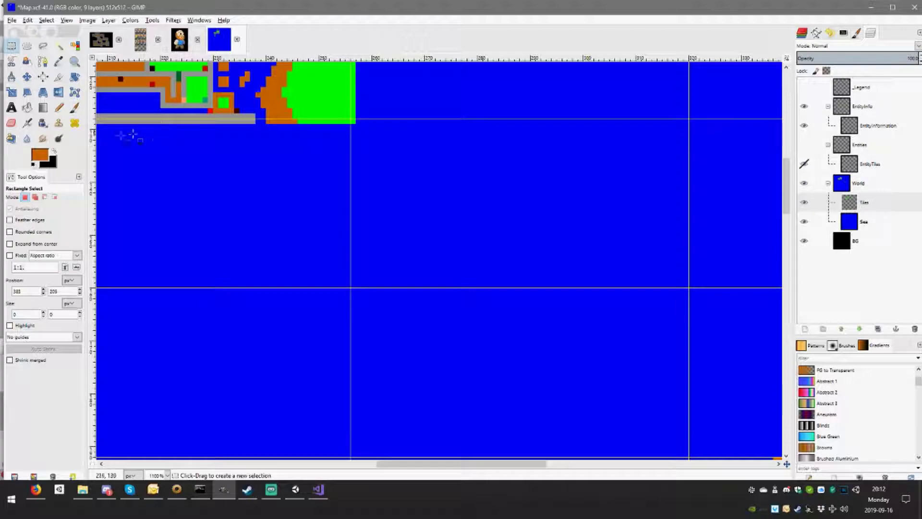
pyautogui.click(59, 107)
pyautogui.keyDown('ctrl'); pyautogui.click(303, 98); pyautogui.keyUp('ctrl')
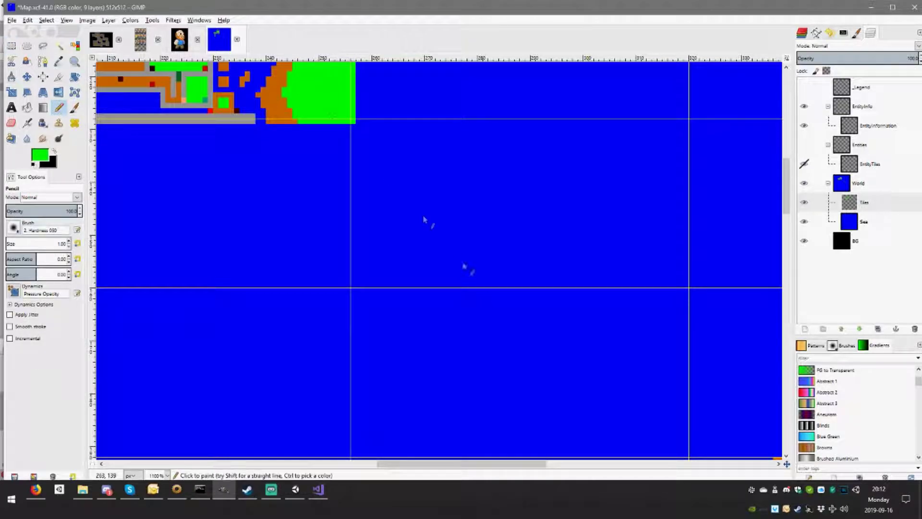
pyautogui.hscroll(6, 426, 220)
pyautogui.scroll(-3, 426, 220)
pyautogui.hscroll(2, 405, 285)
pyautogui.scroll(-1, 405, 286)
pyautogui.hscroll(1, 412, 290)
pyautogui.keyDown('ctrl'); pyautogui.scroll(1, 356, 275); pyautogui.keyUp('ctrl')
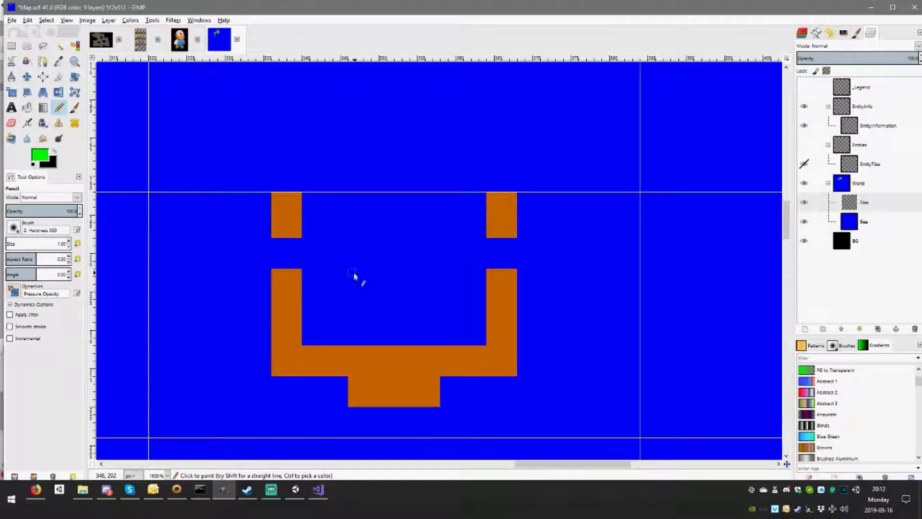
pyautogui.moveTo(303, 273); pyautogui.dragTo(324, 273)
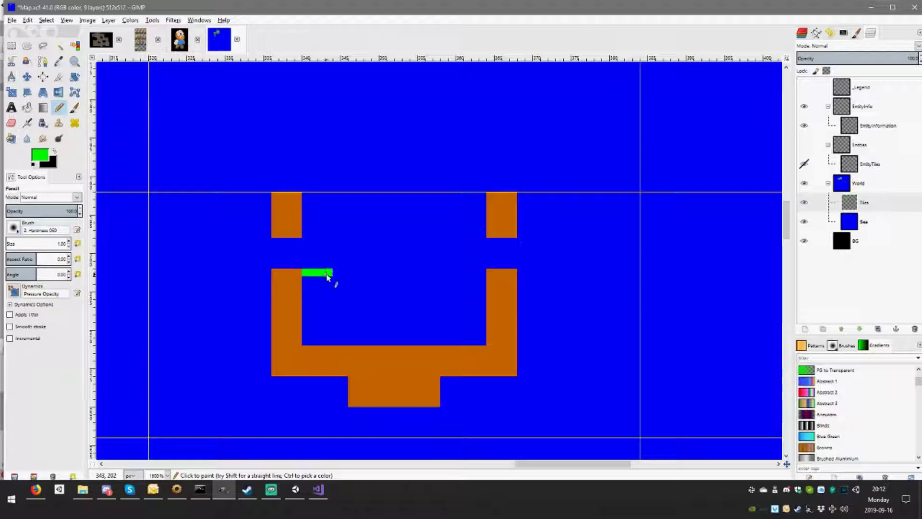
pyautogui.moveTo(326, 279)
pyautogui.mouseDown()
pyautogui.moveTo(358, 303)
pyautogui.moveTo(362, 273)
pyautogui.moveTo(358, 288)
pyautogui.moveTo(417, 273)
pyautogui.mouseUp()
pyautogui.moveTo(482, 276)
pyautogui.mouseDown()
pyautogui.moveTo(459, 276)
pyautogui.moveTo(459, 295)
pyautogui.moveTo(431, 296)
pyautogui.moveTo(427, 274)
pyautogui.moveTo(417, 272)
pyautogui.mouseUp()
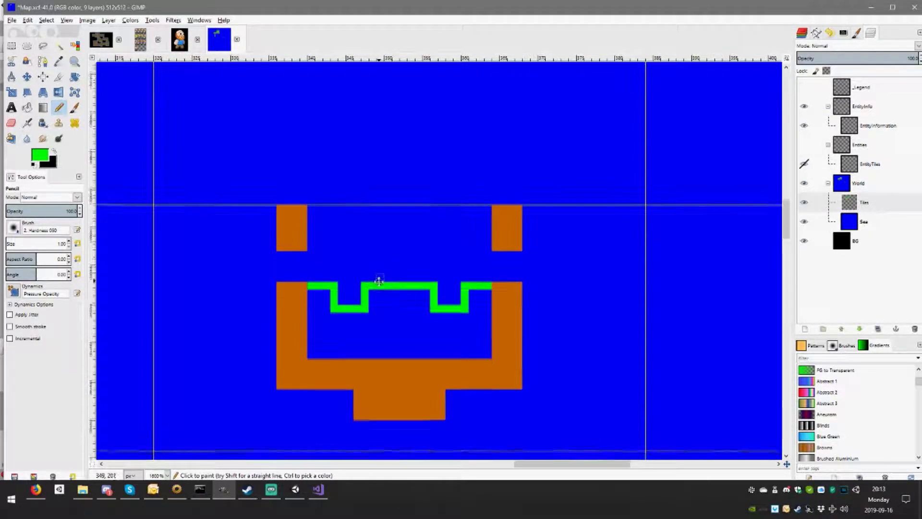
pyautogui.moveTo(376, 273)
pyautogui.mouseDown()
pyautogui.moveTo(381, 287)
pyautogui.moveTo(381, 214)
pyautogui.moveTo(391, 215)
pyautogui.moveTo(395, 286)
pyautogui.moveTo(419, 276)
pyautogui.moveTo(419, 214)
pyautogui.moveTo(411, 214)
pyautogui.moveTo(408, 283)
pyautogui.mouseUp()
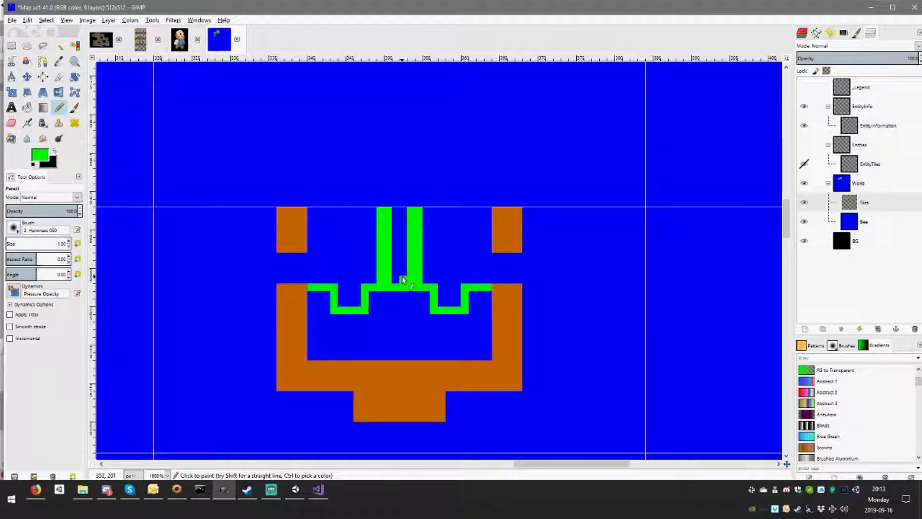
# Fill the gap between the two green bars, then select the small green bump above the stem
pyautogui.moveTo(404, 211); pyautogui.dragTo(403, 278)
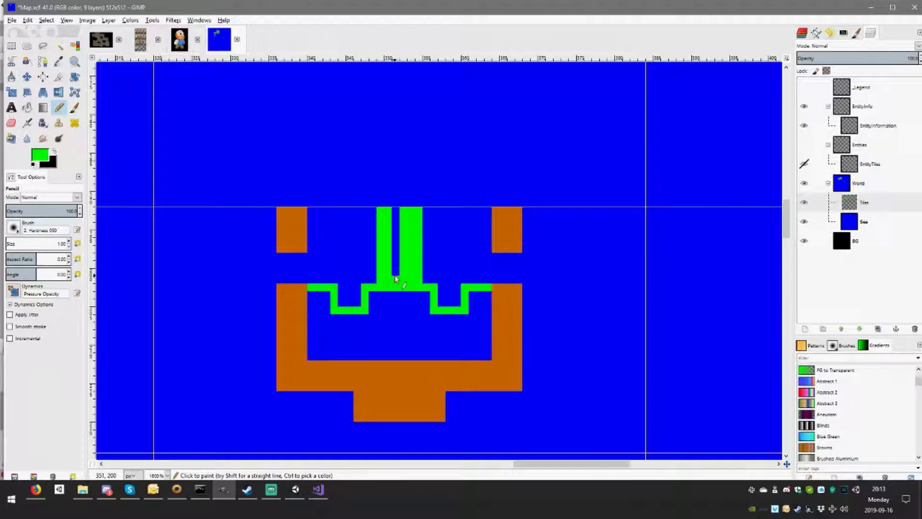
pyautogui.moveTo(396, 279); pyautogui.dragTo(396, 207)
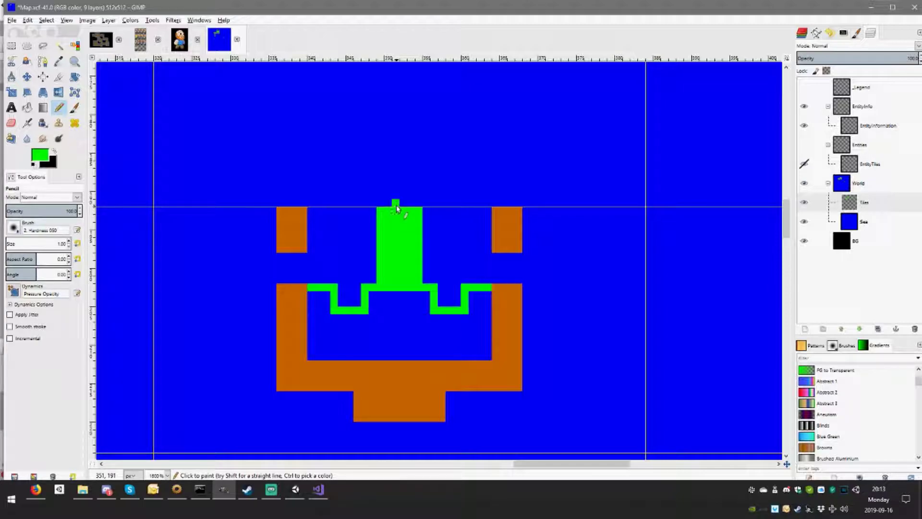
pyautogui.click(11, 46)
pyautogui.moveTo(346, 184); pyautogui.dragTo(407, 212)
# Delete the green bump above the stem and clear the selection
pyautogui.press('Delete')
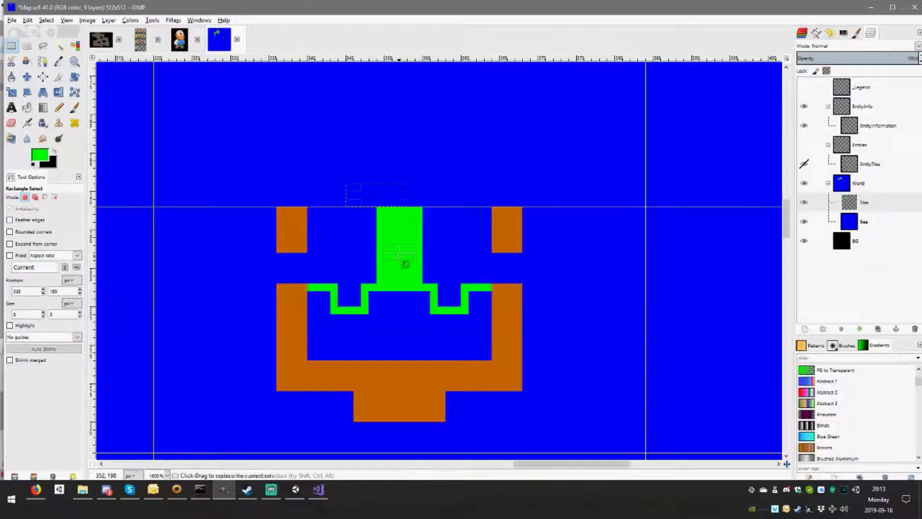
pyautogui.click(407, 252)
pyautogui.scroll(-1, 401, 202)
# Cut the structure into halves, shifting the left half one pixel left and the right one pixel right
pyautogui.moveTo(399, 182)
pyautogui.mouseDown()
pyautogui.moveTo(212, 410)
pyautogui.moveTo(226, 427)
pyautogui.mouseUp()
pyautogui.hotkey('ctrl', 'x')
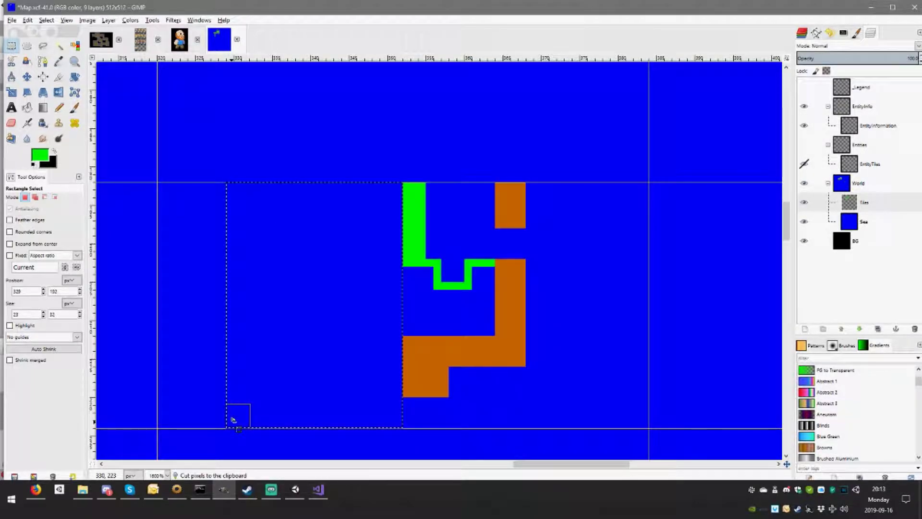
pyautogui.hotkey('ctrl', 'v')
pyautogui.press('Left')
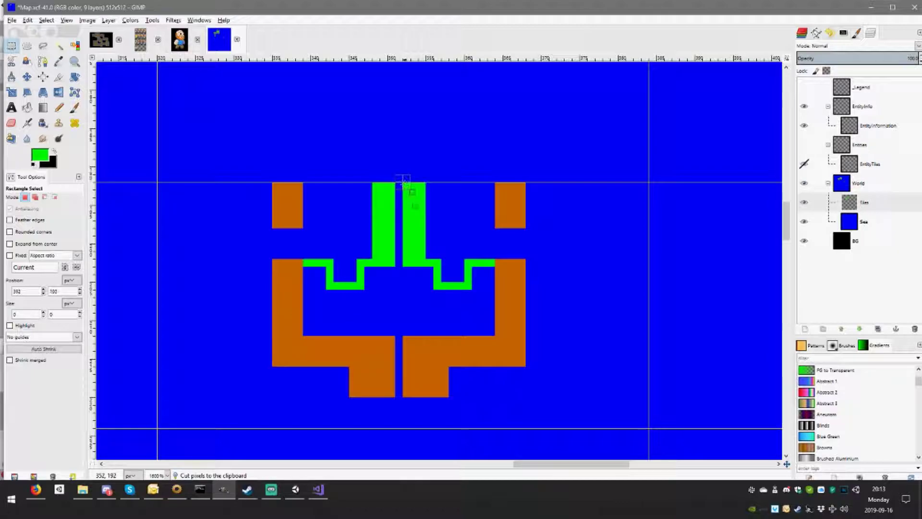
pyautogui.moveTo(404, 183); pyautogui.dragTo(580, 426)
pyautogui.hotkey('ctrl', 'x')
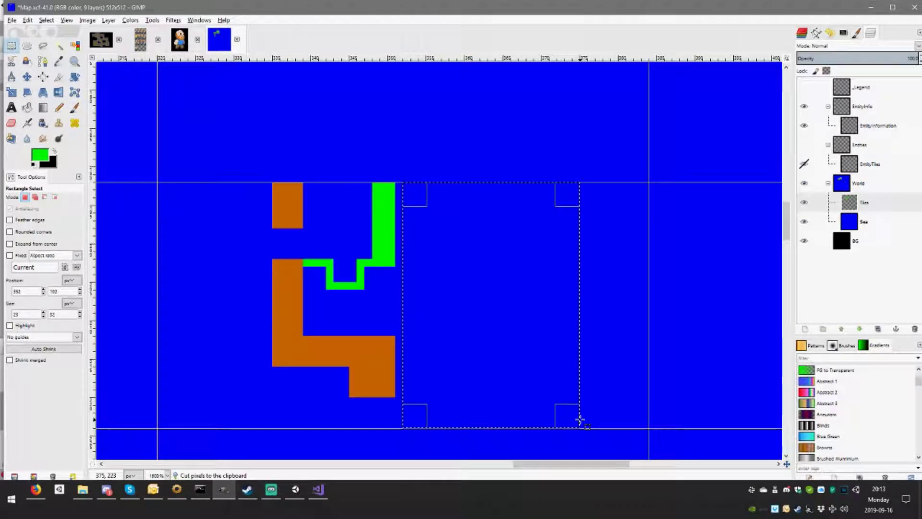
pyautogui.hotkey('ctrl', 'v')
pyautogui.press('Right')
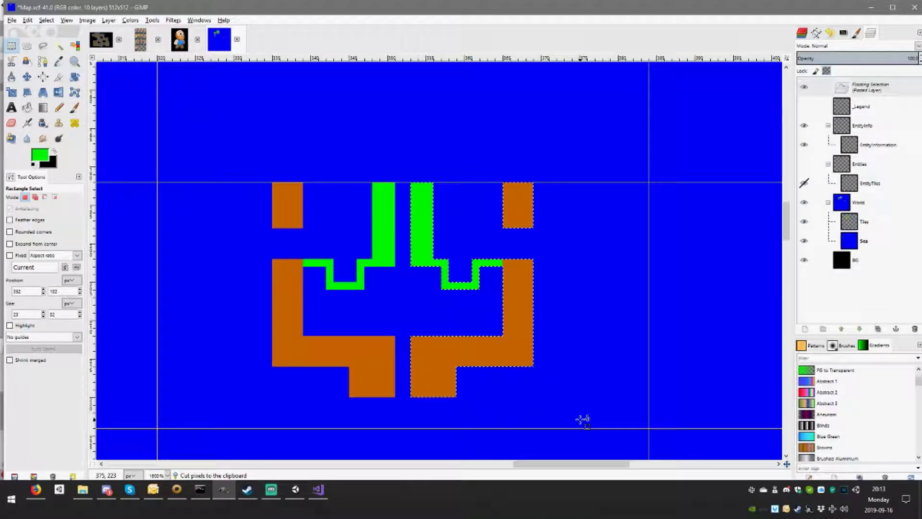
pyautogui.click(496, 247)
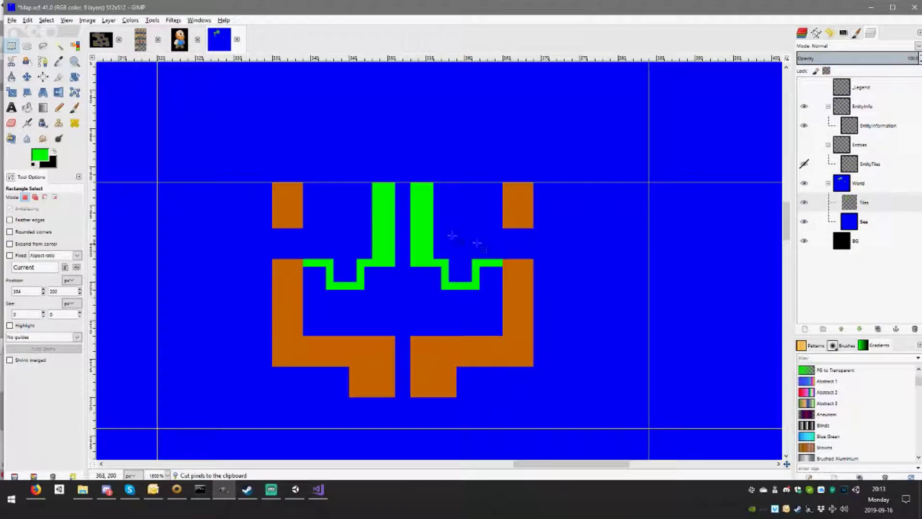
# Pencil the centre gap green in the stem and orange in the base
pyautogui.click(59, 108)
pyautogui.moveTo(399, 189); pyautogui.dragTo(407, 264)
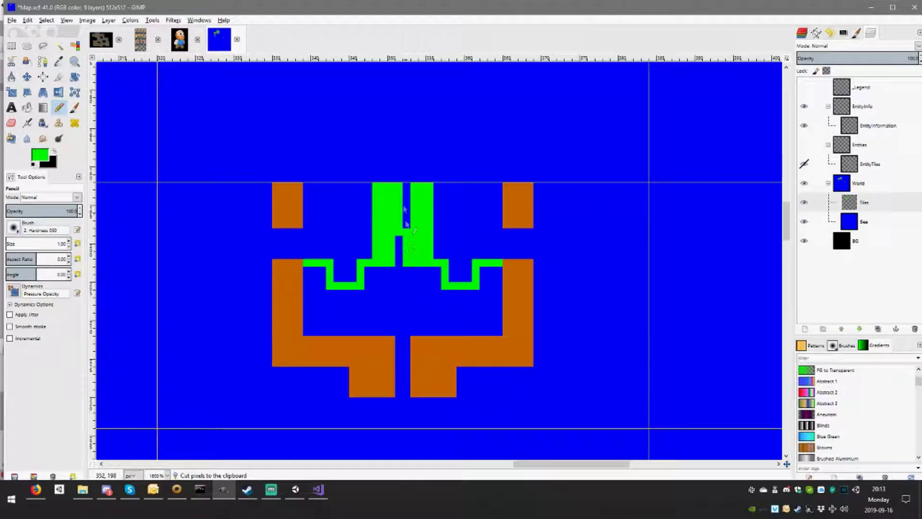
pyautogui.moveTo(399, 184); pyautogui.dragTo(405, 246)
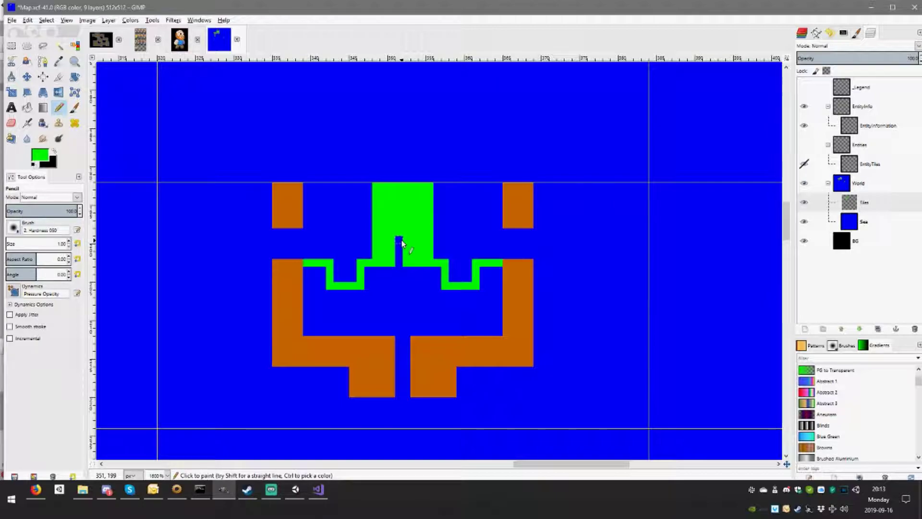
pyautogui.moveTo(398, 264); pyautogui.dragTo(397, 238)
pyautogui.keyDown('ctrl'); pyautogui.click(365, 360); pyautogui.keyUp('ctrl')
pyautogui.moveTo(407, 352)
pyautogui.mouseDown()
pyautogui.moveTo(403, 387)
pyautogui.moveTo(408, 350)
pyautogui.mouseUp()
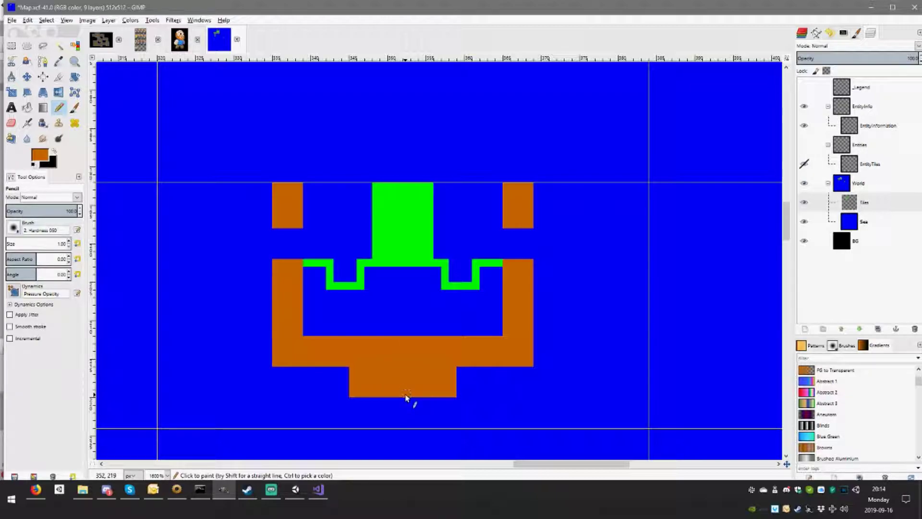
# Pick grey from the map wall and draw a grey bar across the structure's top
pyautogui.scroll(2, 416, 345)
pyautogui.hscroll(-2, 416, 345)
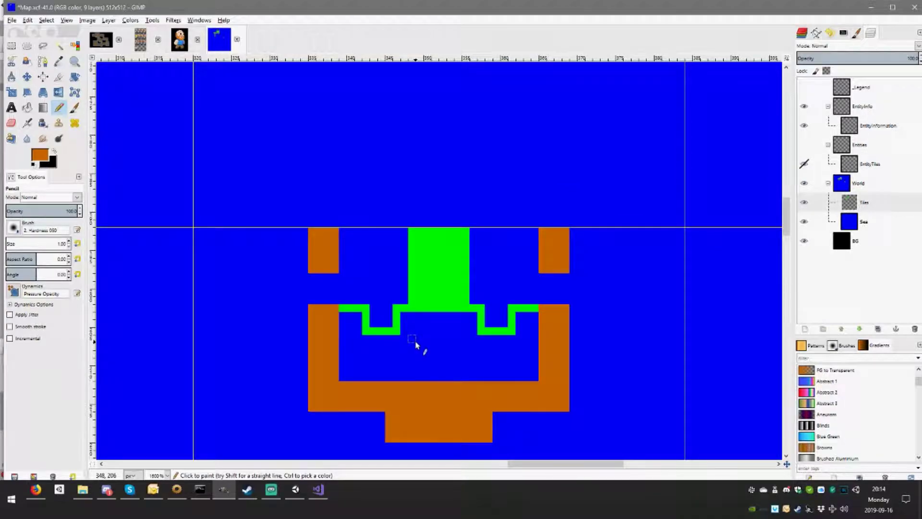
pyautogui.hscroll(1, 222, 230)
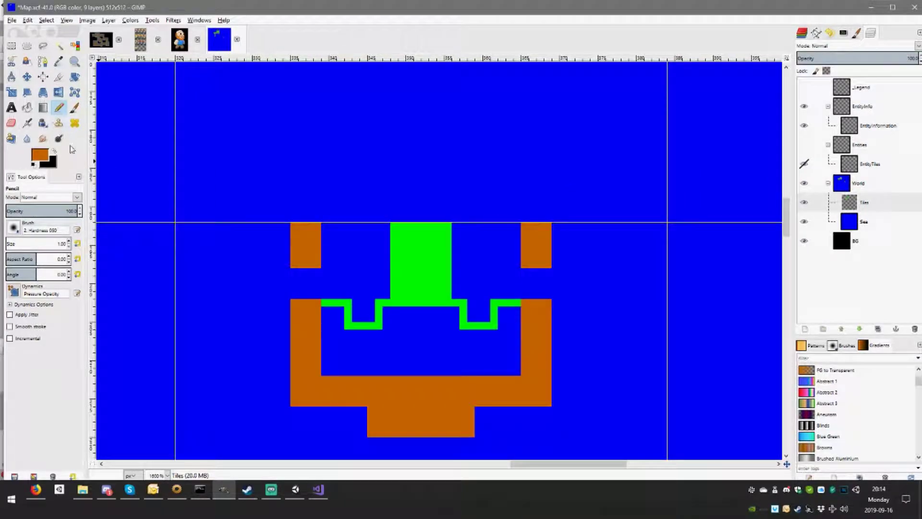
pyautogui.hscroll(-10, 535, 292)
pyautogui.hscroll(-5, 474, 247)
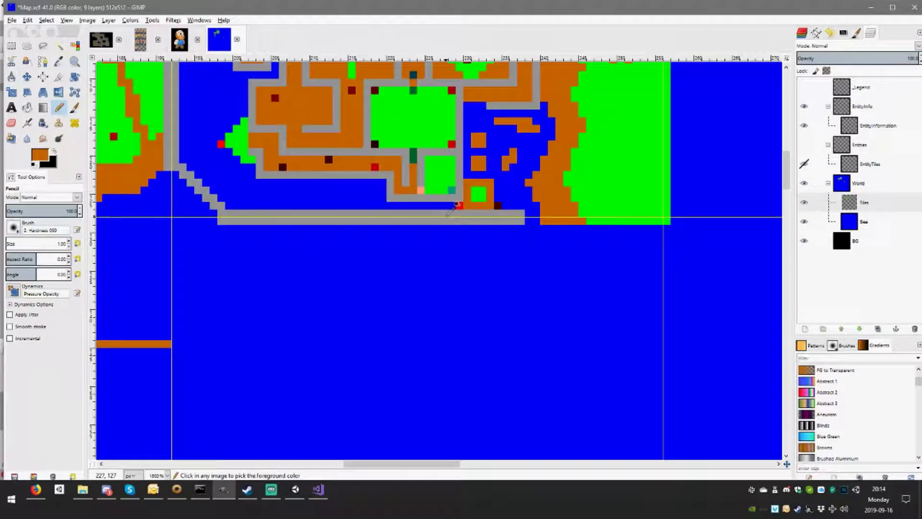
pyautogui.keyDown('ctrl'); pyautogui.click(446, 214); pyautogui.keyUp('ctrl')
pyautogui.hscroll(11, 437, 233)
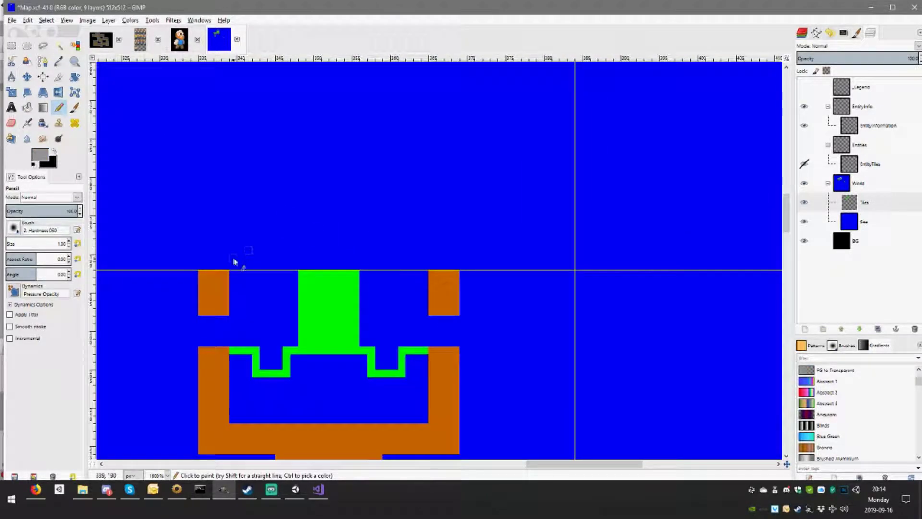
pyautogui.hscroll(-1, 234, 261)
pyautogui.moveTo(214, 276); pyautogui.dragTo(480, 274)
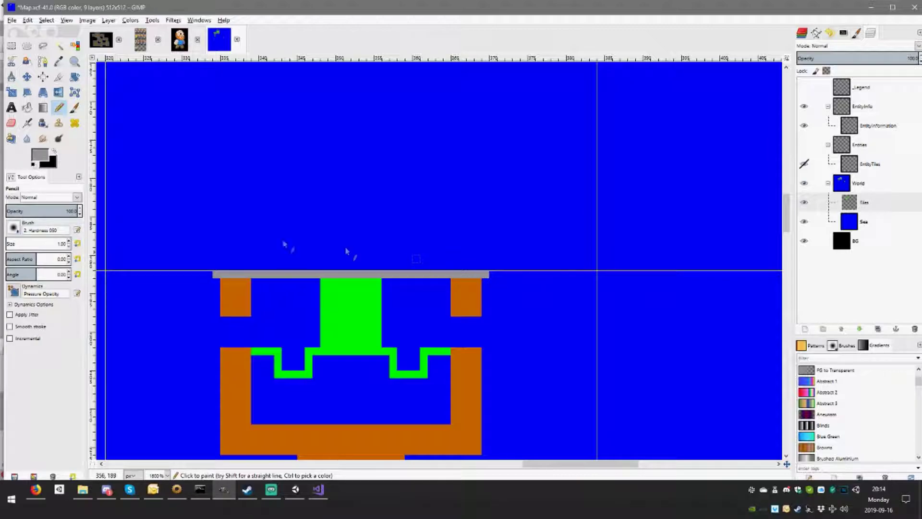
# Draw the dome's left wall and its curved left half in grey
pyautogui.scroll(1, 288, 269)
pyautogui.hscroll(-1, 288, 269)
pyautogui.moveTo(227, 297)
pyautogui.mouseDown()
pyautogui.moveTo(236, 248)
pyautogui.moveTo(228, 228)
pyautogui.mouseUp()
pyautogui.scroll(3, 243, 291)
pyautogui.hscroll(-1, 242, 291)
pyautogui.moveTo(246, 290)
pyautogui.mouseDown()
pyautogui.moveTo(254, 255)
pyautogui.moveTo(295, 202)
pyautogui.moveTo(387, 184)
pyautogui.mouseUp()
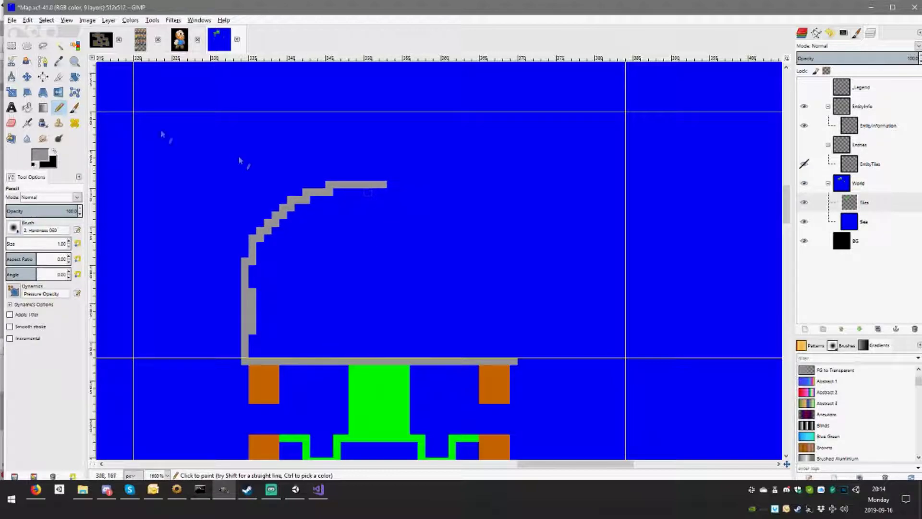
# Copy the half dome, flip it horizontally and anchor it as the dome's right side
pyautogui.press('r')
pyautogui.moveTo(140, 112); pyautogui.dragTo(624, 358)
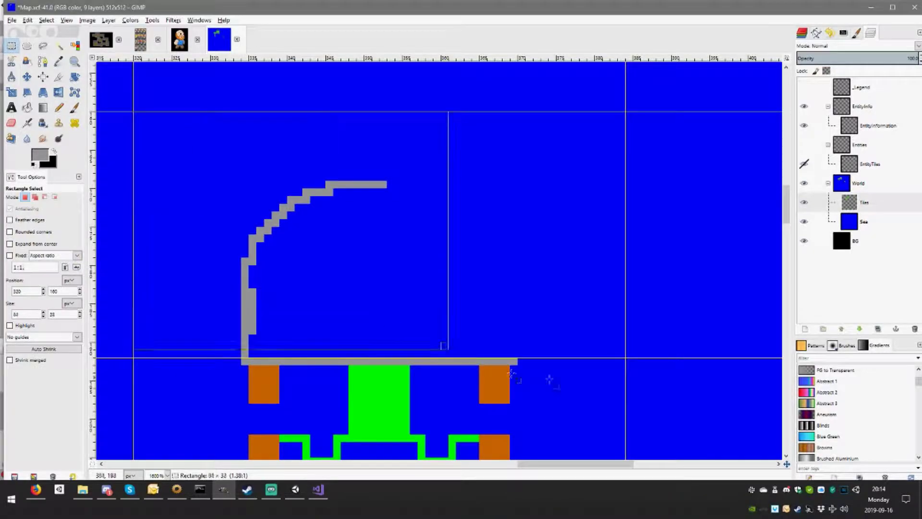
pyautogui.hotkey('ctrl', 'c')
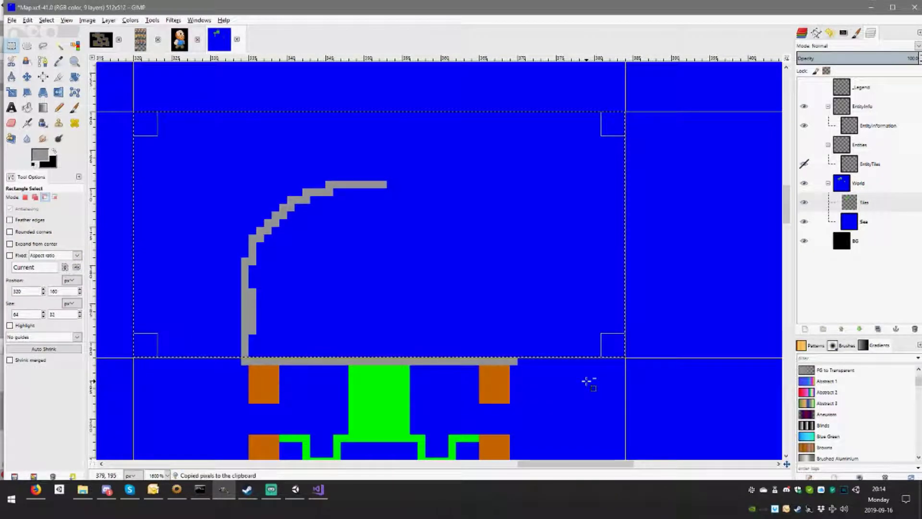
pyautogui.hotkey('ctrl', 'v')
pyautogui.hotkey('shift', 'f')
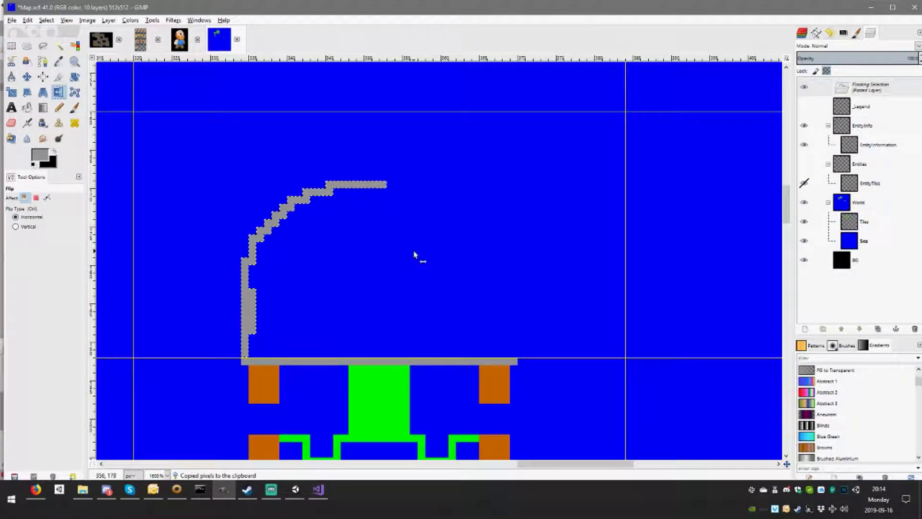
pyautogui.click(414, 253)
pyautogui.click(12, 47)
pyautogui.click(594, 304)
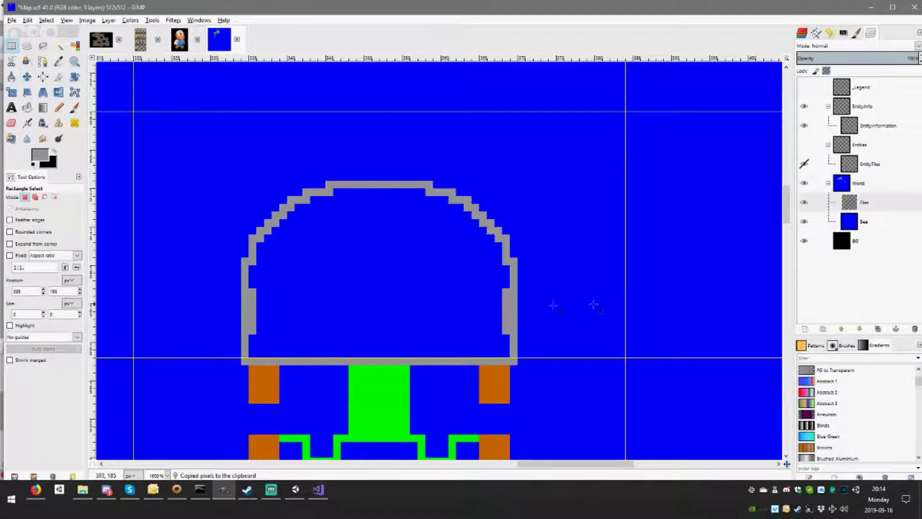
pyautogui.click(59, 109)
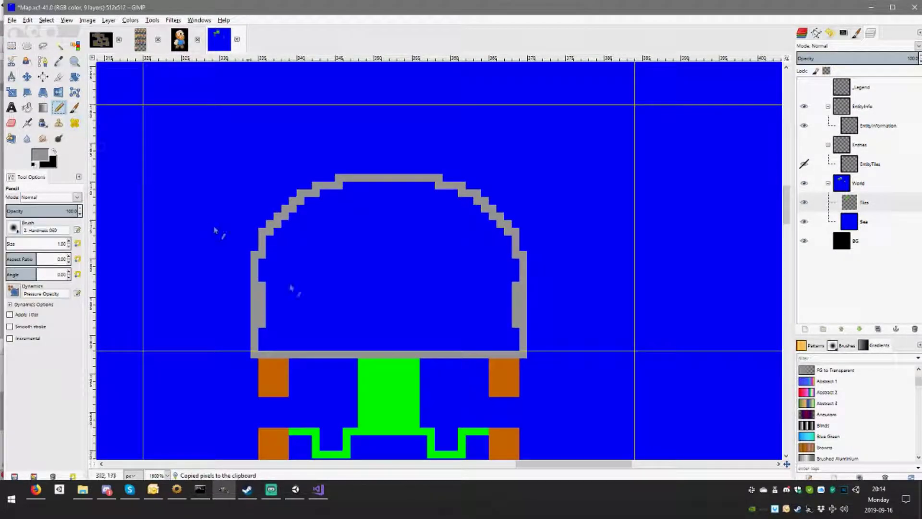
# Draw straight grey lines along the dome base and up its right wall
pyautogui.click(262, 346)
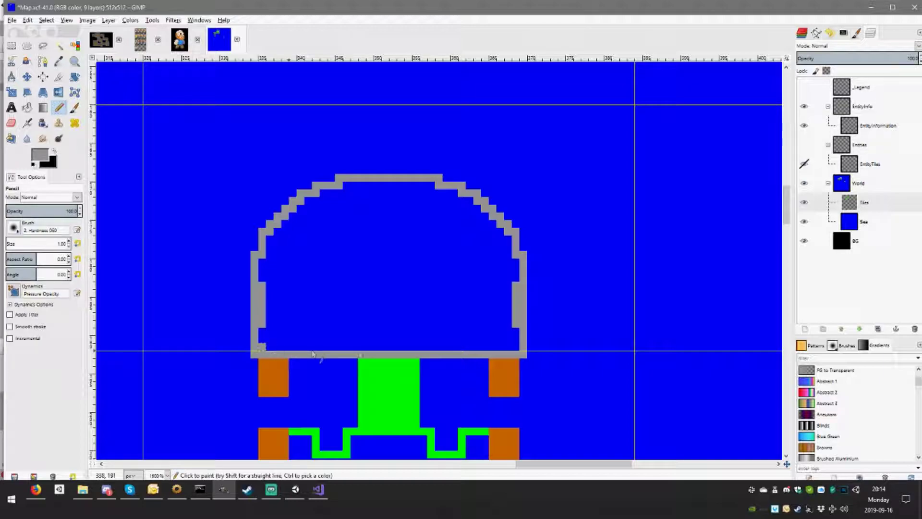
pyautogui.keyDown('shift'); pyautogui.click(517, 347); pyautogui.keyUp('shift')
pyautogui.keyDown('shift'); pyautogui.click(517, 259); pyautogui.keyUp('shift')
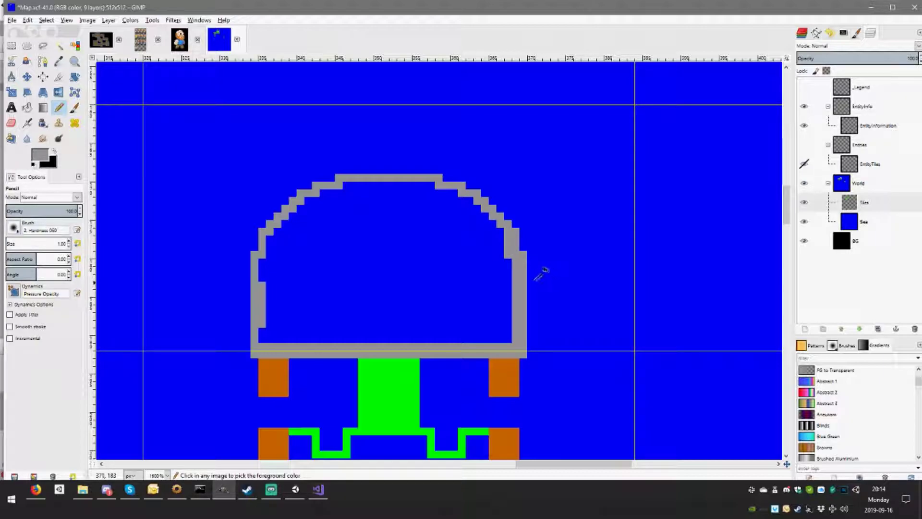
# Fill the dome's wall notches, thicken its edges, and open the grey 999999 foreground colour
pyautogui.moveTo(265, 276); pyautogui.dragTo(264, 325)
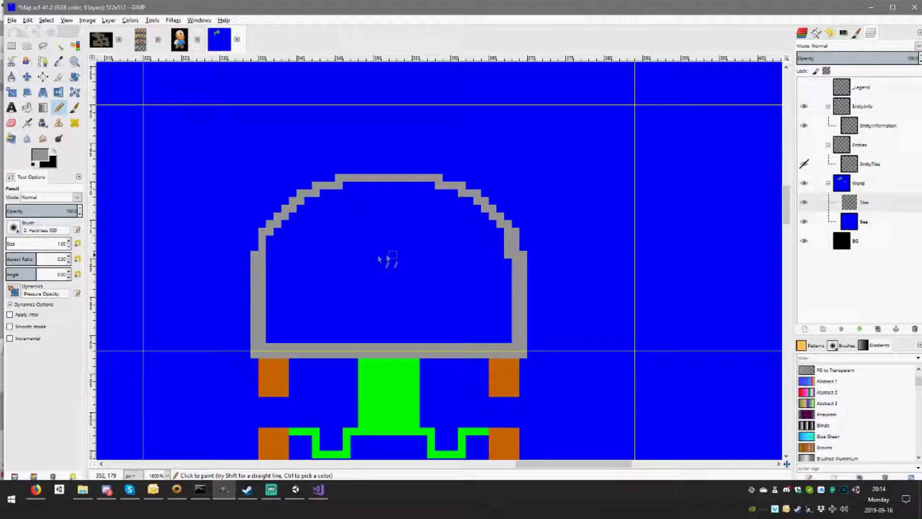
pyautogui.moveTo(269, 256); pyautogui.dragTo(268, 242)
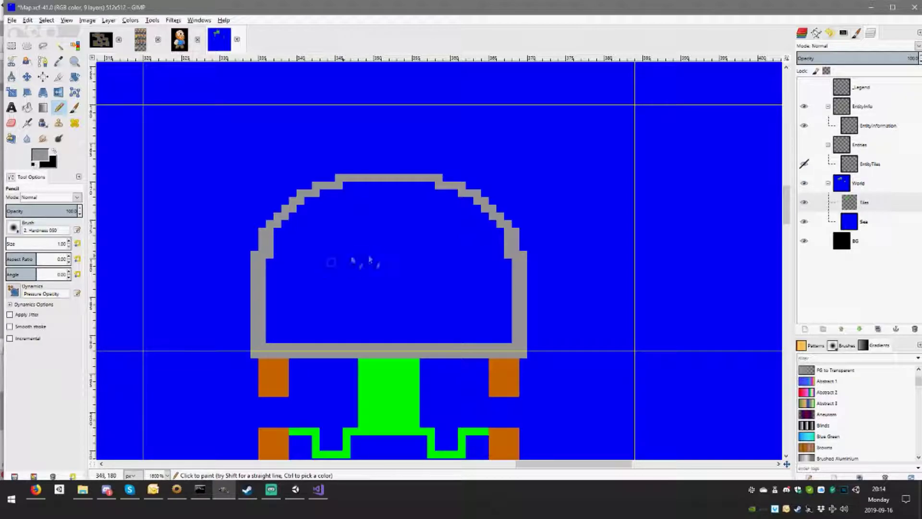
pyautogui.moveTo(346, 187); pyautogui.dragTo(435, 191)
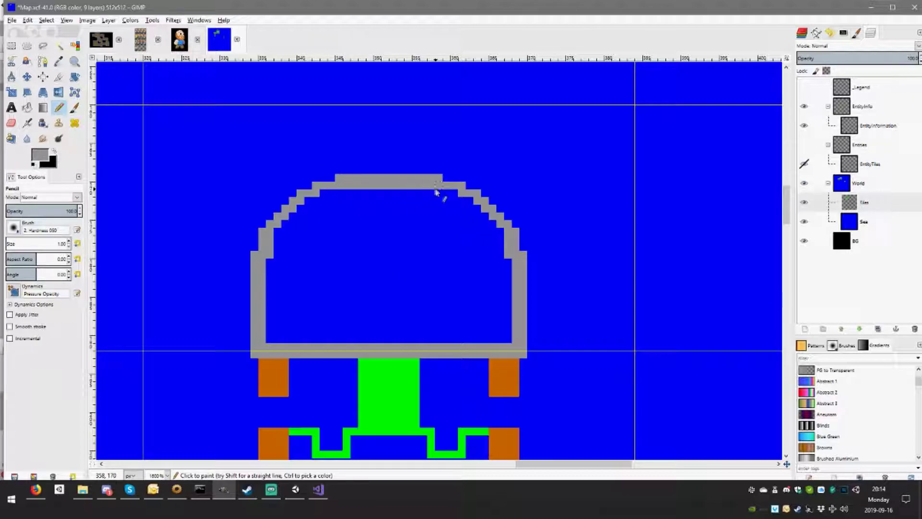
pyautogui.moveTo(321, 194); pyautogui.dragTo(338, 193)
pyautogui.moveTo(441, 193); pyautogui.dragTo(506, 247)
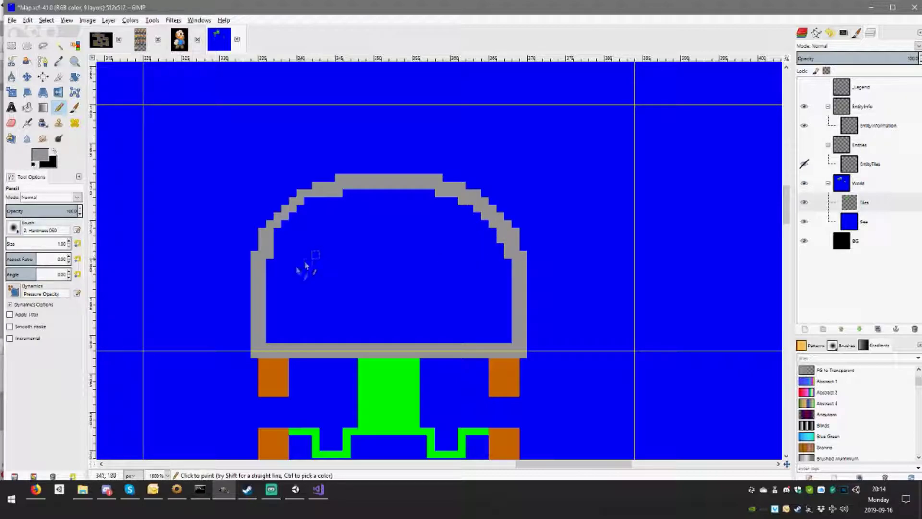
pyautogui.moveTo(278, 234); pyautogui.dragTo(308, 204)
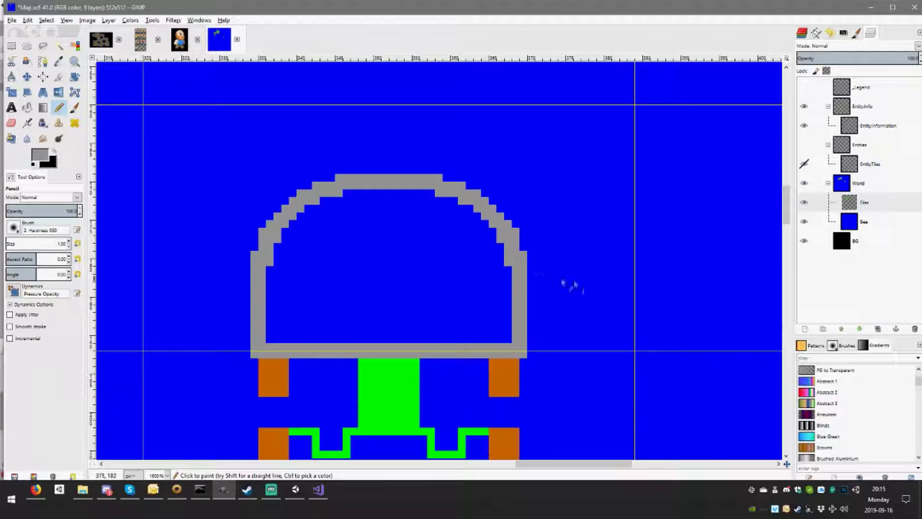
pyautogui.moveTo(566, 288)
pyautogui.mouseDown()
pyautogui.moveTo(454, 269)
pyautogui.moveTo(397, 272)
pyautogui.mouseUp()
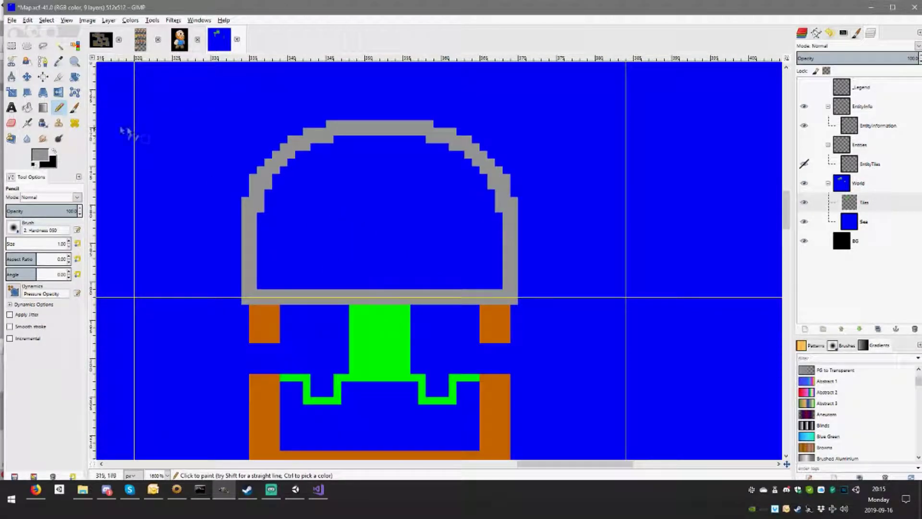
pyautogui.click(40, 155)
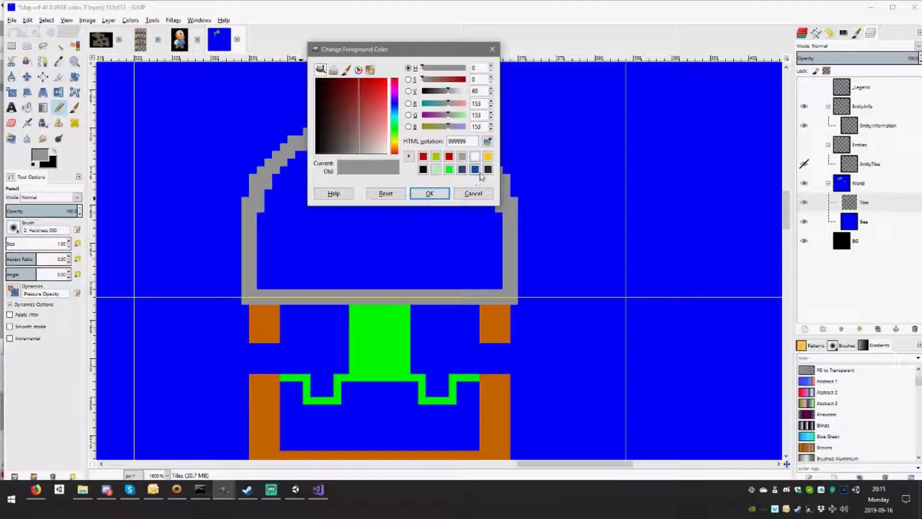
# Paint an orange stem pixel through the dome's grey base and recolour neighbouring cells grey and orange
pyautogui.click(473, 193)
pyautogui.keyDown('ctrl'); pyautogui.click(502, 334); pyautogui.keyUp('ctrl')
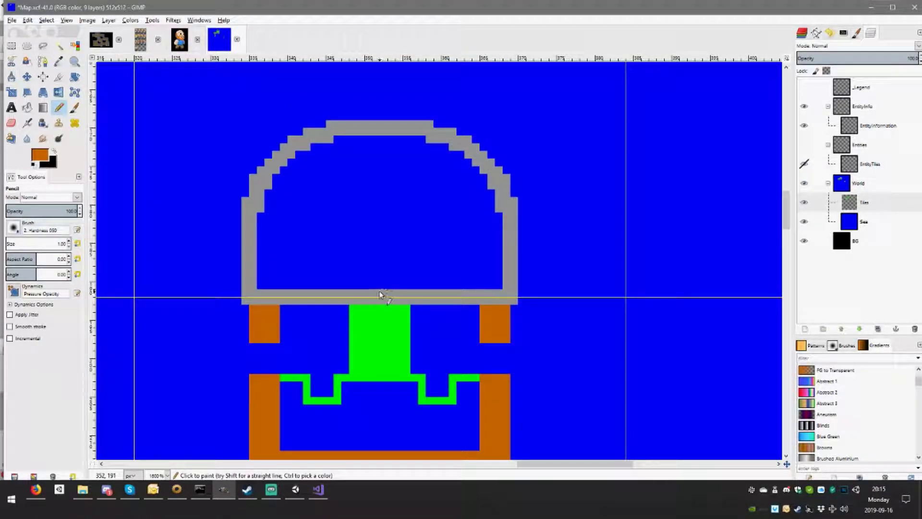
pyautogui.click(379, 295)
pyautogui.scroll(3, 329, 288)
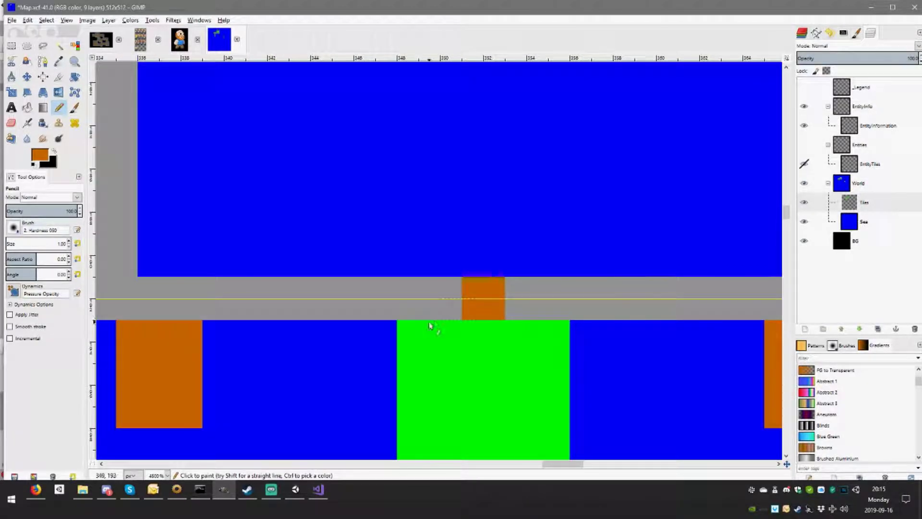
pyautogui.keyDown('ctrl'); pyautogui.click(459, 295); pyautogui.keyUp('ctrl')
pyautogui.click(451, 332)
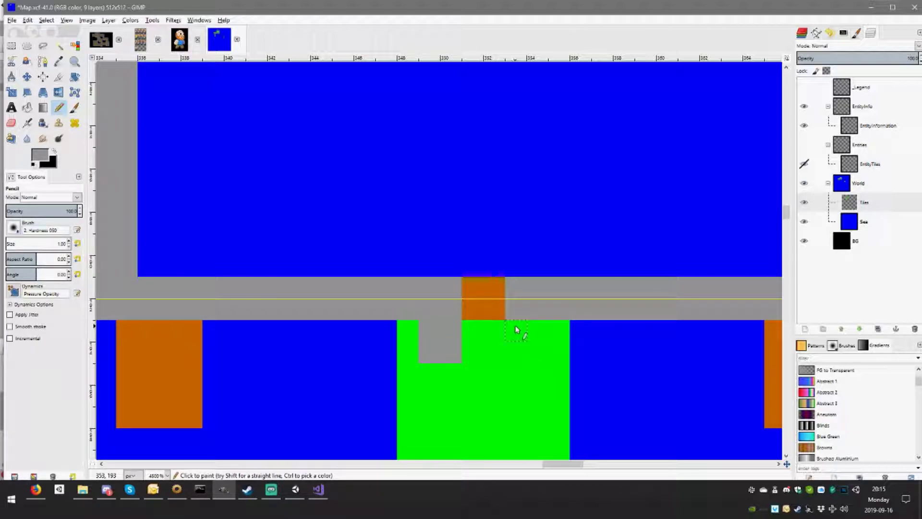
pyautogui.scroll(-1, 490, 356)
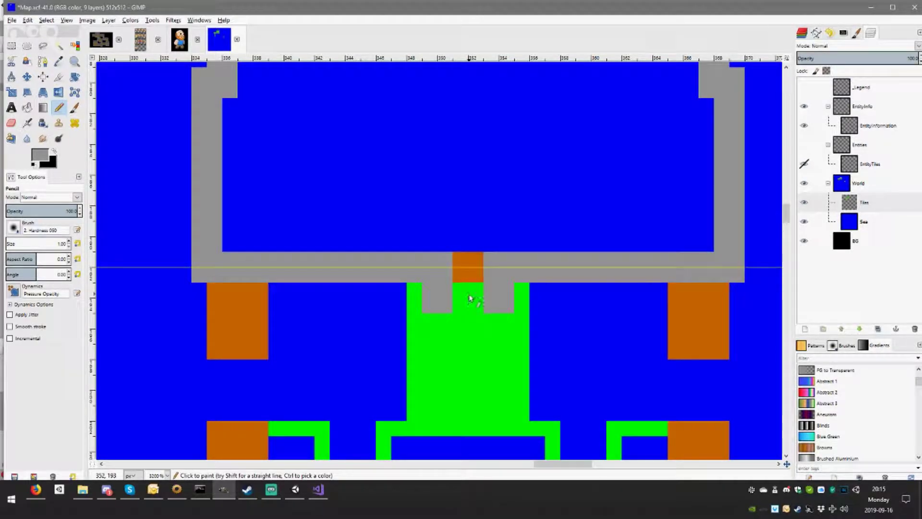
pyautogui.keyDown('ctrl'); pyautogui.click(469, 266); pyautogui.keyUp('ctrl')
pyautogui.moveTo(461, 292); pyautogui.dragTo(473, 300)
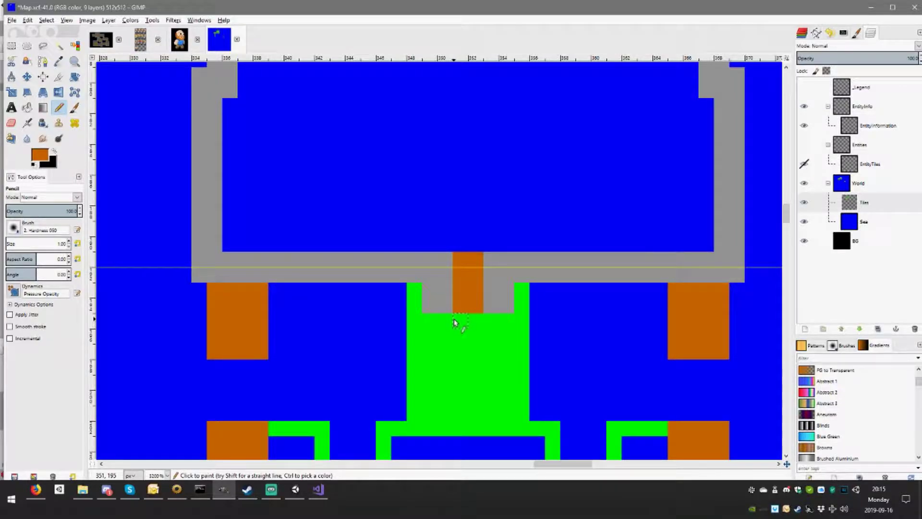
pyautogui.scroll(-2, 450, 332)
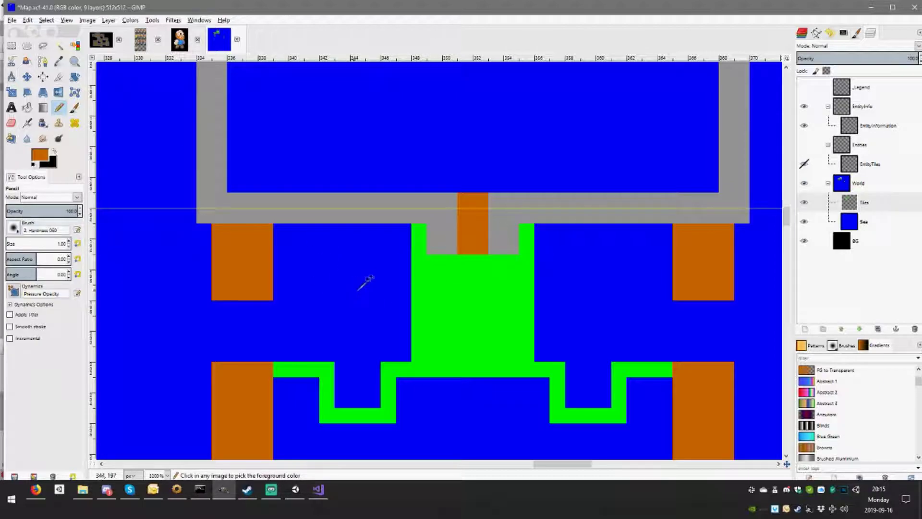
# Delete several green strips and a column to narrow the green stem
pyautogui.click(11, 46)
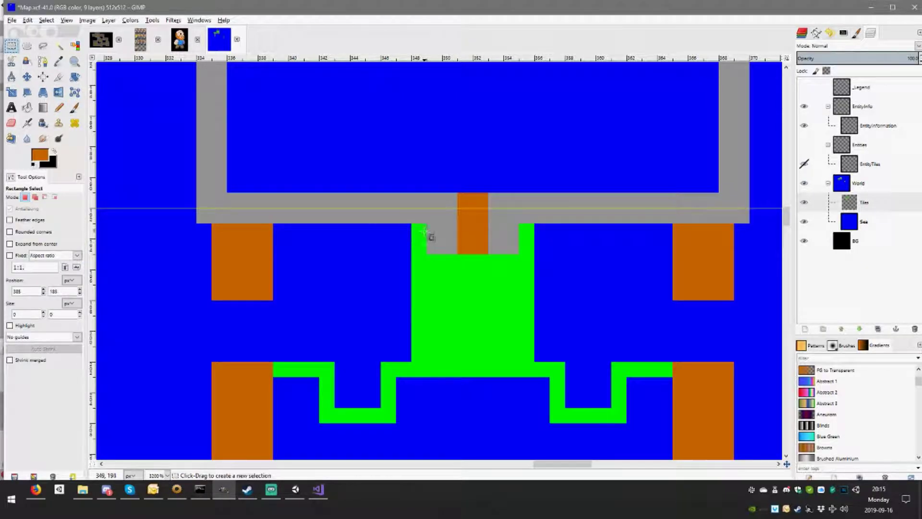
pyautogui.moveTo(427, 223)
pyautogui.mouseDown()
pyautogui.moveTo(398, 315)
pyautogui.moveTo(397, 361)
pyautogui.mouseUp()
pyautogui.press('Delete')
pyautogui.moveTo(518, 224); pyautogui.dragTo(576, 358)
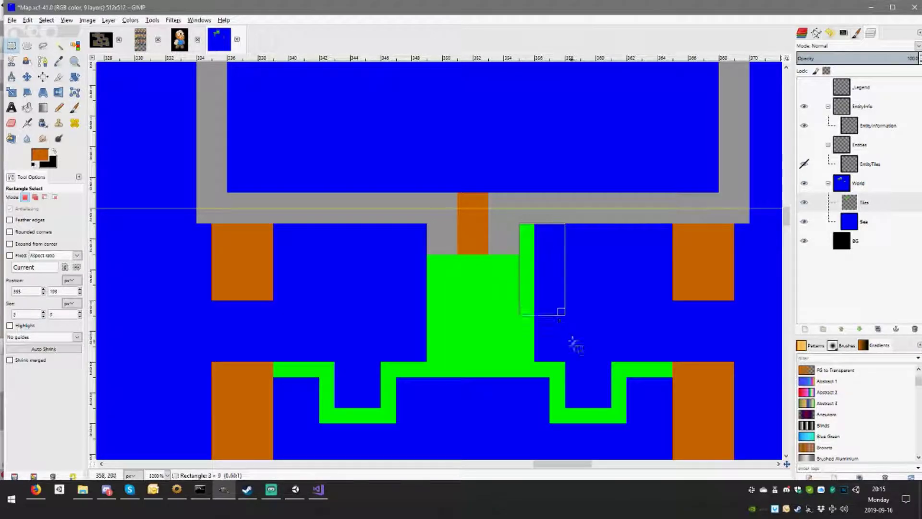
pyautogui.press('Delete')
pyautogui.moveTo(503, 254)
pyautogui.mouseDown()
pyautogui.moveTo(537, 342)
pyautogui.moveTo(537, 331)
pyautogui.mouseUp()
pyautogui.press('Delete')
pyautogui.click(442, 277)
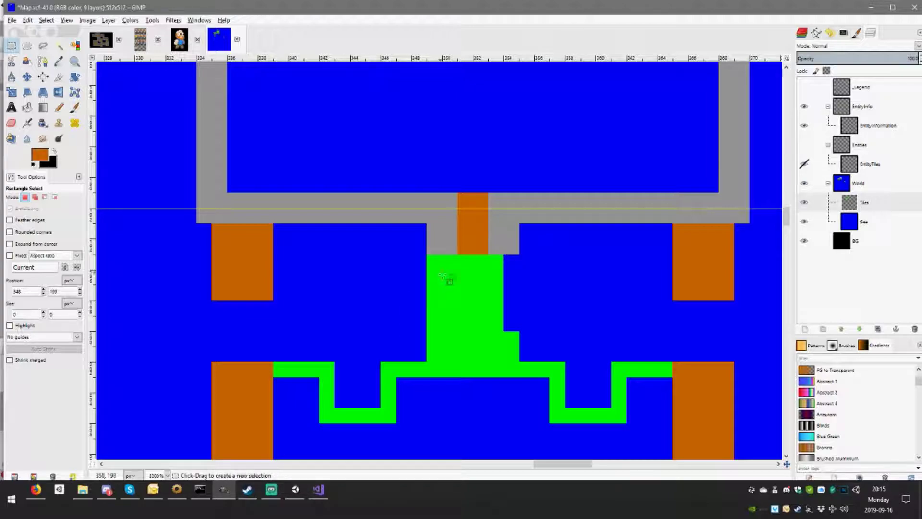
pyautogui.moveTo(447, 252); pyautogui.dragTo(413, 327)
pyautogui.press('Delete')
pyautogui.click(520, 287)
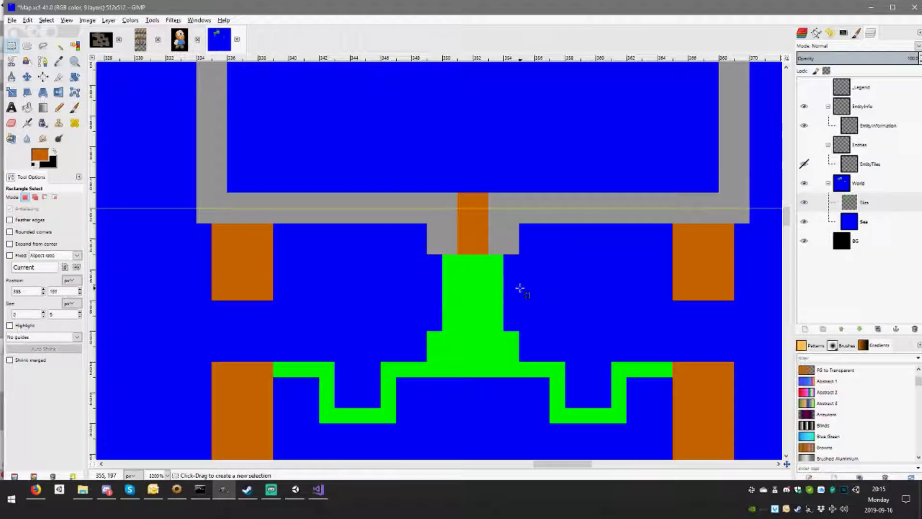
# Paint an orange edge down the stem's left side and turn adjacent green path cells orange
pyautogui.press('n')
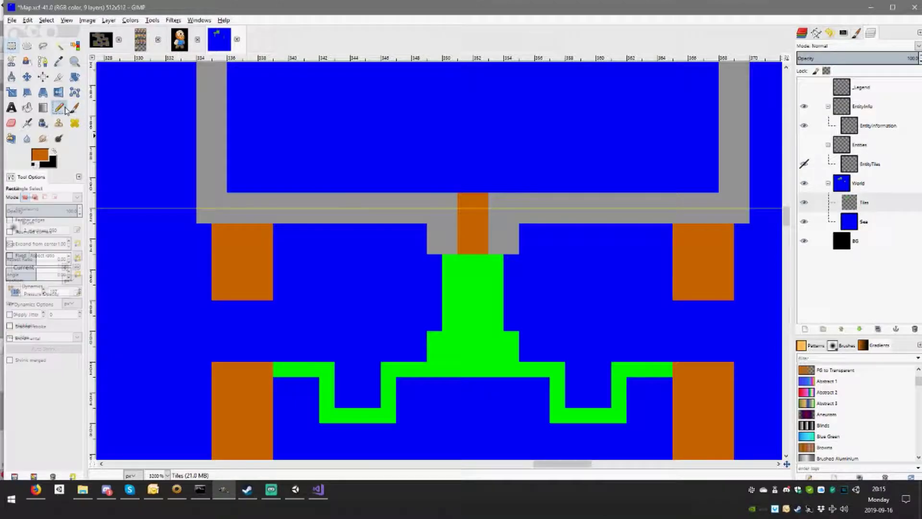
pyautogui.moveTo(452, 267); pyautogui.dragTo(453, 321)
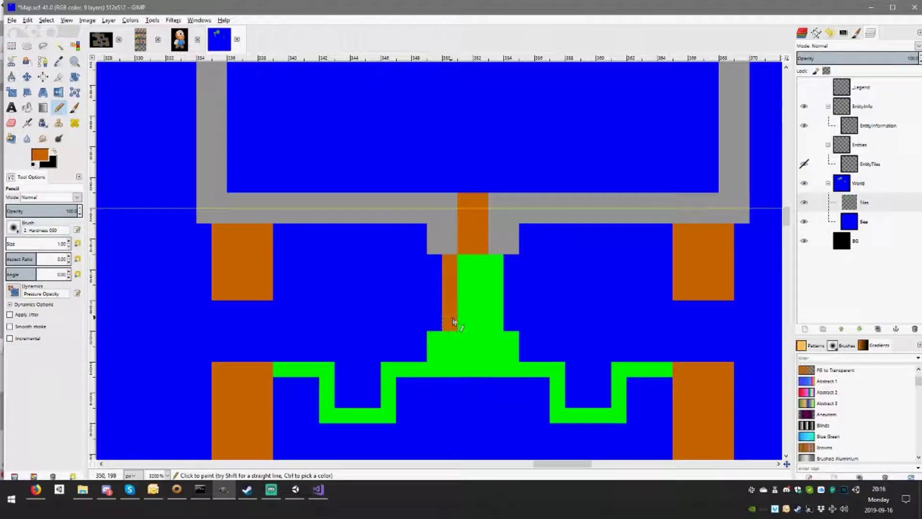
pyautogui.scroll(-1, 529, 324)
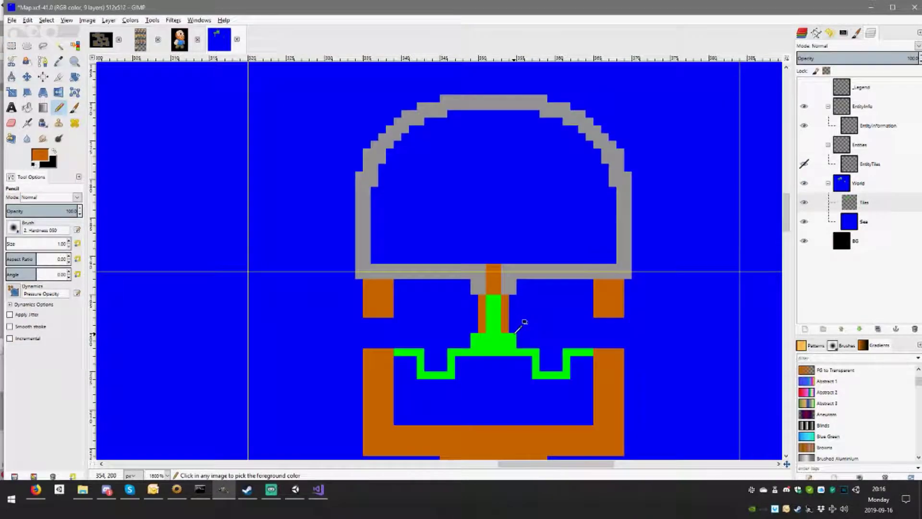
pyautogui.scroll(2, 377, 317)
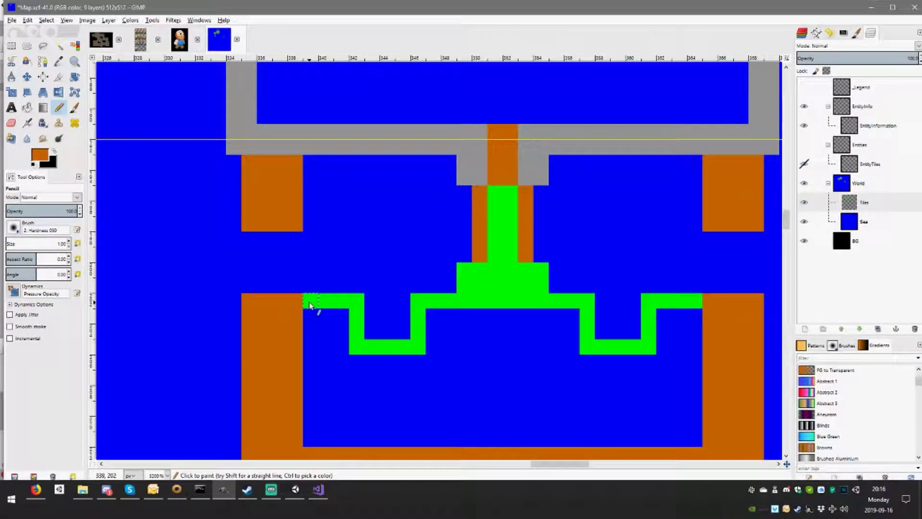
pyautogui.moveTo(308, 300)
pyautogui.mouseDown()
pyautogui.moveTo(356, 301)
pyautogui.moveTo(357, 346)
pyautogui.moveTo(402, 348)
pyautogui.moveTo(403, 331)
pyautogui.moveTo(425, 346)
pyautogui.moveTo(418, 315)
pyautogui.moveTo(364, 344)
pyautogui.moveTo(361, 306)
pyautogui.moveTo(317, 300)
pyautogui.mouseUp()
pyautogui.hotkey('ctrl', 'z')
pyautogui.moveTo(431, 304)
pyautogui.mouseDown()
pyautogui.moveTo(465, 300)
pyautogui.moveTo(465, 277)
pyautogui.mouseUp()
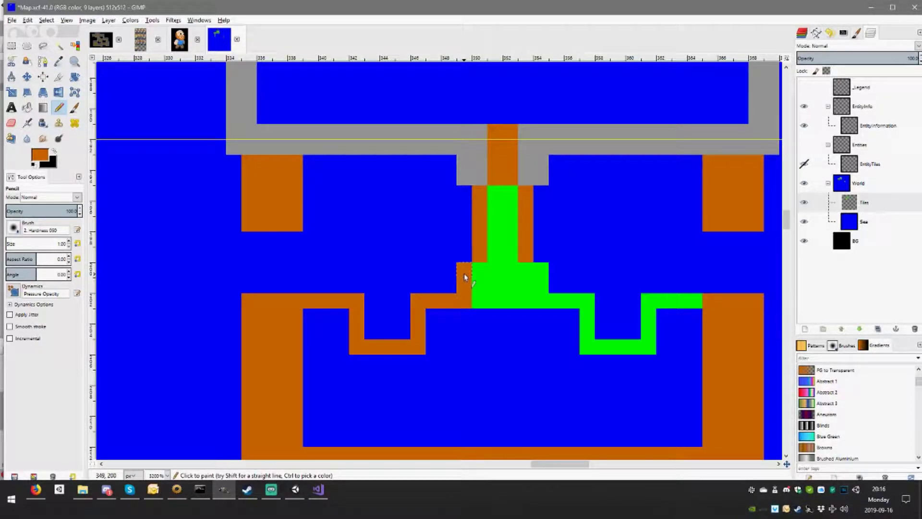
pyautogui.moveTo(531, 275)
pyautogui.mouseDown()
pyautogui.moveTo(587, 307)
pyautogui.moveTo(587, 344)
pyautogui.moveTo(646, 345)
pyautogui.moveTo(649, 300)
pyautogui.mouseUp()
pyautogui.moveTo(649, 301); pyautogui.dragTo(699, 305)
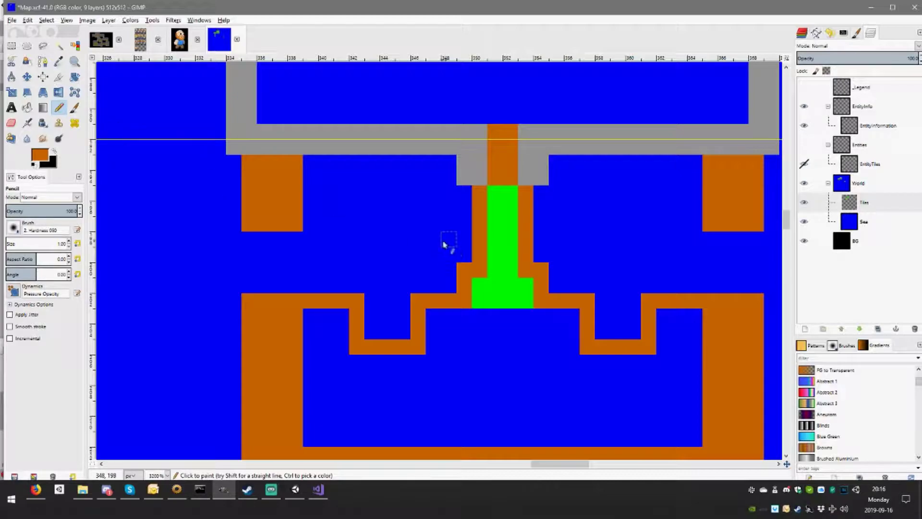
# Bucket-fill the orange U's blue interior with green picked from the stem
pyautogui.keyDown('ctrl'); pyautogui.click(512, 281); pyautogui.keyUp('ctrl')
pyautogui.hotkey('shift', 'b')
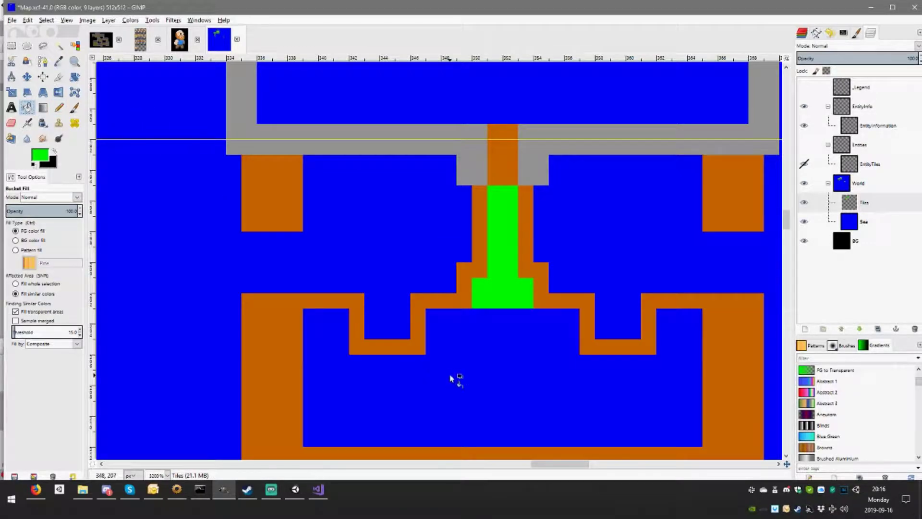
pyautogui.click(450, 378)
pyautogui.scroll(-3, 374, 344)
pyautogui.scroll(1, 358, 328)
pyautogui.scroll(1, 298, 281)
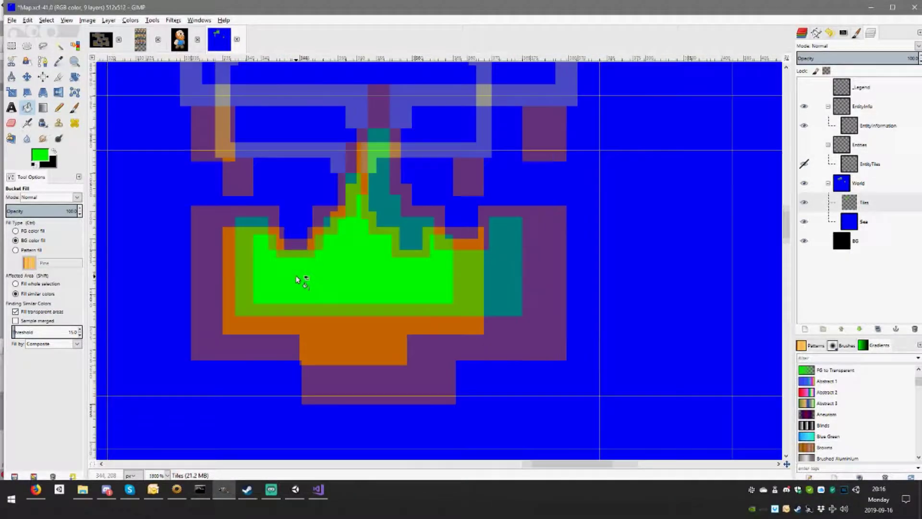
pyautogui.scroll(3, 317, 286)
pyautogui.press('n')
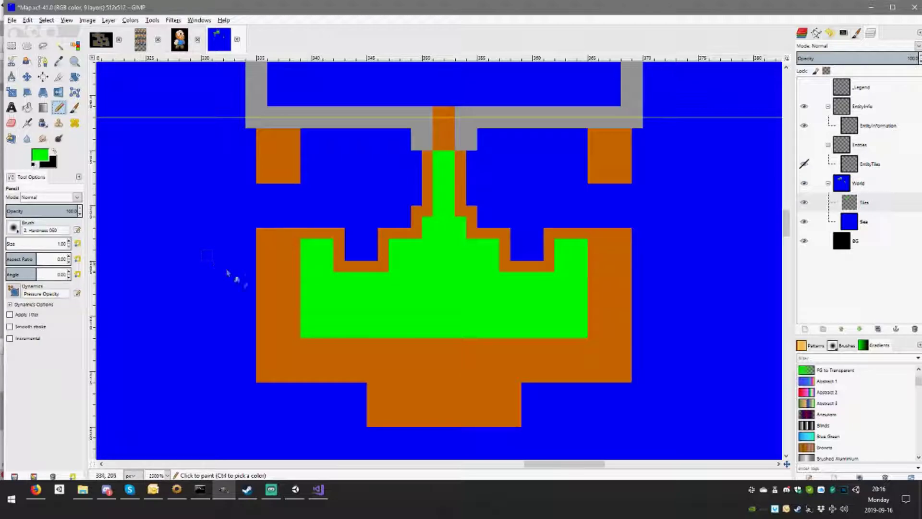
pyautogui.hscroll(-3, 267, 290)
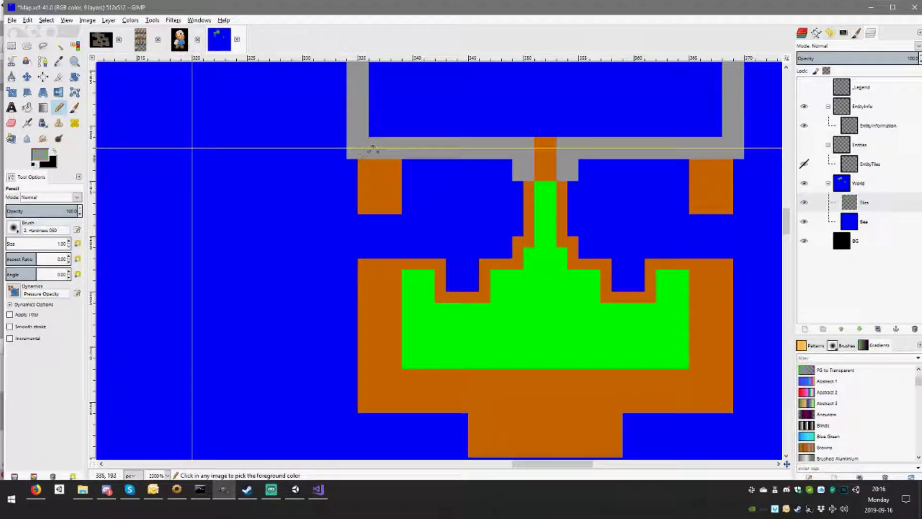
# Paint grey columns below the base bar on the left and right sides
pyautogui.keyDown('ctrl'); pyautogui.click(369, 145); pyautogui.keyUp('ctrl')
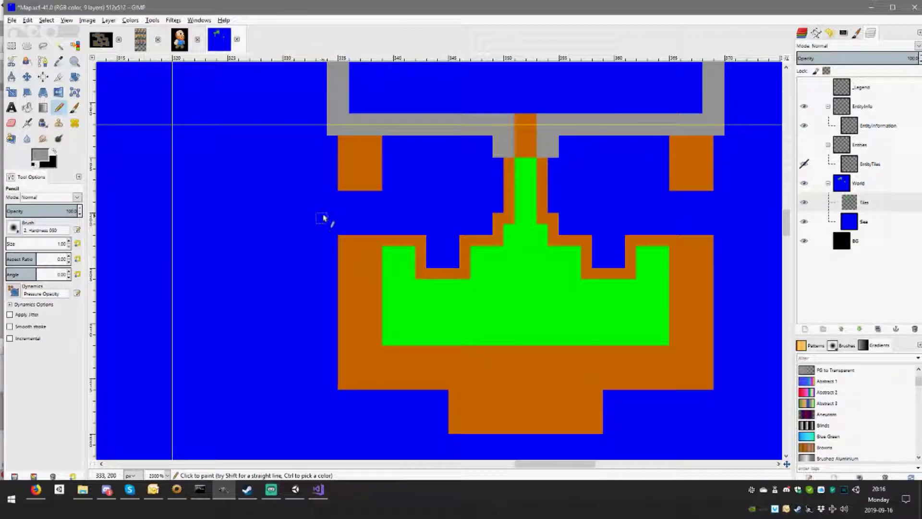
pyautogui.moveTo(331, 141); pyautogui.dragTo(326, 195)
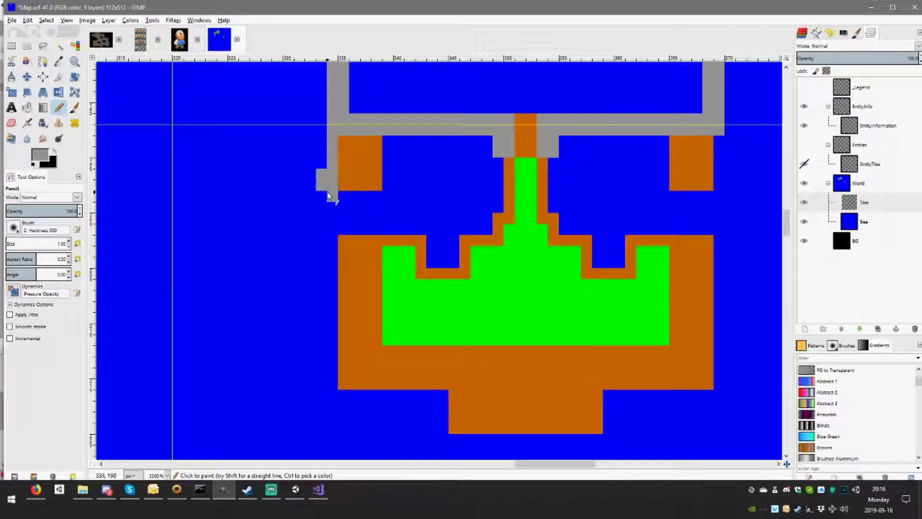
pyautogui.hotkey('ctrl', 'z')
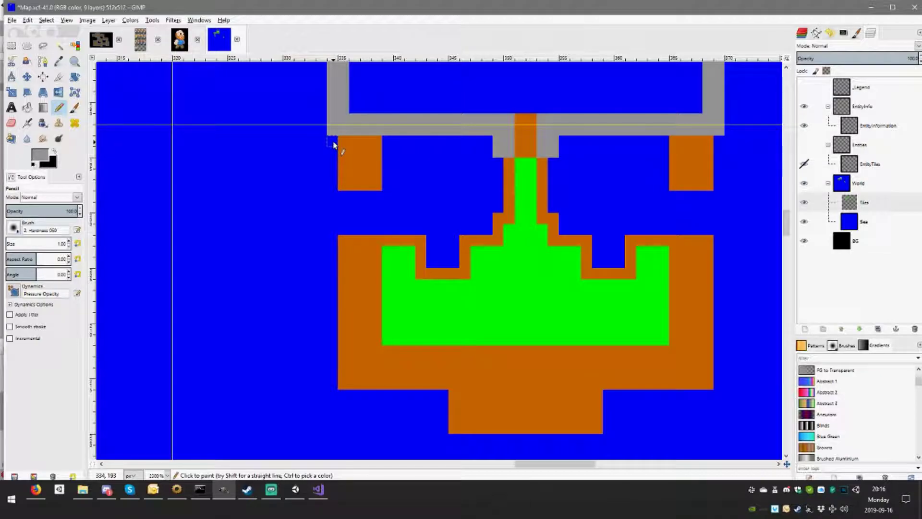
pyautogui.moveTo(334, 140); pyautogui.dragTo(341, 198)
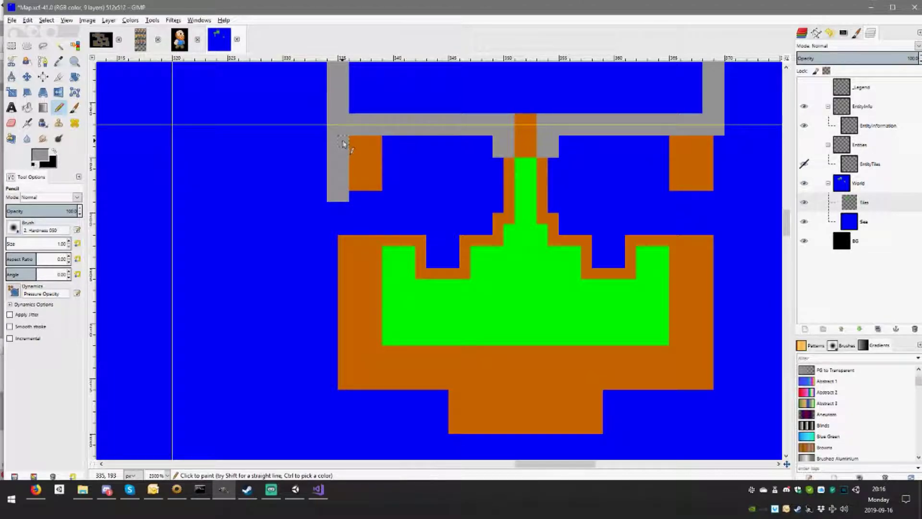
pyautogui.hscroll(2, 527, 214)
pyautogui.moveTo(632, 142); pyautogui.dragTo(640, 151)
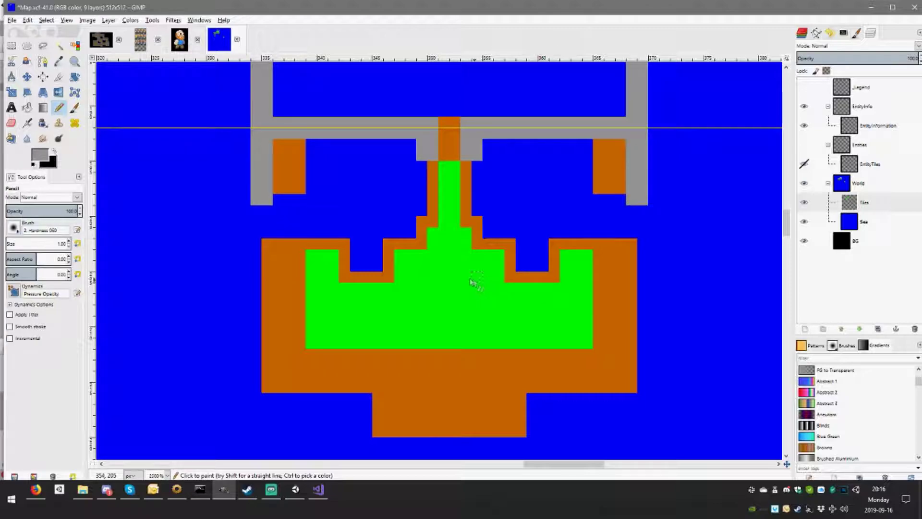
pyautogui.moveTo(473, 281); pyautogui.dragTo(536, 232)
pyautogui.scroll(-1, 463, 221)
pyautogui.hscroll(-1, 463, 221)
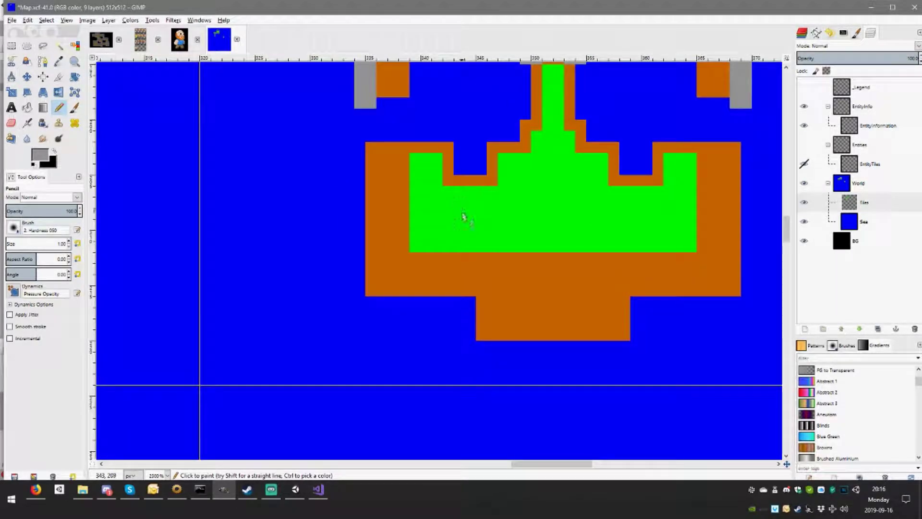
# Draw a grey wall down the orange area's left edge, stepping down-right along the bottom
pyautogui.click(364, 137)
pyautogui.keyDown('shift'); pyautogui.click(358, 303); pyautogui.keyUp('shift')
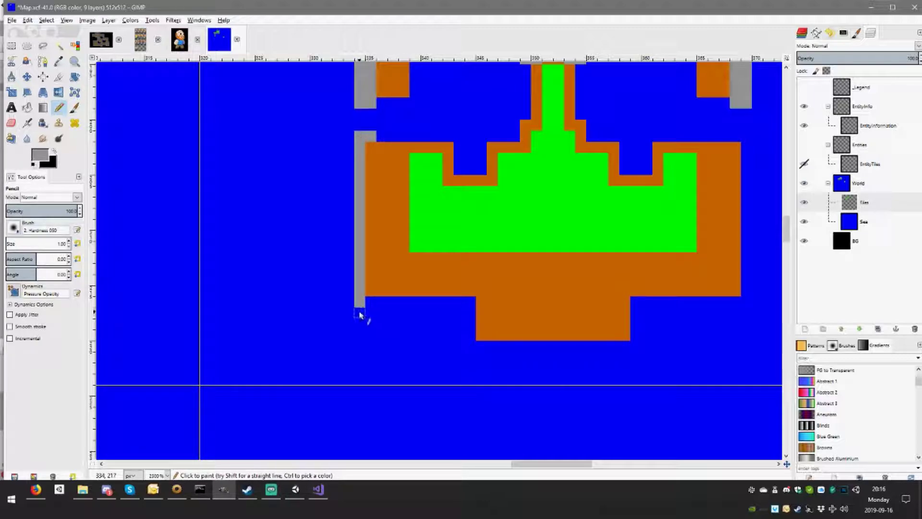
pyautogui.keyDown('shift'); pyautogui.click(371, 332); pyautogui.keyUp('shift')
pyautogui.keyDown('shift'); pyautogui.click(388, 345); pyautogui.keyUp('shift')
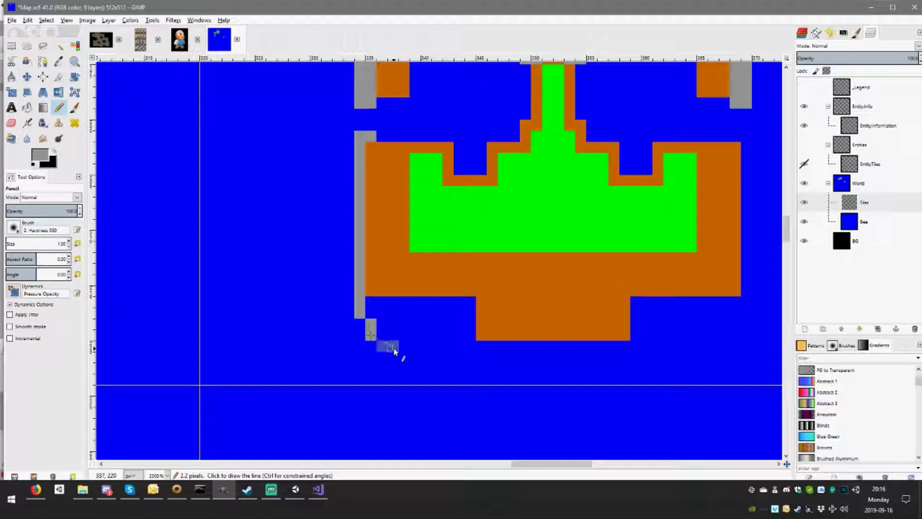
pyautogui.keyDown('shift'); pyautogui.click(416, 358); pyautogui.keyUp('shift')
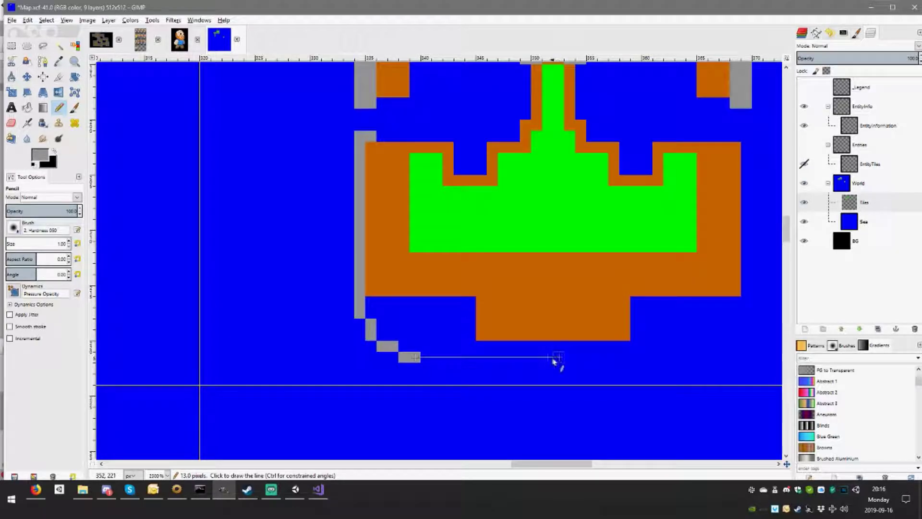
pyautogui.keyDown('shift'); pyautogui.click(459, 369); pyautogui.keyUp('shift')
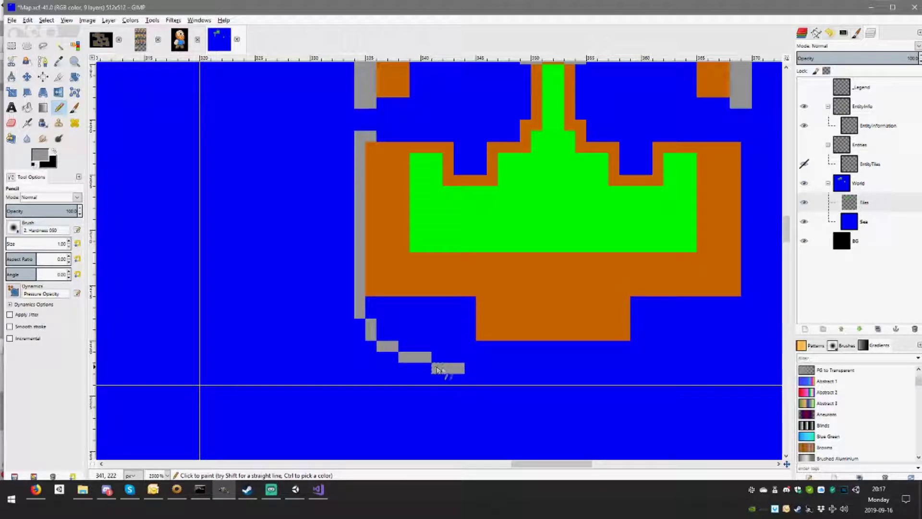
pyautogui.click(470, 370)
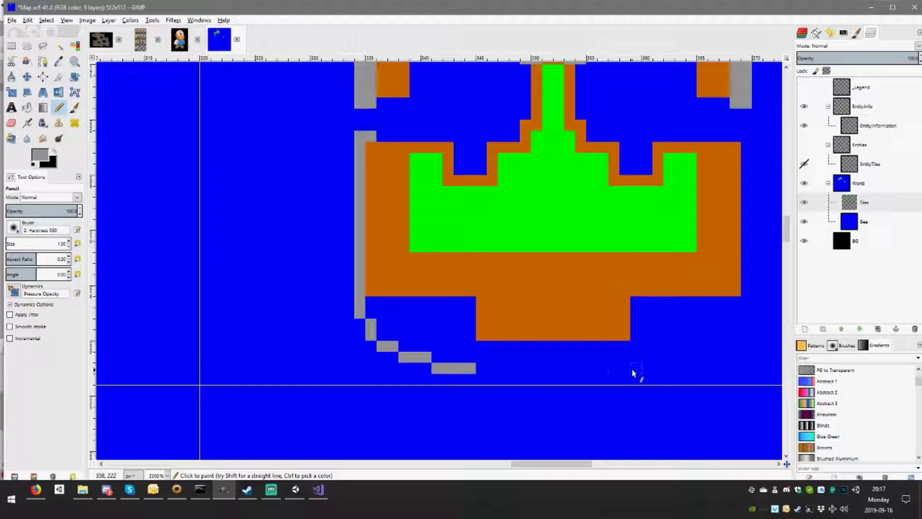
pyautogui.moveTo(636, 370)
pyautogui.mouseDown()
pyautogui.moveTo(665, 372)
pyautogui.moveTo(666, 355)
pyautogui.mouseUp()
# Extend the lower-right grey stair steps
pyautogui.hscroll(1, 686, 371)
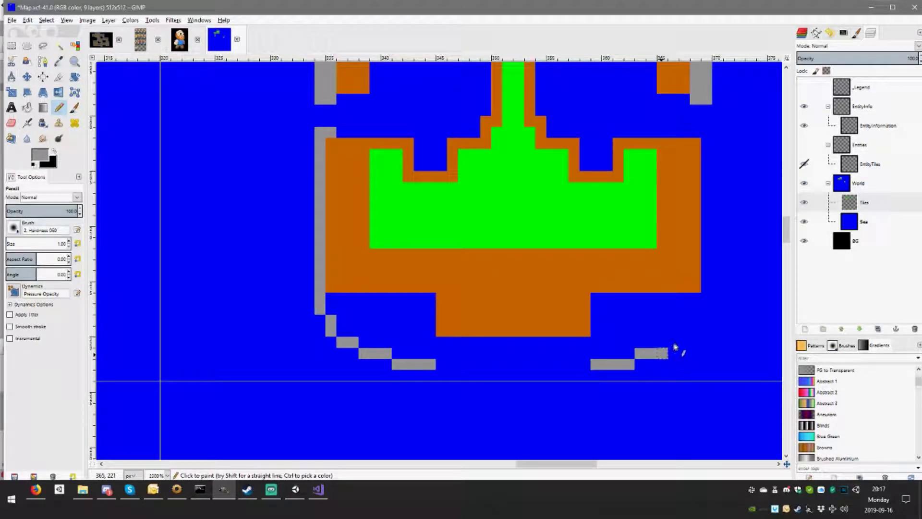
pyautogui.hscroll(4, 672, 358)
pyautogui.scroll(-1, 625, 341)
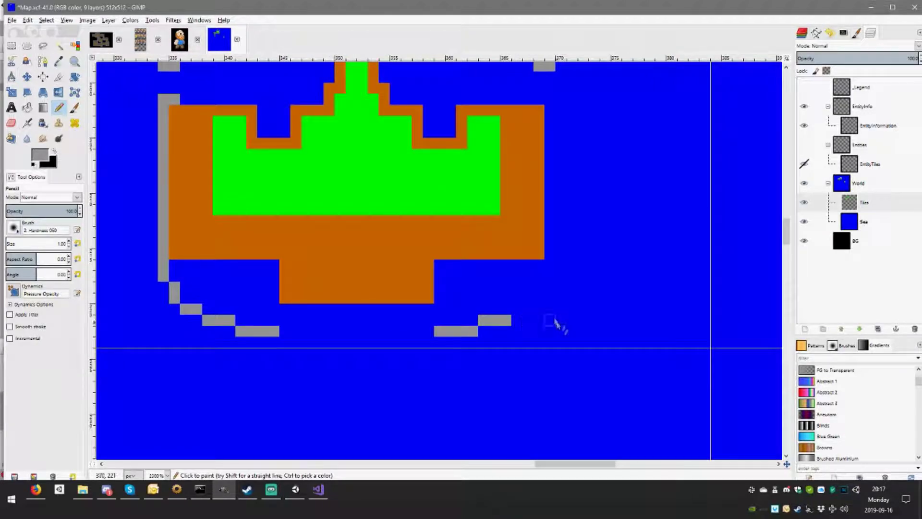
pyautogui.moveTo(516, 309)
pyautogui.mouseDown()
pyautogui.moveTo(529, 309)
pyautogui.moveTo(538, 287)
pyautogui.mouseUp()
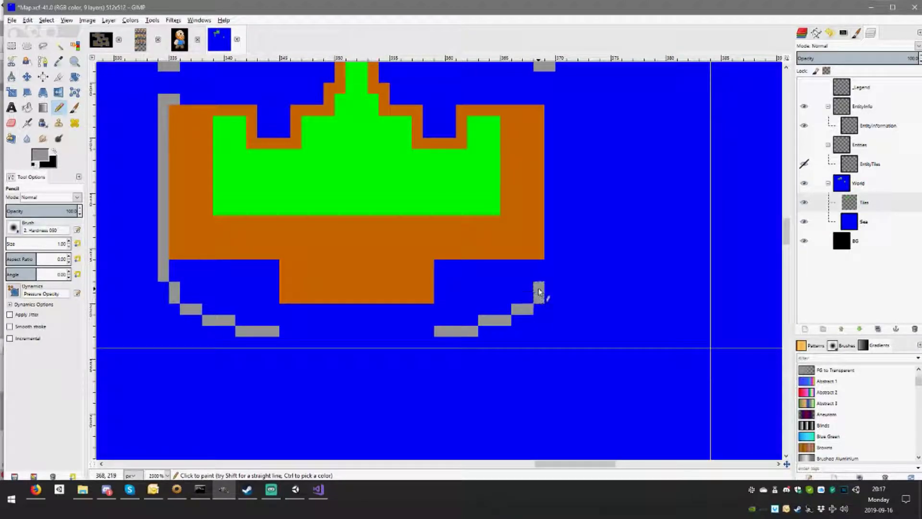
pyautogui.scroll(1, 540, 288)
pyautogui.hscroll(-1, 542, 293)
pyautogui.click(566, 313)
# Draw straight grey walls up both sides and fill in the lower-left and lower-right stair pixels
pyautogui.scroll(1, 565, 265)
pyautogui.hscroll(-1, 566, 265)
pyautogui.keyDown('shift'); pyautogui.click(575, 178); pyautogui.keyUp('shift')
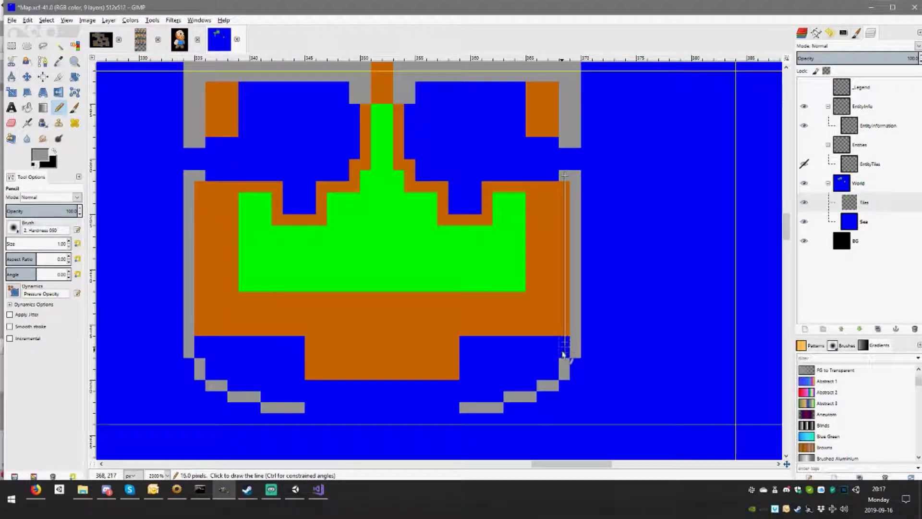
pyautogui.keyDown('shift'); pyautogui.click(565, 353); pyautogui.keyUp('shift')
pyautogui.click(200, 352)
pyautogui.keyDown('shift'); pyautogui.click(207, 178); pyautogui.keyUp('shift')
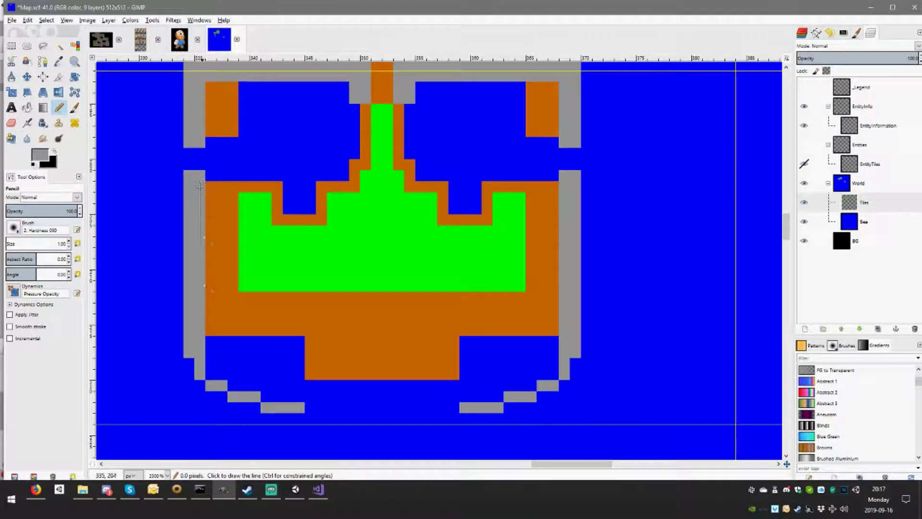
pyautogui.moveTo(211, 352); pyautogui.dragTo(219, 377)
pyautogui.click(221, 374)
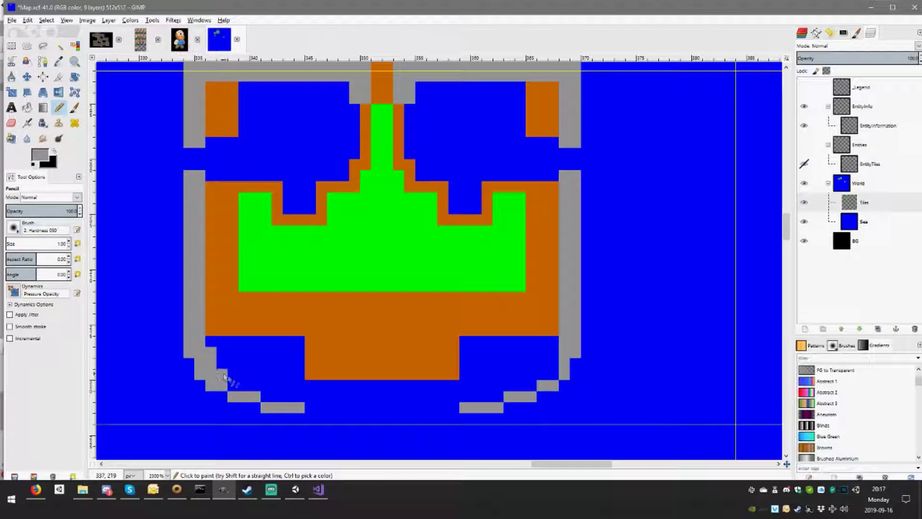
pyautogui.moveTo(553, 352)
pyautogui.mouseDown()
pyautogui.moveTo(553, 363)
pyautogui.moveTo(519, 388)
pyautogui.mouseUp()
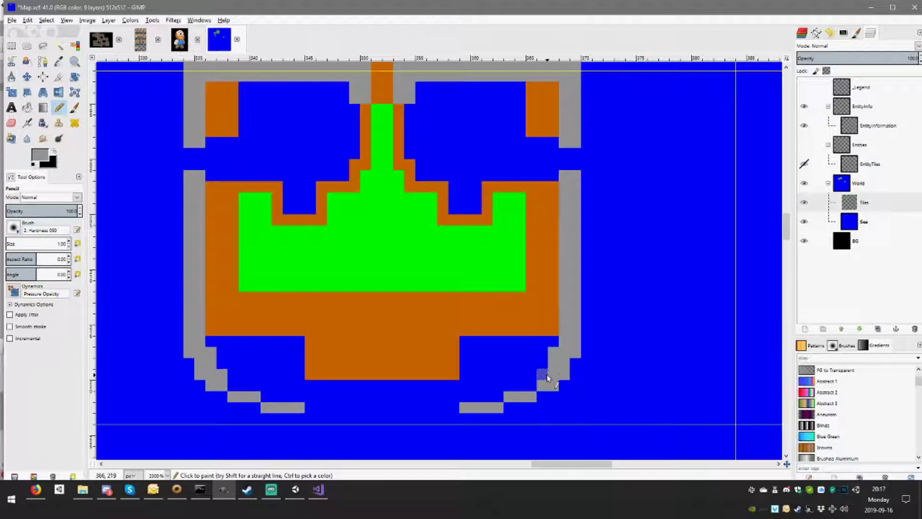
# Fill the blue gaps in the lower-right grey stair and thicken it with a grey row
pyautogui.scroll(-3, 519, 388)
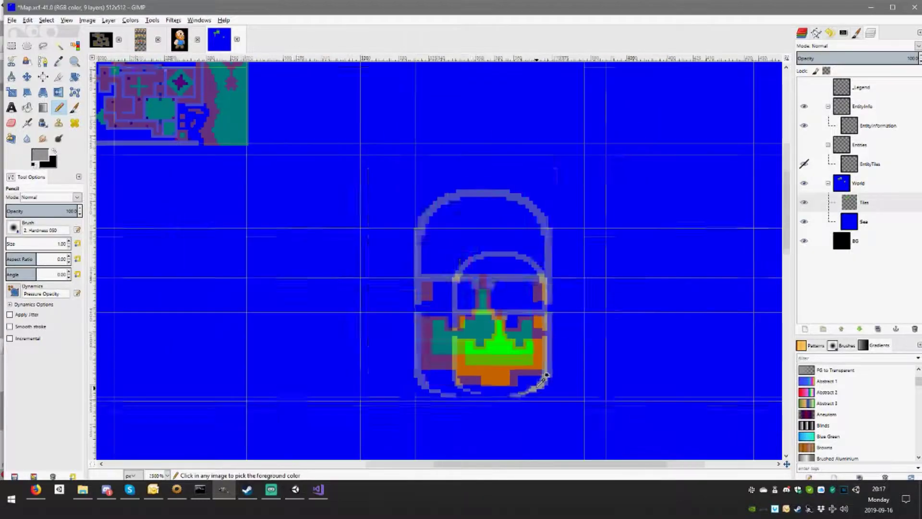
pyautogui.scroll(-1, 519, 387)
pyautogui.scroll(2, 528, 391)
pyautogui.scroll(2, 534, 394)
pyautogui.scroll(-1, 534, 394)
pyautogui.scroll(1, 561, 377)
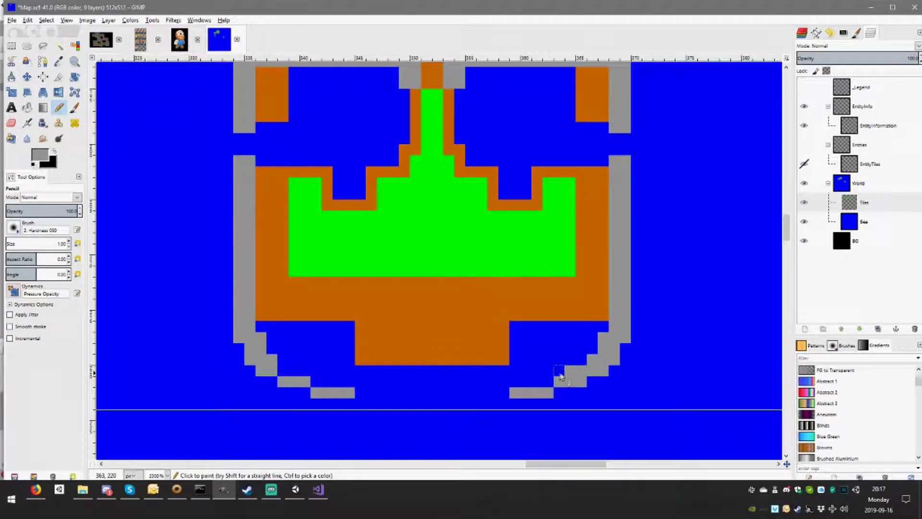
pyautogui.click(557, 374)
pyautogui.click(584, 363)
pyautogui.moveTo(550, 381); pyautogui.dragTo(513, 382)
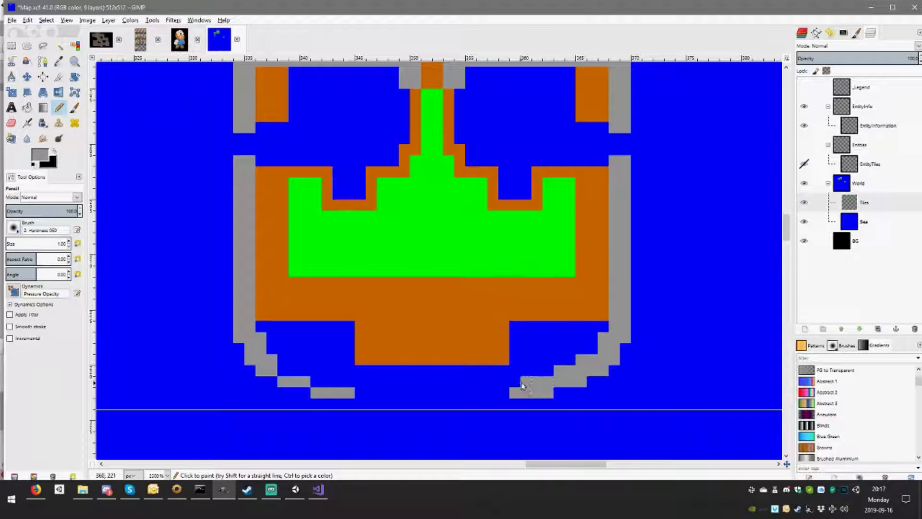
# Thicken the lower-left stair and draw a grey line joining the two bottom wall pieces
pyautogui.hscroll(-2, 461, 375)
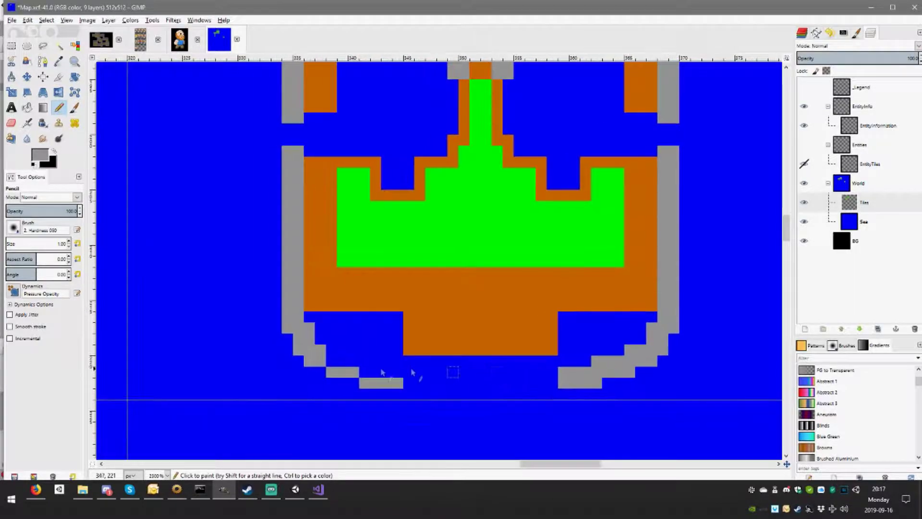
pyautogui.moveTo(370, 373); pyautogui.dragTo(401, 376)
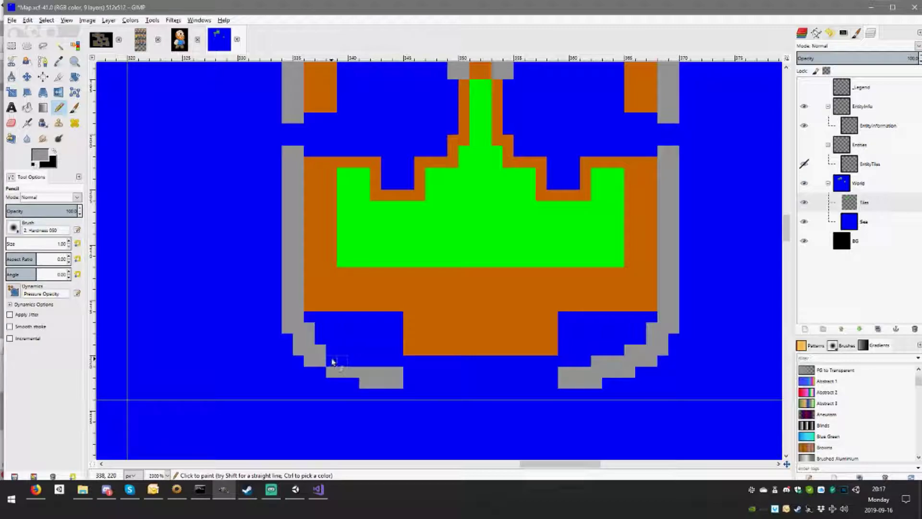
pyautogui.moveTo(343, 361)
pyautogui.mouseDown()
pyautogui.moveTo(360, 364)
pyautogui.moveTo(344, 354)
pyautogui.mouseUp()
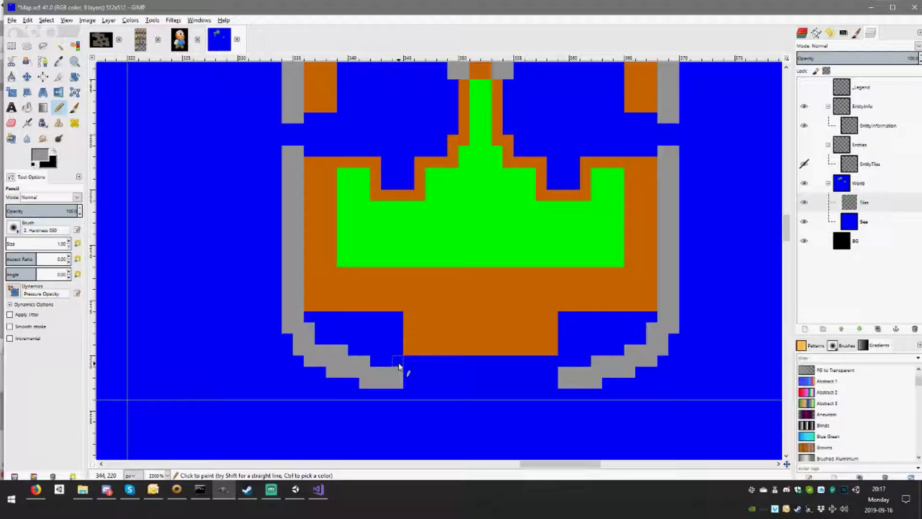
pyautogui.scroll(-1, 395, 367)
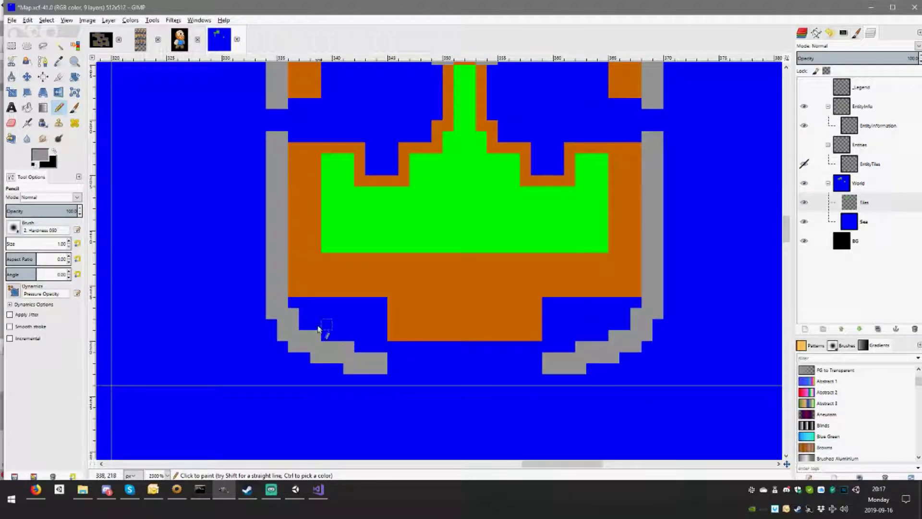
pyautogui.hscroll(1, 405, 340)
pyautogui.moveTo(482, 352); pyautogui.dragTo(438, 359)
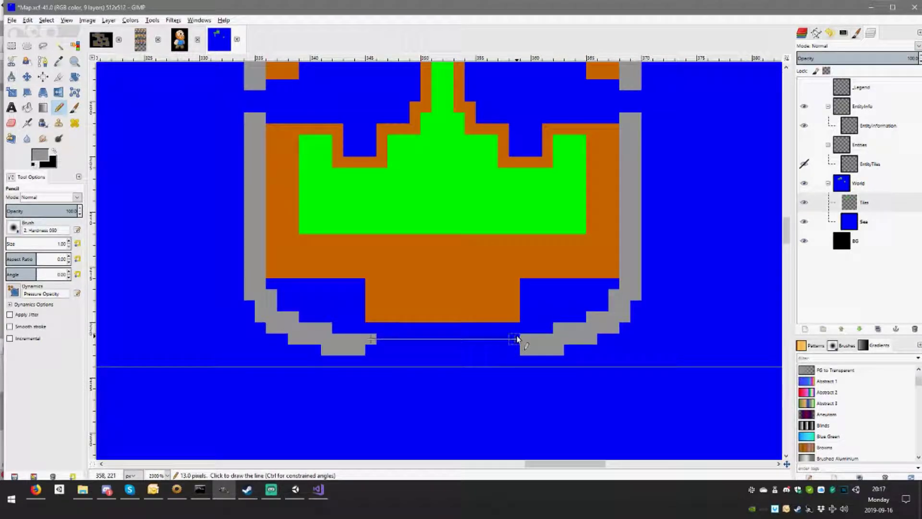
pyautogui.hscroll(-1, 438, 359)
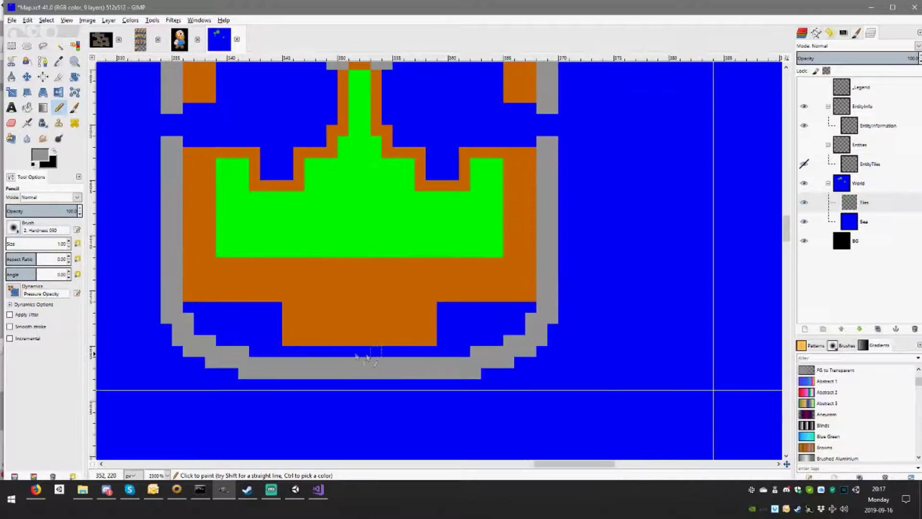
pyautogui.scroll(1, 357, 360)
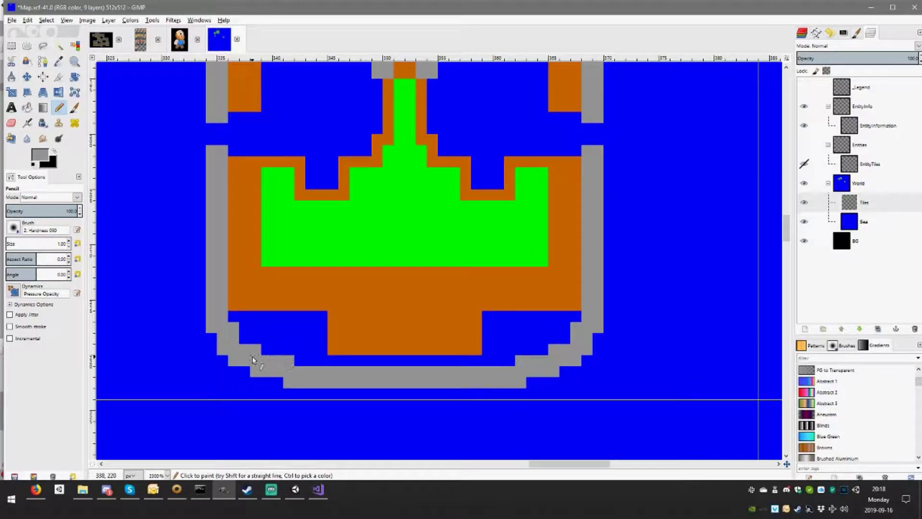
# Select and delete the grey stair tiles on the lower-left side
pyautogui.press('r')
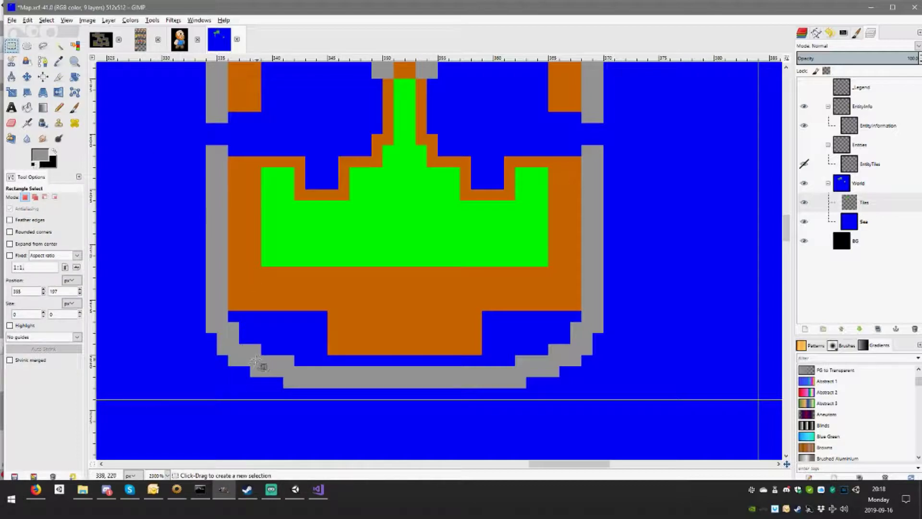
pyautogui.moveTo(250, 354); pyautogui.dragTo(284, 378)
pyautogui.press('Delete')
pyautogui.click(294, 366)
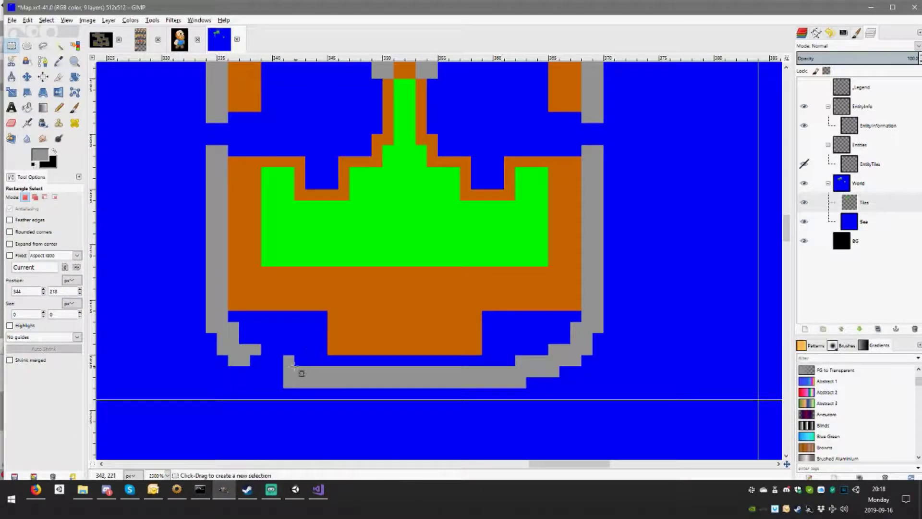
pyautogui.moveTo(251, 343); pyautogui.dragTo(262, 355)
pyautogui.press('Delete')
pyautogui.click(235, 332)
pyautogui.moveTo(227, 323); pyautogui.dragTo(250, 366)
pyautogui.press('Delete')
pyautogui.moveTo(217, 332); pyautogui.dragTo(239, 356)
pyautogui.press('Delete')
pyautogui.click(311, 366)
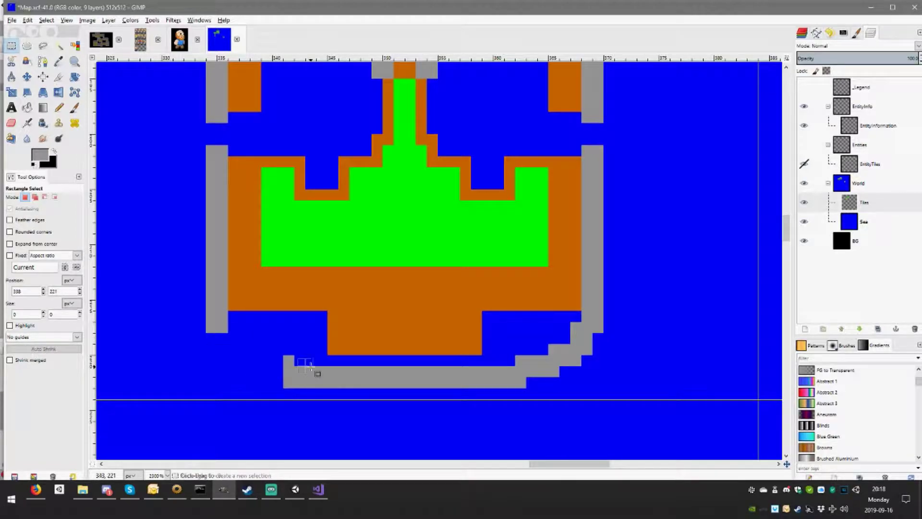
# Delete the lower-right stair tiles and the grey bottom bar under the orange area
pyautogui.moveTo(571, 322)
pyautogui.mouseDown()
pyautogui.moveTo(593, 365)
pyautogui.moveTo(527, 377)
pyautogui.mouseUp()
pyautogui.press('Delete')
pyautogui.click(604, 336)
pyautogui.press('Delete')
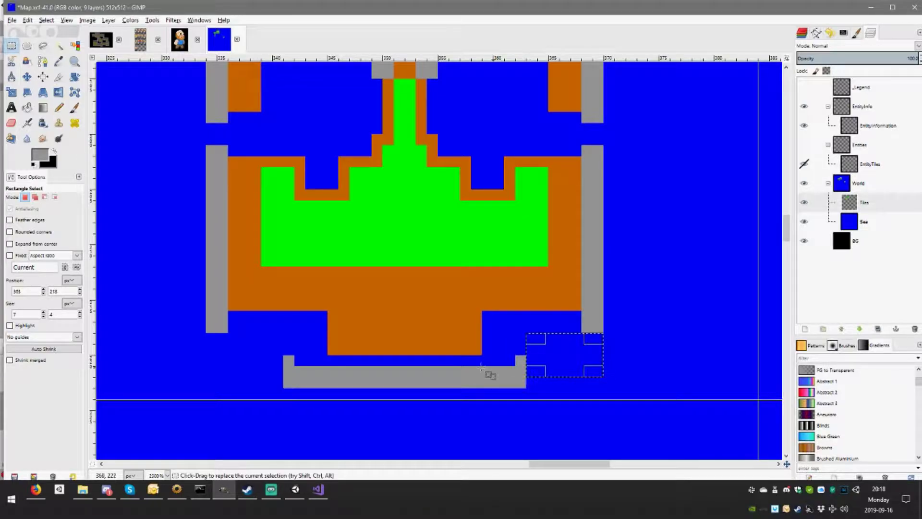
pyautogui.click(482, 368)
pyautogui.moveTo(284, 355)
pyautogui.mouseDown()
pyautogui.moveTo(510, 366)
pyautogui.moveTo(537, 387)
pyautogui.mouseUp()
pyautogui.press('Delete')
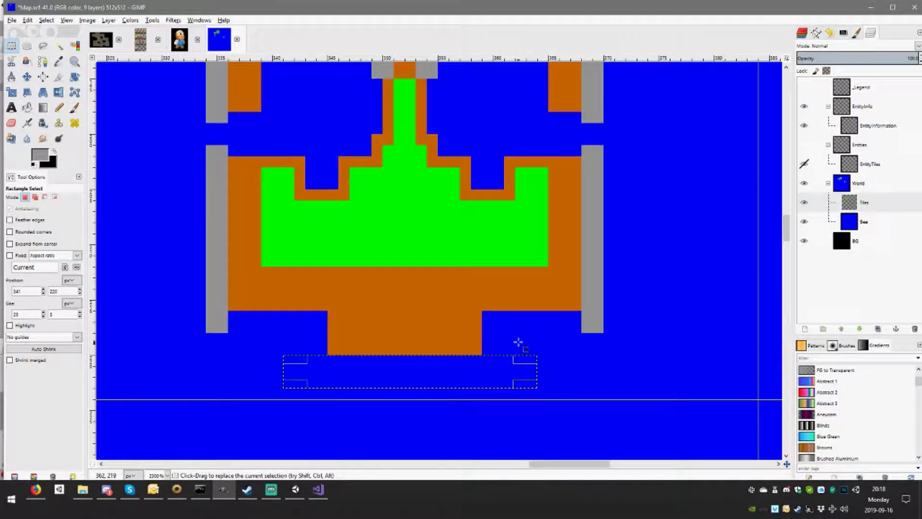
pyautogui.click(518, 342)
pyautogui.scroll(-1, 367, 352)
pyautogui.scroll(-2, 367, 352)
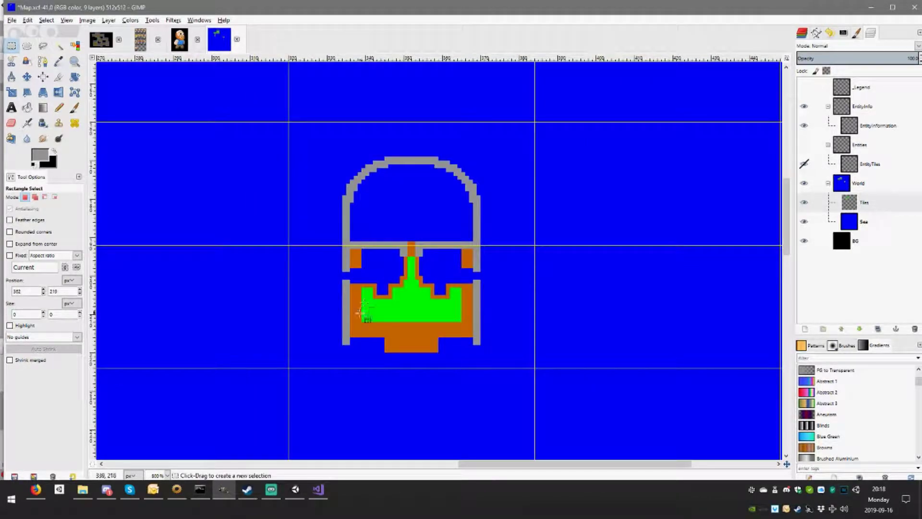
# On the Tiles layer, extend a two-pixel-wide orange stem up into the dome
pyautogui.scroll(2, 407, 203)
pyautogui.click(59, 108)
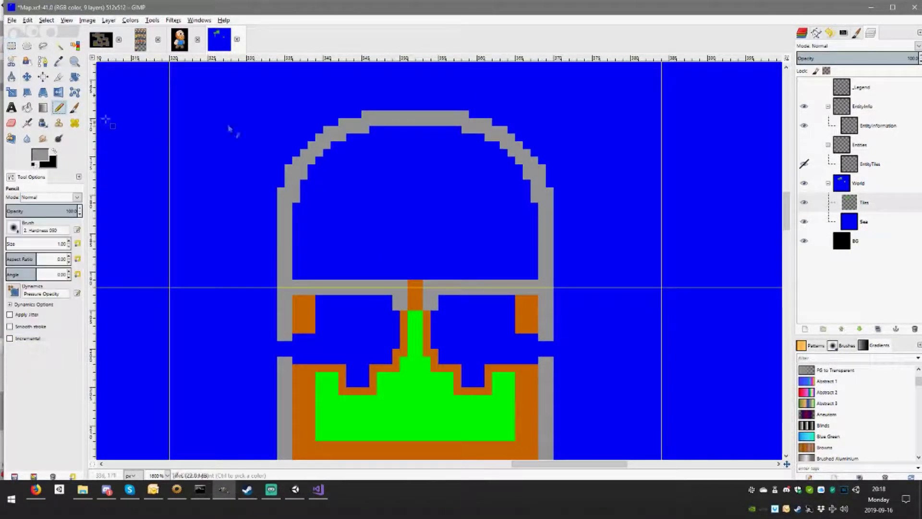
pyautogui.click(863, 202)
pyautogui.scroll(-3, 451, 295)
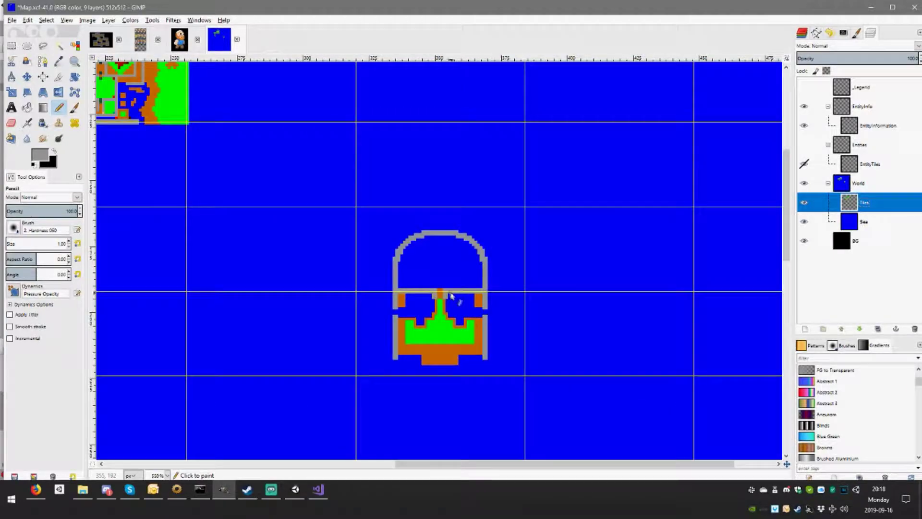
pyautogui.scroll(2, 452, 295)
pyautogui.scroll(1, 452, 296)
pyautogui.keyDown('ctrl'); pyautogui.click(433, 295); pyautogui.keyUp('ctrl')
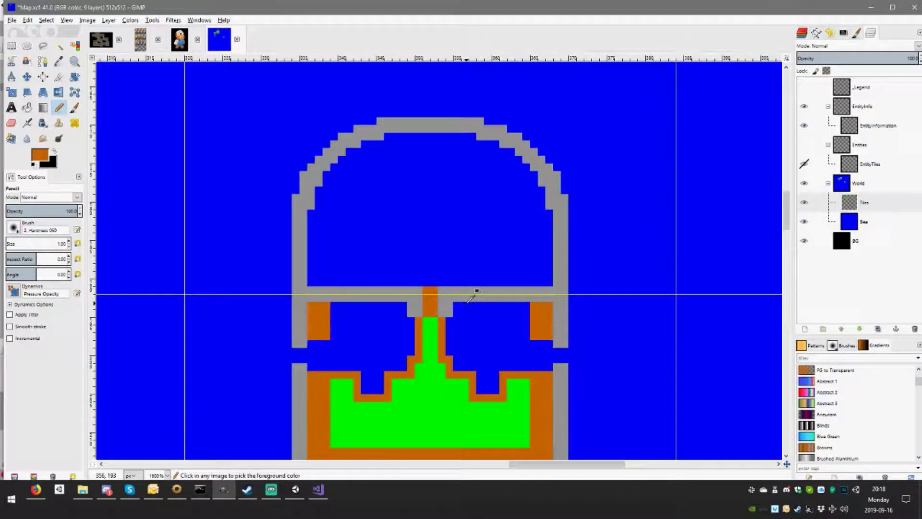
pyautogui.scroll(-3, 477, 291)
pyautogui.scroll(2, 477, 291)
pyautogui.scroll(2, 477, 291)
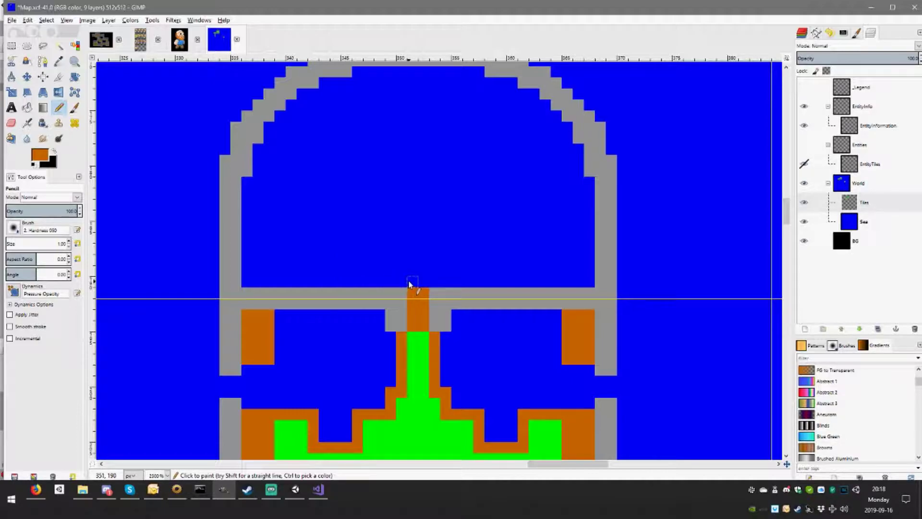
pyautogui.moveTo(411, 287); pyautogui.dragTo(412, 222)
pyautogui.moveTo(423, 274)
pyautogui.mouseDown()
pyautogui.moveTo(423, 229)
pyautogui.moveTo(379, 204)
pyautogui.moveTo(402, 165)
pyautogui.mouseUp()
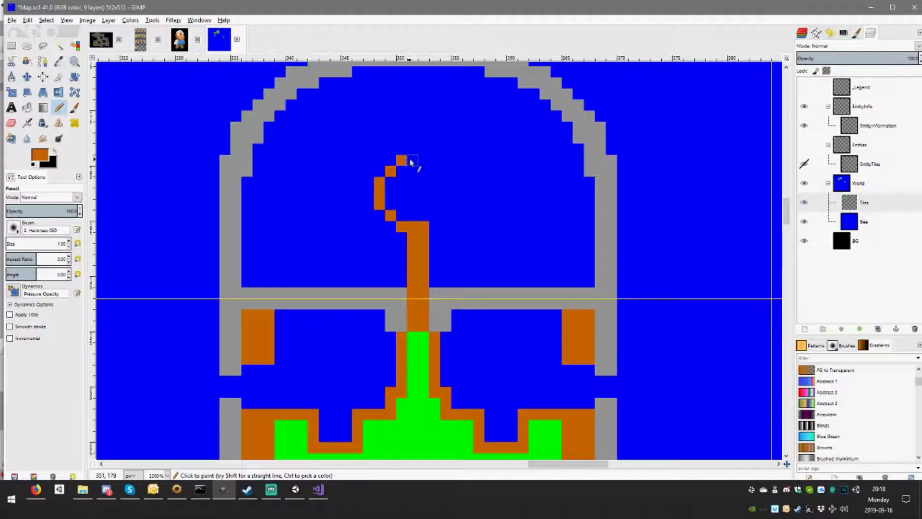
# Close an orange loop atop the stem and bucket-fill its interior orange
pyautogui.moveTo(412, 156)
pyautogui.mouseDown()
pyautogui.moveTo(438, 165)
pyautogui.moveTo(457, 189)
pyautogui.moveTo(434, 220)
pyautogui.mouseUp()
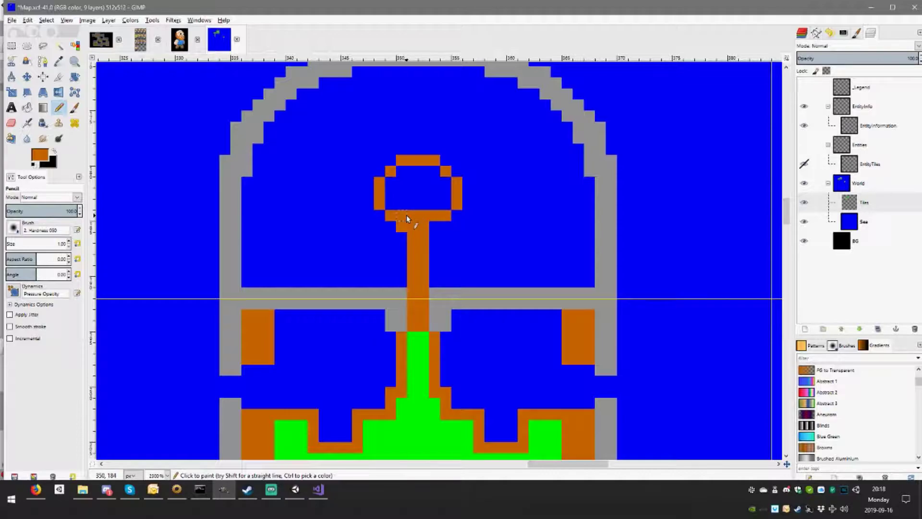
pyautogui.hotkey('shift', 'b')
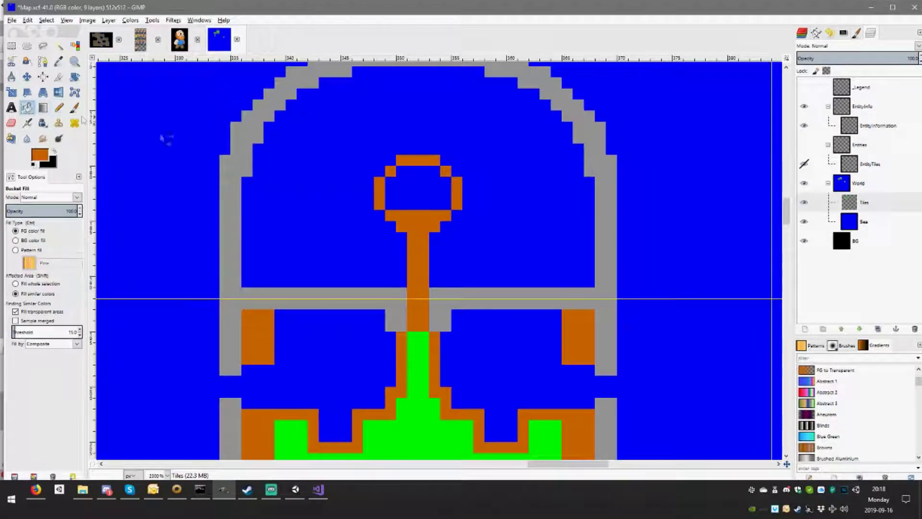
pyautogui.click(426, 199)
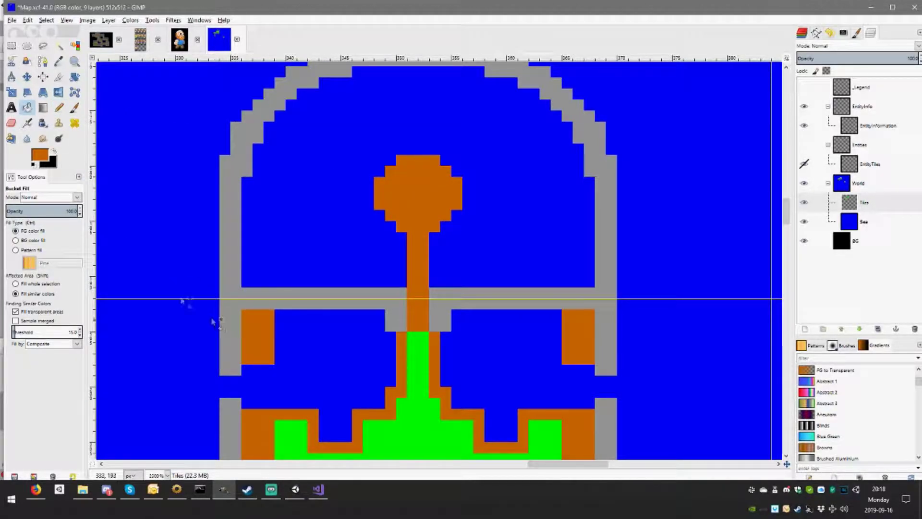
# Paint a green ring inside the orange blob
pyautogui.click(59, 108)
pyautogui.keyDown('ctrl'); pyautogui.click(423, 414); pyautogui.keyUp('ctrl')
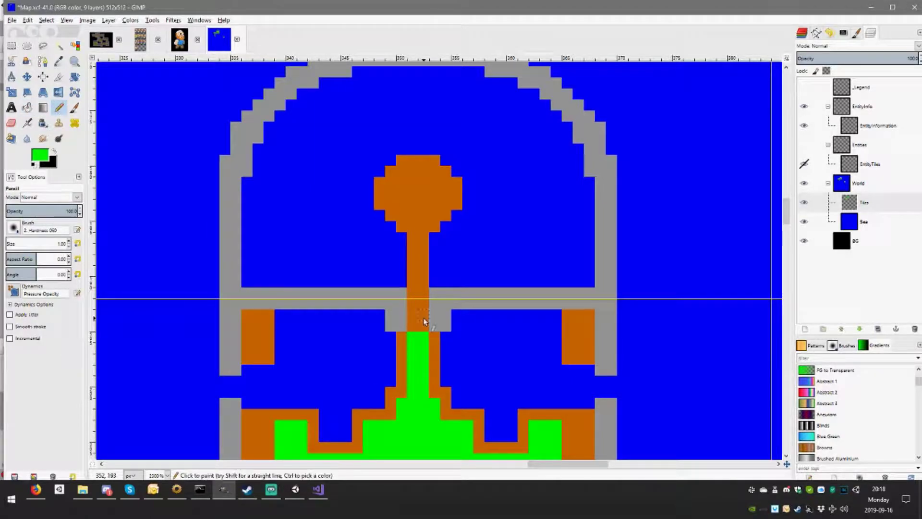
pyautogui.click(402, 204)
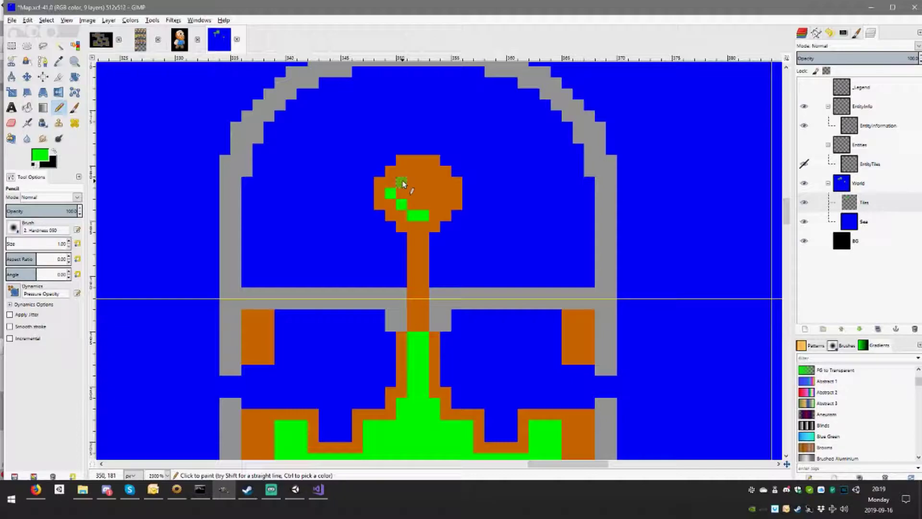
pyautogui.click(437, 185)
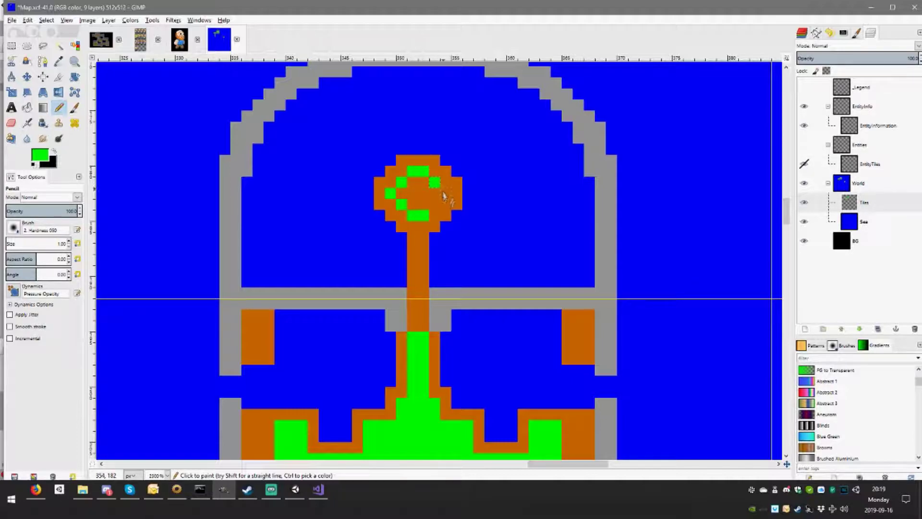
pyautogui.click(445, 194)
pyautogui.moveTo(434, 210)
pyautogui.mouseDown()
pyautogui.moveTo(413, 211)
pyautogui.moveTo(406, 193)
pyautogui.moveTo(435, 197)
pyautogui.moveTo(421, 214)
pyautogui.mouseUp()
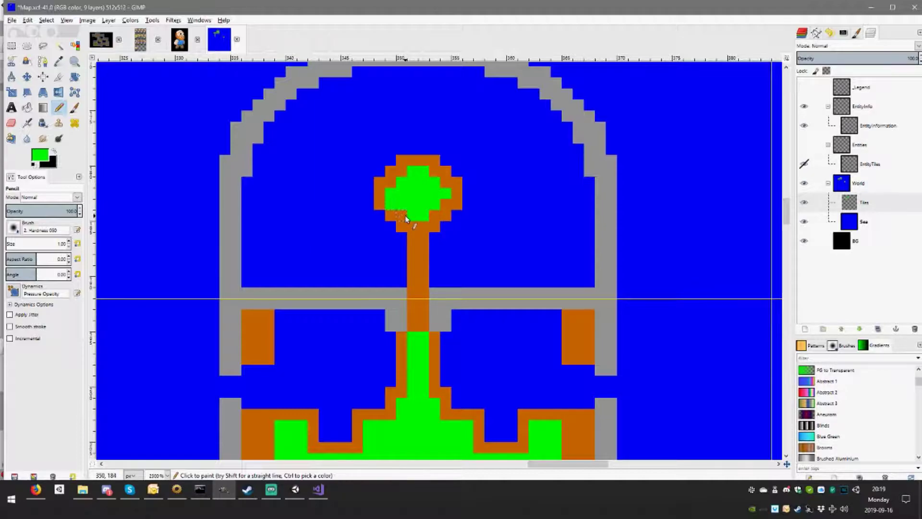
pyautogui.moveTo(440, 208)
pyautogui.mouseDown()
pyautogui.moveTo(446, 204)
pyautogui.moveTo(433, 215)
pyautogui.mouseUp()
pyautogui.click(415, 228)
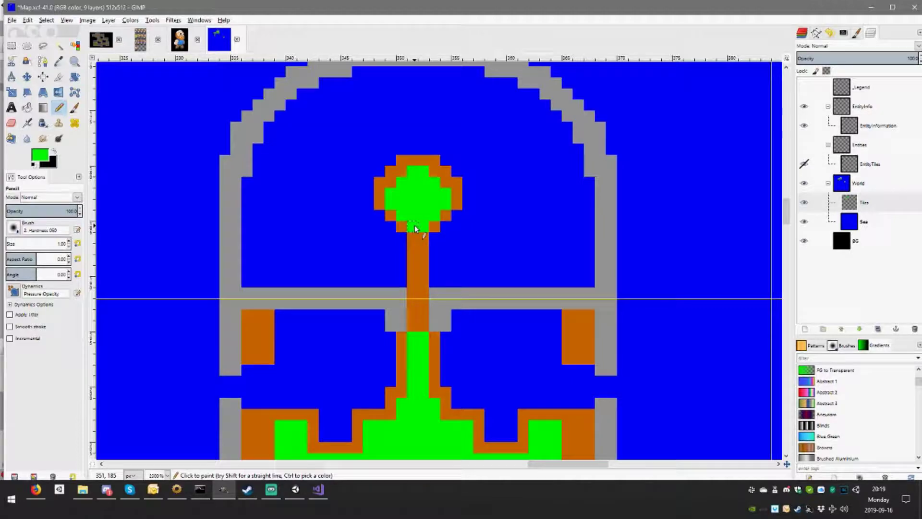
# Restore the orange edge pixels and paint a small orange centre inside the green ring
pyautogui.keyDown('ctrl'); pyautogui.click(381, 192); pyautogui.keyUp('ctrl')
pyautogui.click(390, 226)
pyautogui.moveTo(403, 240)
pyautogui.mouseDown()
pyautogui.moveTo(437, 241)
pyautogui.moveTo(461, 215)
pyautogui.mouseUp()
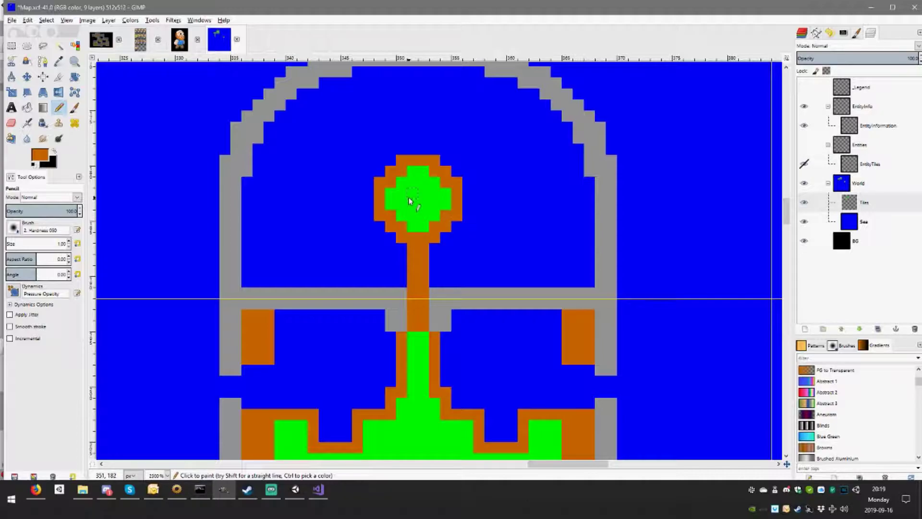
pyautogui.moveTo(409, 201); pyautogui.dragTo(424, 199)
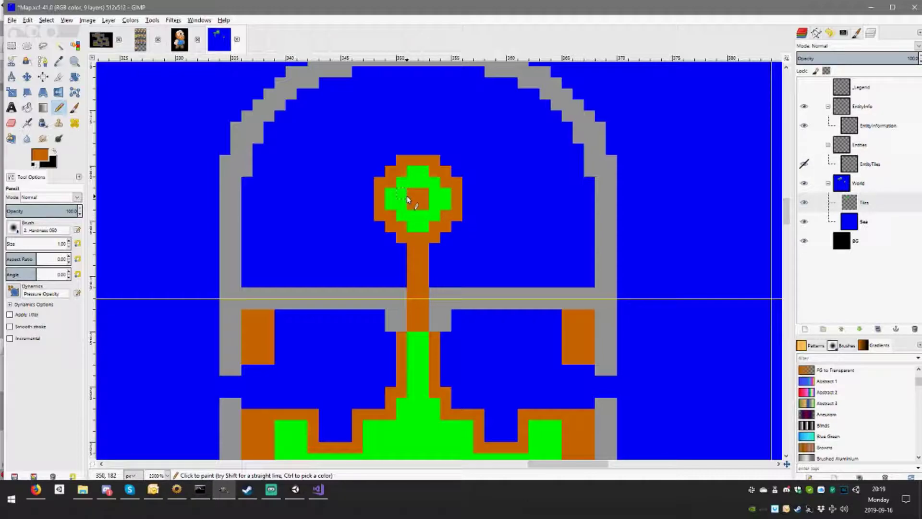
pyautogui.keyDown('ctrl'); pyautogui.scroll(-3, 432, 220); pyautogui.keyUp('ctrl')
pyautogui.keyDown('ctrl'); pyautogui.scroll(2, 443, 229); pyautogui.keyUp('ctrl')
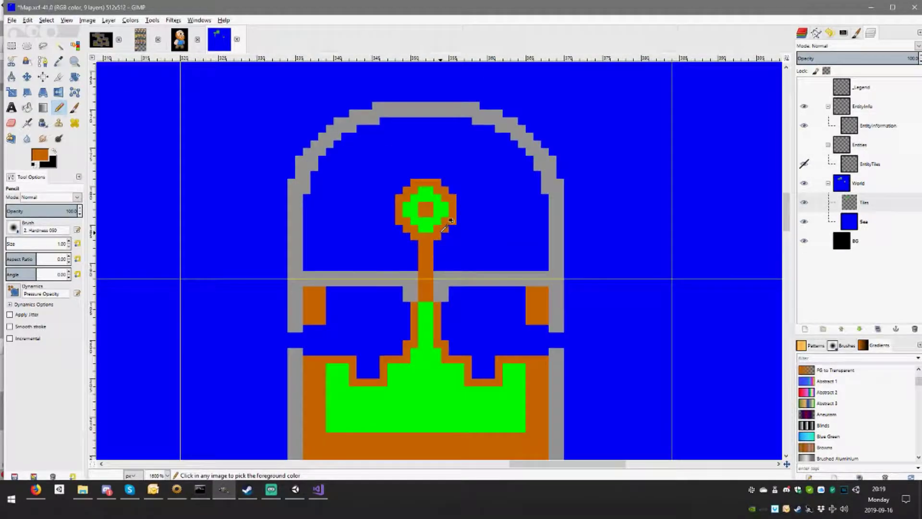
pyautogui.keyDown('ctrl'); pyautogui.scroll(3, 439, 229); pyautogui.keyUp('ctrl')
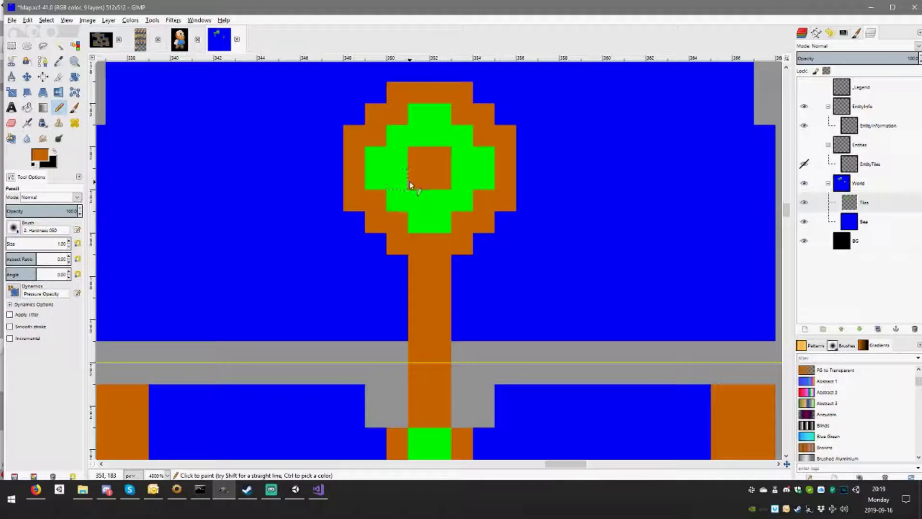
pyautogui.scroll(-1, 426, 181)
pyautogui.scroll(-1, 403, 206)
pyautogui.scroll(-1, 392, 222)
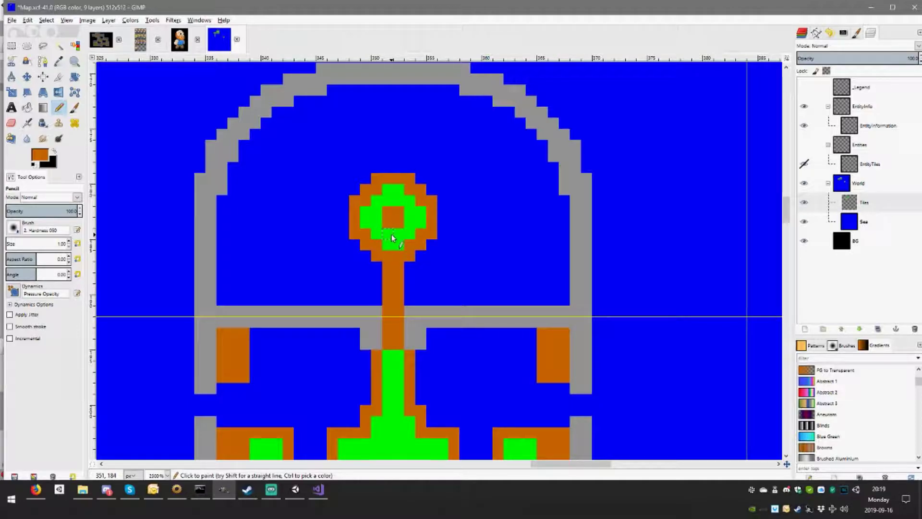
pyautogui.scroll(-2, 457, 241)
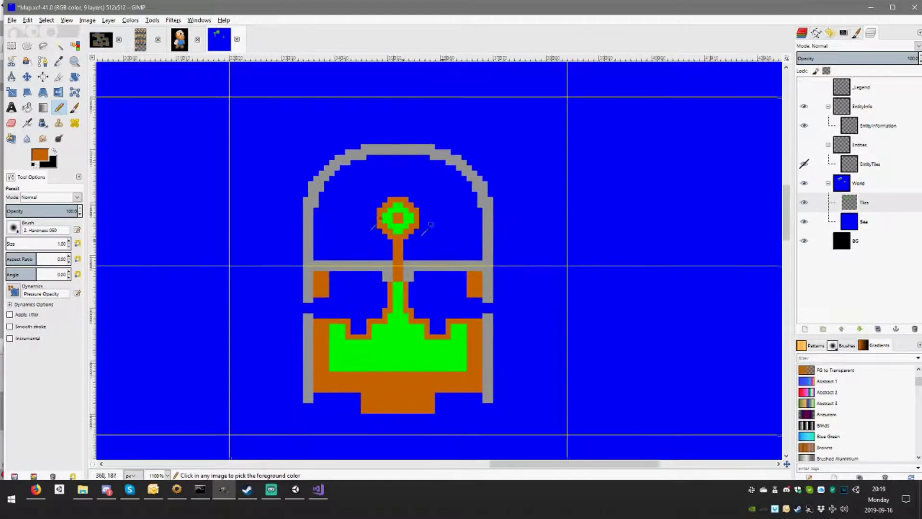
# Cut the tree's left half, paste it one pixel further left, and anchor it
pyautogui.click(11, 46)
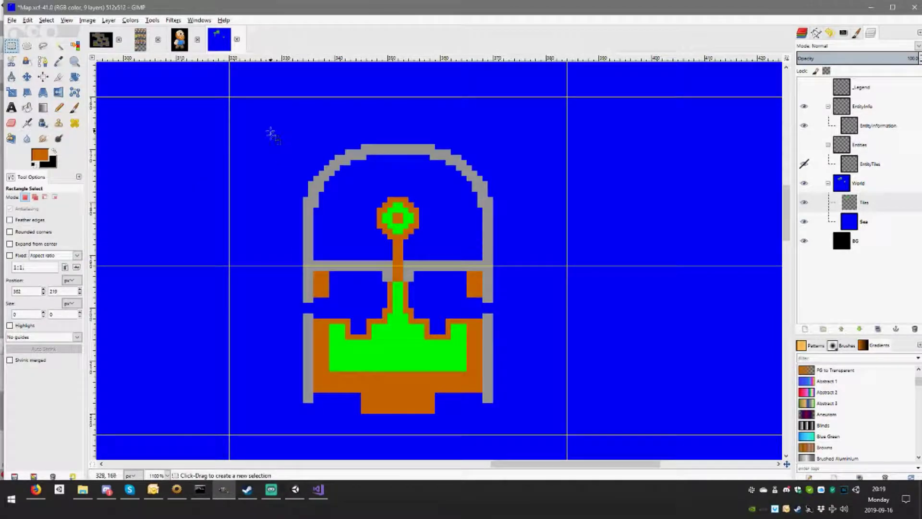
pyautogui.moveTo(271, 133); pyautogui.dragTo(398, 429)
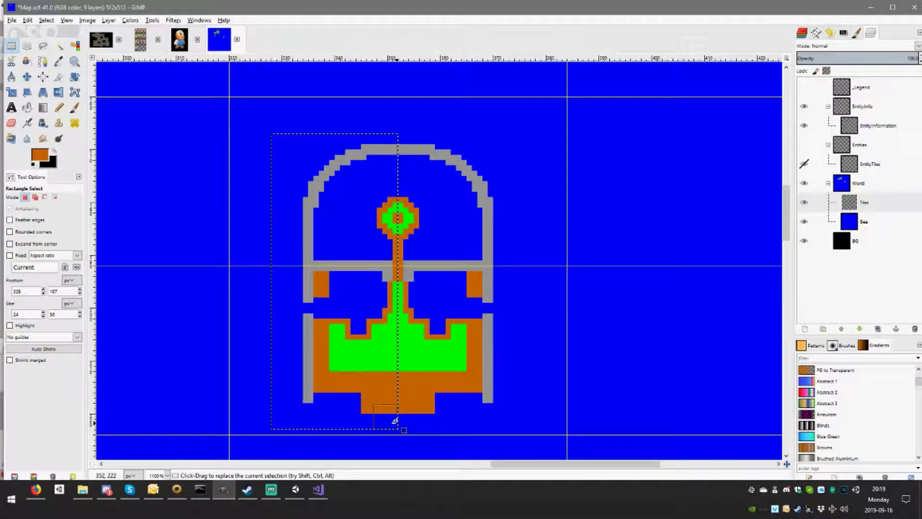
pyautogui.hotkey('ctrl', 'x')
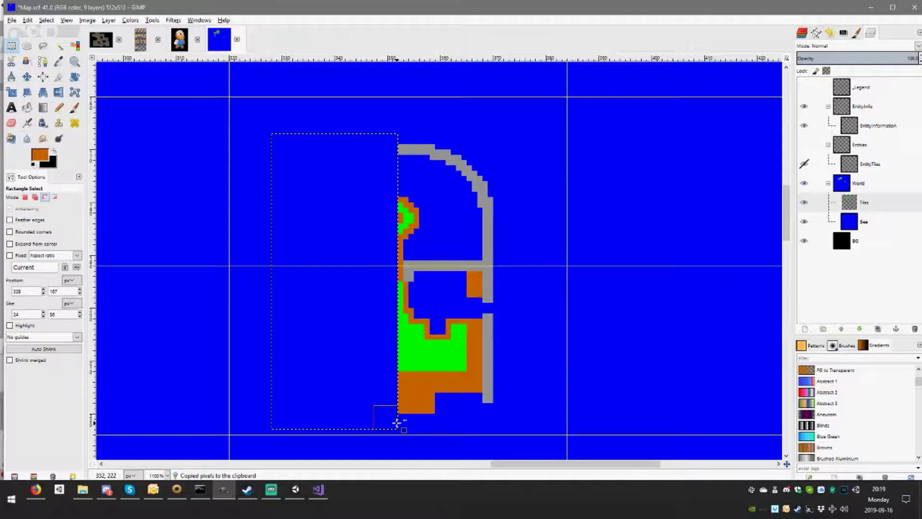
pyautogui.hotkey('ctrl', 'z')
pyautogui.hotkey('ctrl', 'x')
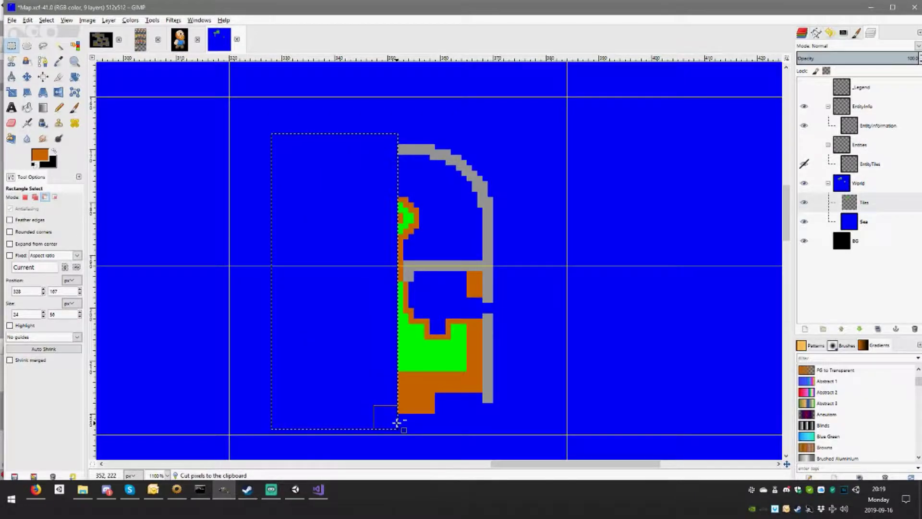
pyautogui.hotkey('ctrl', 'v')
pyautogui.press('Left')
pyautogui.click(398, 423)
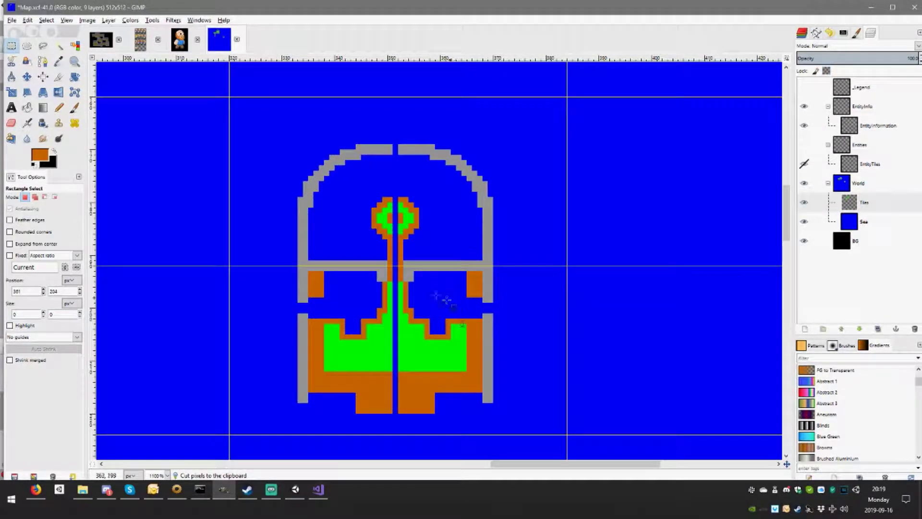
pyautogui.hscroll(-1, 406, 300)
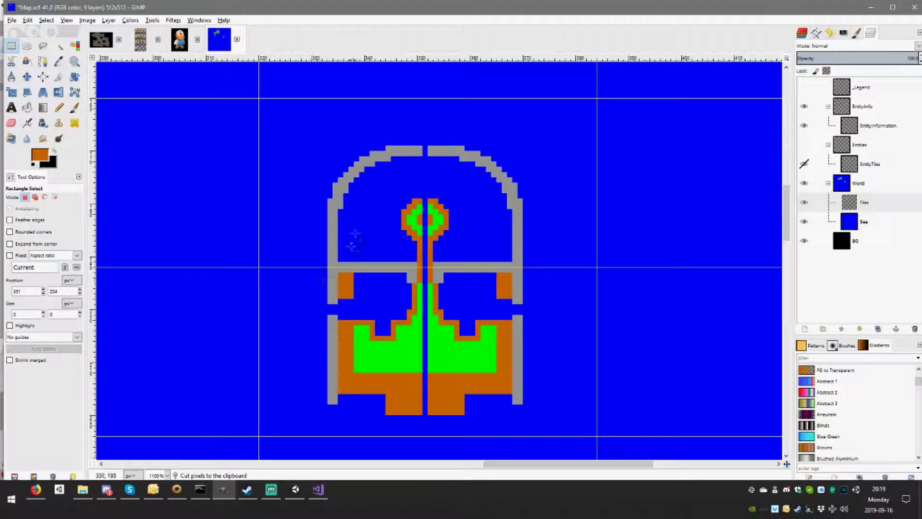
pyautogui.click(58, 108)
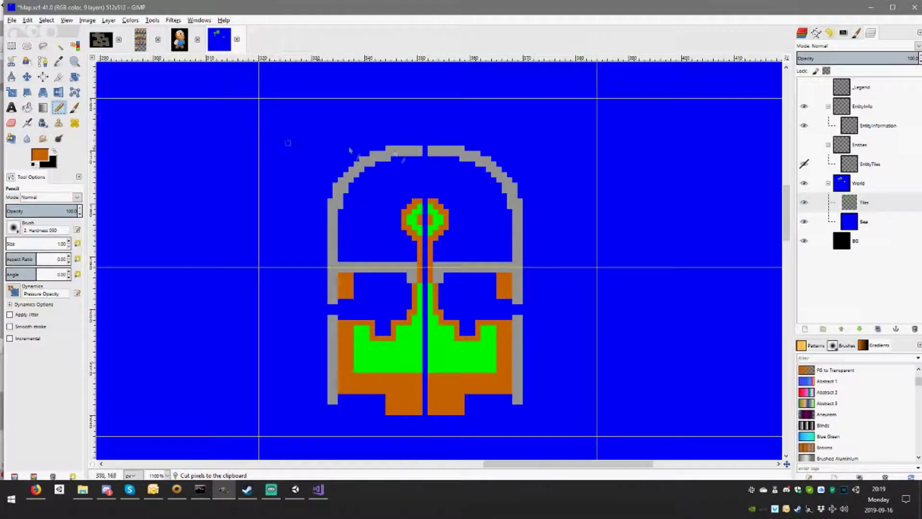
pyautogui.keyDown('ctrl'); pyautogui.click(437, 149); pyautogui.keyUp('ctrl')
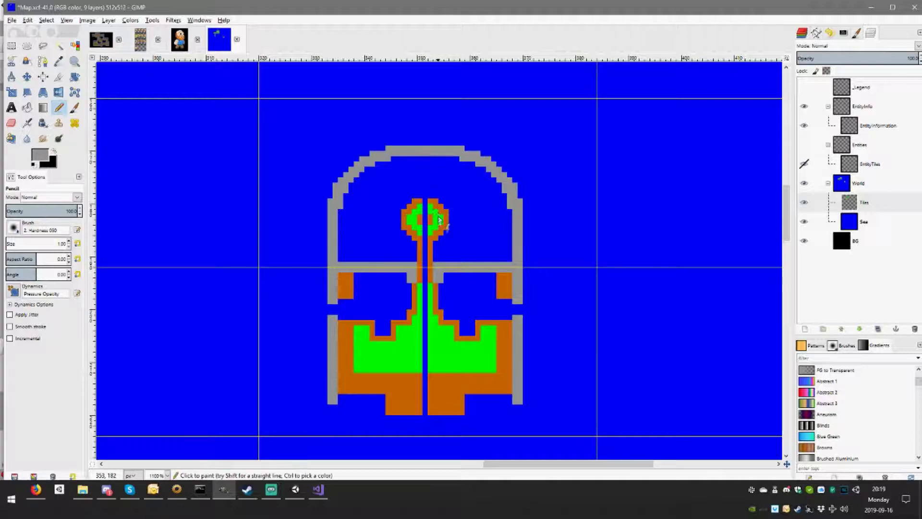
pyautogui.scroll(2, 445, 271)
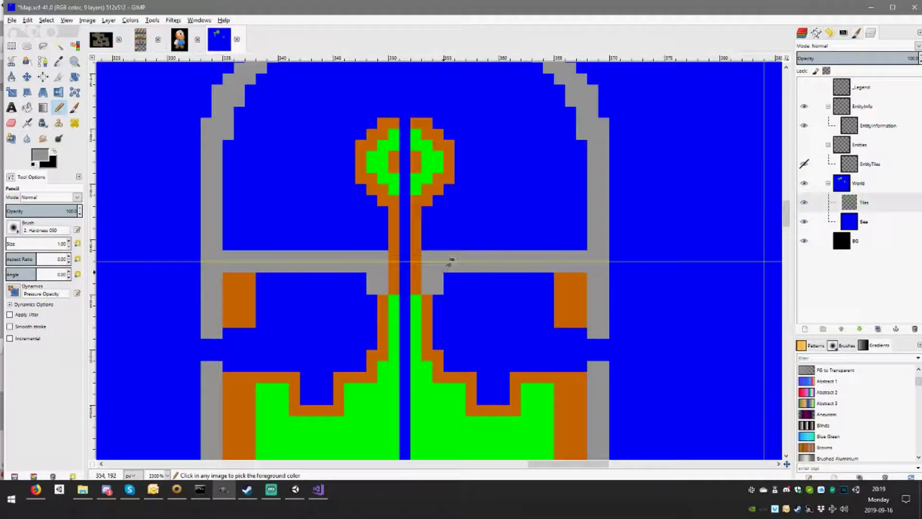
# Paint the upper split orange across the wall and green through the treetop and foliage
pyautogui.keyDown('ctrl'); pyautogui.click(416, 276); pyautogui.keyUp('ctrl')
pyautogui.moveTo(405, 252)
pyautogui.mouseDown()
pyautogui.moveTo(403, 274)
pyautogui.moveTo(405, 122)
pyautogui.moveTo(405, 147)
pyautogui.mouseUp()
pyautogui.keyDown('ctrl'); pyautogui.click(394, 144); pyautogui.keyUp('ctrl')
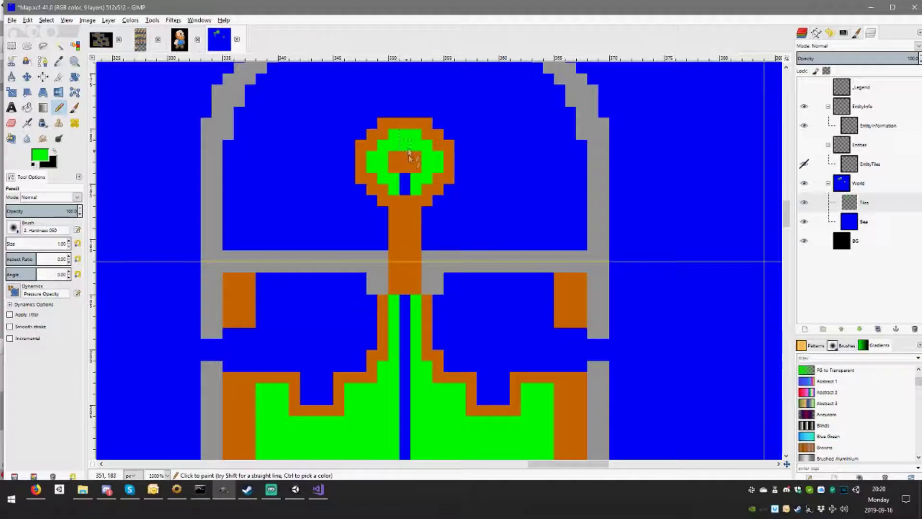
pyautogui.click(405, 188)
pyautogui.click(405, 300)
pyautogui.scroll(-5, 406, 300)
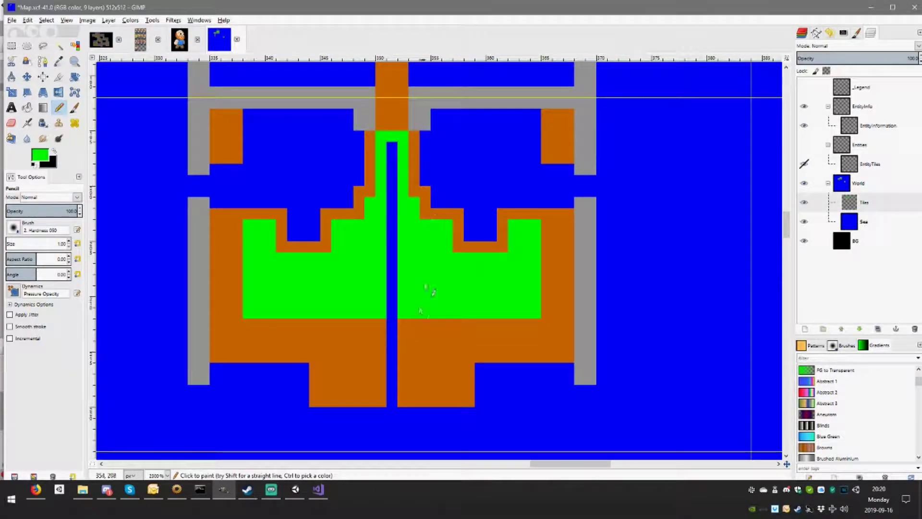
pyautogui.keyDown('shift'); pyautogui.click(396, 317); pyautogui.keyUp('shift')
# Paint the lower split orange and turn the green row below the wall orange
pyautogui.keyDown('ctrl'); pyautogui.click(412, 336); pyautogui.keyUp('ctrl')
pyautogui.moveTo(393, 319); pyautogui.dragTo(392, 400)
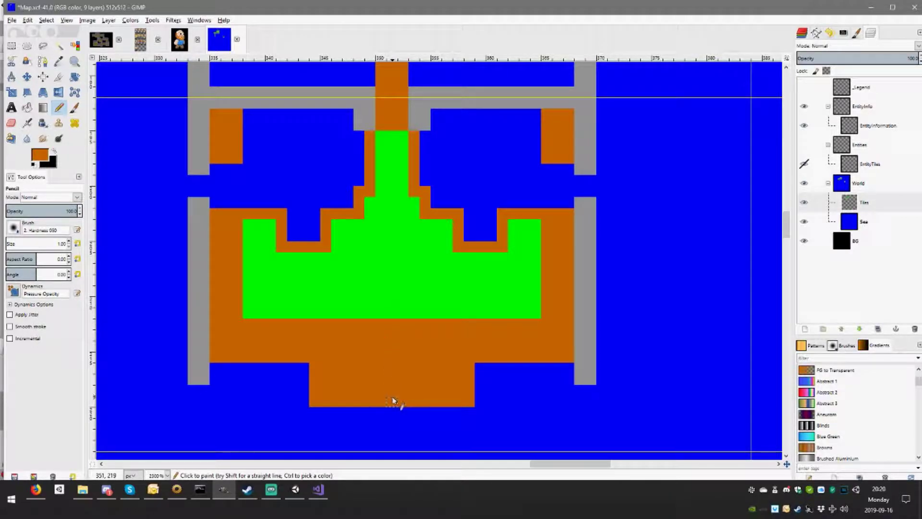
pyautogui.scroll(3, 394, 394)
pyautogui.scroll(2, 406, 254)
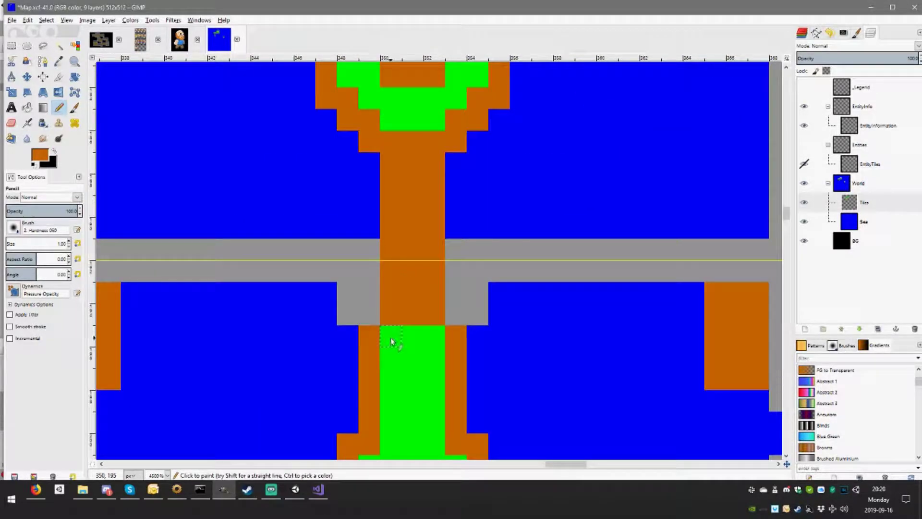
pyautogui.moveTo(391, 341); pyautogui.dragTo(428, 336)
pyautogui.scroll(-2, 422, 325)
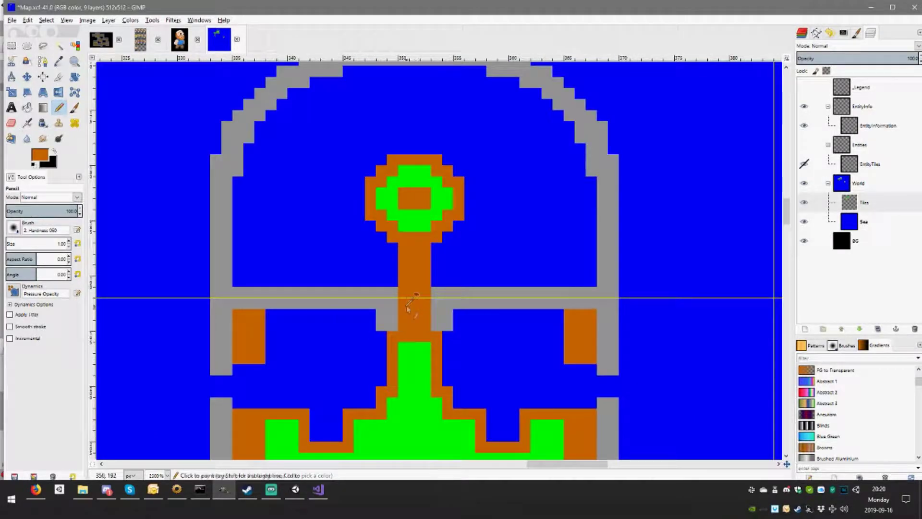
pyautogui.scroll(2, 408, 308)
pyautogui.scroll(-2, 469, 319)
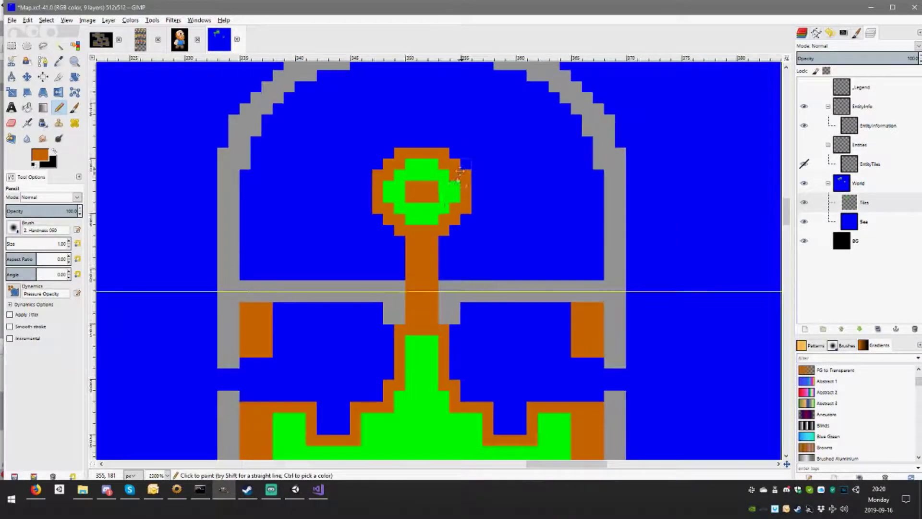
pyautogui.scroll(1, 433, 166)
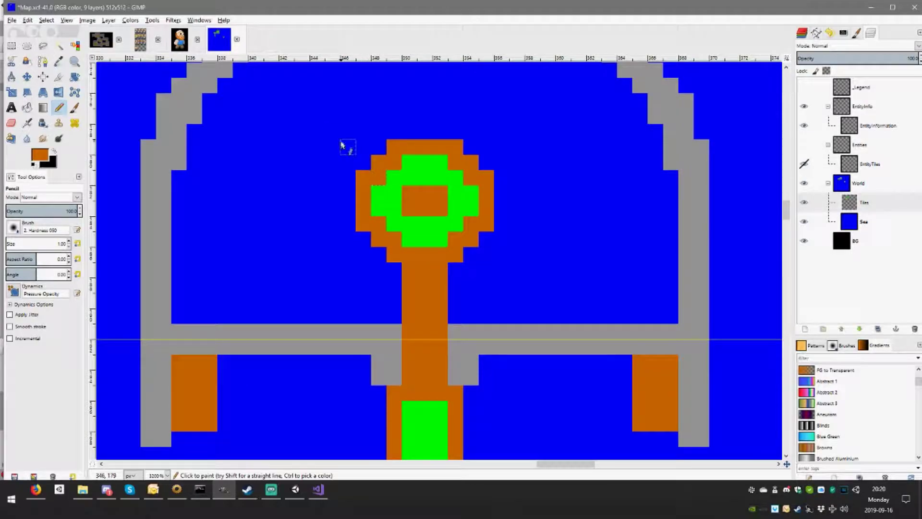
# Undo the stray orange stroke and paste a copy of the ring top one pixel higher
pyautogui.moveTo(341, 145); pyautogui.dragTo(498, 205)
pyautogui.hotkey('ctrl', 'z')
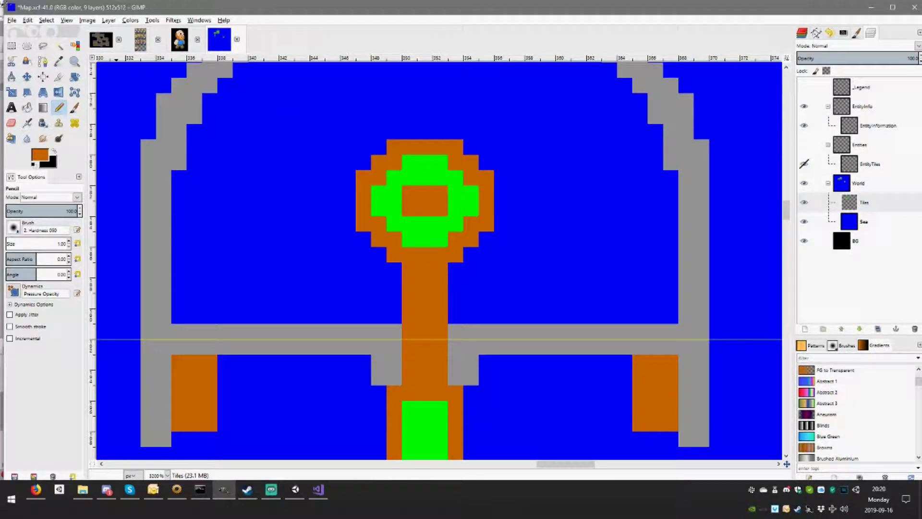
pyautogui.press('r')
pyautogui.moveTo(340, 124); pyautogui.dragTo(525, 201)
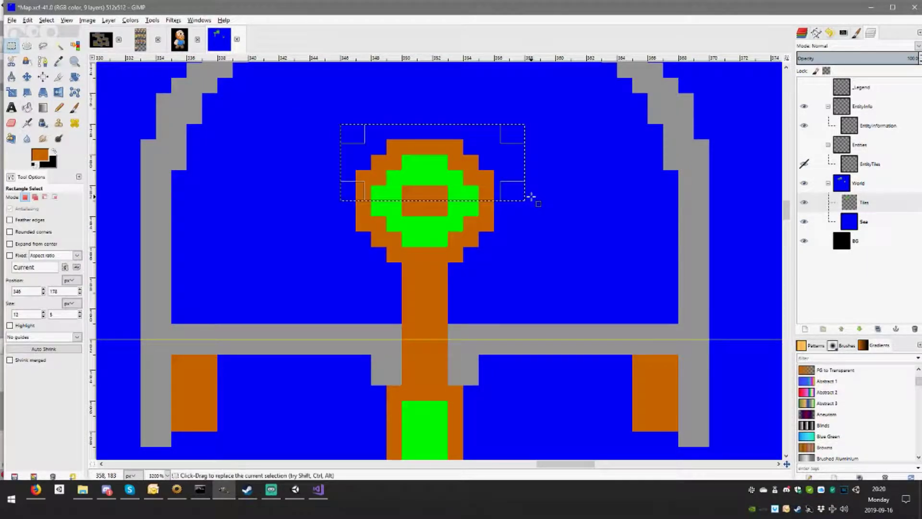
pyautogui.hotkey('ctrl', 'c')
pyautogui.hotkey('ctrl', 'v')
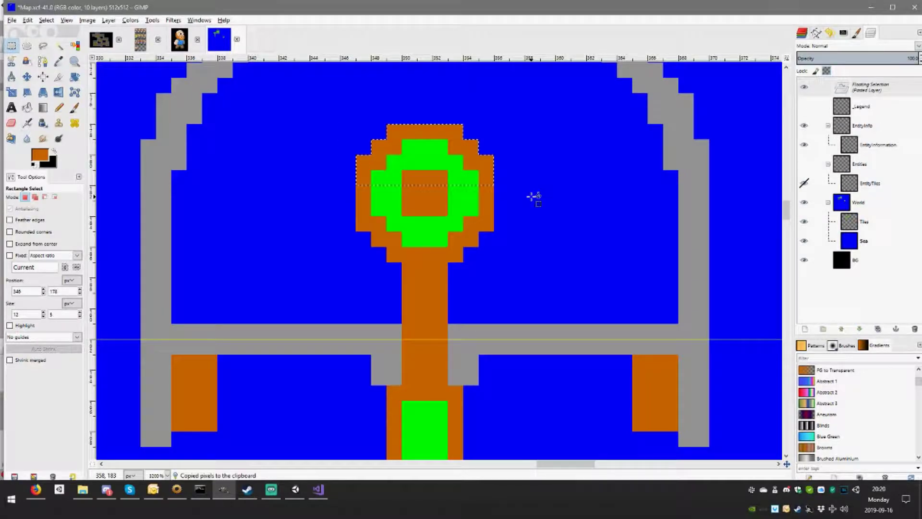
pyautogui.click(548, 224)
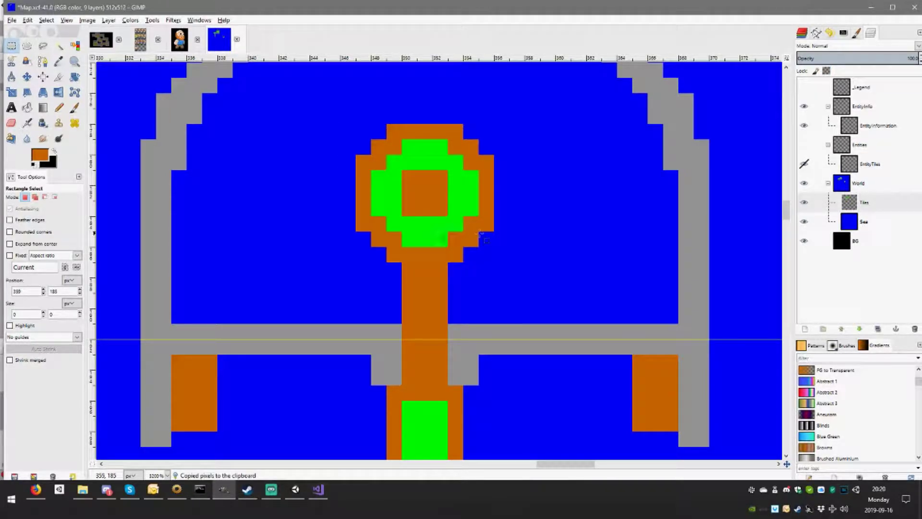
# Pick up the grey wall colour with the Pencil
pyautogui.scroll(-2, 524, 226)
pyautogui.keyDown('ctrl'); pyautogui.scroll(-1, 500, 223); pyautogui.keyUp('ctrl')
pyautogui.scroll(-1, 499, 216)
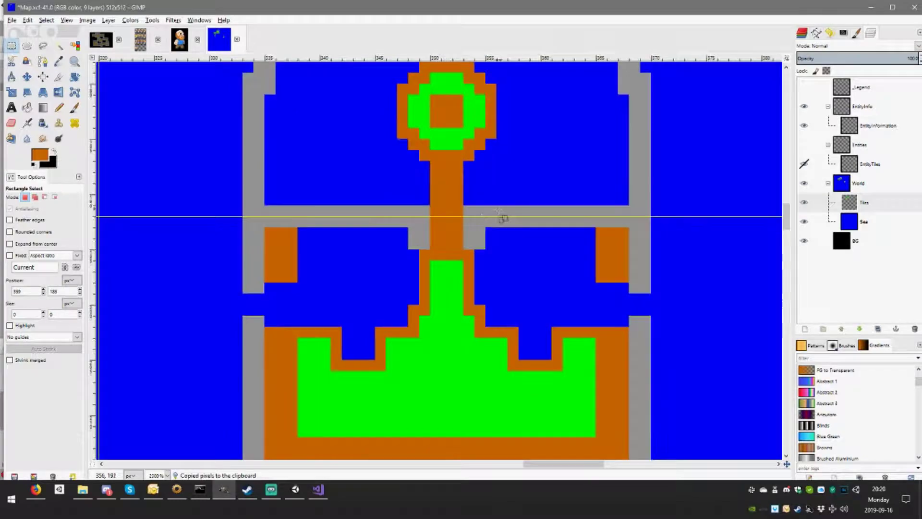
pyautogui.press('n')
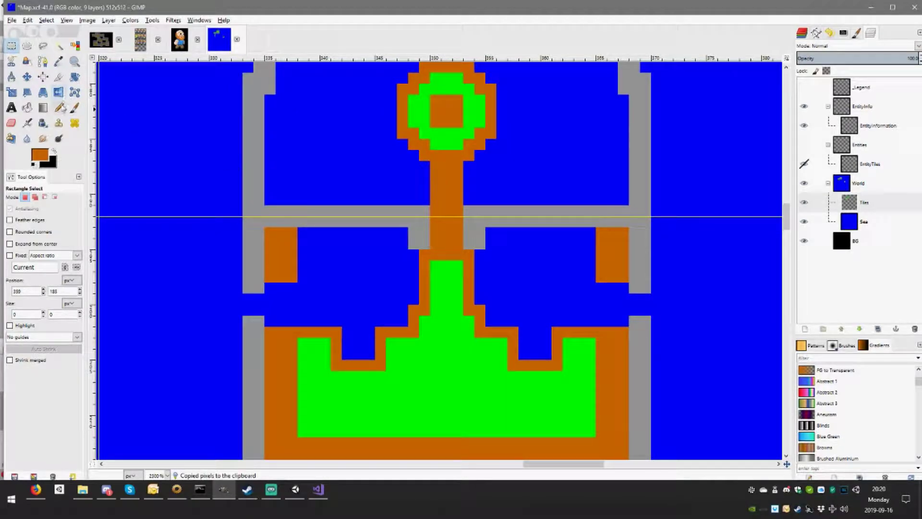
pyautogui.keyDown('ctrl'); pyautogui.click(484, 226); pyautogui.keyUp('ctrl')
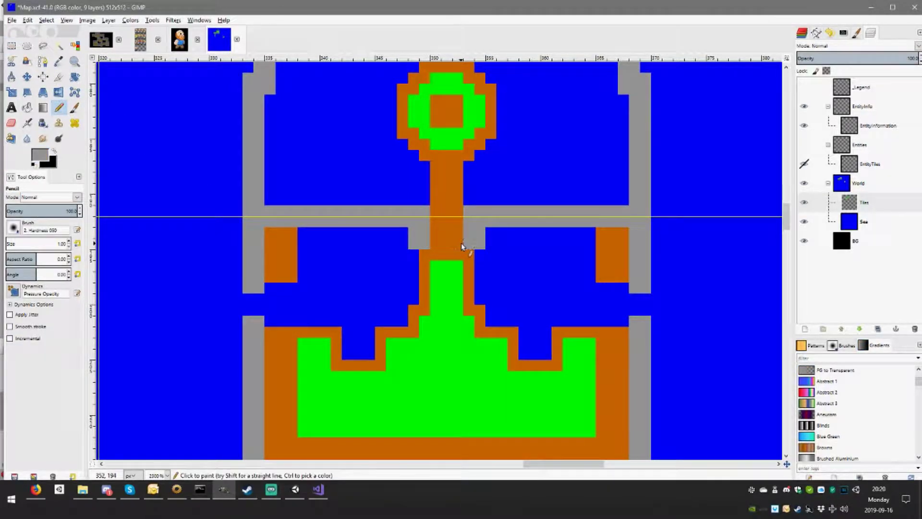
pyautogui.scroll(2, 461, 243)
pyautogui.scroll(-2, 481, 250)
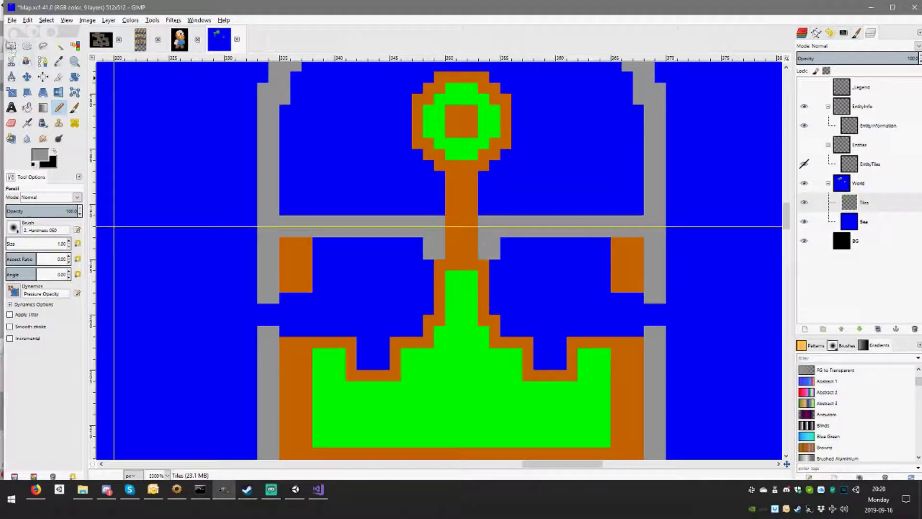
pyautogui.press('r')
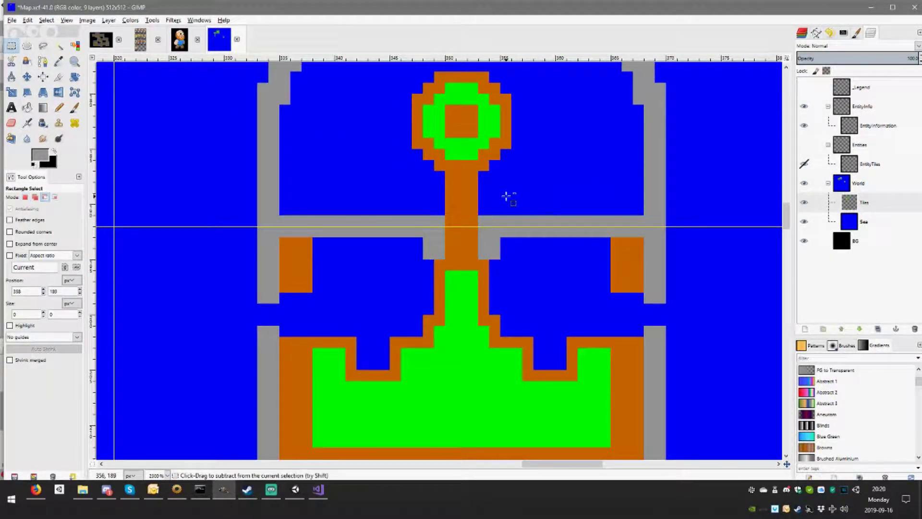
pyautogui.keyDown('ctrl'); pyautogui.scroll(-2, 502, 196); pyautogui.keyUp('ctrl')
# Save the map file
pyautogui.hotkey('ctrl', 's')
pyautogui.keyDown('ctrl'); pyautogui.scroll(-2, 499, 197); pyautogui.keyUp('ctrl')
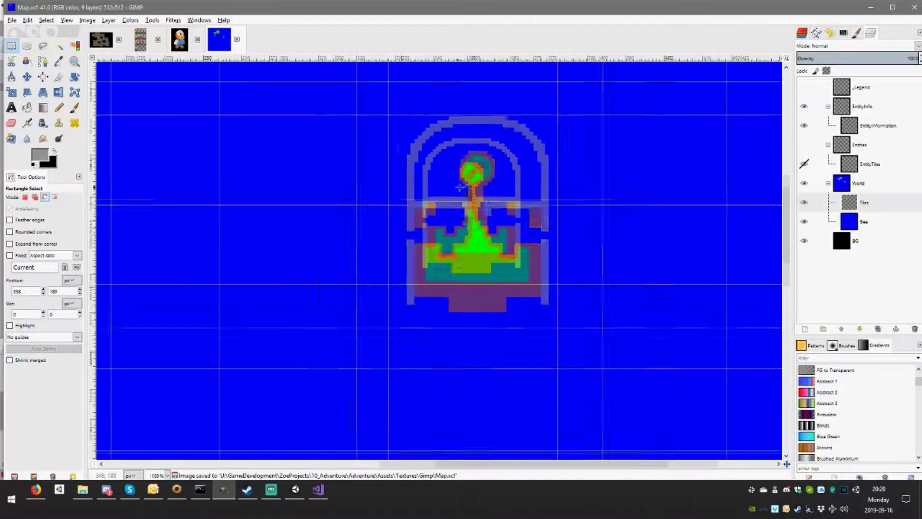
pyautogui.keyDown('ctrl'); pyautogui.scroll(-2, 480, 201); pyautogui.keyUp('ctrl')
pyautogui.keyDown('ctrl'); pyautogui.scroll(-1, 447, 206); pyautogui.keyUp('ctrl')
pyautogui.keyDown('ctrl'); pyautogui.scroll(3, 431, 210); pyautogui.keyUp('ctrl')
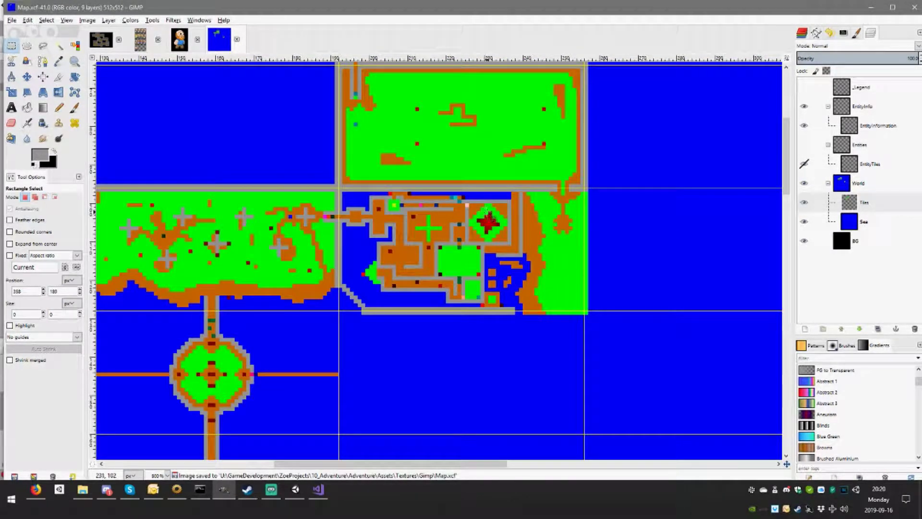
# Make EntityTiles the active layer and pick the magenta gate colour from the map
pyautogui.press('n')
pyautogui.click(870, 164)
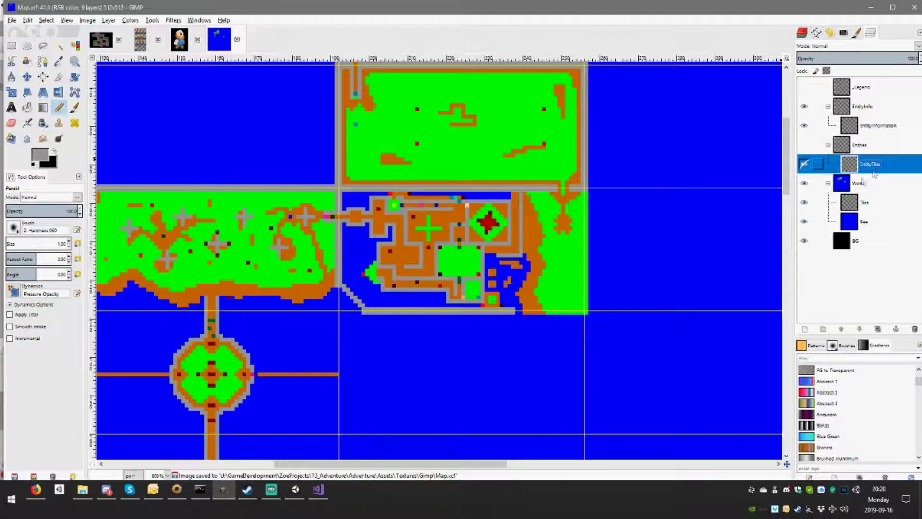
pyautogui.keyDown('ctrl'); pyautogui.scroll(2, 438, 220); pyautogui.keyUp('ctrl')
pyautogui.keyDown('ctrl'); pyautogui.click(403, 192); pyautogui.keyUp('ctrl')
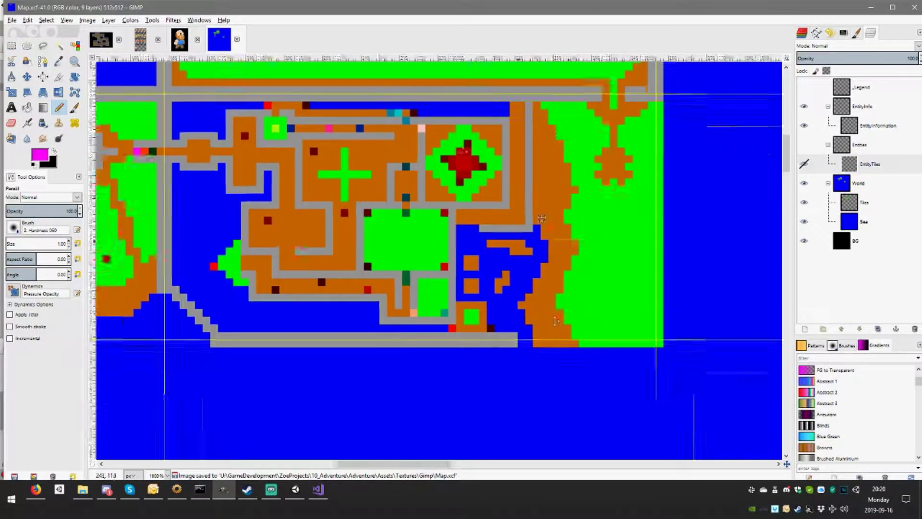
pyautogui.scroll(-5, 481, 185)
pyautogui.hscroll(10, 481, 192)
pyautogui.scroll(4, 520, 211)
pyautogui.hscroll(6, 520, 211)
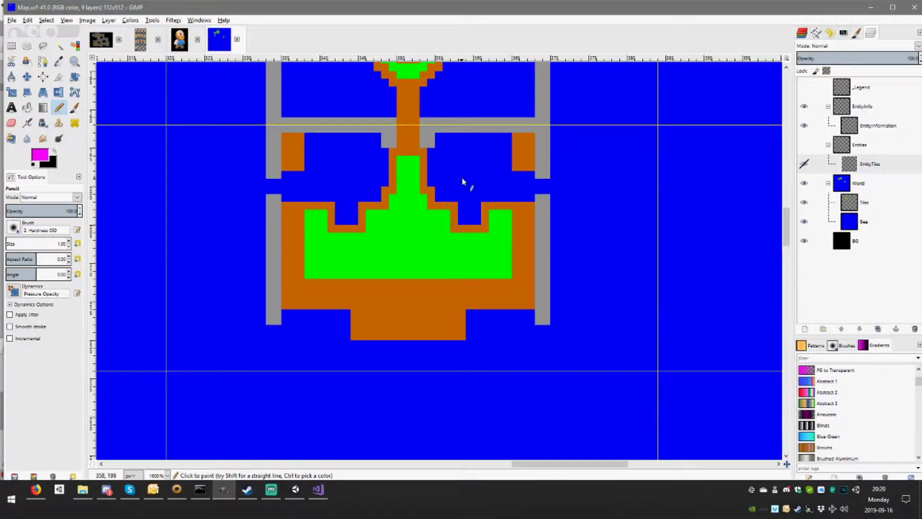
pyautogui.keyDown('ctrl'); pyautogui.scroll(3, 461, 192); pyautogui.keyUp('ctrl')
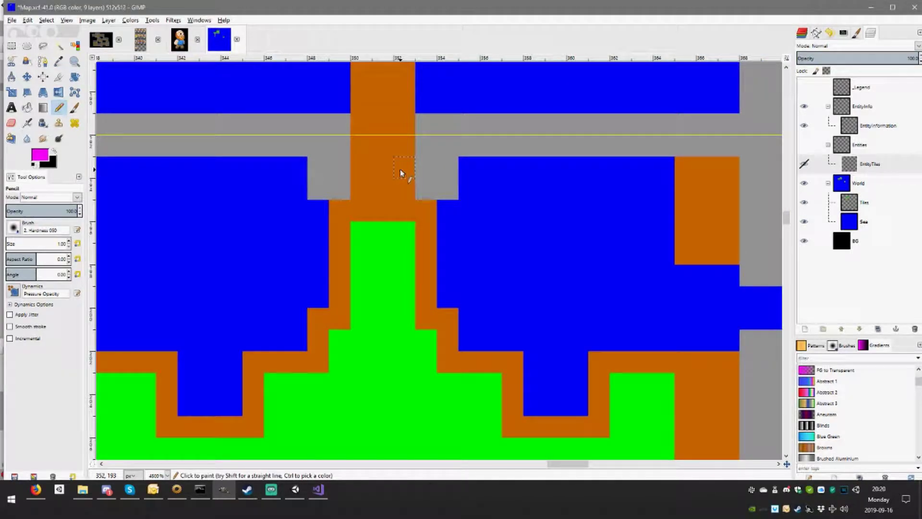
# Paint two magenta pixel rows across the orange stem where it crosses the grey wall
pyautogui.moveTo(401, 168); pyautogui.dragTo(357, 169)
pyautogui.hscroll(-3, 480, 201)
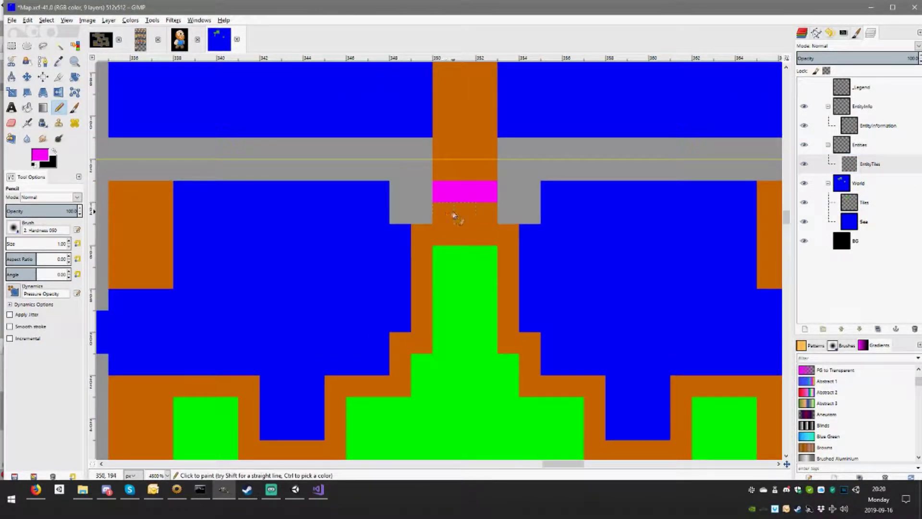
pyautogui.moveTo(454, 217); pyautogui.dragTo(495, 221)
pyautogui.keyDown('ctrl'); pyautogui.scroll(-2, 495, 223); pyautogui.keyUp('ctrl')
pyautogui.keyDown('ctrl'); pyautogui.scroll(-5, 495, 221); pyautogui.keyUp('ctrl')
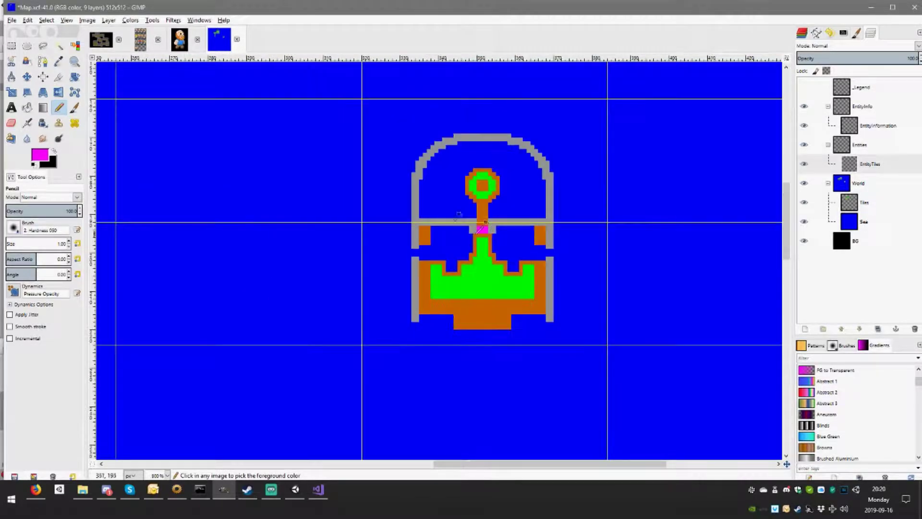
pyautogui.keyDown('ctrl'); pyautogui.scroll(-2, 493, 195); pyautogui.keyUp('ctrl')
pyautogui.hscroll(-3, 494, 196)
# Zoom and pan around the map to check the new magenta gate marker
pyautogui.scroll(3, 422, 187)
pyautogui.hscroll(-3, 423, 187)
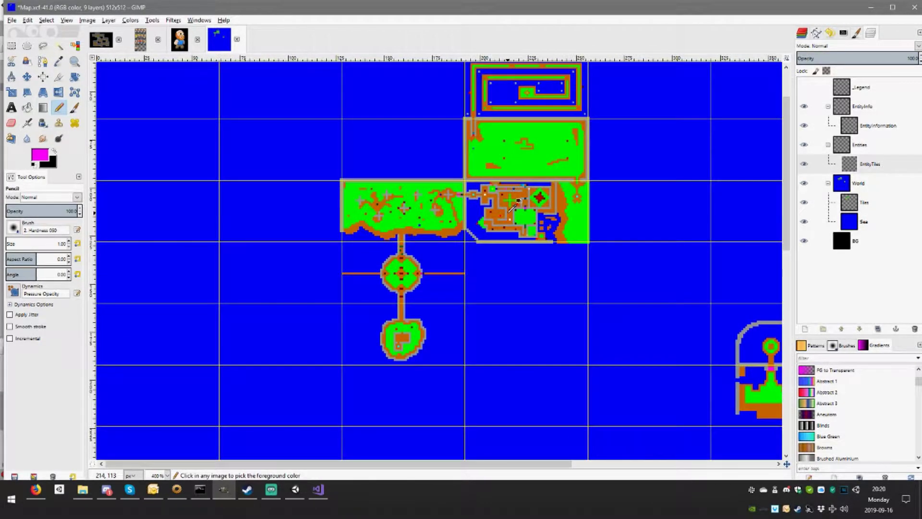
pyautogui.keyDown('ctrl'); pyautogui.scroll(4, 456, 204); pyautogui.keyUp('ctrl')
pyautogui.keyDown('ctrl'); pyautogui.scroll(1, 458, 206); pyautogui.keyUp('ctrl')
pyautogui.keyDown('ctrl'); pyautogui.scroll(1, 458, 205); pyautogui.keyUp('ctrl')
pyautogui.keyDown('ctrl'); pyautogui.scroll(-1, 459, 206); pyautogui.keyUp('ctrl')
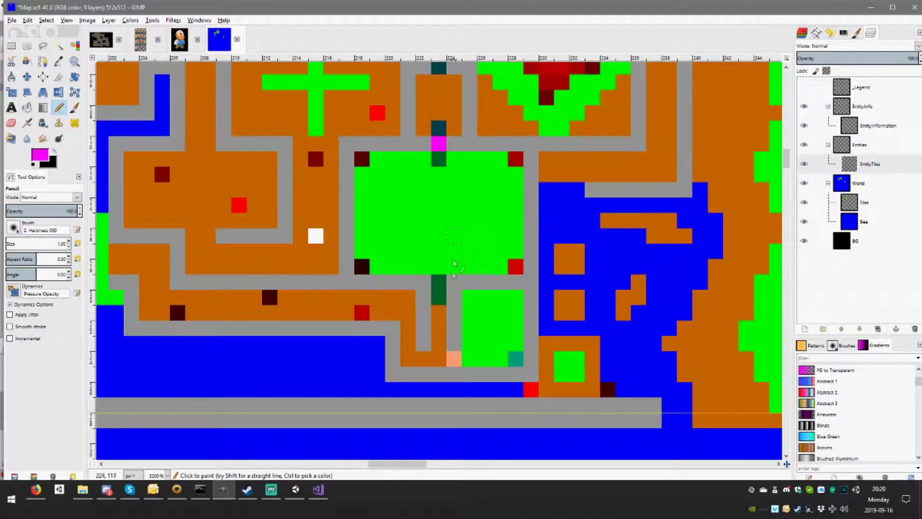
pyautogui.keyDown('ctrl'); pyautogui.scroll(1, 577, 300); pyautogui.keyUp('ctrl')
pyautogui.hscroll(5, 576, 264)
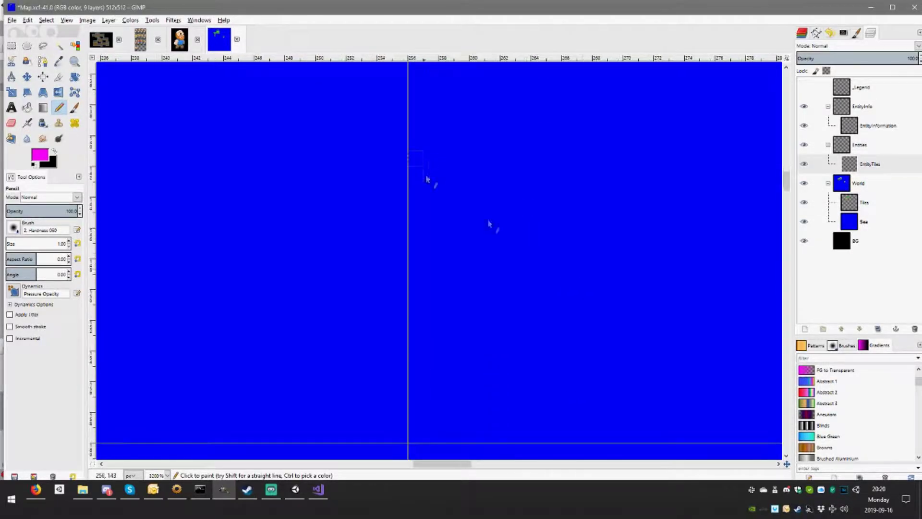
pyautogui.hscroll(3, 490, 216)
pyautogui.scroll(-2, 490, 181)
pyautogui.scroll(3, 552, 230)
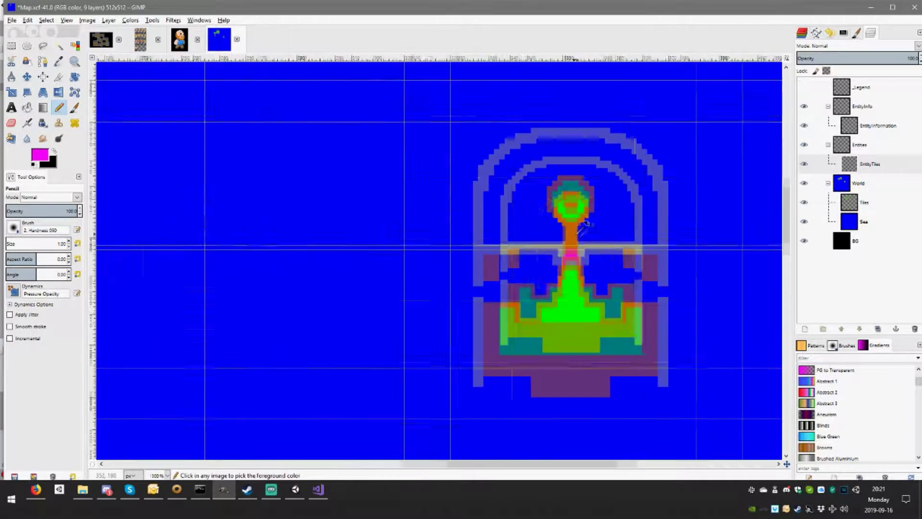
pyautogui.scroll(2, 528, 274)
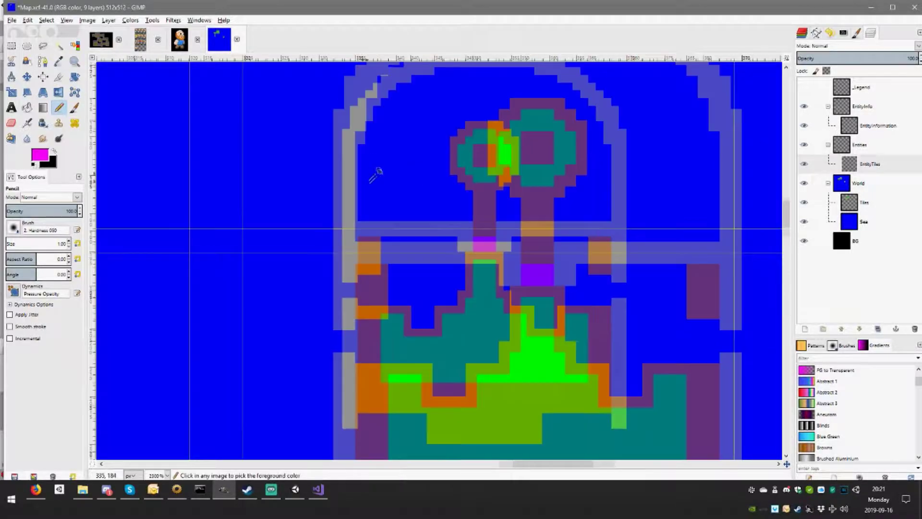
pyautogui.scroll(-5, 376, 174)
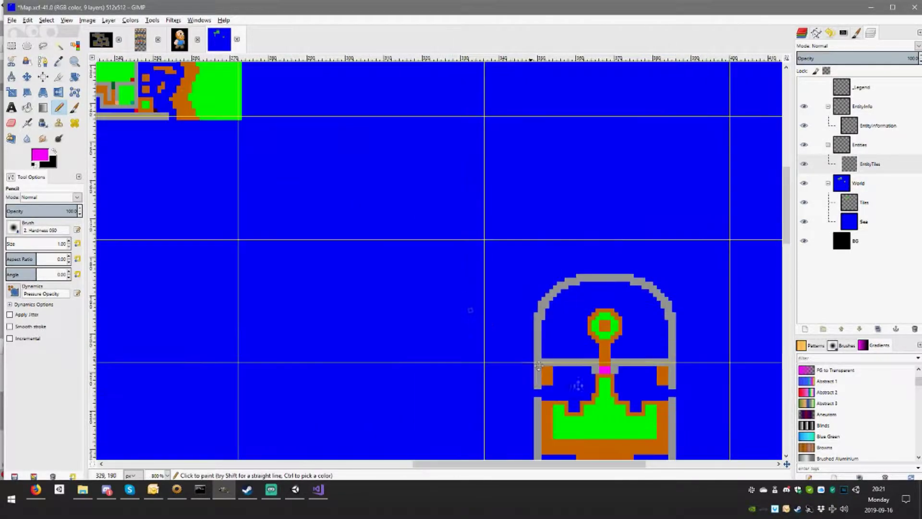
pyautogui.scroll(3, 350, 185)
pyautogui.scroll(1, 369, 206)
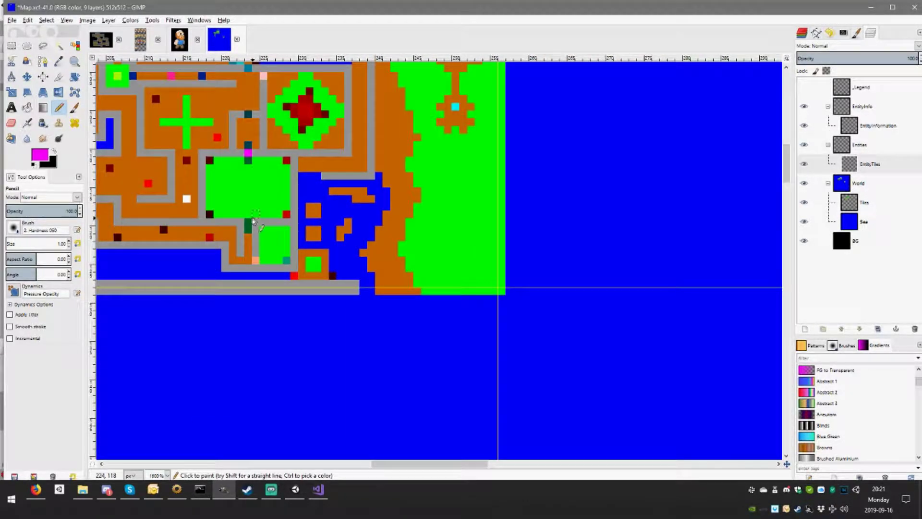
# On the EntityInformation layer, paint a dark green marker row over the gate
pyautogui.click(886, 123)
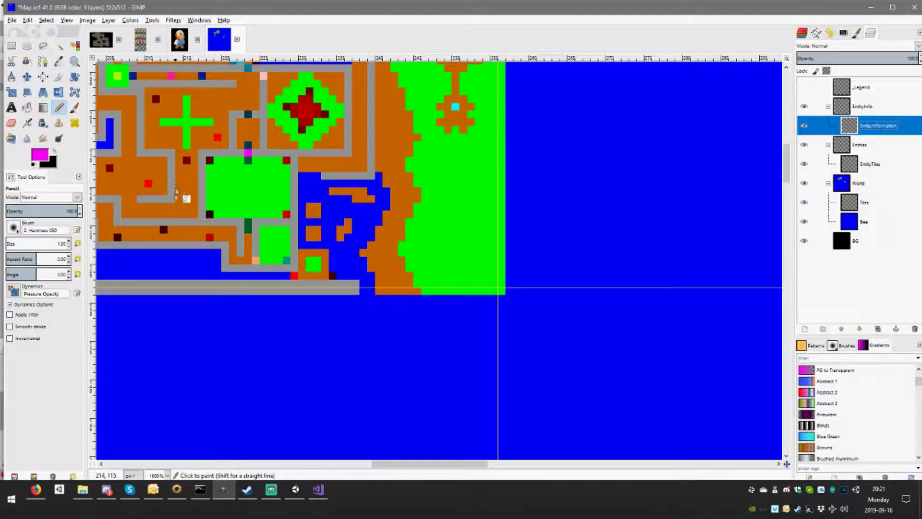
pyautogui.keyDown('ctrl'); pyautogui.click(248, 224); pyautogui.keyUp('ctrl')
pyautogui.scroll(-5, 350, 154)
pyautogui.hscroll(5, 351, 155)
pyautogui.scroll(-4, 449, 160)
pyautogui.hscroll(4, 449, 160)
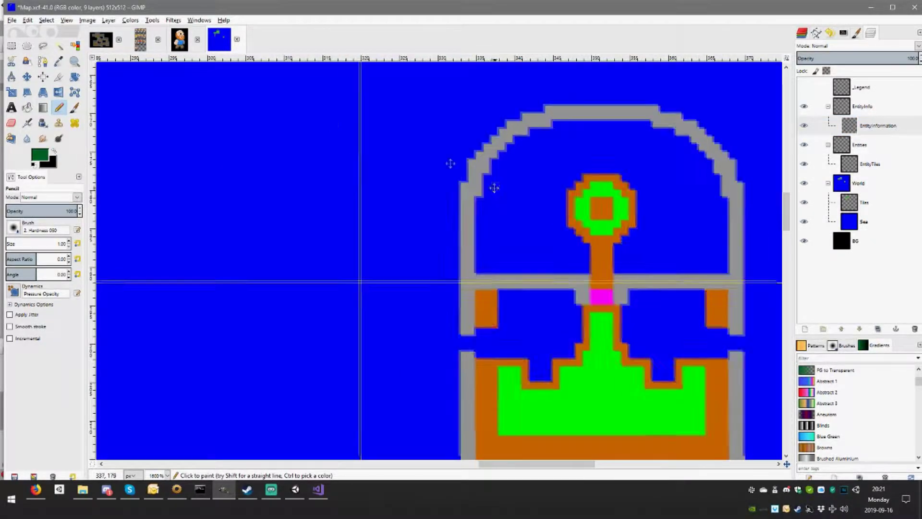
pyautogui.hscroll(2, 396, 211)
pyautogui.moveTo(399, 217); pyautogui.dragTo(427, 218)
# Pick dark teal from the map and repaint the magenta row under the stem
pyautogui.scroll(-3, 384, 193)
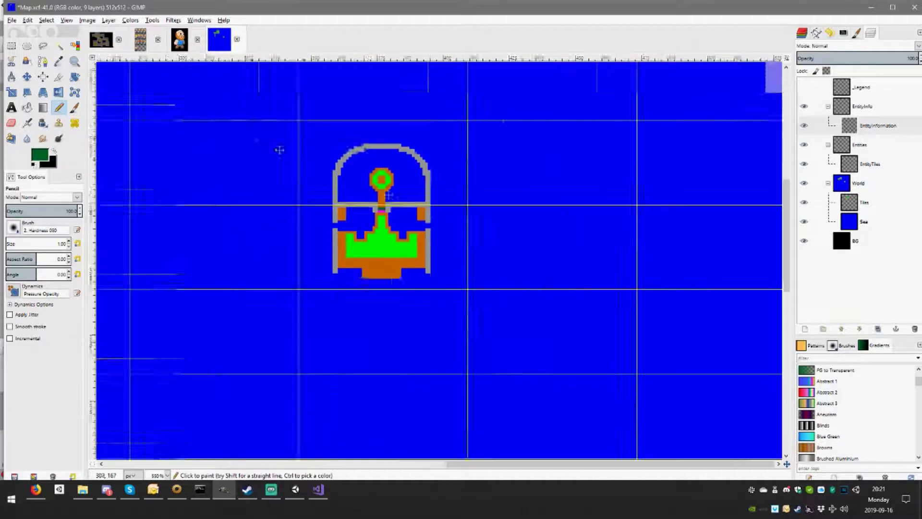
pyautogui.scroll(3, 446, 229)
pyautogui.scroll(2, 461, 217)
pyautogui.scroll(2, 480, 207)
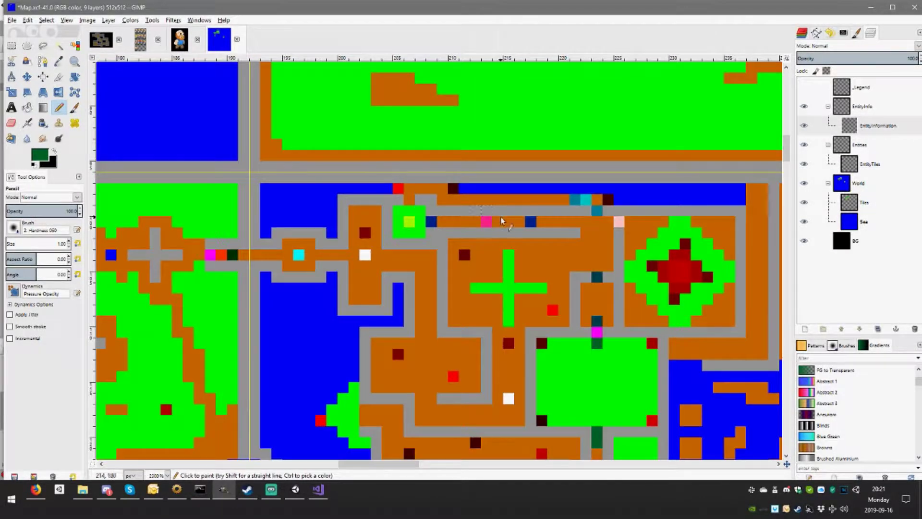
pyautogui.scroll(2, 490, 201)
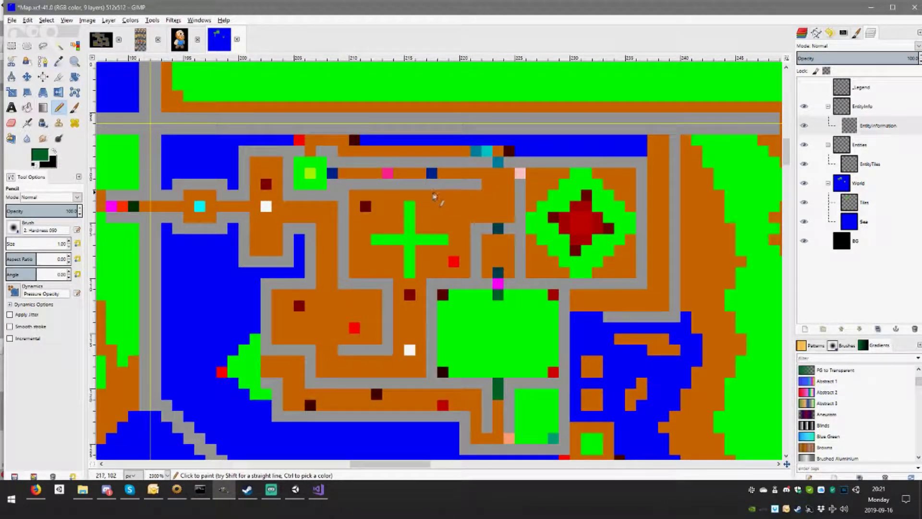
pyautogui.keyDown('ctrl'); pyautogui.click(499, 226); pyautogui.keyUp('ctrl')
pyautogui.scroll(-2, 503, 223)
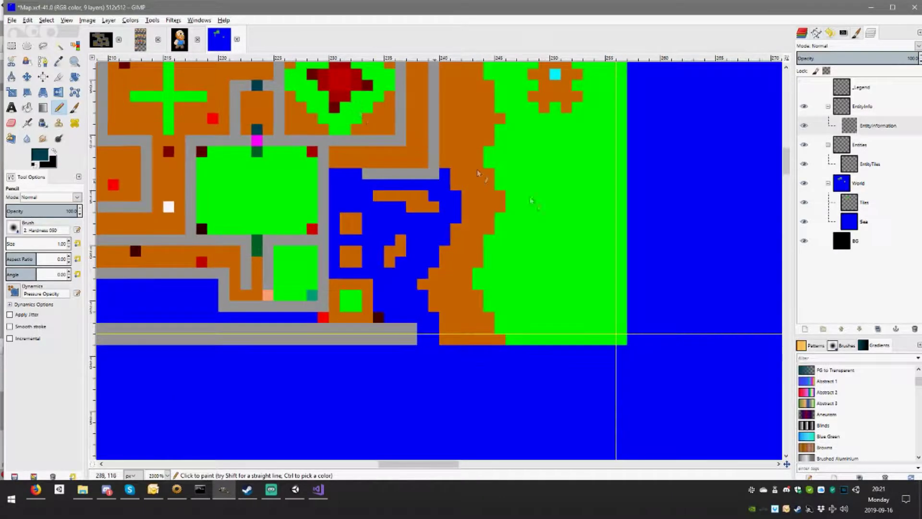
pyautogui.scroll(-1, 528, 202)
pyautogui.scroll(1, 480, 308)
pyautogui.scroll(2, 461, 297)
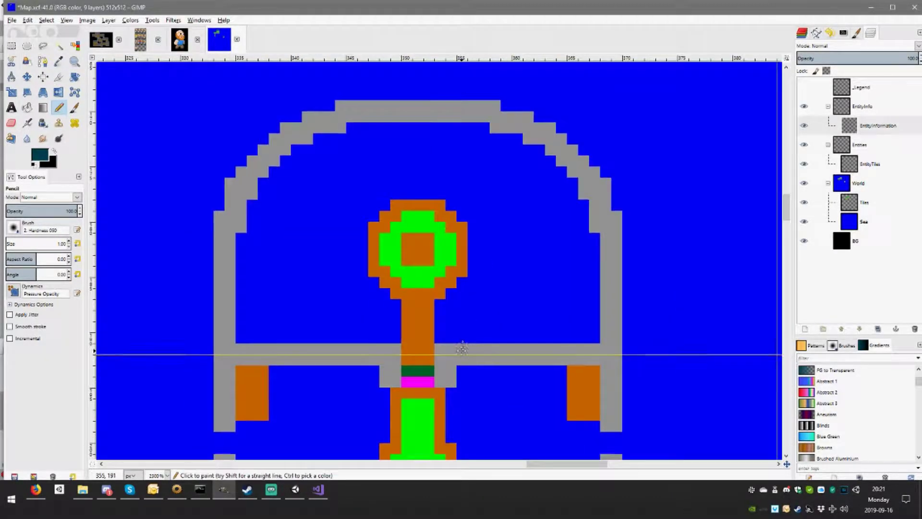
pyautogui.click(453, 295)
pyautogui.moveTo(462, 295); pyautogui.dragTo(474, 295)
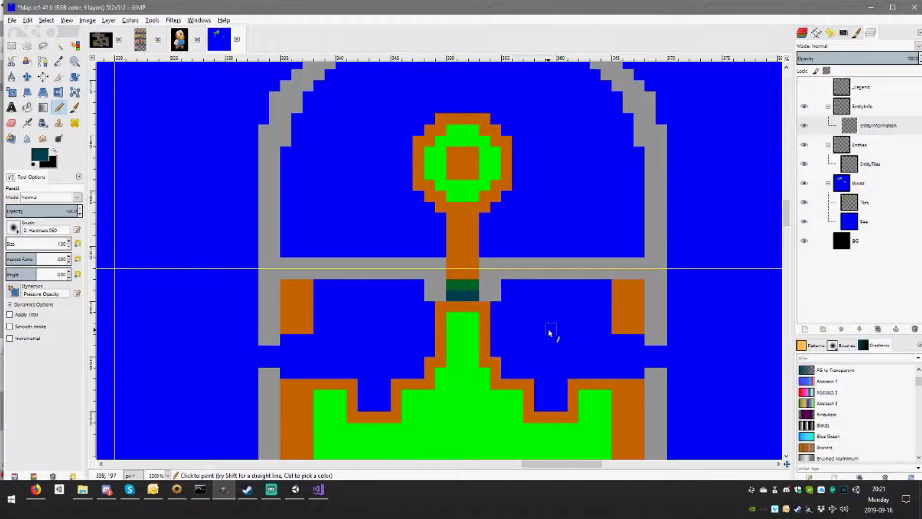
# Place a dark green marker pixel in the left blue area, then activate Tiles with orange picked
pyautogui.scroll(1, 576, 293)
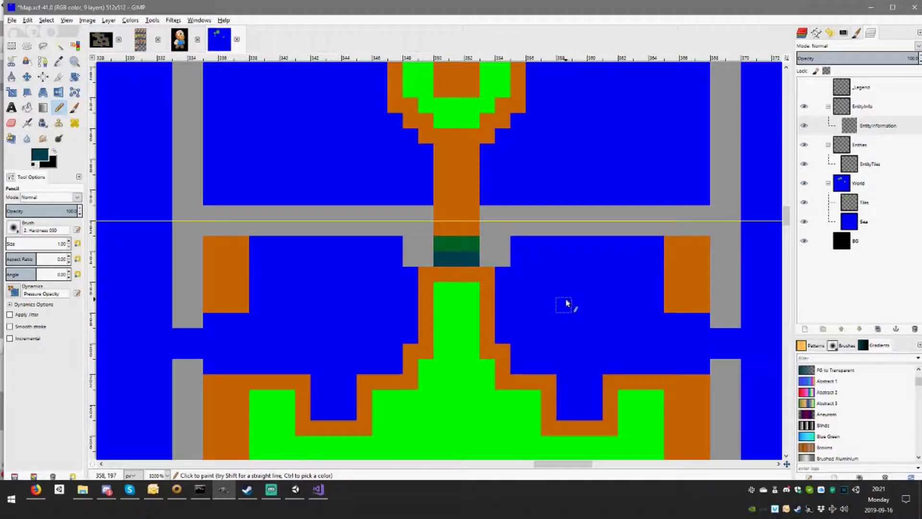
pyautogui.scroll(-1, 538, 300)
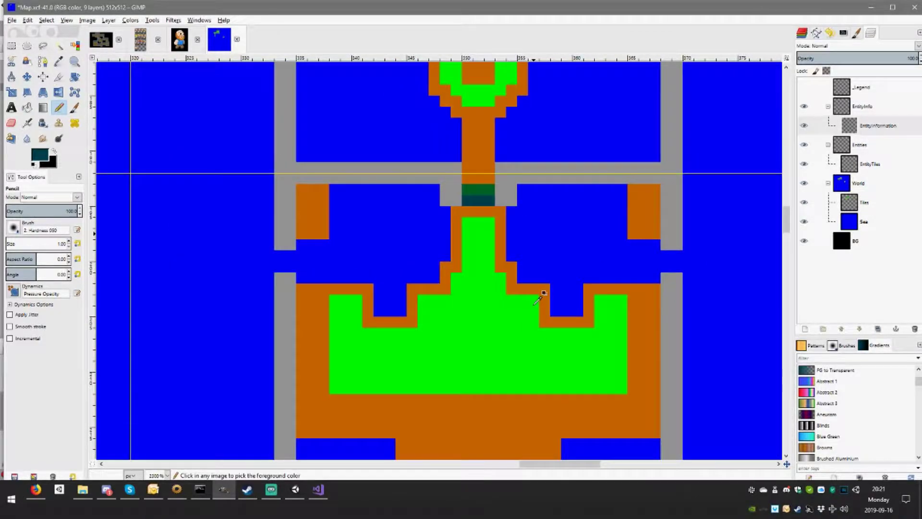
pyautogui.scroll(-3, 543, 293)
pyautogui.scroll(2, 544, 293)
pyautogui.scroll(1, 543, 293)
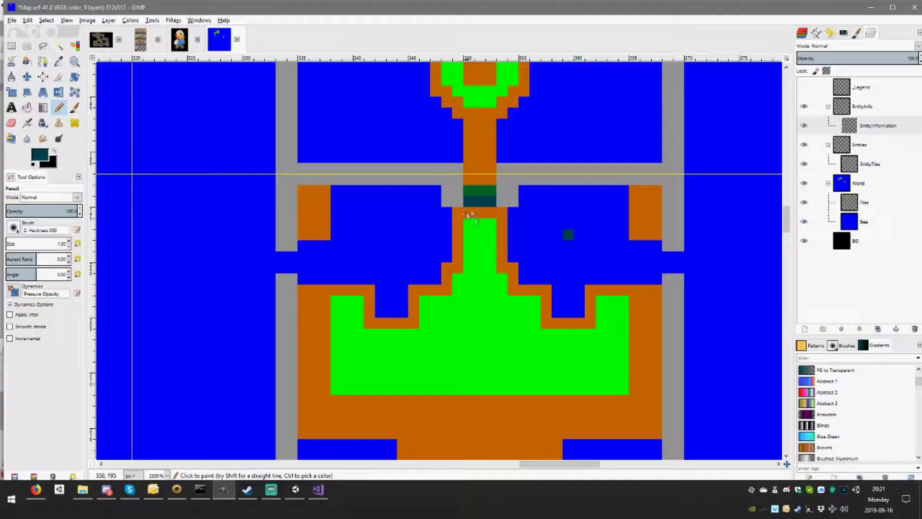
pyautogui.keyDown('ctrl'); pyautogui.click(483, 191); pyautogui.keyUp('ctrl')
pyautogui.click(392, 235)
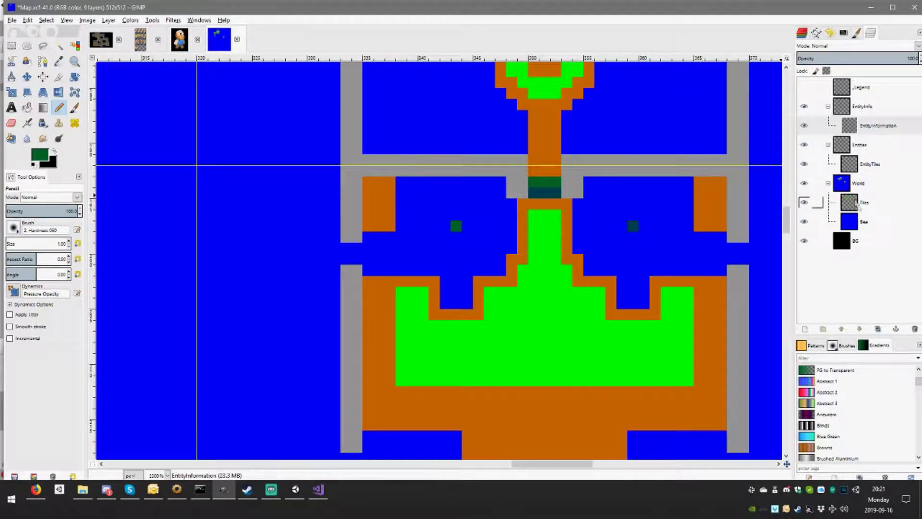
pyautogui.click(864, 204)
pyautogui.keyDown('ctrl'); pyautogui.click(504, 416); pyautogui.keyUp('ctrl')
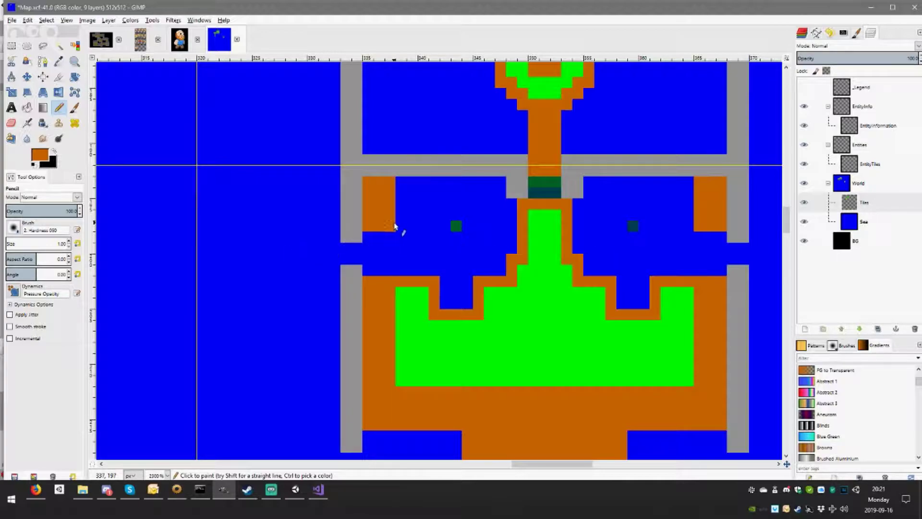
# Pick the wall grey and pencil over the gaps in the left and right walls
pyautogui.keyDown('ctrl'); pyautogui.click(354, 239); pyautogui.keyUp('ctrl')
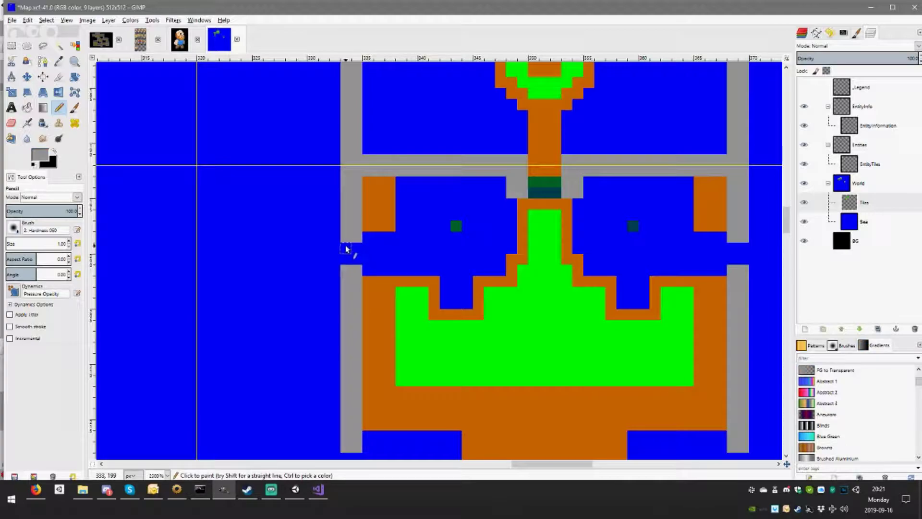
pyautogui.moveTo(345, 249); pyautogui.dragTo(356, 260)
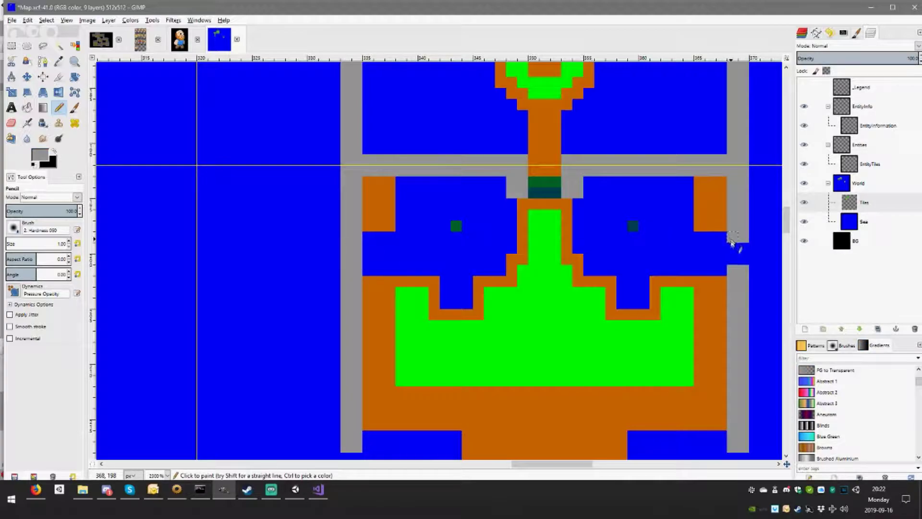
pyautogui.moveTo(731, 242); pyautogui.dragTo(742, 257)
pyautogui.scroll(-2, 624, 248)
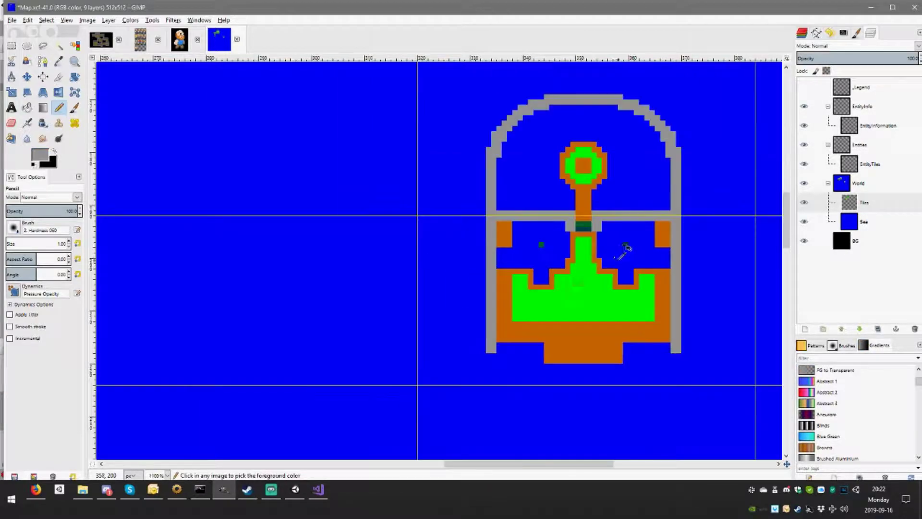
pyautogui.scroll(2, 619, 245)
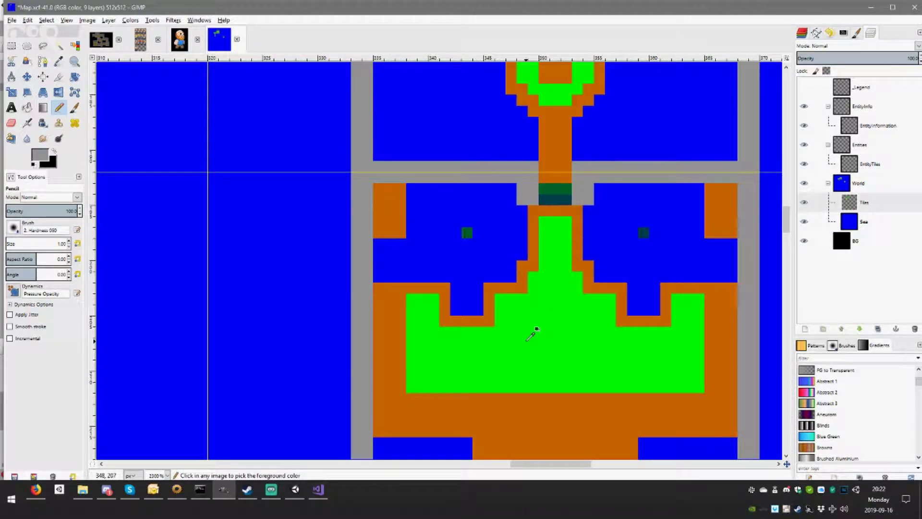
pyautogui.scroll(-2, 531, 330)
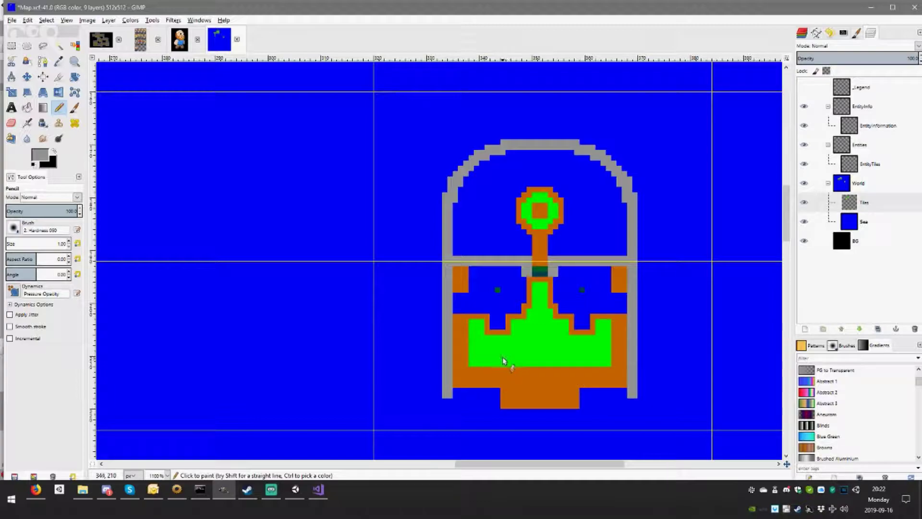
# Zoom out and pan to review the finished domed structure beside the island map
pyautogui.scroll(1, 562, 337)
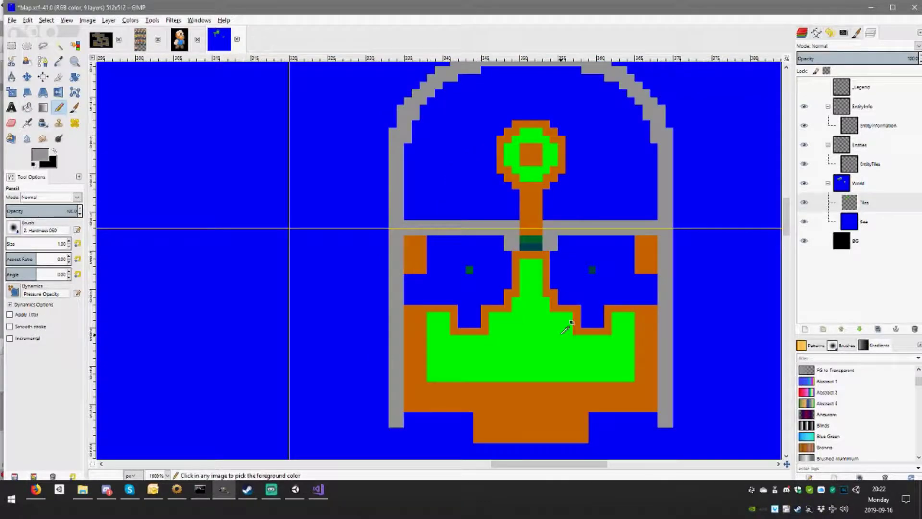
pyautogui.scroll(2, 562, 336)
pyautogui.scroll(-2, 561, 337)
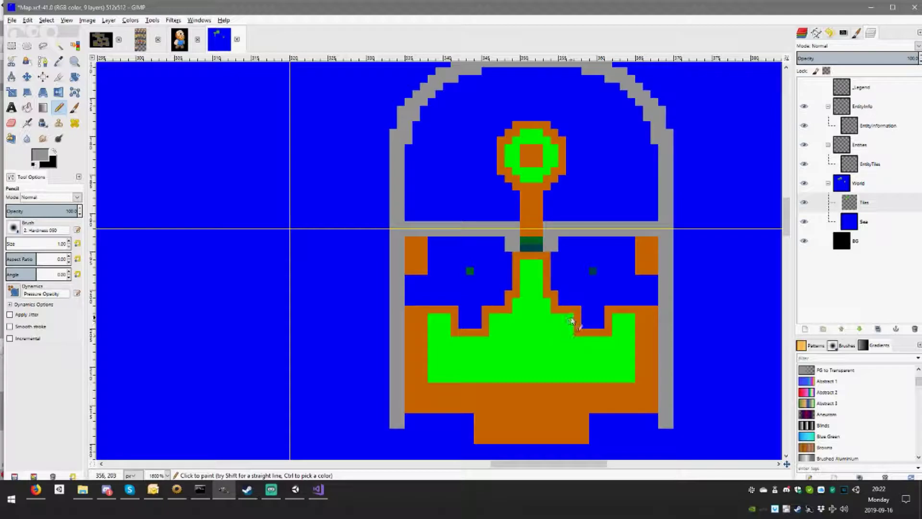
pyautogui.scroll(-2, 420, 268)
pyautogui.scroll(-1, 420, 277)
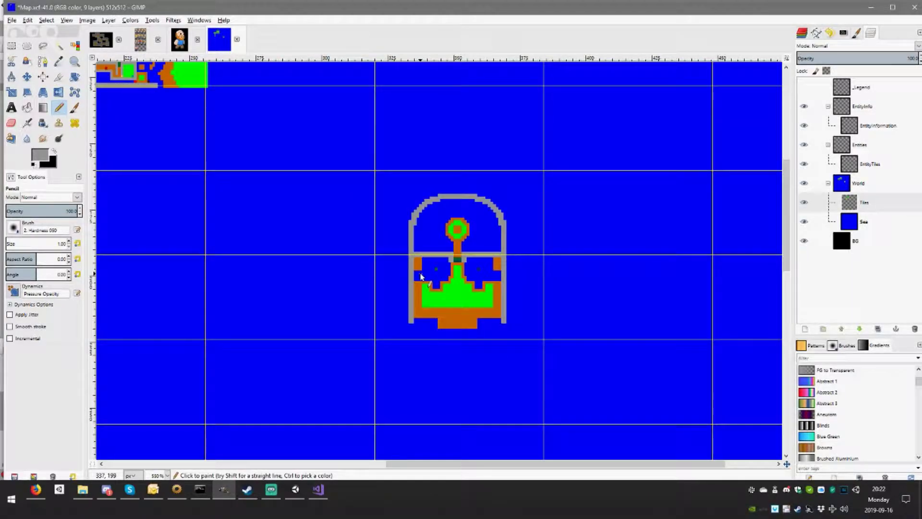
pyautogui.scroll(2, 509, 266)
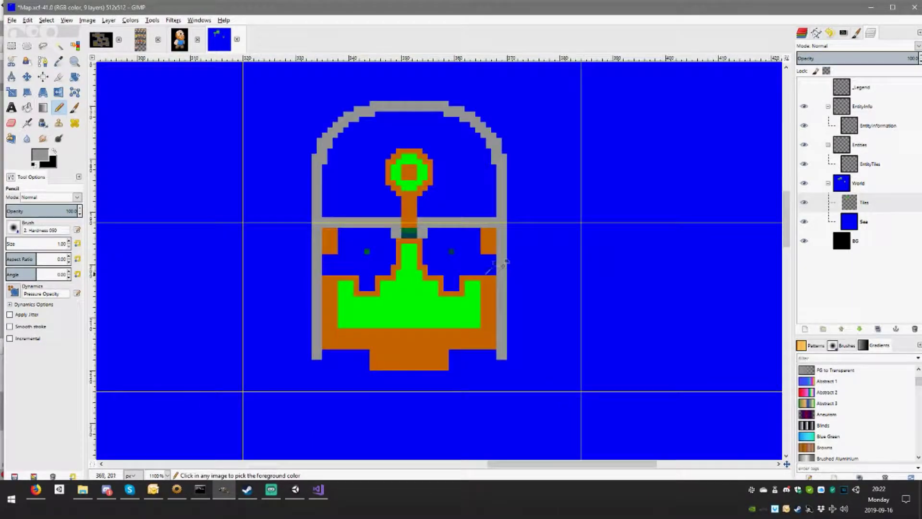
pyautogui.scroll(-1, 426, 277)
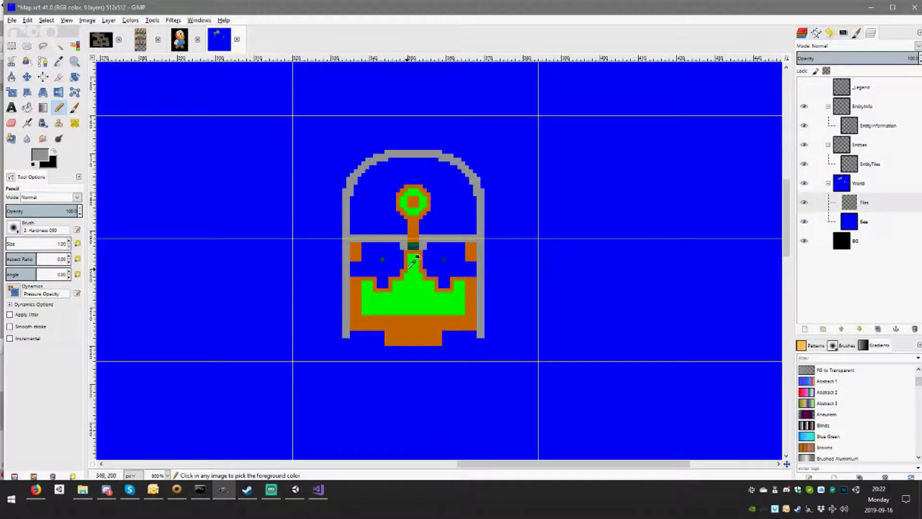
pyautogui.hscroll(-3, 412, 264)
pyautogui.scroll(2, 479, 267)
pyautogui.scroll(-1, 481, 262)
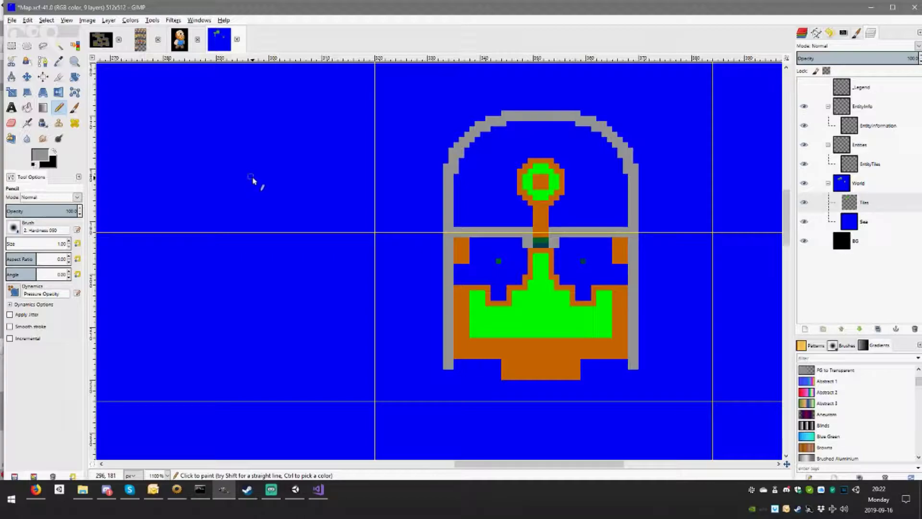
pyautogui.scroll(-2, 342, 183)
pyautogui.scroll(2, 399, 194)
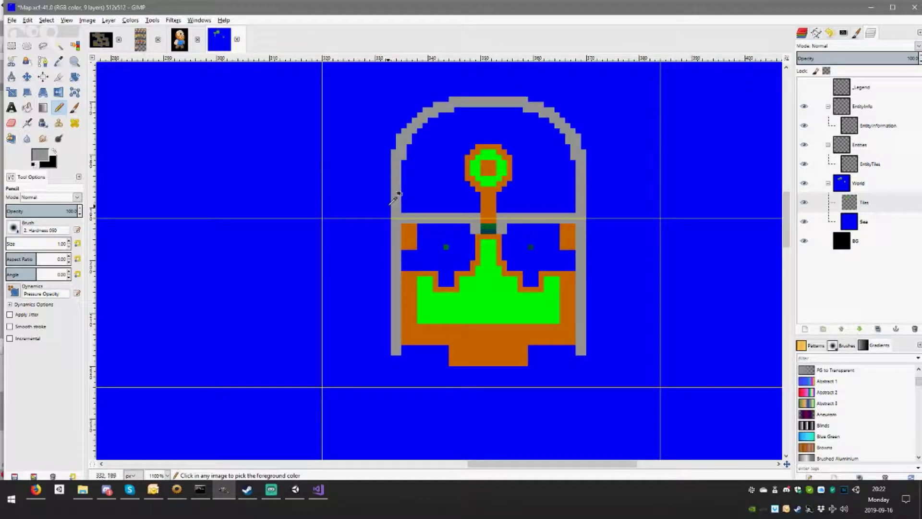
pyautogui.scroll(-2, 385, 190)
pyautogui.scroll(2, 319, 212)
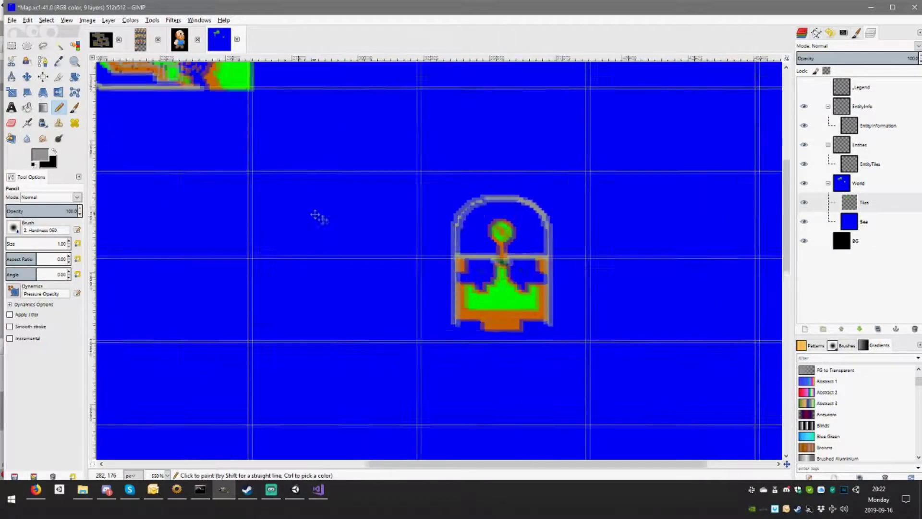
pyautogui.hscroll(-2, 262, 172)
pyautogui.scroll(1, 250, 180)
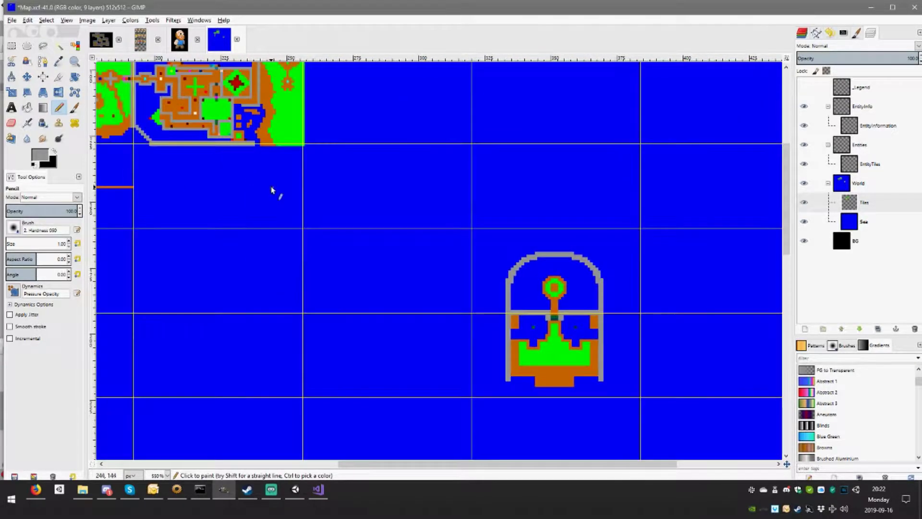
pyautogui.scroll(1, 255, 169)
pyautogui.scroll(3, 237, 166)
pyautogui.hscroll(-1, 236, 166)
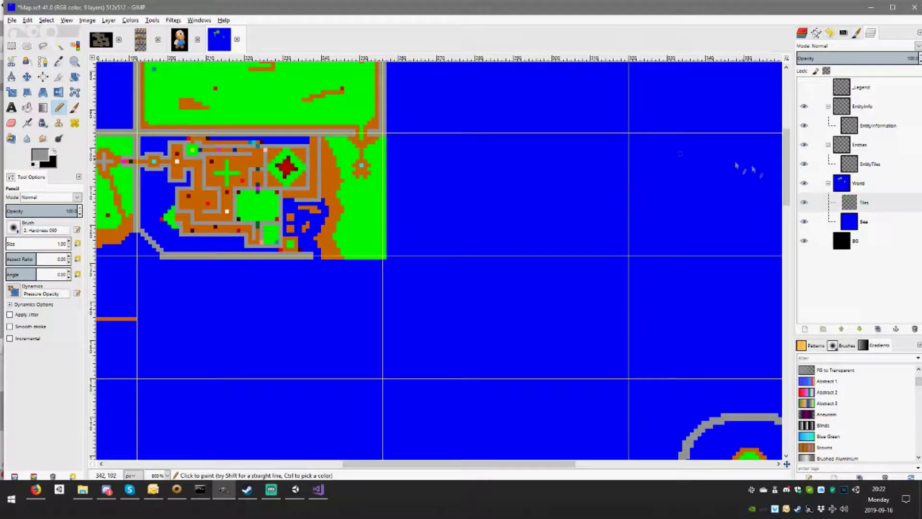
# Activate the EntityTiles layer and pick red from an existing entity pixel
pyautogui.click(864, 164)
pyautogui.scroll(1, 256, 184)
pyautogui.scroll(1, 256, 184)
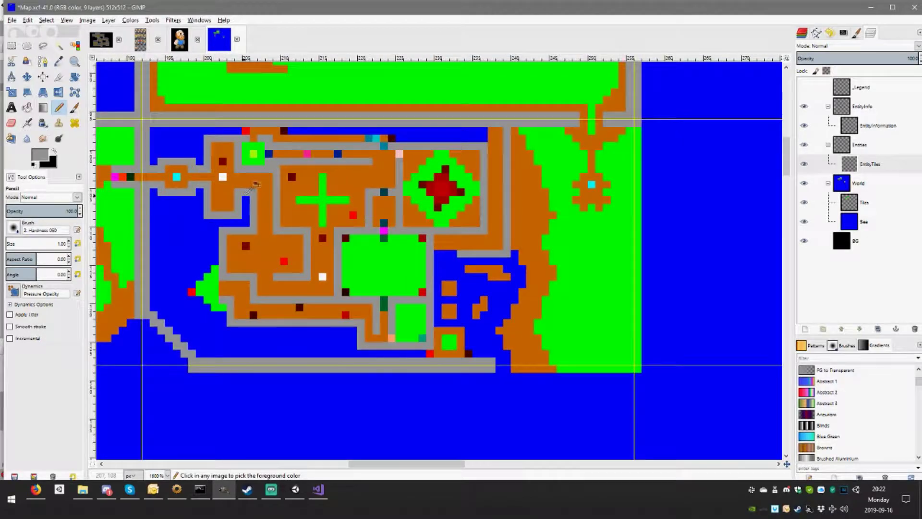
pyautogui.keyDown('ctrl'); pyautogui.click(284, 262); pyautogui.keyUp('ctrl')
pyautogui.scroll(-5, 535, 298)
pyautogui.hscroll(10, 432, 250)
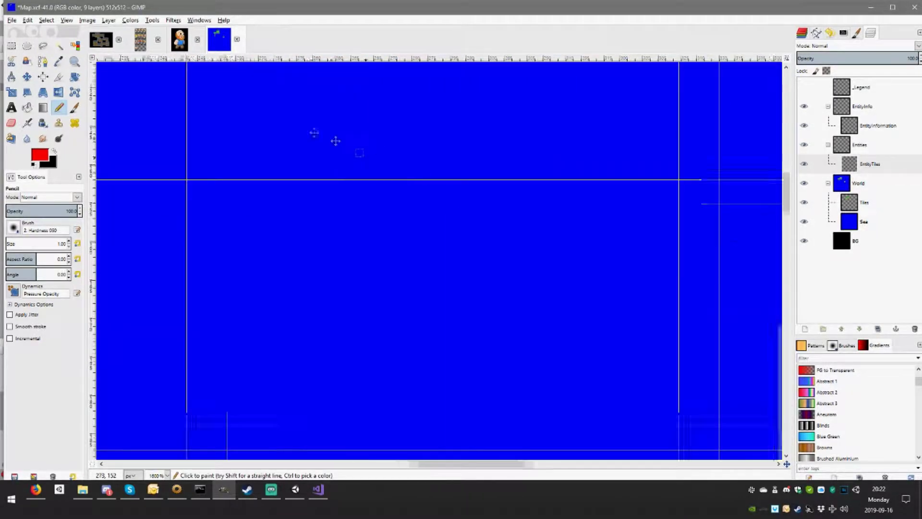
pyautogui.scroll(-3, 408, 216)
pyautogui.hscroll(4, 394, 192)
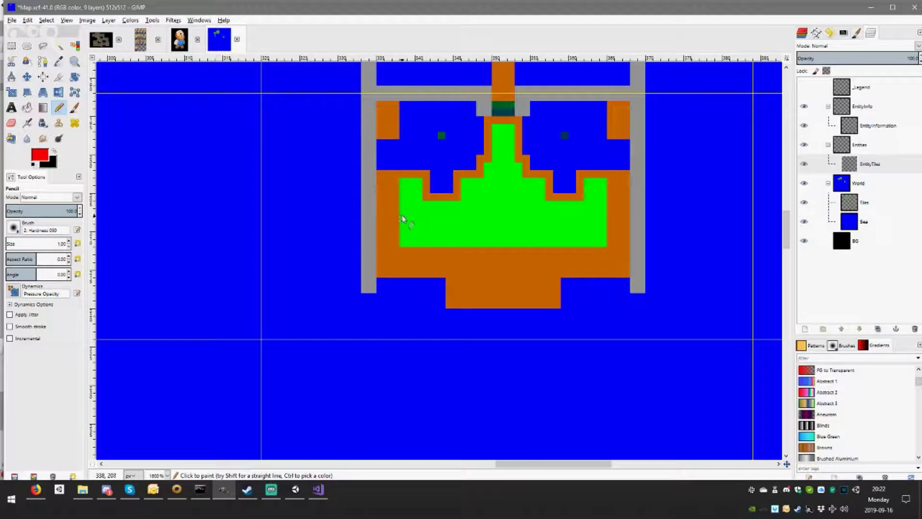
pyautogui.scroll(2, 497, 227)
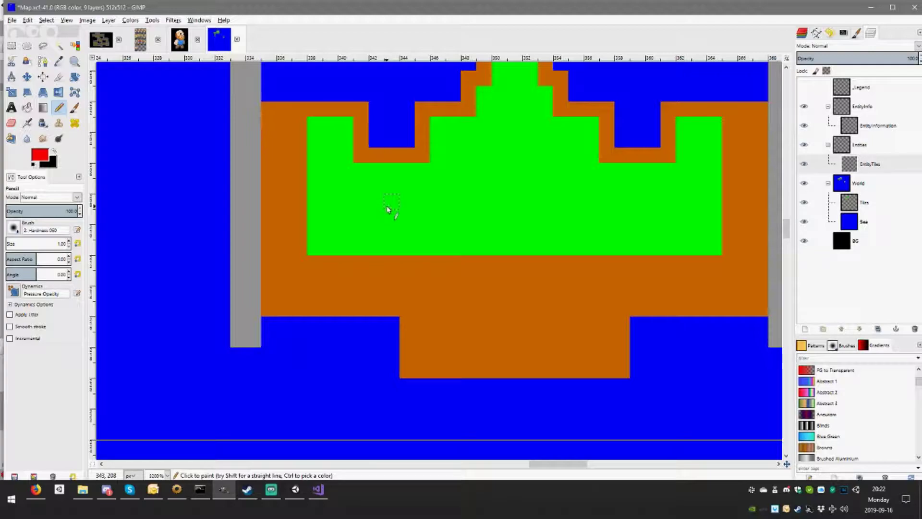
# Pencil two red entity pixels onto the green grass inside the arch island
pyautogui.click(390, 206)
pyautogui.click(632, 207)
pyautogui.scroll(-5, 632, 210)
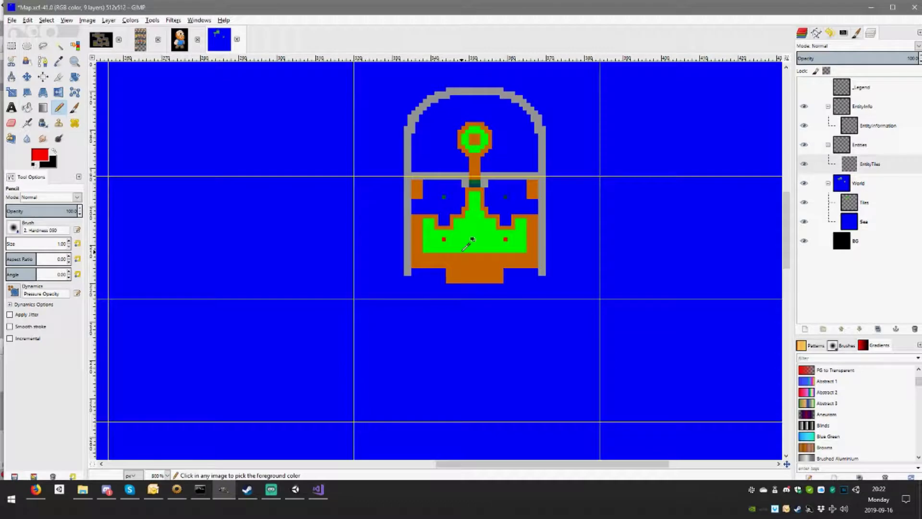
pyautogui.scroll(1, 464, 231)
pyautogui.scroll(1, 432, 216)
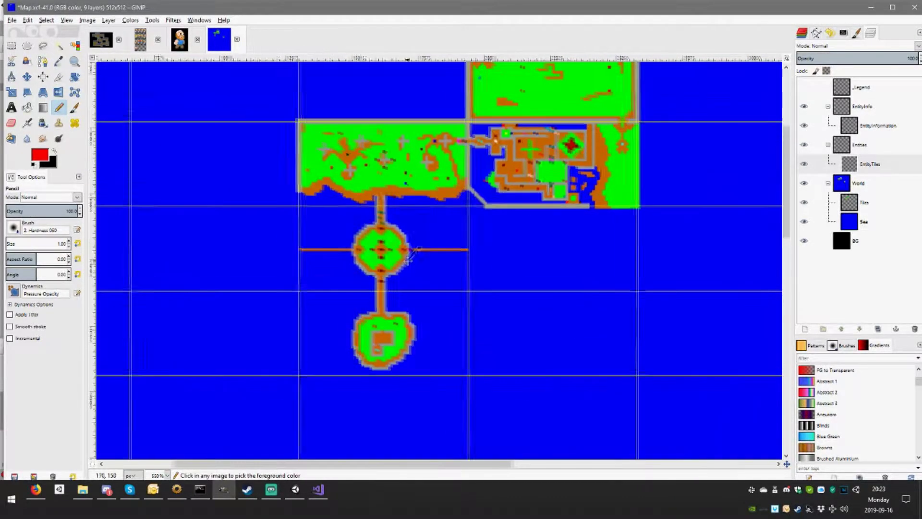
pyautogui.scroll(1, 408, 202)
pyautogui.scroll(1, 384, 187)
pyautogui.scroll(-2, 408, 231)
pyautogui.scroll(1, 435, 235)
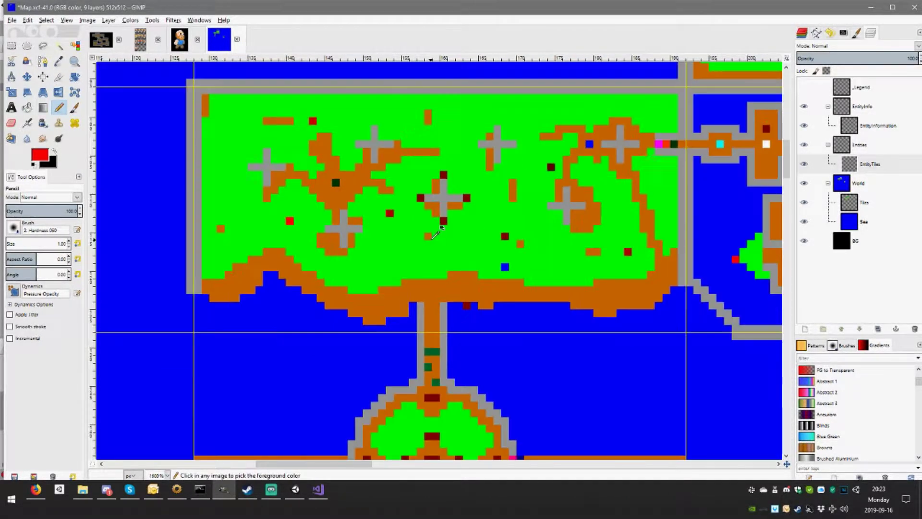
pyautogui.hscroll(3, 456, 249)
pyautogui.hscroll(2, 505, 269)
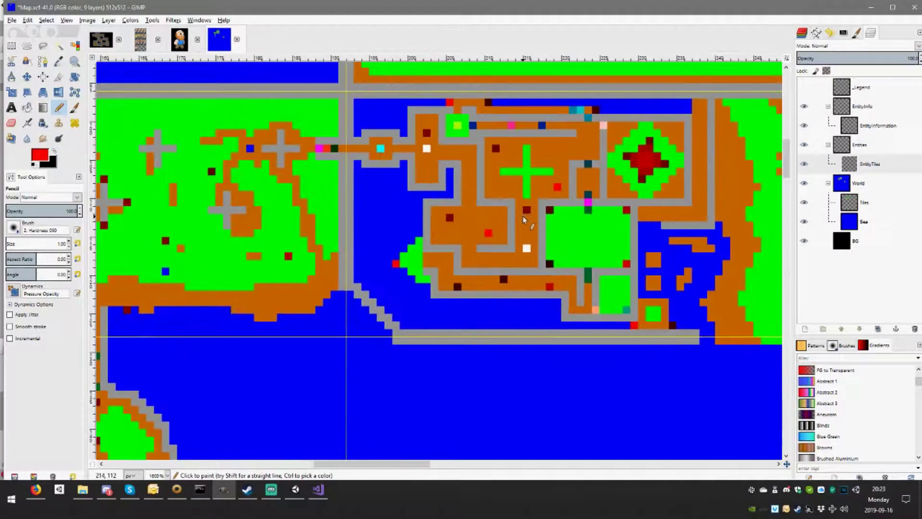
# Make EntityInformation the active layer and pick the dark red colour from the map
pyautogui.press('ctrl')
pyautogui.click(878, 125)
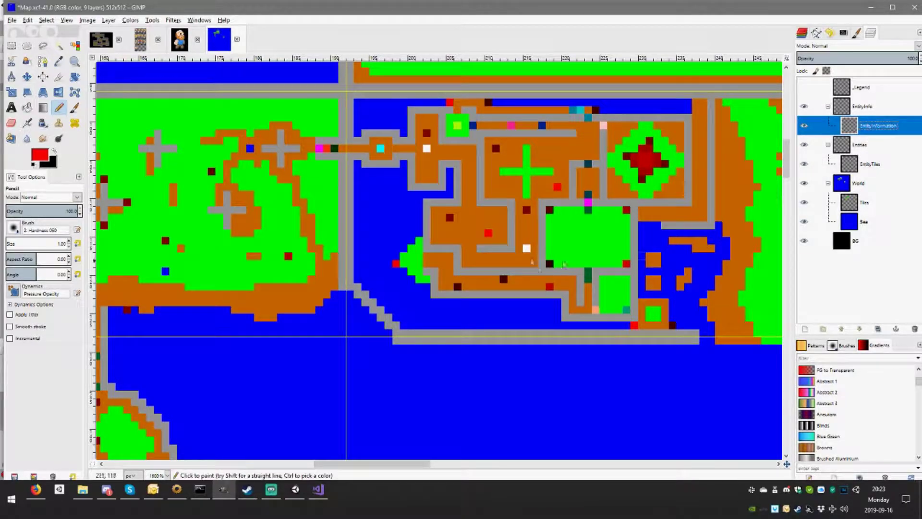
pyautogui.keyDown('ctrl'); pyautogui.click(504, 279); pyautogui.keyUp('ctrl')
pyautogui.hscroll(10, 500, 278)
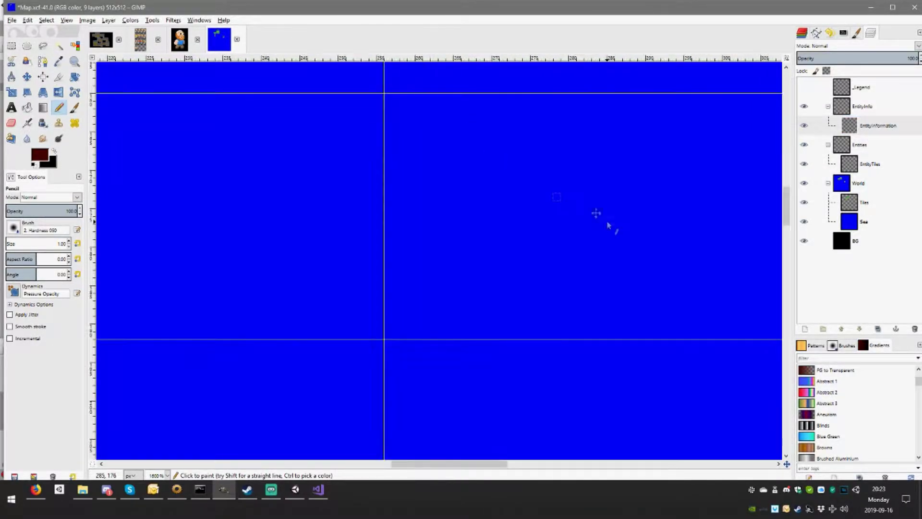
pyautogui.hscroll(5, 607, 226)
pyautogui.scroll(-2, 438, 137)
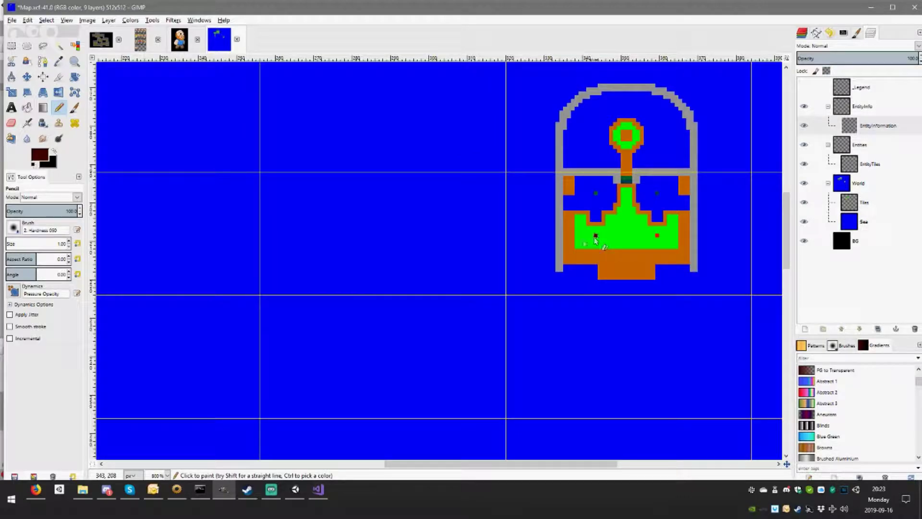
pyautogui.scroll(-2, 594, 240)
pyautogui.scroll(3, 581, 247)
pyautogui.scroll(2, 574, 255)
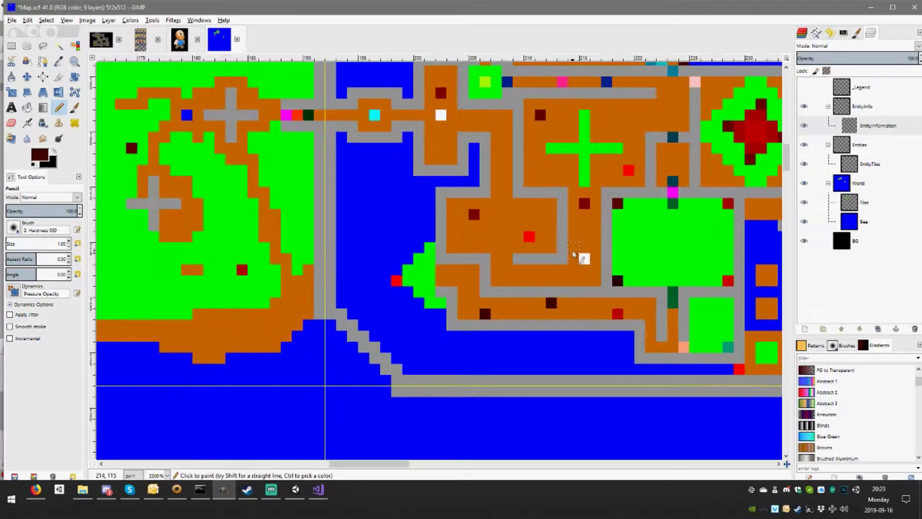
# Pan to the lower part of the town and pick the red colour from a map pixel
pyautogui.moveTo(648, 318); pyautogui.dragTo(594, 332)
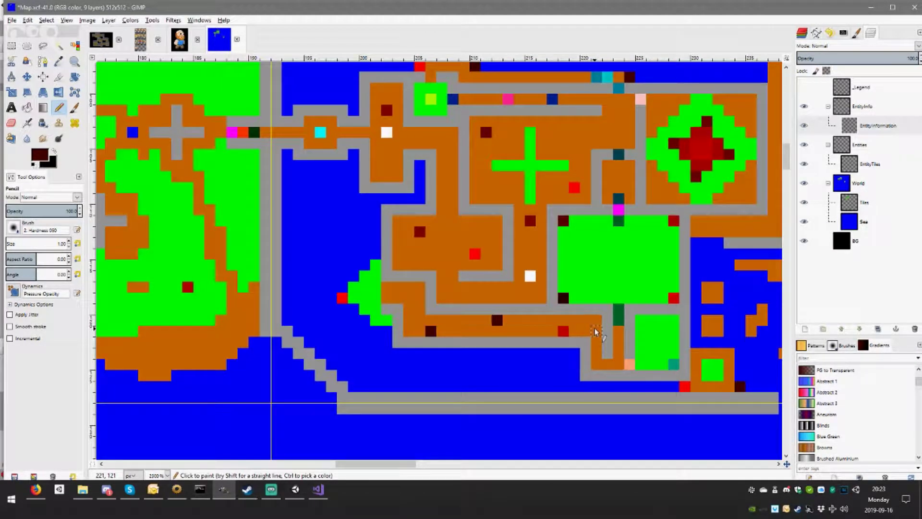
pyautogui.keyDown('ctrl'); pyautogui.click(564, 331); pyautogui.keyUp('ctrl')
pyautogui.hscroll(10, 653, 370)
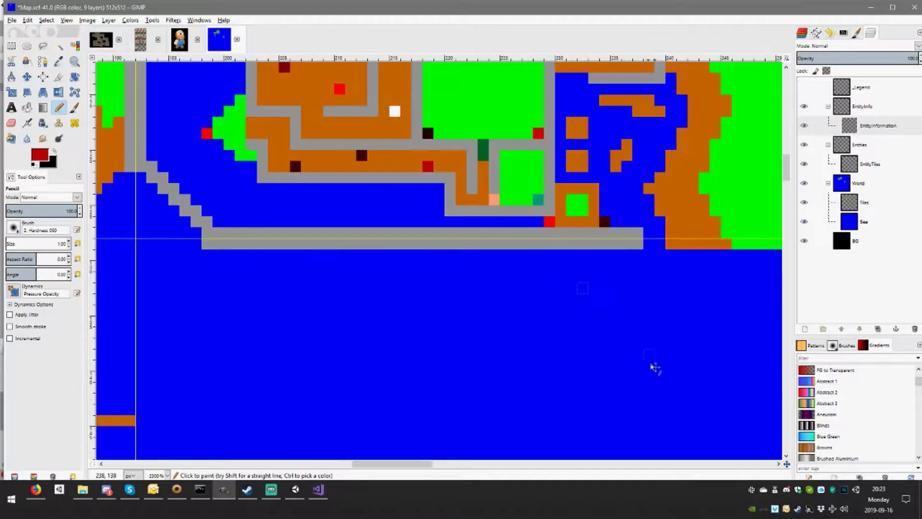
pyautogui.hscroll(10, 469, 164)
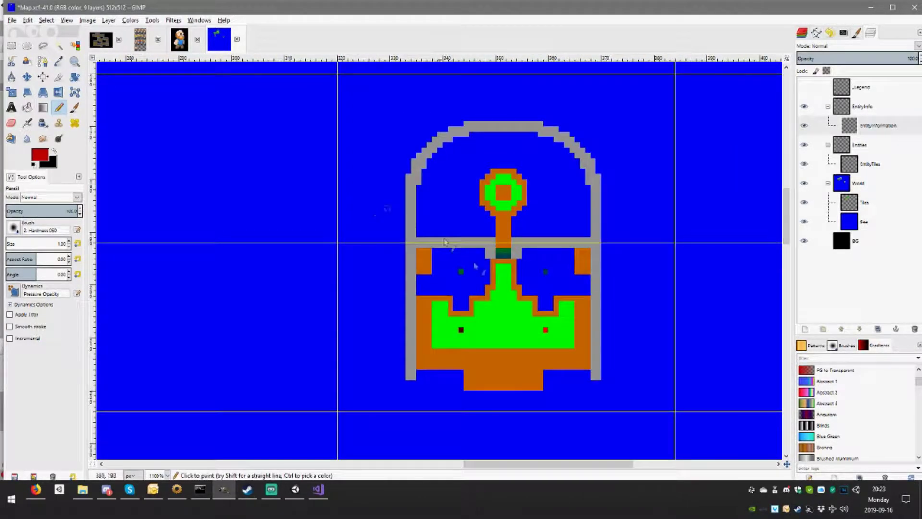
pyautogui.scroll(-5, 557, 356)
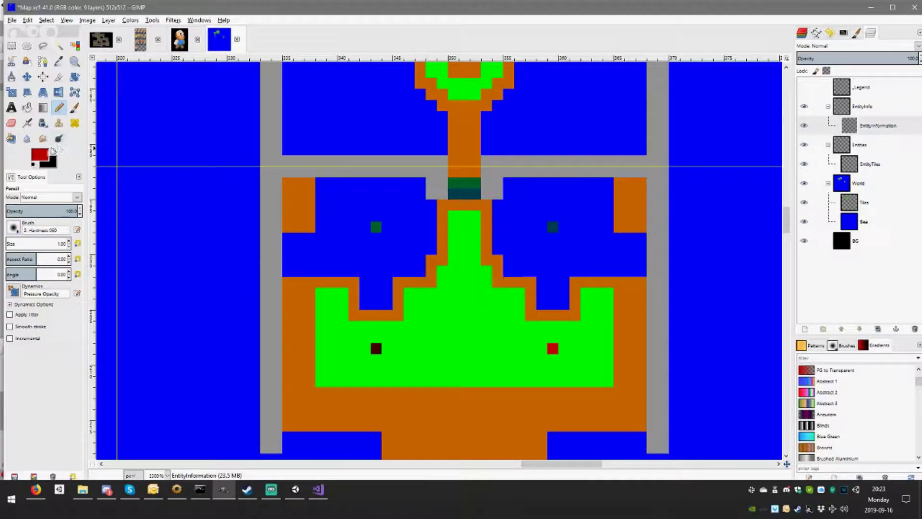
# Set the foreground colour's red value to 192
pyautogui.click(40, 154)
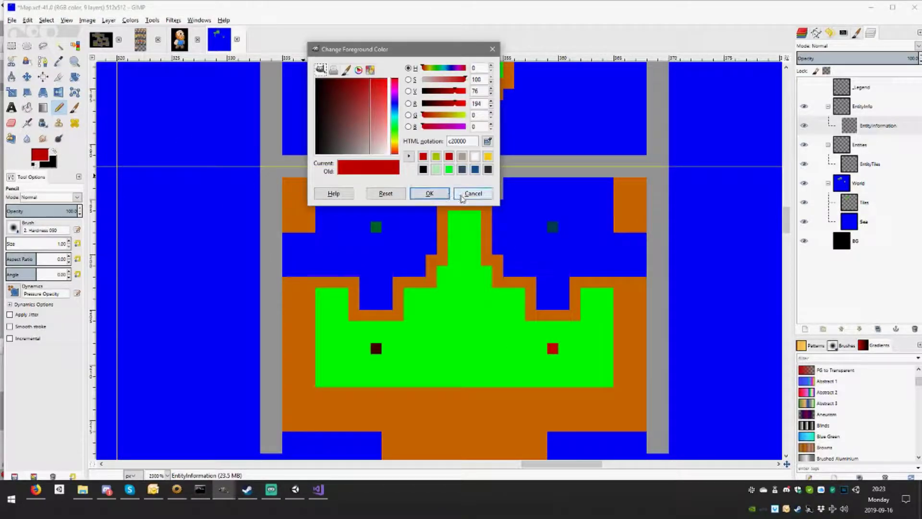
pyautogui.doubleClick(477, 103)
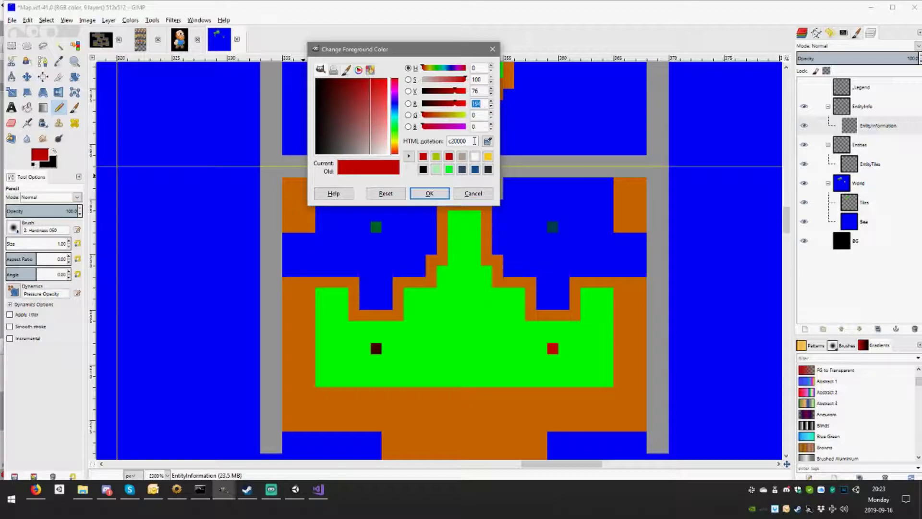
pyautogui.write('192')
pyautogui.click(446, 189)
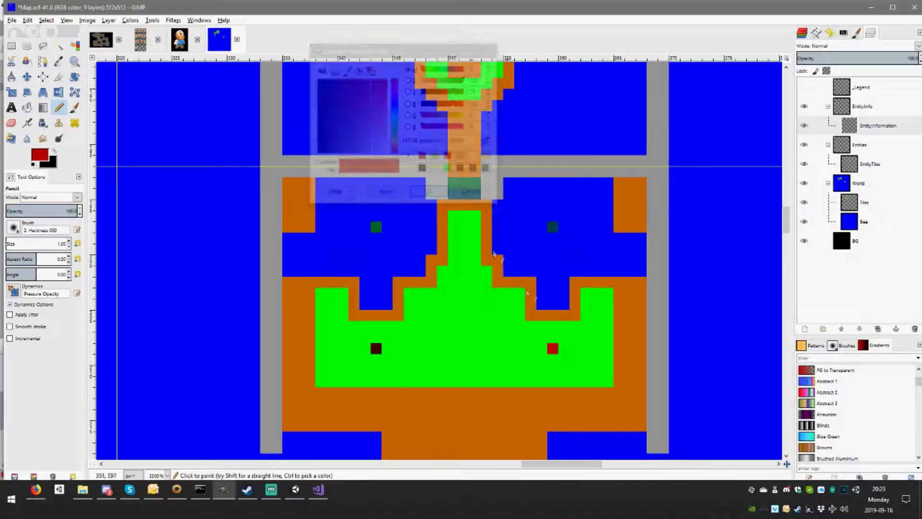
# Make EntityInformation the active layer and pick the dark red colour from the map
pyautogui.scroll(-3, 595, 333)
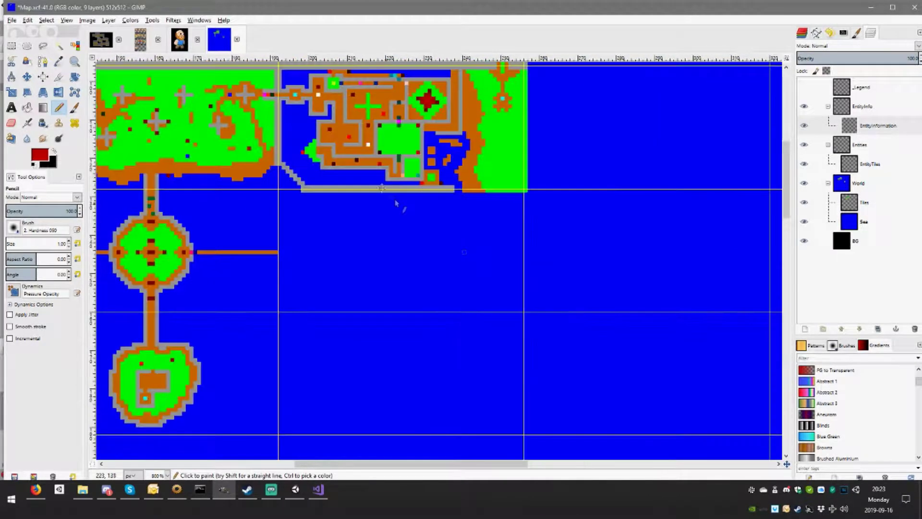
pyautogui.scroll(2, 450, 217)
pyautogui.scroll(-5, 500, 237)
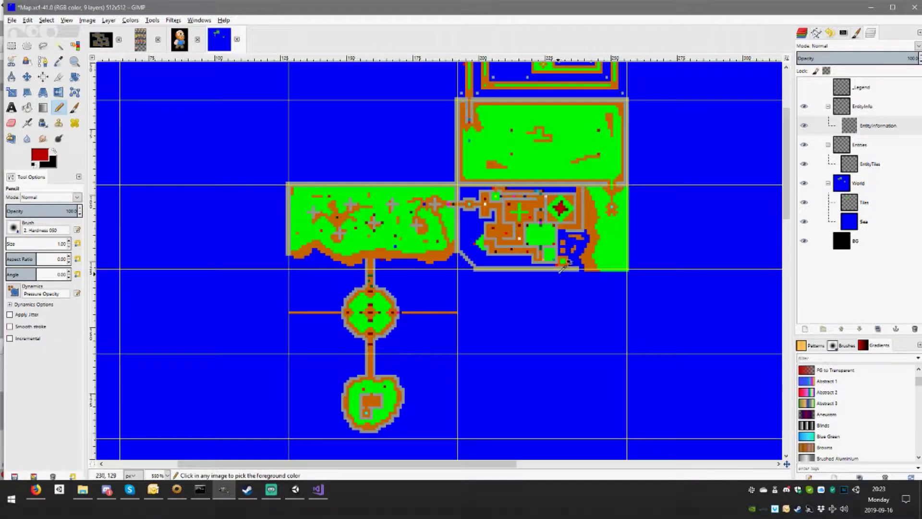
pyautogui.scroll(4, 528, 264)
pyautogui.scroll(2, 481, 249)
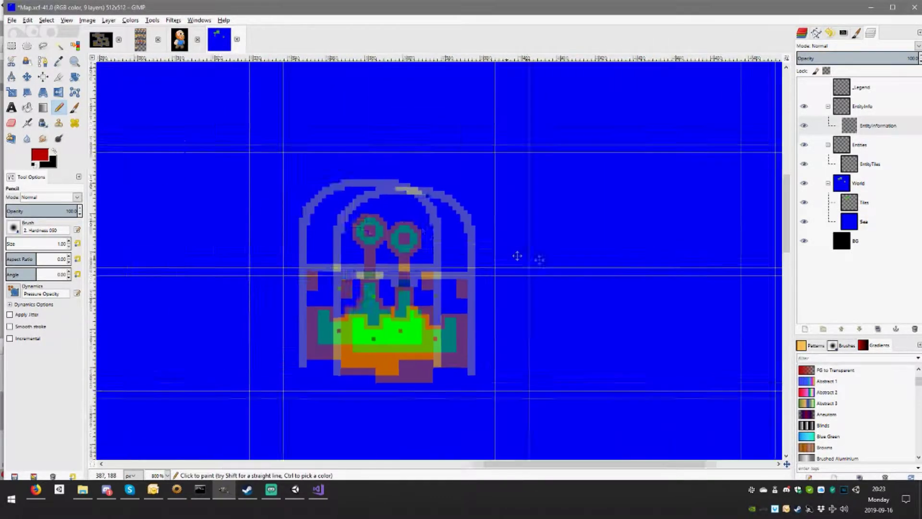
pyautogui.scroll(-1, 480, 254)
pyautogui.scroll(2, 473, 285)
pyautogui.scroll(-2, 472, 285)
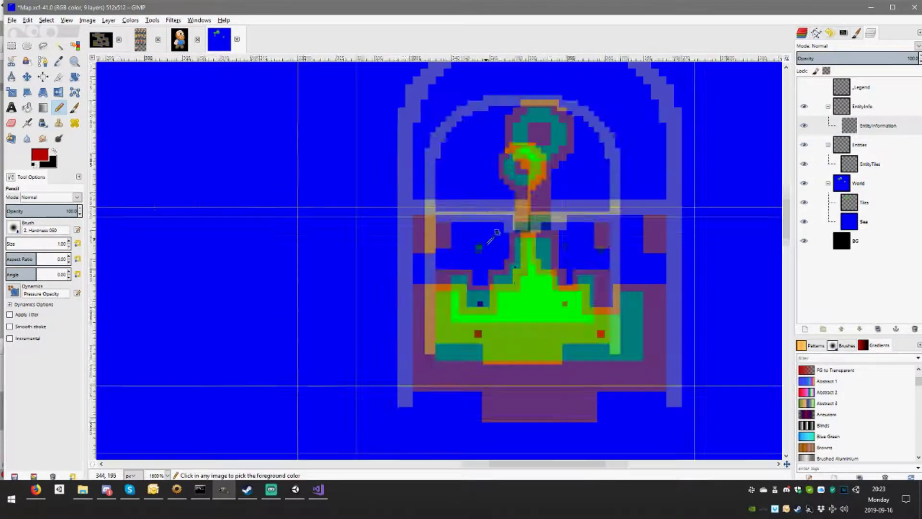
pyautogui.scroll(-2, 472, 286)
pyautogui.click(895, 127)
pyautogui.scroll(2, 556, 189)
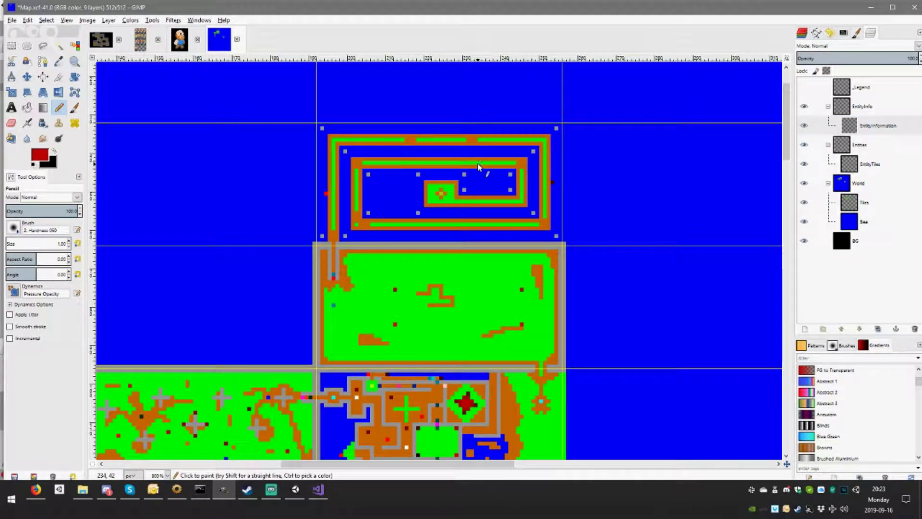
pyautogui.scroll(-5, 479, 166)
pyautogui.hscroll(-4, 385, 240)
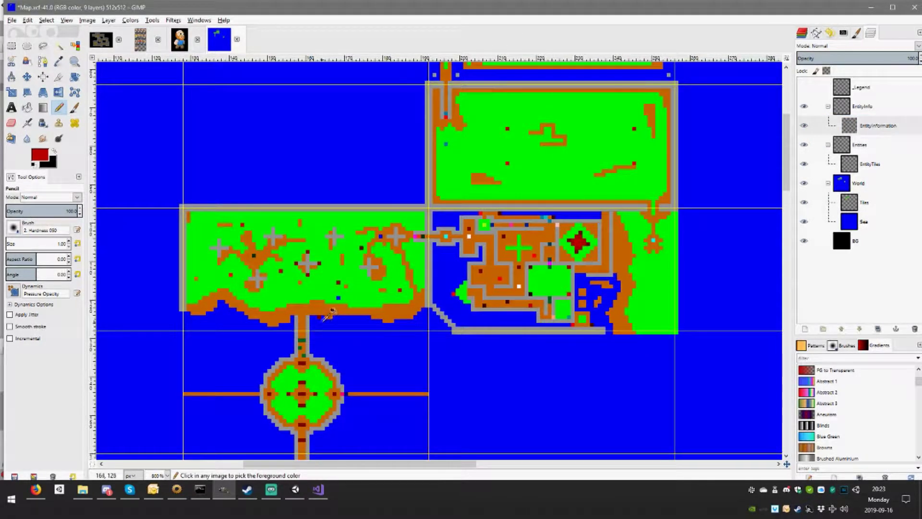
pyautogui.keyDown('ctrl'); pyautogui.click(328, 307); pyautogui.keyUp('ctrl')
# Paint a dark red pixel in the water just below the orange base
pyautogui.scroll(3, 486, 255)
pyautogui.scroll(-2, 432, 240)
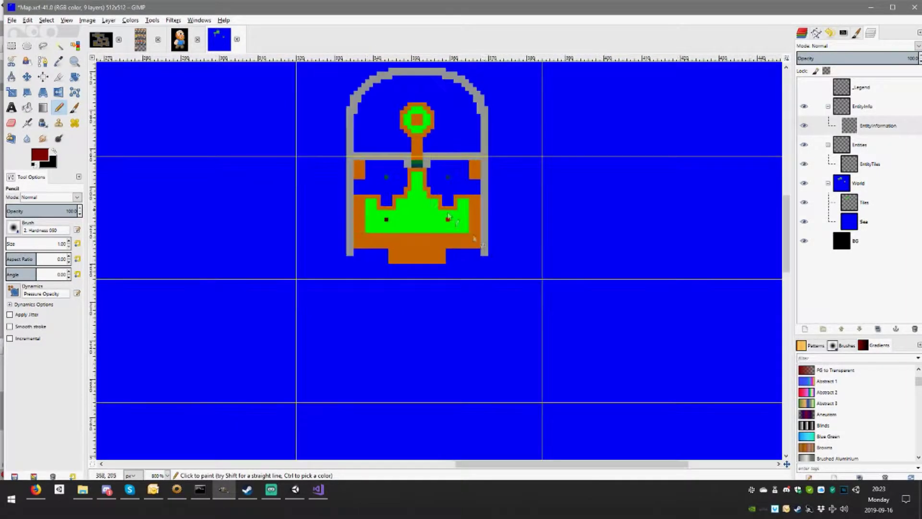
pyautogui.scroll(2, 358, 254)
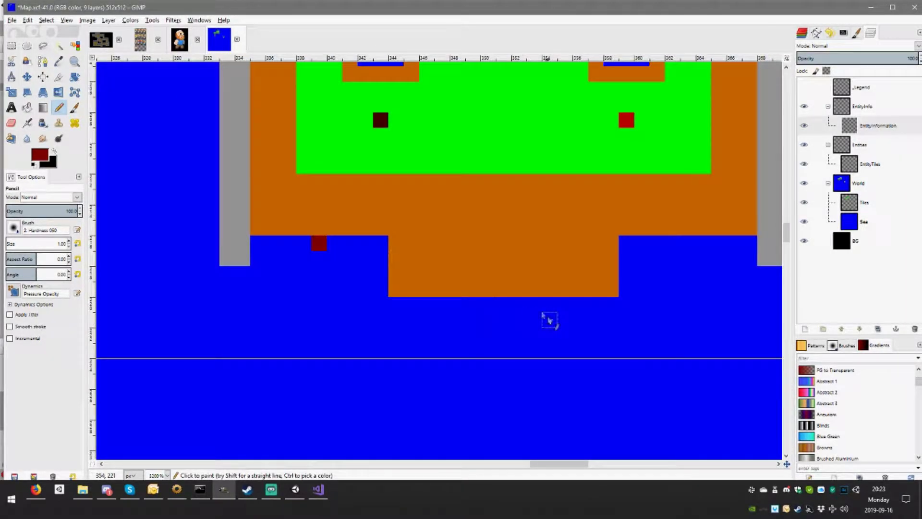
pyautogui.click(504, 304)
pyautogui.keyDown('ctrl'); pyautogui.scroll(-6, 581, 308); pyautogui.keyUp('ctrl')
pyautogui.keyDown('ctrl'); pyautogui.scroll(2, 570, 332); pyautogui.keyUp('ctrl')
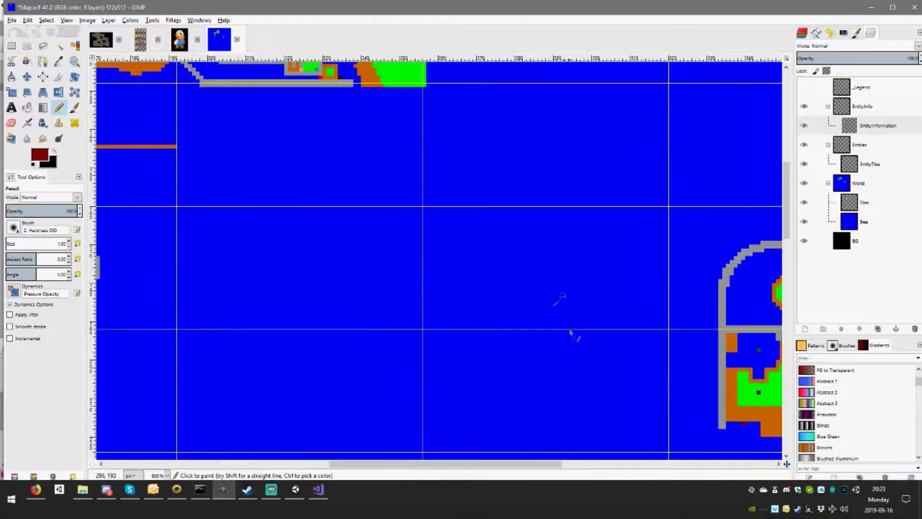
pyautogui.keyDown('ctrl'); pyautogui.scroll(-3, 570, 332); pyautogui.keyUp('ctrl')
pyautogui.keyDown('ctrl'); pyautogui.scroll(1, 383, 205); pyautogui.keyUp('ctrl')
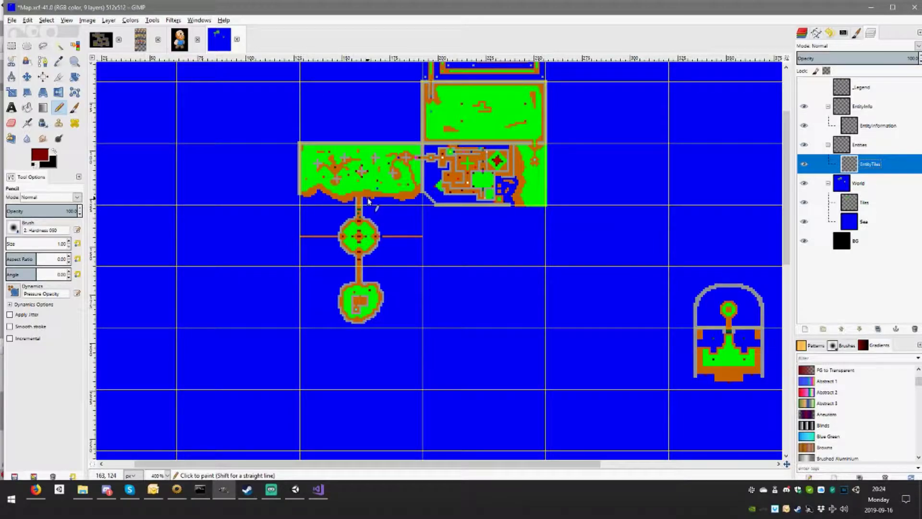
pyautogui.keyDown('ctrl'); pyautogui.click(371, 188); pyautogui.keyUp('ctrl')
pyautogui.keyDown('ctrl'); pyautogui.scroll(2, 370, 169); pyautogui.keyUp('ctrl')
pyautogui.keyDown('ctrl'); pyautogui.scroll(2, 370, 169); pyautogui.keyUp('ctrl')
pyautogui.keyDown('ctrl'); pyautogui.scroll(1, 370, 169); pyautogui.keyUp('ctrl')
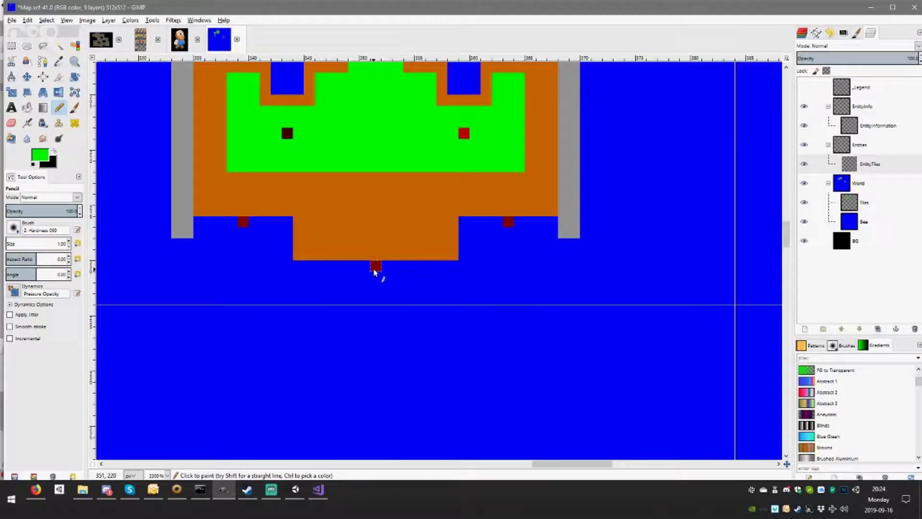
pyautogui.scroll(-2, 511, 229)
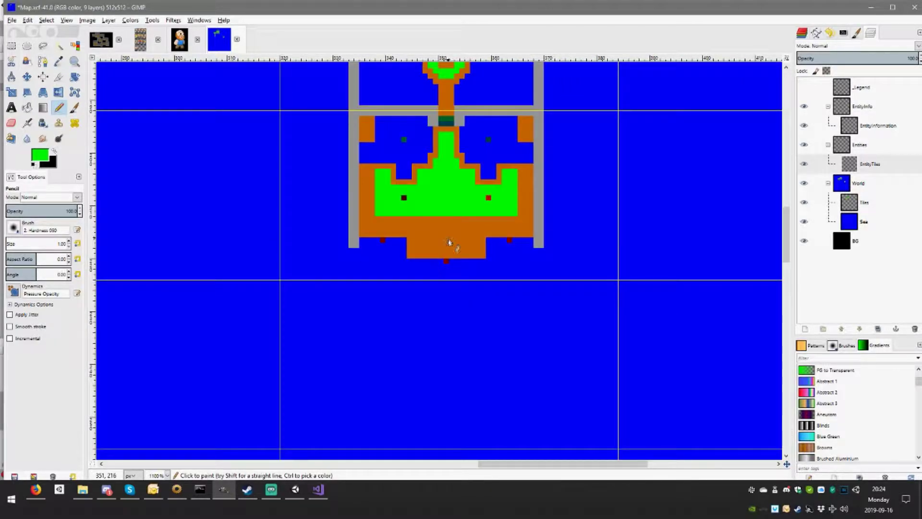
pyautogui.scroll(-3, 336, 188)
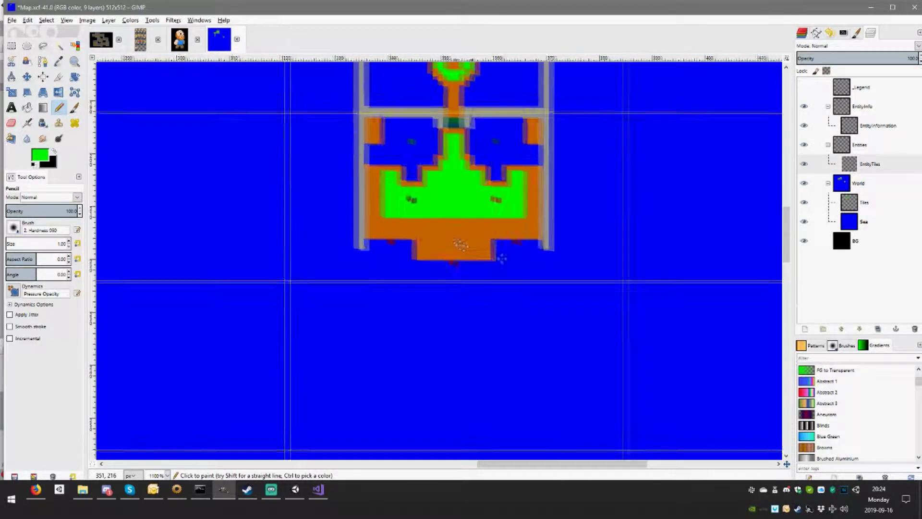
pyautogui.moveTo(284, 164); pyautogui.dragTo(442, 253)
pyautogui.scroll(2, 377, 144)
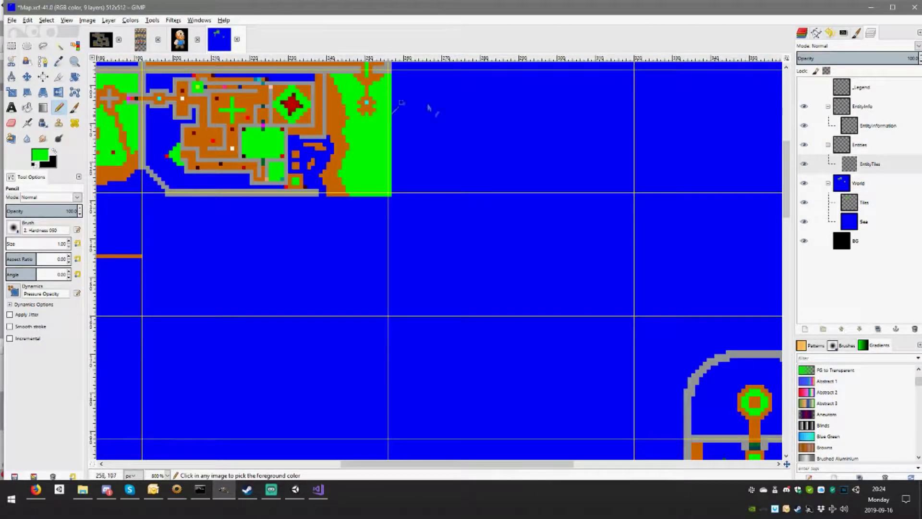
pyautogui.keyDown('ctrl'); pyautogui.click(371, 96); pyautogui.keyUp('ctrl')
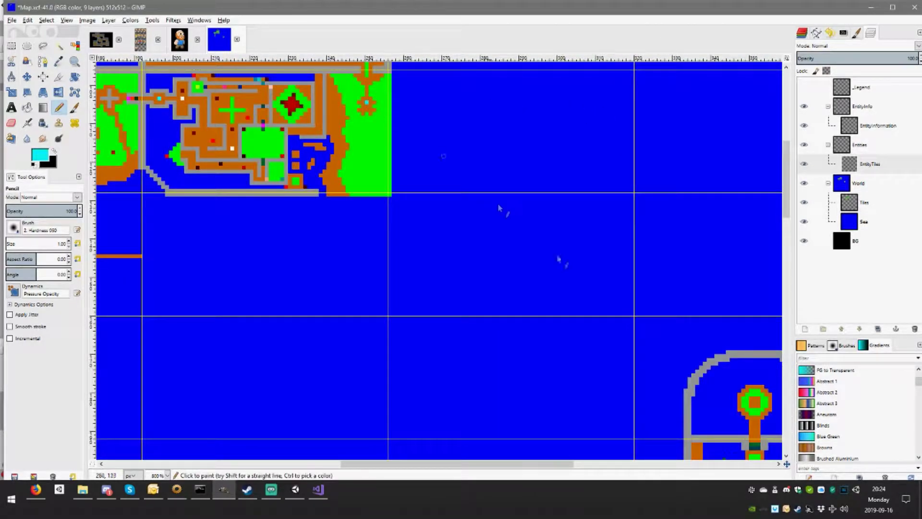
pyautogui.scroll(4, 406, 300)
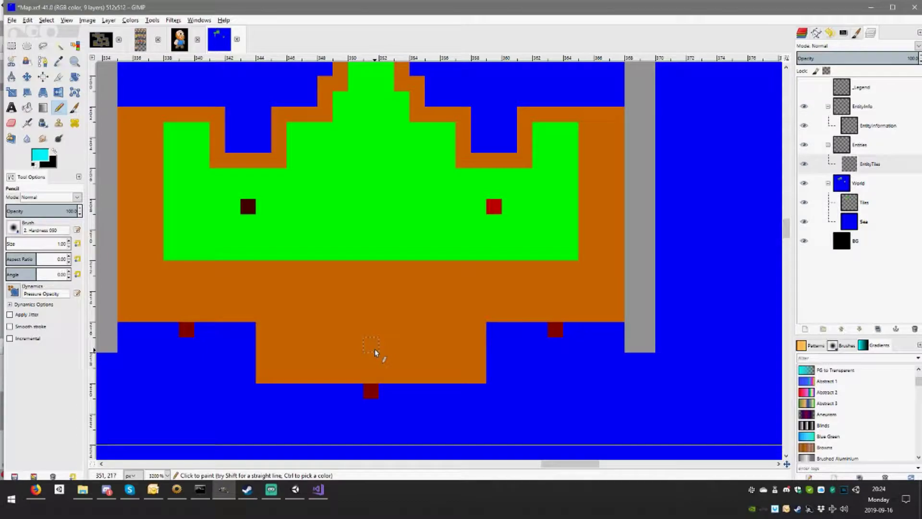
pyautogui.click(374, 346)
pyautogui.moveTo(511, 206); pyautogui.dragTo(597, 321)
pyautogui.scroll(5, 595, 288)
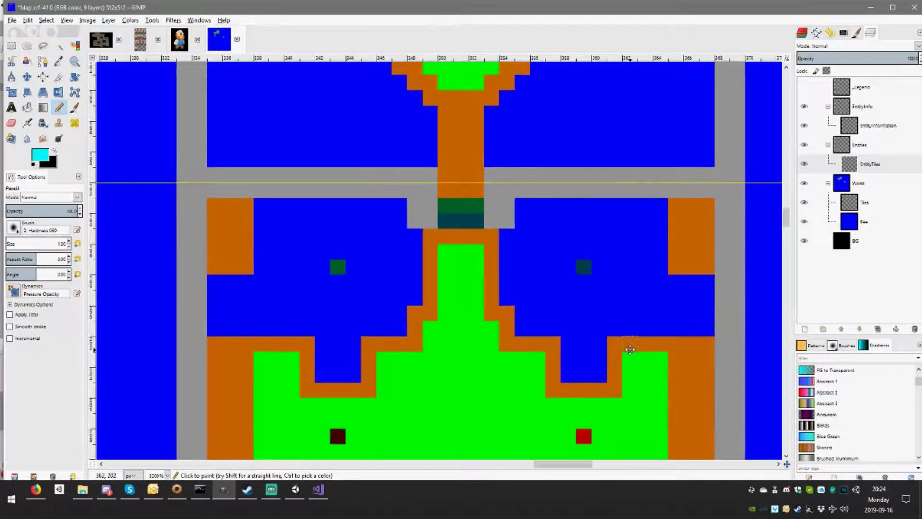
pyautogui.scroll(1, 587, 253)
pyautogui.scroll(3, 529, 187)
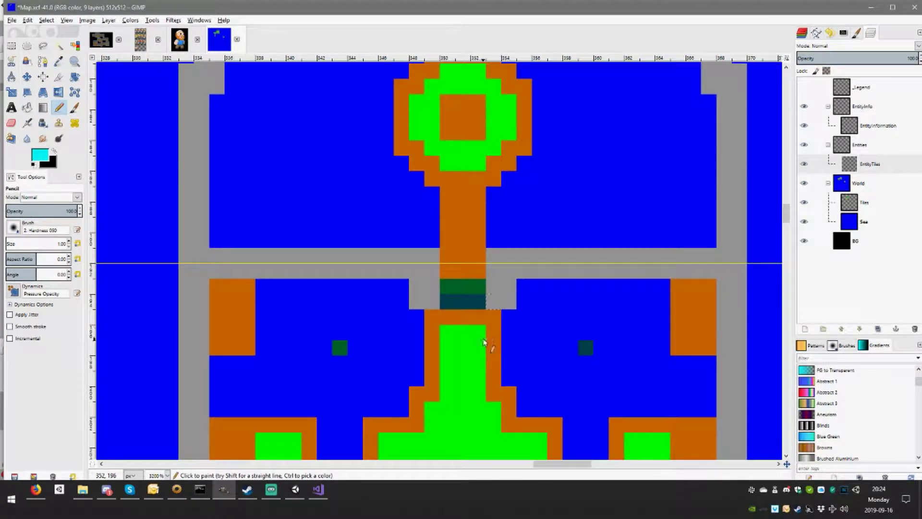
# Bring Visual Studio forward and open the TreasureChest.cs script
pyautogui.click(318, 489)
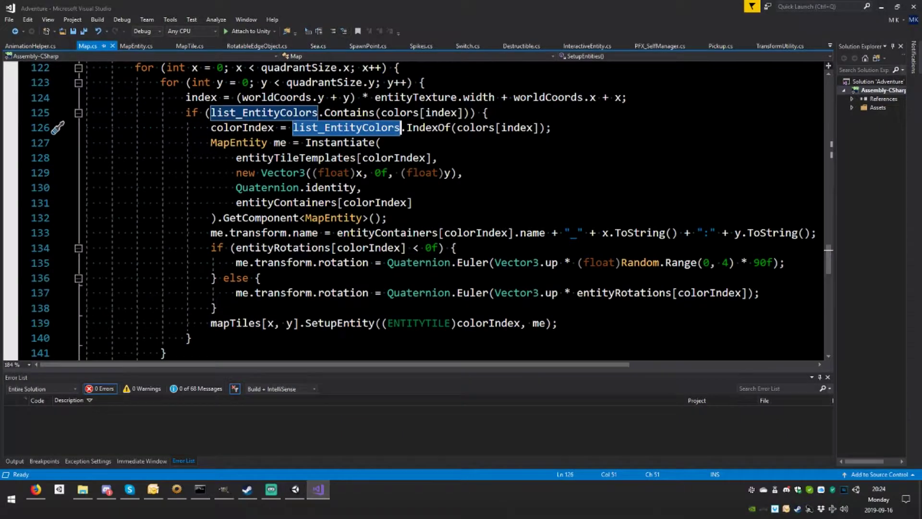
pyautogui.scroll(8, 293, 238)
pyautogui.scroll(8, 293, 238)
pyautogui.scroll(10, 293, 238)
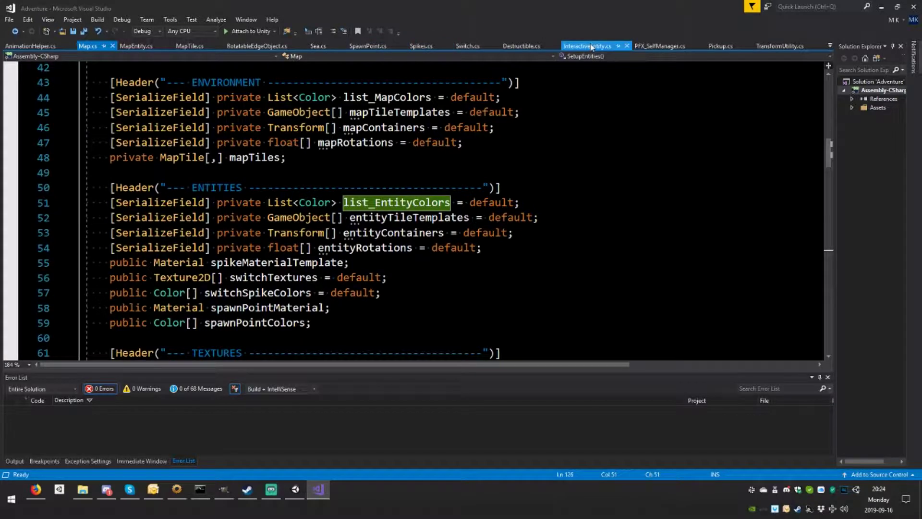
pyautogui.click(833, 46)
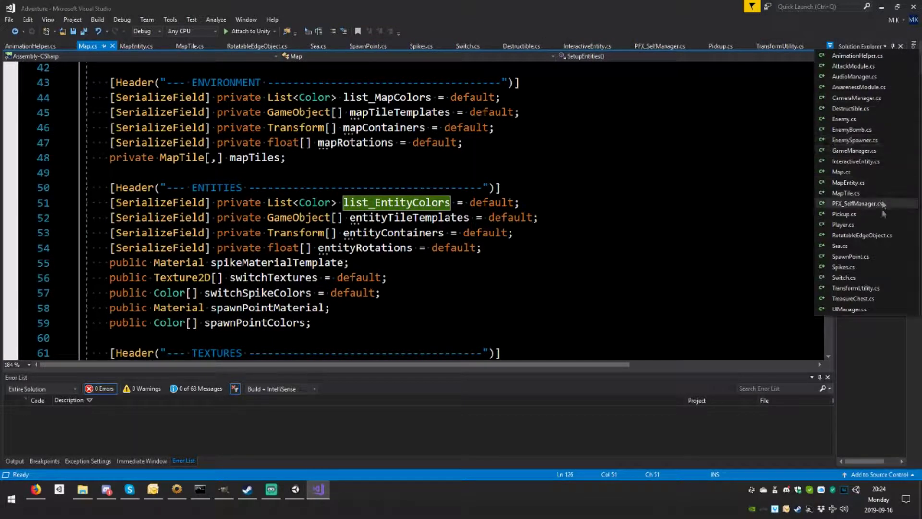
pyautogui.click(855, 298)
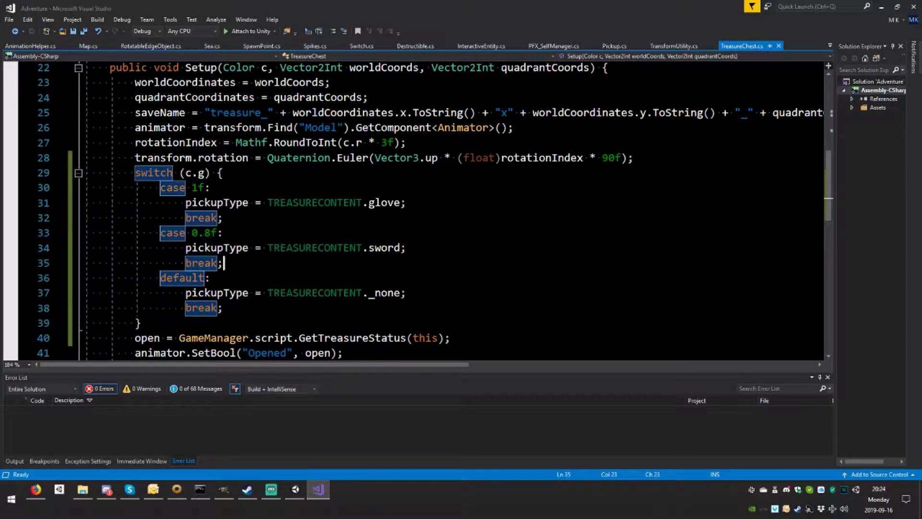
# Duplicate the case 0.8f block as case 0.6f, save, and jump to the TREASURECONTENT definition
pyautogui.press('Return')
pyautogui.hotkey('ctrl', 'v')
pyautogui.press('Up')
pyautogui.press('Up')
pyautogui.press('Left')
pyautogui.press('Left')
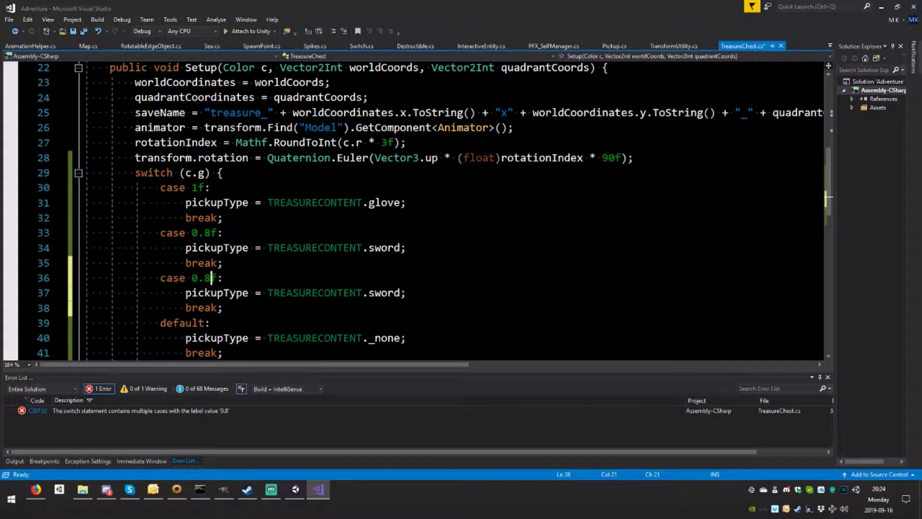
pyautogui.press('BackSpace')
pyautogui.write('6')
pyautogui.hotkey('ctrl', 's')
pyautogui.doubleClick(352, 294)
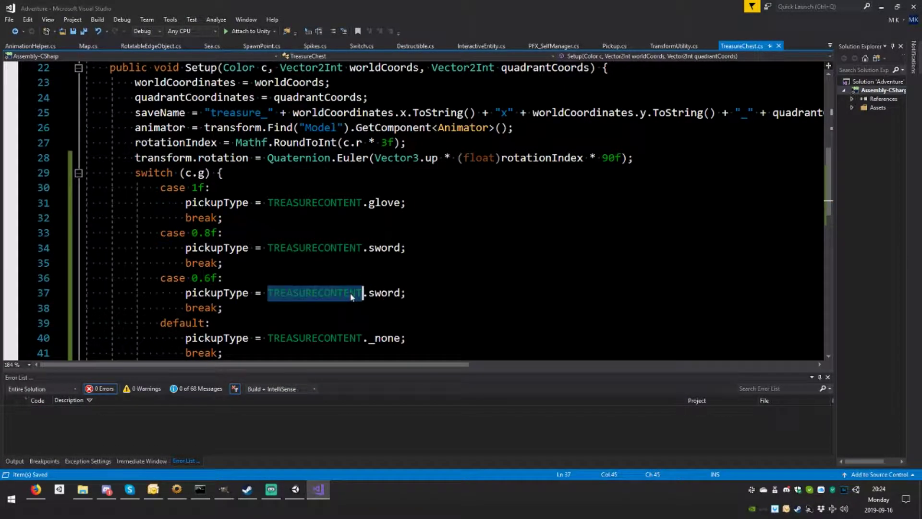
pyautogui.press('F12')
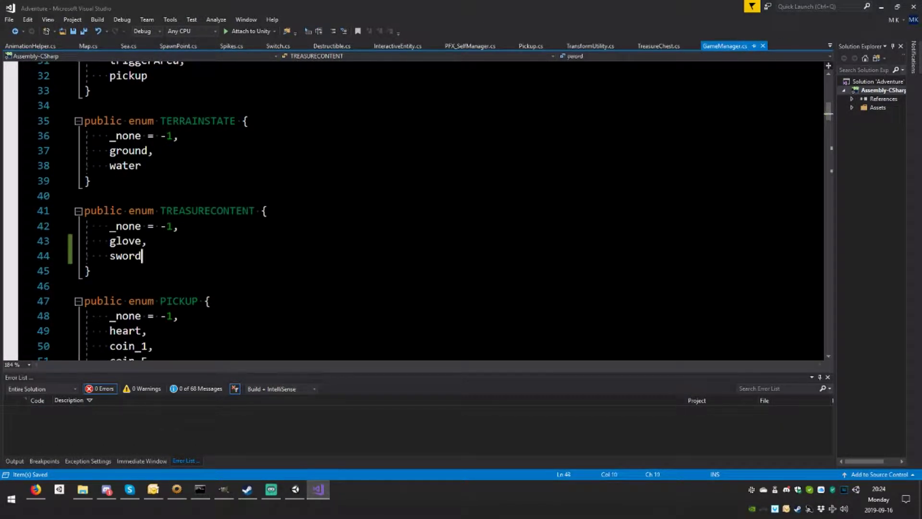
# Add an extendedBreathing entry after sword in the TREASURECONTENT enum and save GameManager.cs
pyautogui.write(',')
pyautogui.press('Return')
pyautogui.write('extendedBre')
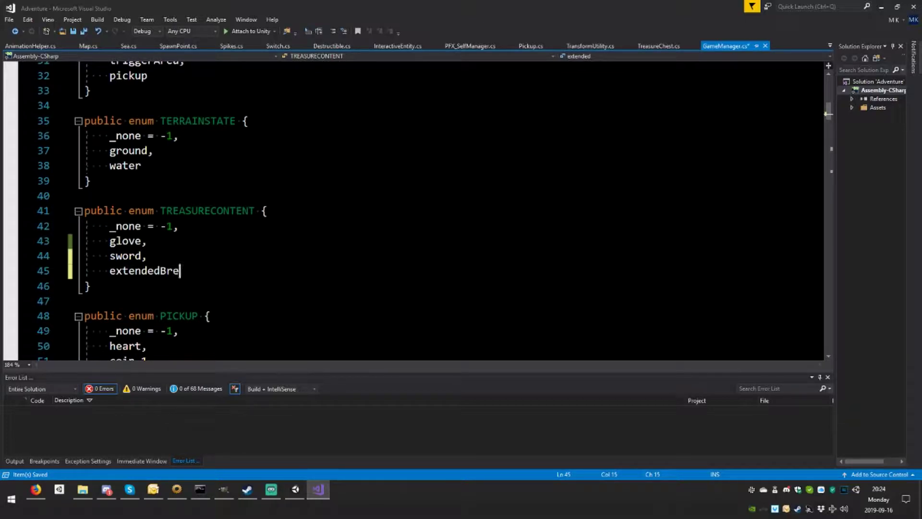
pyautogui.write('athing')
pyautogui.hotkey('ctrl', 's')
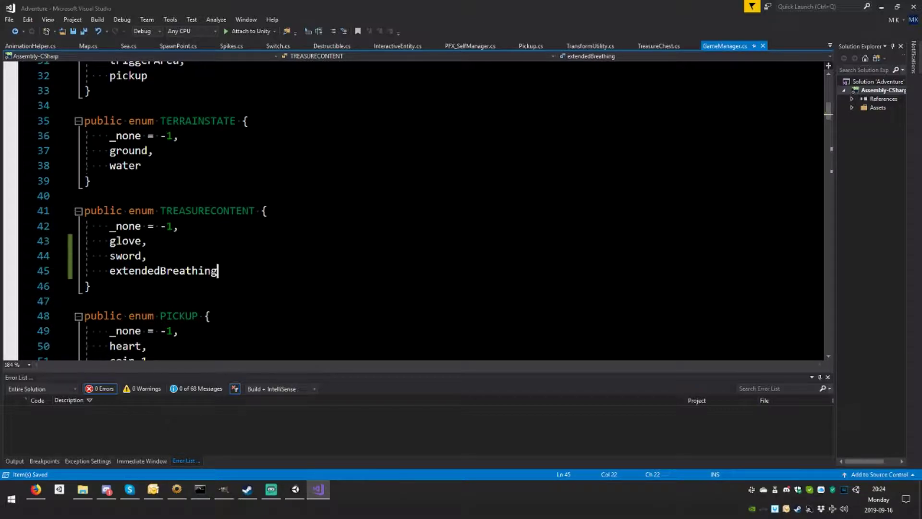
# Replace sword with extendedBreathing in TreasureChest.cs's 0.6f case
pyautogui.doubleClick(247, 269)
pyautogui.hotkey('ctrl', 'c')
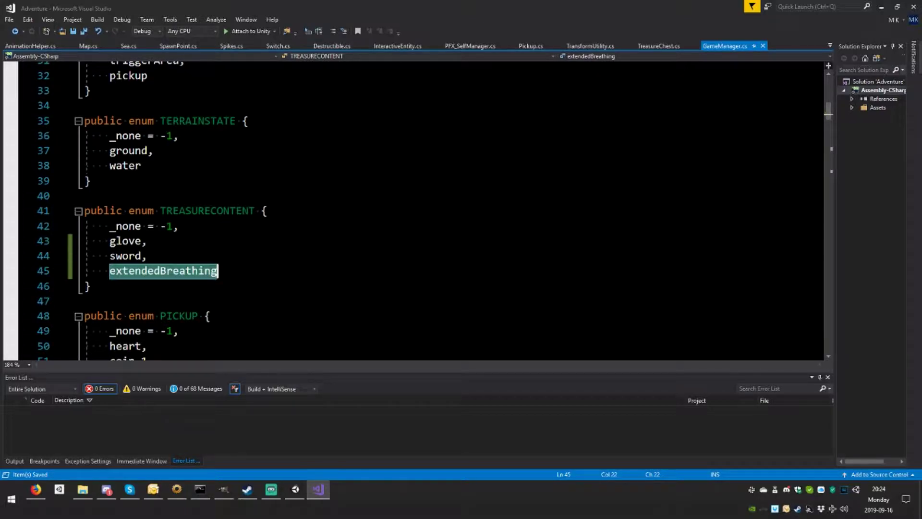
pyautogui.hotkey('ctrl', 'Tab')
pyautogui.hotkey('ctrl', 'Right')
pyautogui.hotkey('ctrl', 'shift', 'Right')
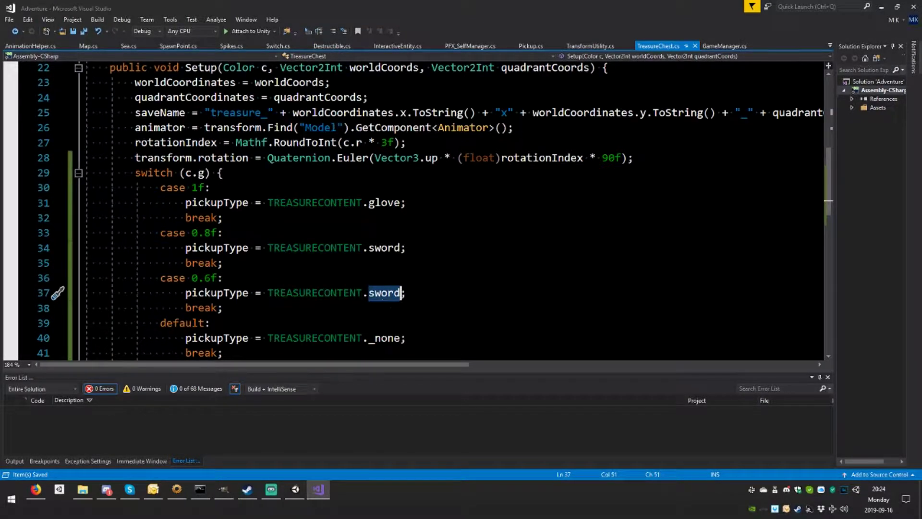
pyautogui.hotkey('ctrl', 'v')
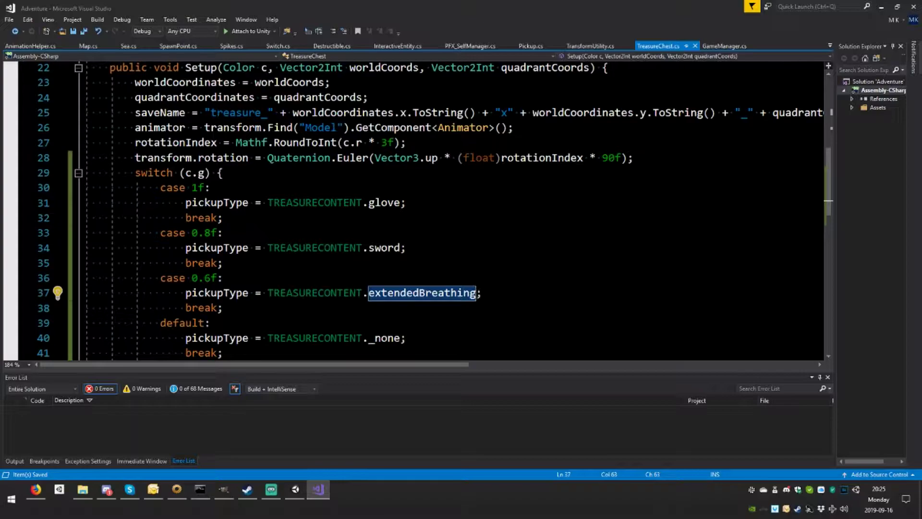
pyautogui.press('Up')
pyautogui.press('Left')
pyautogui.hotkey('ctrl', 'shift', 'Left')
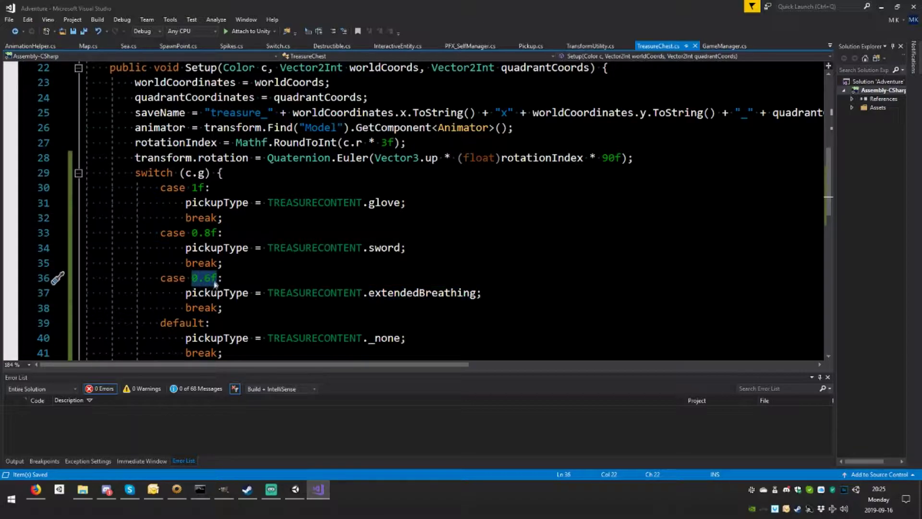
pyautogui.press('Right')
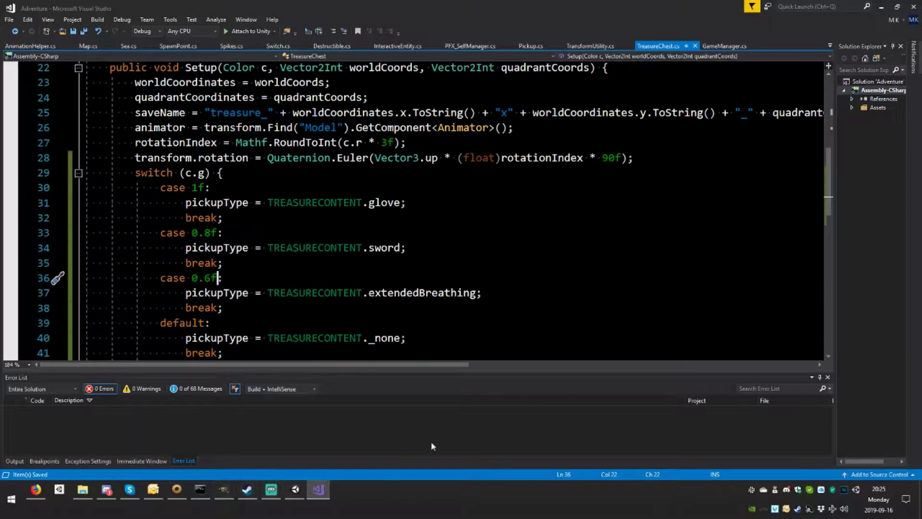
# Work out 255 - 51 - 51 = 153 in the Windows Calculator, then close it
pyautogui.press('super')
pyautogui.write('calc')
pyautogui.press('Return')
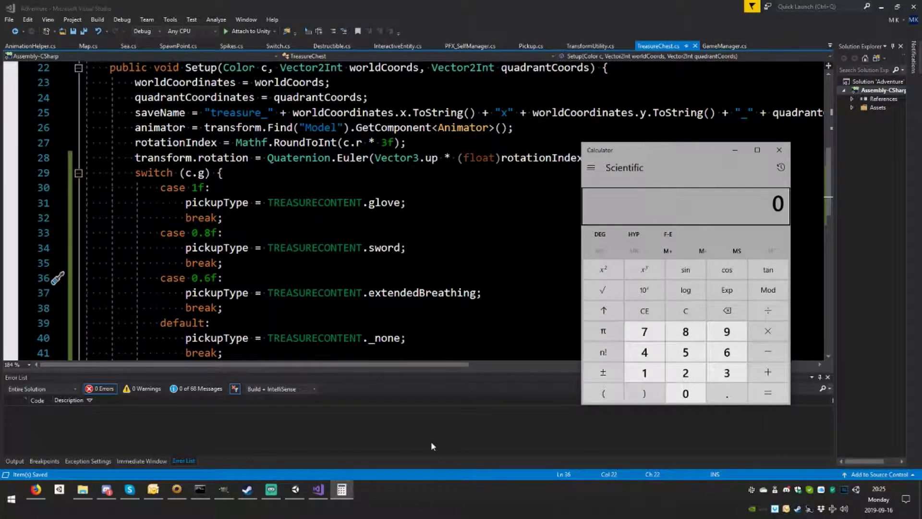
pyautogui.write('255')
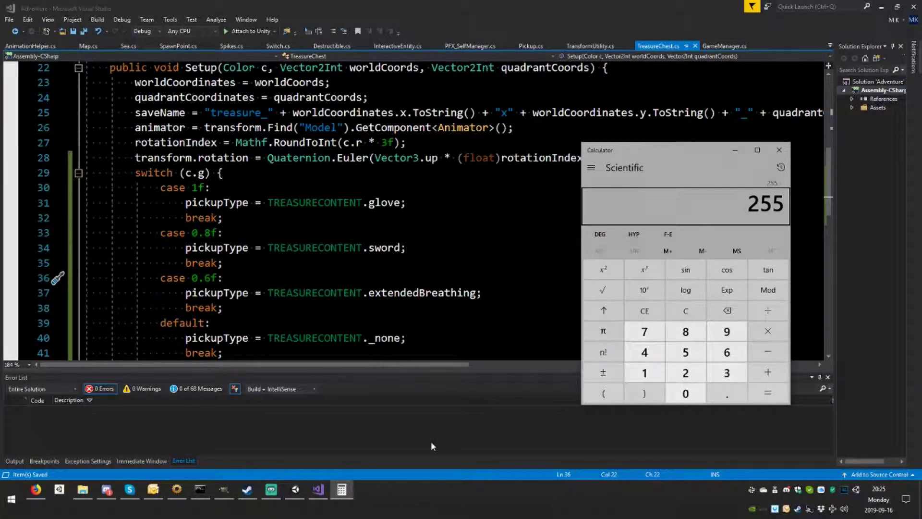
pyautogui.write(' - 51')
pyautogui.press('Return')
pyautogui.write('-51')
pyautogui.press('Return')
pyautogui.click(778, 151)
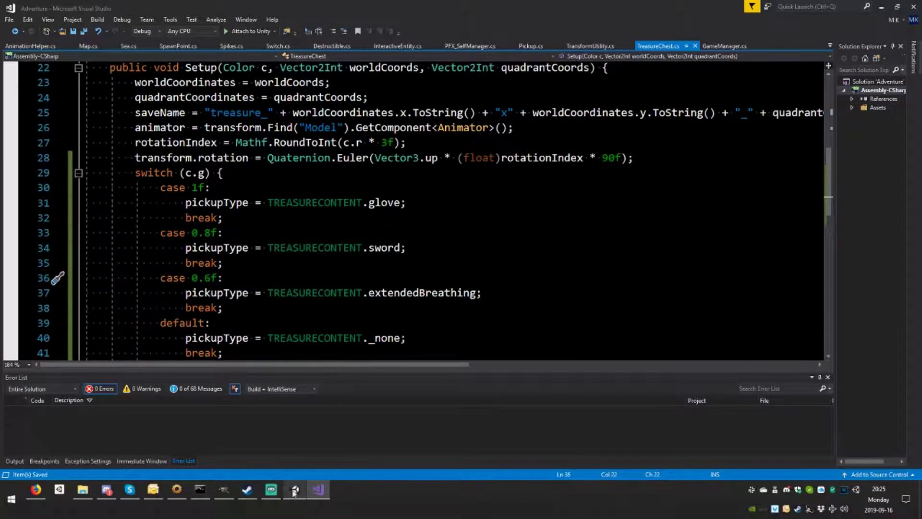
# Back in GIMP, pick the yellow colour from the dome's circle on the map
pyautogui.click(232, 490)
pyautogui.scroll(-1, 536, 292)
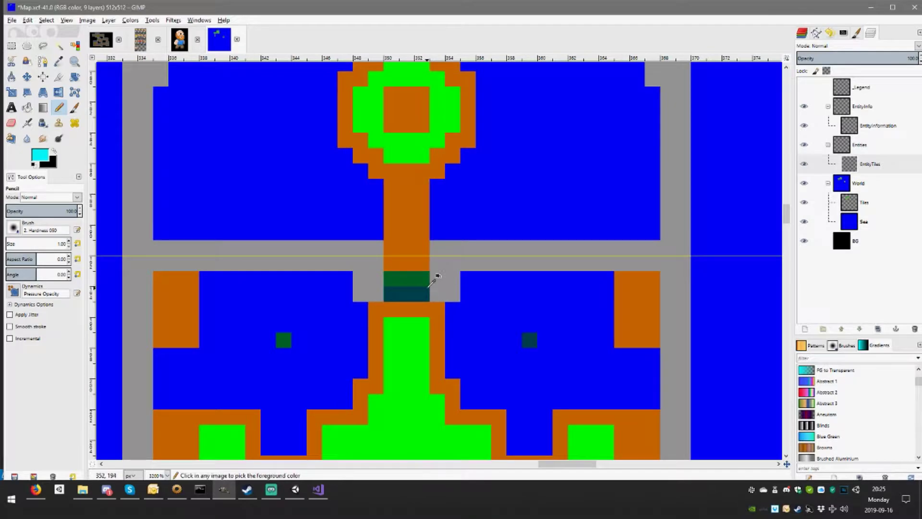
pyautogui.scroll(-2, 436, 277)
pyautogui.scroll(5, 525, 414)
pyautogui.hscroll(-5, 433, 345)
pyautogui.scroll(6, 385, 240)
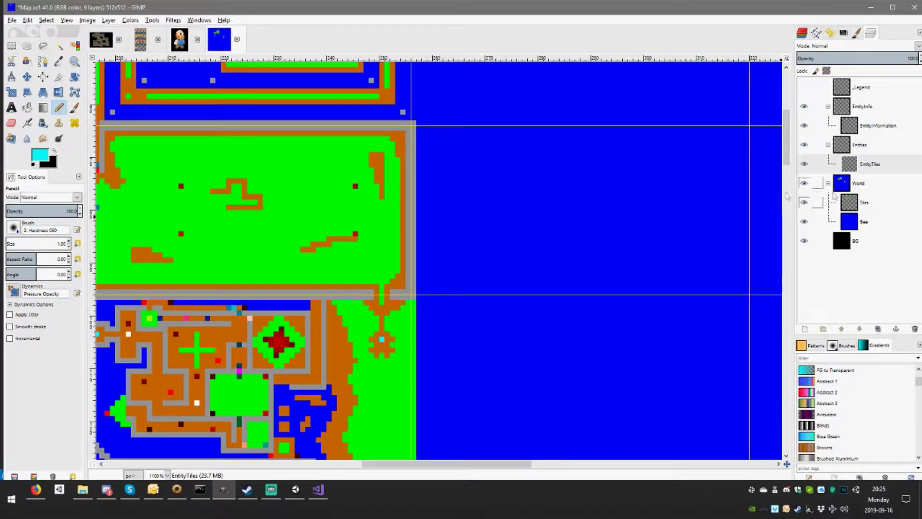
pyautogui.keyDown('ctrl'); pyautogui.click(318, 110); pyautogui.keyUp('ctrl')
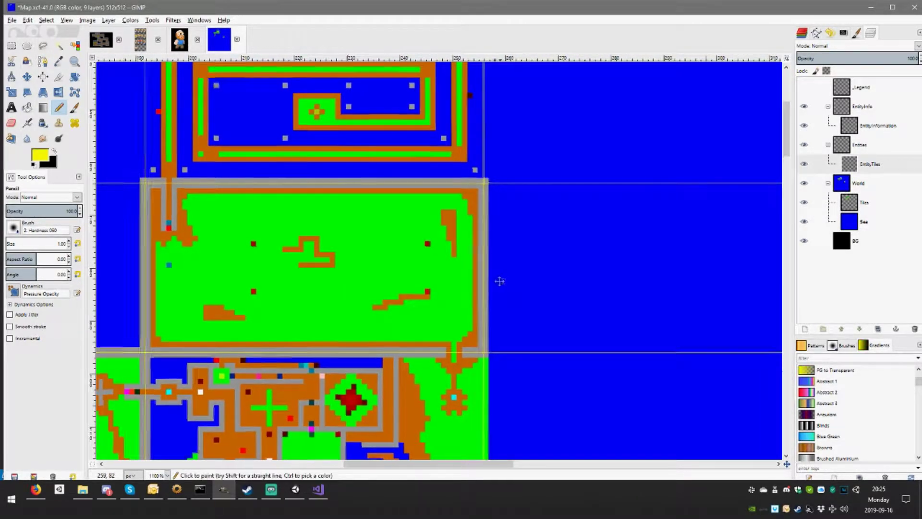
pyautogui.scroll(-3, 500, 278)
pyautogui.hscroll(5, 500, 278)
pyautogui.hscroll(4, 519, 298)
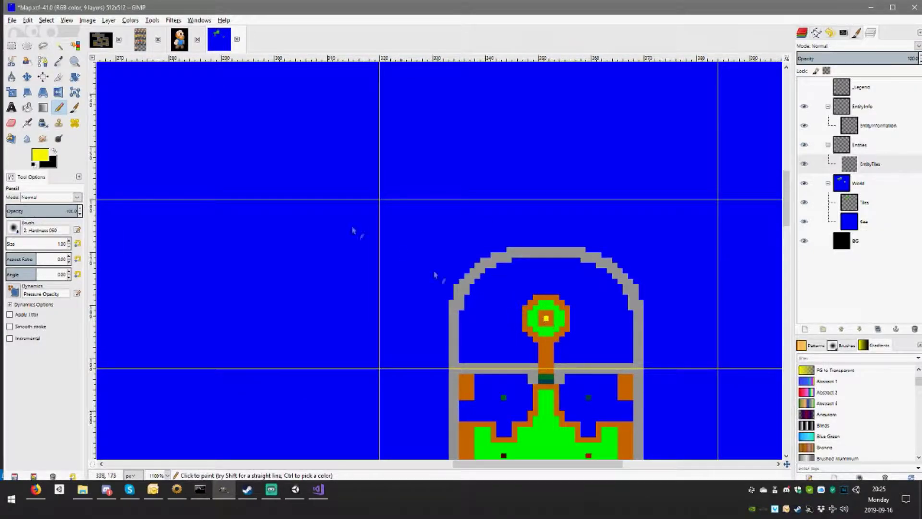
pyautogui.hscroll(-5, 435, 275)
pyautogui.scroll(5, 466, 334)
pyautogui.scroll(5, 502, 367)
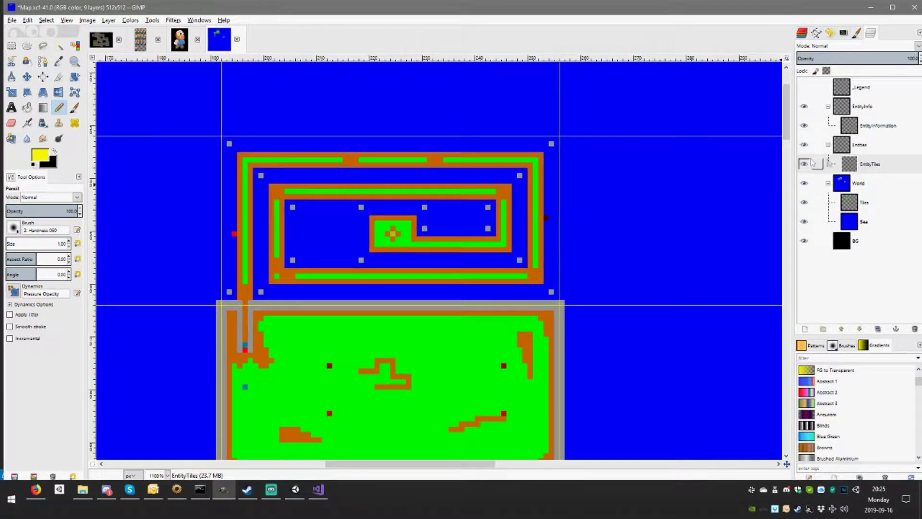
# On EntityInformation, set the olive colour's green to 153 and paint the circle's centre pixel
pyautogui.click(871, 125)
pyautogui.keyDown('ctrl'); pyautogui.click(392, 237); pyautogui.keyUp('ctrl')
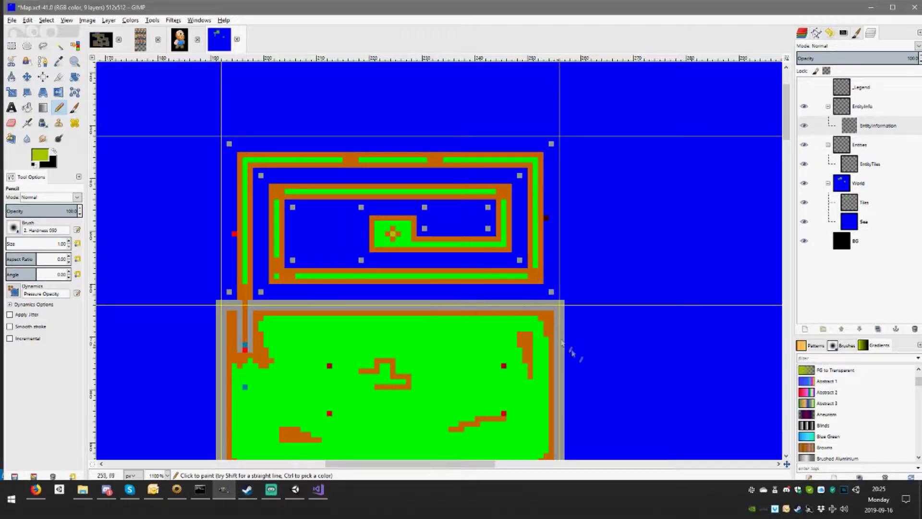
pyautogui.hscroll(5, 367, 202)
pyautogui.scroll(-3, 446, 241)
pyautogui.scroll(-2, 489, 240)
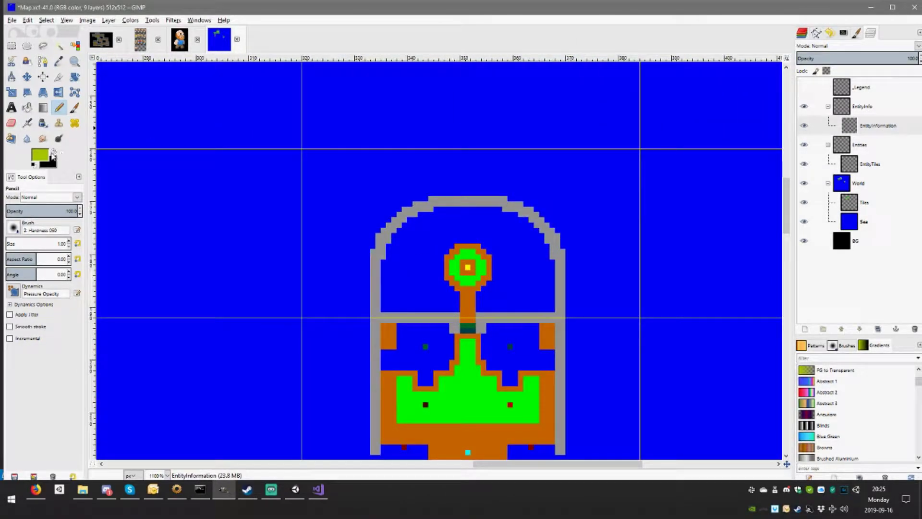
pyautogui.click(40, 155)
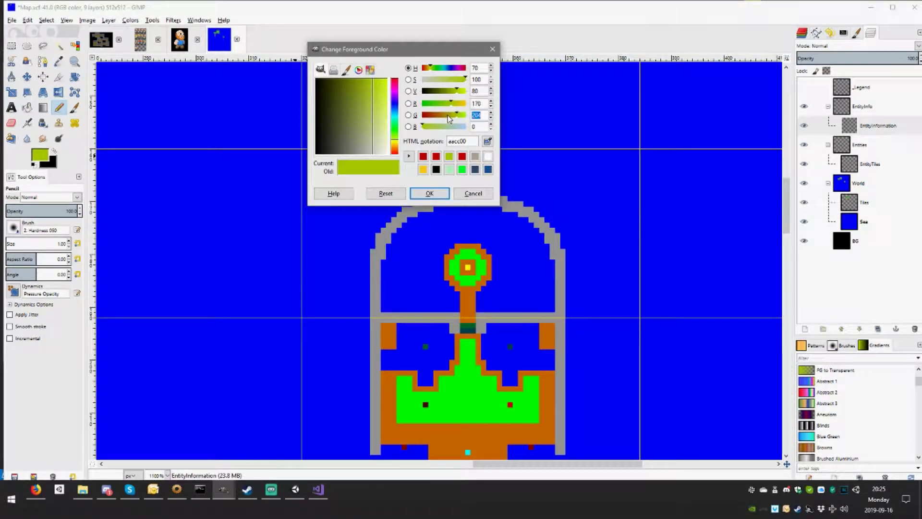
pyautogui.click(428, 193)
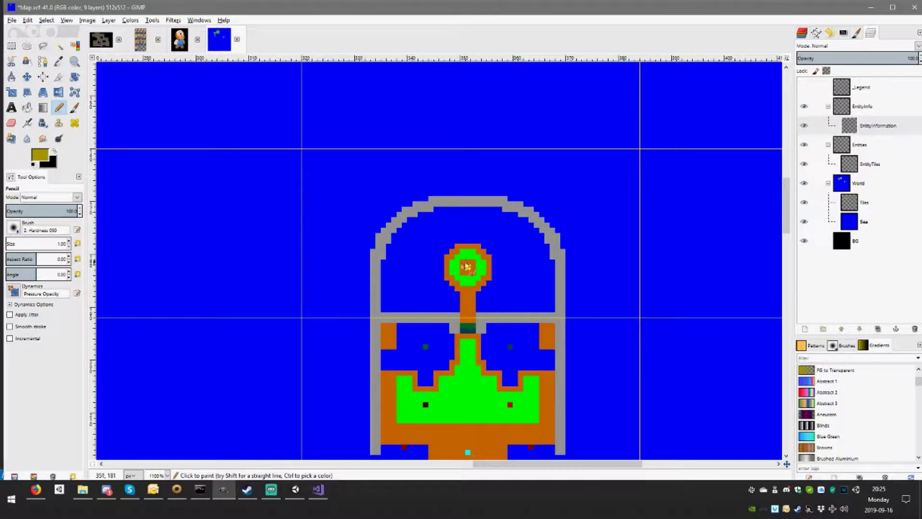
pyautogui.click(468, 269)
# Save Map.xcf, hide the entity layer groups, and overwrite Map.png
pyautogui.scroll(-3, 551, 295)
pyautogui.hotkey('ctrl', 's')
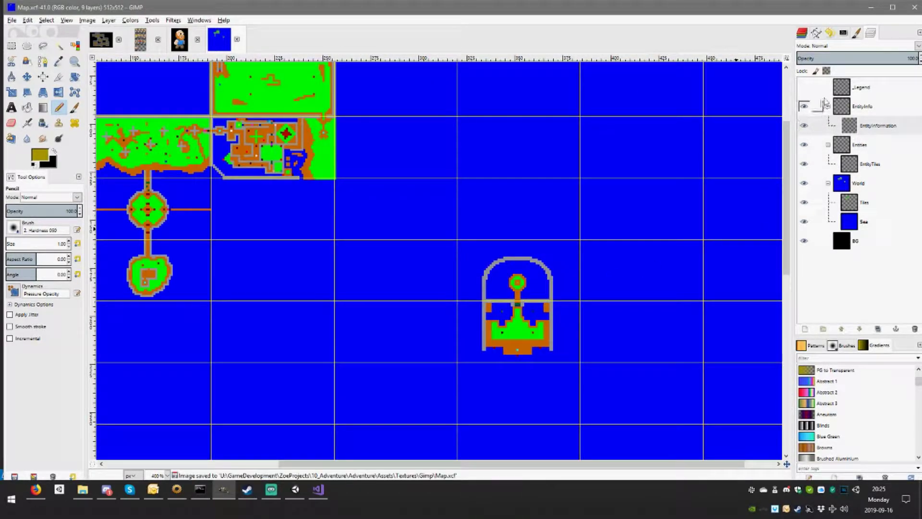
pyautogui.click(804, 106)
pyautogui.click(804, 145)
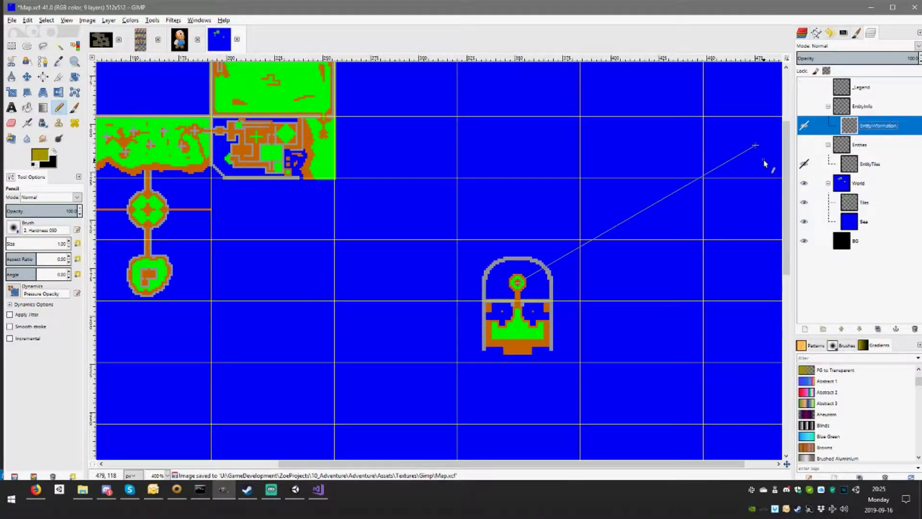
pyautogui.hotkey('ctrl', 'shift', 'e')
pyautogui.doubleClick(384, 192)
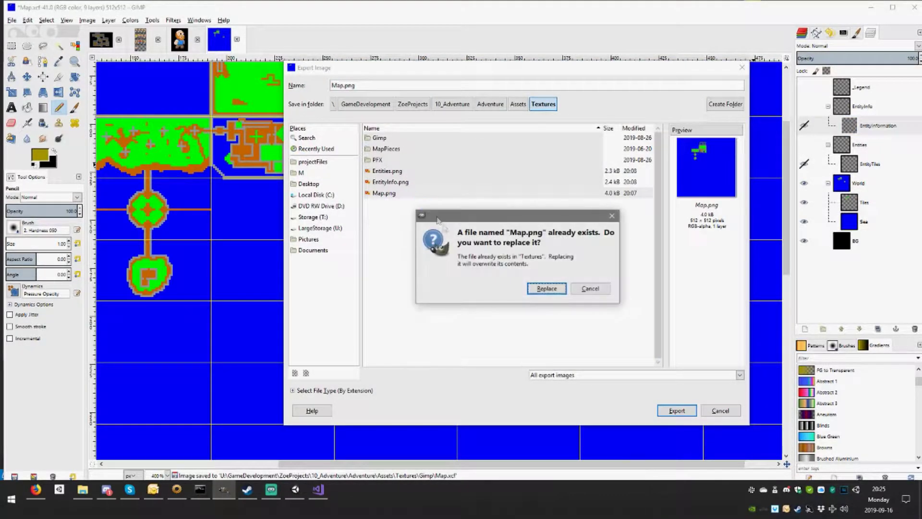
pyautogui.click(538, 287)
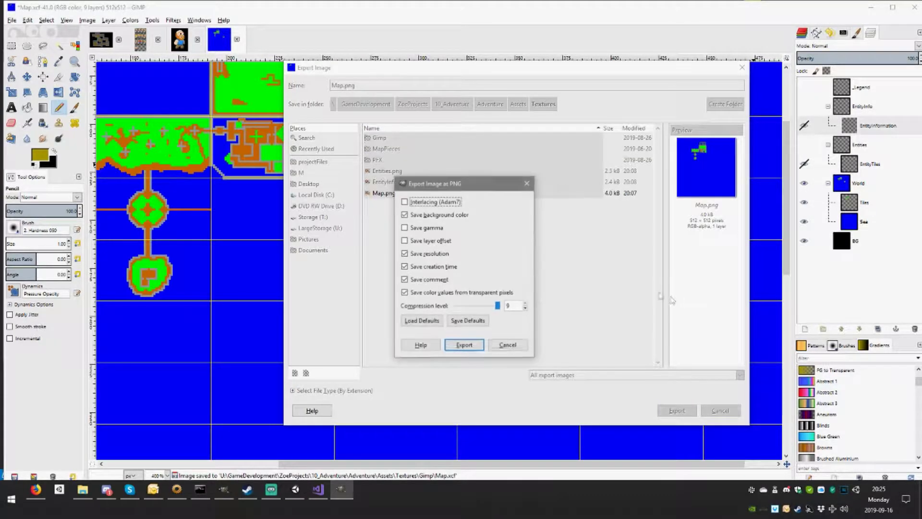
pyautogui.click(465, 347)
# Show Entities and EntityTiles, hide World, and overwrite Entities.png
pyautogui.click(804, 164)
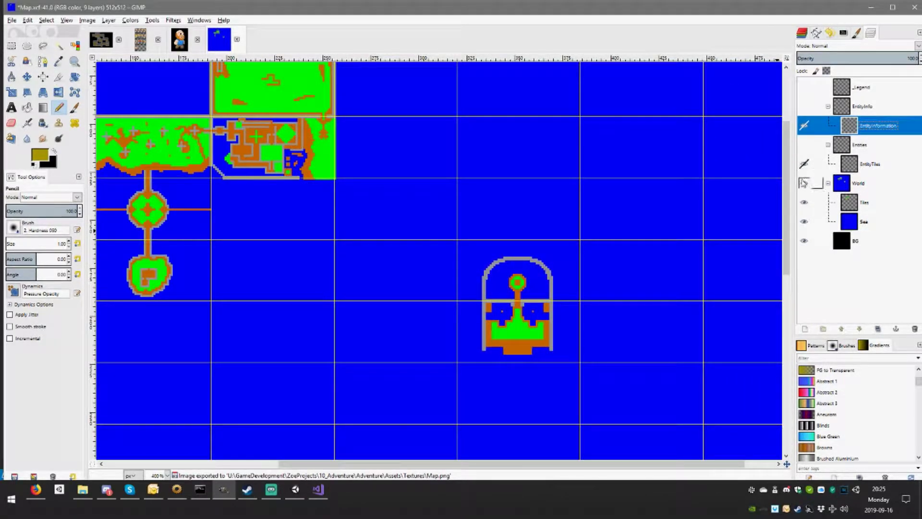
pyautogui.click(803, 183)
pyautogui.click(803, 145)
pyautogui.hotkey('ctrl', 'shift', 'e')
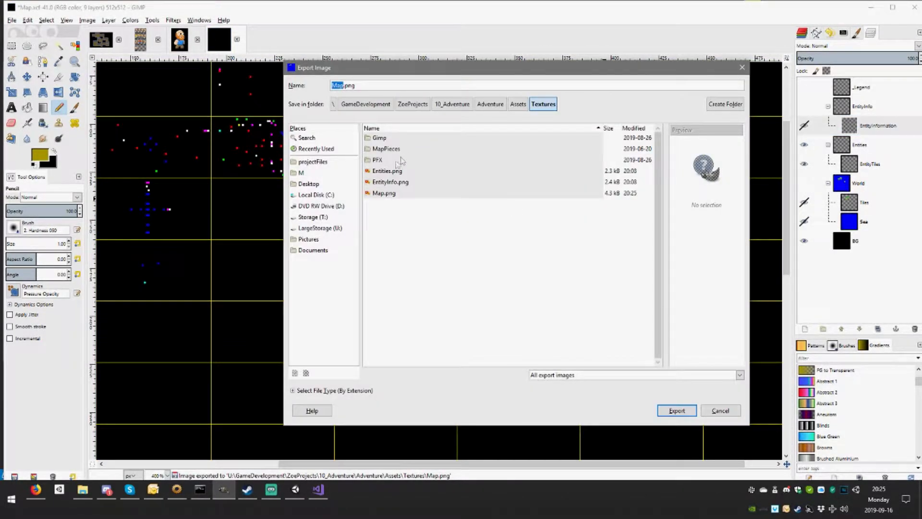
pyautogui.click(395, 174)
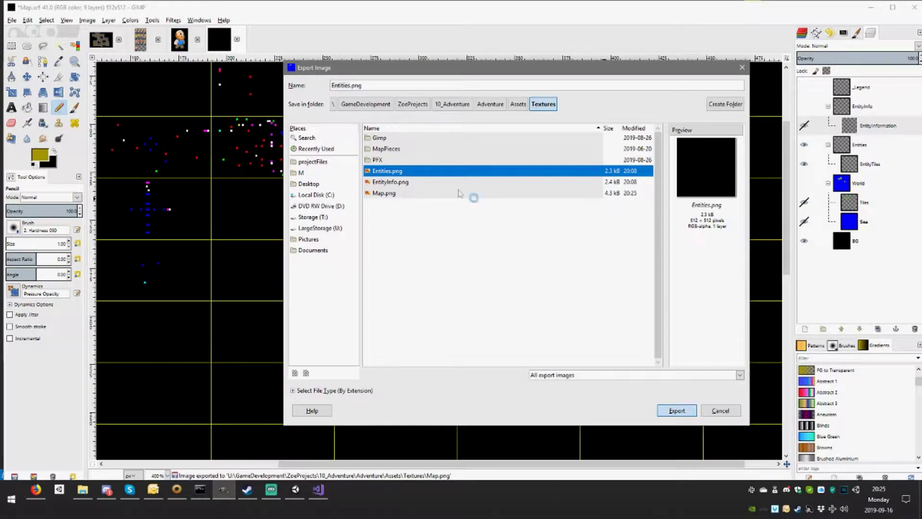
pyautogui.click(677, 410)
pyautogui.click(533, 289)
pyautogui.click(464, 345)
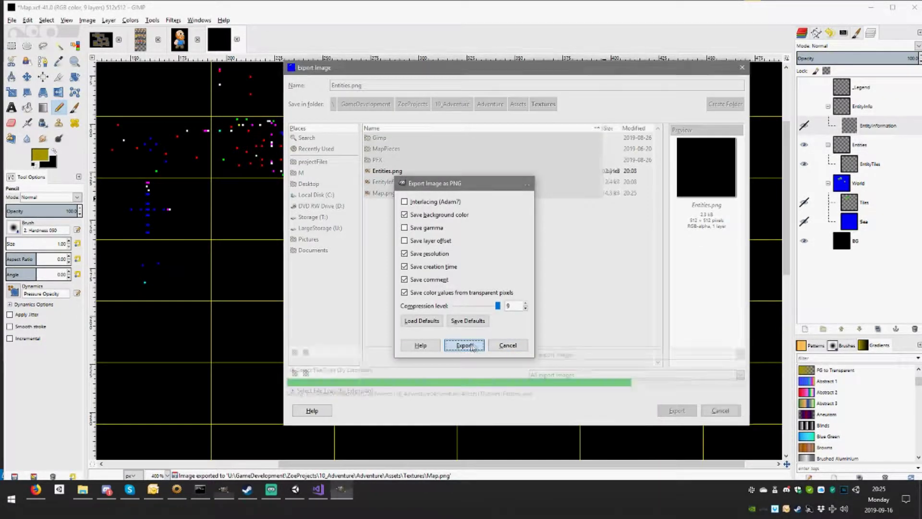
# Show only the entity information layers, overwrite EntityInfo.png, and bring Unity forward
pyautogui.click(811, 125)
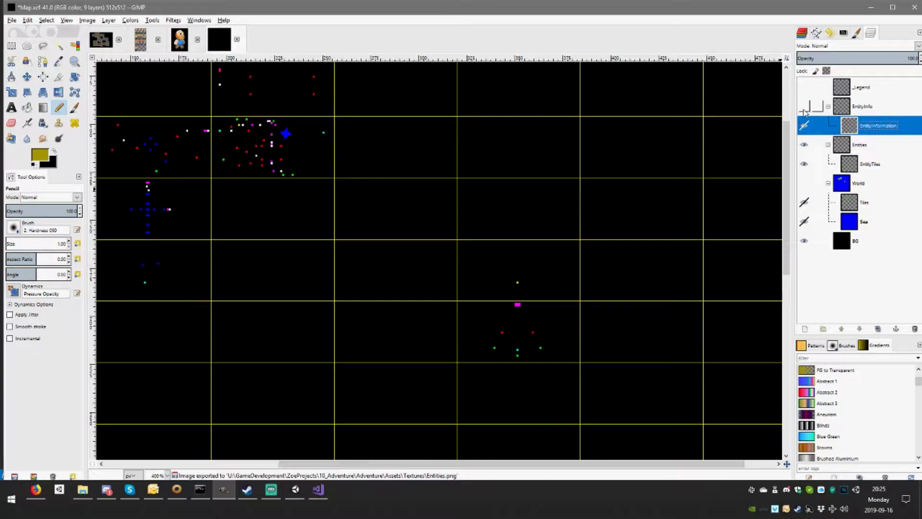
pyautogui.click(804, 125)
pyautogui.click(804, 145)
pyautogui.hotkey('ctrl', 'shift', 'e')
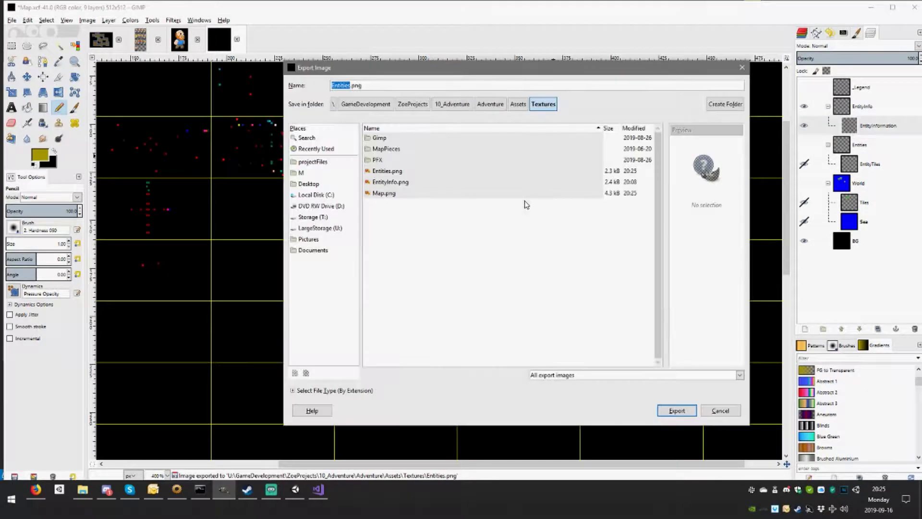
pyautogui.doubleClick(399, 188)
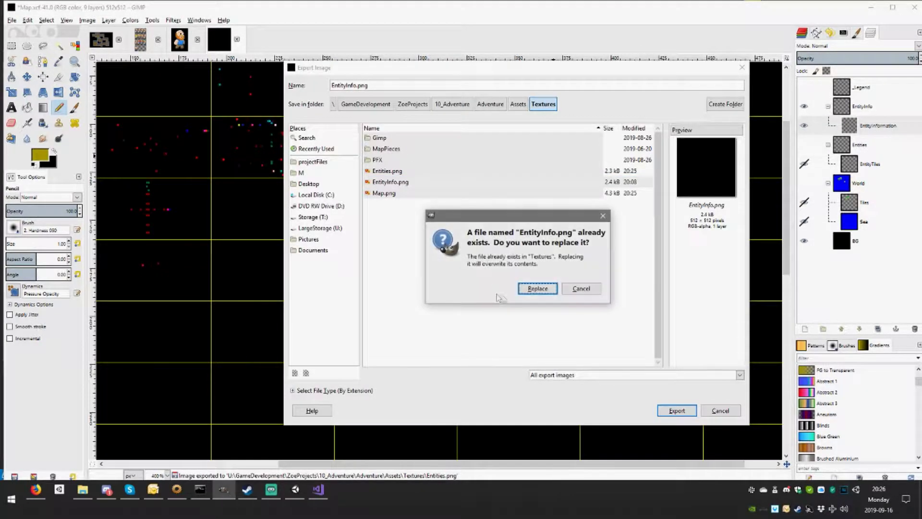
pyautogui.click(537, 290)
pyautogui.click(465, 344)
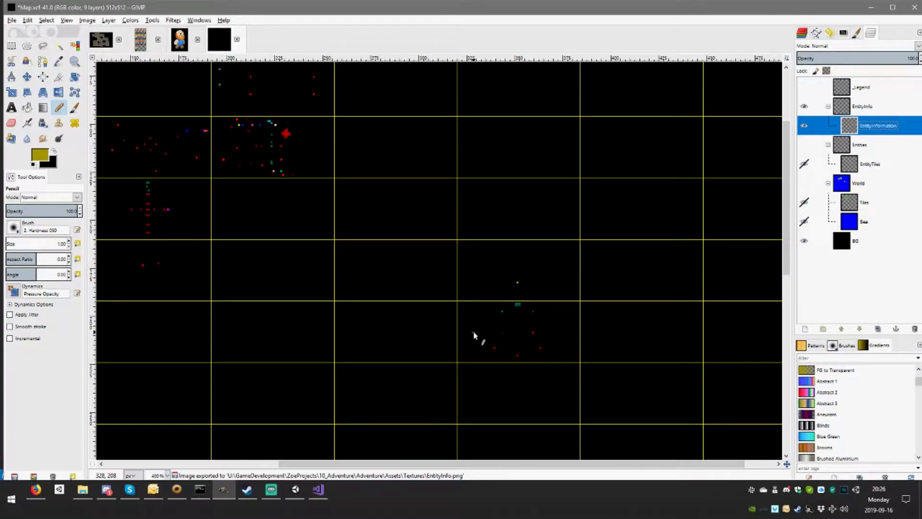
pyautogui.click(295, 490)
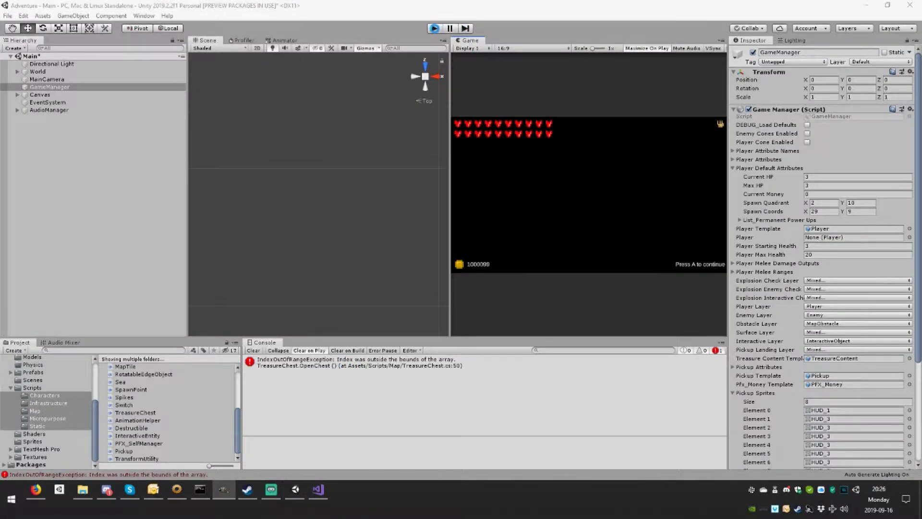
# Restart the Unity playtest and walk the player right and down across the island
pyautogui.click(434, 29)
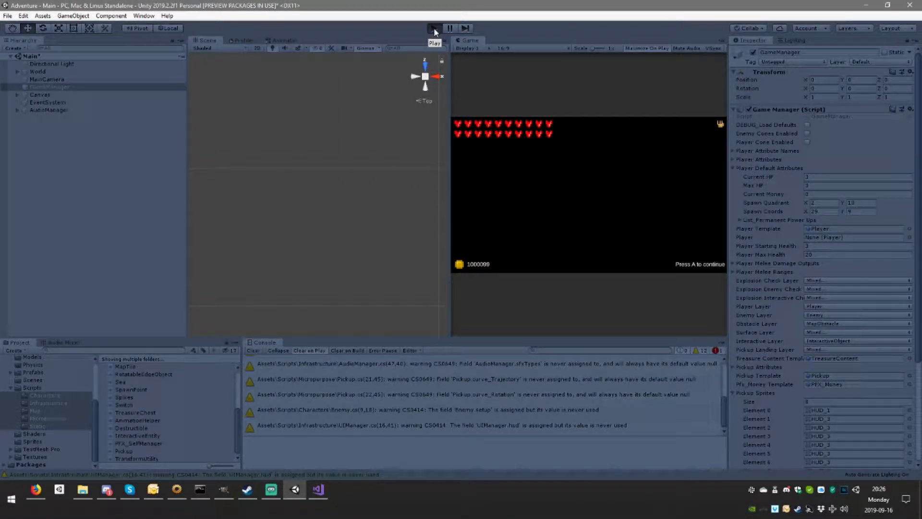
pyautogui.click(434, 28)
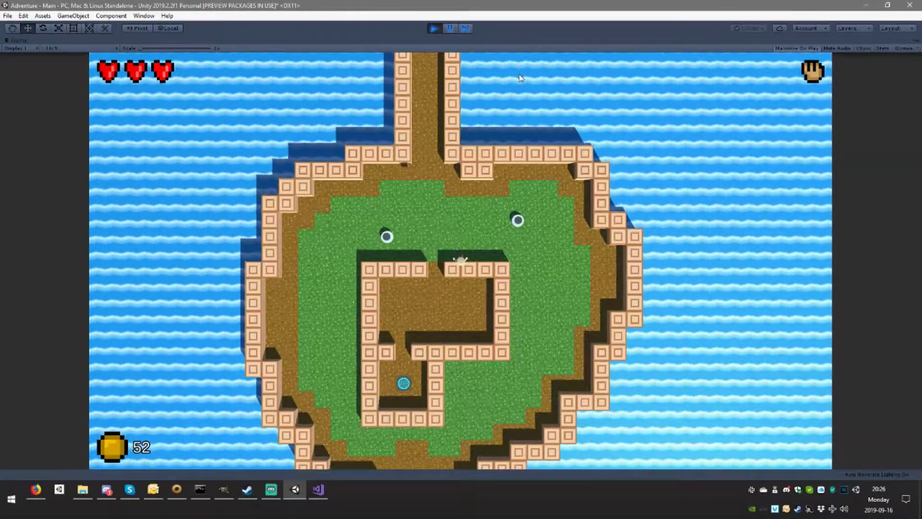
pyautogui.press('Right')
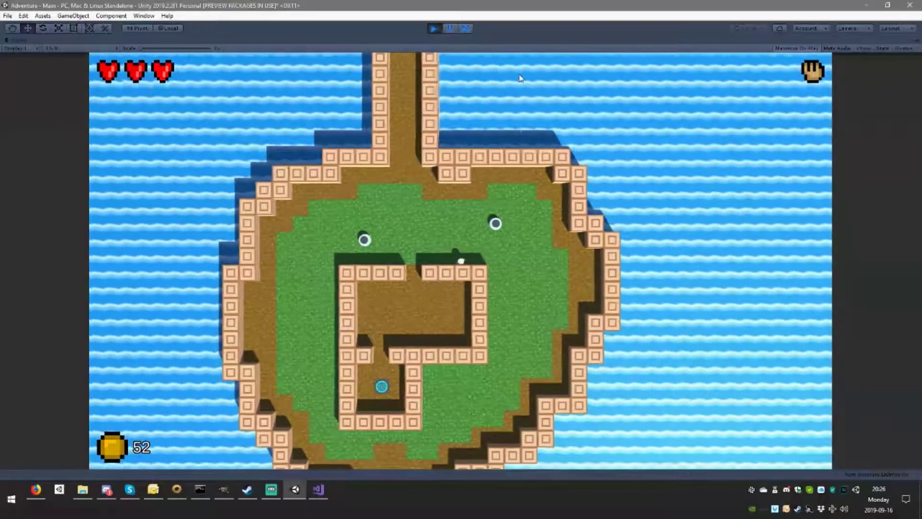
pyautogui.press('Right')
pyautogui.press('Down')
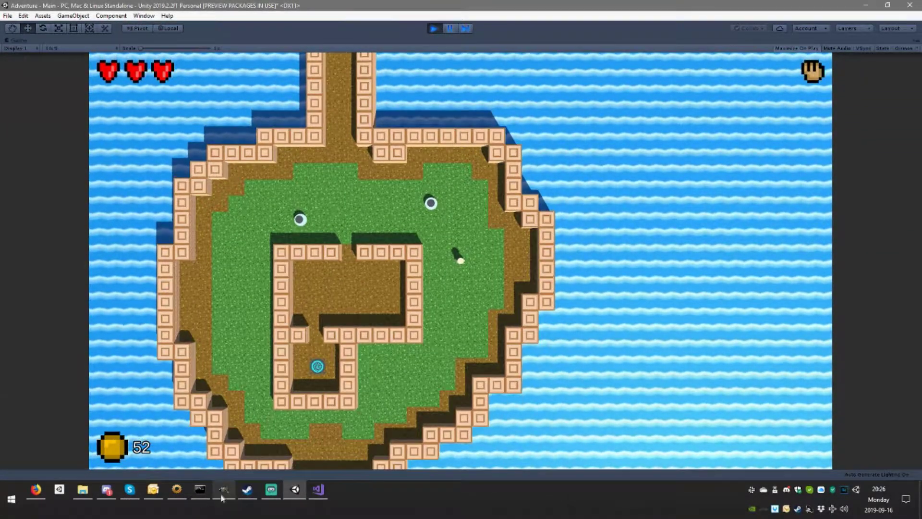
pyautogui.click(224, 490)
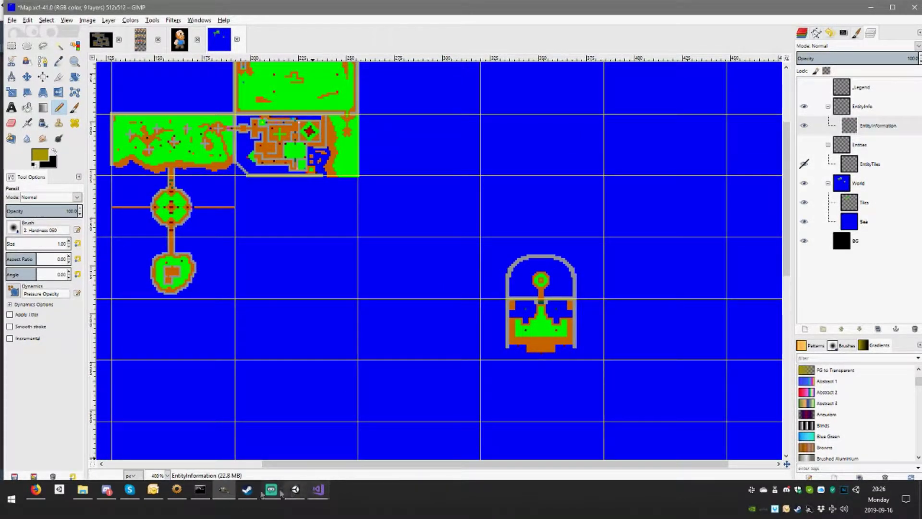
# Switch back to the running Unity playtest
pyautogui.click(295, 490)
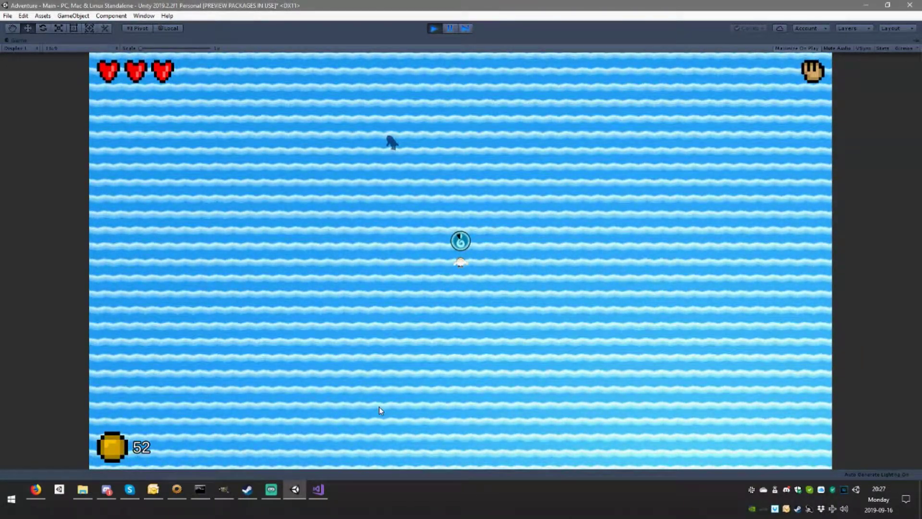
# Restore the full editor layout, select Player(Clone), and collapse its two oxygen lists
pyautogui.hotkey('shift', 'space')
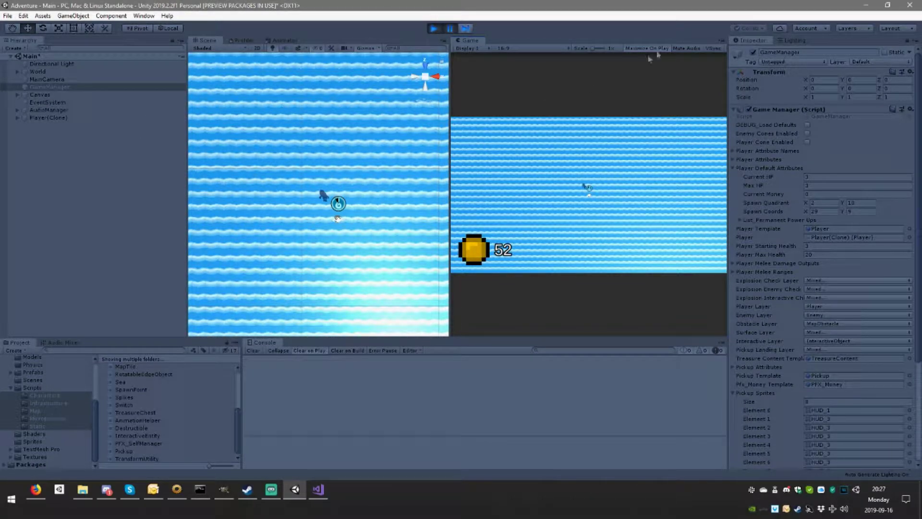
pyautogui.click(58, 117)
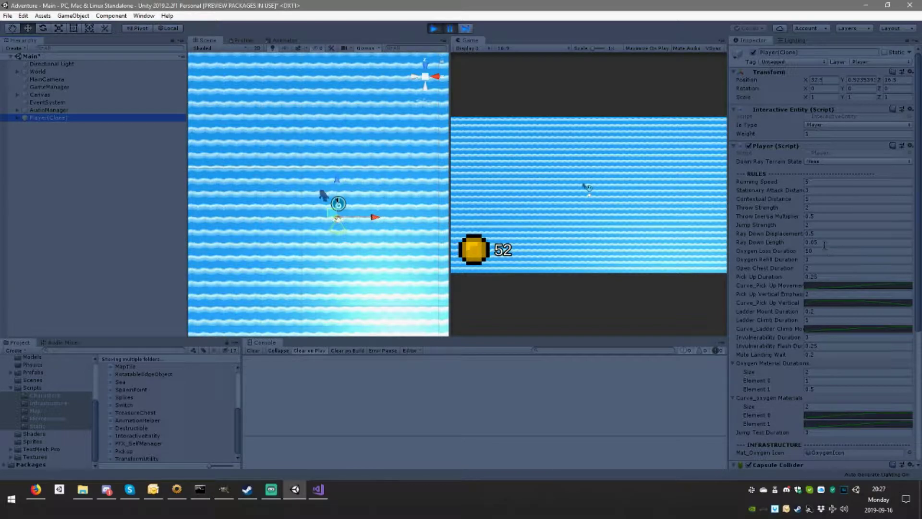
pyautogui.scroll(-3, 772, 346)
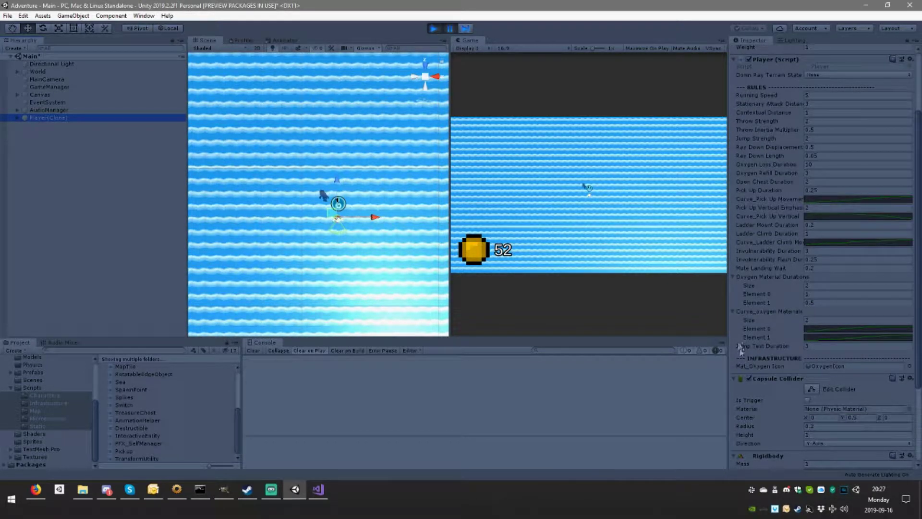
pyautogui.click(733, 280)
pyautogui.click(733, 286)
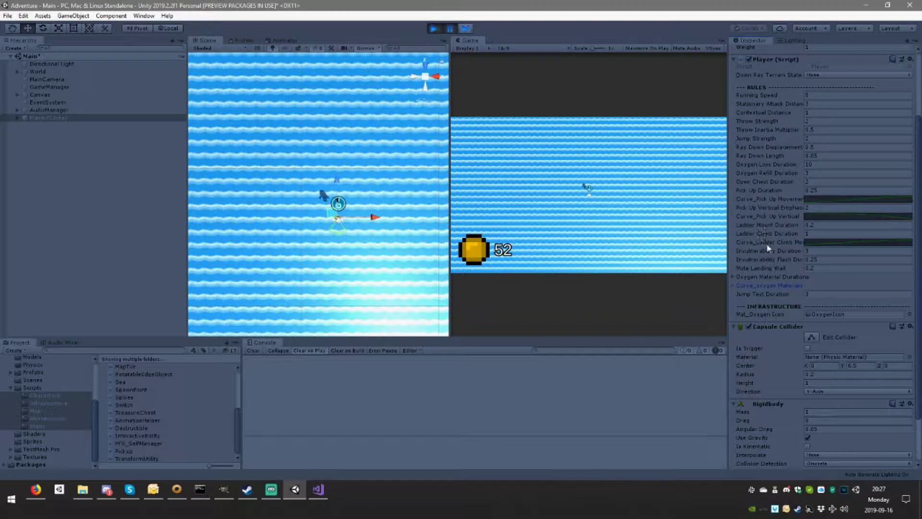
pyautogui.scroll(3, 844, 199)
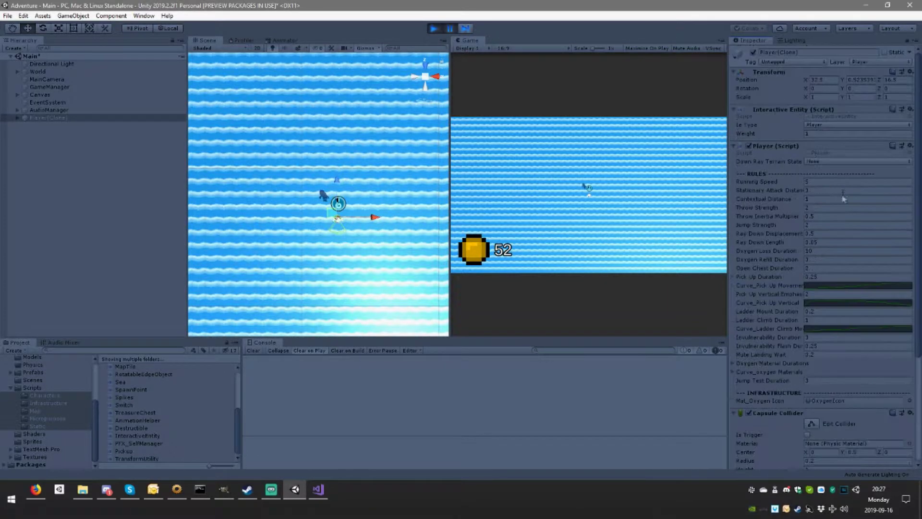
# Browse the Player script, static flag and Inspector tab menus, ending with Inspector options open
pyautogui.click(910, 147)
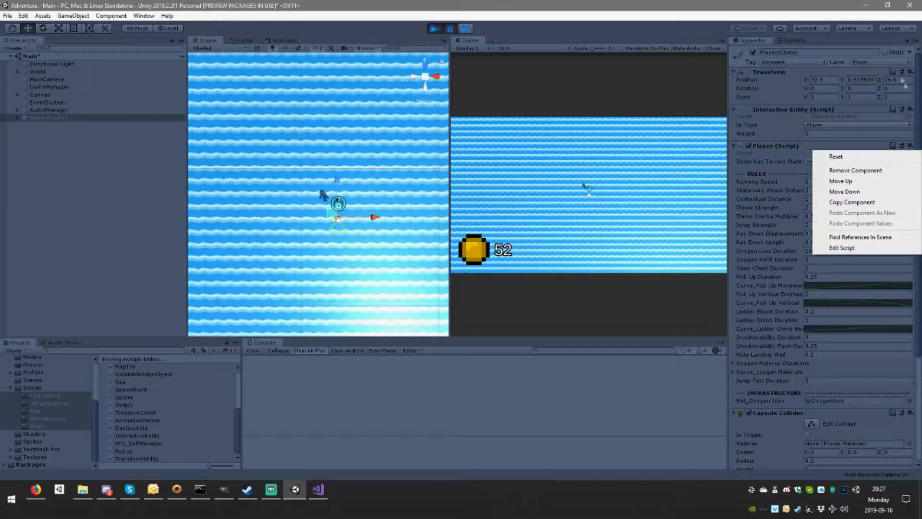
pyautogui.click(916, 43)
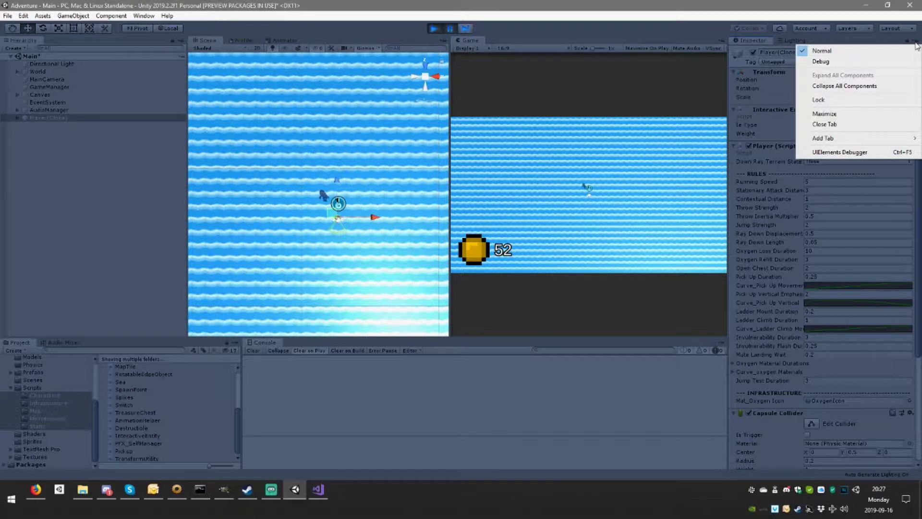
pyautogui.click(866, 50)
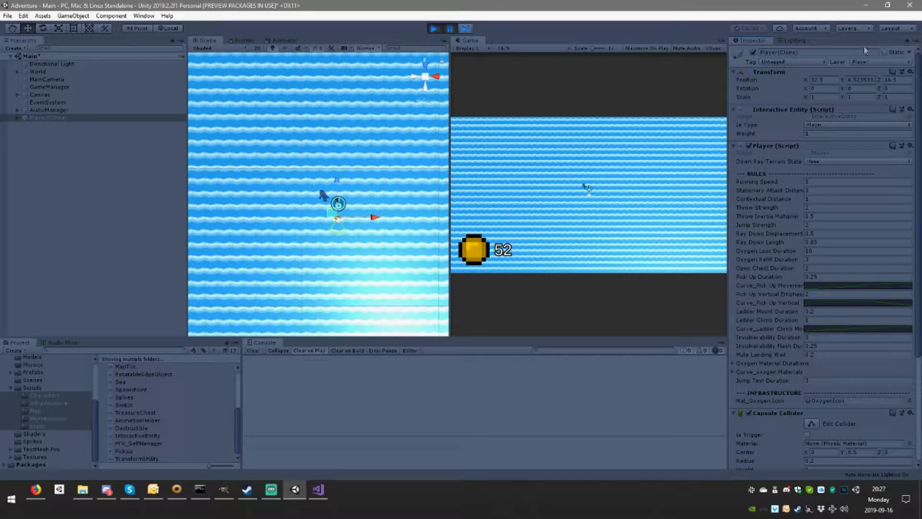
pyautogui.click(909, 52)
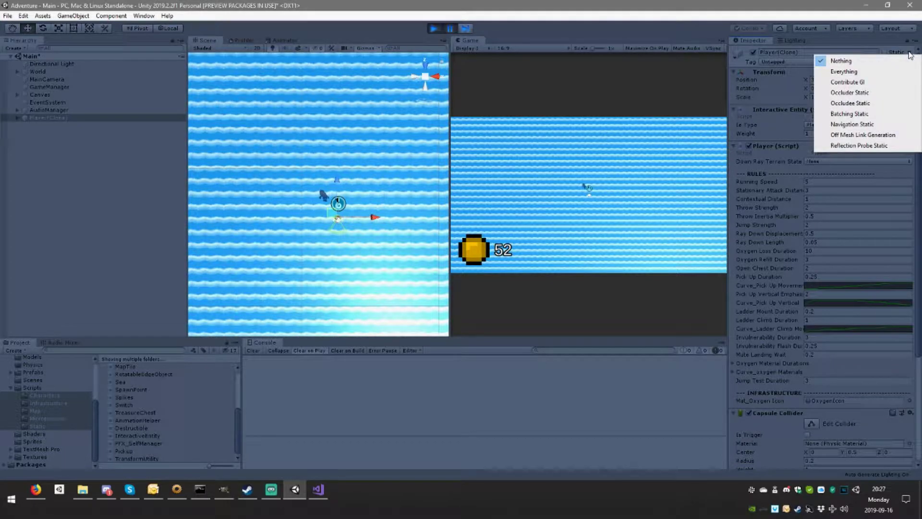
pyautogui.click(858, 62)
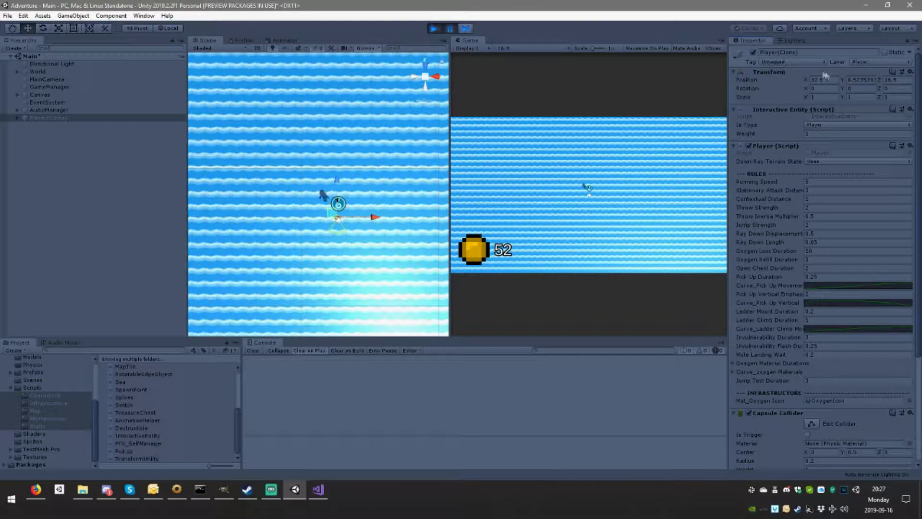
pyautogui.click(911, 54)
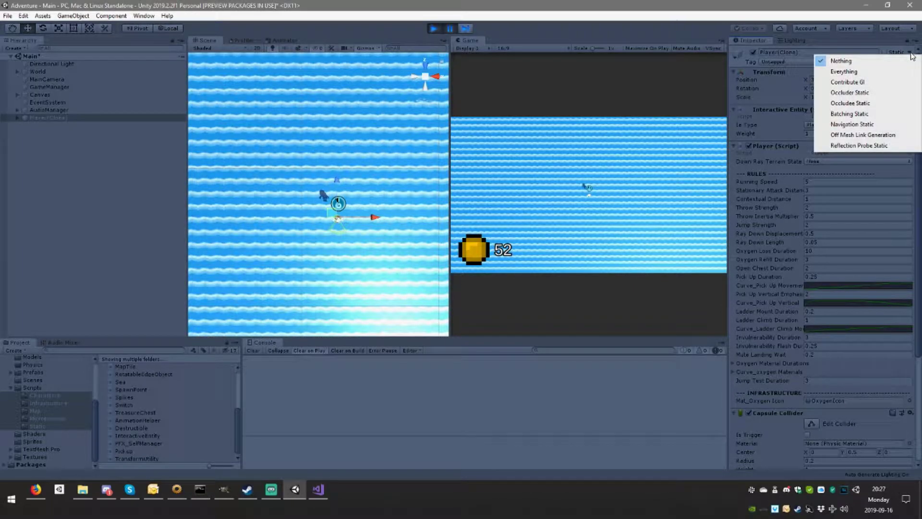
pyautogui.click(860, 41)
pyautogui.click(912, 40)
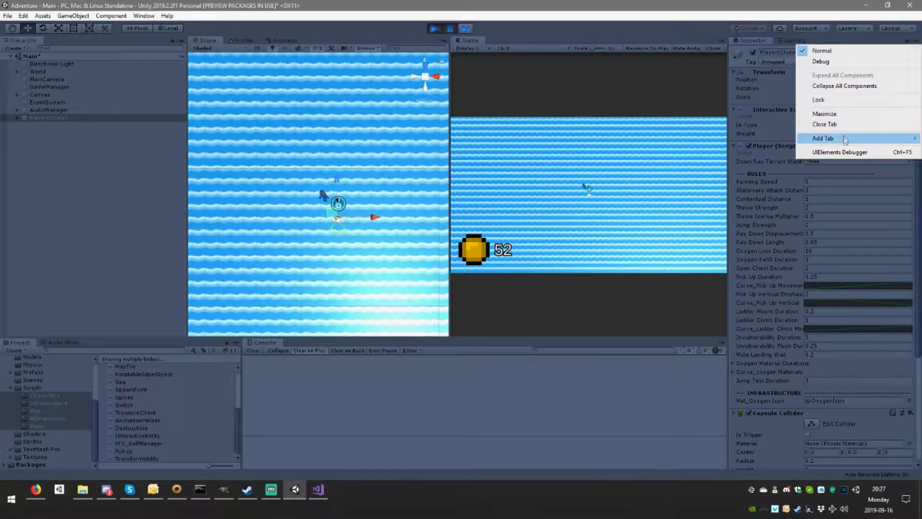
# Switch the Inspector to Debug view
pyautogui.click(821, 61)
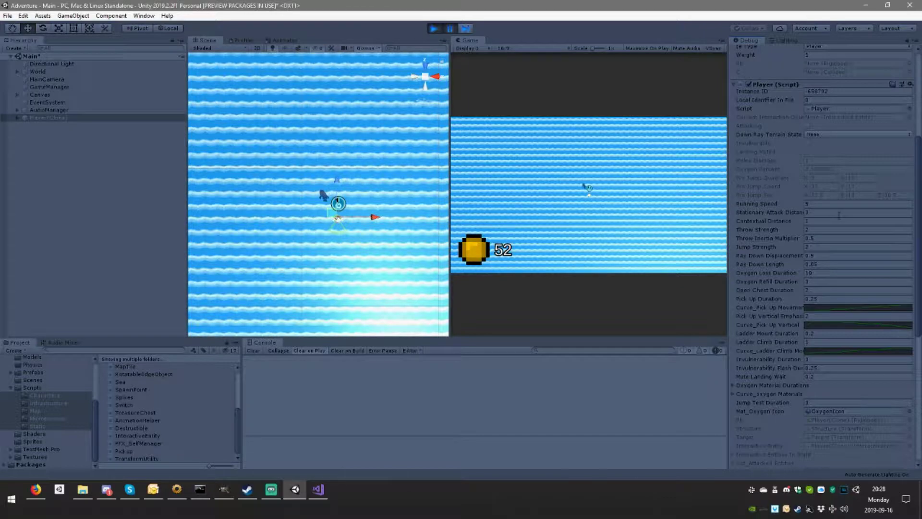
pyautogui.scroll(-10, 820, 298)
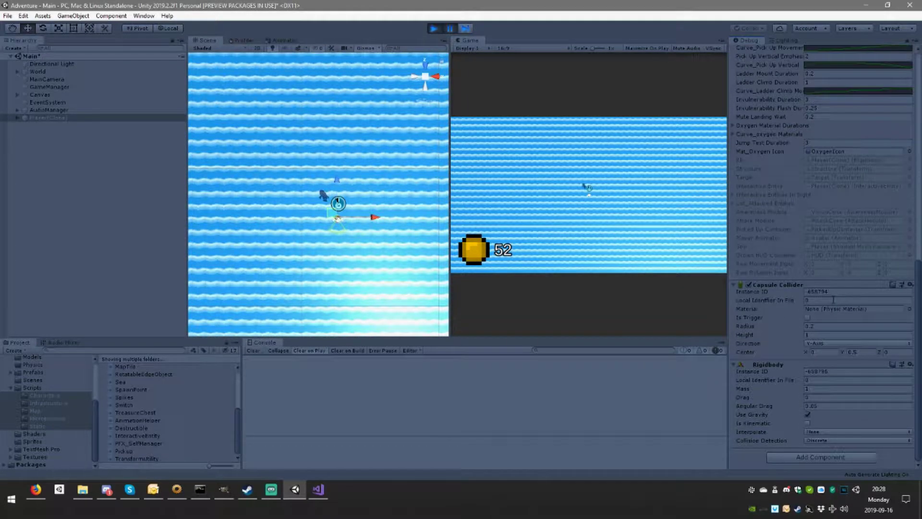
pyautogui.scroll(7, 801, 315)
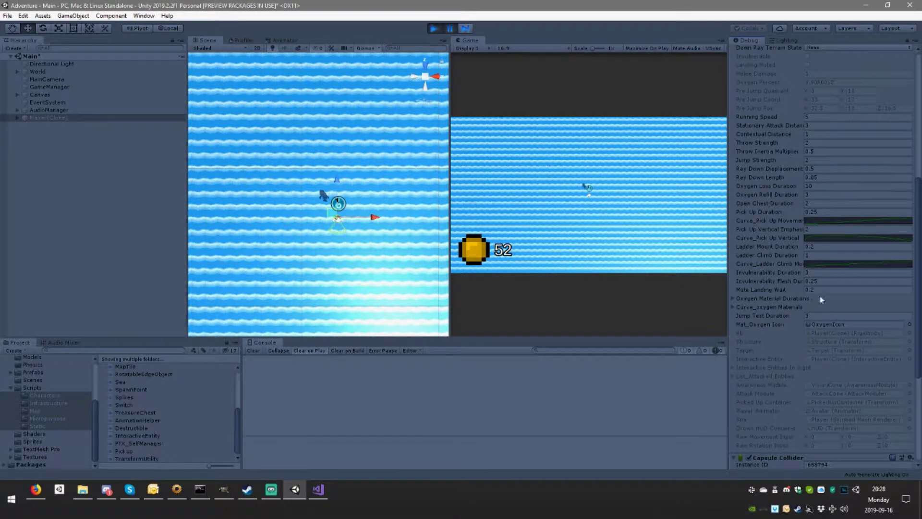
pyautogui.scroll(10, 819, 296)
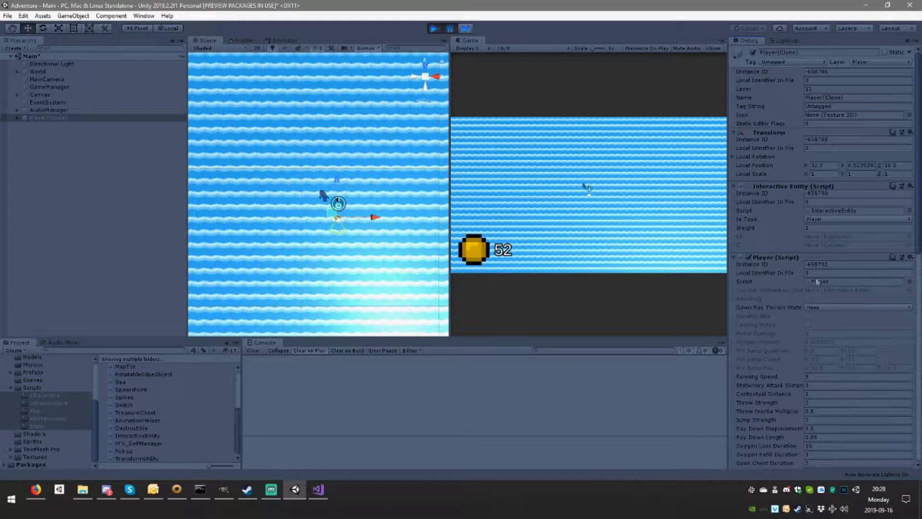
# On GameManager, review Player Attributes such as Current Money 52, then collapse them and Pickup Sprites
pyautogui.click(57, 86)
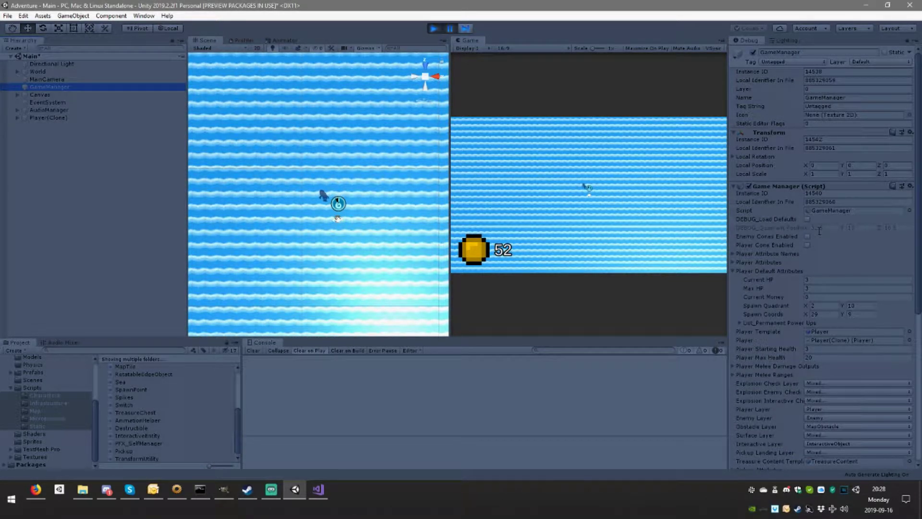
pyautogui.scroll(-7, 791, 243)
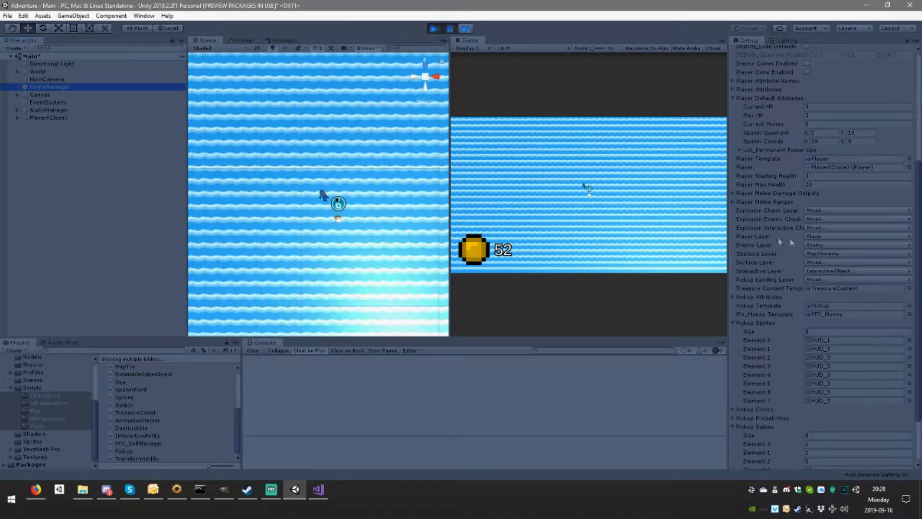
pyautogui.click(734, 98)
pyautogui.scroll(4, 724, 190)
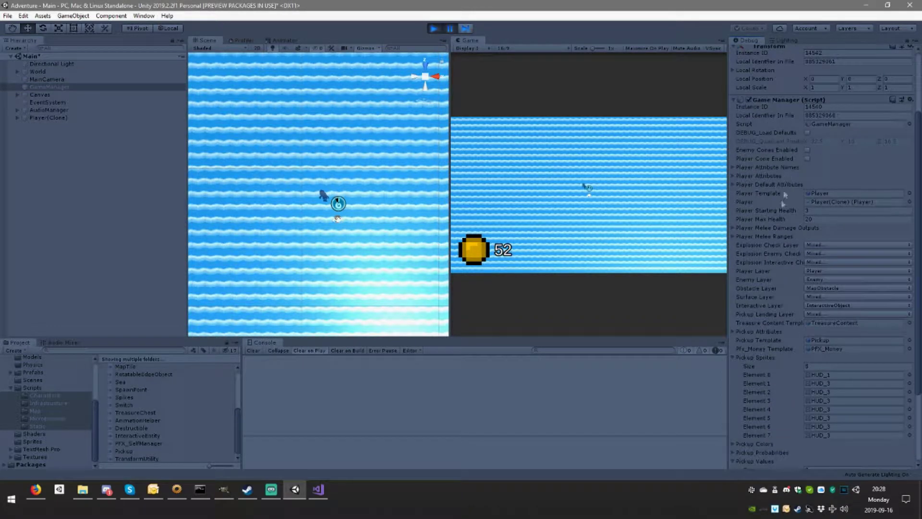
pyautogui.click(733, 177)
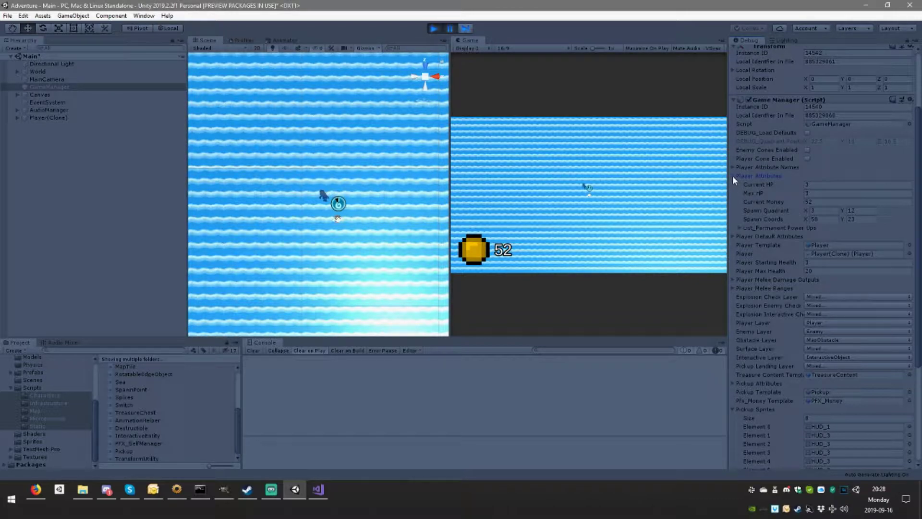
pyautogui.click(733, 177)
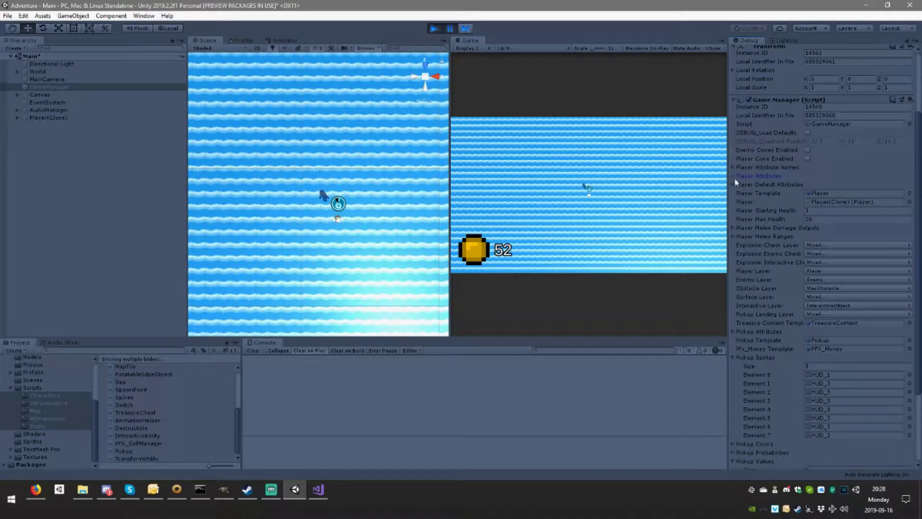
pyautogui.click(734, 357)
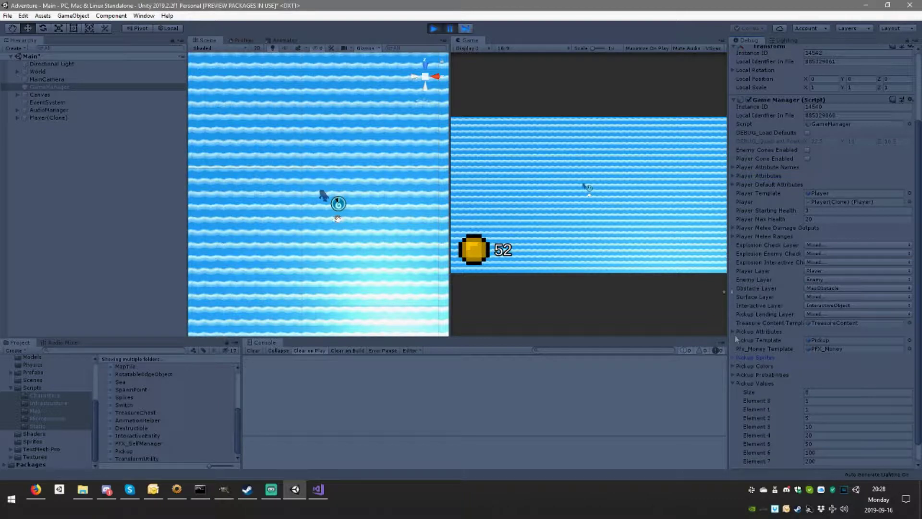
# Select Player(Clone) and scroll through its components in debug mode
pyautogui.click(58, 118)
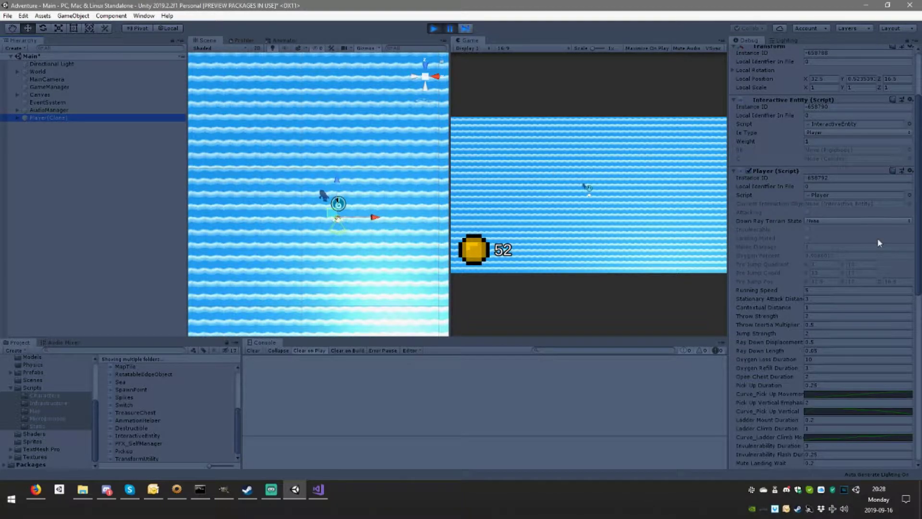
pyautogui.scroll(-3, 880, 244)
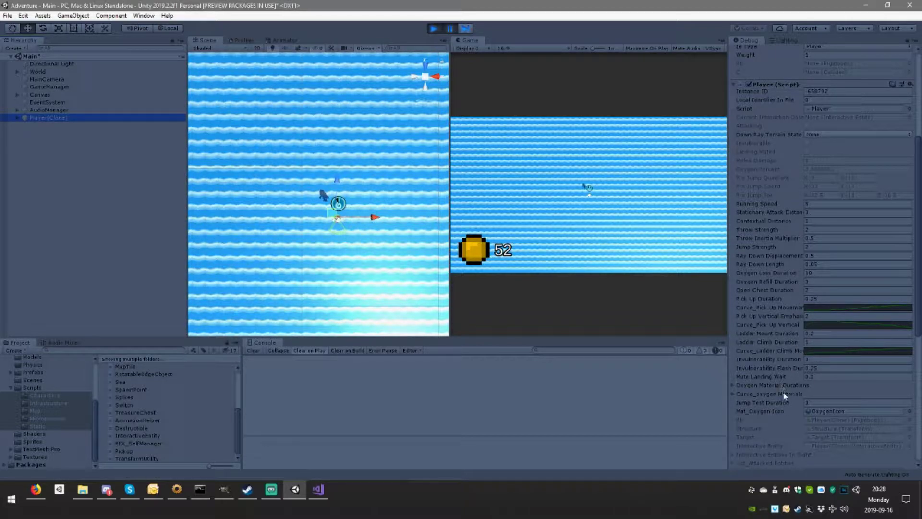
pyautogui.scroll(-3, 786, 391)
pyautogui.scroll(-3, 785, 391)
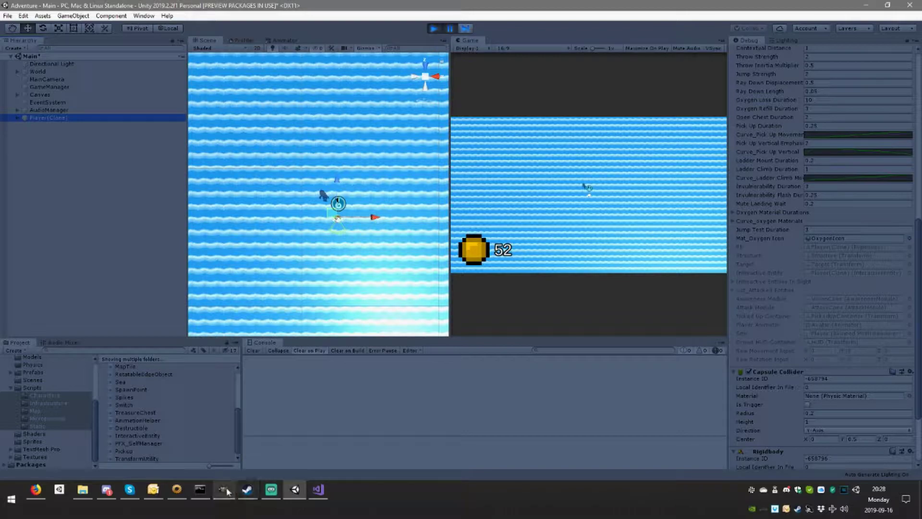
# Open Player.cs, search 'current', and go to the currentQuadrant declaration before returning to Unity
pyautogui.click(315, 499)
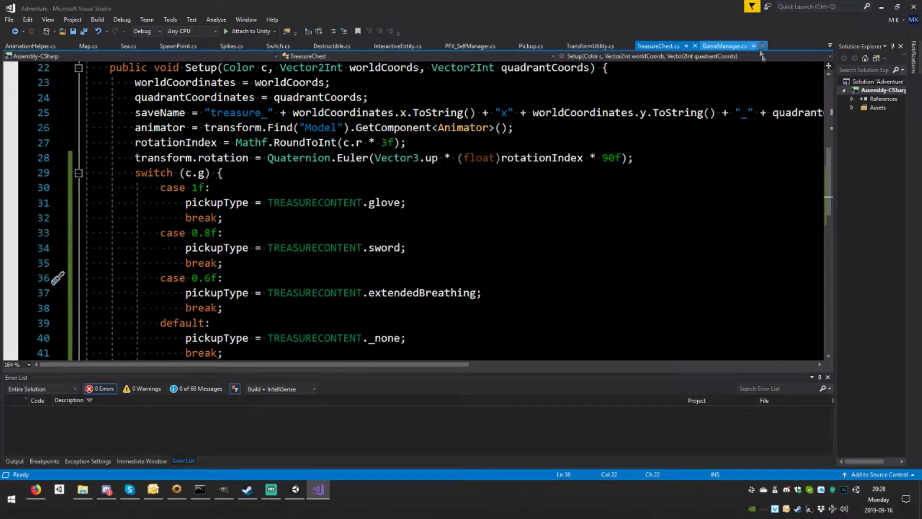
pyautogui.click(834, 46)
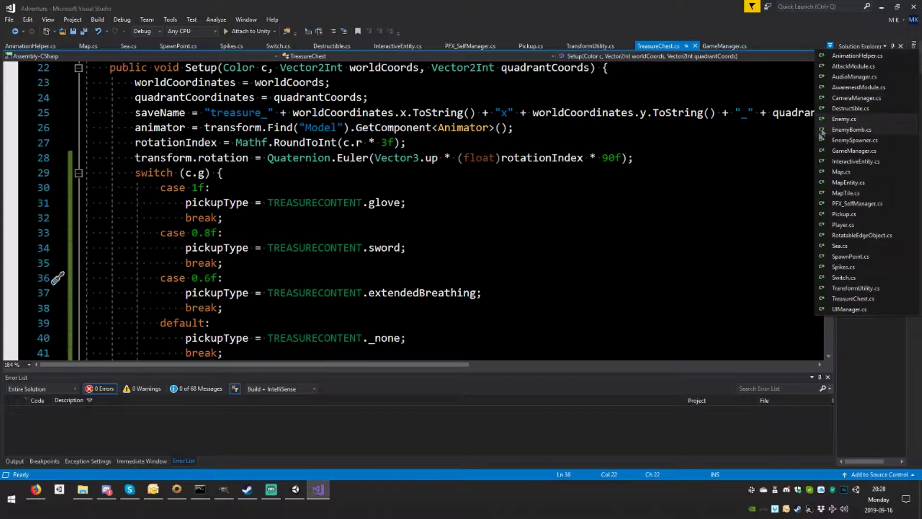
pyautogui.click(844, 224)
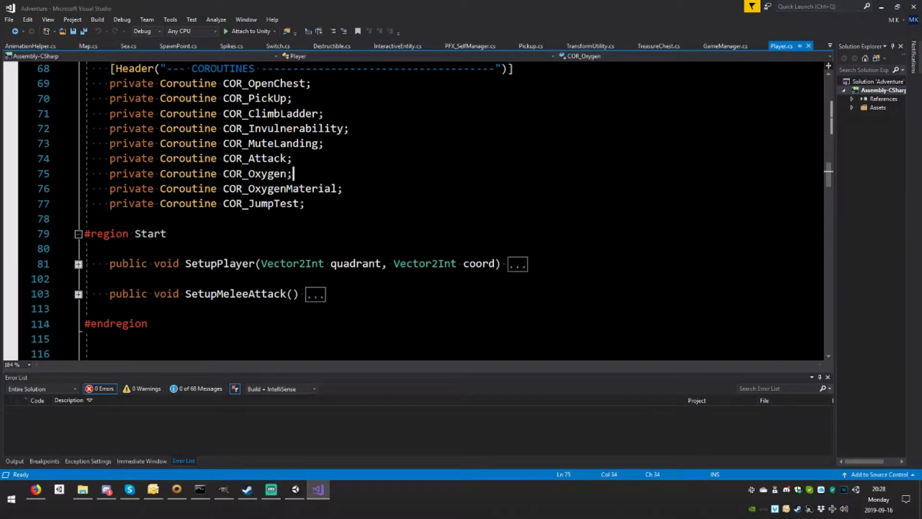
pyautogui.hotkey('ctrl', 'f')
pyautogui.write('current')
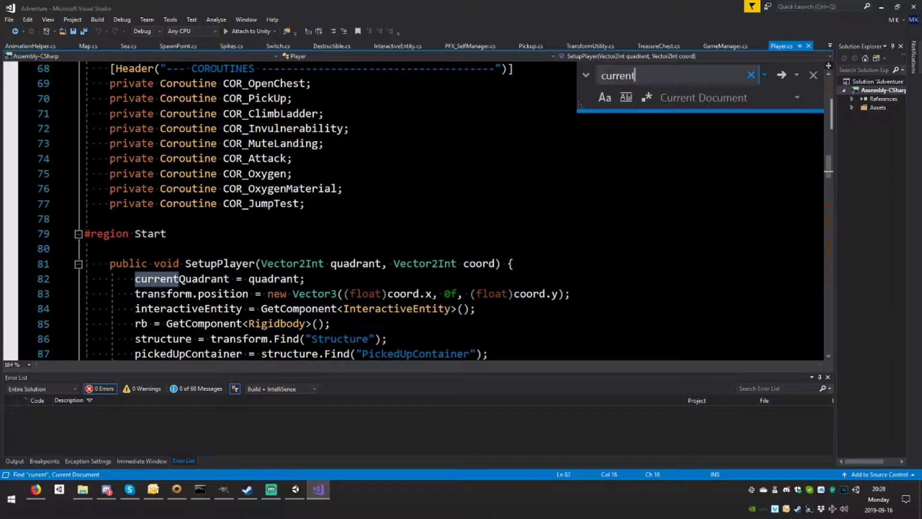
pyautogui.click(179, 279)
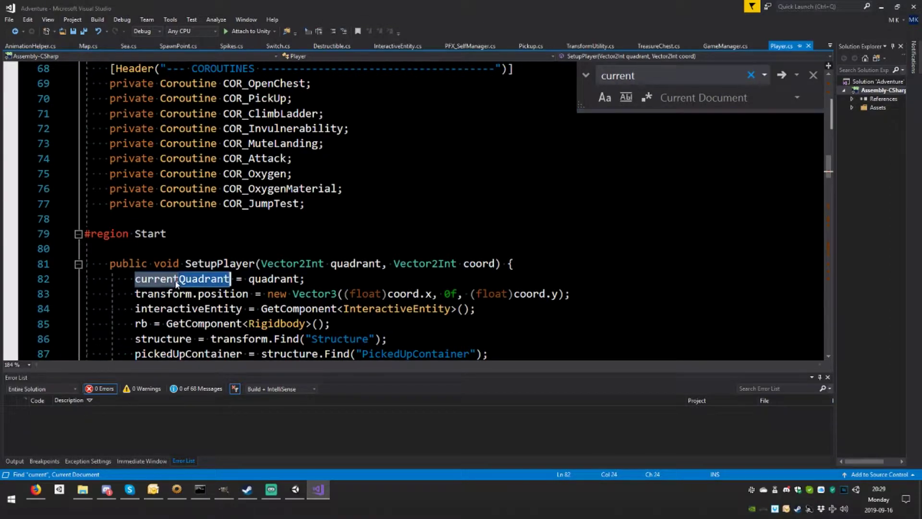
pyautogui.press('F12')
pyautogui.scroll(1, 384, 211)
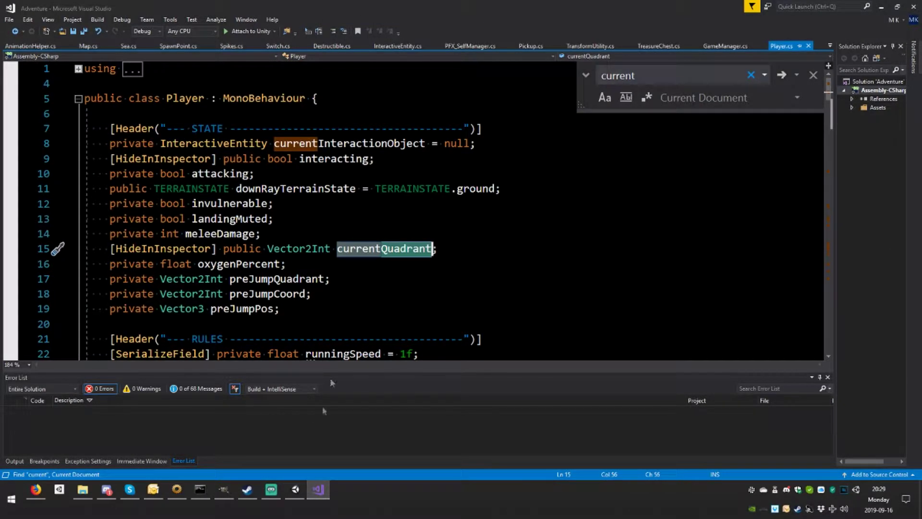
pyautogui.click(295, 489)
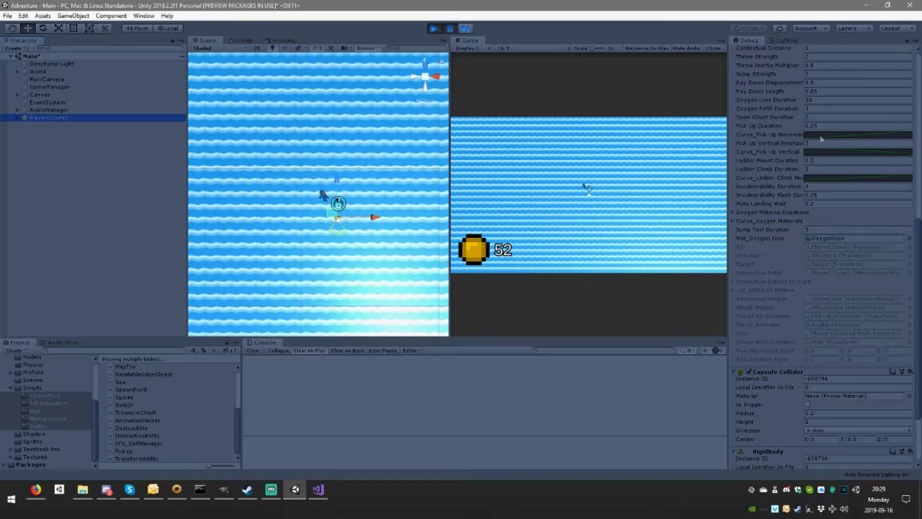
# Compare Player.cs in Visual Studio with Player(Clone)'s debug inspector in Unity
pyautogui.scroll(10, 821, 138)
pyautogui.scroll(-3, 806, 249)
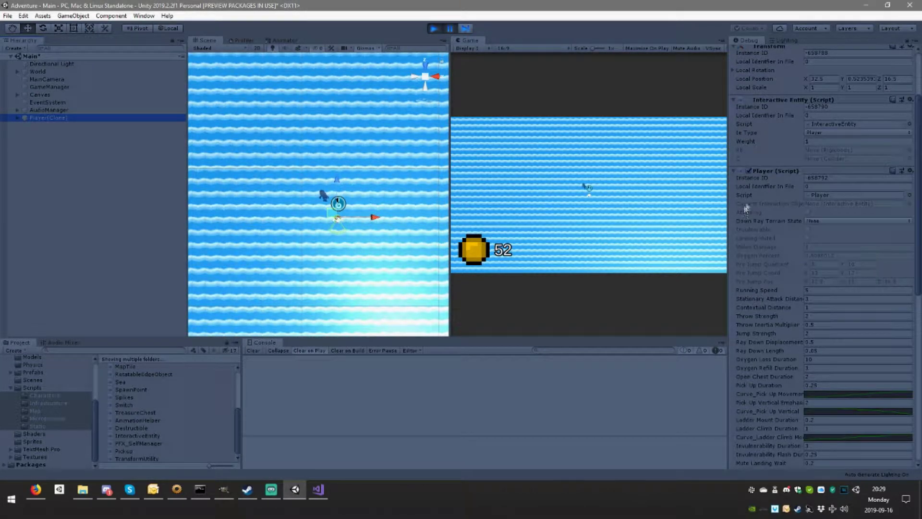
pyautogui.click(318, 489)
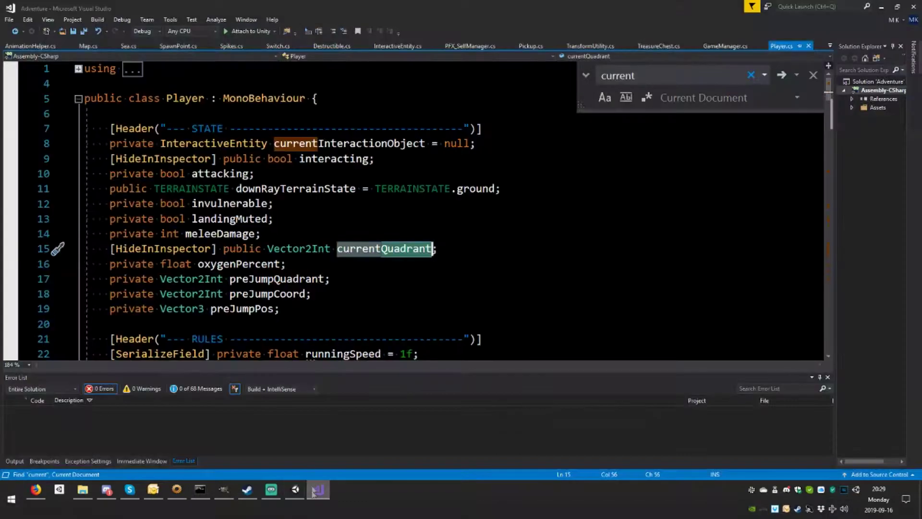
pyautogui.scroll(-1, 413, 211)
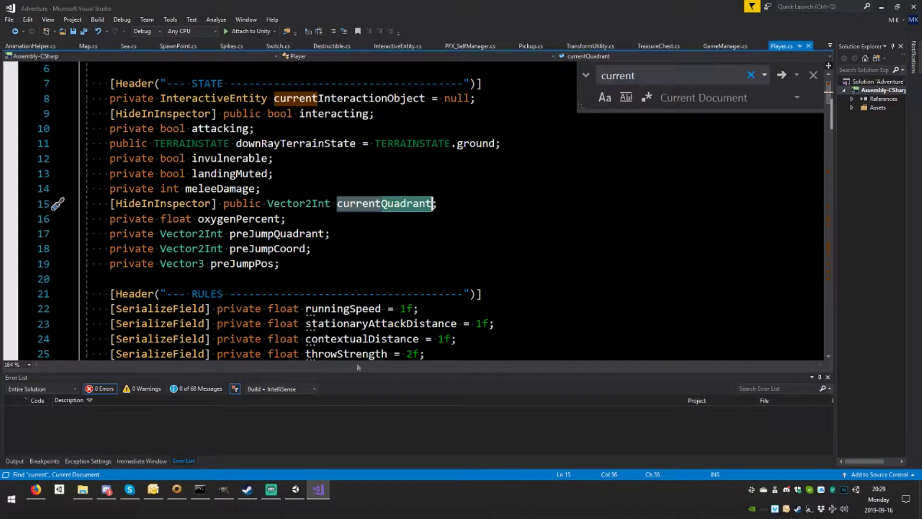
pyautogui.click(295, 491)
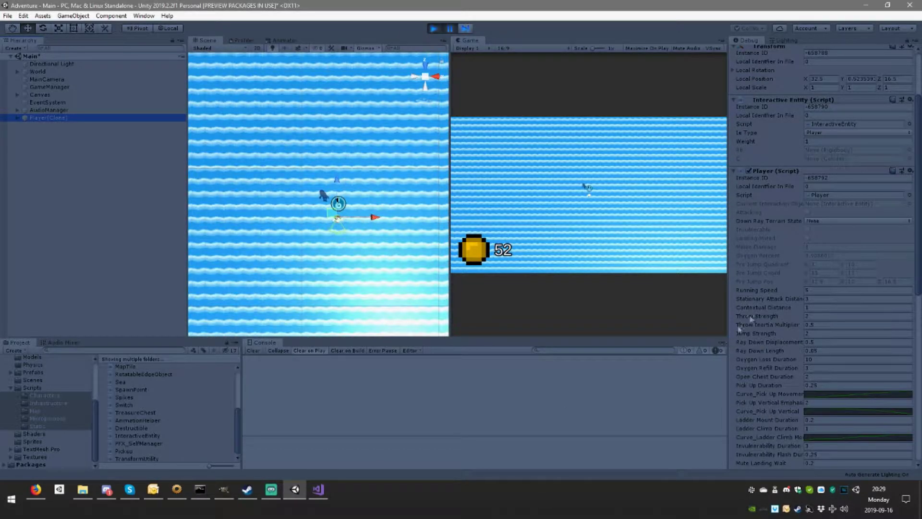
pyautogui.scroll(-3, 817, 315)
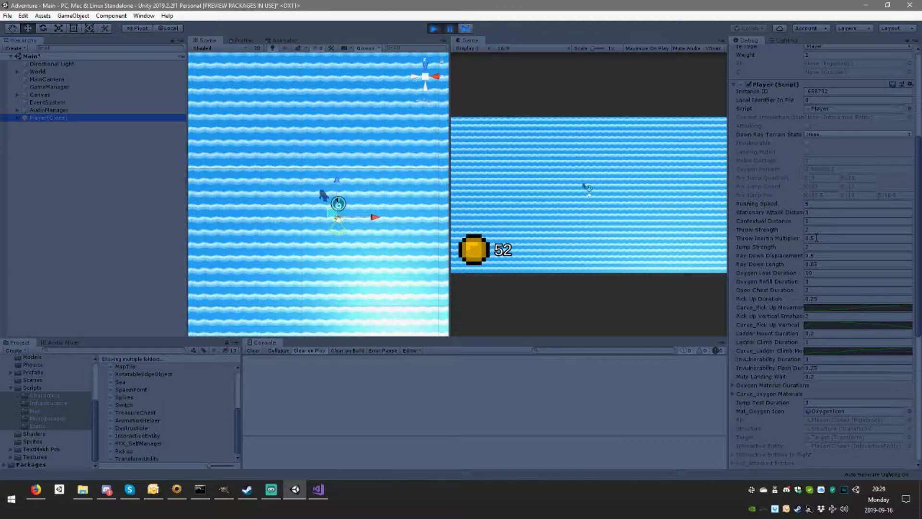
pyautogui.scroll(6, 762, 206)
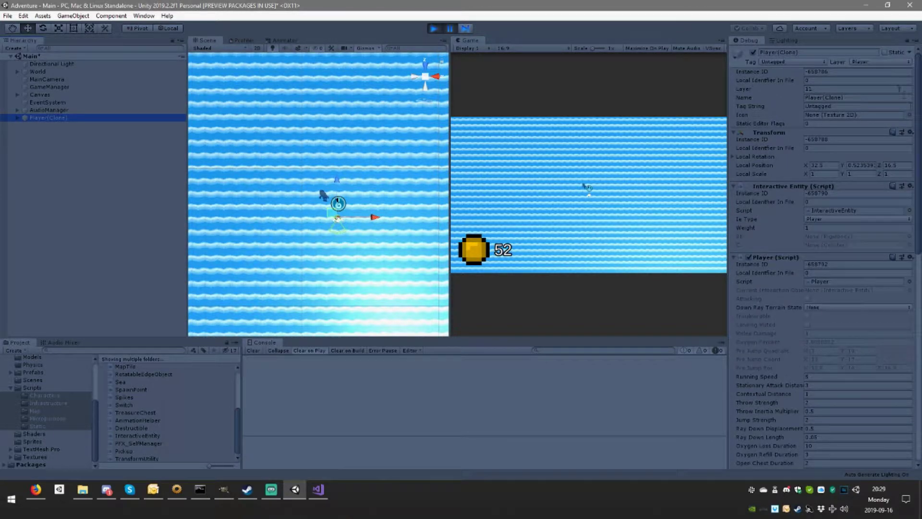
# Switch the Inspector to Normal view, then back to Debug view
pyautogui.click(914, 44)
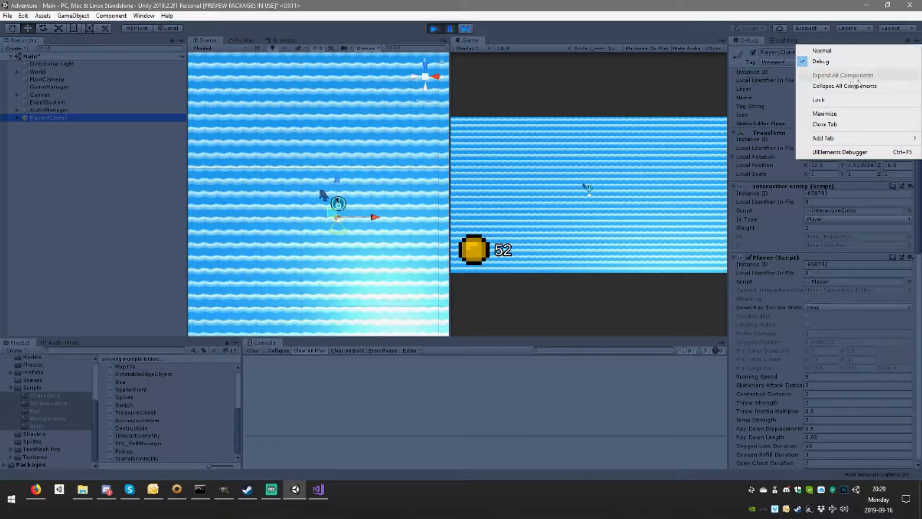
pyautogui.click(826, 63)
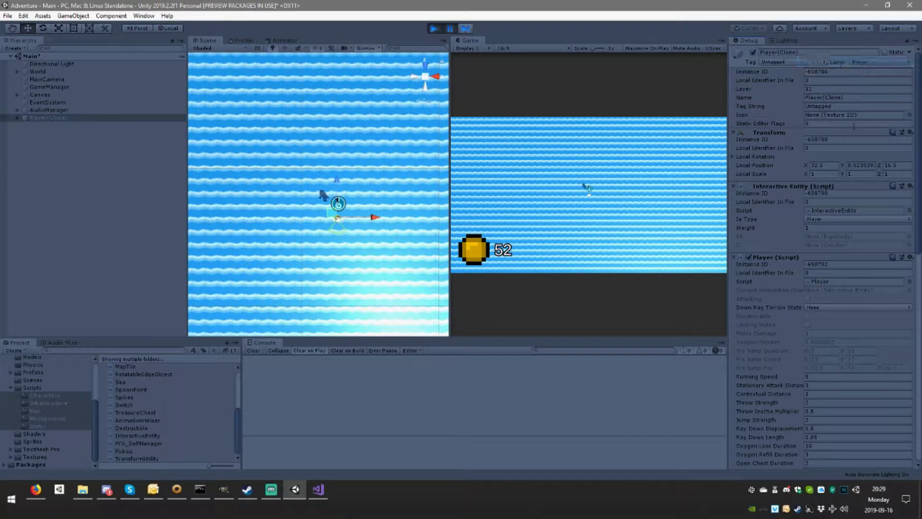
pyautogui.click(919, 44)
pyautogui.click(823, 51)
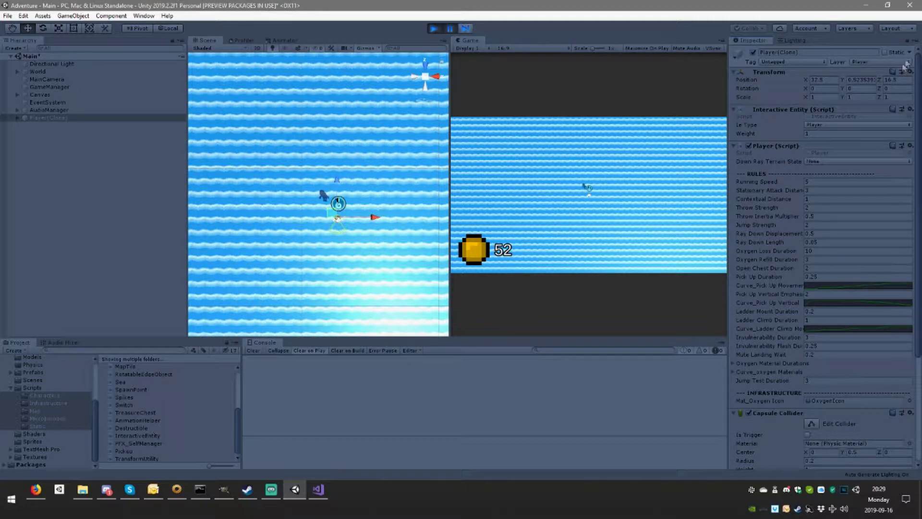
pyautogui.click(915, 43)
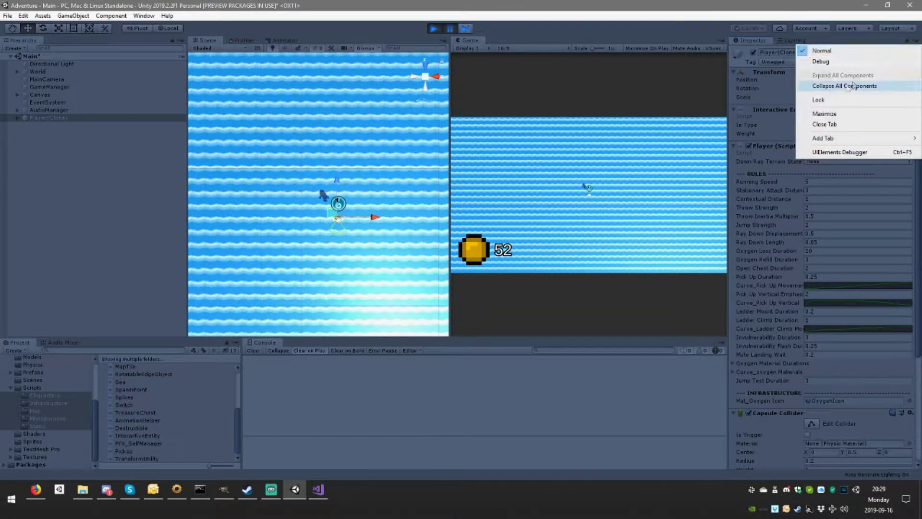
pyautogui.click(838, 62)
pyautogui.scroll(-3, 812, 264)
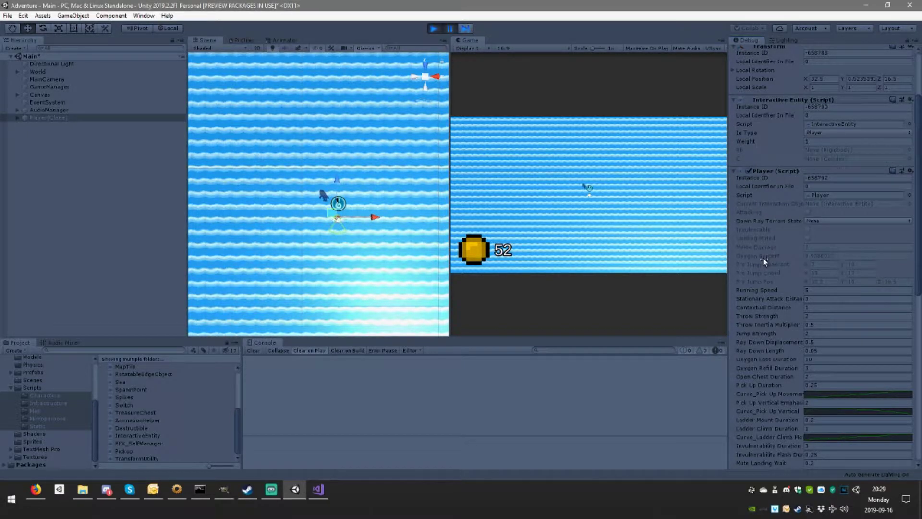
# Check Unity's debug values against Player.cs's STATE fields, ending in Visual Studio
pyautogui.click(318, 489)
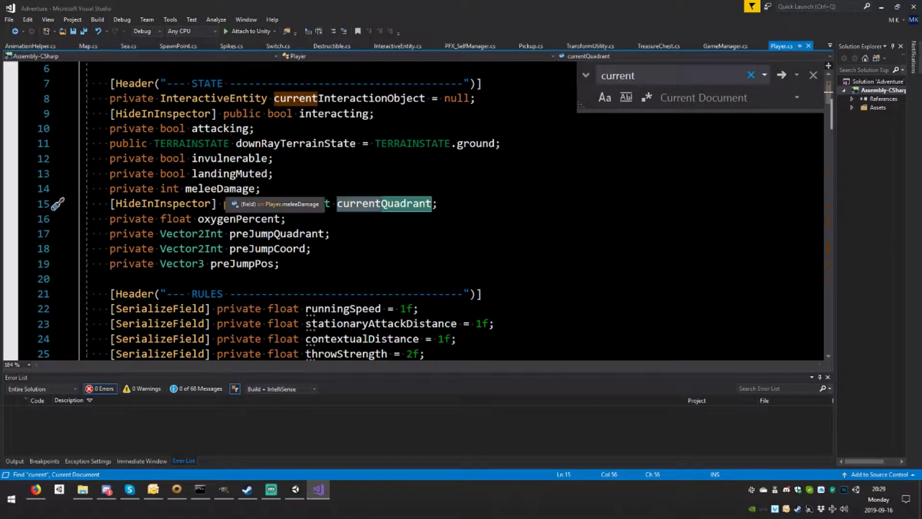
pyautogui.click(295, 489)
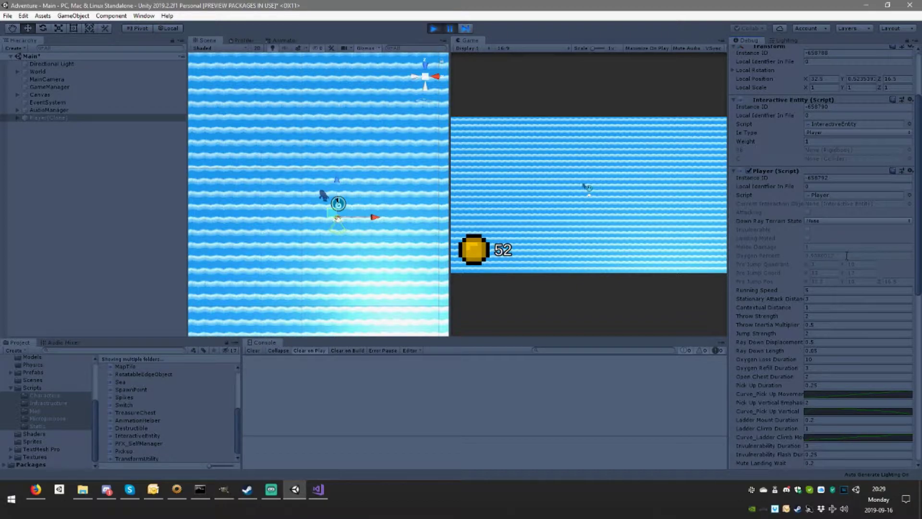
pyautogui.click(318, 489)
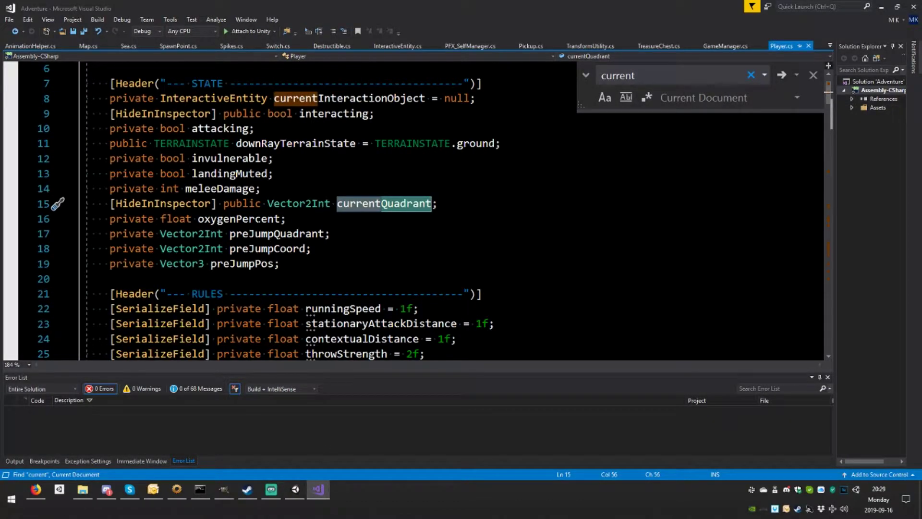
# Stop the playtest and delete [HideInInspector] from currentQuadrant on line 15 of Player.cs
pyautogui.click(296, 486)
pyautogui.click(437, 28)
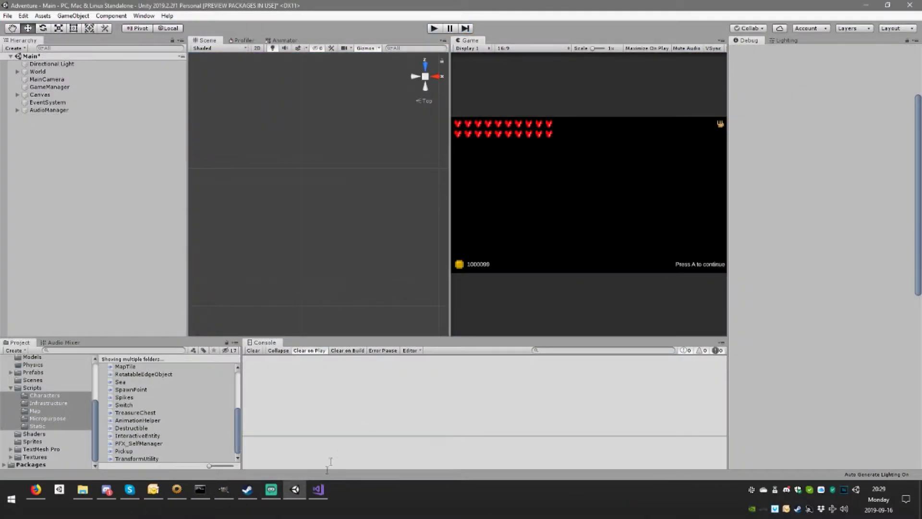
pyautogui.click(318, 489)
pyautogui.moveTo(216, 203); pyautogui.dragTo(111, 204)
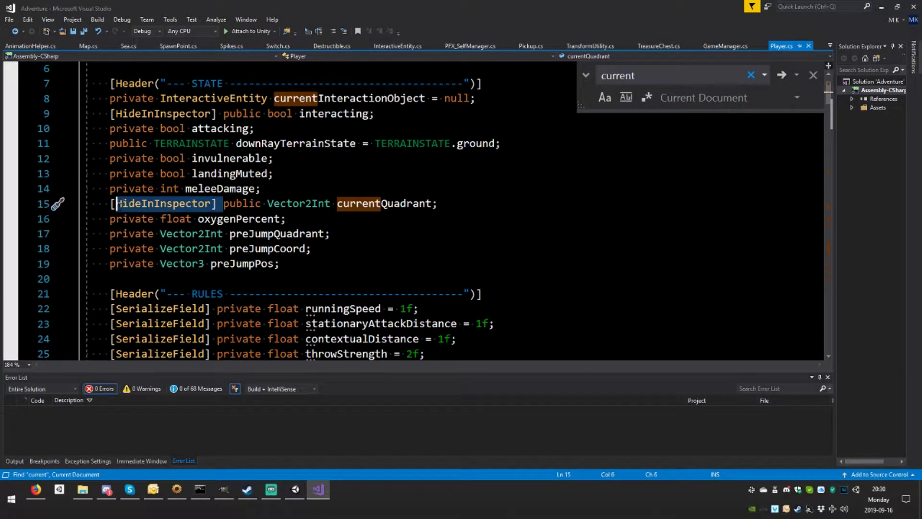
pyautogui.press('Delete')
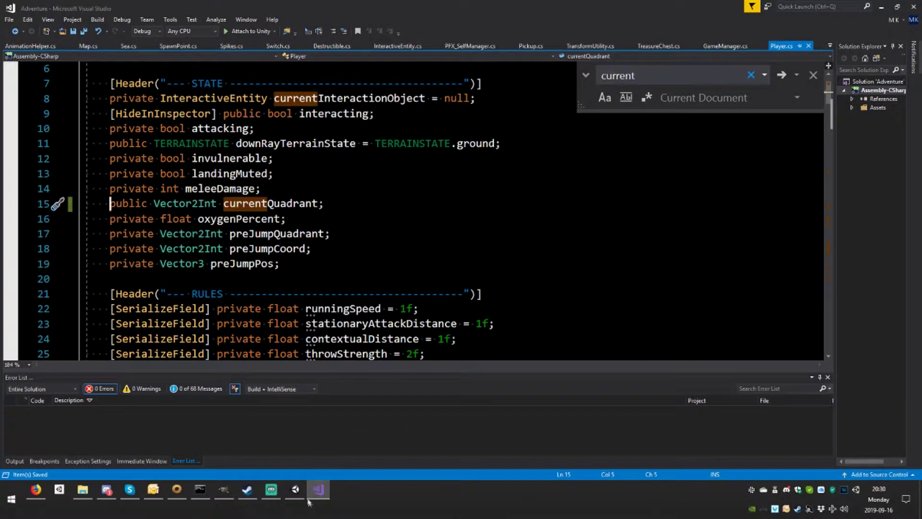
pyautogui.click(296, 490)
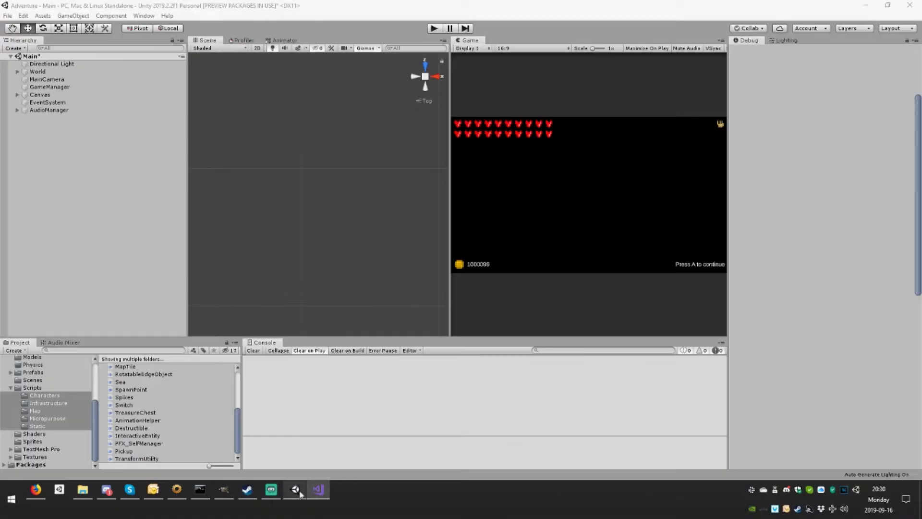
# Start the playtest, expand Player(Clone), teleport to the water area and climb the ladder
pyautogui.click(434, 28)
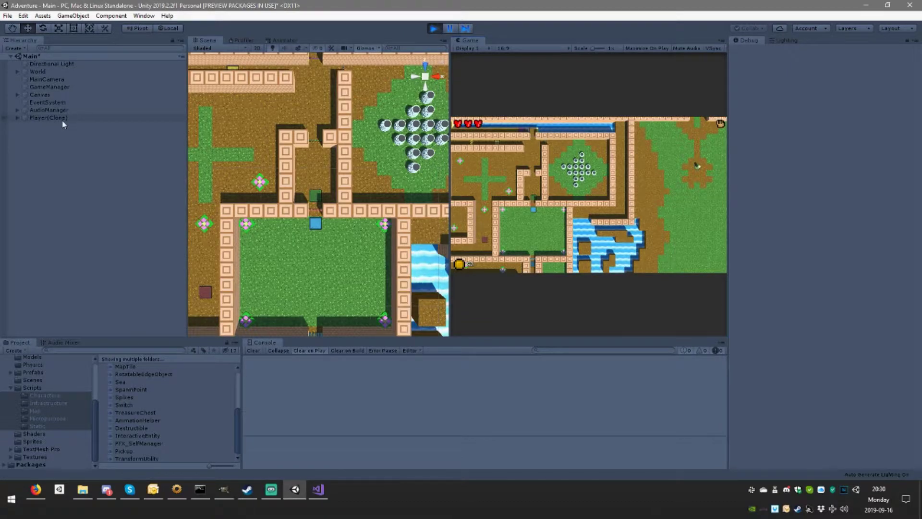
pyautogui.click(63, 120)
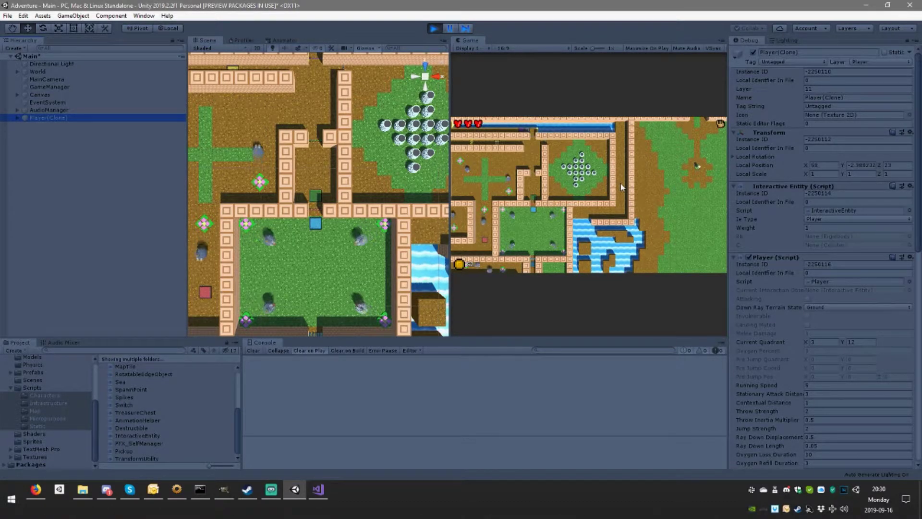
pyautogui.press('Right')
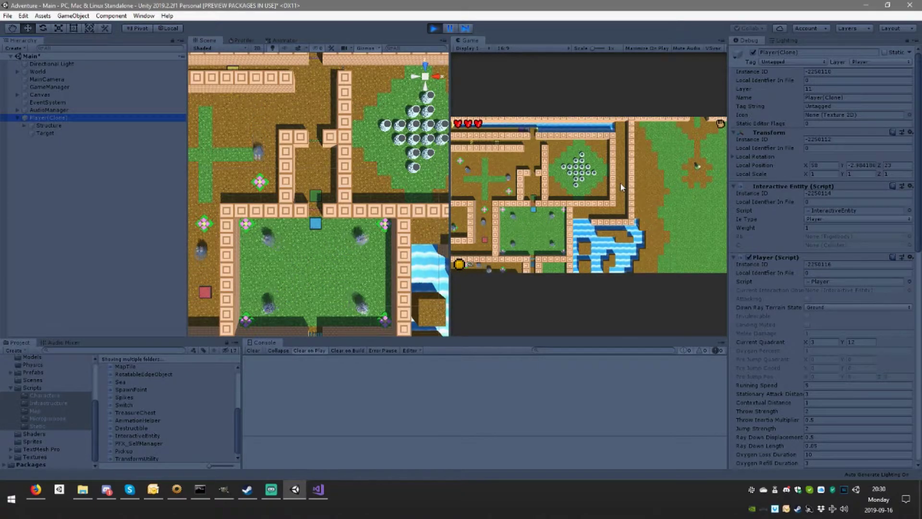
pyautogui.press('space')
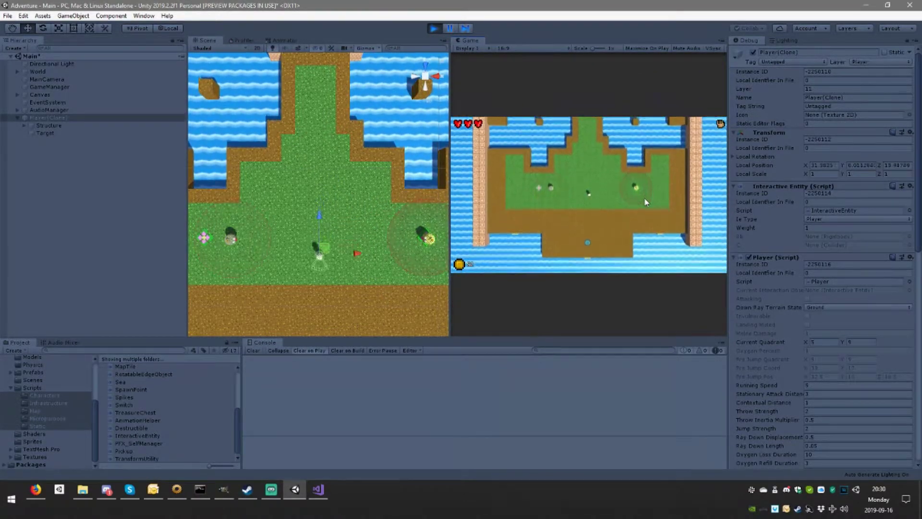
pyautogui.press('s')
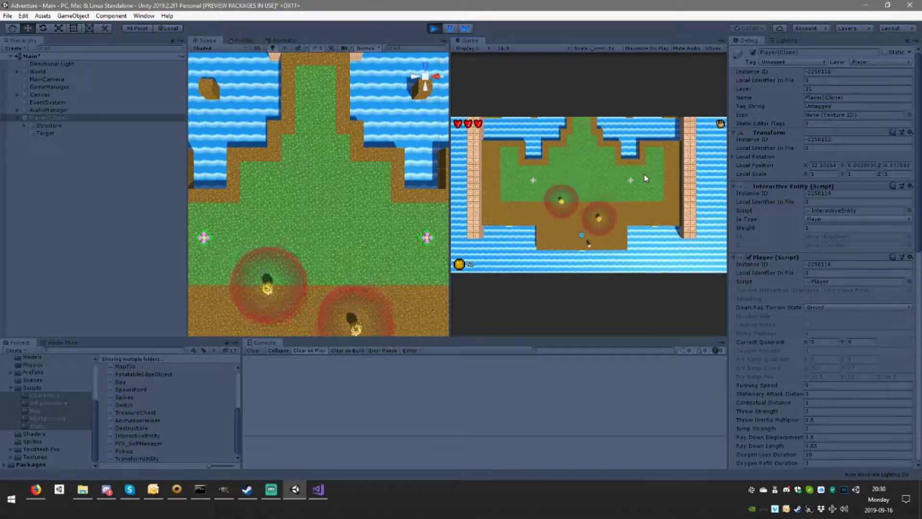
pyautogui.press('d')
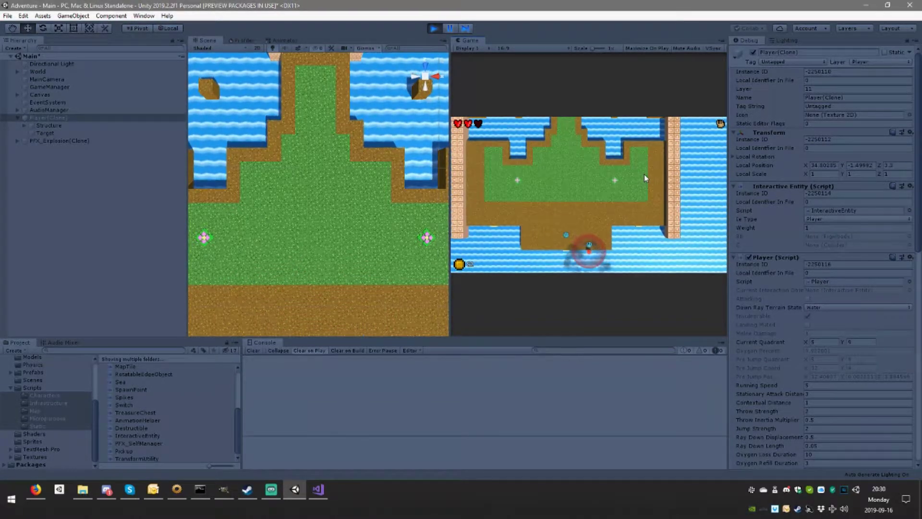
pyautogui.press('a')
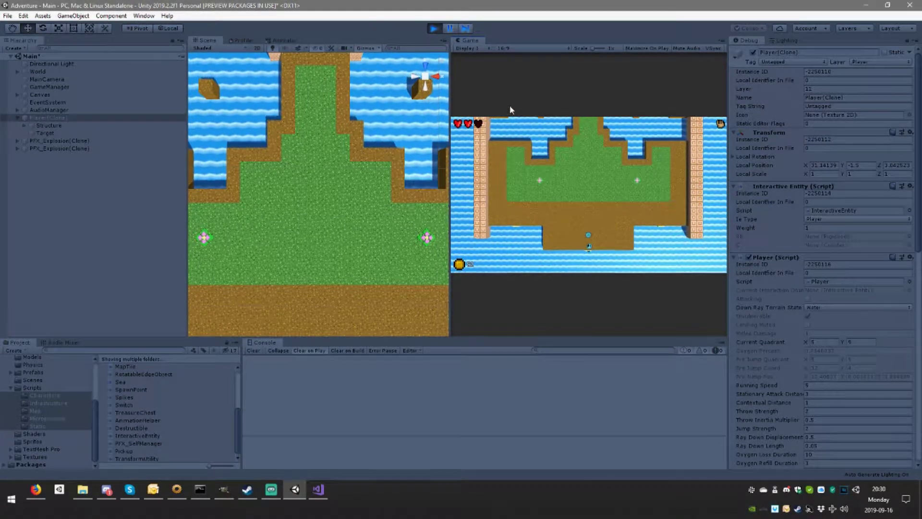
pyautogui.press('w')
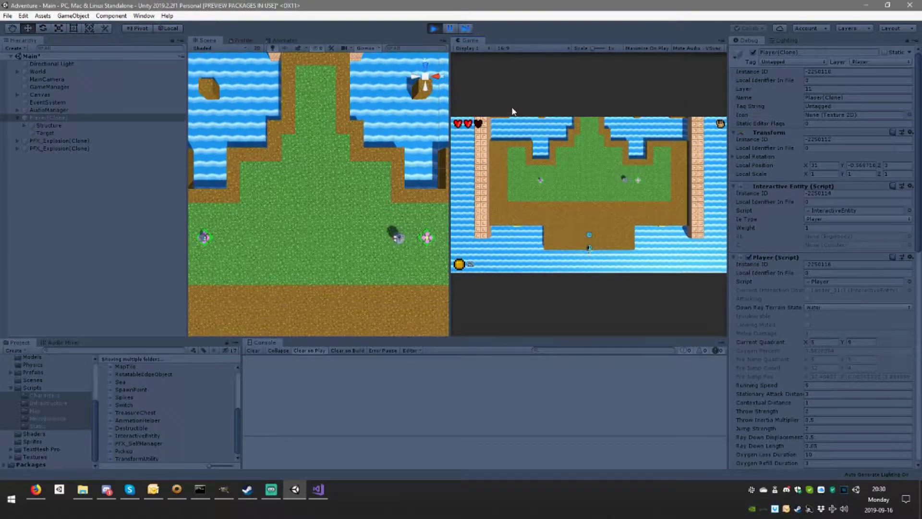
# Maximize the Game view and walk the player across the grass, attacking enemies
pyautogui.click(450, 28)
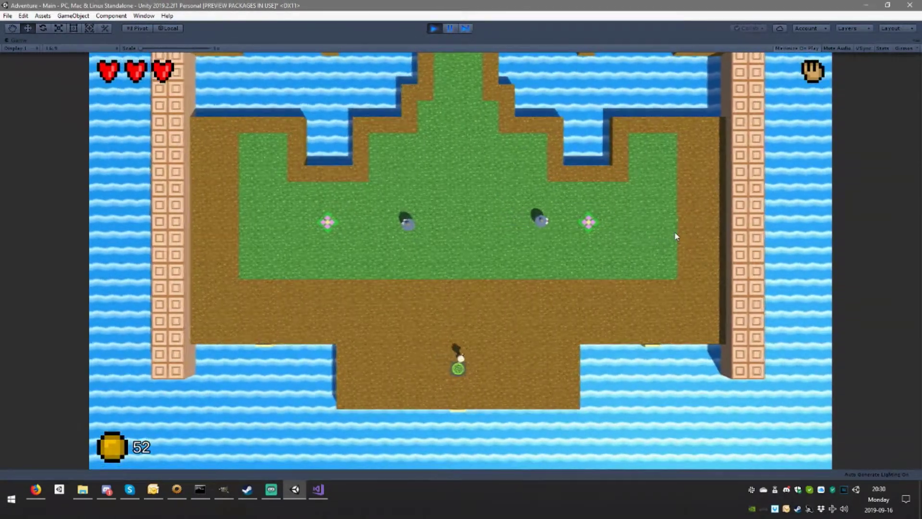
pyautogui.press('w')
pyautogui.press('d')
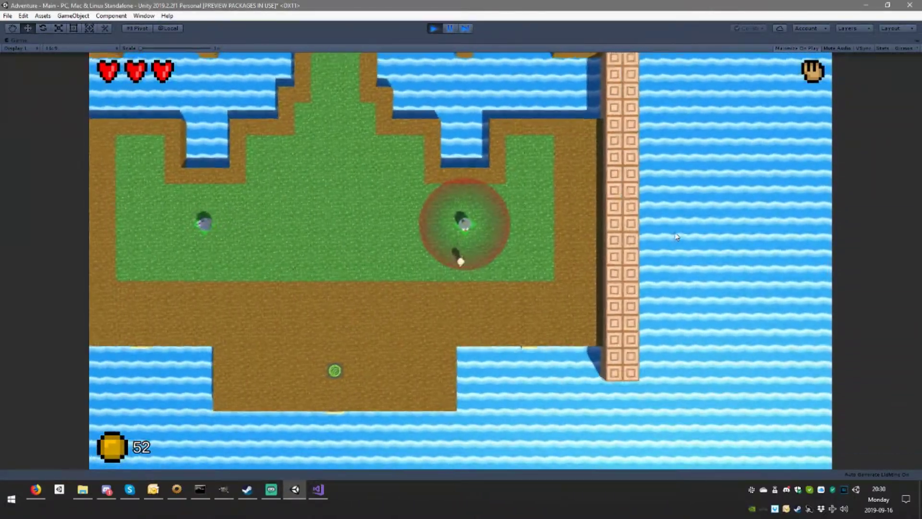
pyautogui.press('w')
pyautogui.press('d')
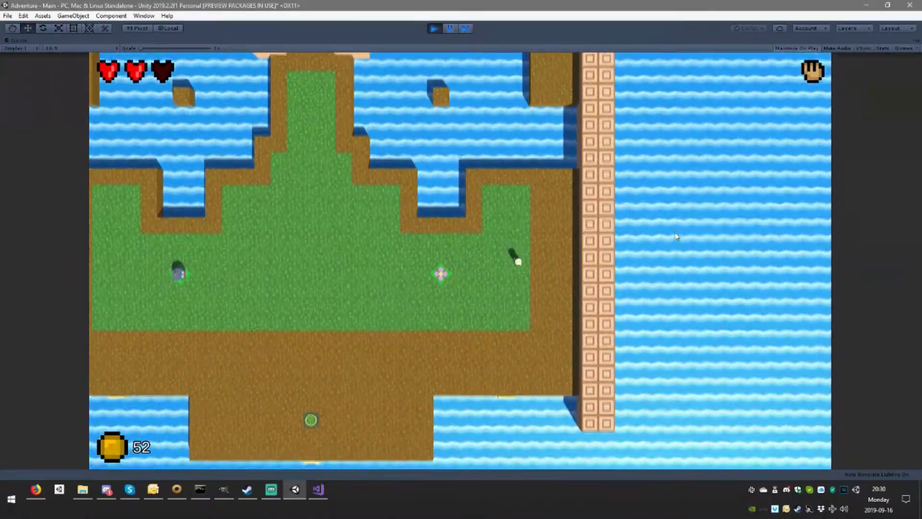
pyautogui.press('s')
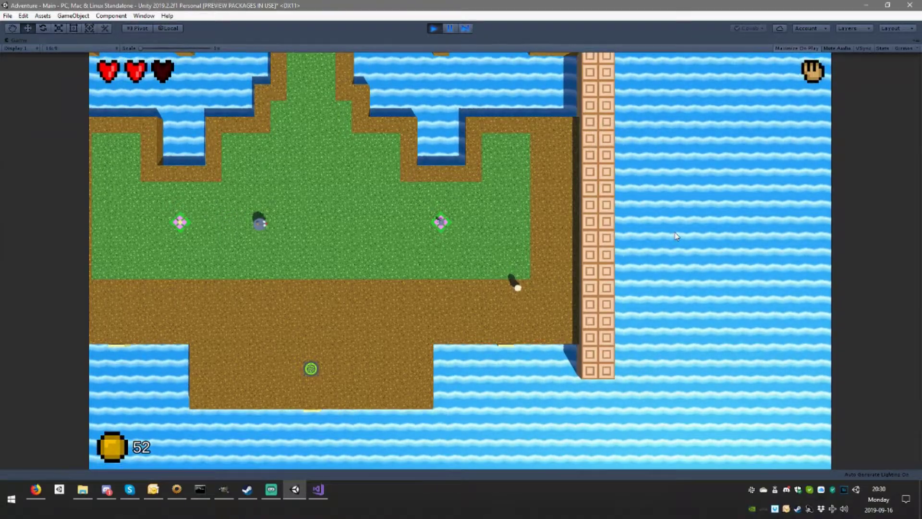
pyautogui.press('w')
pyautogui.press('a')
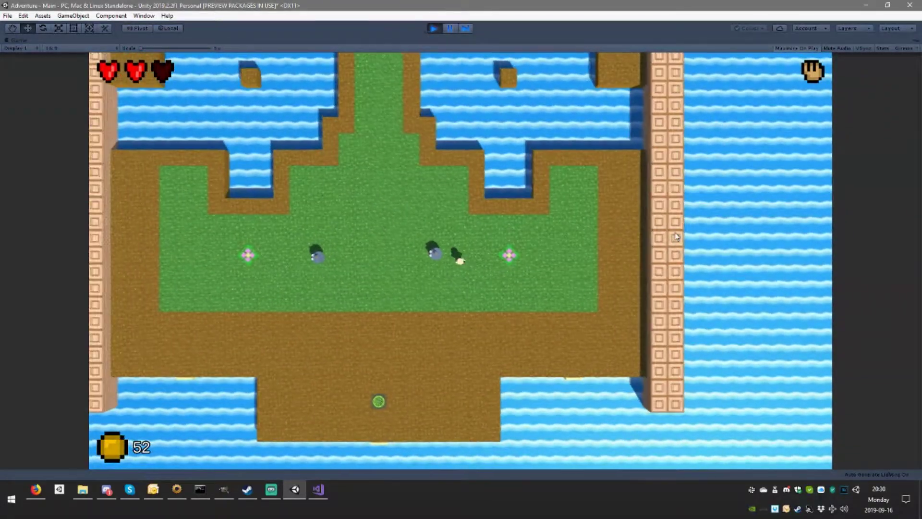
pyautogui.press('space')
pyautogui.press('w')
pyautogui.press('space')
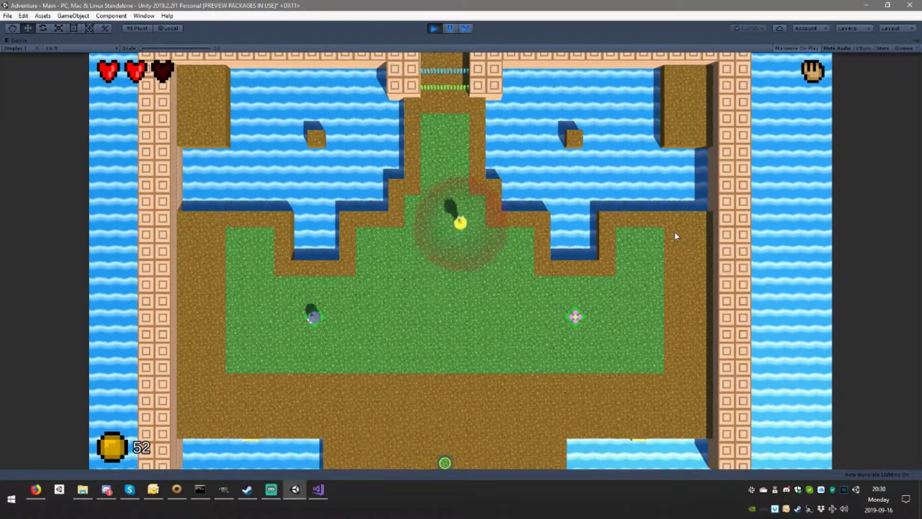
pyautogui.press('w')
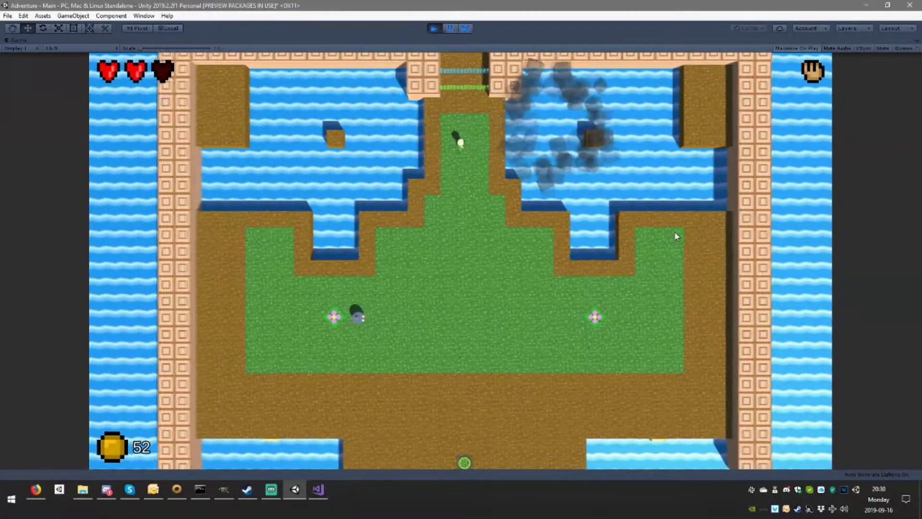
pyautogui.press('d')
pyautogui.press('s')
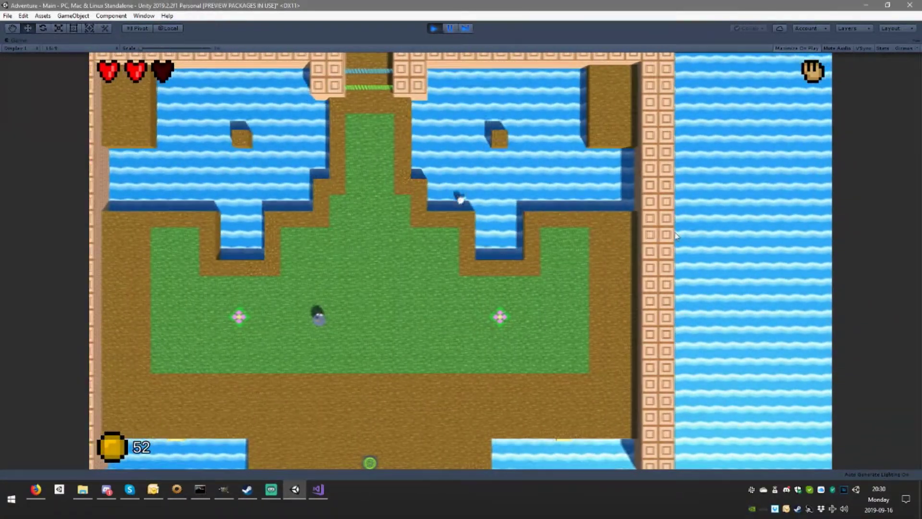
# Swim the player around in the water beside the island
pyautogui.press('d')
pyautogui.press('w')
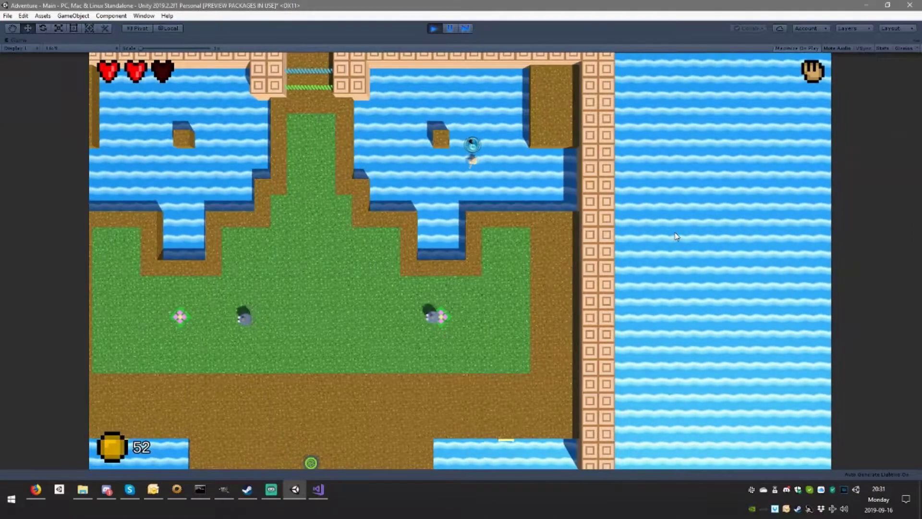
pyautogui.press('Right')
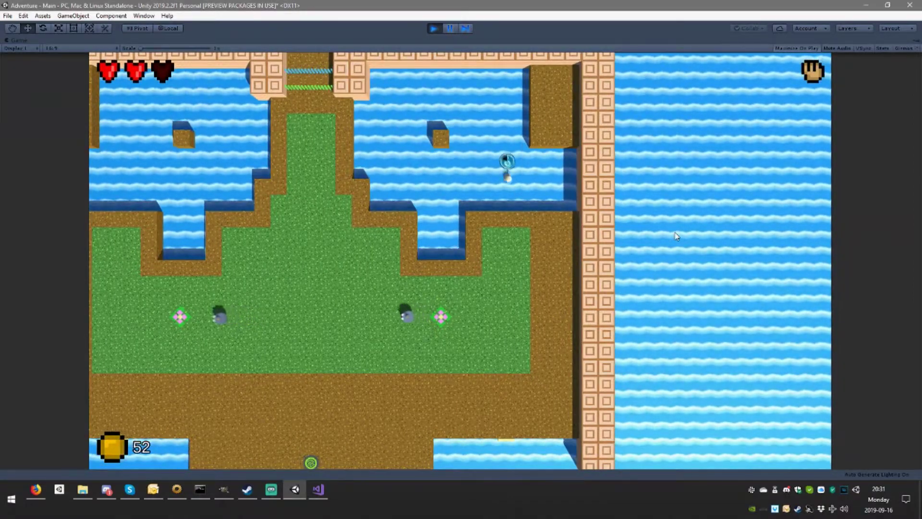
pyautogui.press('Left')
pyautogui.press('Right')
pyautogui.press('Down')
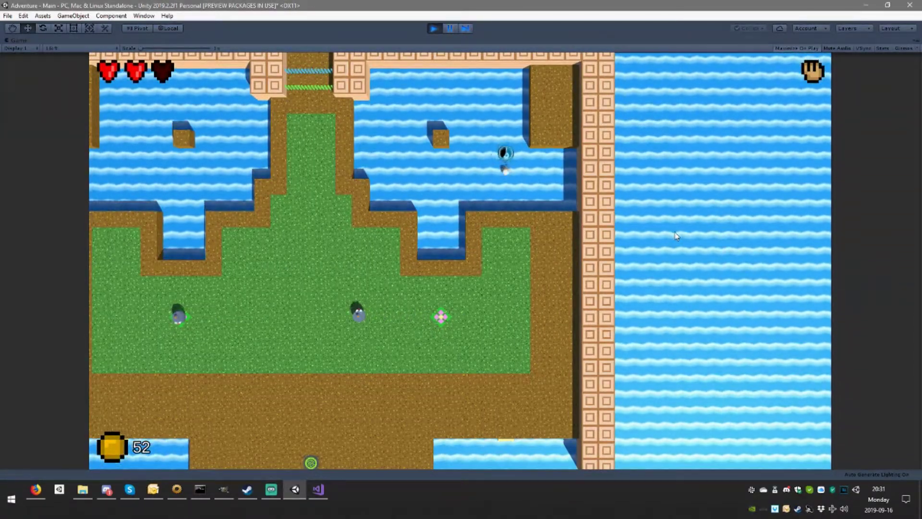
pyautogui.press('Down')
pyautogui.press('Up')
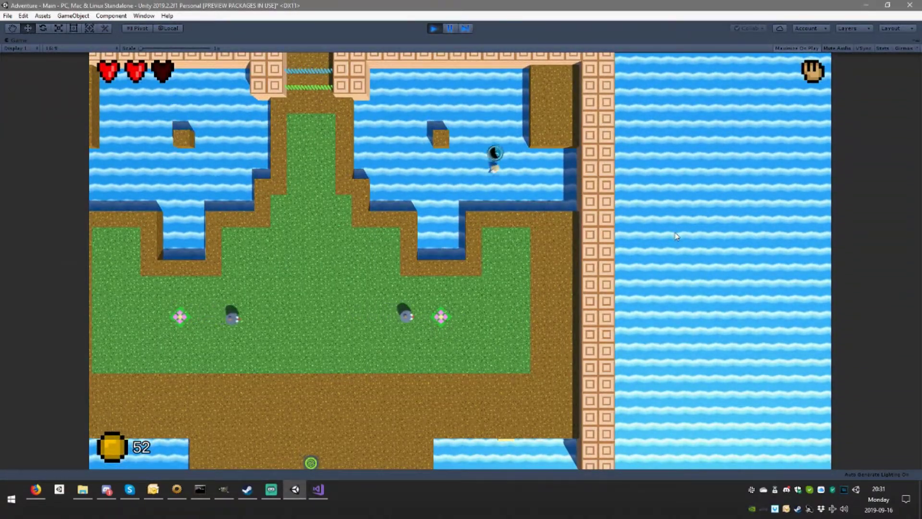
pyautogui.press('Right')
pyautogui.press('Down')
pyautogui.press('Up')
pyautogui.press('Left')
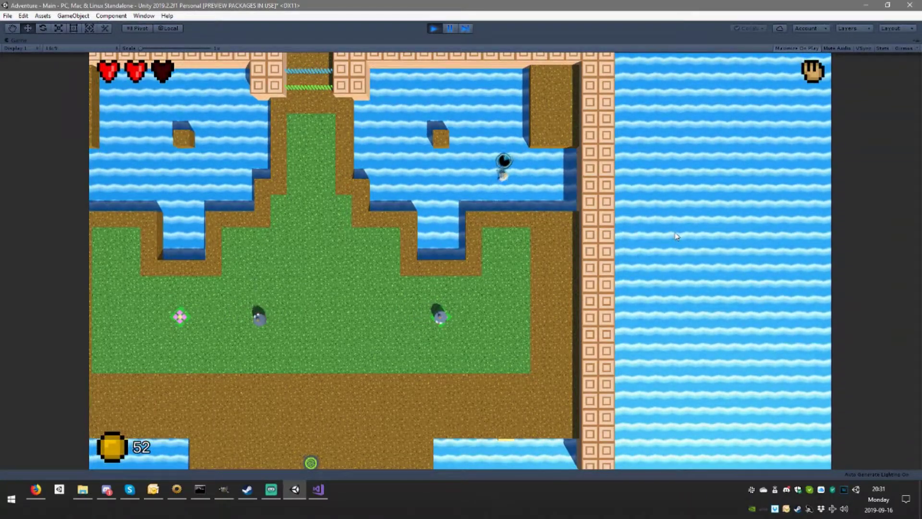
pyautogui.press('Right')
pyautogui.press('Left')
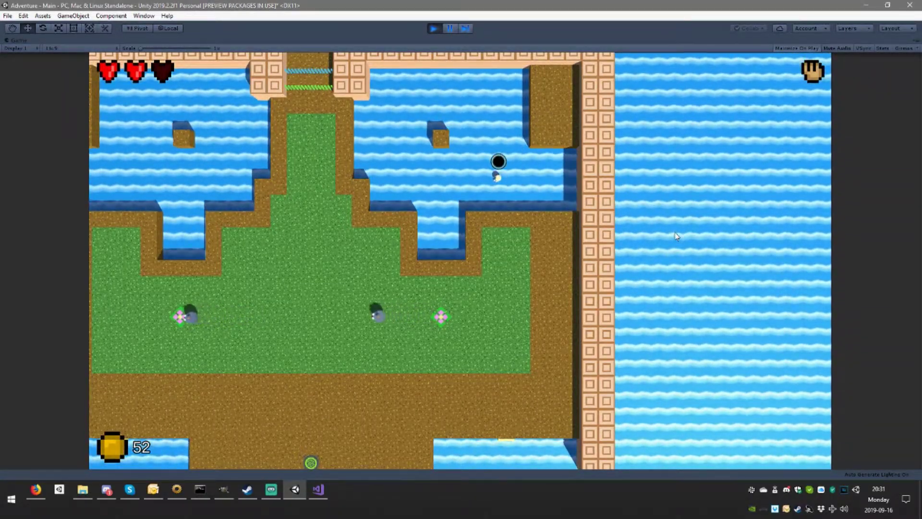
# Walk the grass paths past the flowers, attacking enemies until one heart remains
pyautogui.press('Down')
pyautogui.press('Down')
pyautogui.press('Down')
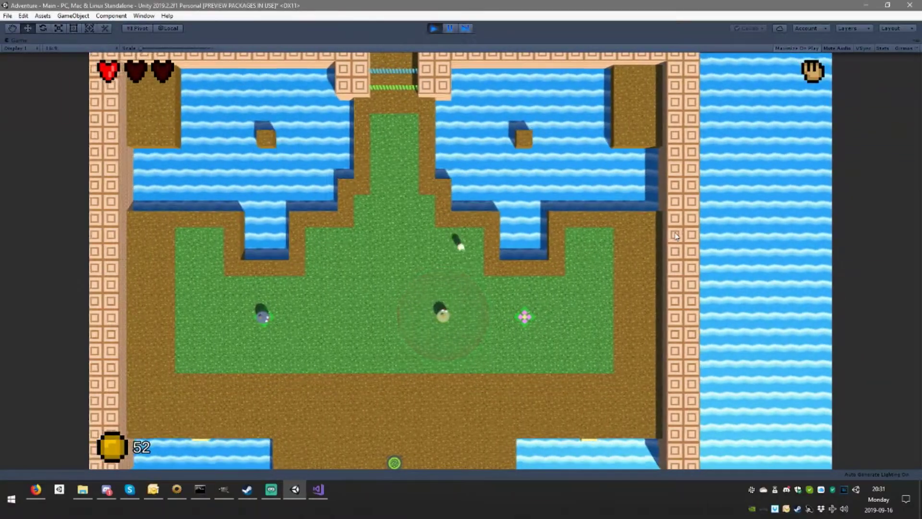
pyautogui.press('Right')
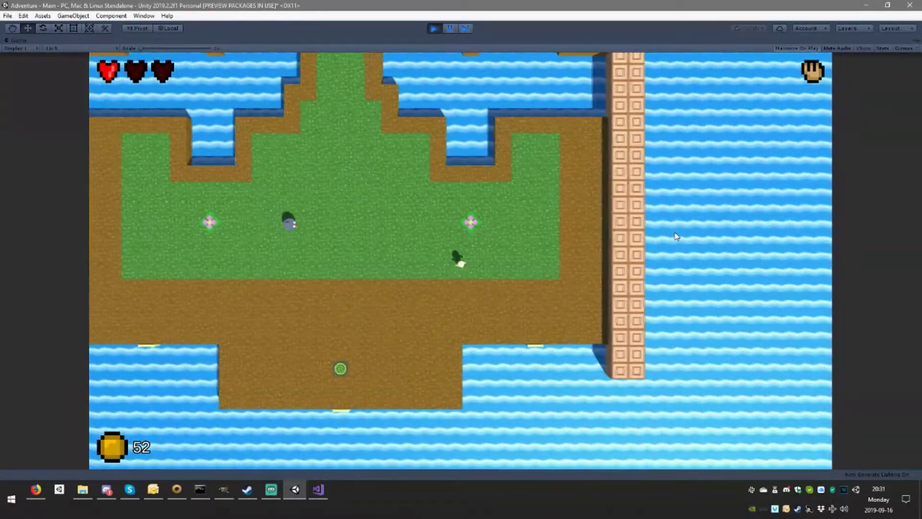
pyautogui.press('Up')
pyautogui.press('Left')
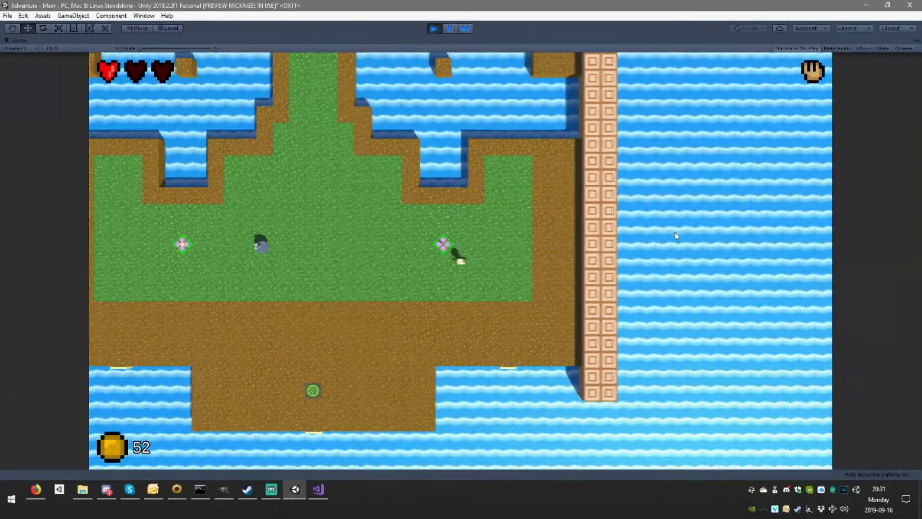
pyautogui.press('Up')
pyautogui.press('space')
pyautogui.press('Up')
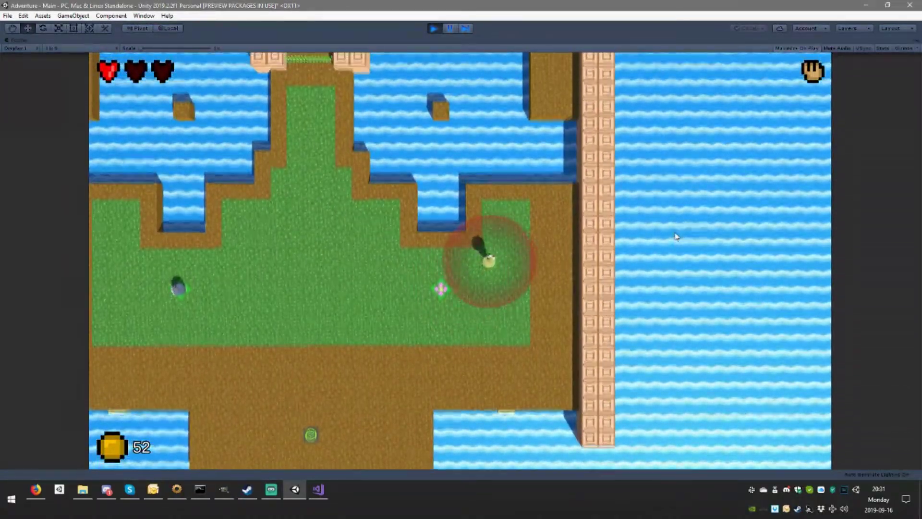
pyautogui.press('space')
pyautogui.press('Right')
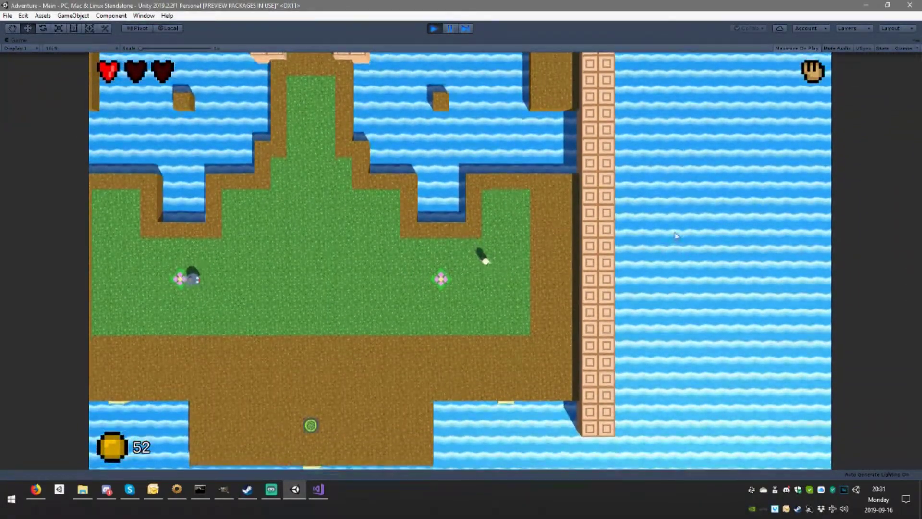
pyautogui.press('Left')
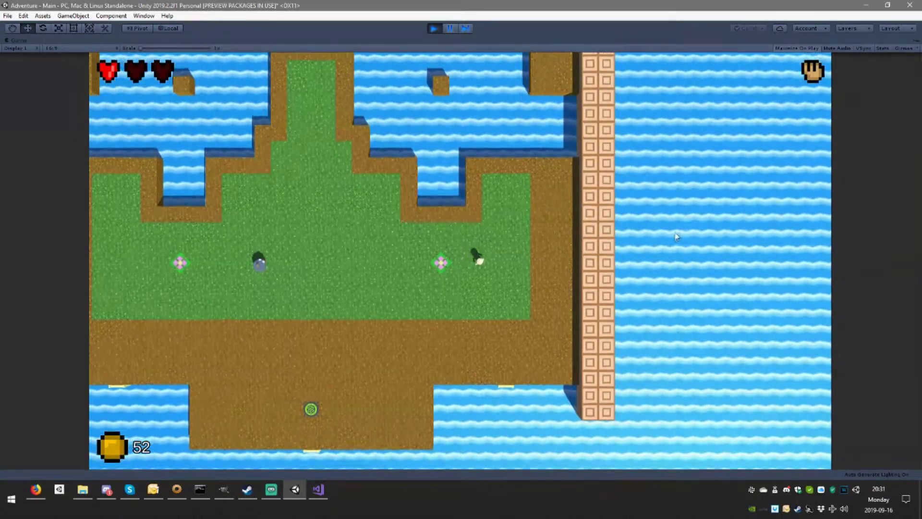
pyautogui.press('Left')
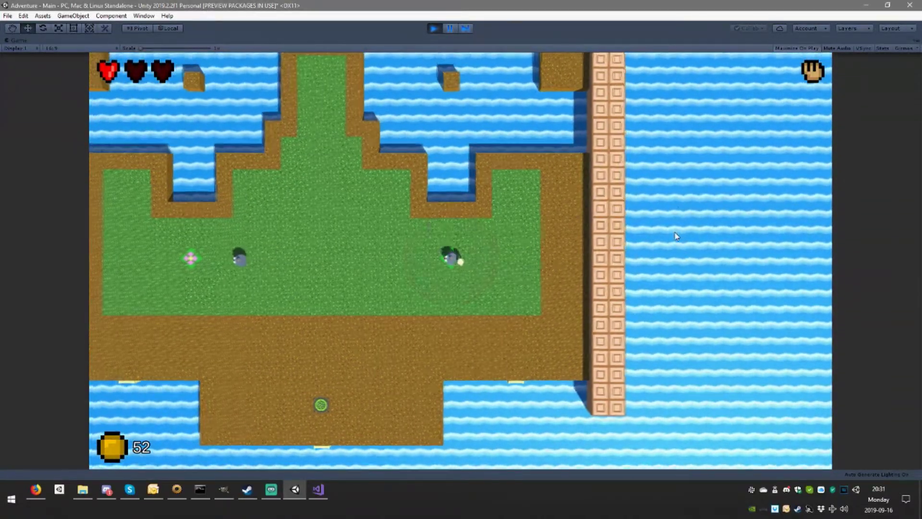
pyautogui.press('space')
pyautogui.press('Right')
pyautogui.press('Up')
pyautogui.press('space')
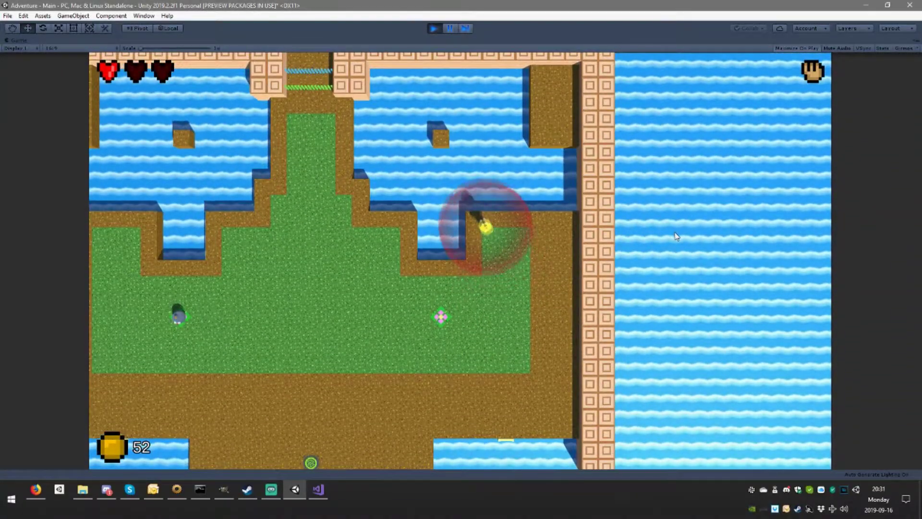
pyautogui.press('Down')
pyautogui.press('Right')
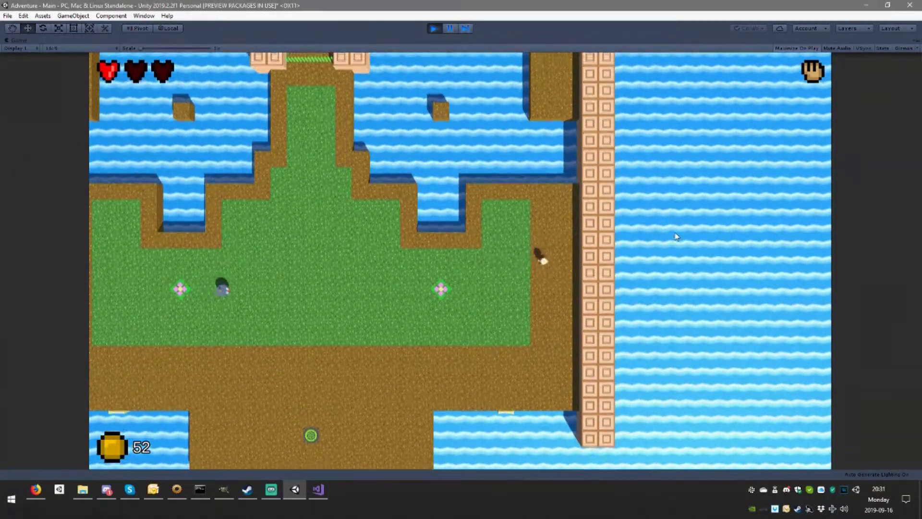
pyautogui.press('Up')
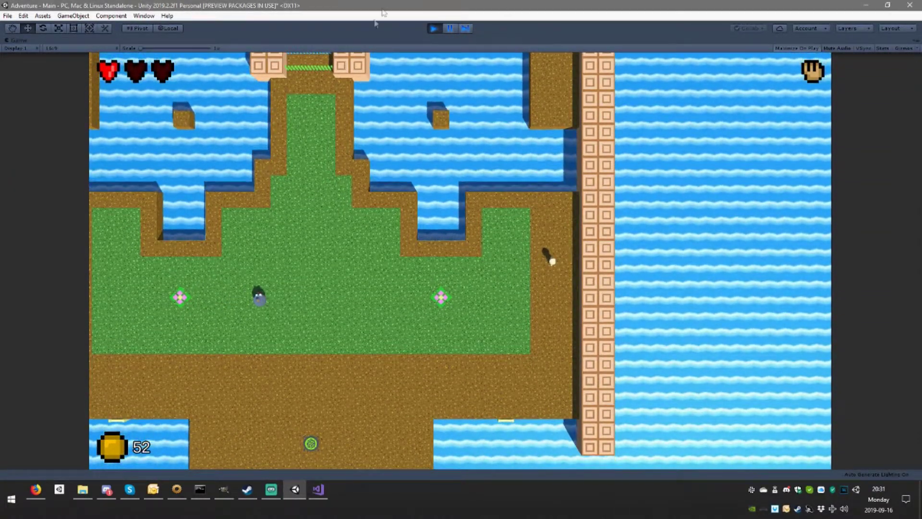
# Stop the playtest, briefly bring up Visual Studio, and return to Unity
pyautogui.click(434, 28)
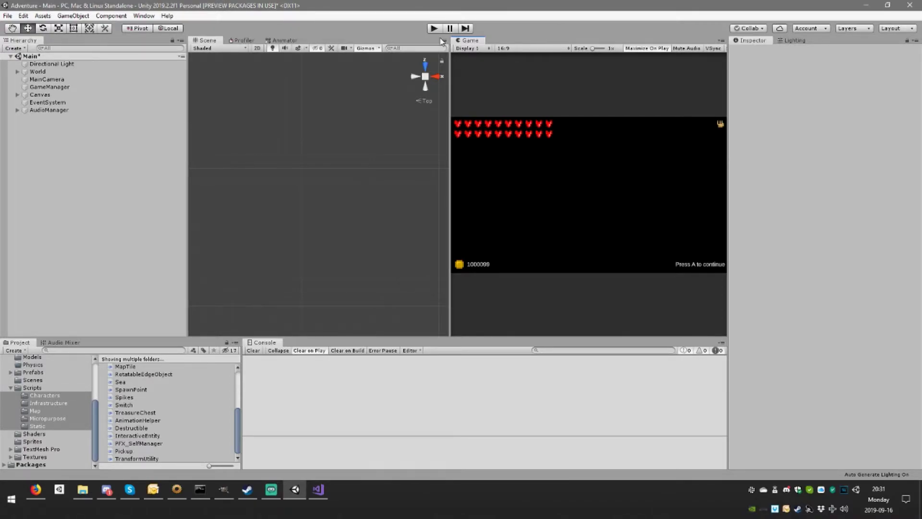
pyautogui.click(318, 490)
pyautogui.click(295, 491)
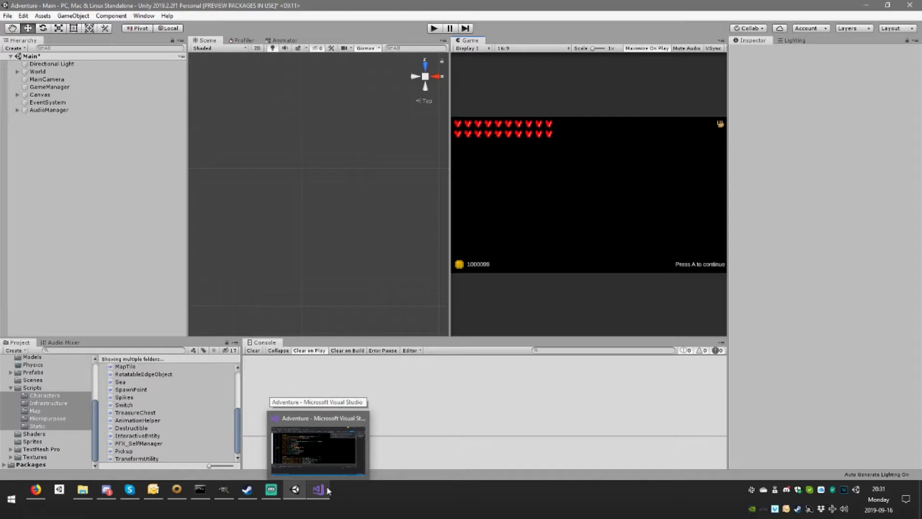
# In GIMP, show the Entities layer group and make EntityTiles the active layer
pyautogui.click(223, 490)
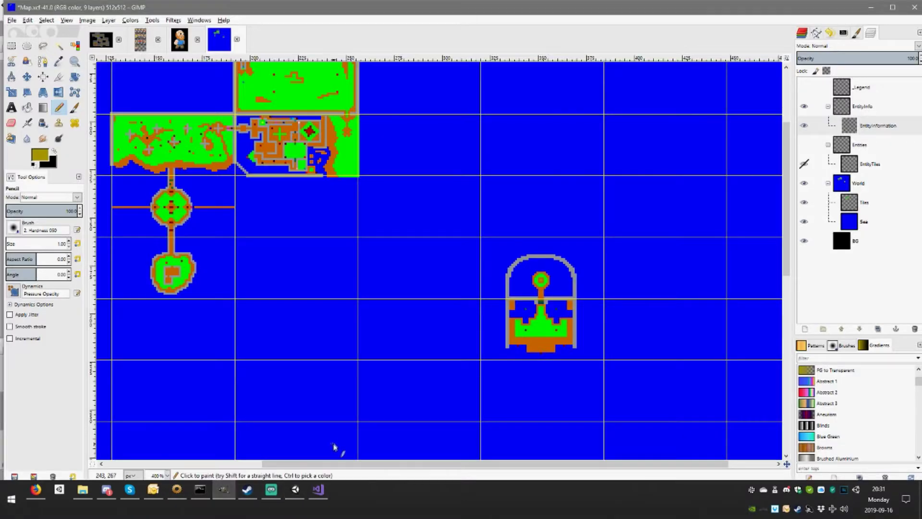
pyautogui.scroll(1, 473, 264)
pyautogui.scroll(2, 473, 264)
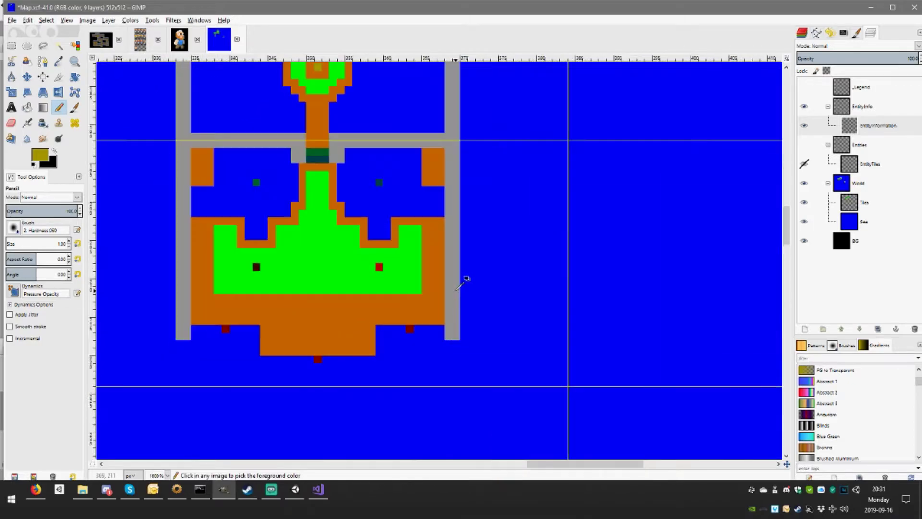
pyautogui.scroll(2, 473, 264)
pyautogui.scroll(2, 473, 264)
pyautogui.scroll(-3, 473, 264)
pyautogui.scroll(-3, 472, 264)
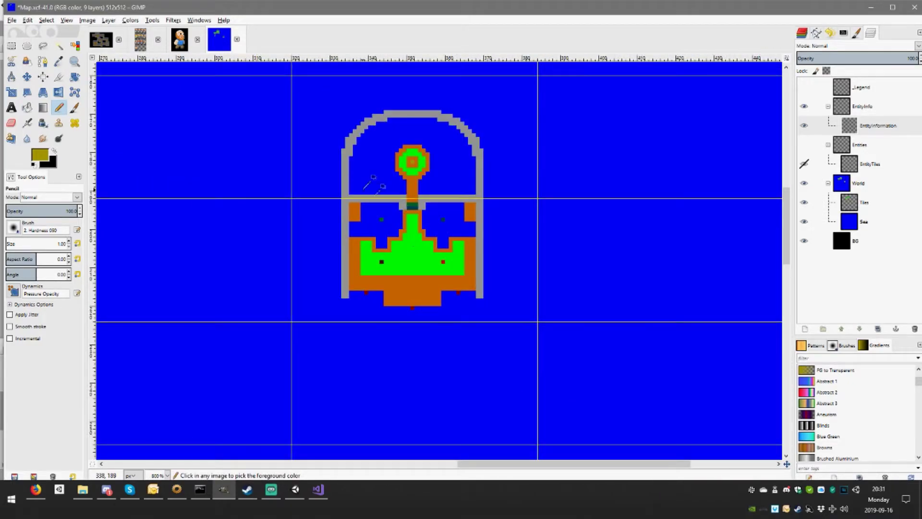
pyautogui.scroll(1, 463, 274)
pyautogui.scroll(2, 383, 225)
pyautogui.scroll(1, 383, 225)
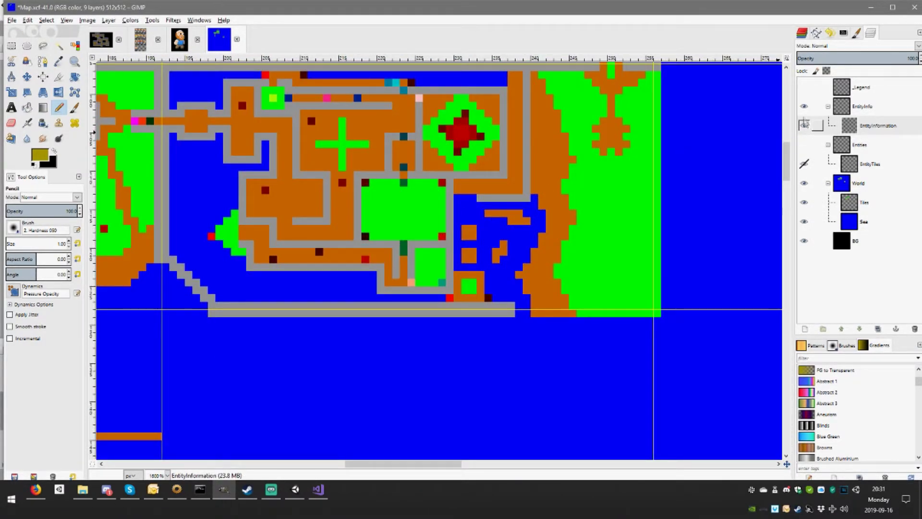
pyautogui.click(805, 145)
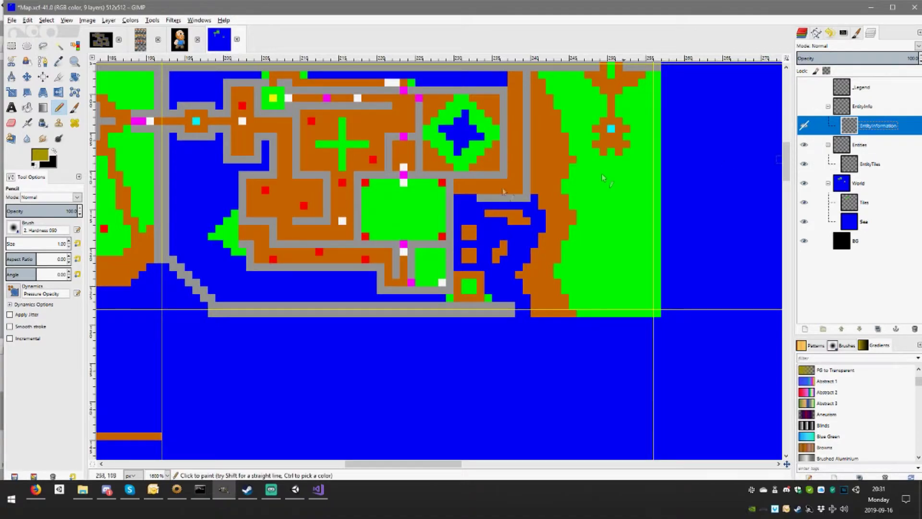
pyautogui.click(862, 163)
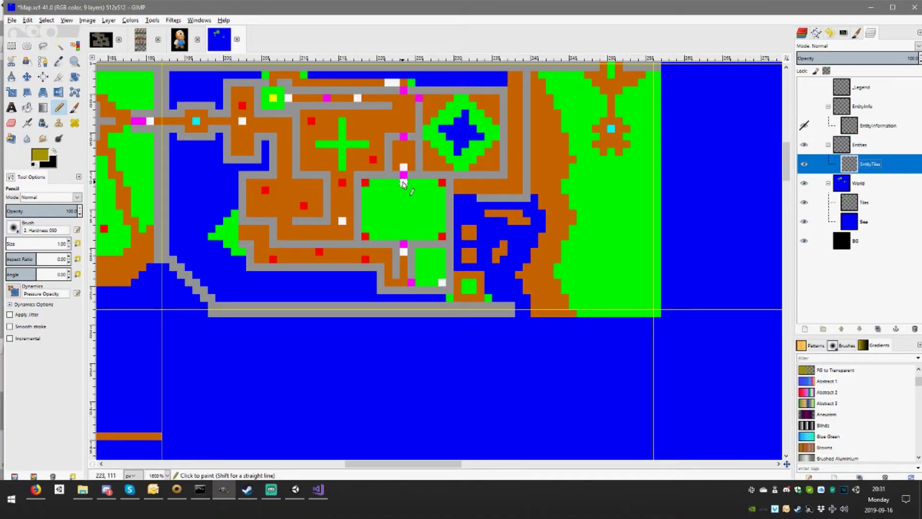
pyautogui.hscroll(10, 404, 183)
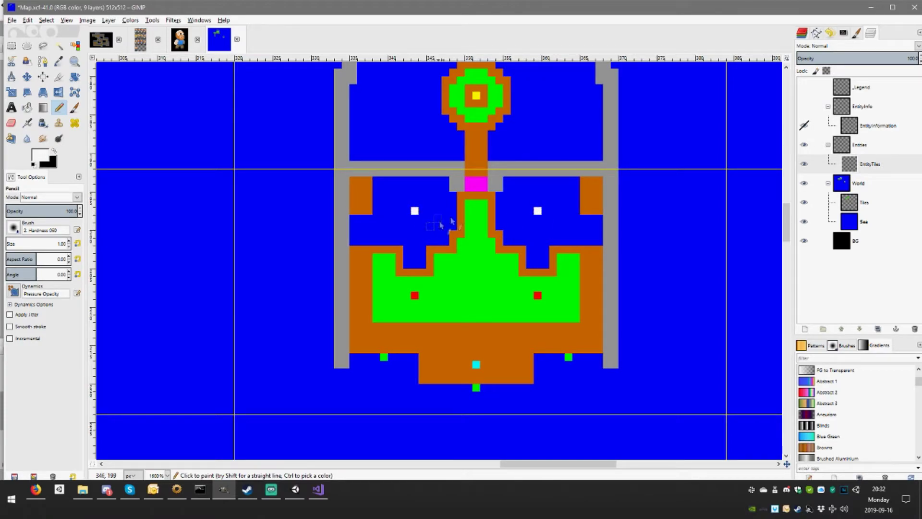
# Save Map.xcf, hide the World layers, and export over Entities.png, replacing the file
pyautogui.hotkey('ctrl', 's')
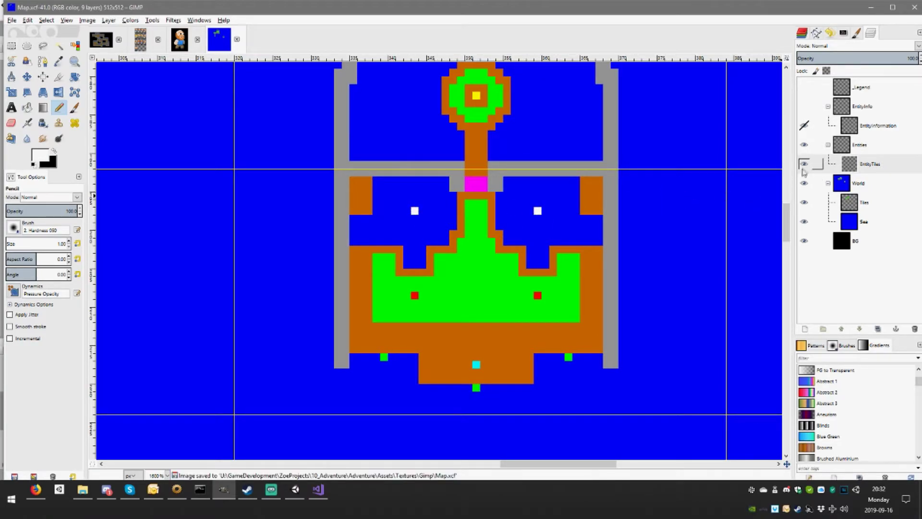
pyautogui.click(804, 184)
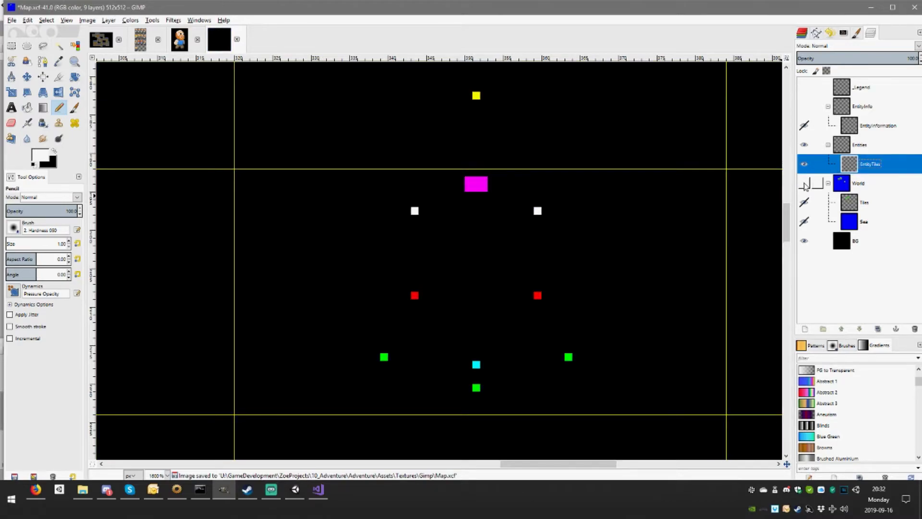
pyautogui.hotkey('ctrl', 'shift', 'e')
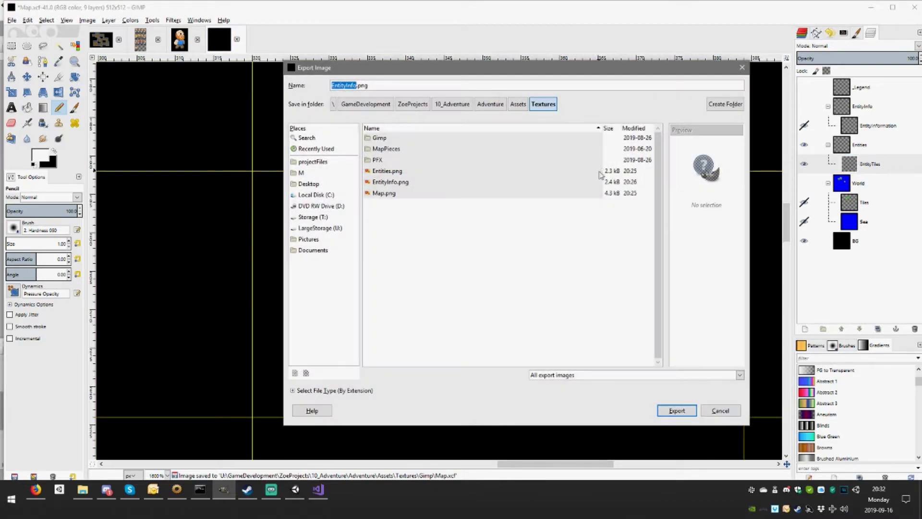
pyautogui.click(400, 174)
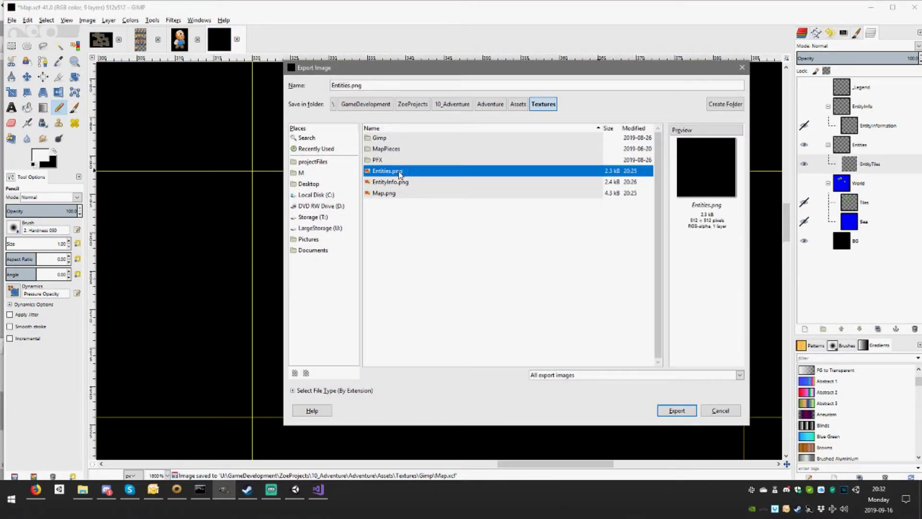
pyautogui.doubleClick(400, 174)
pyautogui.click(537, 289)
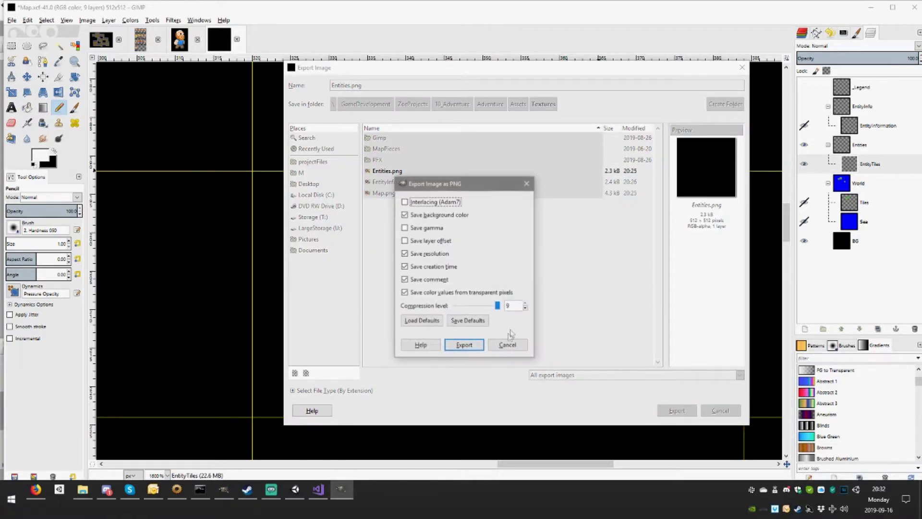
pyautogui.click(464, 345)
pyautogui.click(294, 490)
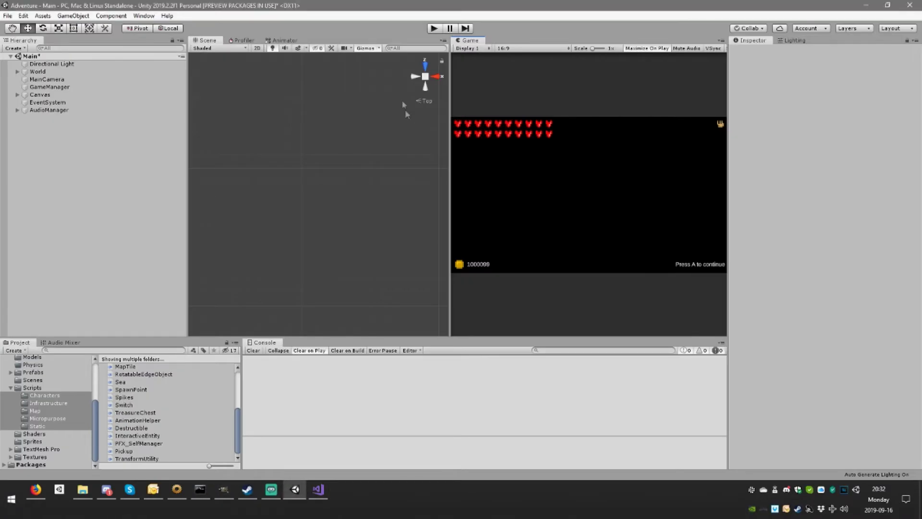
# Start the Unity playtest and walk the player across the grass to view the new blocks
pyautogui.click(433, 29)
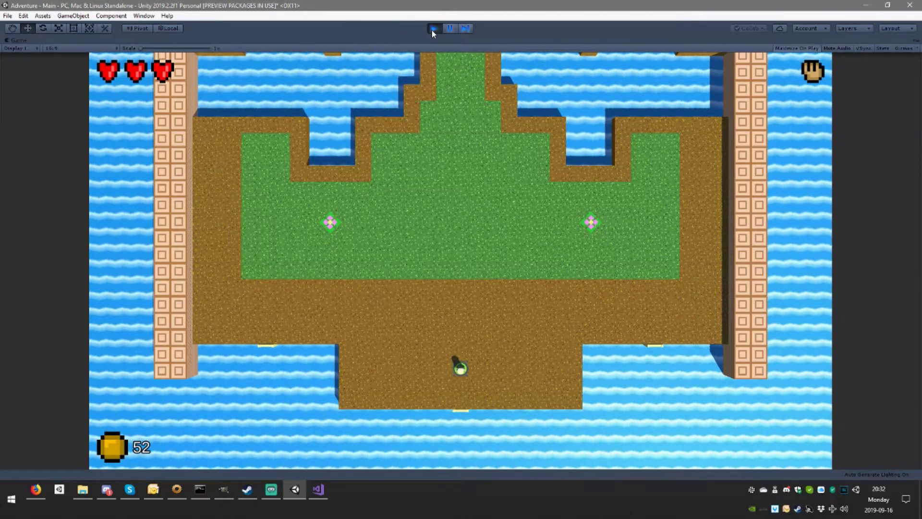
pyautogui.press('w')
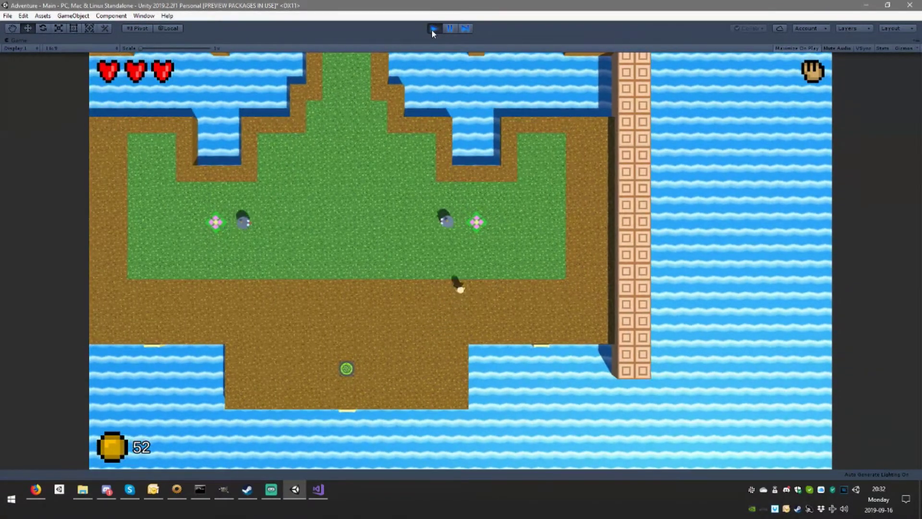
pyautogui.press('a')
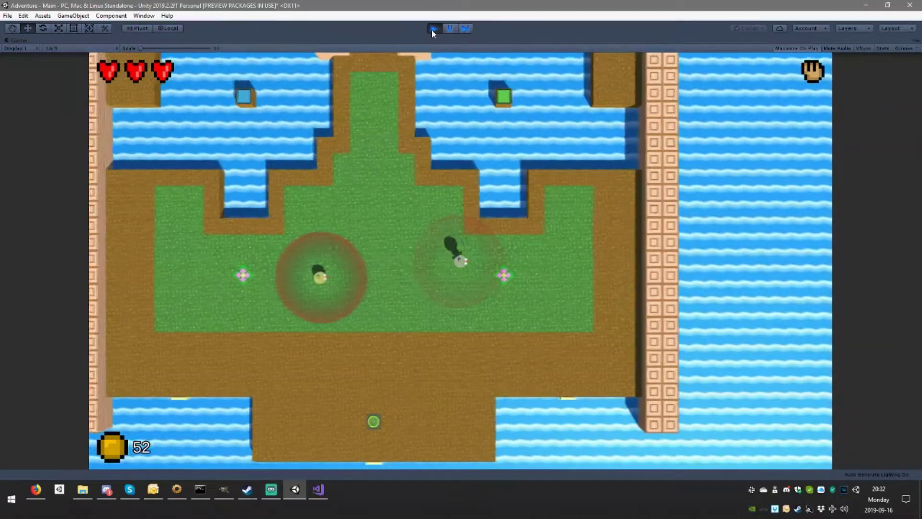
pyautogui.press('d')
pyautogui.press('w')
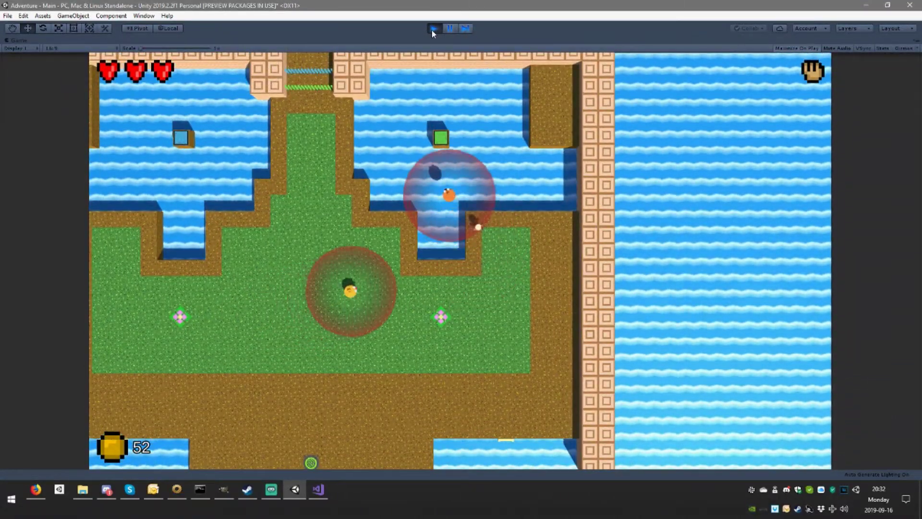
pyautogui.press('d')
pyautogui.press('s')
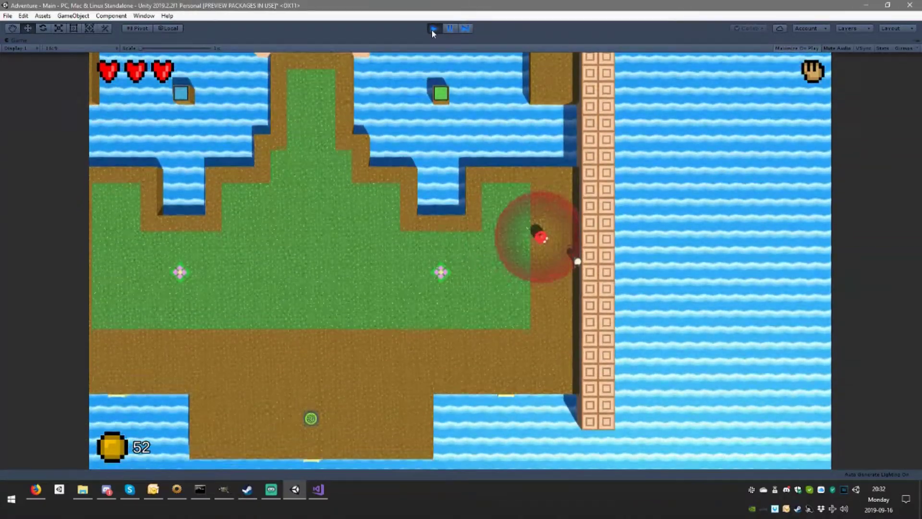
pyautogui.press('a')
pyautogui.press('w')
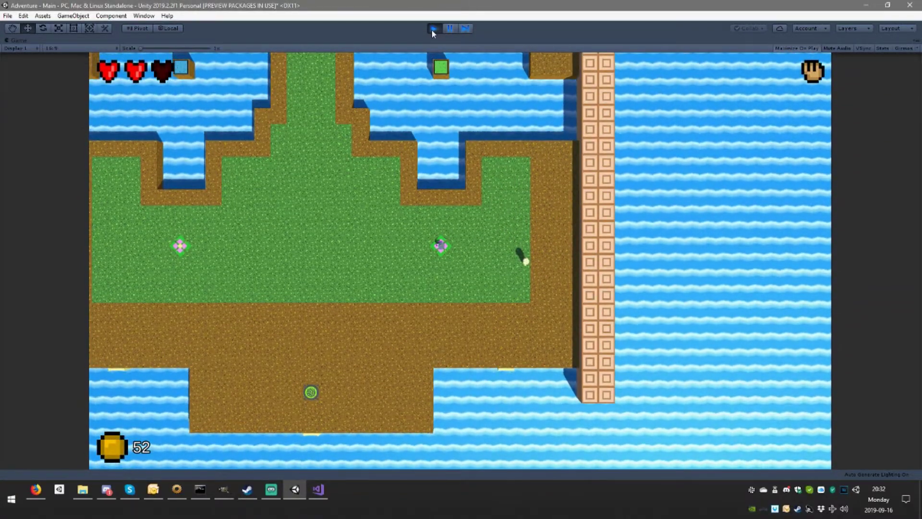
pyautogui.press('a')
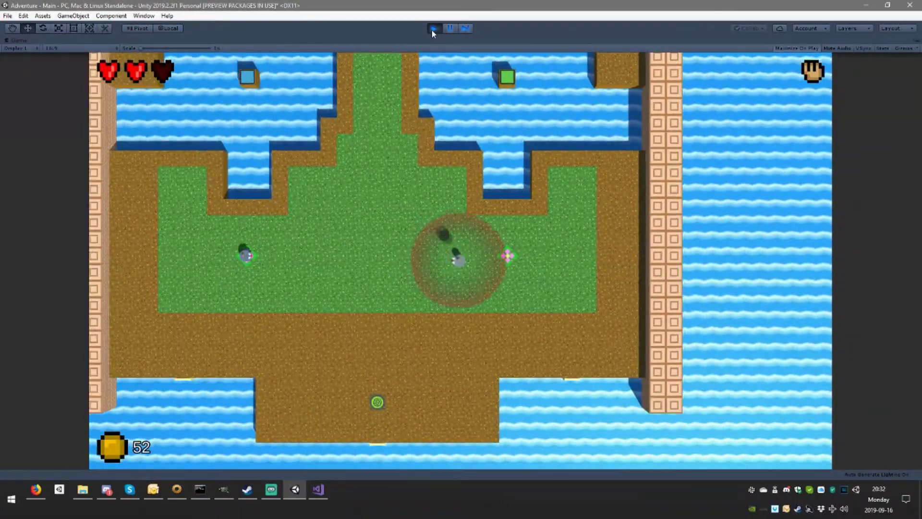
pyautogui.press('w')
pyautogui.press('w')
pyautogui.press('a')
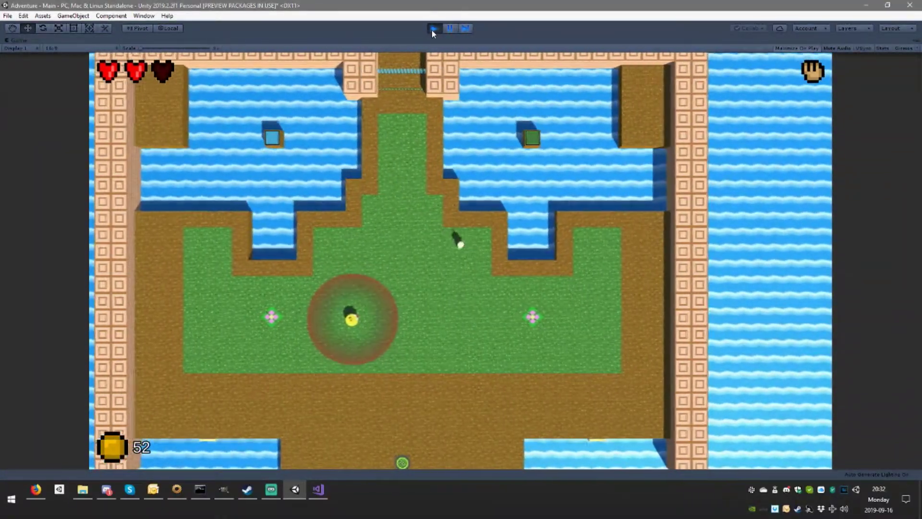
pyautogui.press('d')
pyautogui.press('w')
pyautogui.press('d')
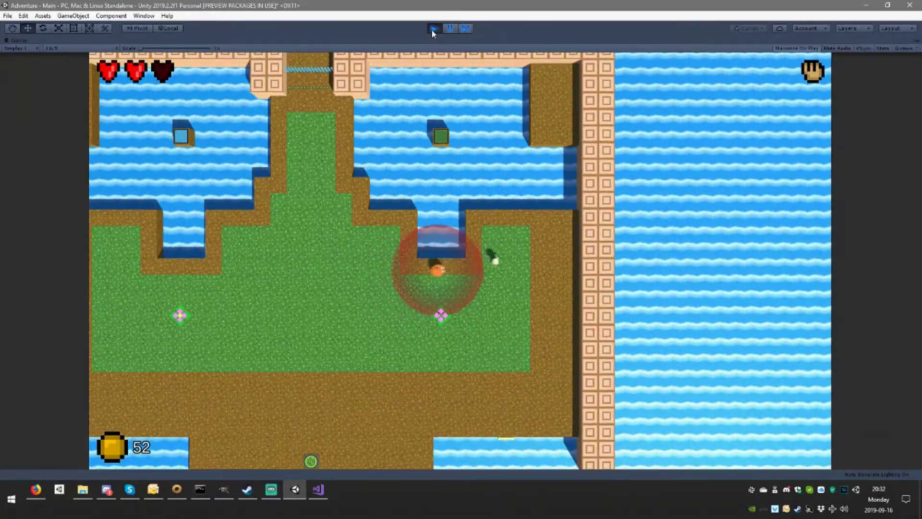
pyautogui.press('w')
# Walk through the top gate to the island's chest, then stop the playtest after the IndexOutOfRangeException
pyautogui.press('s')
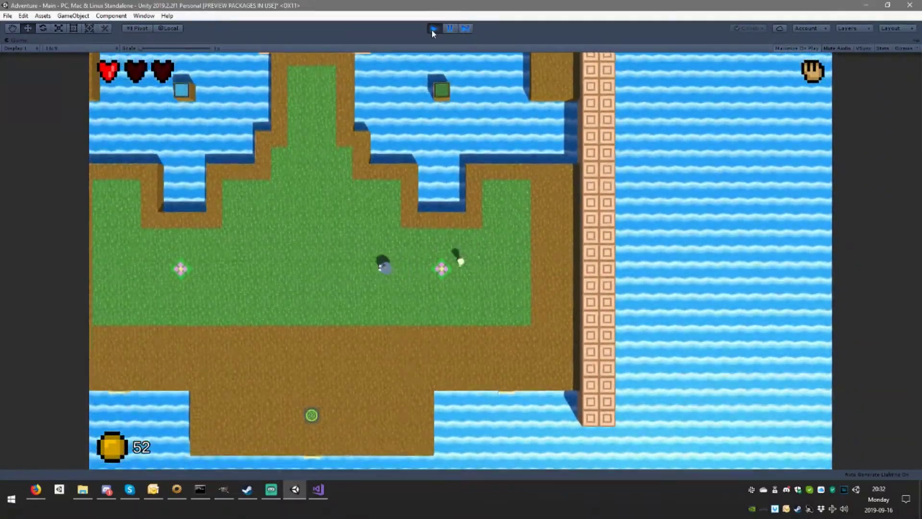
pyautogui.press('a')
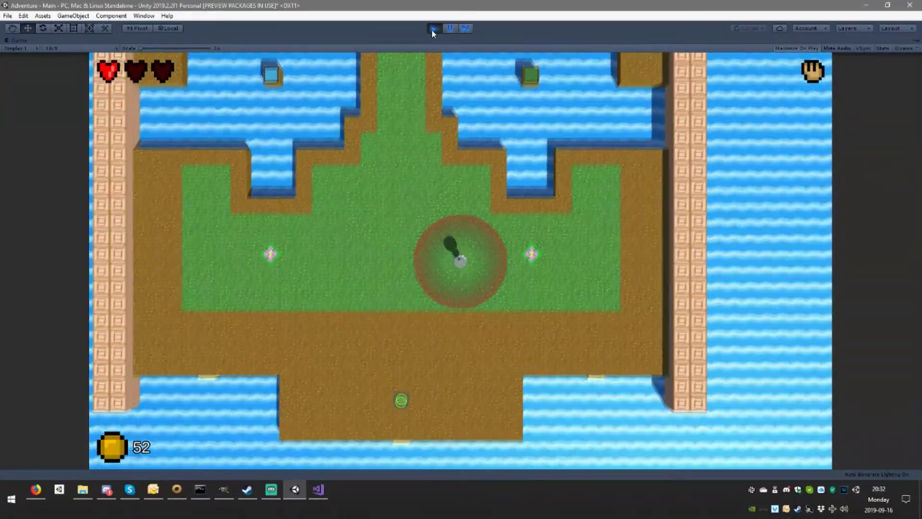
pyautogui.press('a')
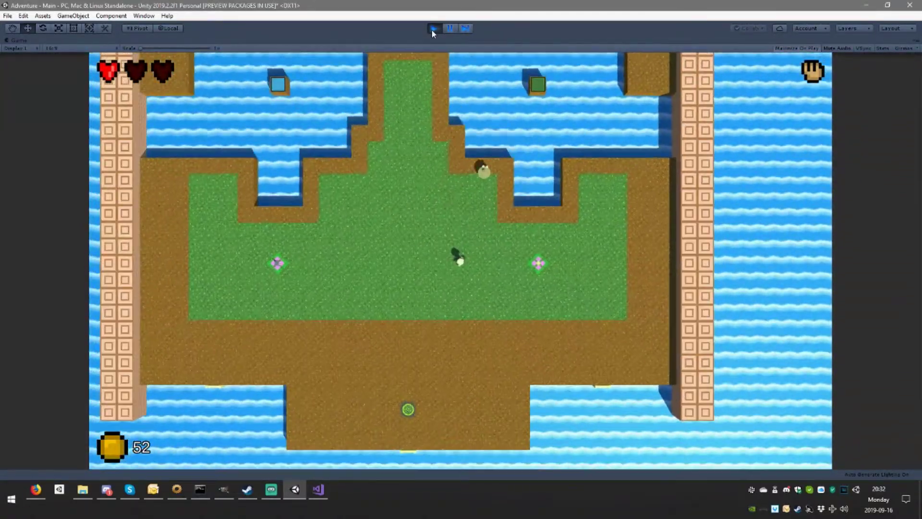
pyautogui.press('s')
pyautogui.press('a')
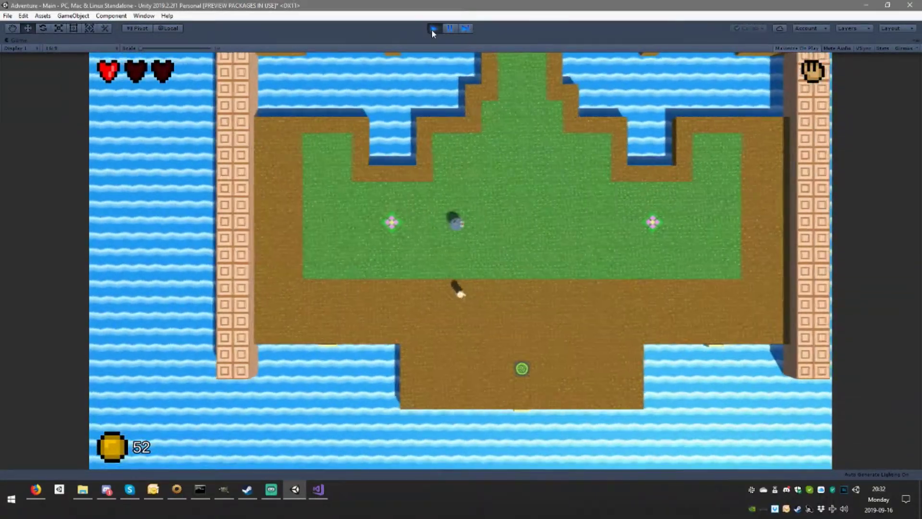
pyautogui.press('w')
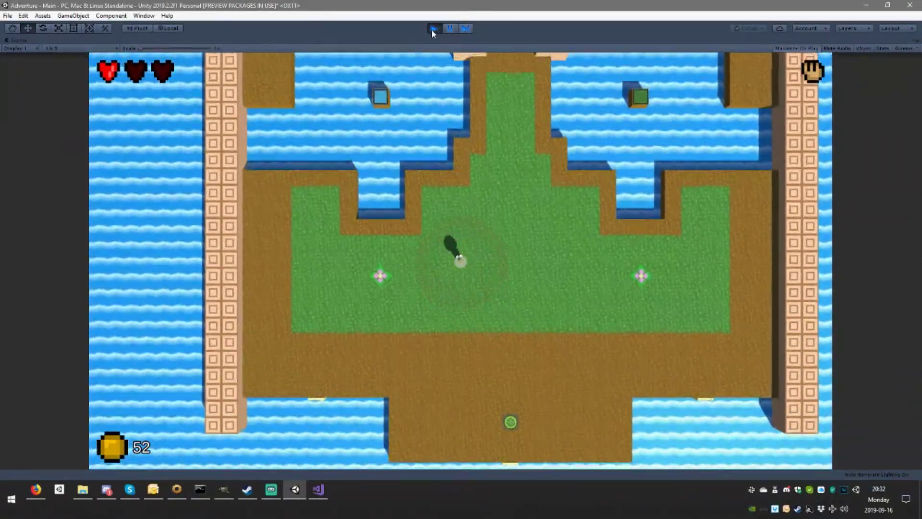
pyautogui.press('a')
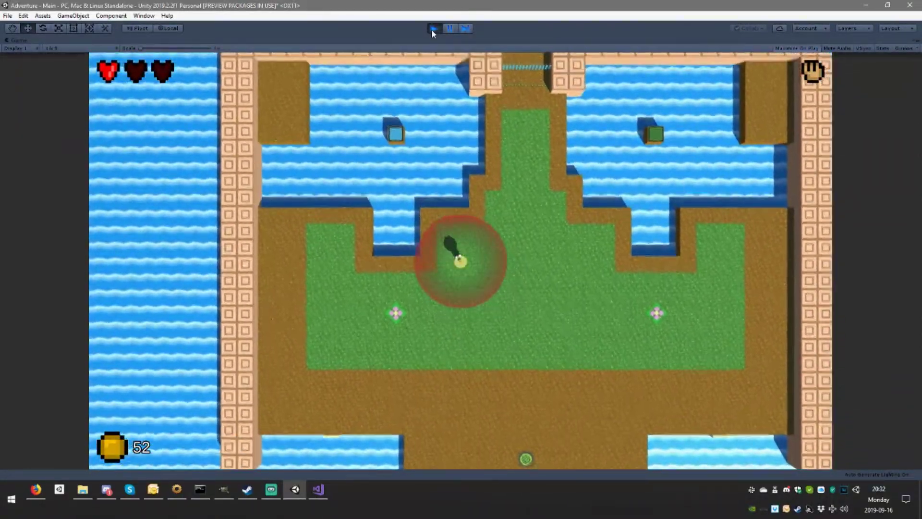
pyautogui.press('d')
pyautogui.press('w')
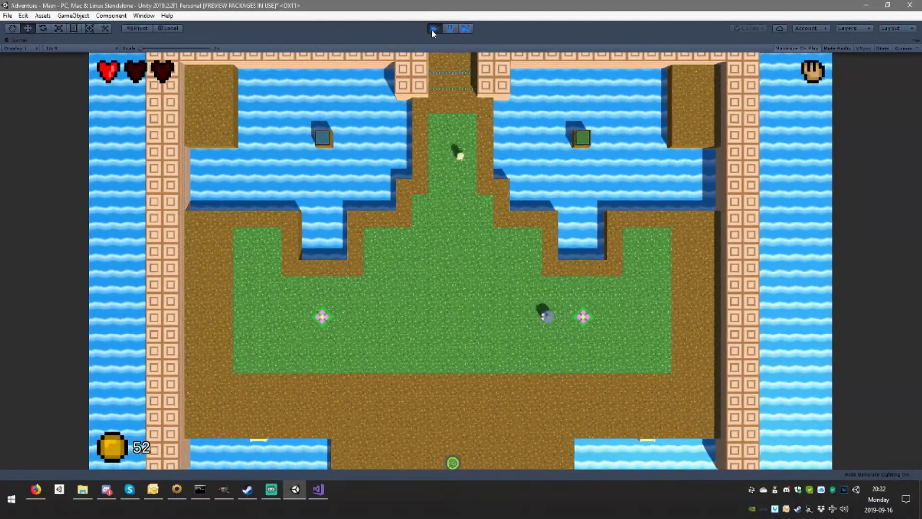
pyautogui.press('w')
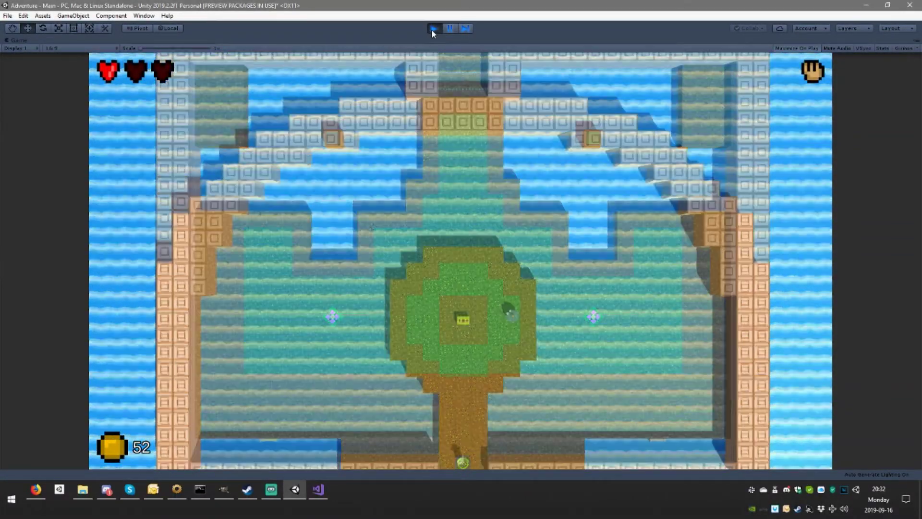
pyautogui.press('w')
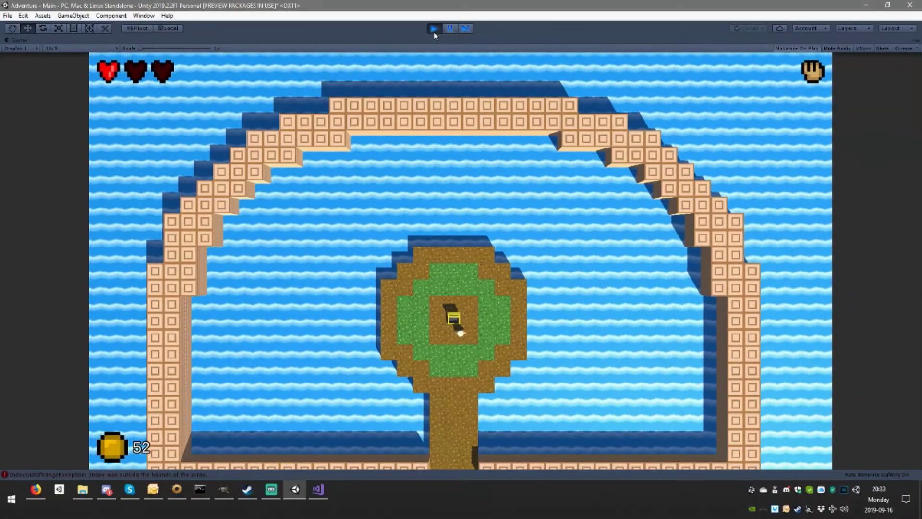
pyautogui.click(434, 32)
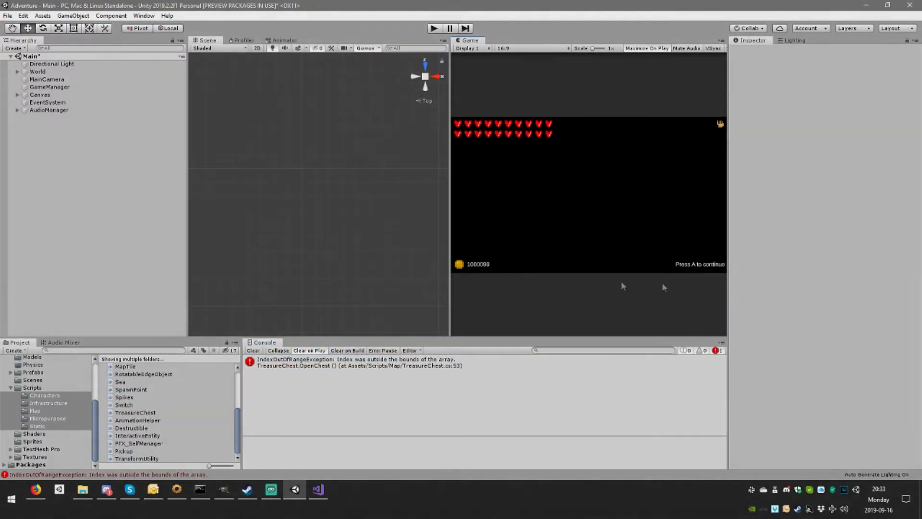